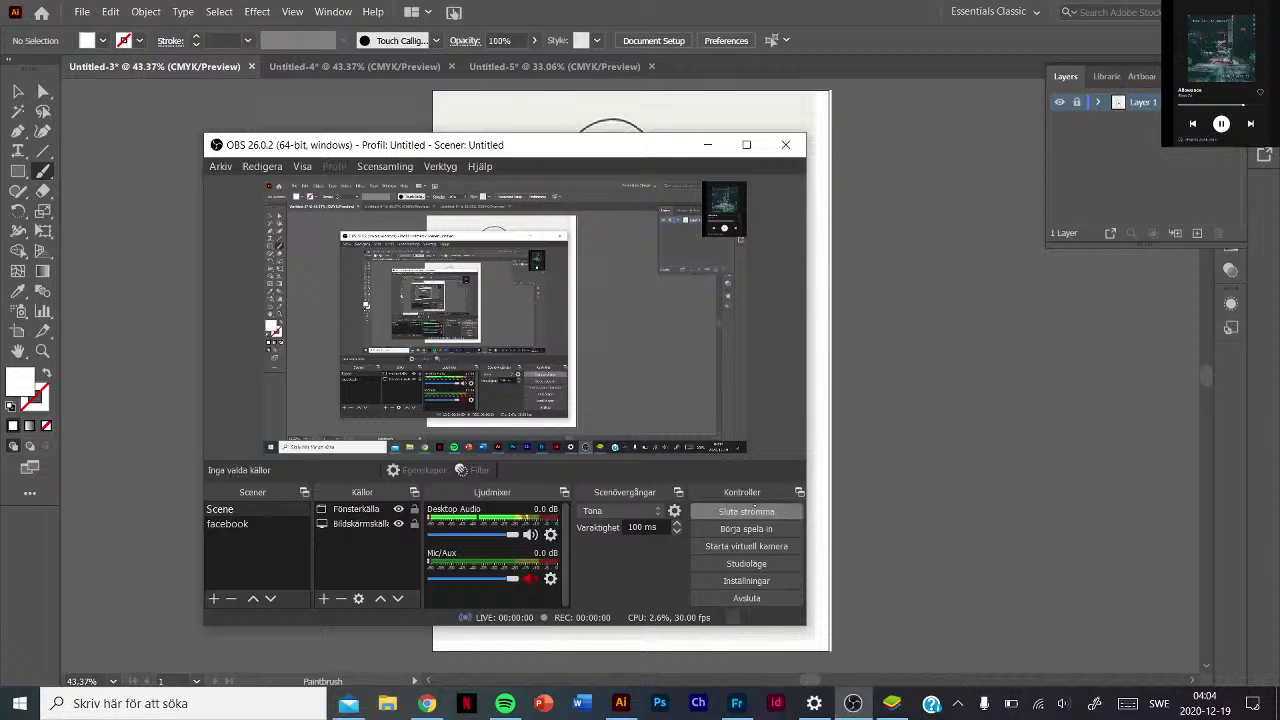
Hide the OBS window and set the fill and stroke to black in the control bar.
{"action": "left_click", "coordinate": [709, 144]}
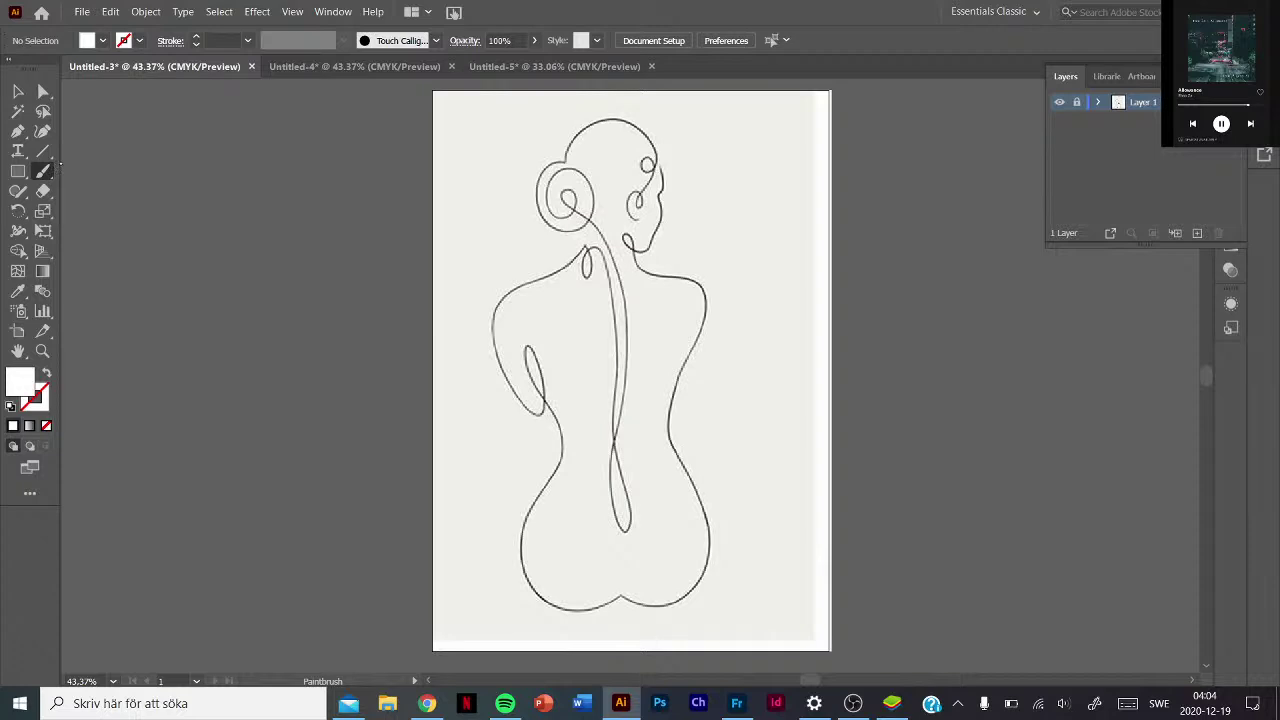
{"action": "left_click", "coordinate": [102, 40]}
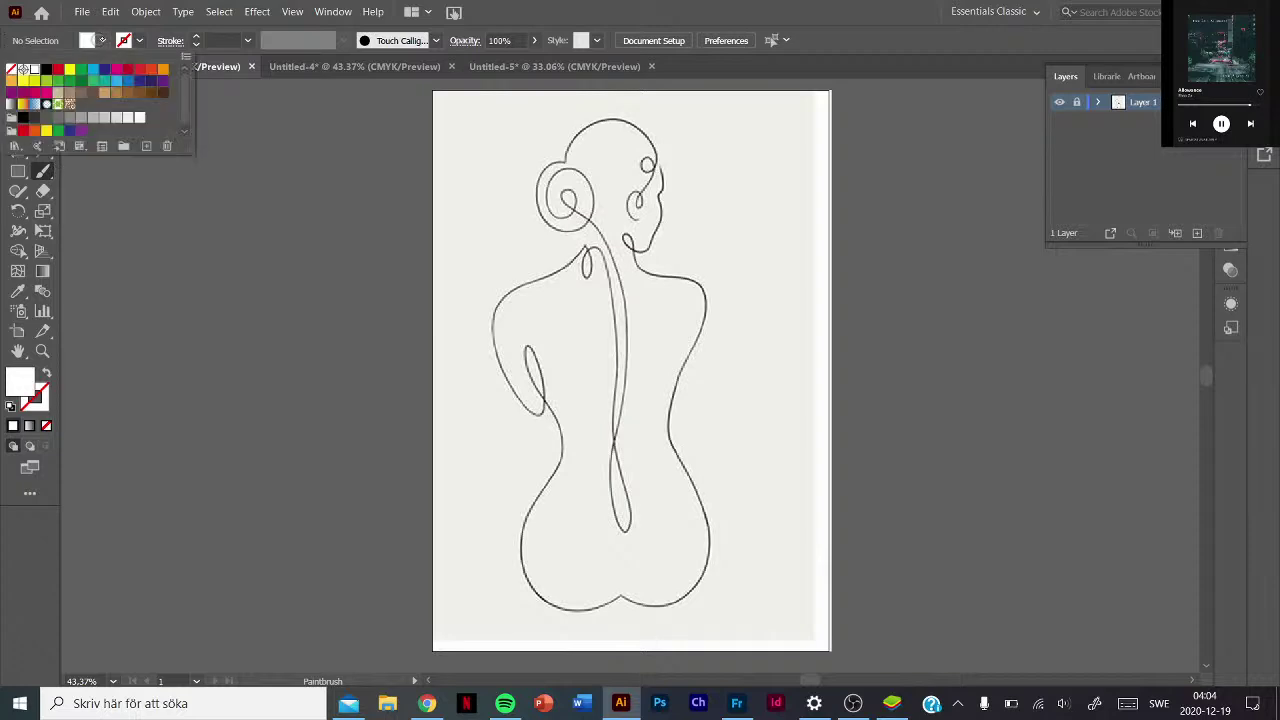
{"action": "left_click", "coordinate": [92, 60]}
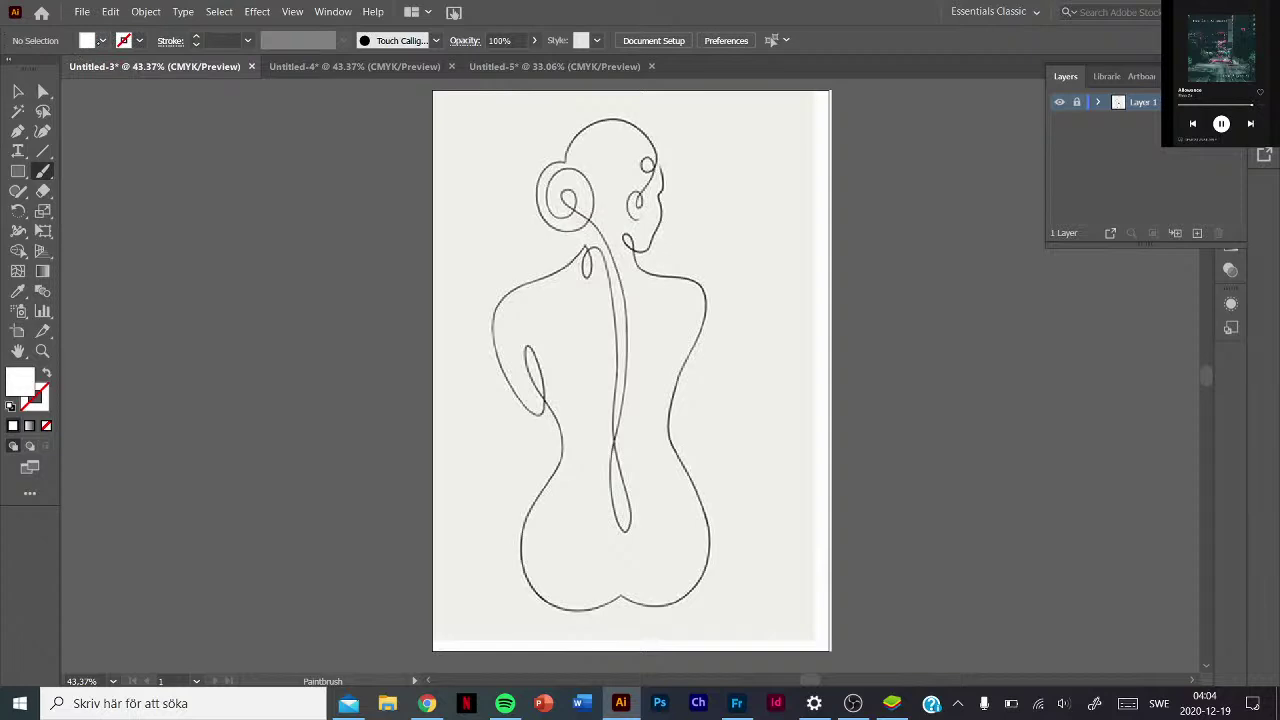
{"action": "left_click", "coordinate": [102, 40]}
{"action": "left_click", "coordinate": [46, 69]}
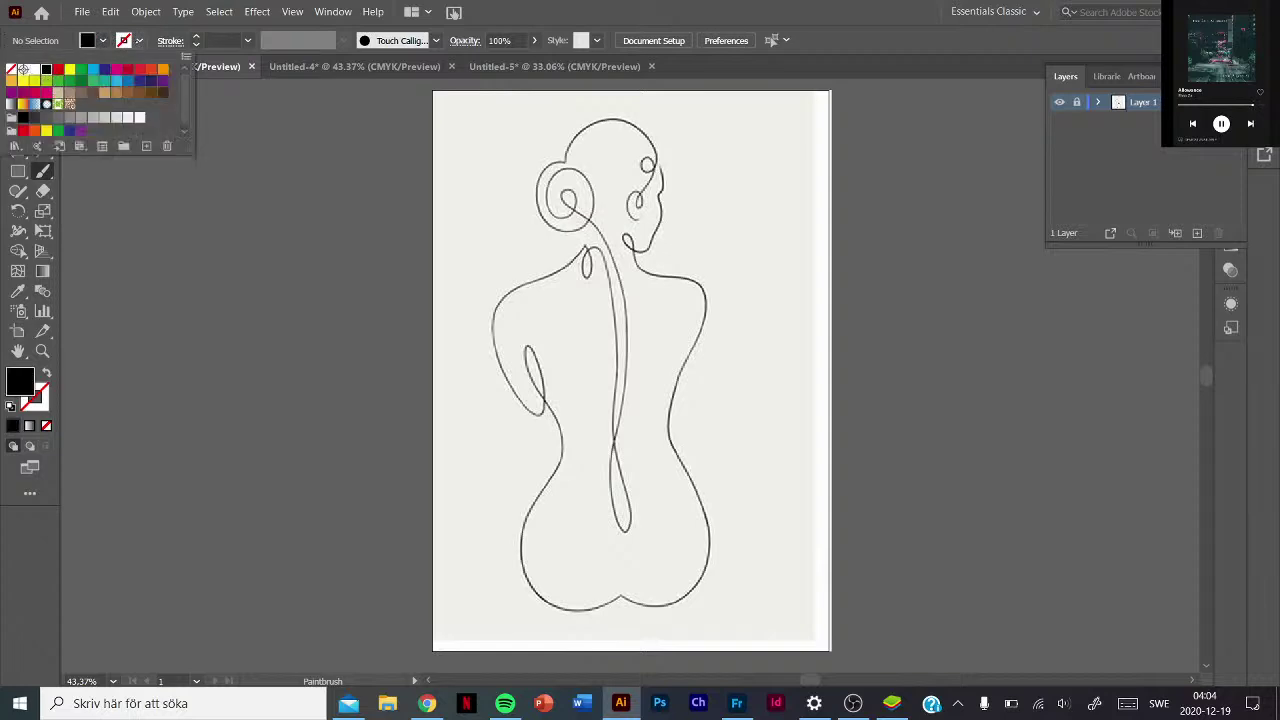
{"action": "left_click", "coordinate": [139, 40]}
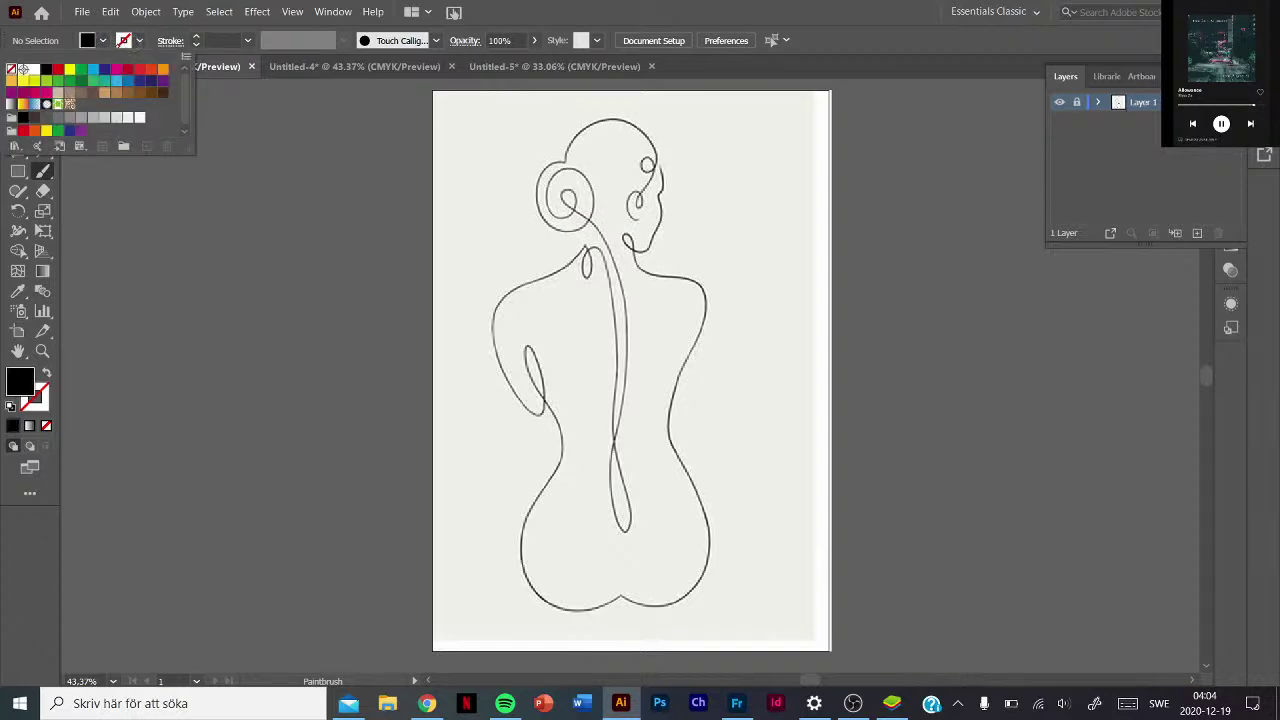
{"action": "left_click", "coordinate": [46, 70]}
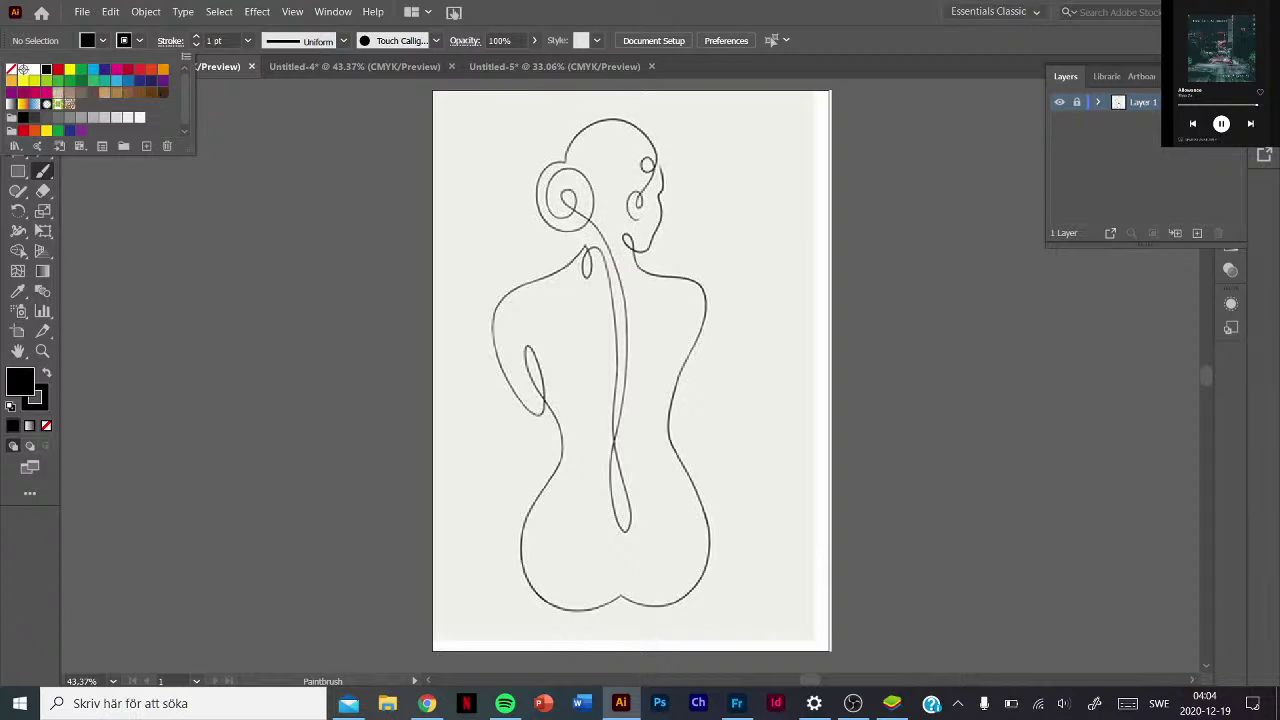
{"action": "left_click", "coordinate": [995, 11]}
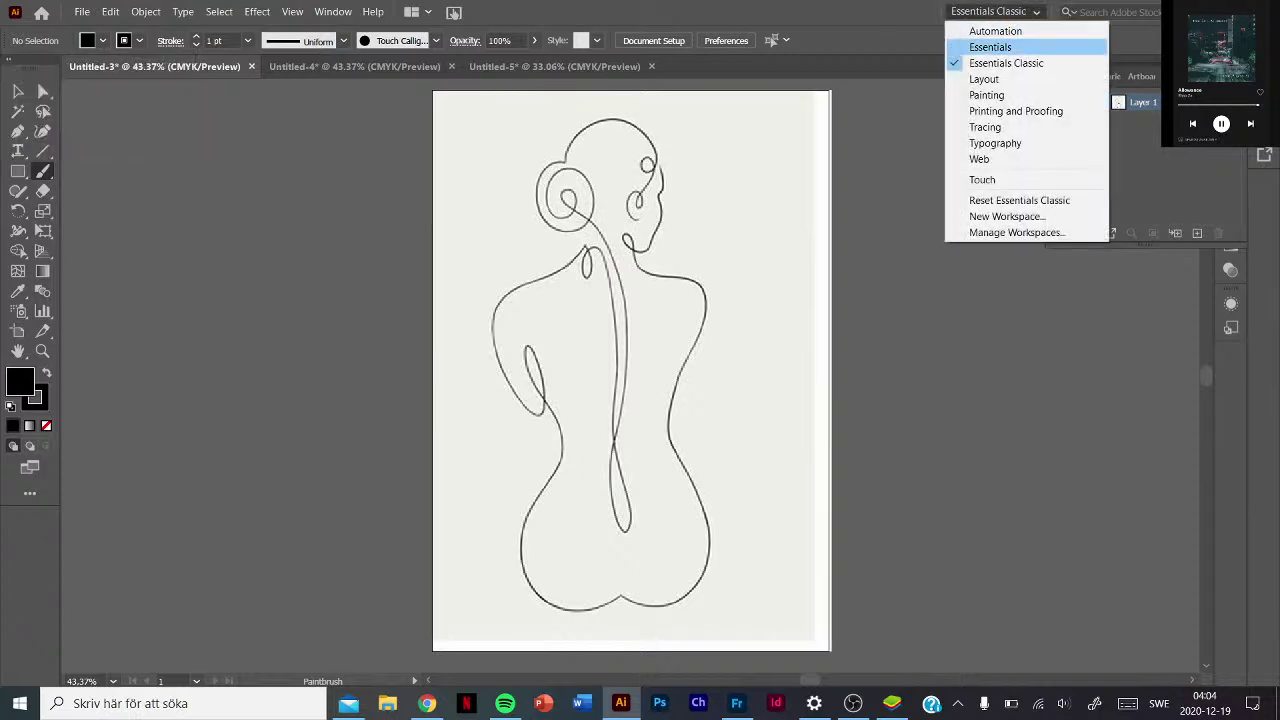
In the Touch workspace, set brush size to 1 pt, test a stroke, then return to Essentials Classic.
{"action": "left_click", "coordinate": [982, 179]}
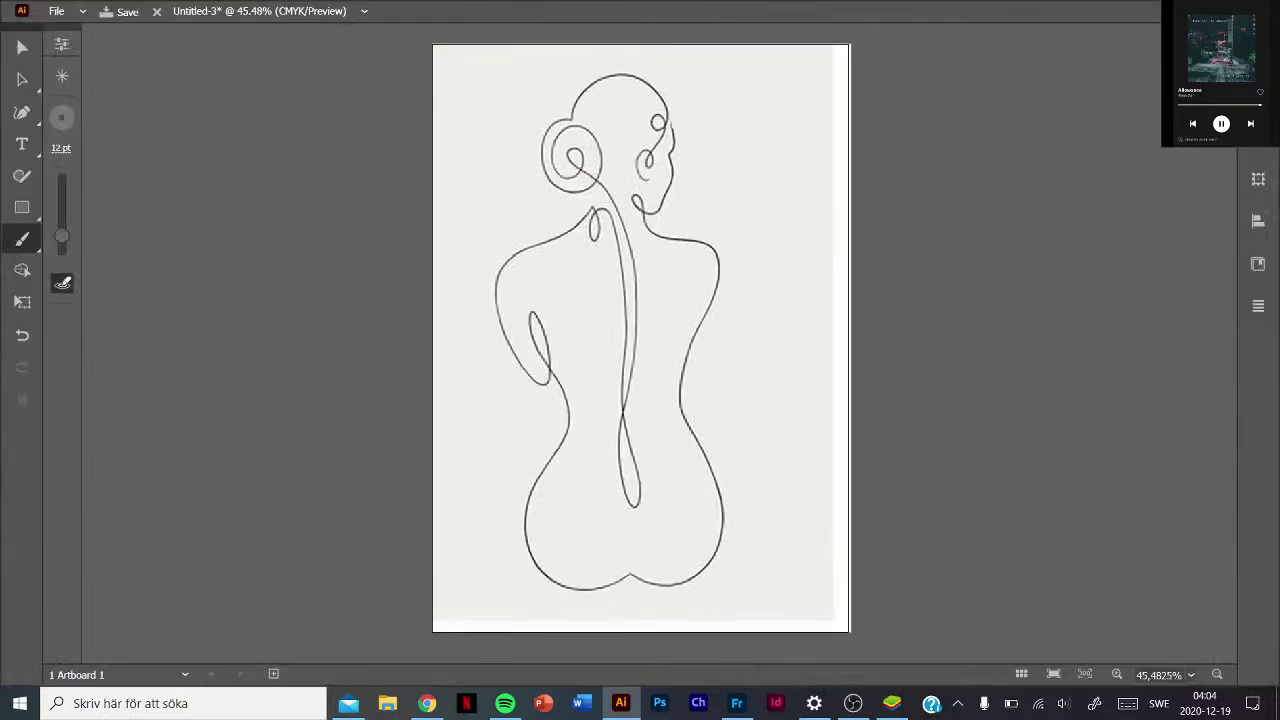
{"action": "scroll", "coordinate": [56, 150], "scroll_direction": "down", "scroll_amount": 4}
{"action": "scroll", "coordinate": [56, 150], "scroll_direction": "down", "scroll_amount": 3}
{"action": "scroll", "coordinate": [56, 150], "scroll_direction": "down", "scroll_amount": 2}
{"action": "scroll", "coordinate": [55, 152], "scroll_direction": "down", "scroll_amount": 1}
{"action": "scroll", "coordinate": [52, 152], "scroll_direction": "down", "scroll_amount": 1}
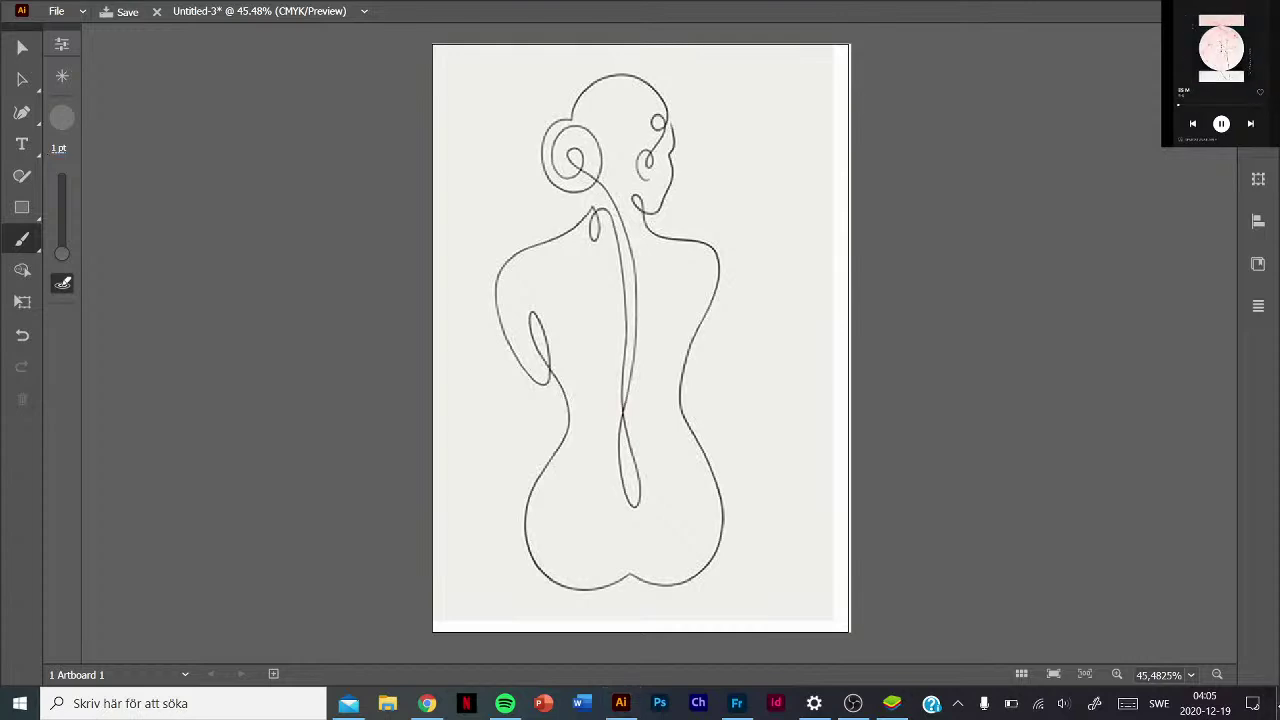
{"action": "left_click_drag", "start_coordinate": [672, 127], "coordinate": [673, 163]}
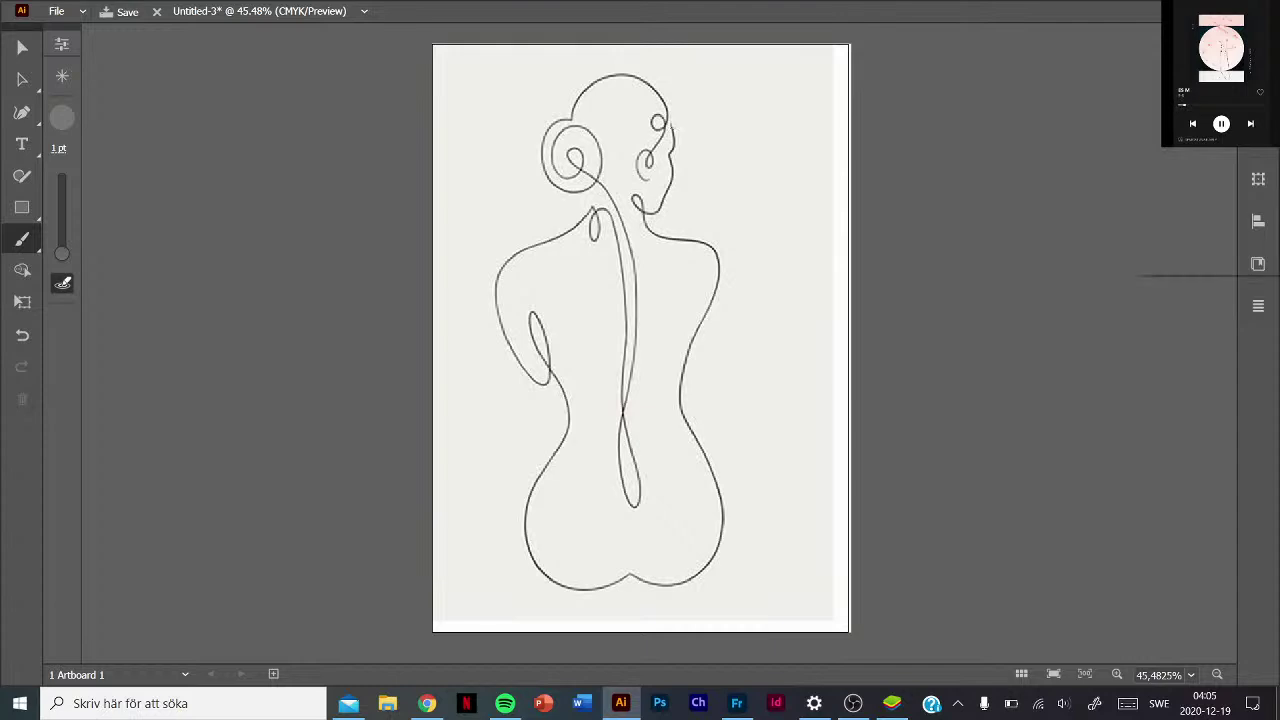
{"action": "left_click", "coordinate": [1200, 11]}
{"action": "left_click", "coordinate": [1180, 160]}
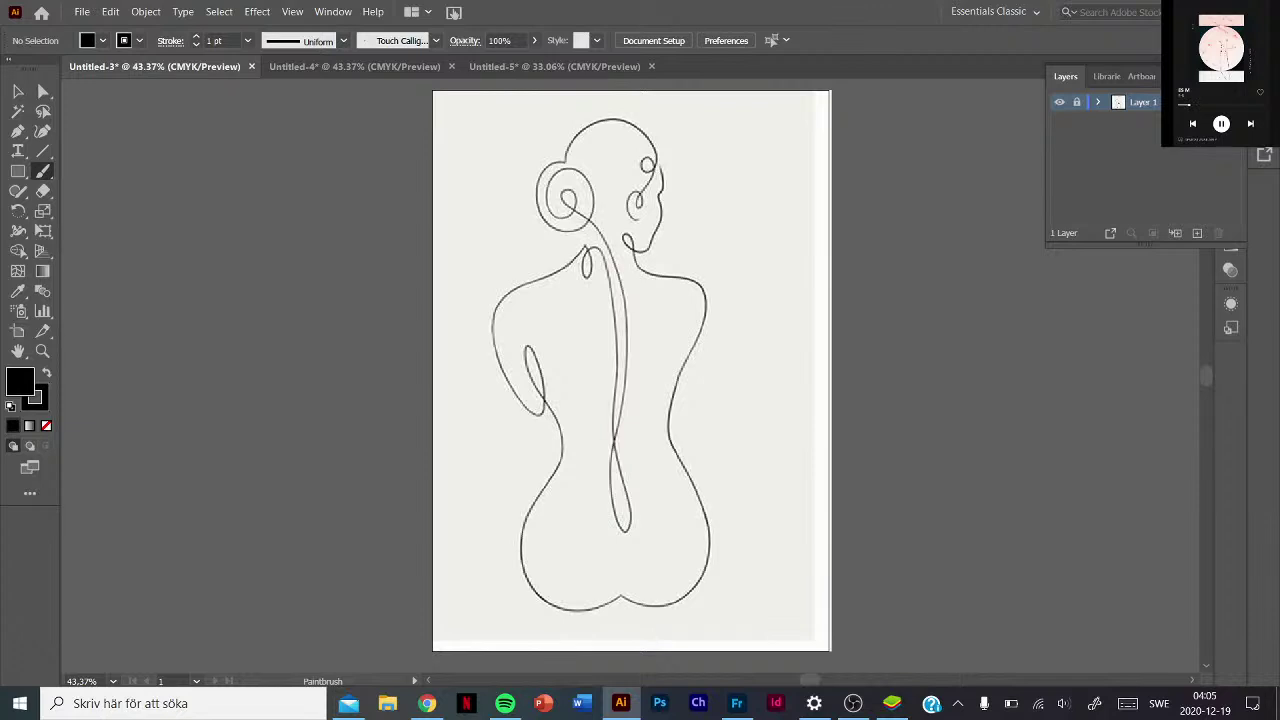
Add Layer 2, draw a looping freehand stroke over the shoulder and back, and choose the Touch workspace.
{"action": "left_click", "coordinate": [1197, 233]}
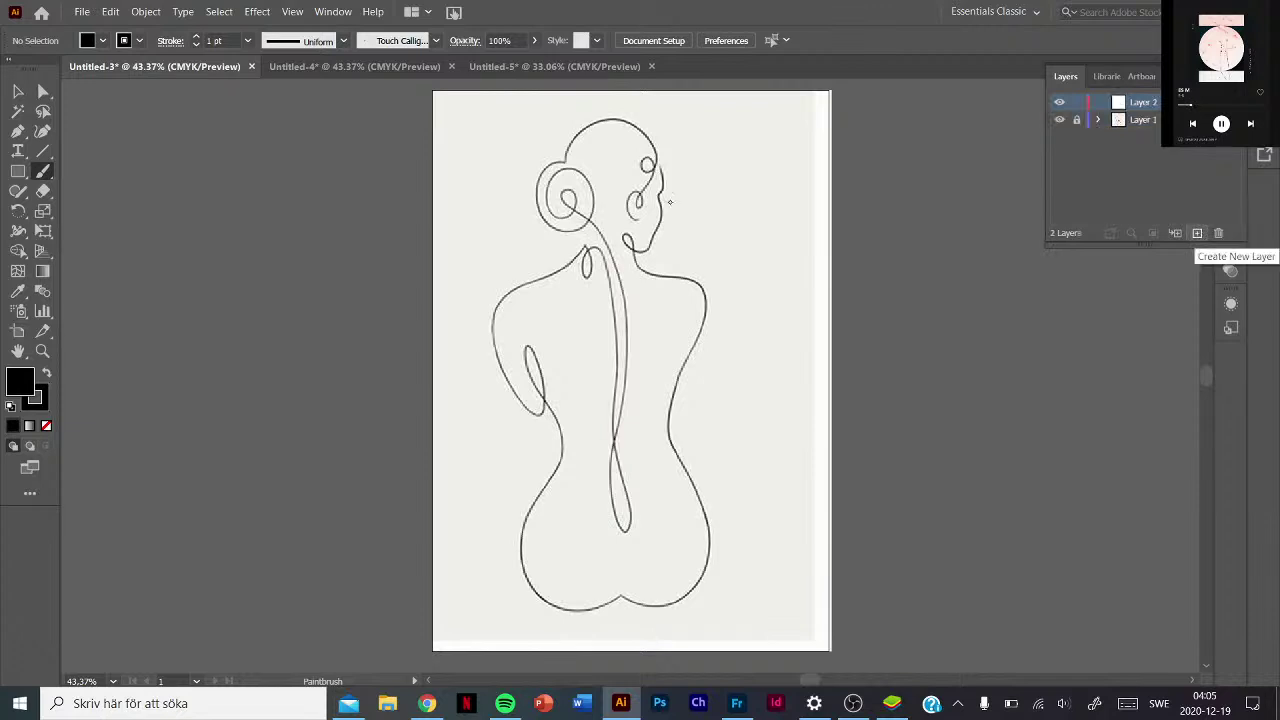
{"action": "left_click_drag", "start_coordinate": [670, 202], "coordinate": [760, 370]}
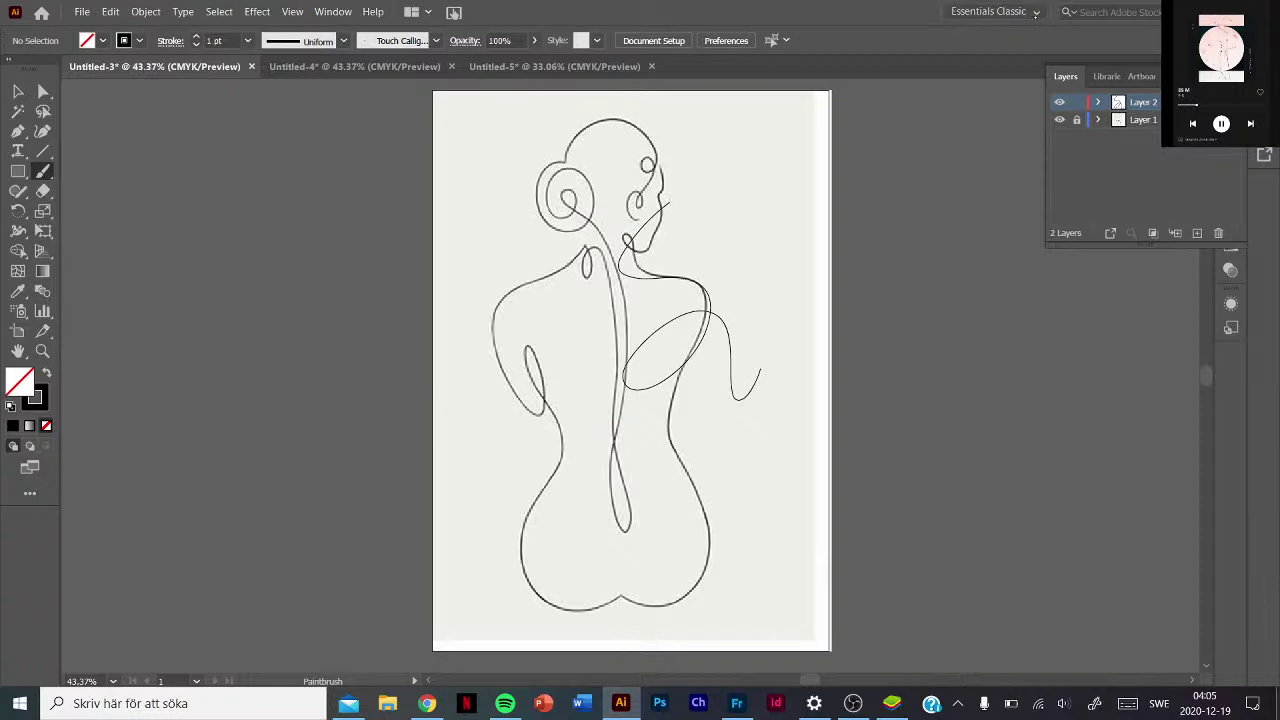
{"action": "left_click", "coordinate": [1036, 12]}
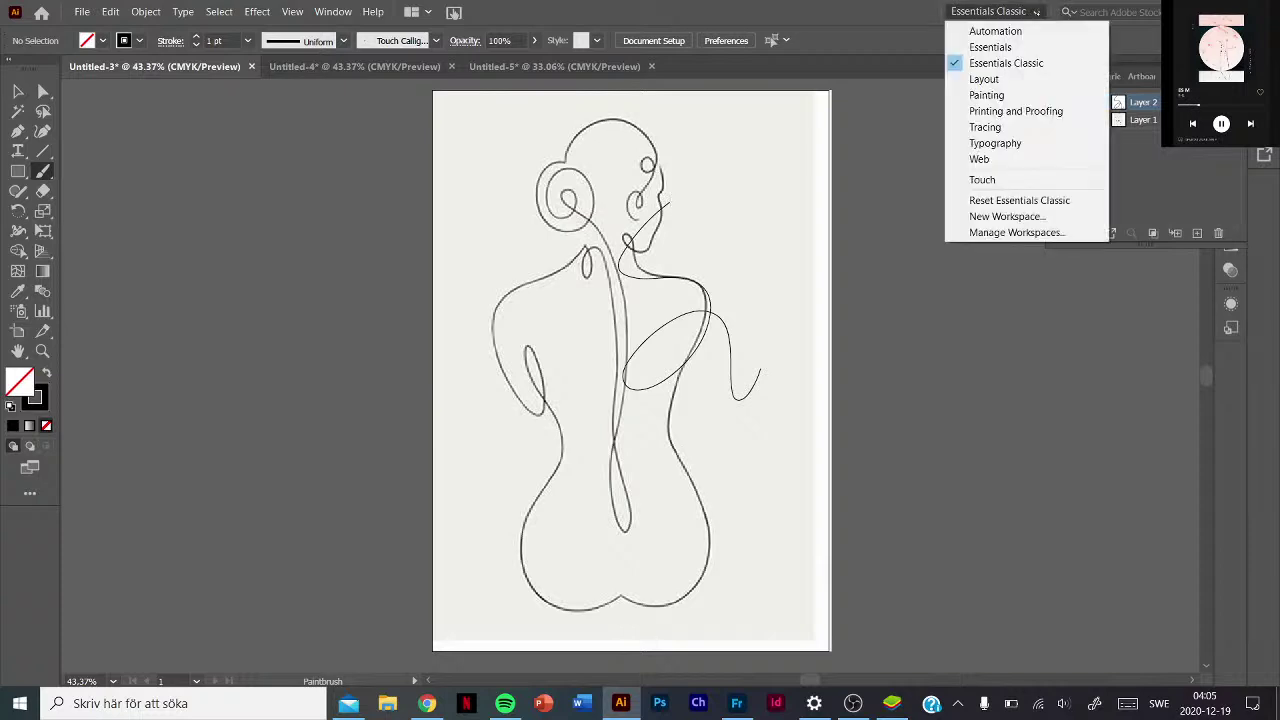
{"action": "left_click", "coordinate": [1036, 12]}
In the Touch workspace, undo the looping test strokes over the head and shoulder.
{"action": "left_click", "coordinate": [982, 179]}
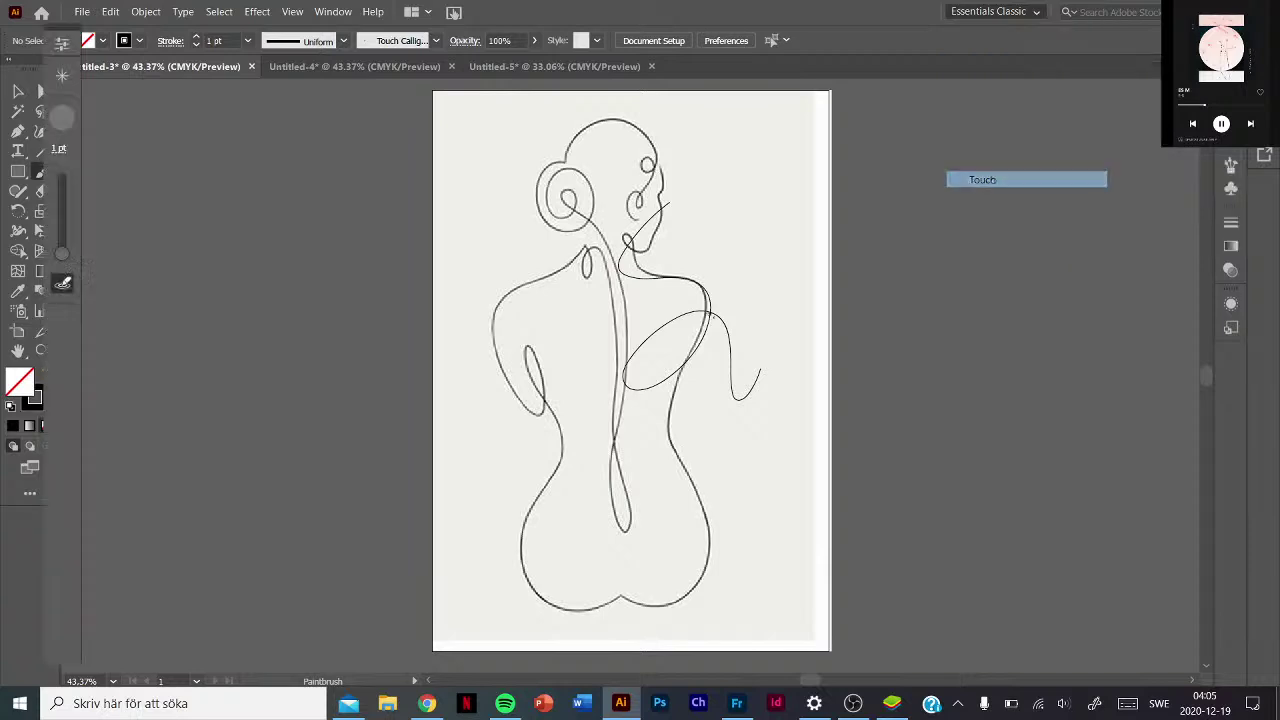
{"action": "left_click", "coordinate": [22, 335]}
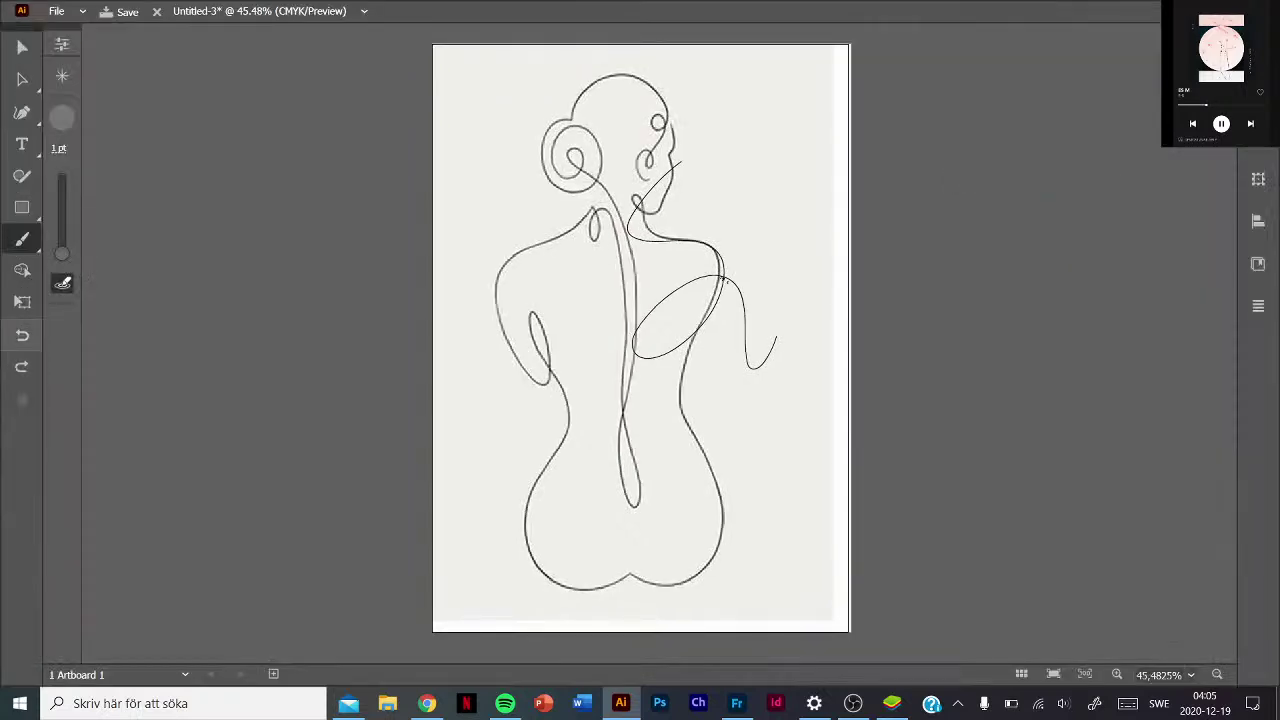
{"action": "left_click_drag", "start_coordinate": [560, 150], "coordinate": [674, 268]}
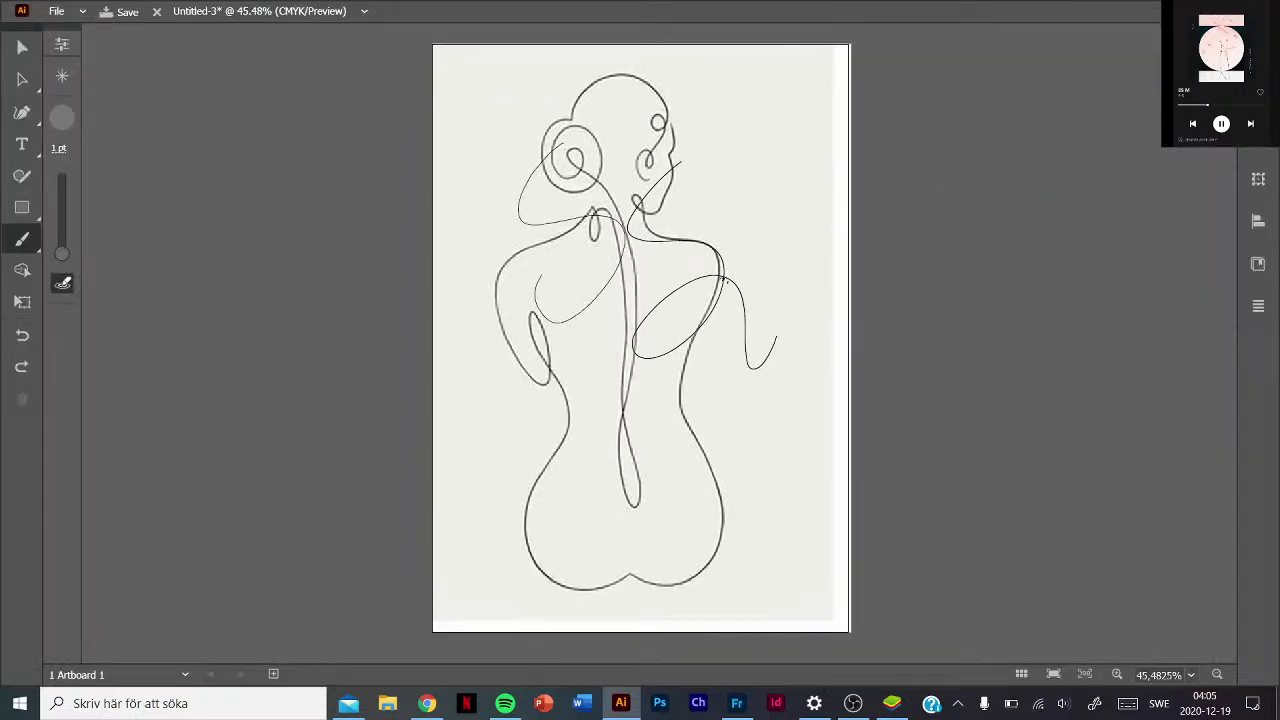
{"action": "left_click", "coordinate": [22, 366]}
{"action": "left_click", "coordinate": [22, 335]}
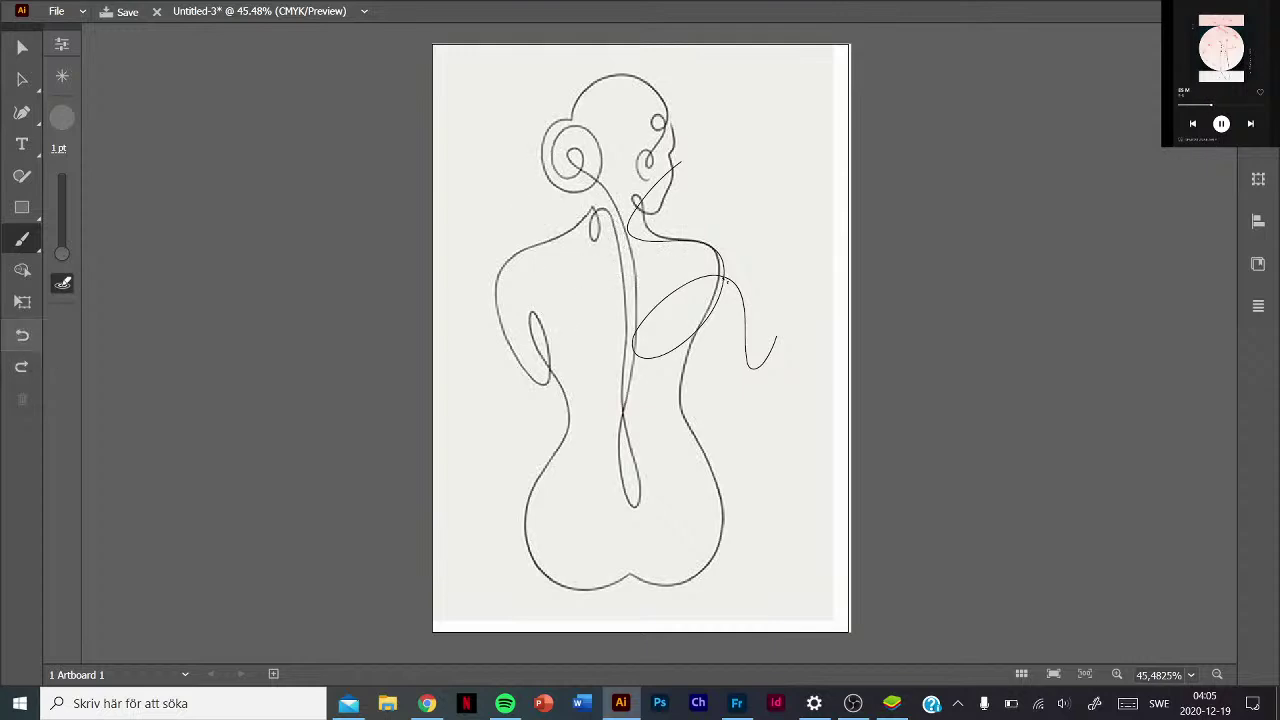
{"action": "left_click", "coordinate": [22, 335]}
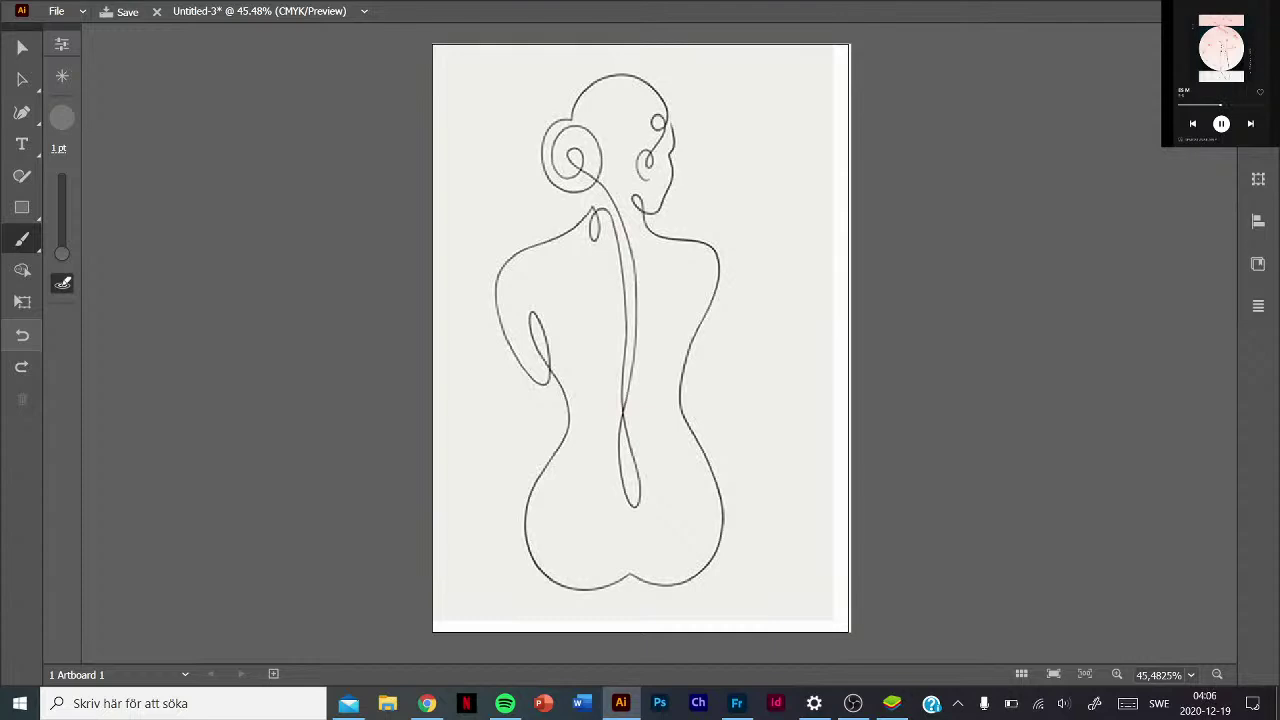
Draw and undo a shoulder stroke, then return to the Essentials Classic workspace.
{"action": "mouse_move", "coordinate": [714, 157]}
{"action": "left_mouse_down"}
{"action": "mouse_move", "coordinate": [686, 234]}
{"action": "mouse_move", "coordinate": [740, 316]}
{"action": "left_mouse_up"}
{"action": "key", "text": "ctrl+z"}
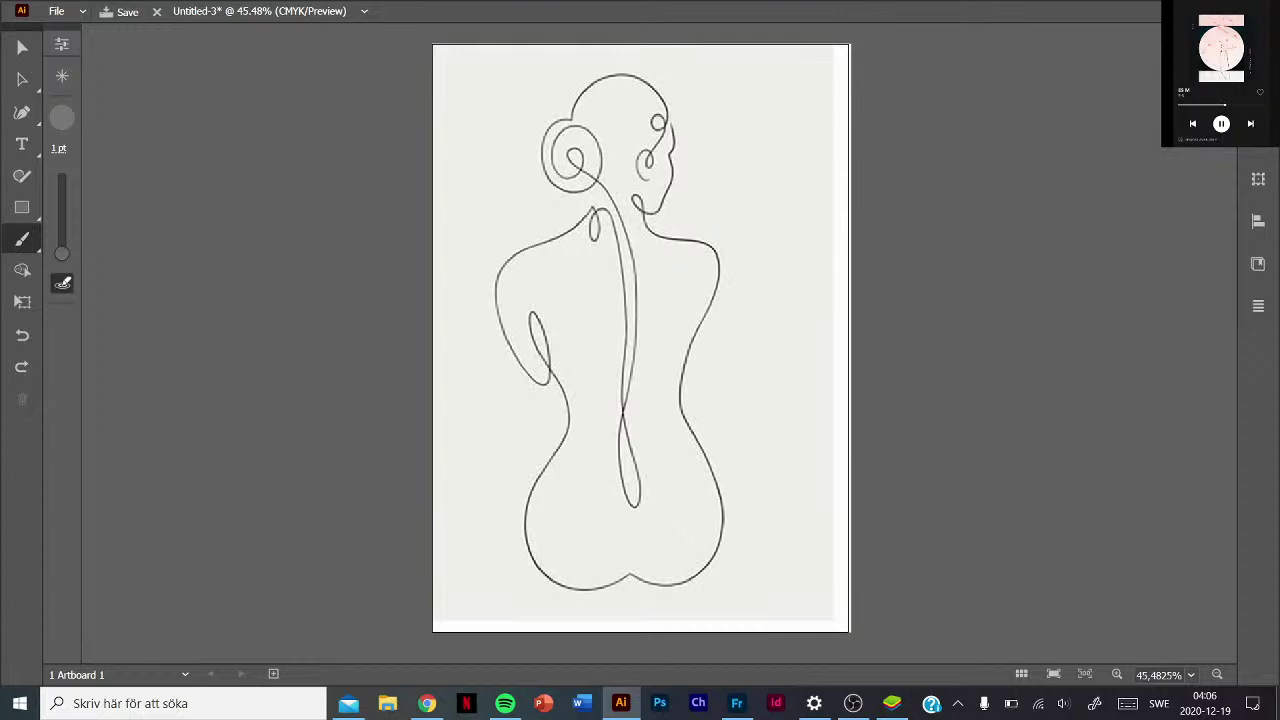
{"action": "left_click", "coordinate": [1150, 11]}
{"action": "left_click", "coordinate": [1150, 83]}
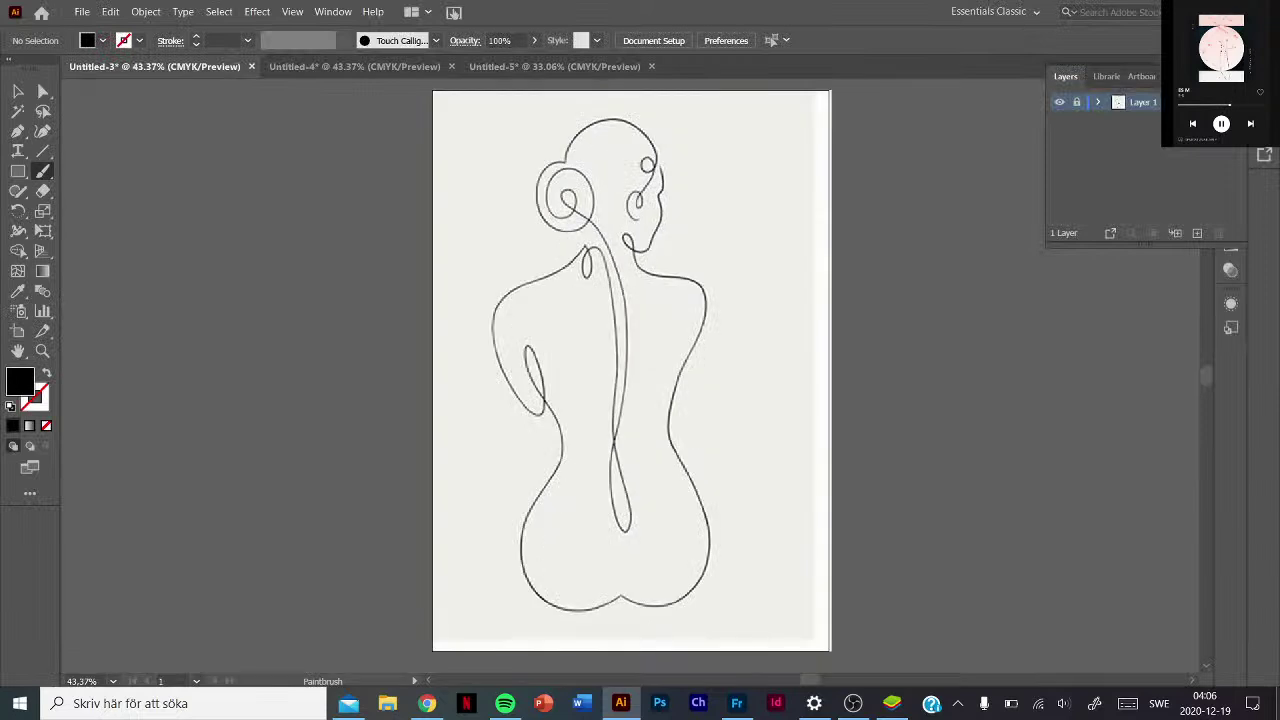
Set the stroke colour to black, drawing and undoing two test strokes.
{"action": "left_click_drag", "start_coordinate": [492, 188], "coordinate": [476, 315]}
{"action": "key", "text": "ctrl+z"}
{"action": "left_click", "coordinate": [139, 40]}
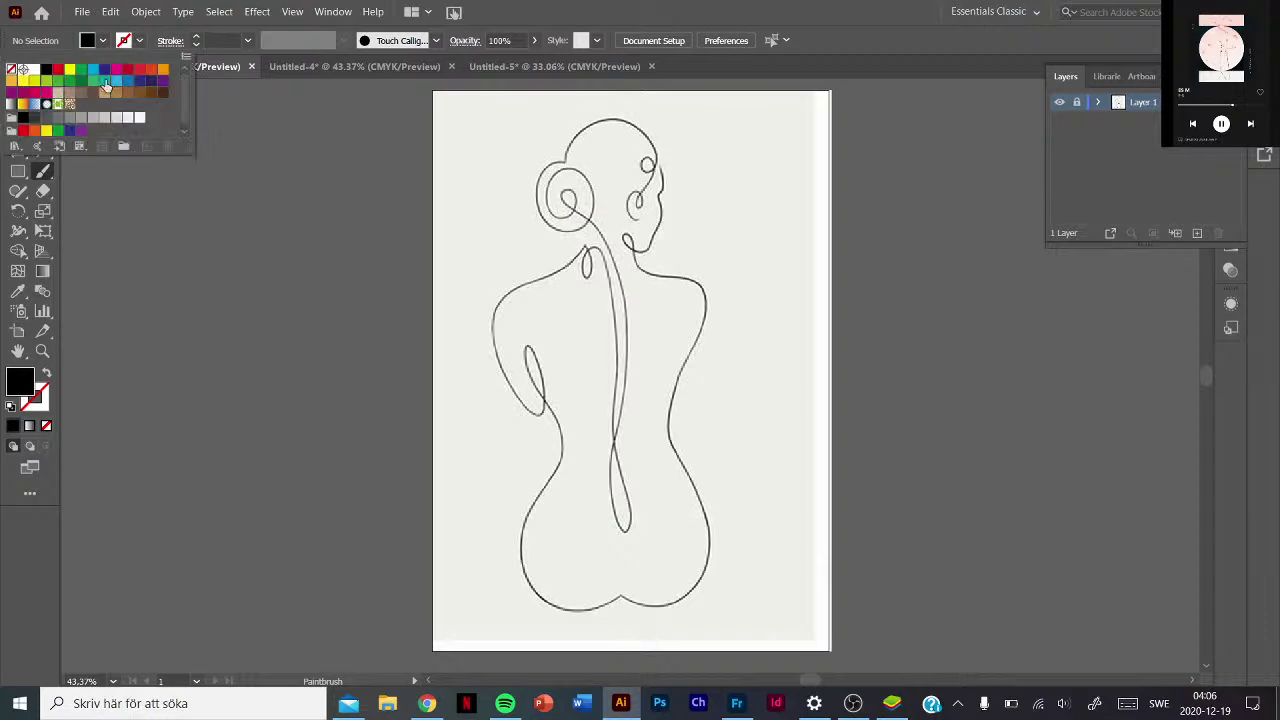
{"action": "left_click", "coordinate": [45, 70]}
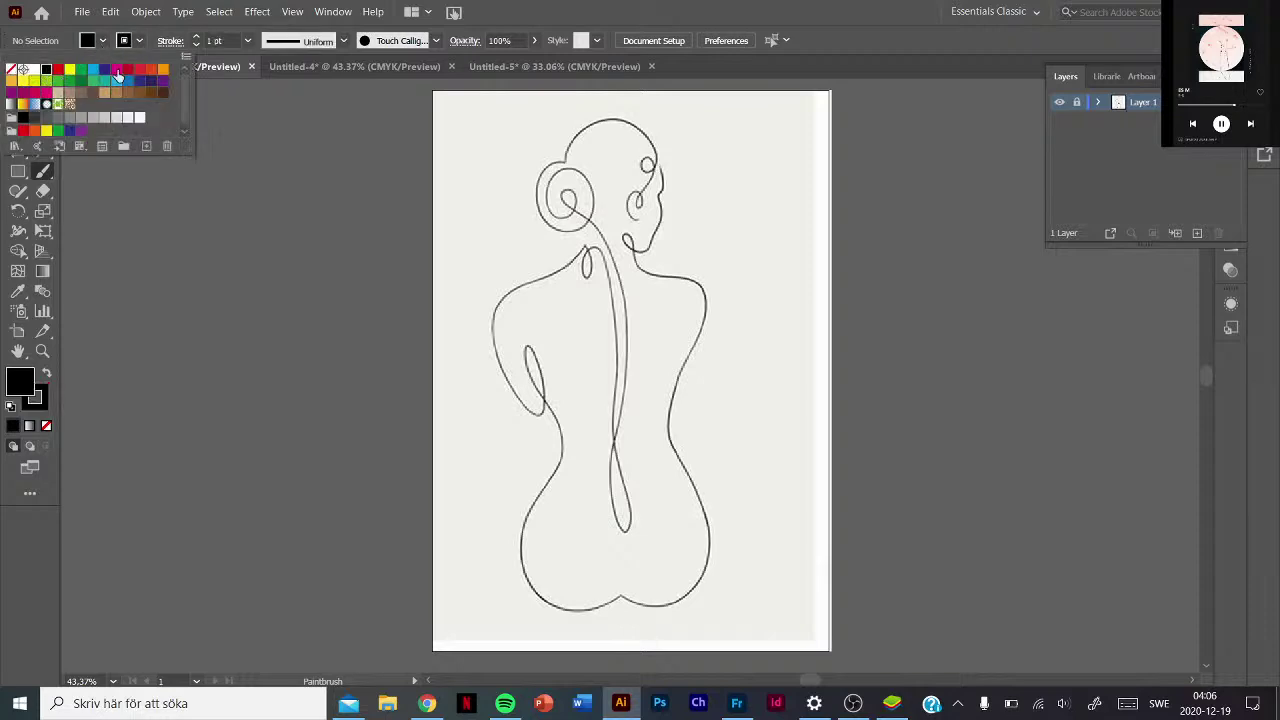
{"action": "left_click_drag", "start_coordinate": [490, 214], "coordinate": [512, 332]}
{"action": "key", "text": "ctrl+z"}
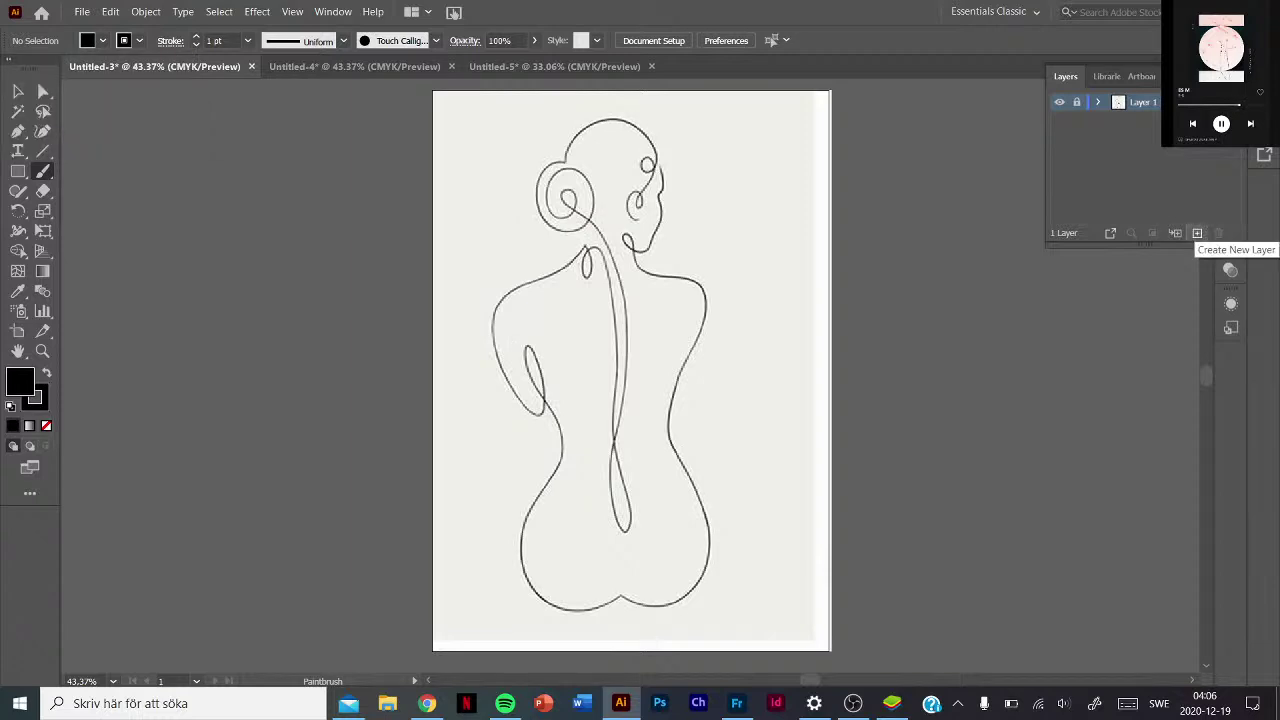
Add Layer 2 with two thick zig-zag strokes down the back, then delete the layer.
{"action": "left_click", "coordinate": [1197, 233]}
{"action": "mouse_move", "coordinate": [565, 214]}
{"action": "left_mouse_down"}
{"action": "mouse_move", "coordinate": [571, 298]}
{"action": "mouse_move", "coordinate": [678, 516]}
{"action": "left_mouse_up"}
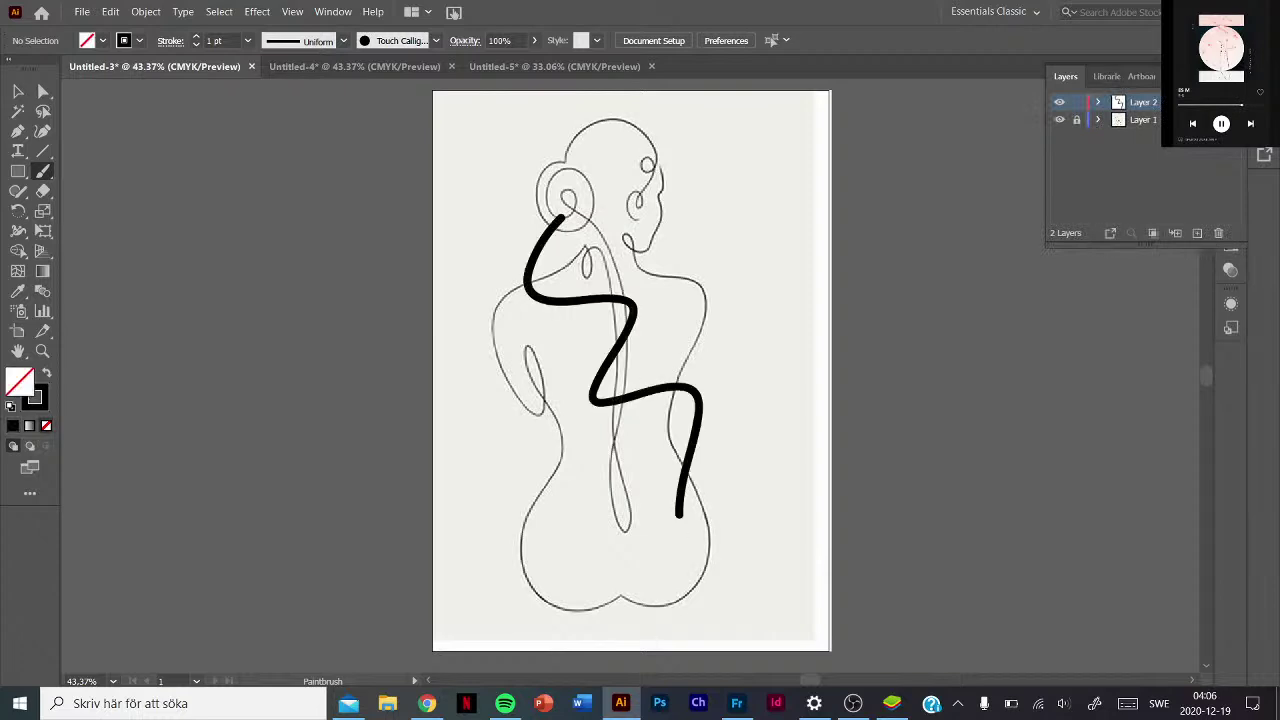
{"action": "left_click", "coordinate": [1063, 703]}
{"action": "left_click_drag", "start_coordinate": [1096, 663], "coordinate": [1081, 663]}
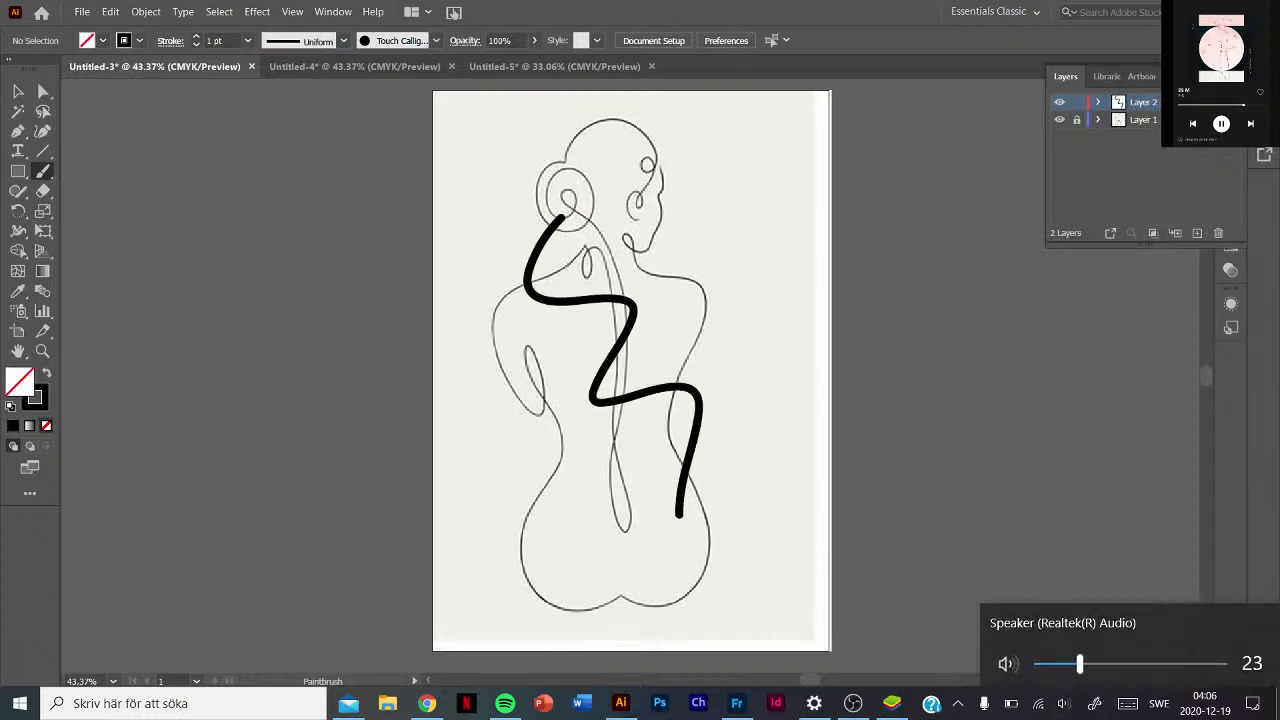
{"action": "key", "text": "Right"}
{"action": "key", "text": "Right"}
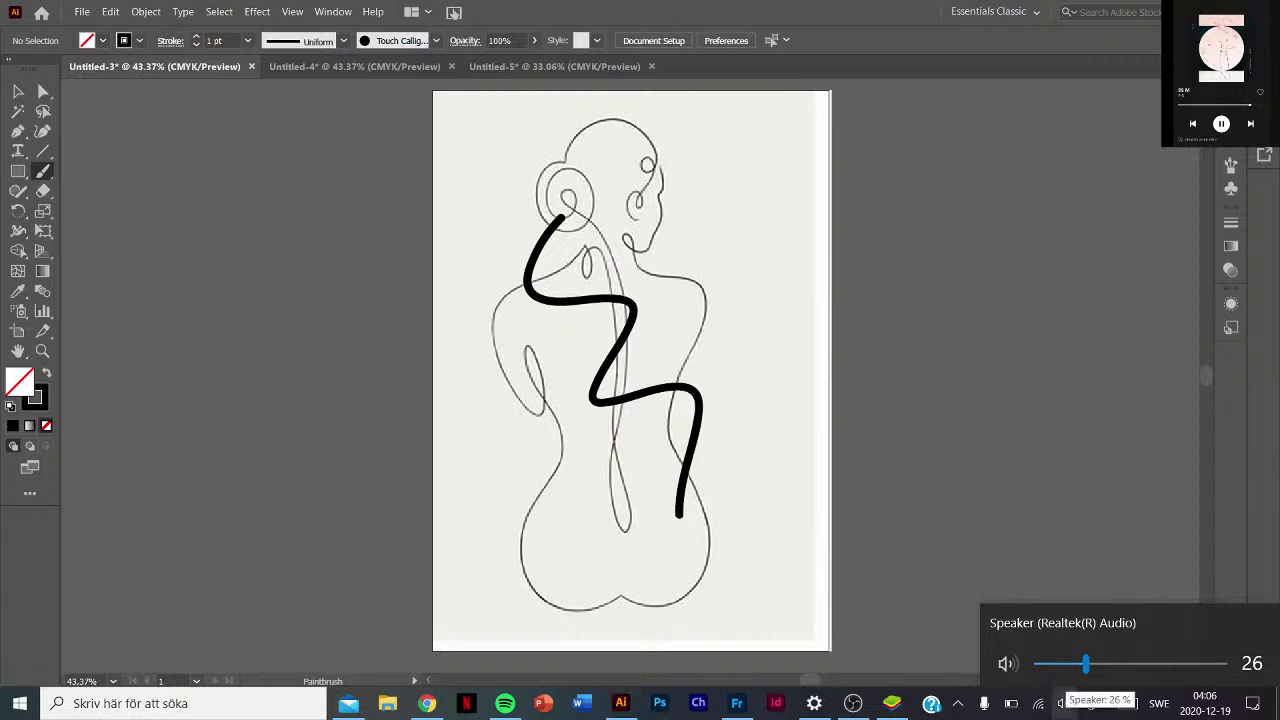
{"action": "mouse_move", "coordinate": [688, 218]}
{"action": "left_mouse_down"}
{"action": "mouse_move", "coordinate": [628, 300]}
{"action": "mouse_move", "coordinate": [777, 524]}
{"action": "left_mouse_up"}
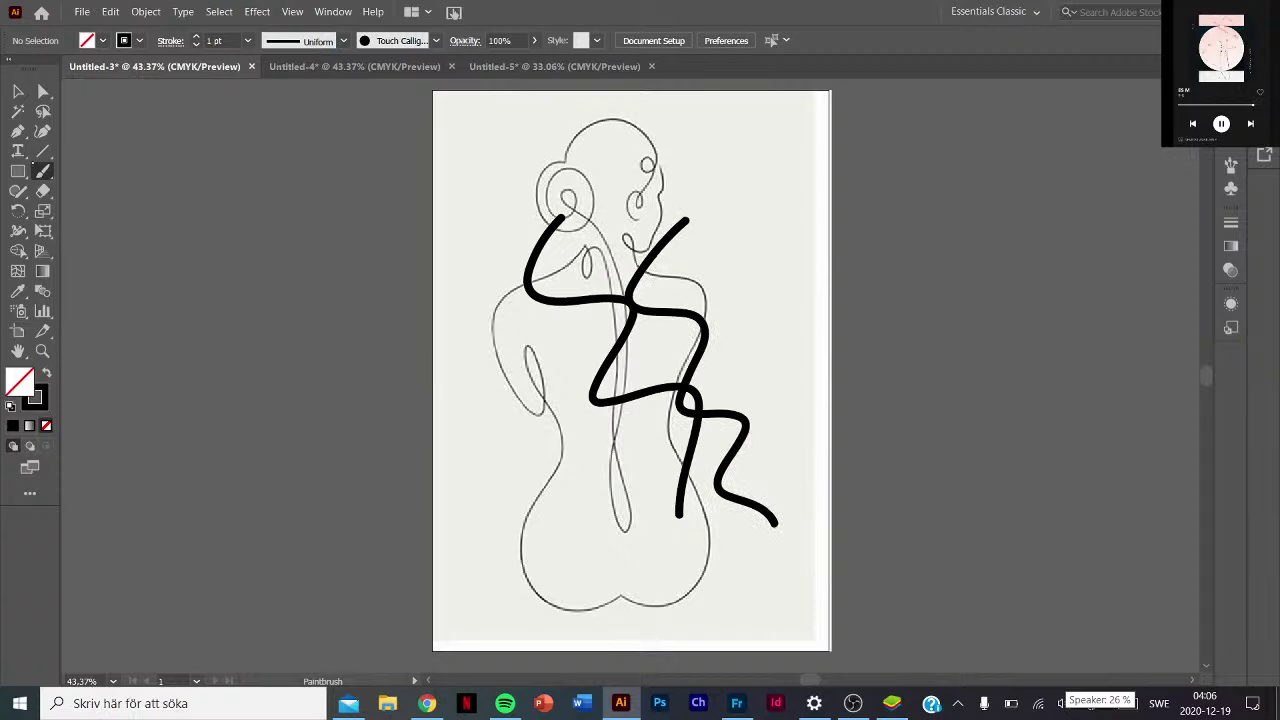
{"action": "key", "text": "F7"}
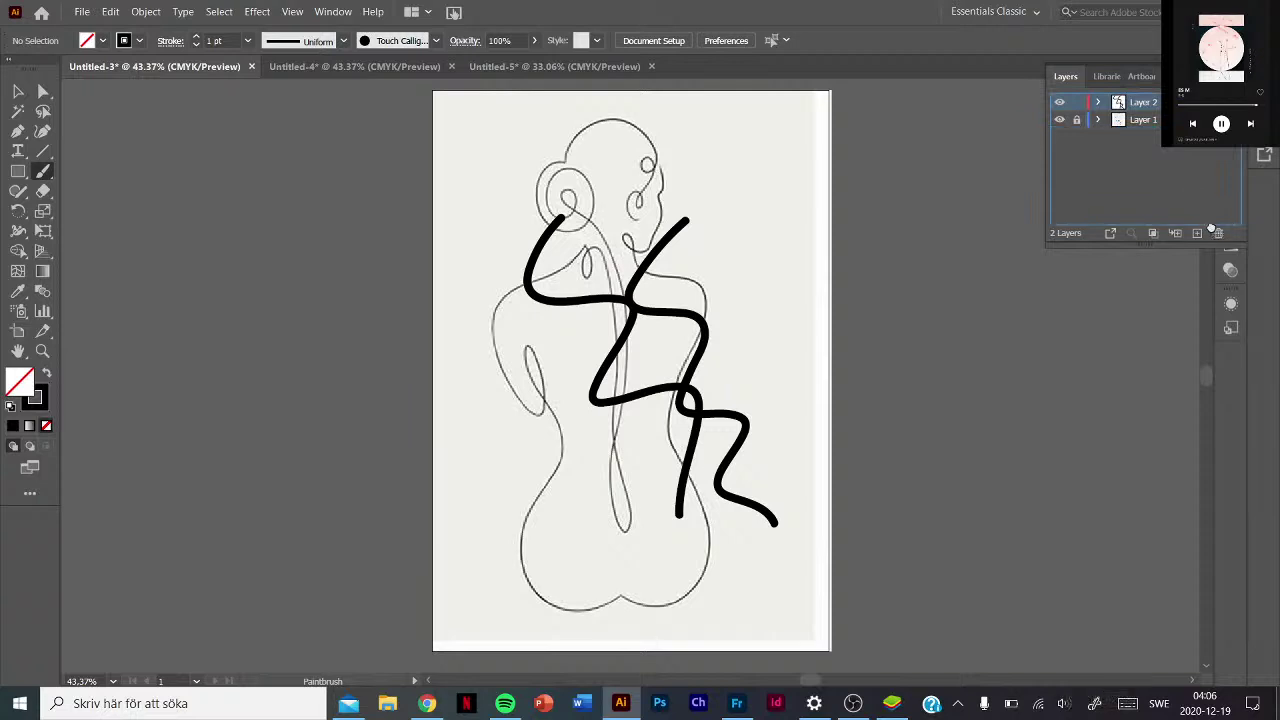
{"action": "left_click_drag", "start_coordinate": [1122, 103], "coordinate": [1218, 232]}
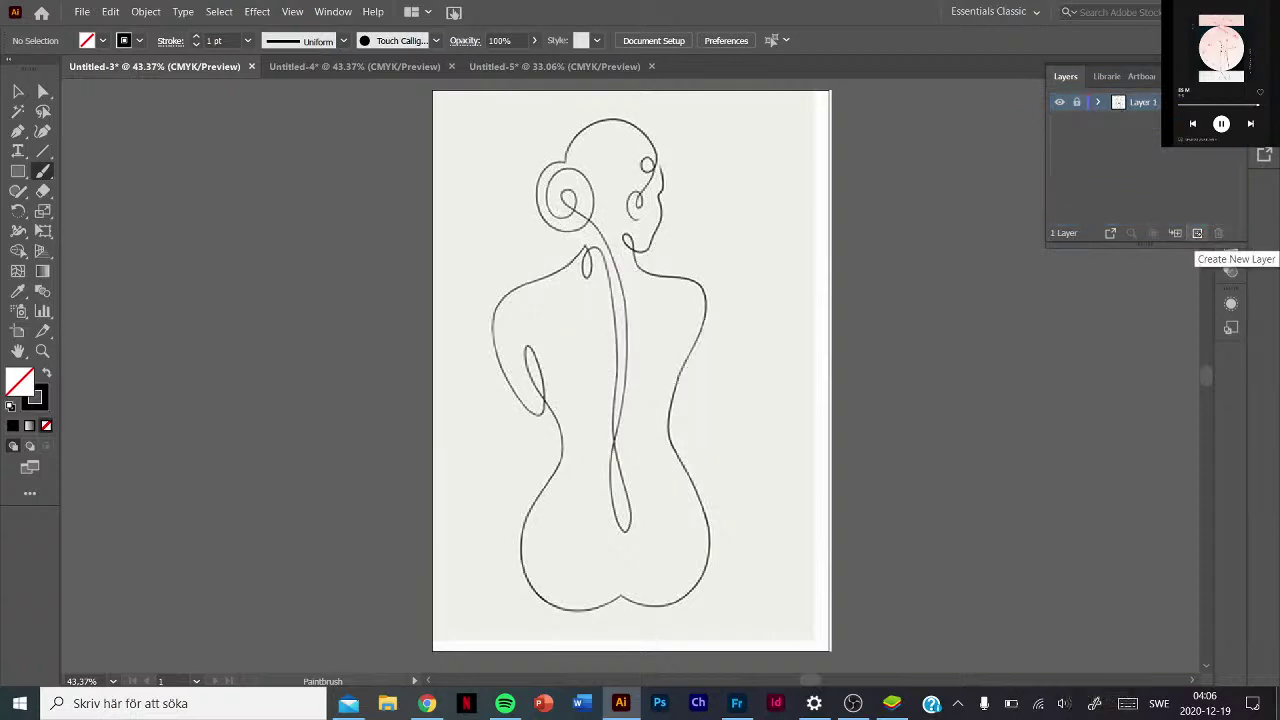
Add a new Layer 2, set stroke weight to 0,25 pt, and delete a test stroke.
{"action": "left_click", "coordinate": [1197, 233]}
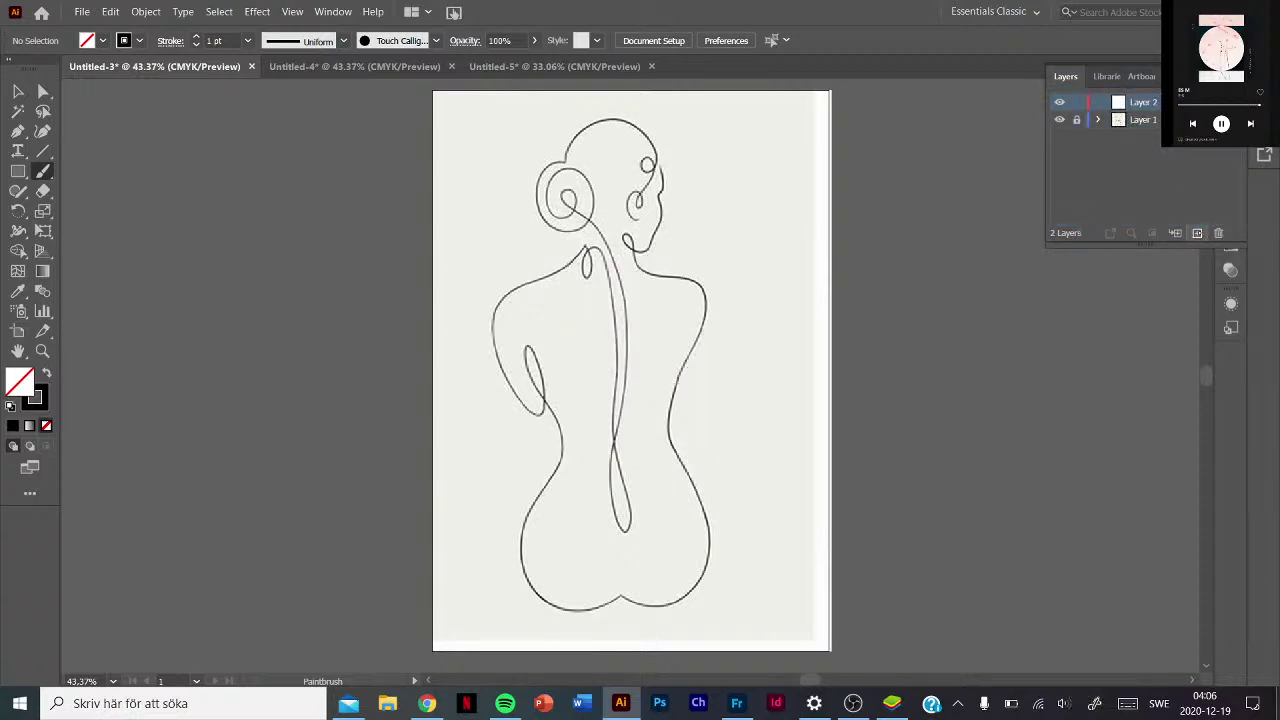
{"action": "left_click", "coordinate": [196, 45]}
{"action": "left_click", "coordinate": [196, 36]}
{"action": "left_click_drag", "start_coordinate": [493, 172], "coordinate": [651, 372]}
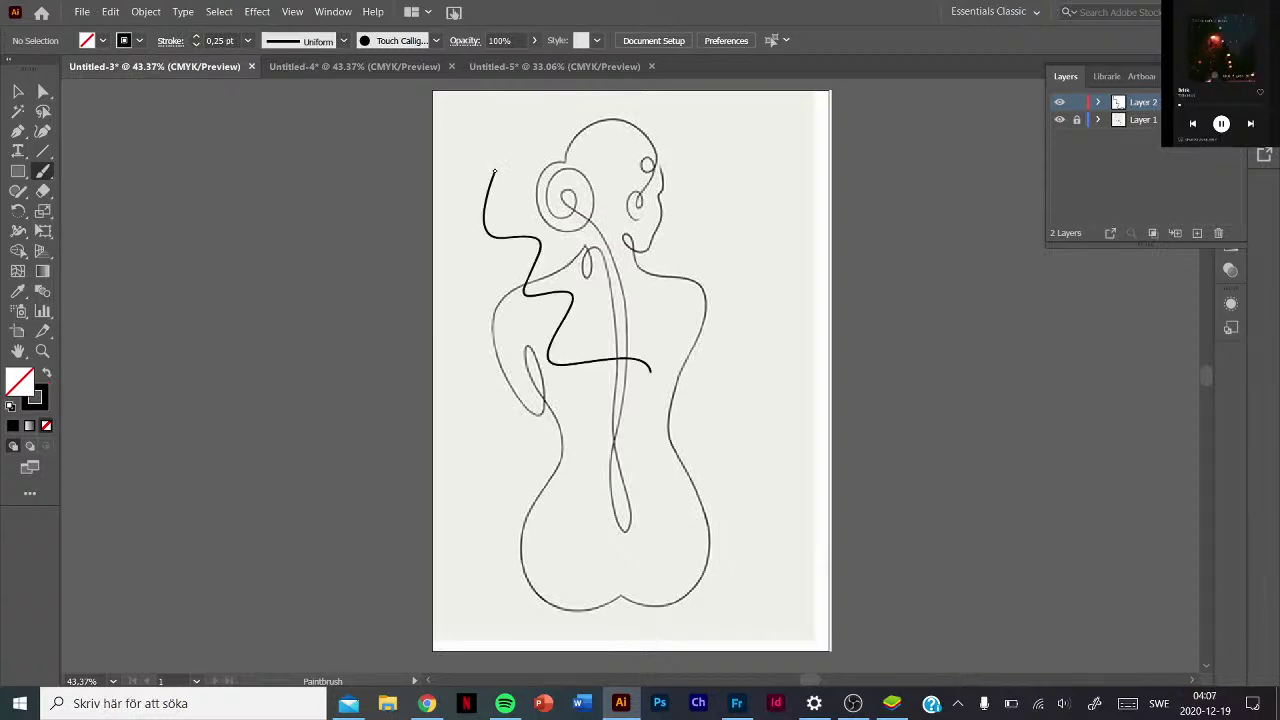
{"action": "left_click", "coordinate": [1098, 102]}
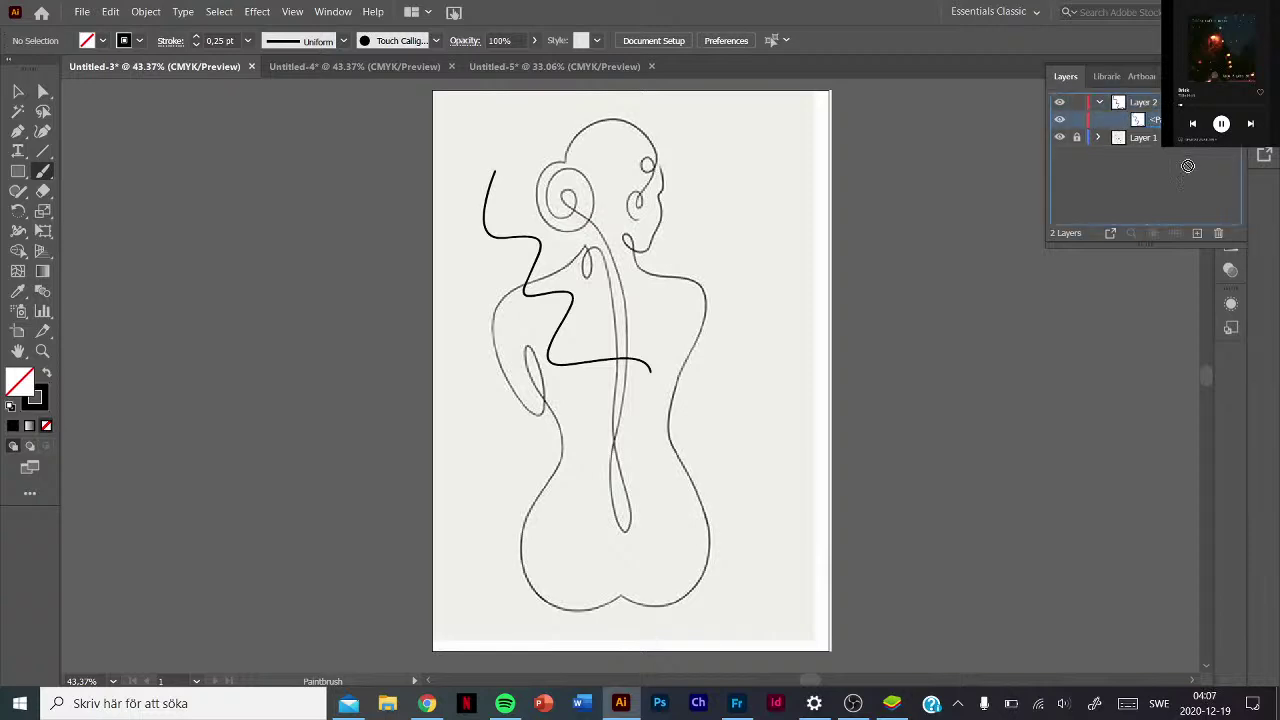
{"action": "left_click_drag", "start_coordinate": [1140, 119], "coordinate": [1218, 233]}
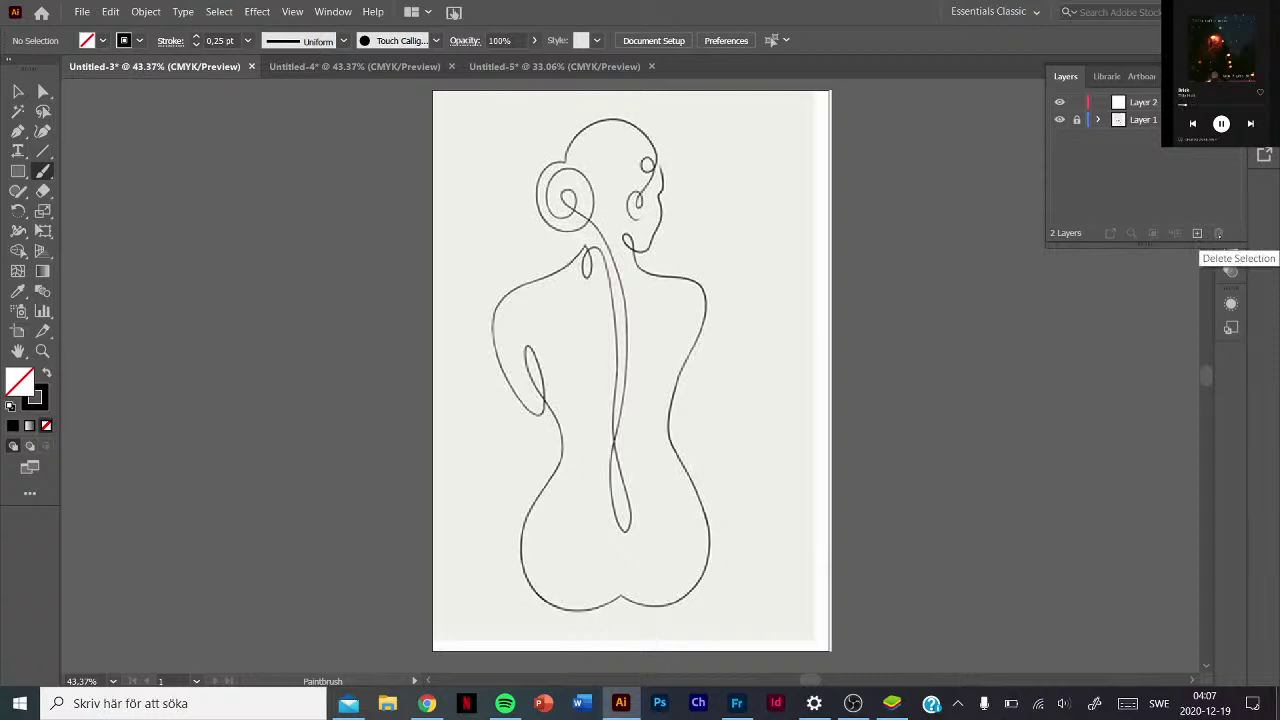
{"action": "left_click", "coordinate": [436, 40]}
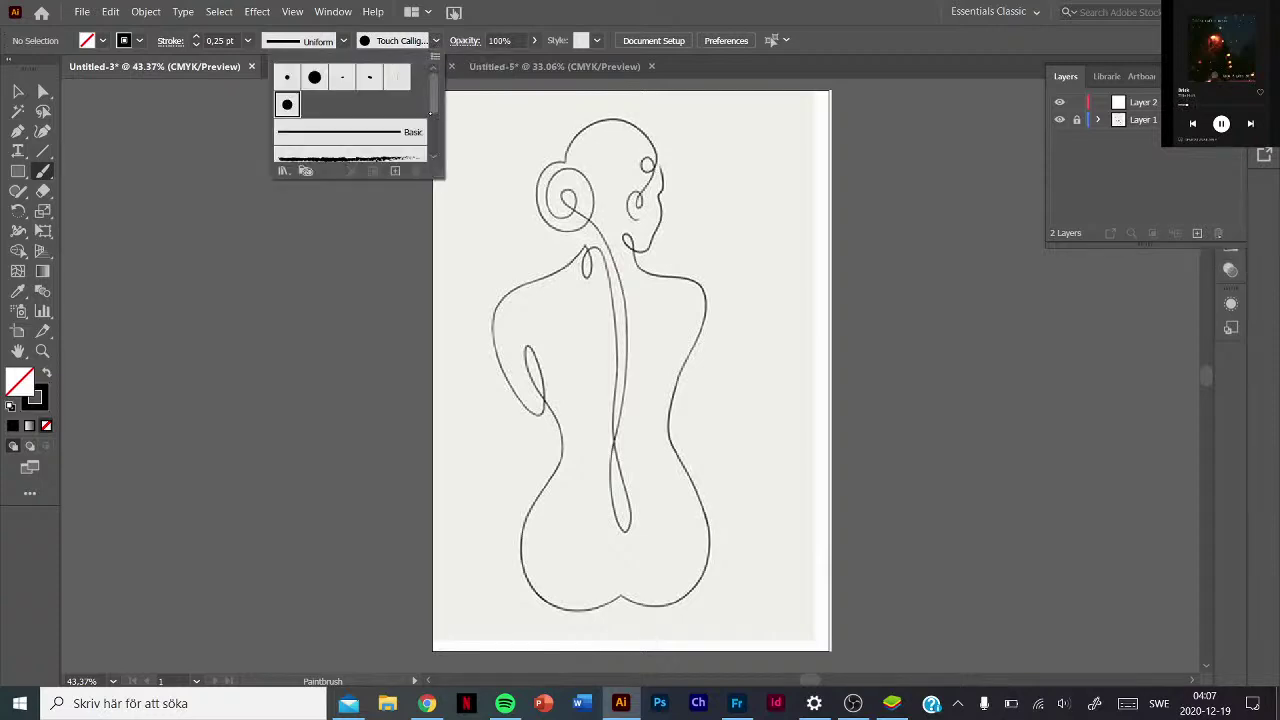
Switch the brush to 5 pt. Oval and draw two test strokes over the back.
{"action": "scroll", "coordinate": [434, 88], "scroll_direction": "down", "scroll_amount": 2}
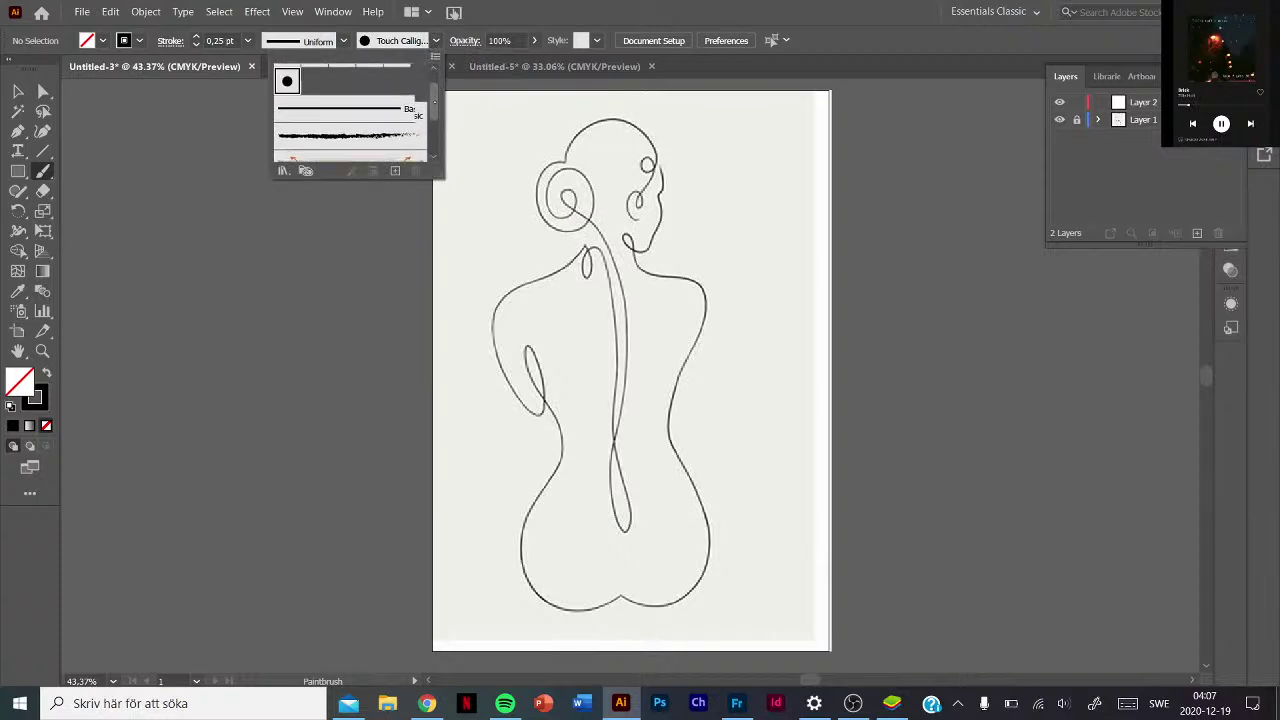
{"action": "scroll", "coordinate": [432, 81], "scroll_direction": "up", "scroll_amount": 3}
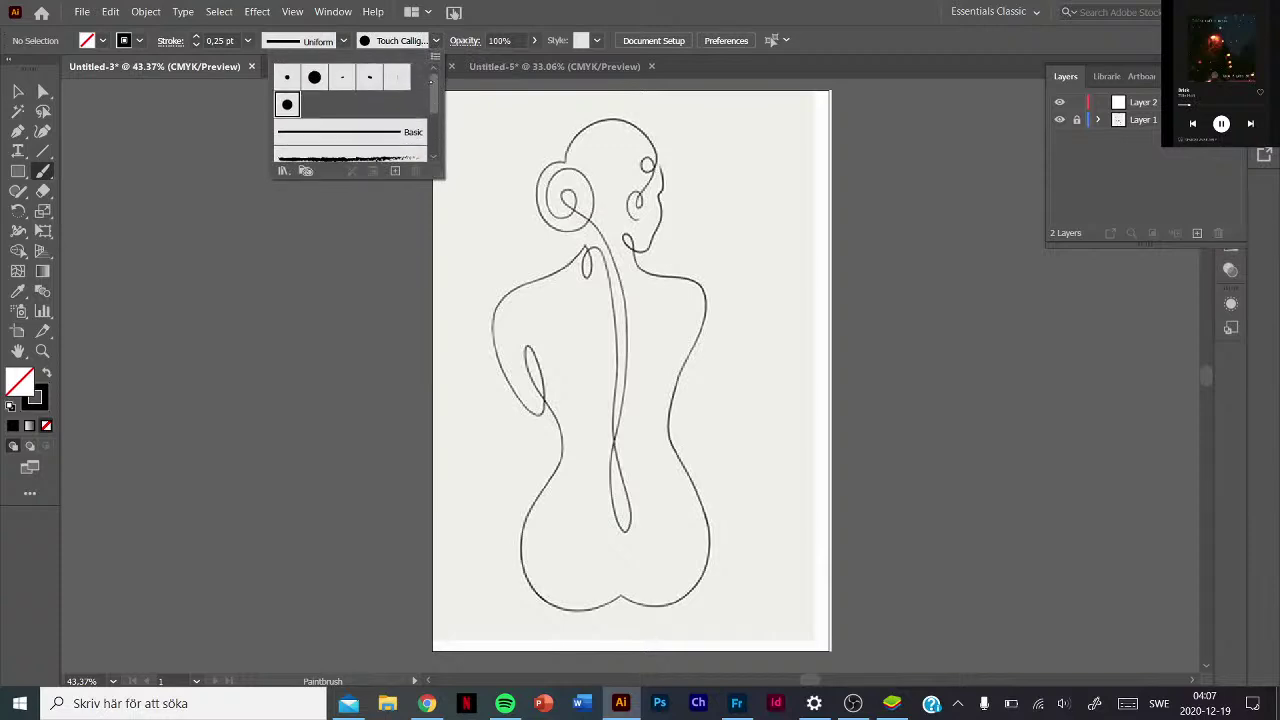
{"action": "left_click", "coordinate": [369, 78]}
{"action": "left_click", "coordinate": [524, 193]}
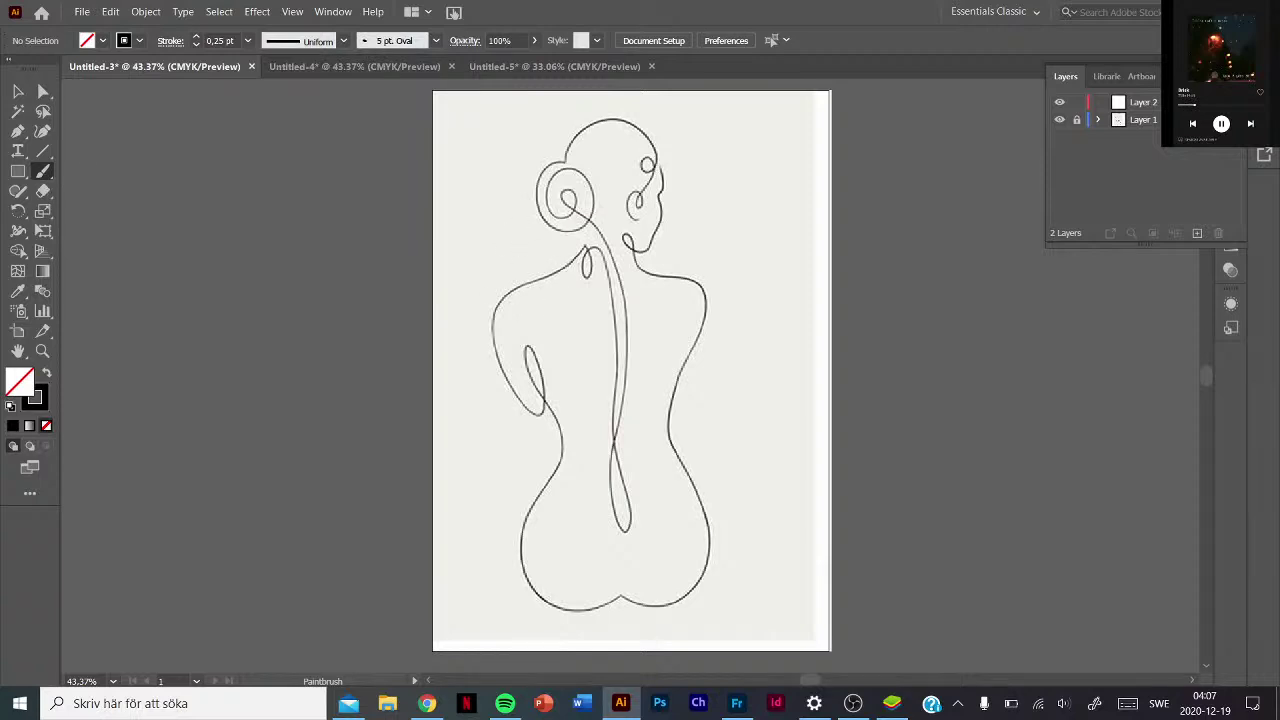
{"action": "left_click_drag", "start_coordinate": [513, 252], "coordinate": [690, 322]}
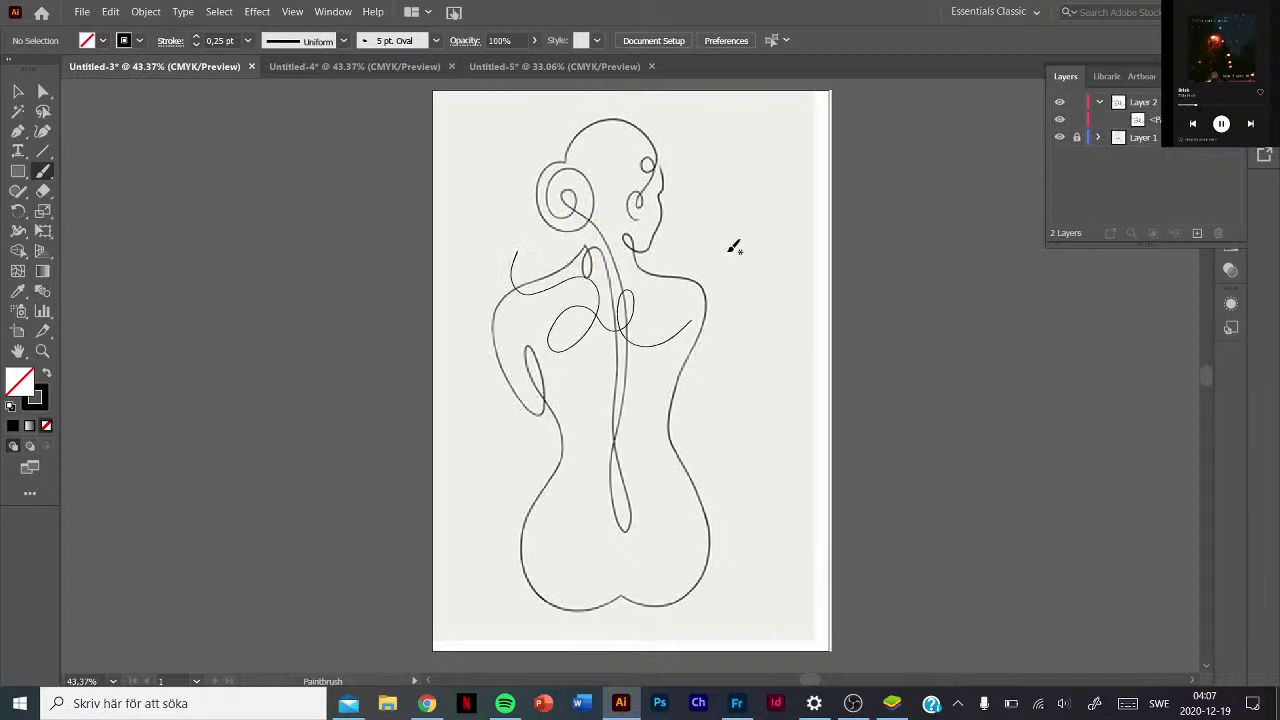
{"action": "left_click_drag", "start_coordinate": [703, 217], "coordinate": [683, 287]}
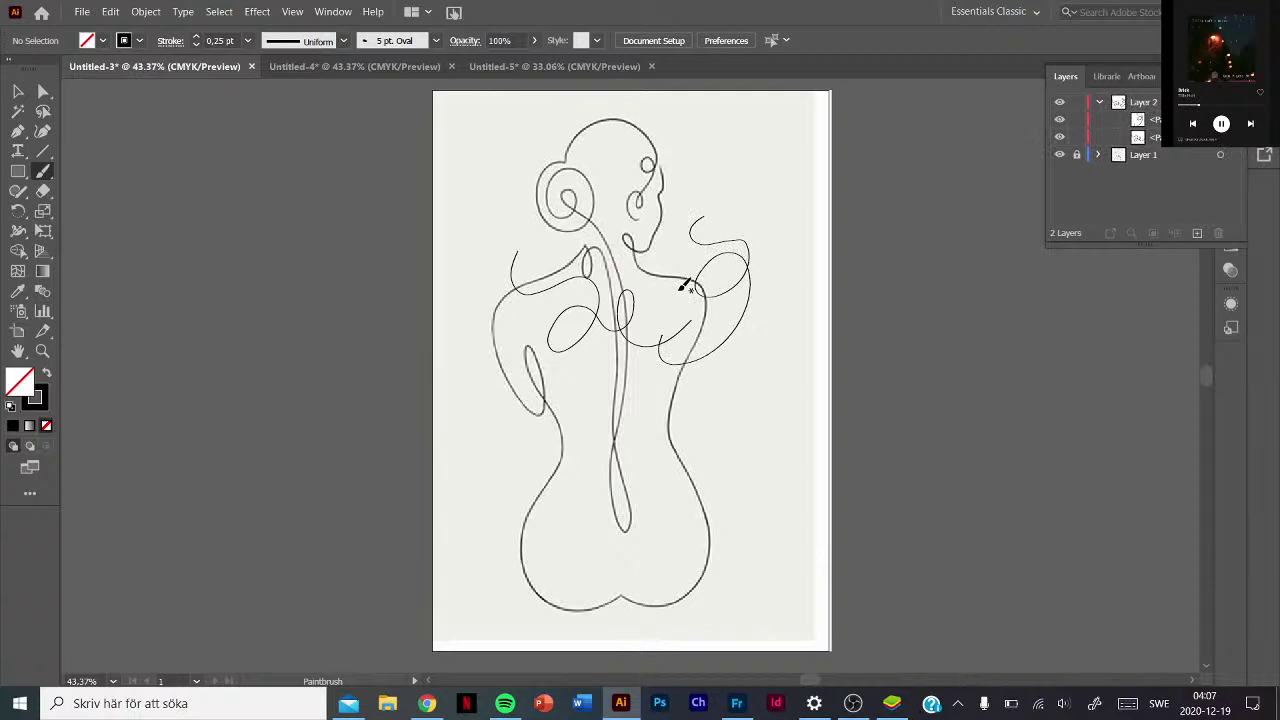
Test stroke weights of 0,75 pt and 0,5 pt with strokes beside the figure.
{"action": "left_click", "coordinate": [435, 40]}
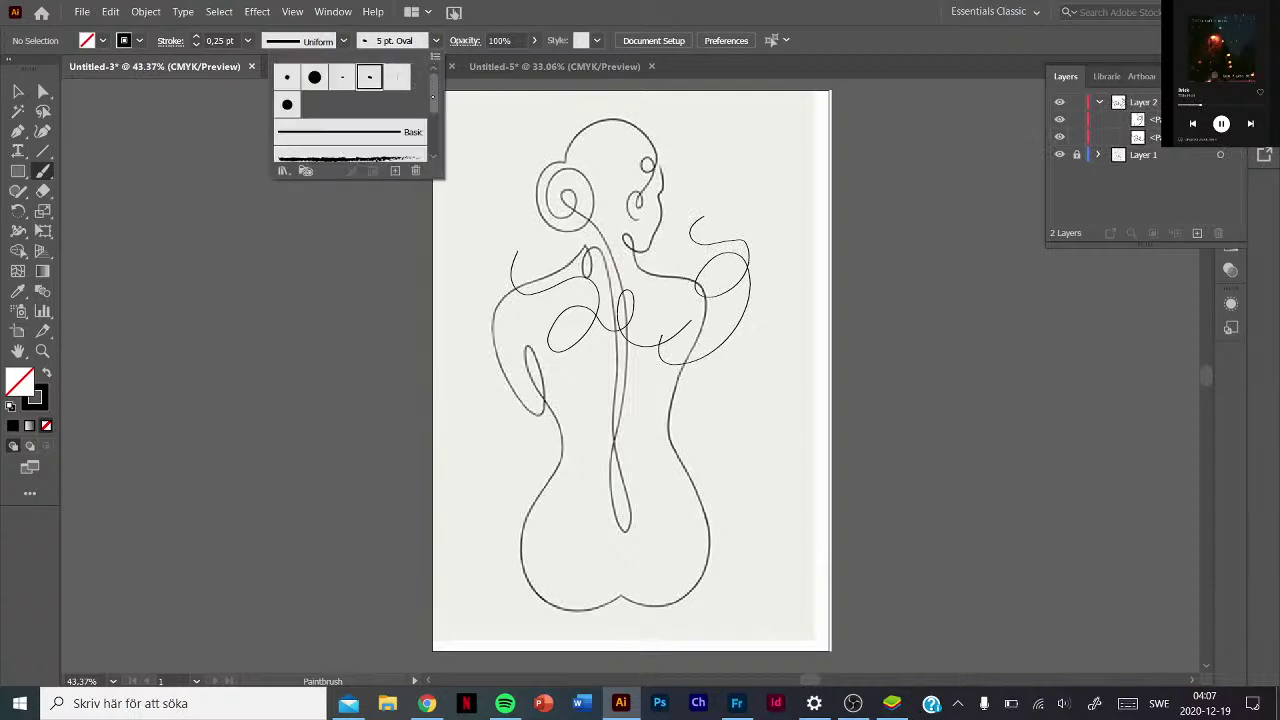
{"action": "scroll", "coordinate": [355, 115], "scroll_direction": "down", "scroll_amount": 3}
{"action": "scroll", "coordinate": [355, 115], "scroll_direction": "up", "scroll_amount": 3}
{"action": "left_click", "coordinate": [196, 36]}
{"action": "left_click_drag", "start_coordinate": [531, 160], "coordinate": [628, 322]}
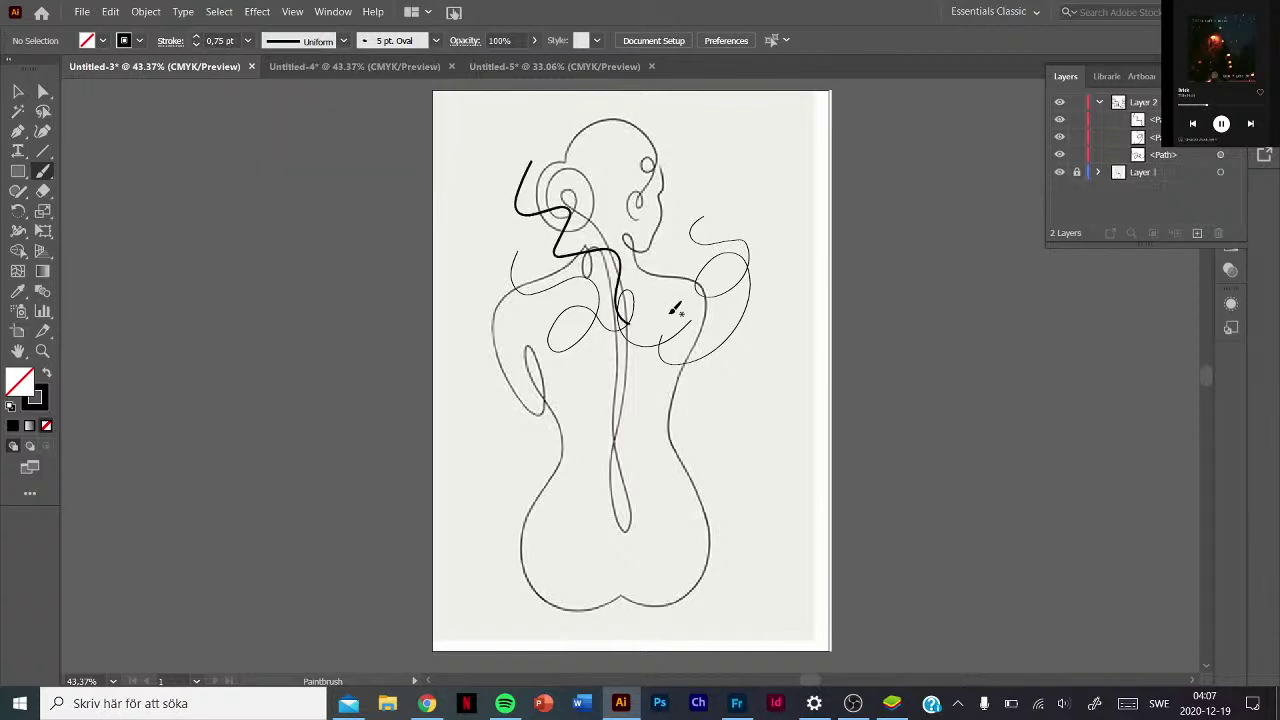
{"action": "left_click", "coordinate": [196, 44]}
{"action": "mouse_move", "coordinate": [487, 248]}
{"action": "left_mouse_down"}
{"action": "mouse_move", "coordinate": [476, 292]}
{"action": "mouse_move", "coordinate": [637, 522]}
{"action": "left_mouse_up"}
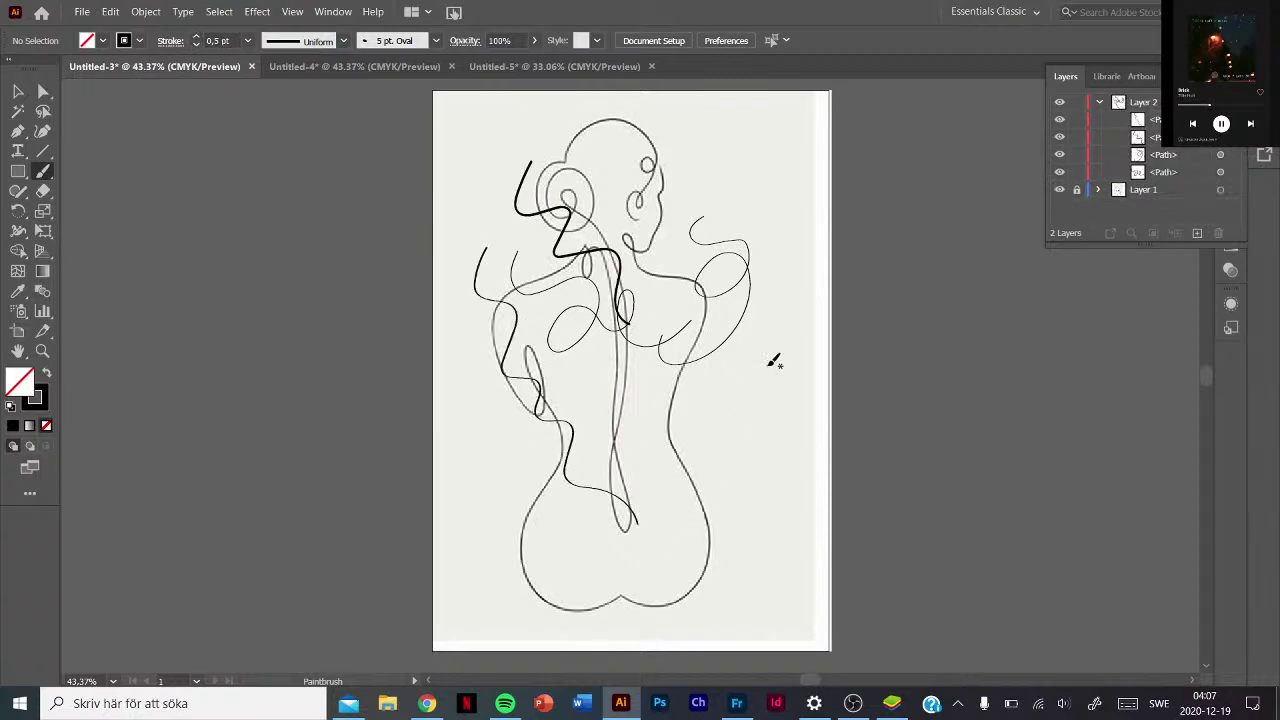
{"action": "left_click_drag", "start_coordinate": [752, 367], "coordinate": [764, 598]}
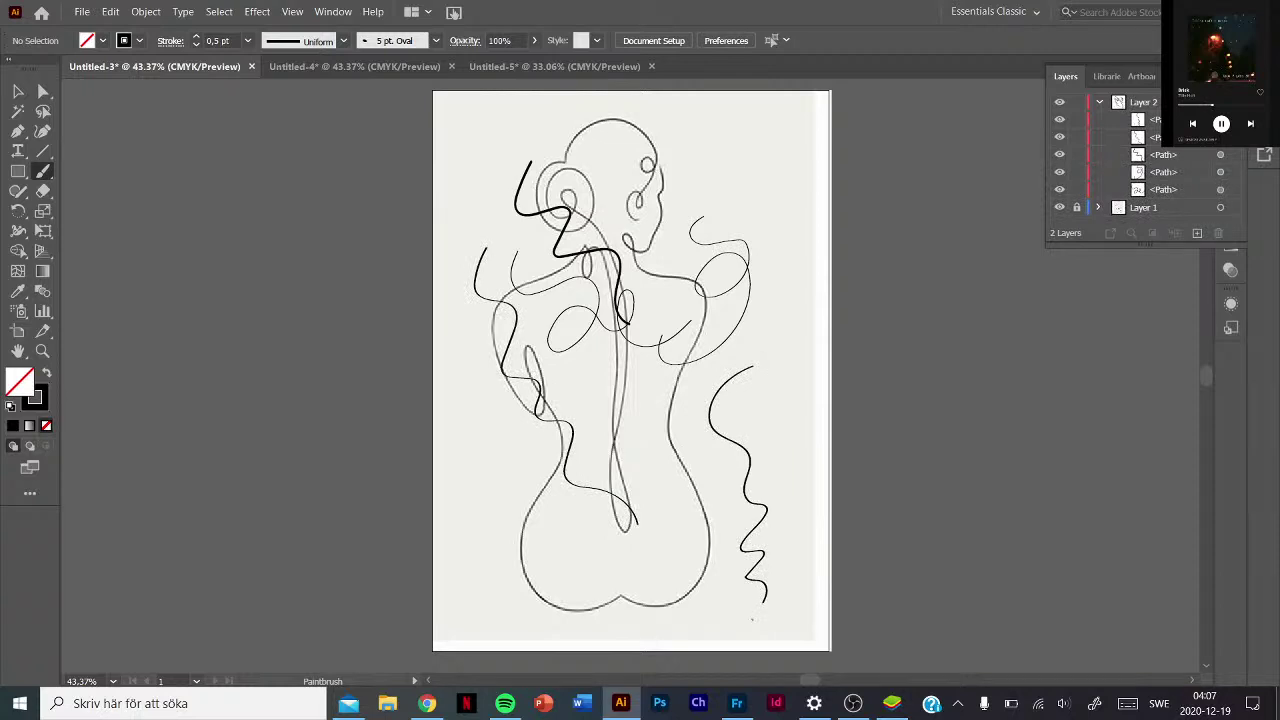
Select all the test paths in Layer 2 and delete them.
{"action": "left_click", "coordinate": [1163, 119]}
{"action": "left_click", "coordinate": [1163, 189], "text": "shift"}
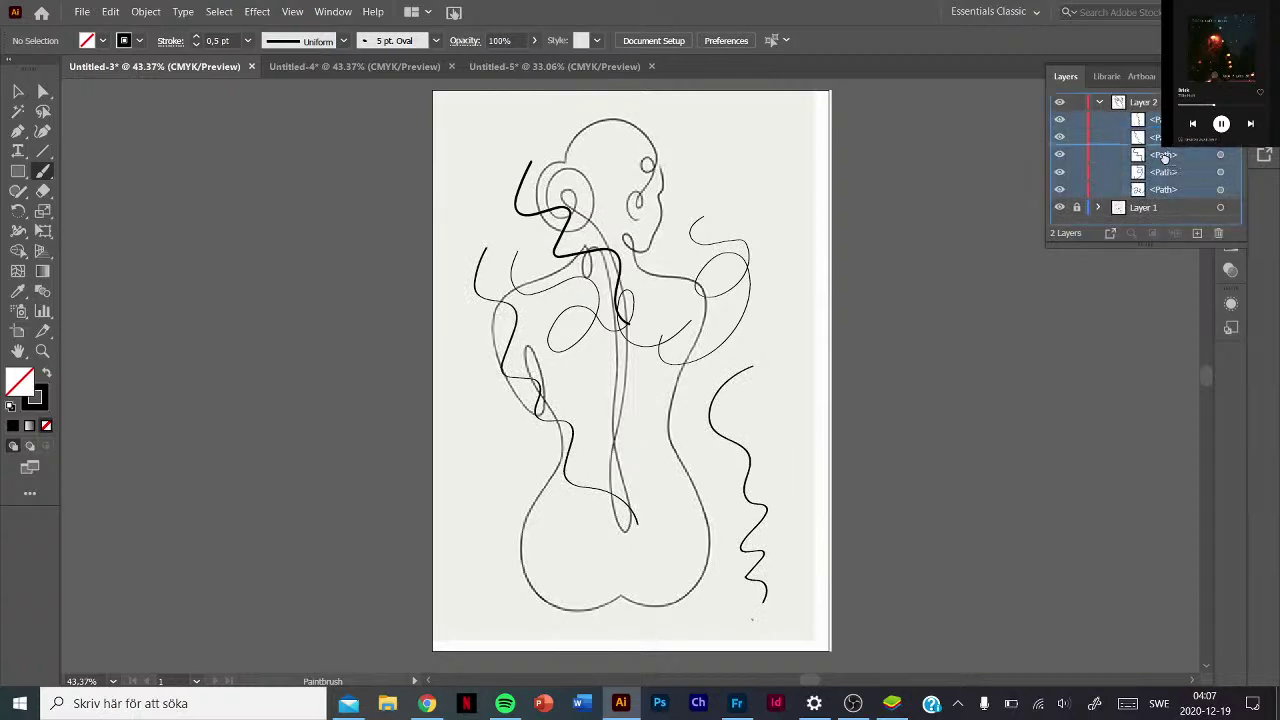
{"action": "left_click", "coordinate": [1219, 232]}
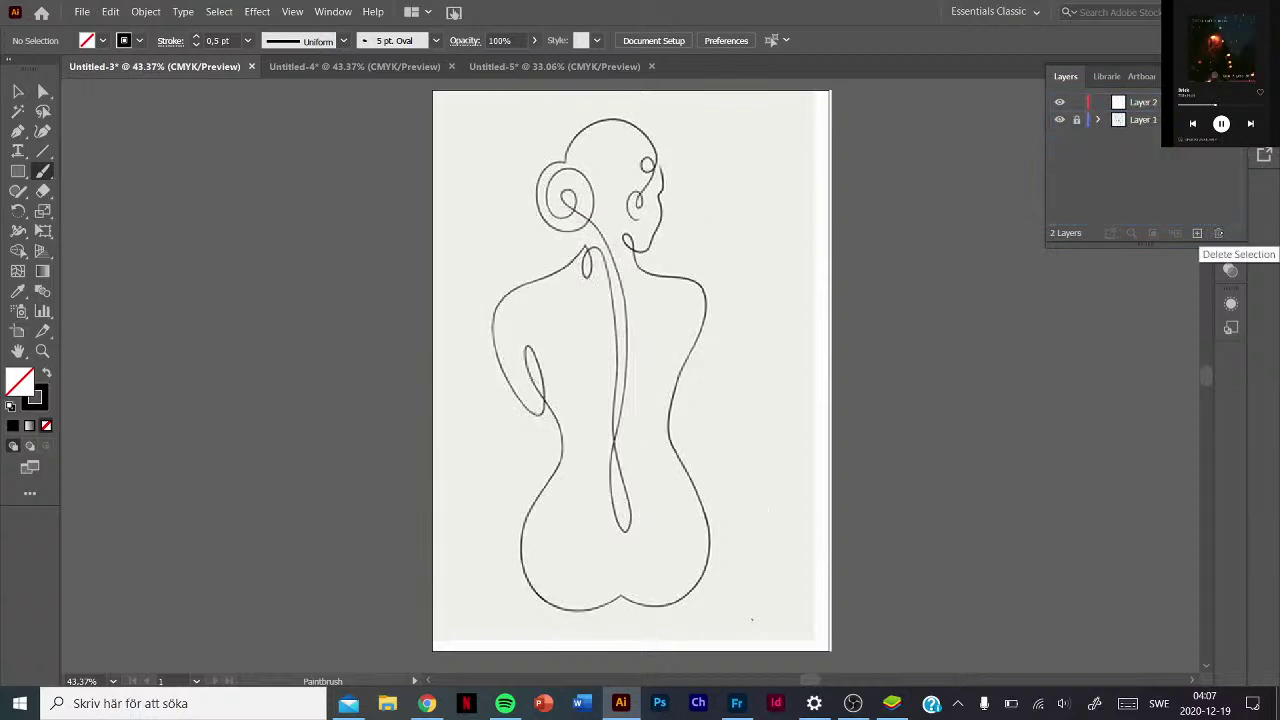
{"action": "scroll", "coordinate": [752, 619], "scroll_direction": "up", "scroll_amount": 2}
{"action": "scroll", "coordinate": [745, 450], "scroll_direction": "up", "scroll_amount": 3}
Trace the face profile to the neck, then the right shoulder and side of the back.
{"action": "scroll", "coordinate": [745, 414], "scroll_direction": "up", "scroll_amount": 2}
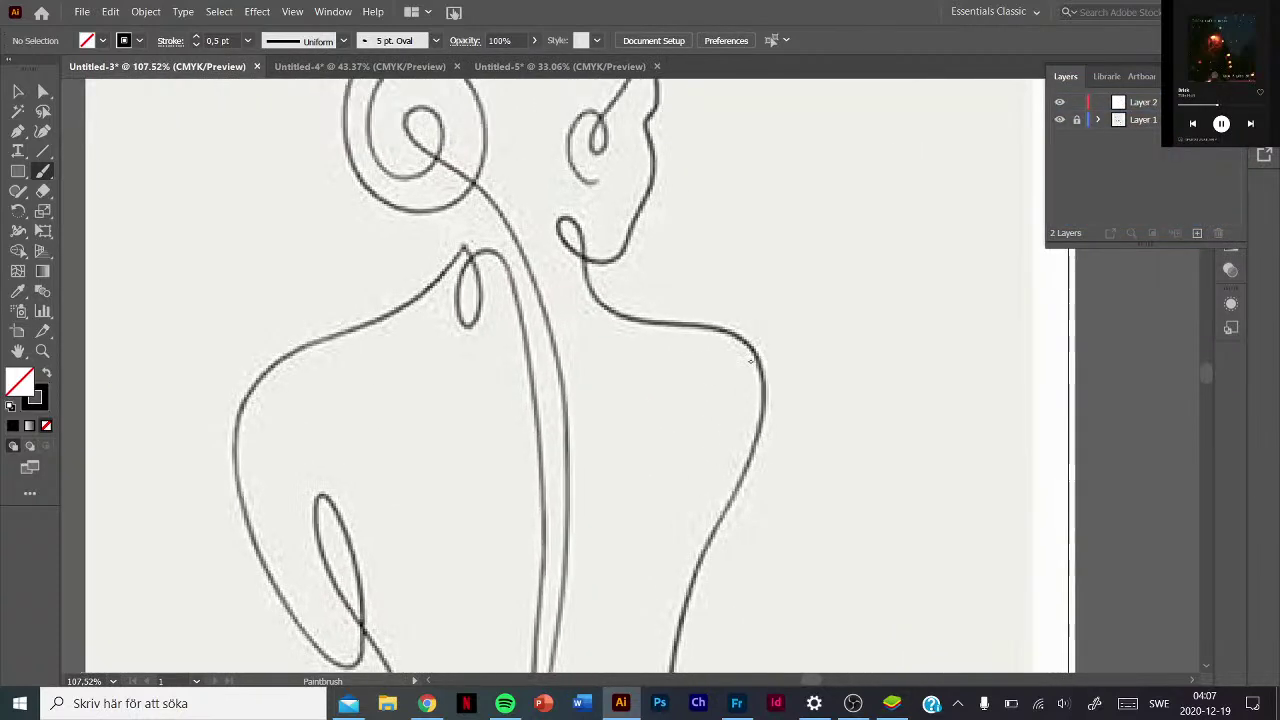
{"action": "scroll", "coordinate": [745, 414], "scroll_direction": "up", "scroll_amount": 2}
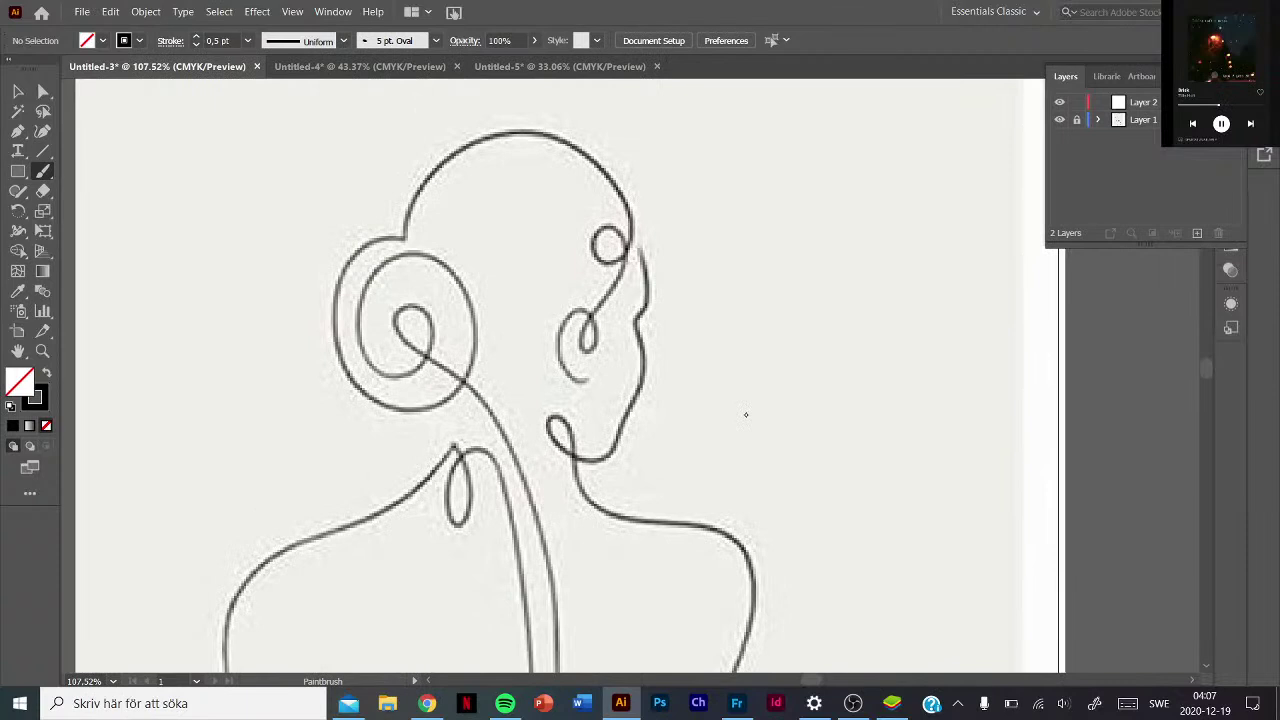
{"action": "mouse_move", "coordinate": [642, 250]}
{"action": "left_mouse_down"}
{"action": "mouse_move", "coordinate": [642, 392]}
{"action": "mouse_move", "coordinate": [612, 450]}
{"action": "mouse_move", "coordinate": [565, 450]}
{"action": "mouse_move", "coordinate": [548, 425]}
{"action": "mouse_move", "coordinate": [575, 437]}
{"action": "mouse_move", "coordinate": [620, 518]}
{"action": "left_mouse_up"}
{"action": "scroll", "coordinate": [686, 246], "scroll_direction": "down", "scroll_amount": 2}
{"action": "scroll", "coordinate": [677, 203], "scroll_direction": "down", "scroll_amount": 3}
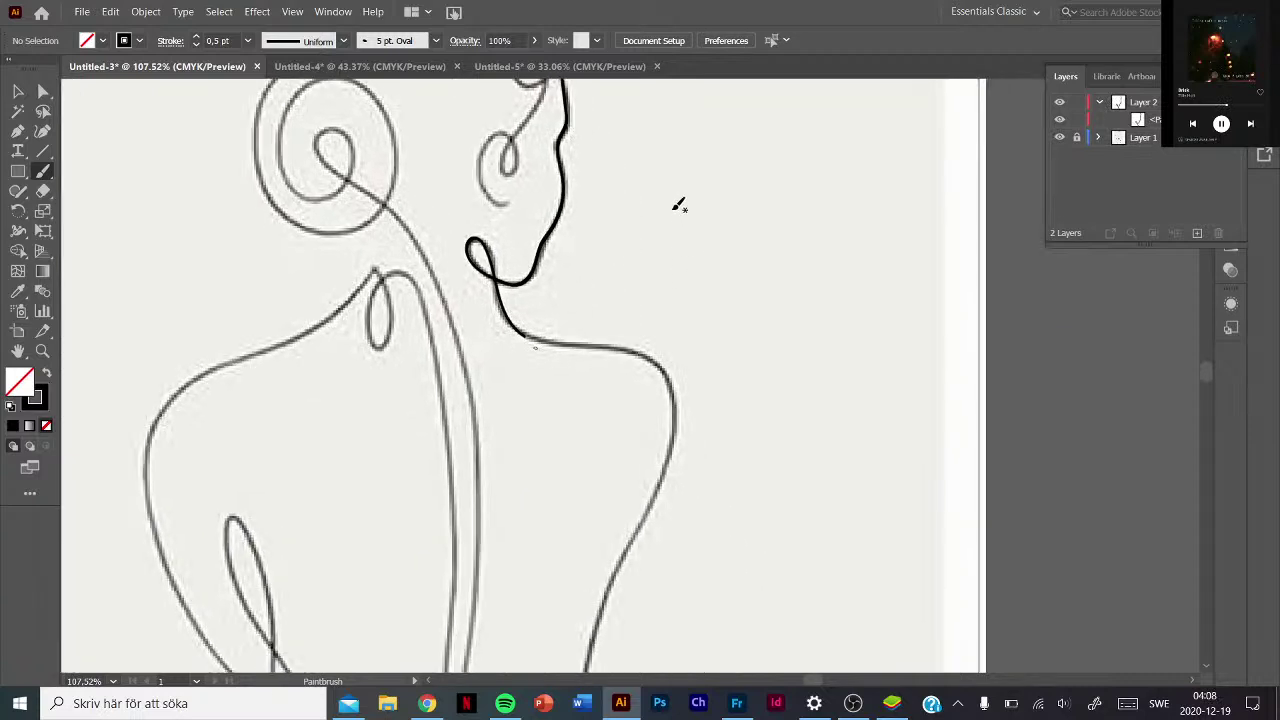
{"action": "scroll", "coordinate": [691, 237], "scroll_direction": "down", "scroll_amount": 3}
{"action": "scroll", "coordinate": [686, 208], "scroll_direction": "down", "scroll_amount": 2}
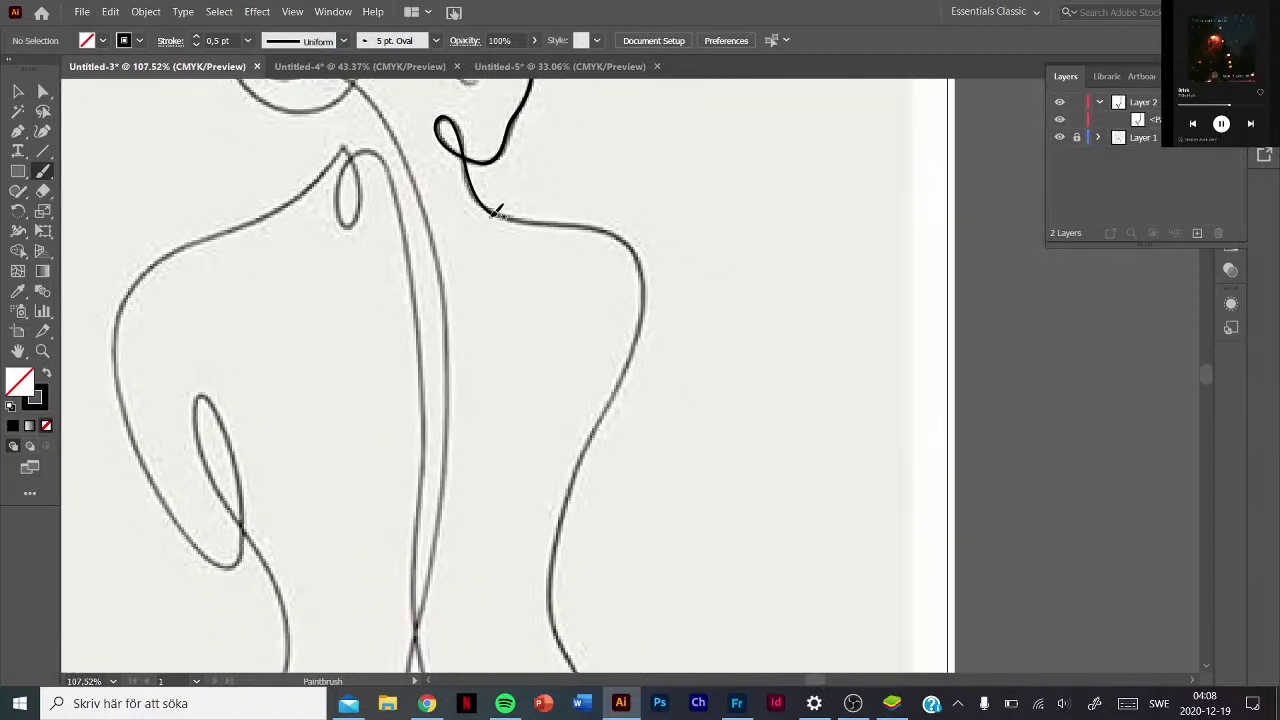
{"action": "mouse_move", "coordinate": [492, 212]}
{"action": "left_mouse_down"}
{"action": "mouse_move", "coordinate": [600, 226]}
{"action": "mouse_move", "coordinate": [640, 252]}
{"action": "mouse_move", "coordinate": [634, 360]}
{"action": "mouse_move", "coordinate": [563, 517]}
{"action": "mouse_move", "coordinate": [554, 591]}
{"action": "mouse_move", "coordinate": [572, 652]}
{"action": "left_mouse_up"}
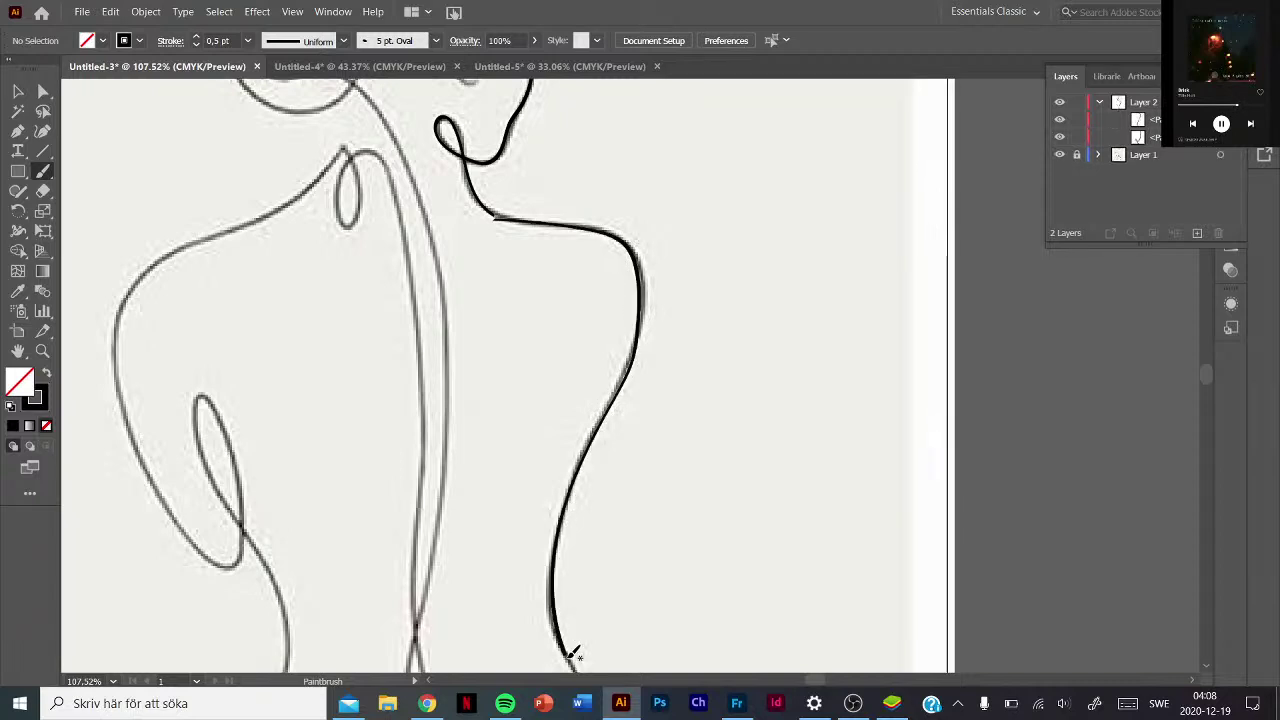
Erase the stroke at the neck-shoulder joint and bridge the gap with a new brush stroke.
{"action": "key", "text": "ctrl+plus"}
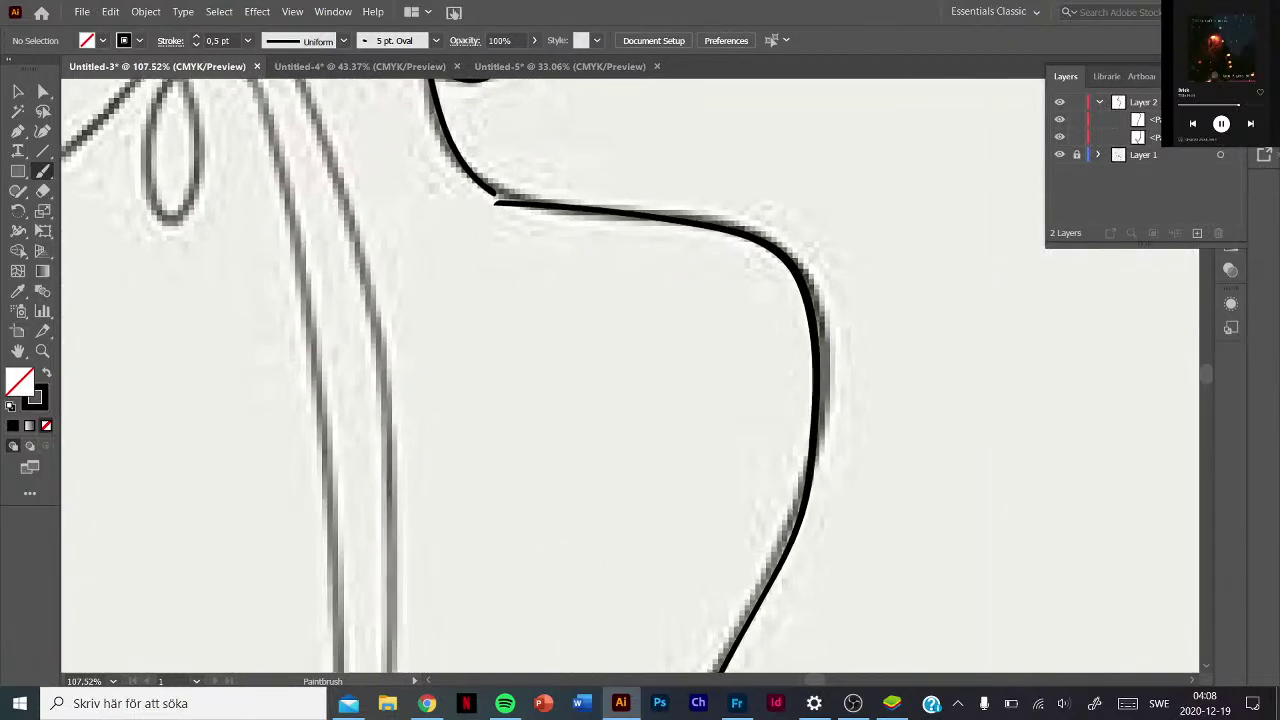
{"action": "right_click", "coordinate": [1095, 157]}
{"action": "key", "text": "Escape"}
{"action": "key", "text": "shift+e"}
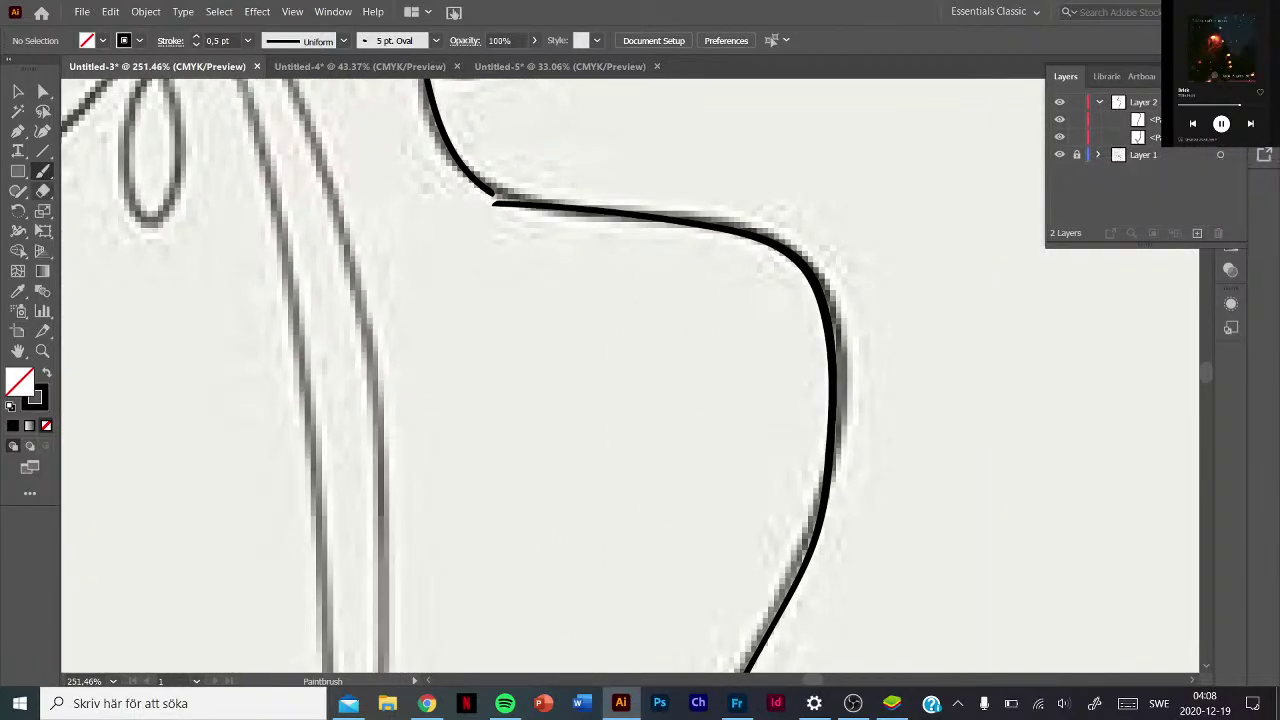
{"action": "left_click_drag", "start_coordinate": [502, 204], "coordinate": [508, 203]}
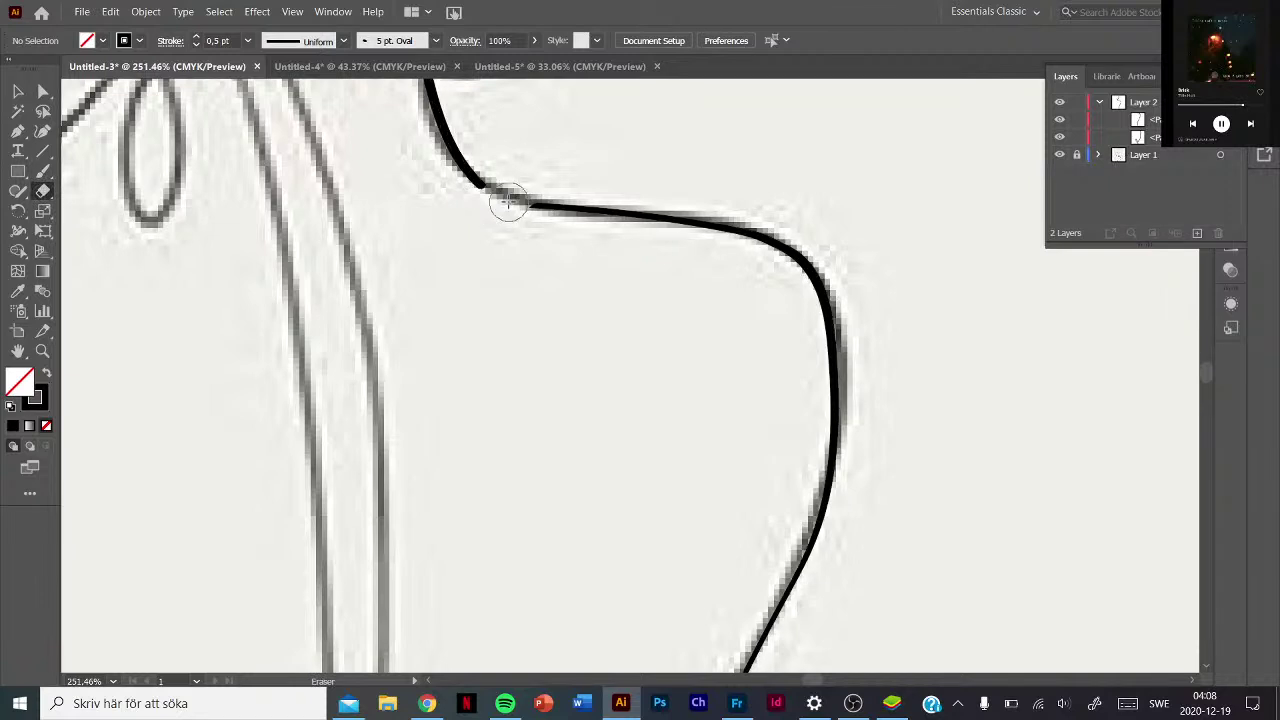
{"action": "key", "text": "b"}
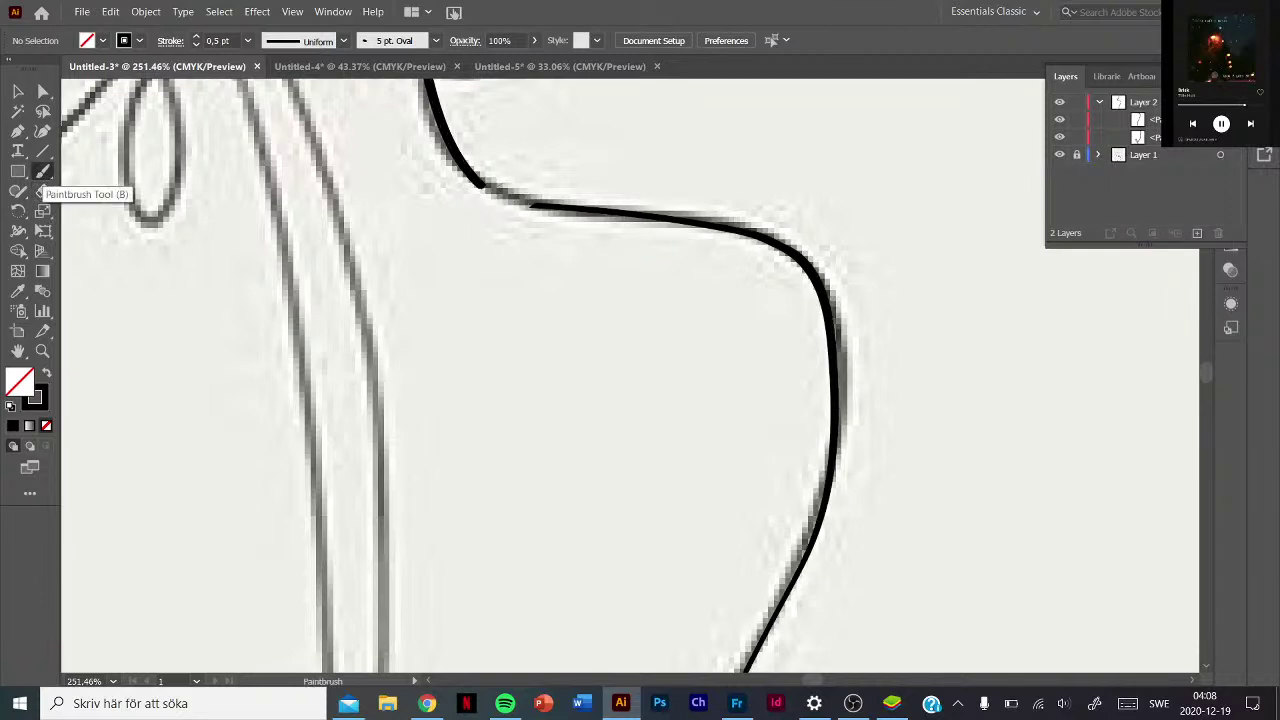
{"action": "left_click_drag", "start_coordinate": [480, 184], "coordinate": [562, 202]}
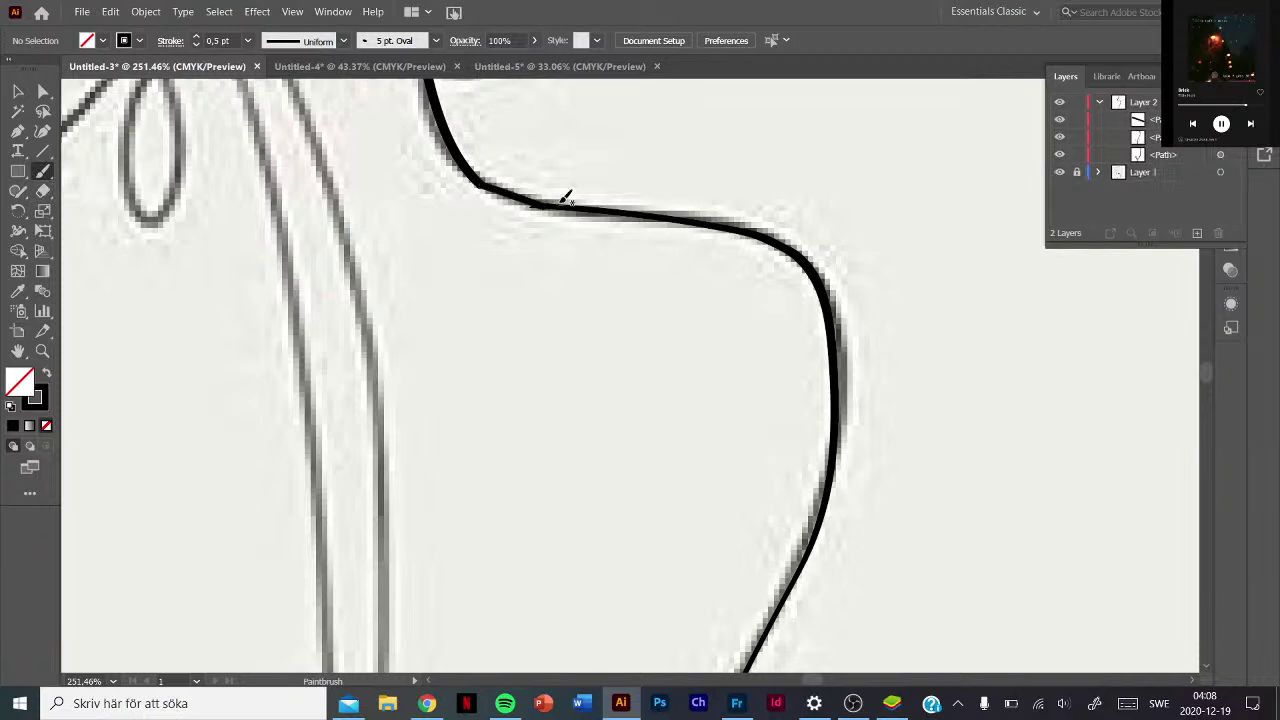
Rework the neck-shoulder joint, erasing the thick section and redrawing it along the curve.
{"action": "key", "text": "shift+e"}
{"action": "left_click_drag", "start_coordinate": [528, 205], "coordinate": [507, 200]}
{"action": "key", "text": "ctrl+z"}
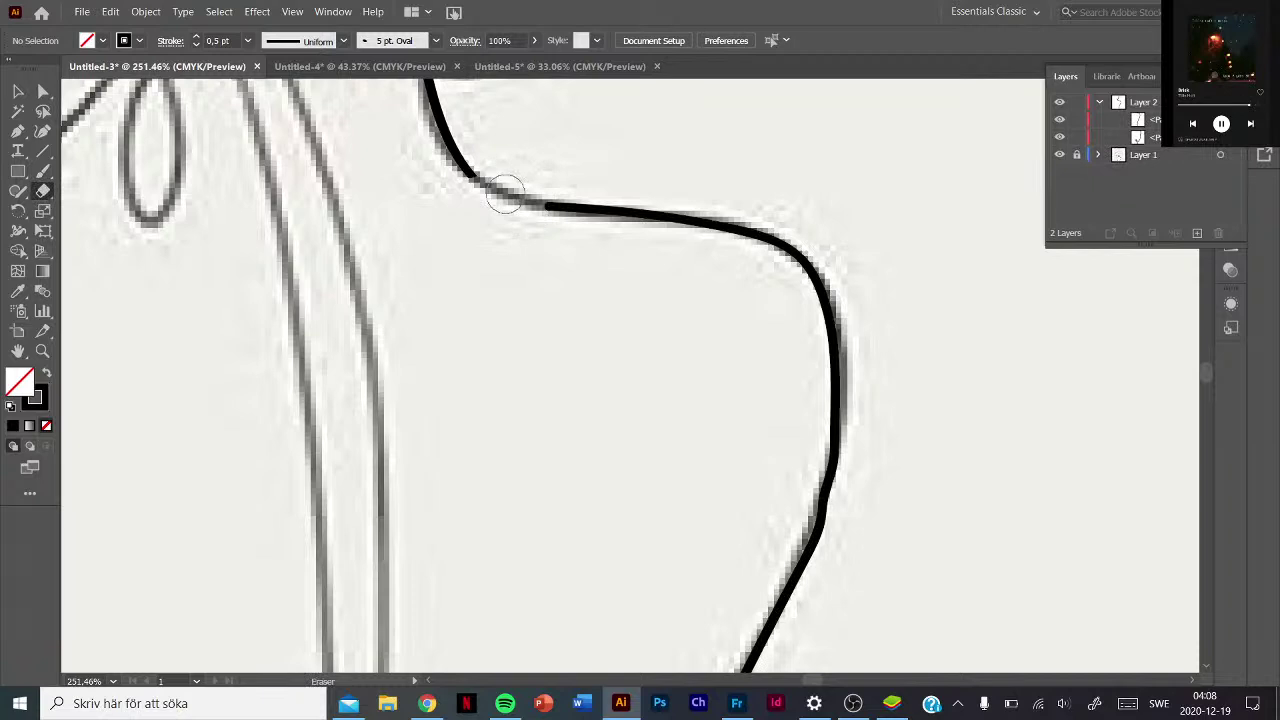
{"action": "key", "text": "b"}
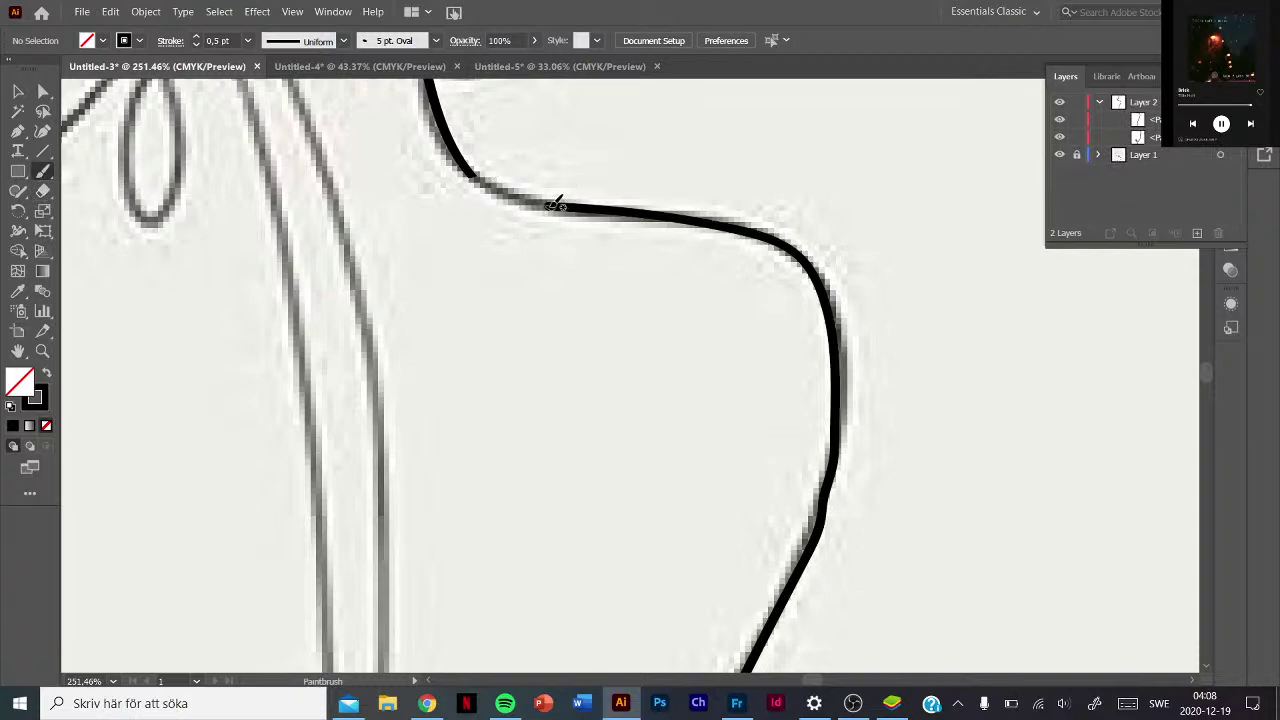
{"action": "left_click_drag", "start_coordinate": [555, 204], "coordinate": [465, 168]}
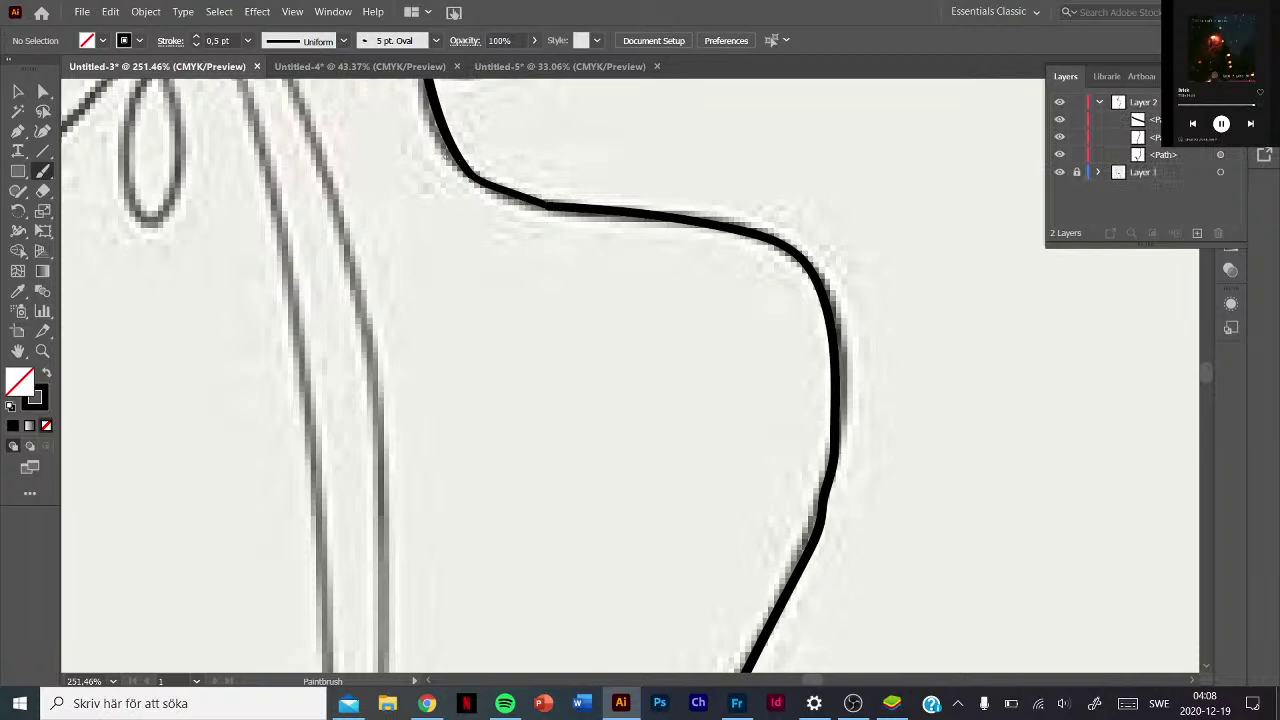
{"action": "key", "text": "shift+e"}
{"action": "left_click_drag", "start_coordinate": [536, 202], "coordinate": [513, 193]}
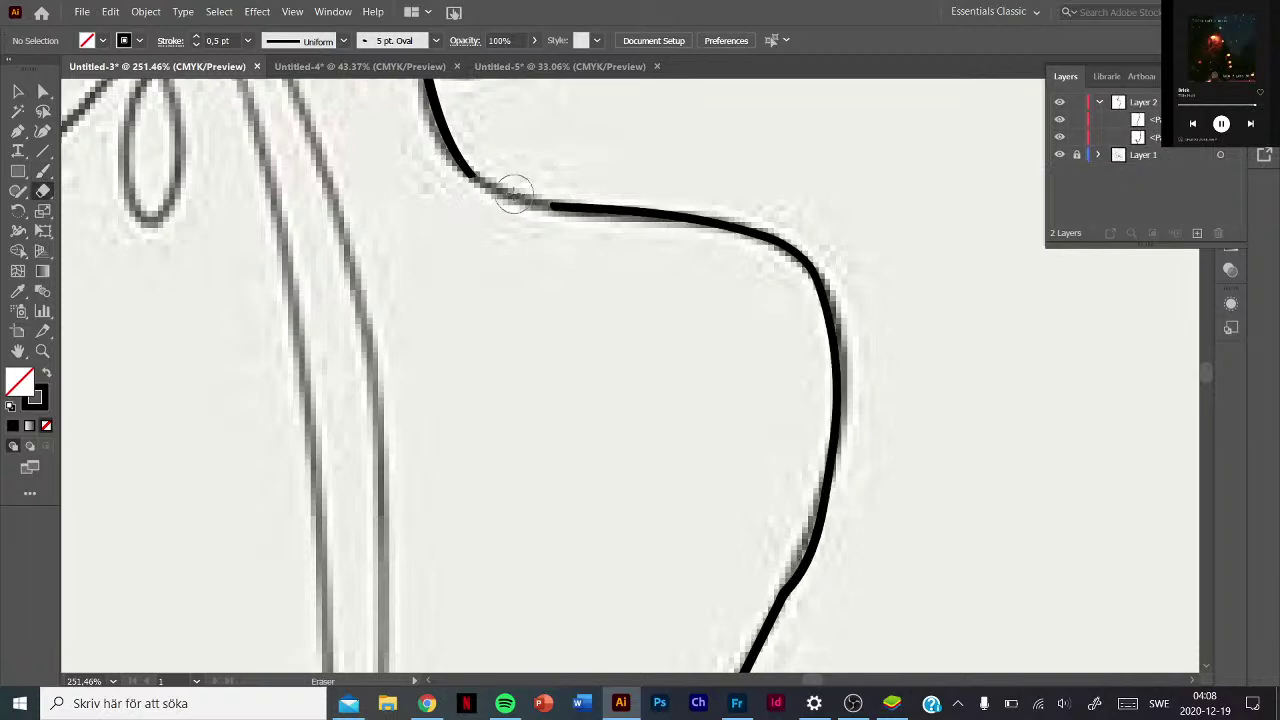
{"action": "left_click", "coordinate": [43, 171]}
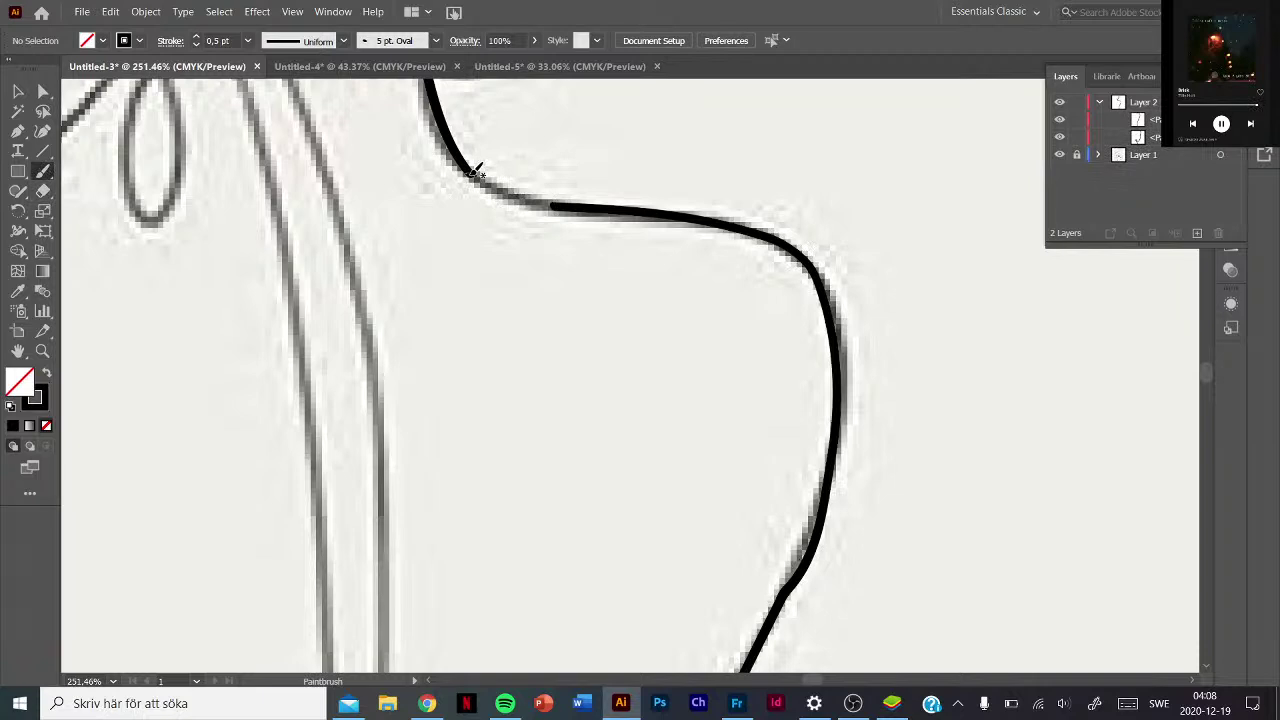
{"action": "left_click_drag", "start_coordinate": [472, 174], "coordinate": [578, 210]}
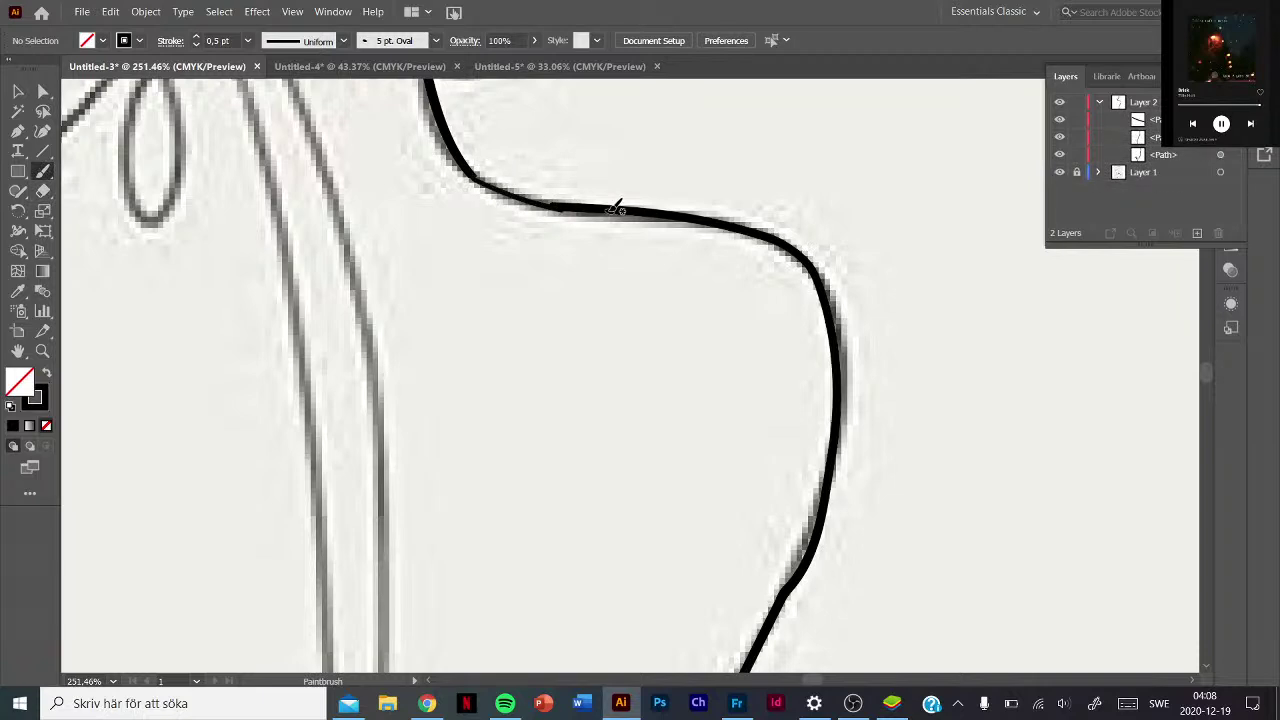
Switch the brush to 5 pt. Round and draw a zigzag test stroke on the shoulder.
{"action": "left_click", "coordinate": [436, 40]}
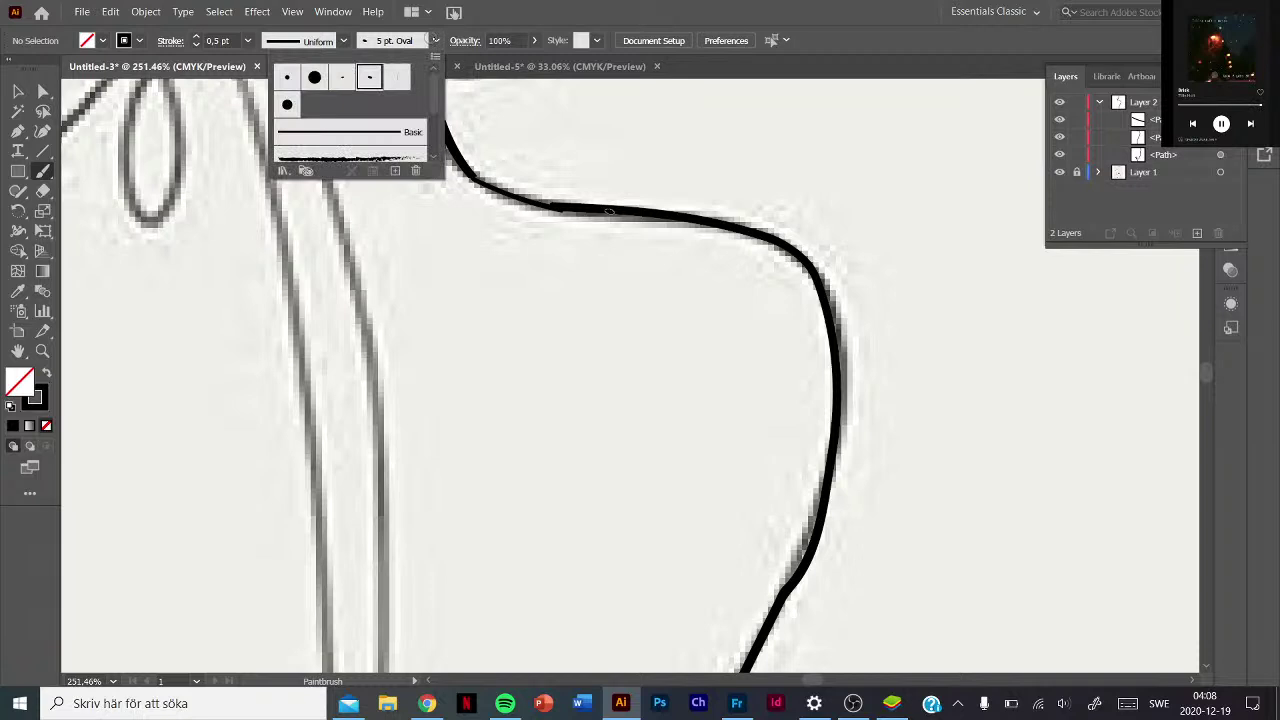
{"action": "left_click", "coordinate": [287, 78]}
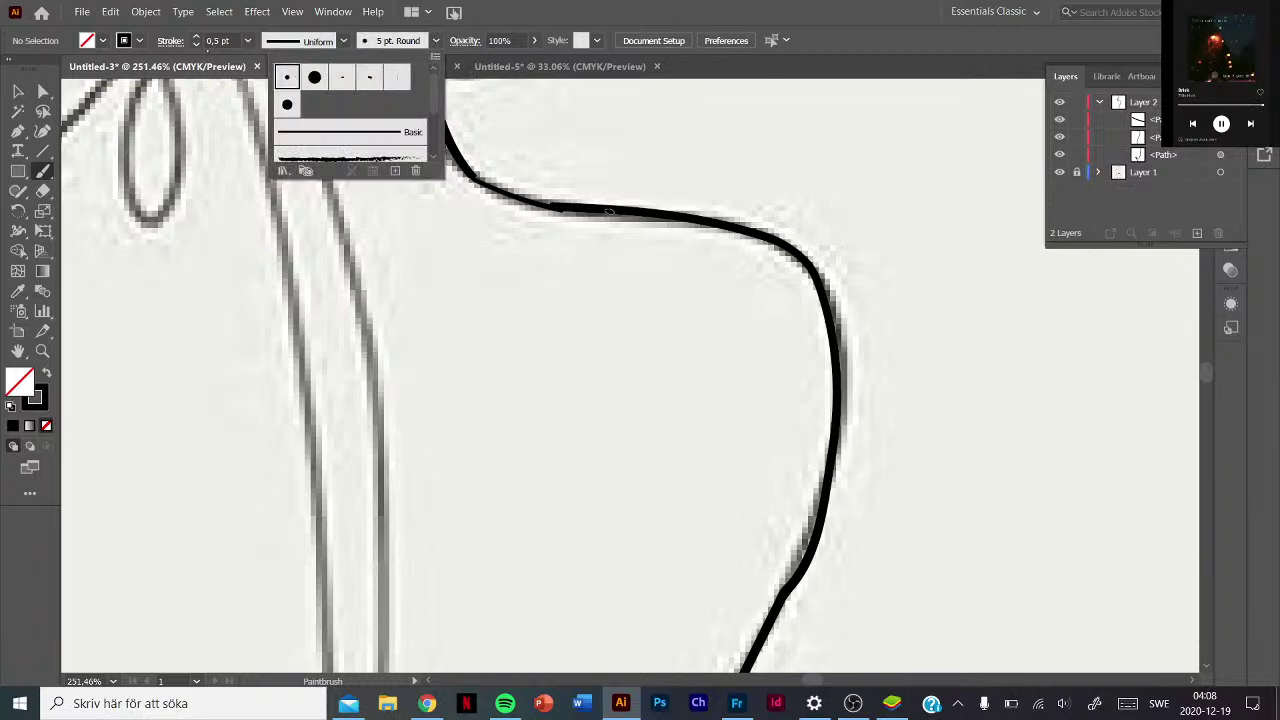
{"action": "left_click_drag", "start_coordinate": [428, 278], "coordinate": [580, 410]}
{"action": "key", "text": "ctrl+z"}
{"action": "left_click_drag", "start_coordinate": [441, 269], "coordinate": [620, 488]}
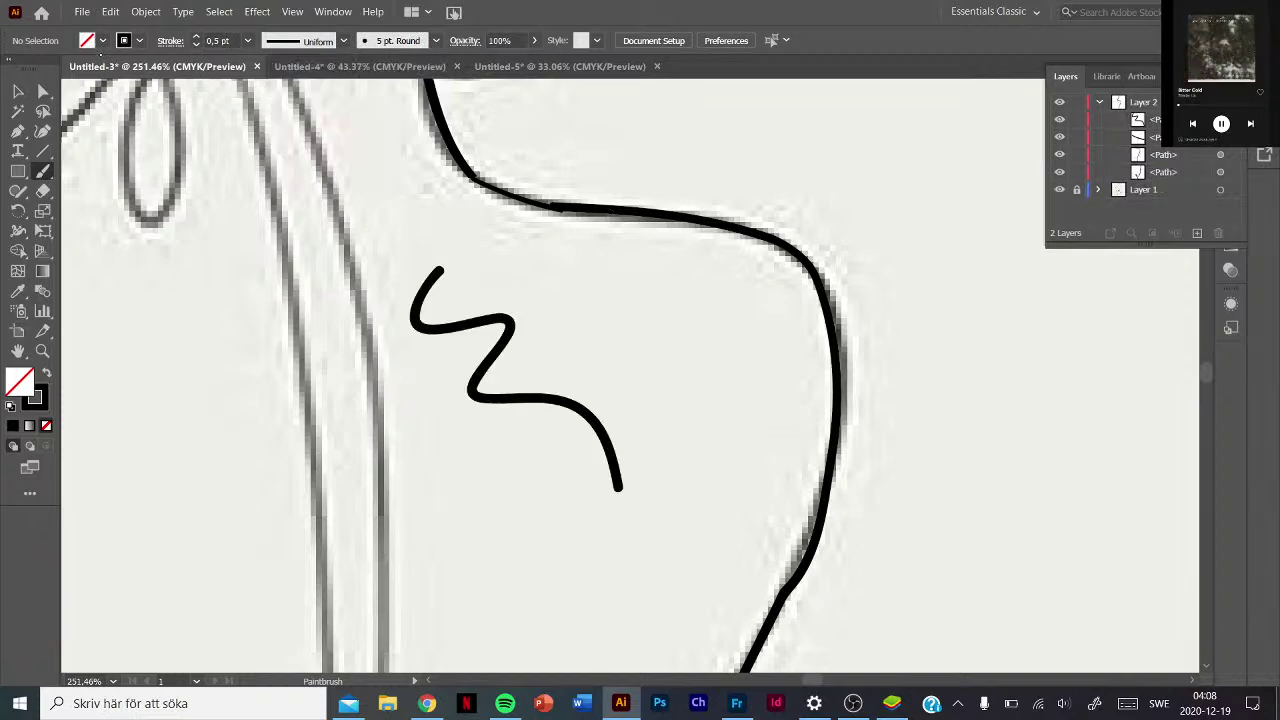
With black fill, draw a second zigzag to the left, then reset the fill to none.
{"action": "left_click", "coordinate": [102, 40]}
{"action": "left_click", "coordinate": [46, 70]}
{"action": "left_click_drag", "start_coordinate": [298, 222], "coordinate": [356, 290]}
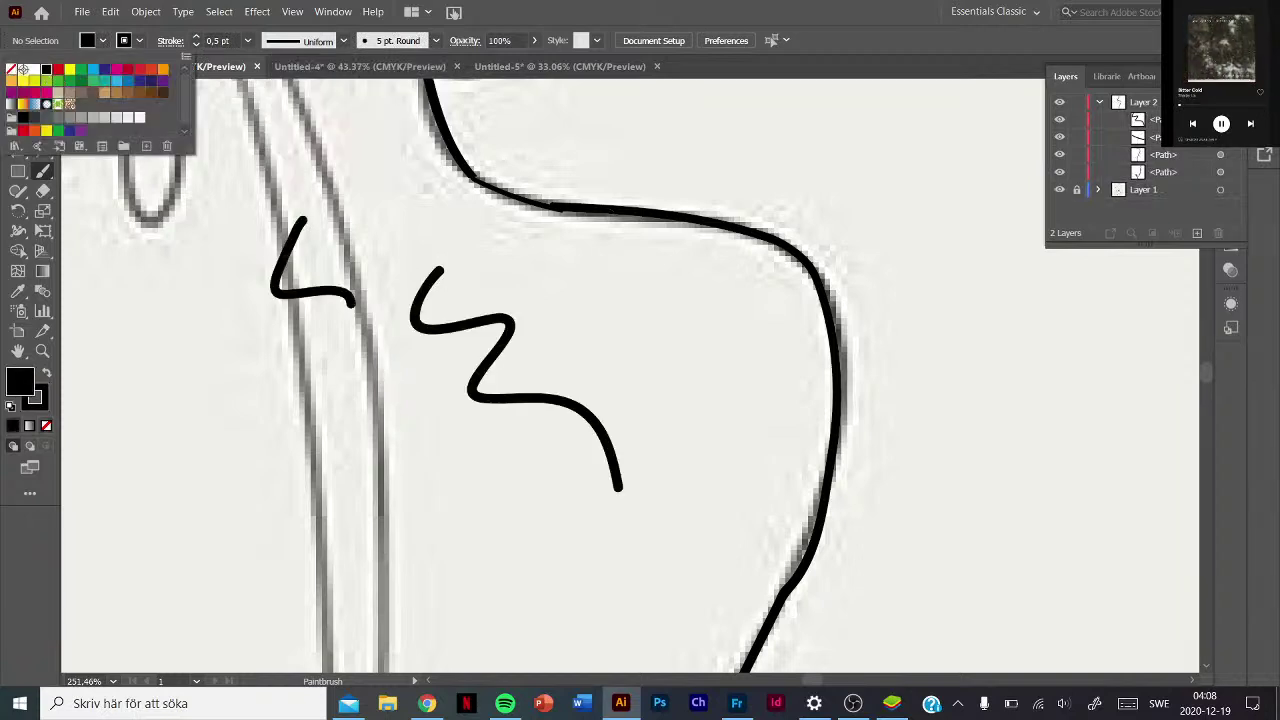
{"action": "key", "text": "ctrl+z"}
{"action": "left_click_drag", "start_coordinate": [302, 216], "coordinate": [402, 516]}
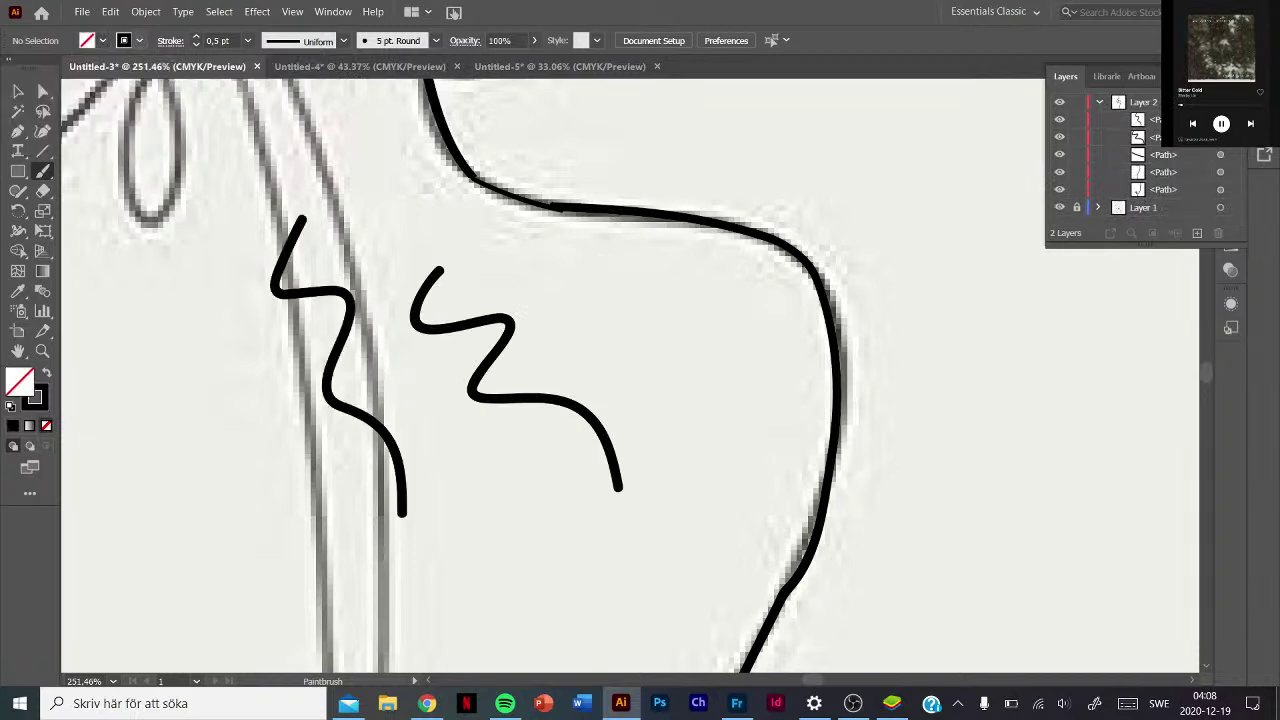
{"action": "left_click", "coordinate": [102, 40]}
{"action": "left_click", "coordinate": [11, 69]}
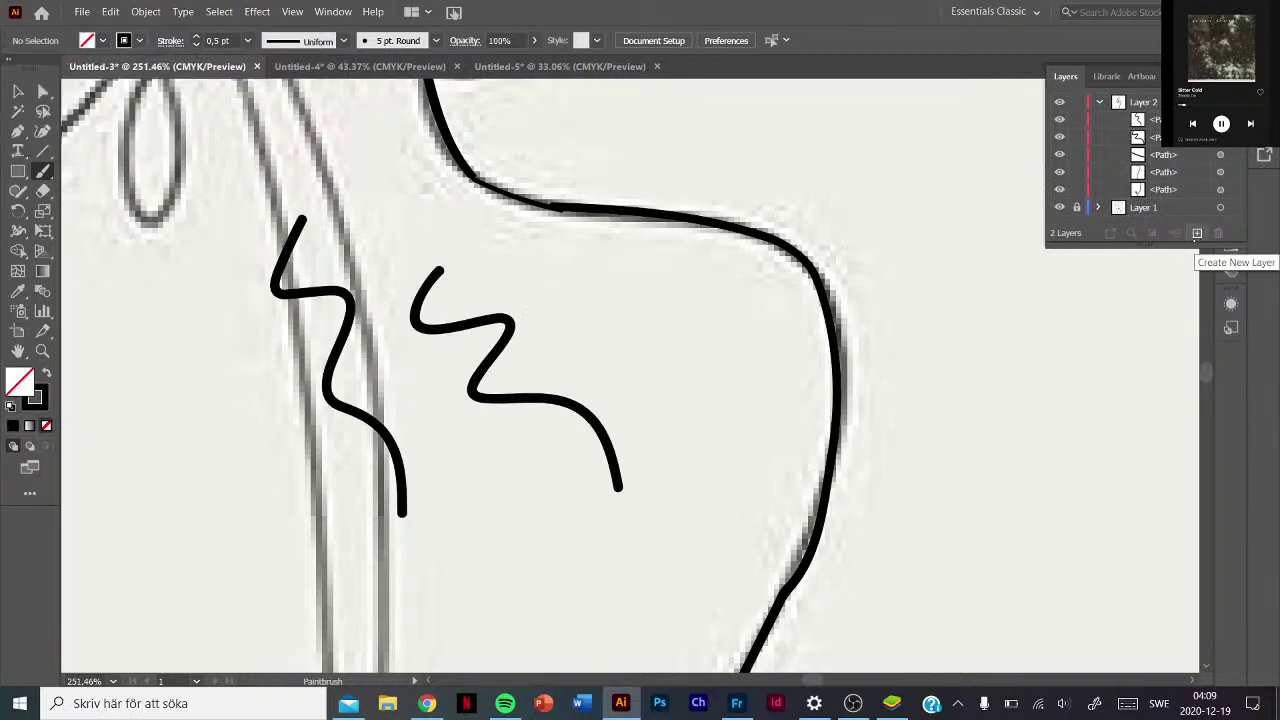
Draw wavy strokes above the zigzag and over the shoulder outline, then zoom out.
{"action": "left_click_drag", "start_coordinate": [492, 218], "coordinate": [772, 400]}
{"action": "left_click_drag", "start_coordinate": [607, 135], "coordinate": [785, 372]}
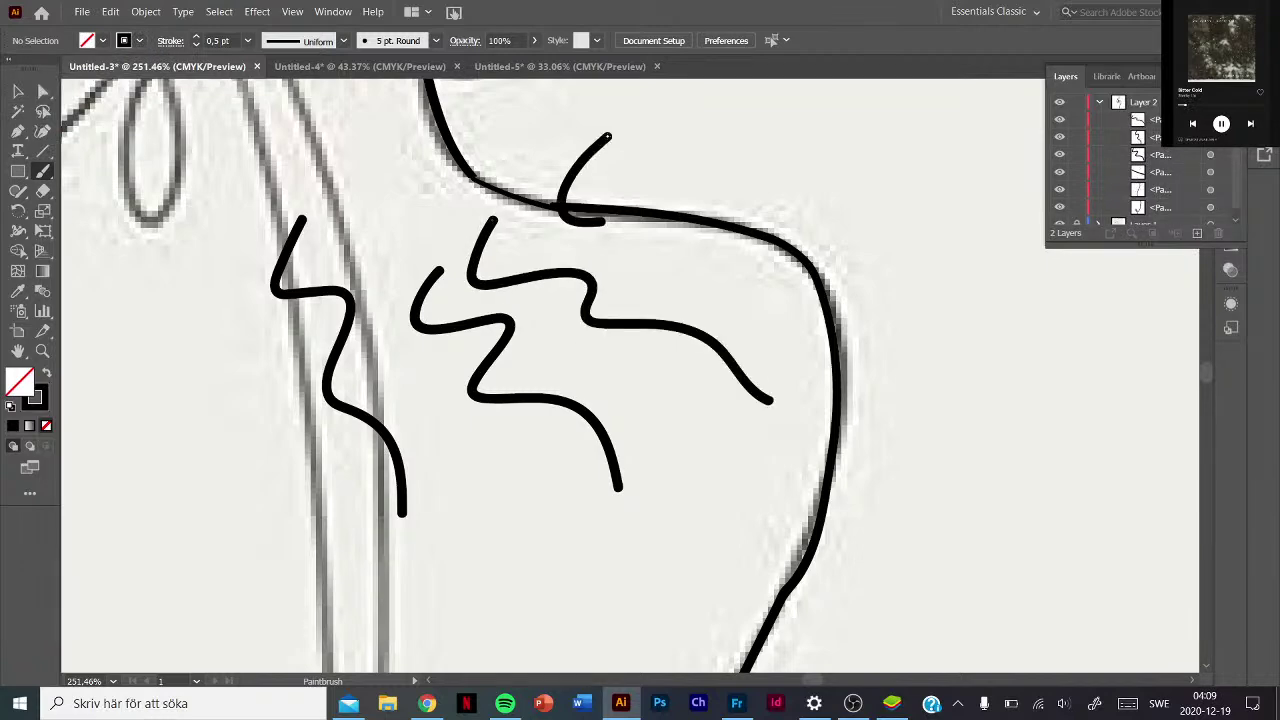
{"action": "scroll", "coordinate": [599, 386], "scroll_direction": "down", "scroll_amount": 3}
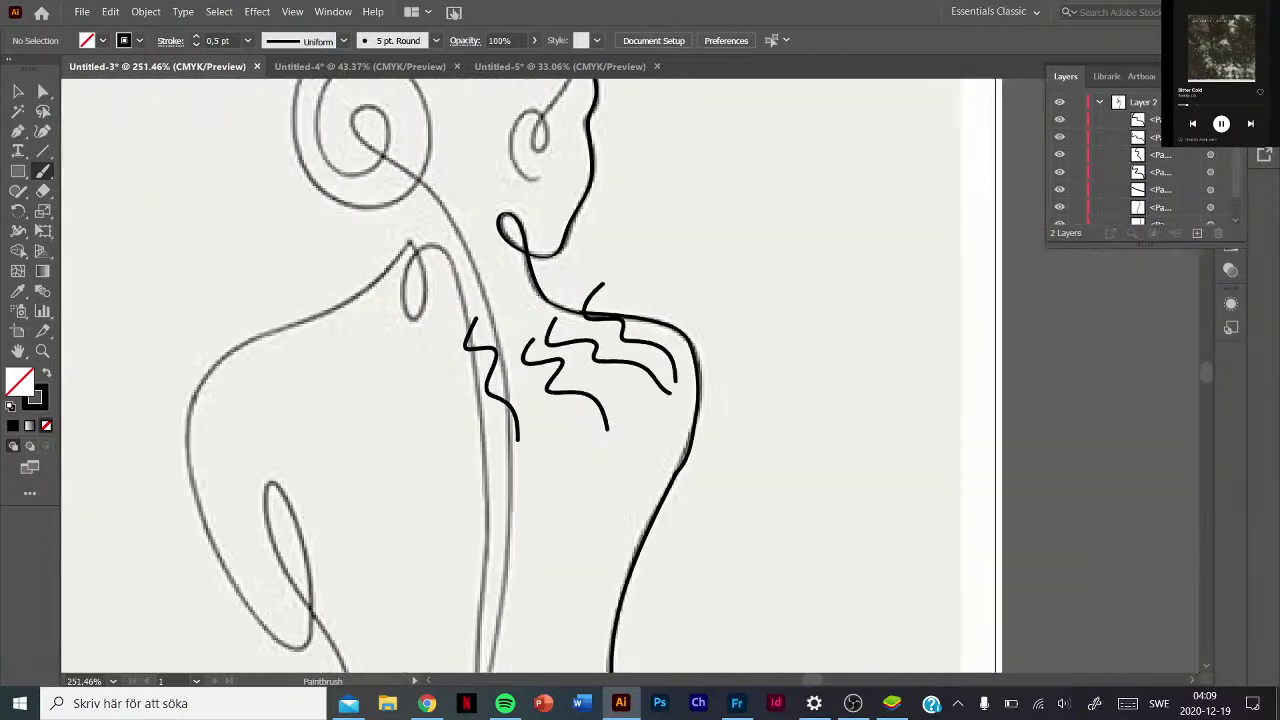
{"action": "scroll", "coordinate": [599, 386], "scroll_direction": "down", "scroll_amount": 2}
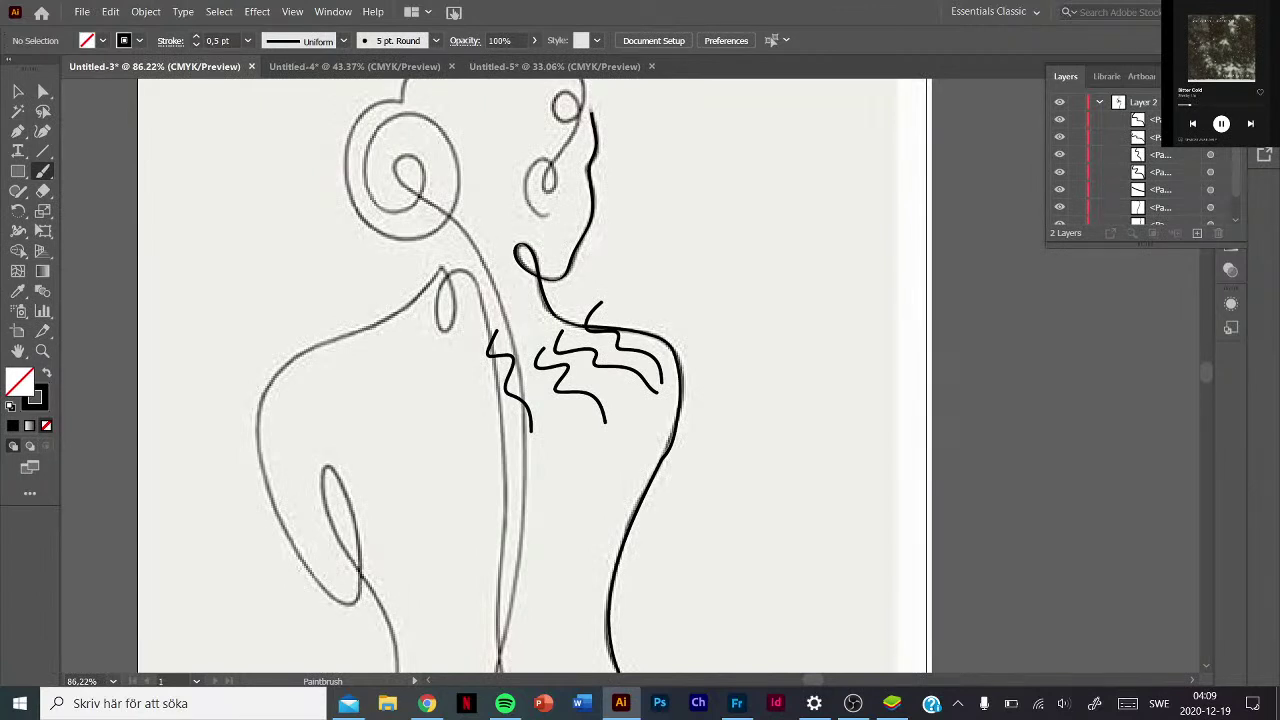
{"action": "scroll", "coordinate": [1140, 160], "scroll_direction": "down", "scroll_amount": 1}
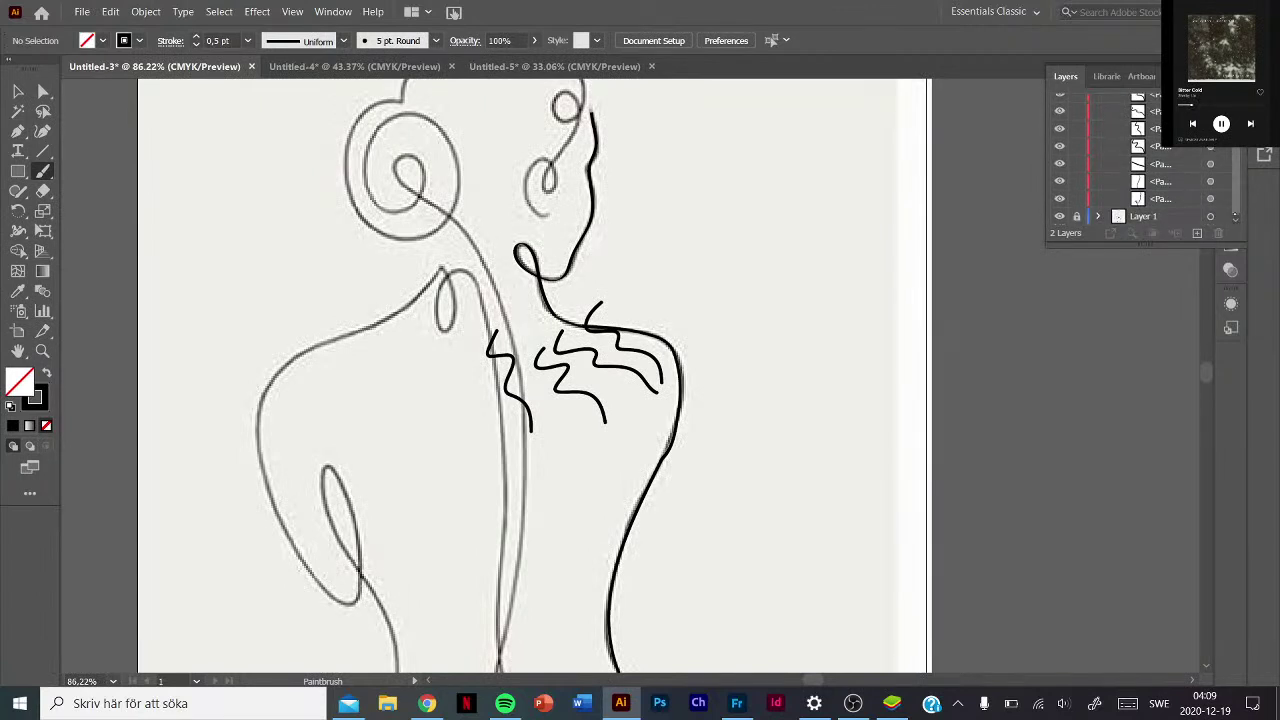
{"action": "scroll", "coordinate": [1140, 160], "scroll_direction": "up", "scroll_amount": 1}
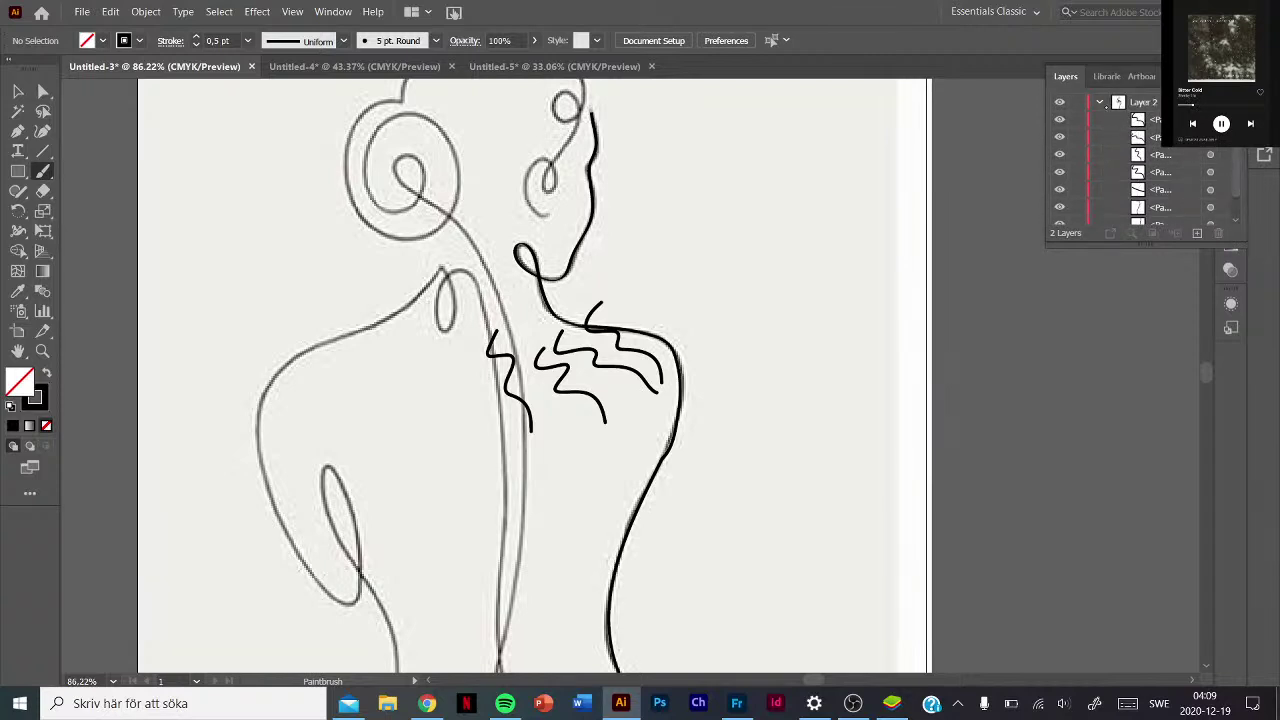
Delete Layer 2 with its test strokes and replace it with a fresh empty layer.
{"action": "left_click", "coordinate": [1099, 102]}
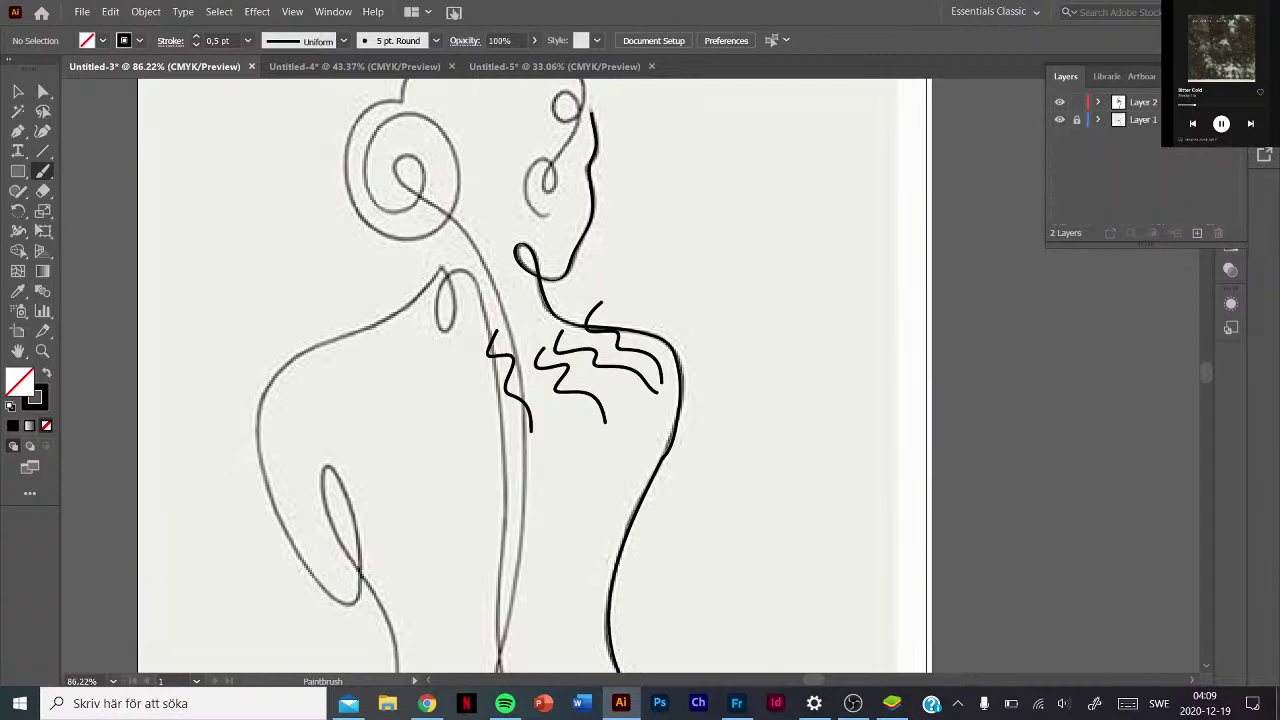
{"action": "left_click", "coordinate": [1140, 102]}
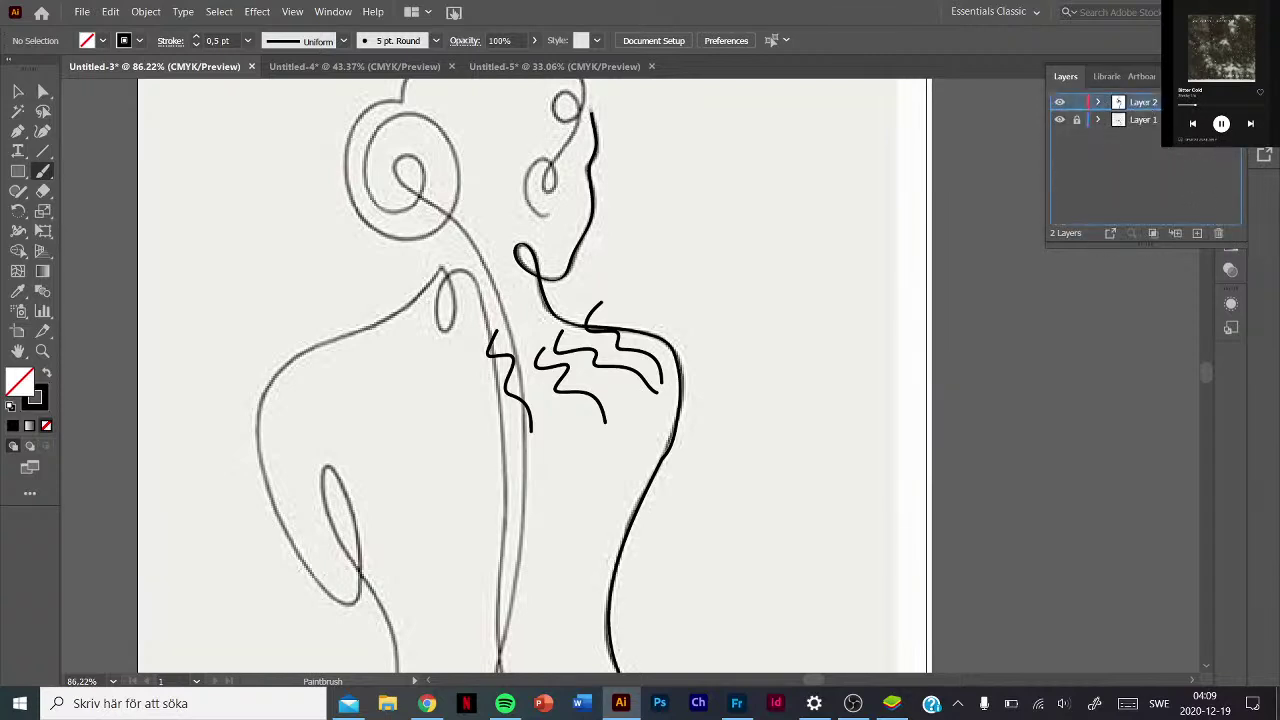
{"action": "left_click", "coordinate": [1218, 233]}
{"action": "left_click", "coordinate": [1197, 233]}
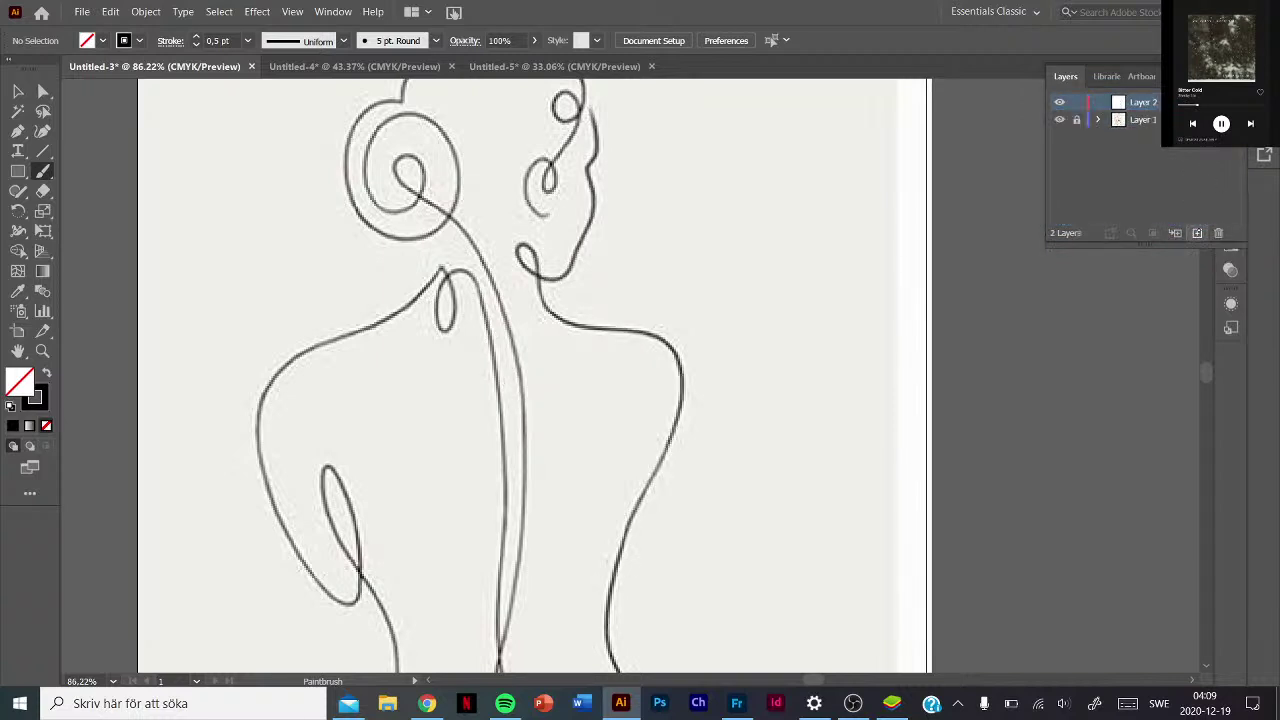
{"action": "scroll", "coordinate": [531, 371], "scroll_direction": "up", "scroll_amount": 1}
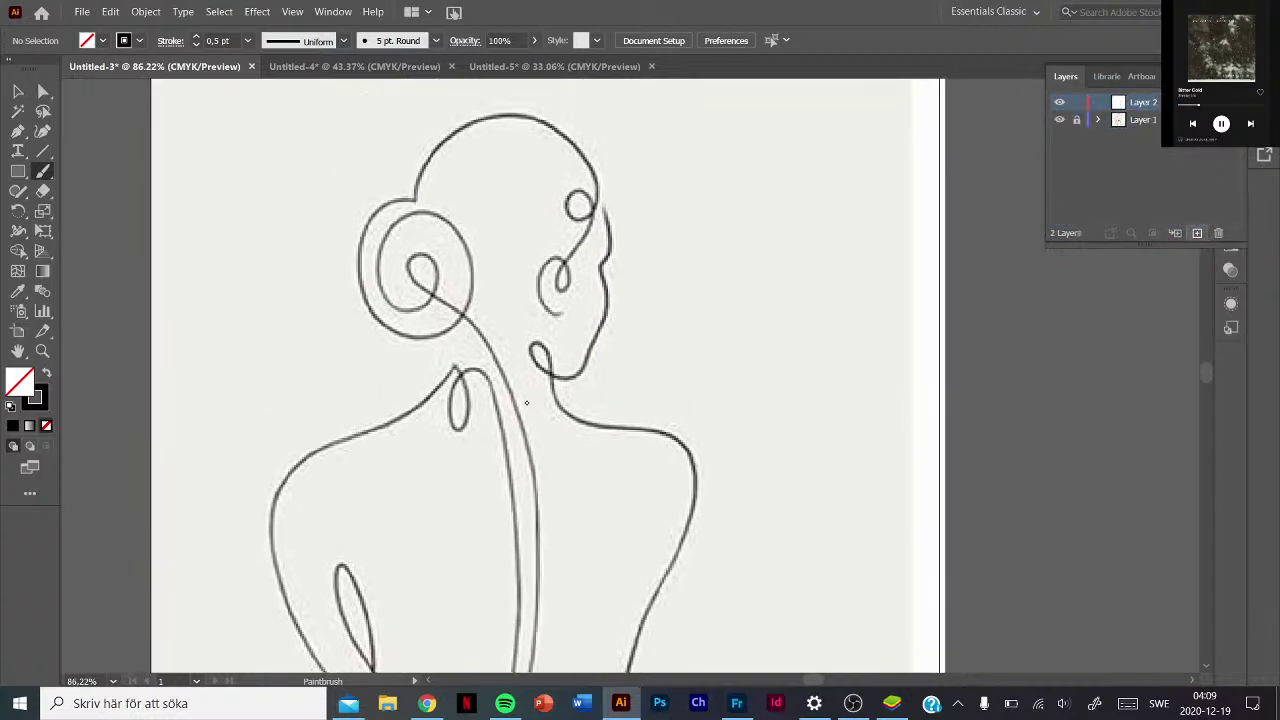
Trace the face profile, chin, shoulder and back contour in black, then erase-trim the stroke's end.
{"action": "scroll", "coordinate": [634, 246], "scroll_direction": "up", "scroll_amount": 3}
{"action": "scroll", "coordinate": [635, 250], "scroll_direction": "down", "scroll_amount": 4}
{"action": "scroll", "coordinate": [622, 265], "scroll_direction": "up", "scroll_amount": 3}
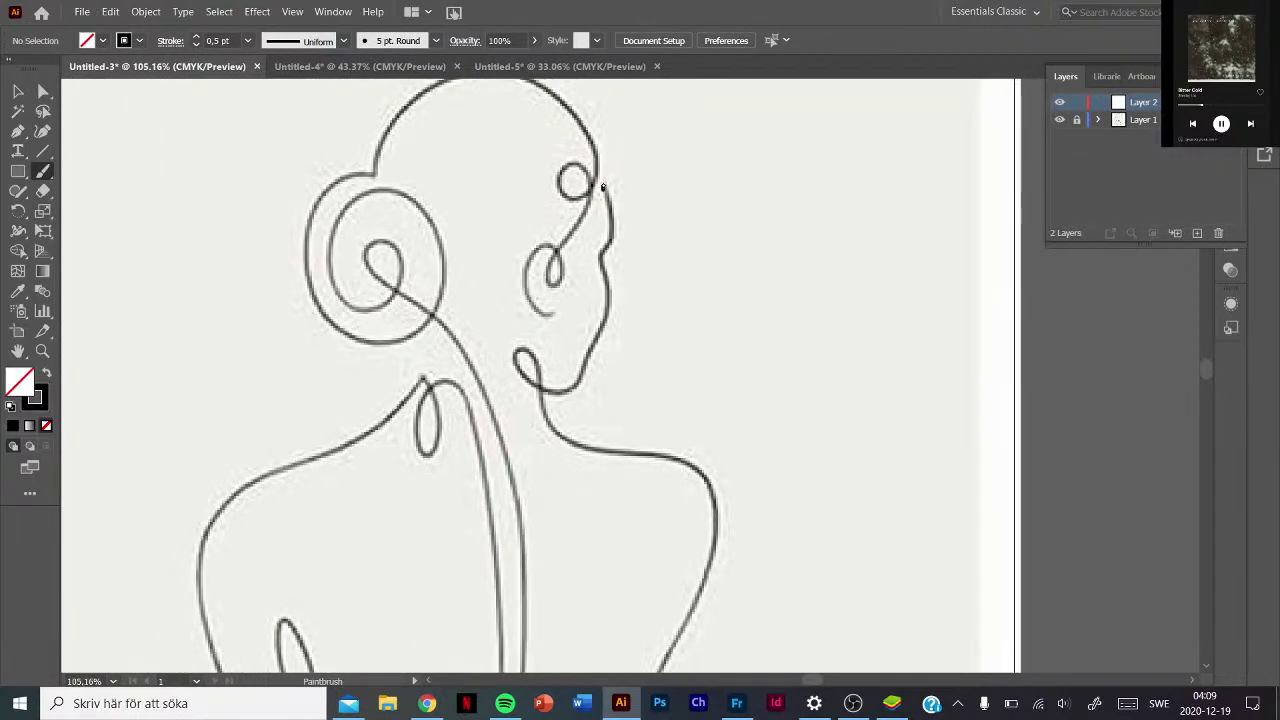
{"action": "left_click_drag", "start_coordinate": [611, 236], "coordinate": [600, 267]}
{"action": "mouse_move", "coordinate": [604, 328]}
{"action": "left_mouse_down"}
{"action": "mouse_move", "coordinate": [585, 370]}
{"action": "mouse_move", "coordinate": [520, 348]}
{"action": "left_mouse_up"}
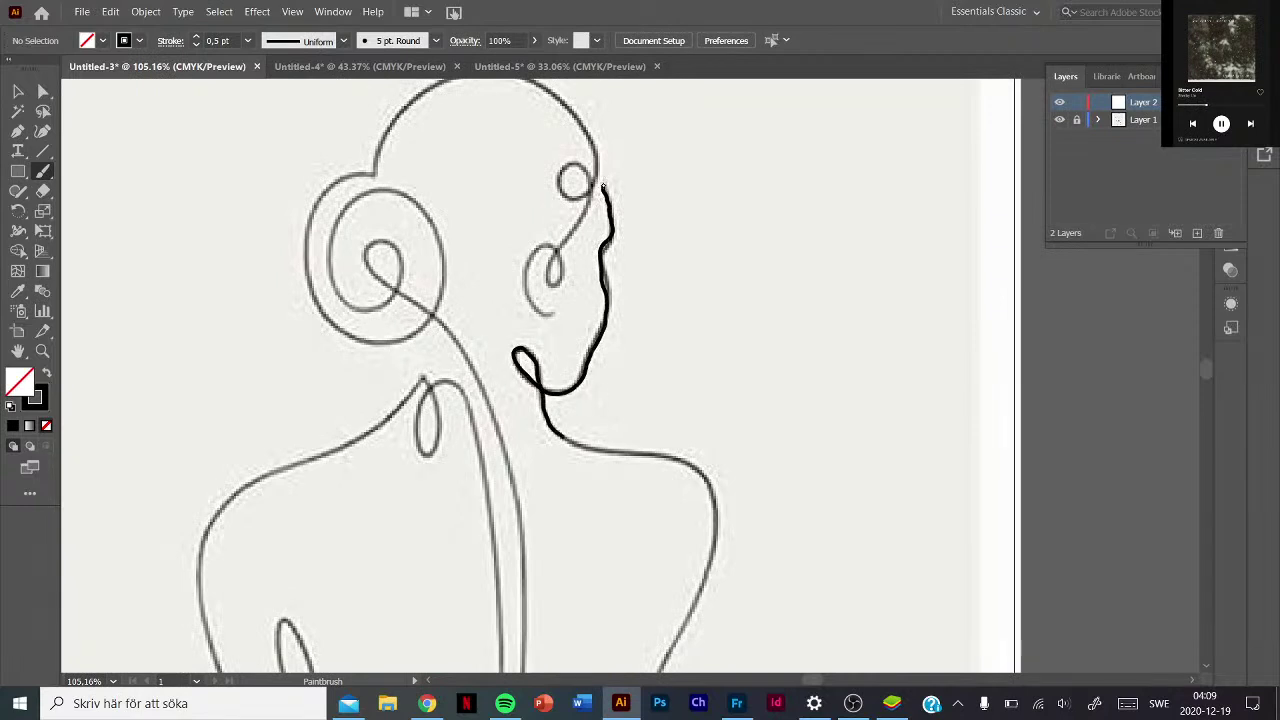
{"action": "left_click_drag", "start_coordinate": [637, 457], "coordinate": [690, 461]}
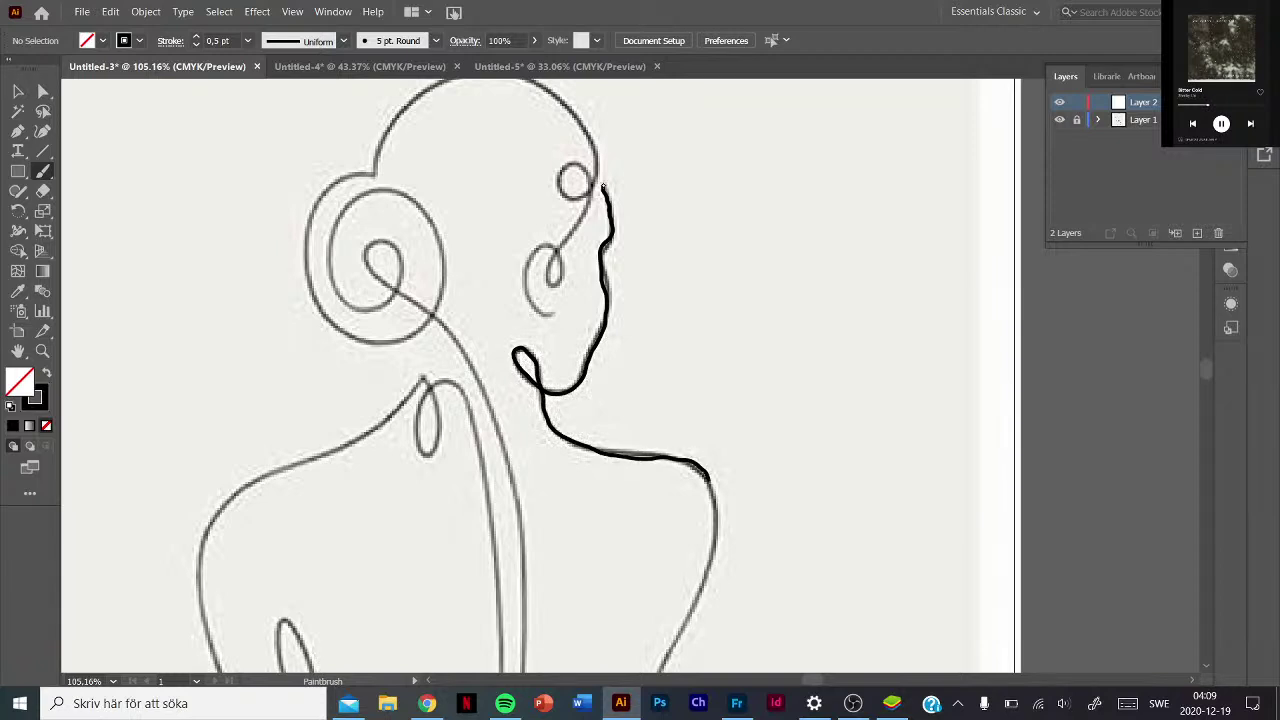
{"action": "mouse_move", "coordinate": [718, 515]}
{"action": "left_mouse_down"}
{"action": "mouse_move", "coordinate": [672, 665]}
{"action": "mouse_move", "coordinate": [686, 455]}
{"action": "left_mouse_up"}
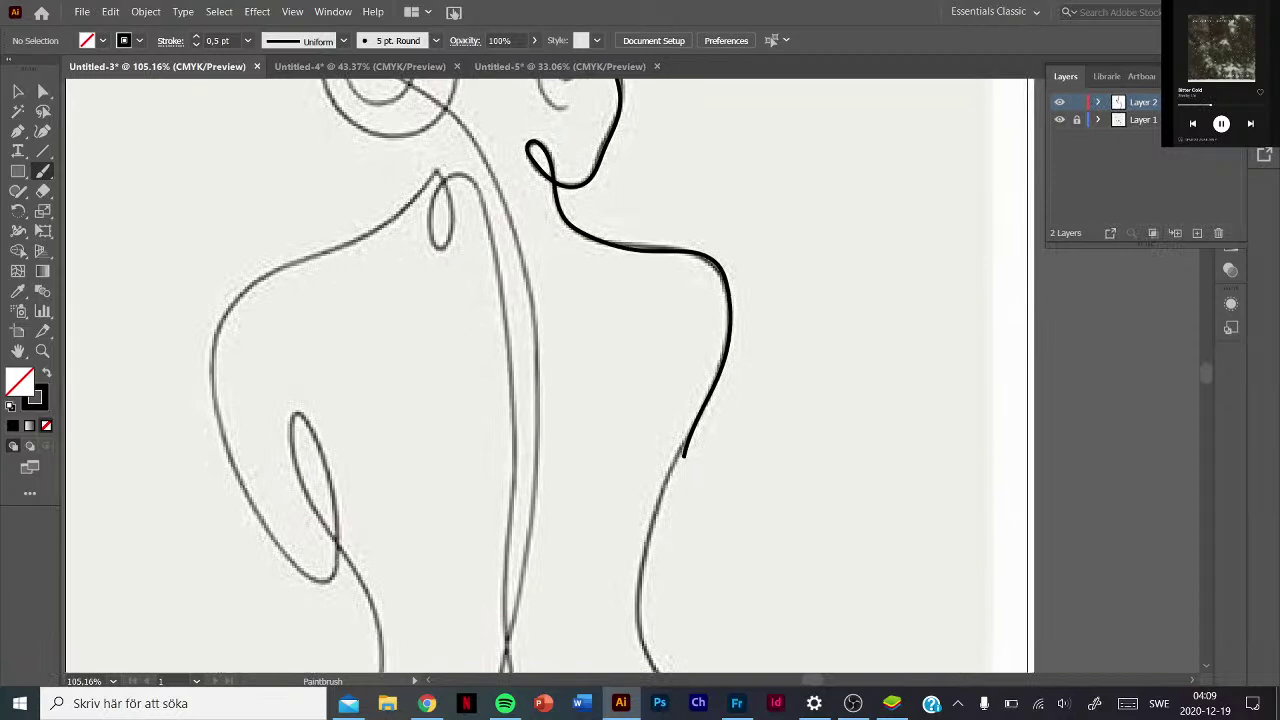
{"action": "key", "text": "shift+e"}
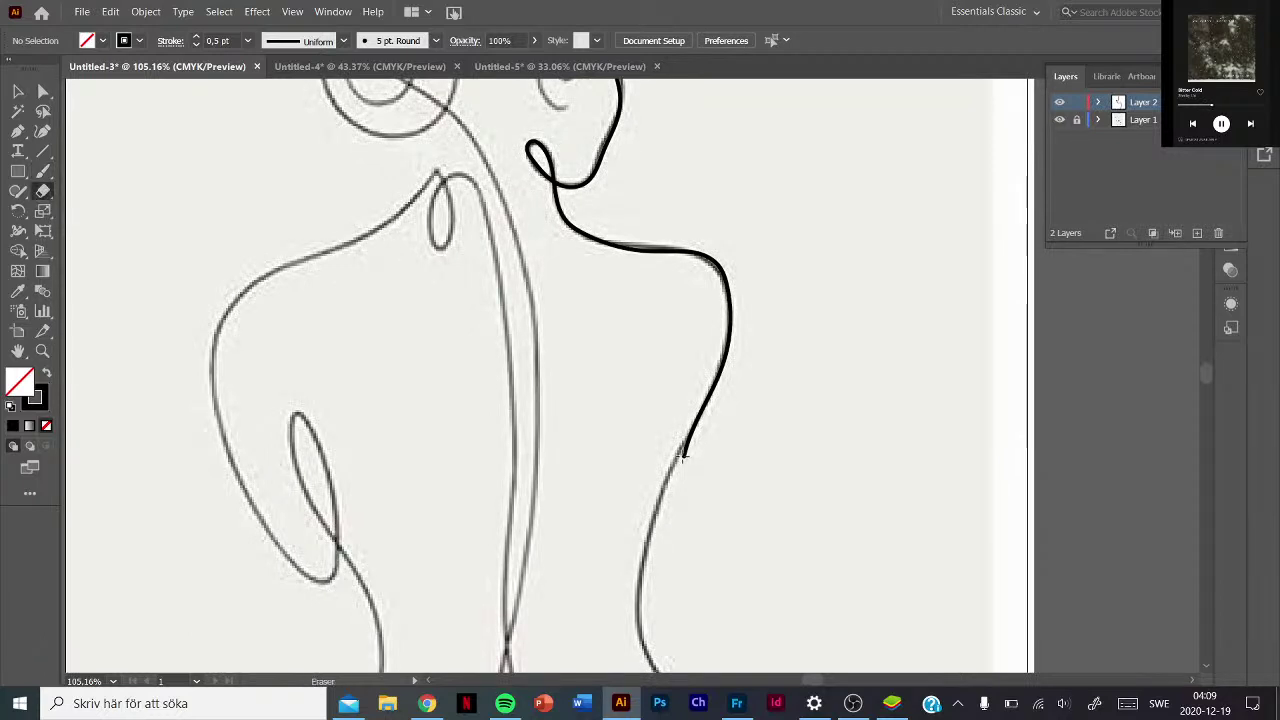
{"action": "left_click_drag", "start_coordinate": [681, 457], "coordinate": [690, 432]}
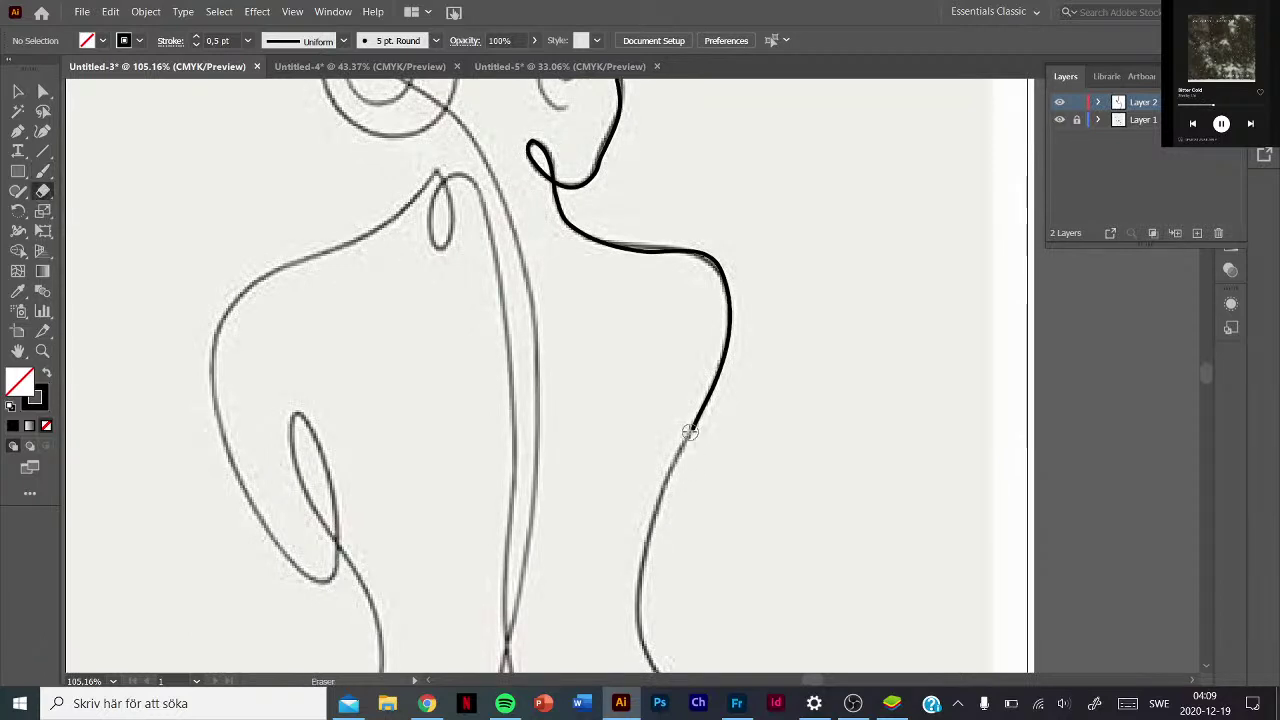
Continue the back contour and trace the right hip and bottom curve in black.
{"action": "key", "text": "b"}
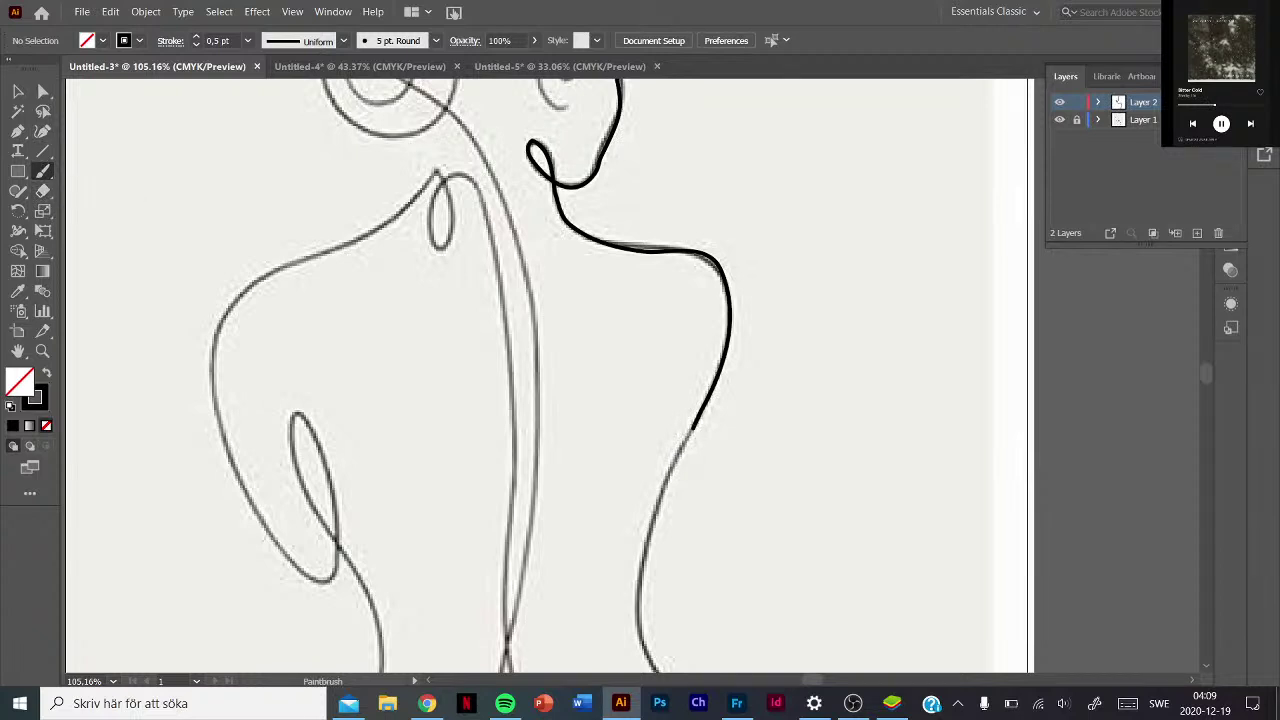
{"action": "scroll", "coordinate": [550, 375], "scroll_direction": "down", "scroll_amount": 3}
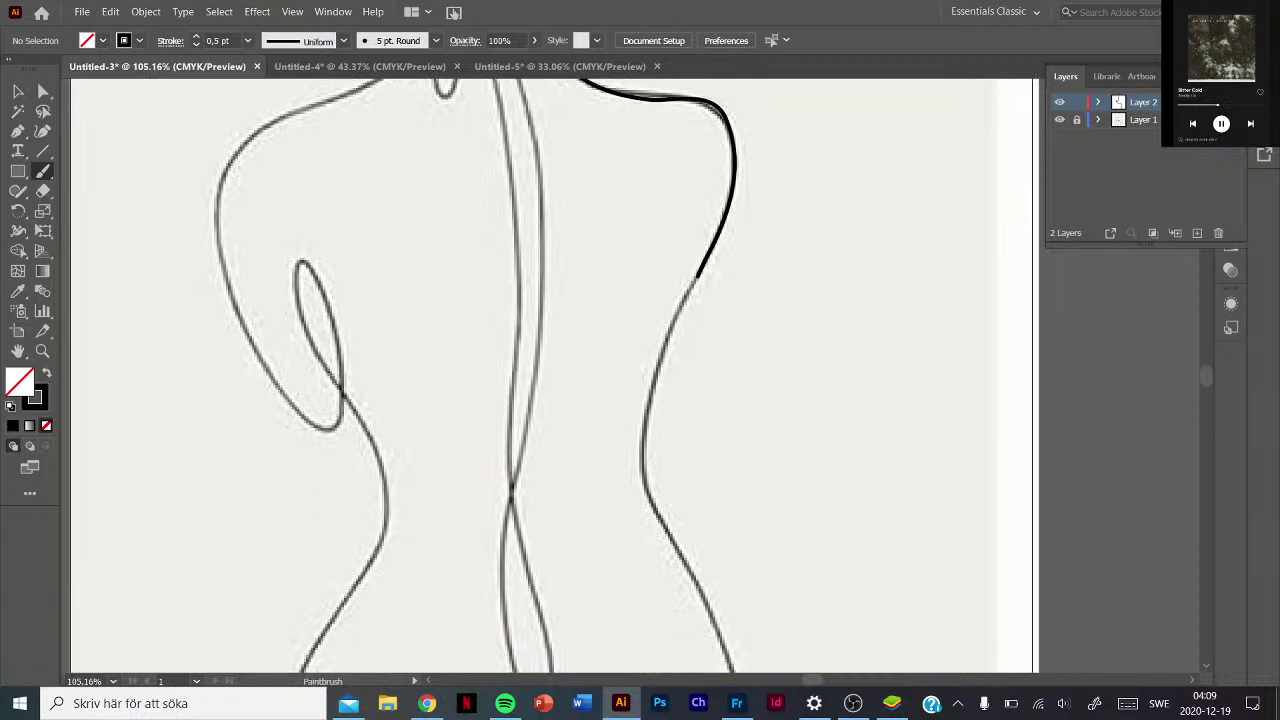
{"action": "mouse_move", "coordinate": [686, 298]}
{"action": "left_mouse_down"}
{"action": "mouse_move", "coordinate": [642, 468]}
{"action": "mouse_move", "coordinate": [700, 592]}
{"action": "left_mouse_up"}
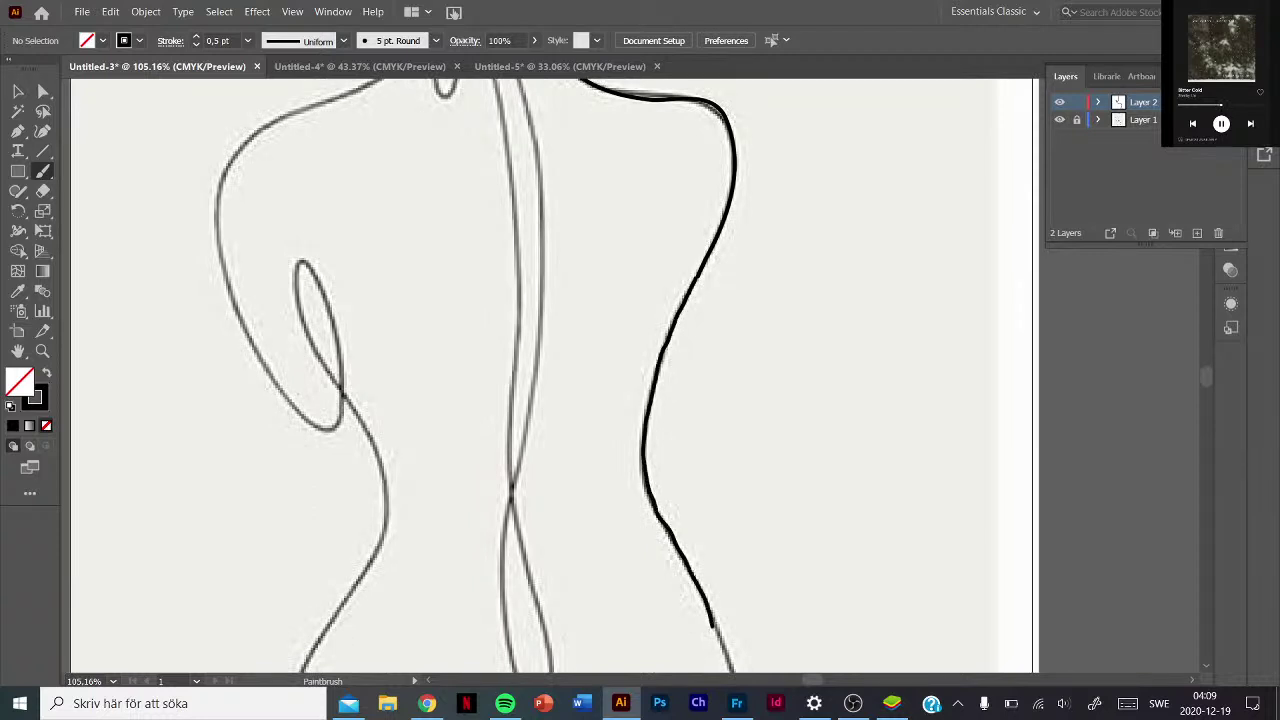
{"action": "scroll", "coordinate": [810, 320], "scroll_direction": "down", "scroll_amount": 3}
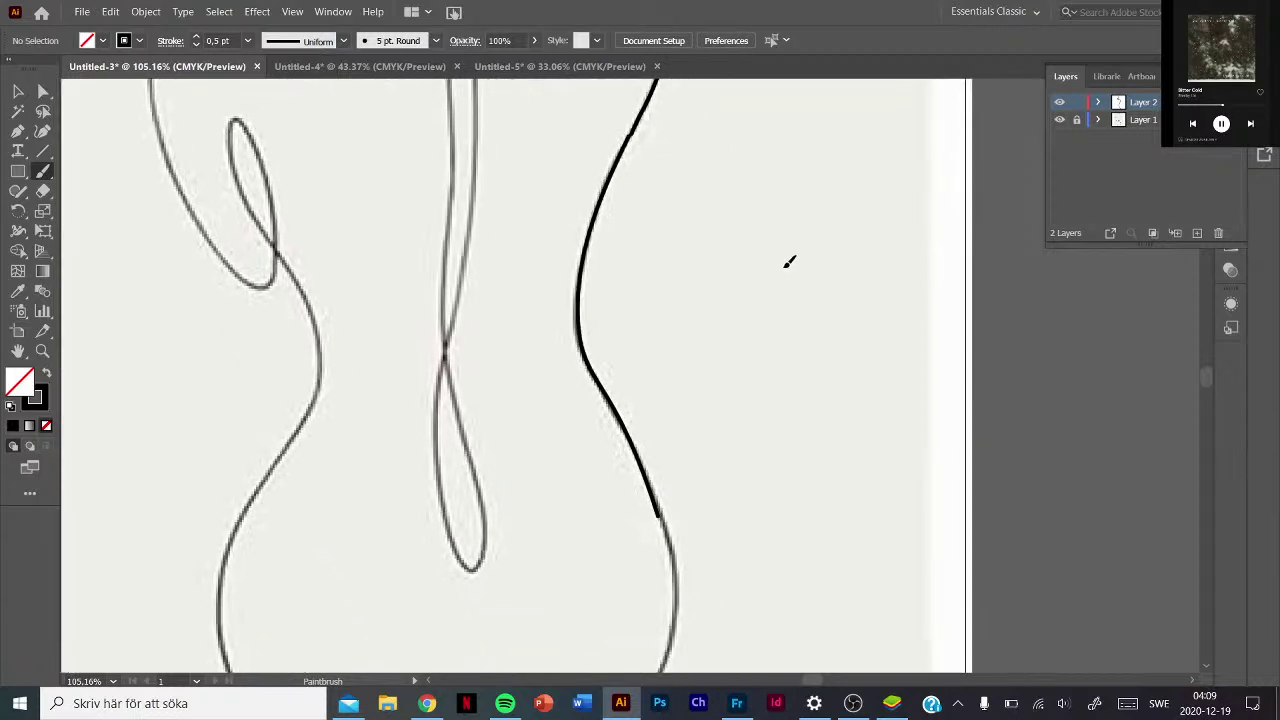
{"action": "scroll", "coordinate": [788, 260], "scroll_direction": "down", "scroll_amount": 3}
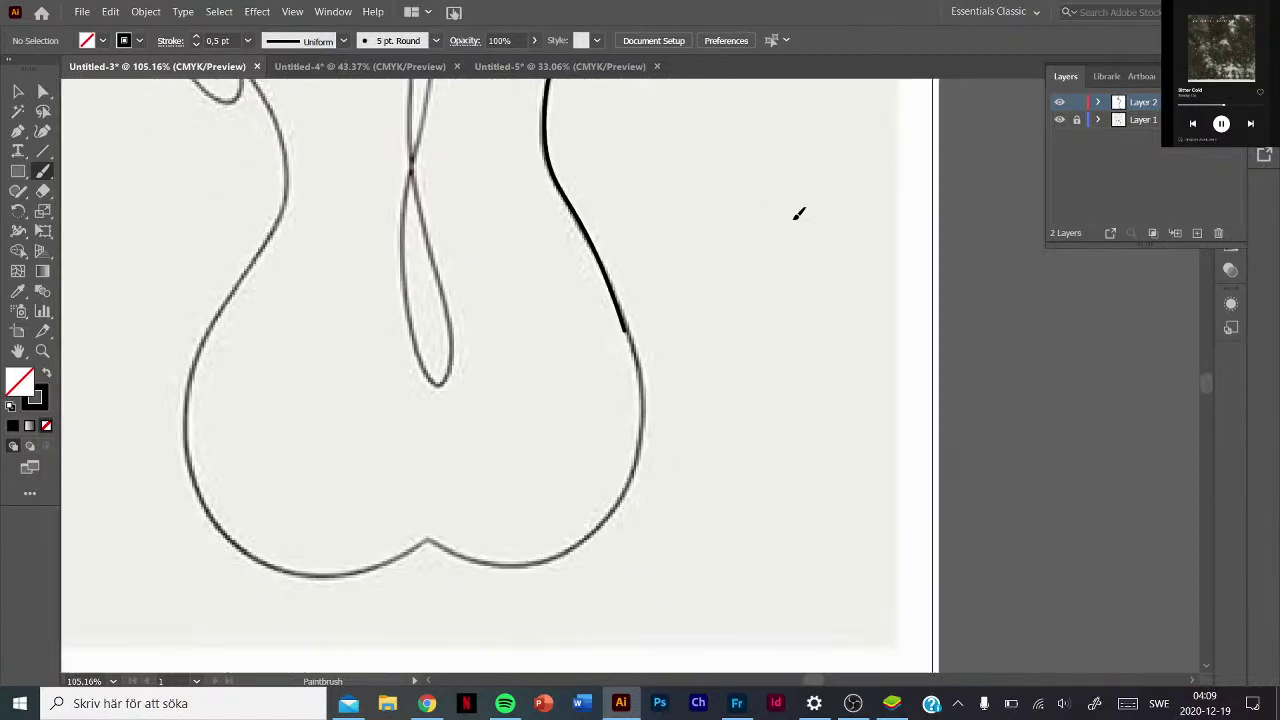
{"action": "mouse_move", "coordinate": [626, 330]}
{"action": "left_mouse_down"}
{"action": "mouse_move", "coordinate": [638, 450]}
{"action": "mouse_move", "coordinate": [610, 514]}
{"action": "mouse_move", "coordinate": [562, 553]}
{"action": "mouse_move", "coordinate": [484, 561]}
{"action": "left_mouse_up"}
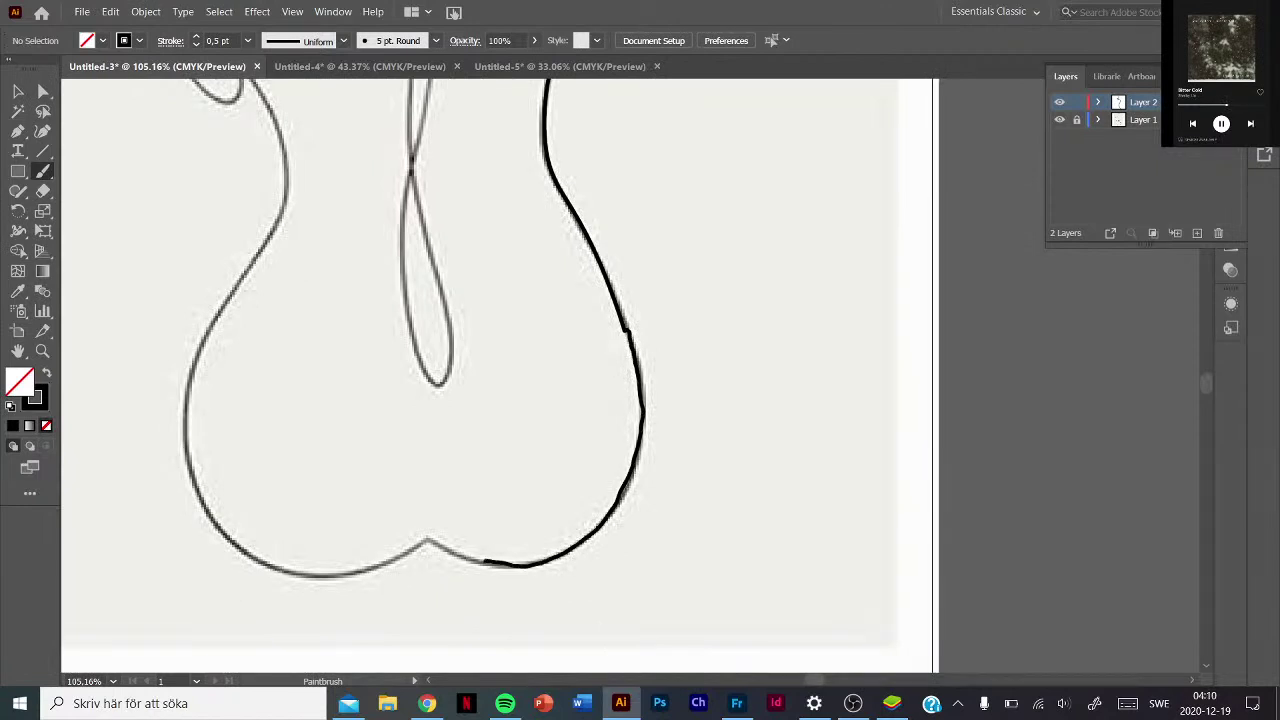
{"action": "mouse_move", "coordinate": [402, 556]}
{"action": "left_mouse_down"}
{"action": "mouse_move", "coordinate": [352, 576]}
{"action": "mouse_move", "coordinate": [256, 560]}
{"action": "mouse_move", "coordinate": [214, 526]}
{"action": "mouse_move", "coordinate": [186, 462]}
{"action": "mouse_move", "coordinate": [182, 364]}
{"action": "mouse_move", "coordinate": [282, 216]}
{"action": "left_mouse_up"}
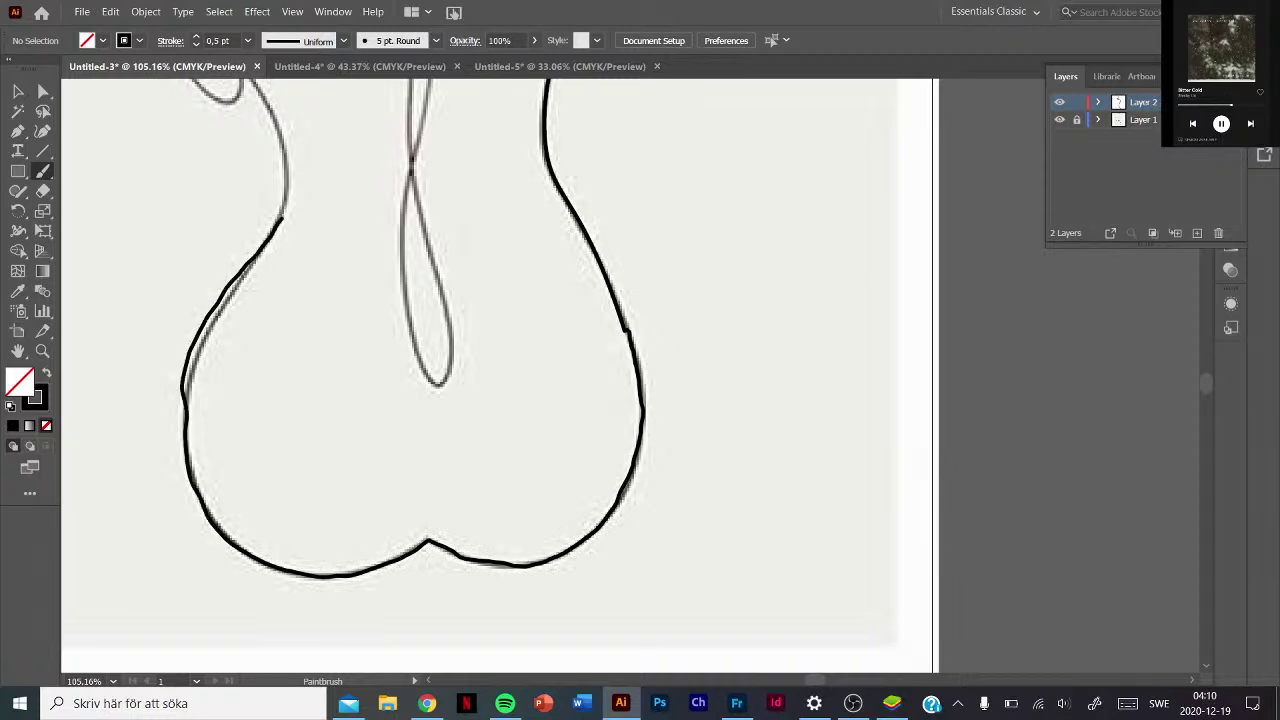
Erase and redraw the left contour until it runs cleanly up to the top.
{"action": "key", "text": "shift+e"}
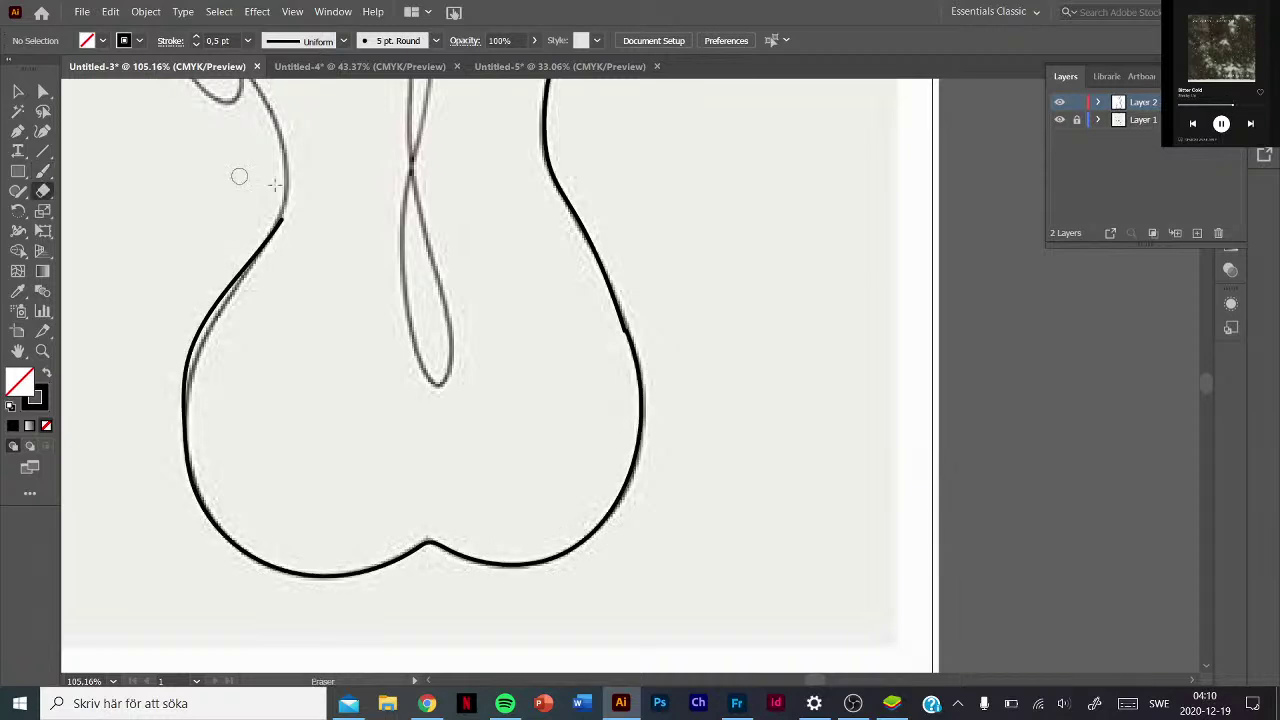
{"action": "mouse_move", "coordinate": [290, 202]}
{"action": "left_mouse_down"}
{"action": "mouse_move", "coordinate": [177, 366]}
{"action": "mouse_move", "coordinate": [182, 404]}
{"action": "left_mouse_up"}
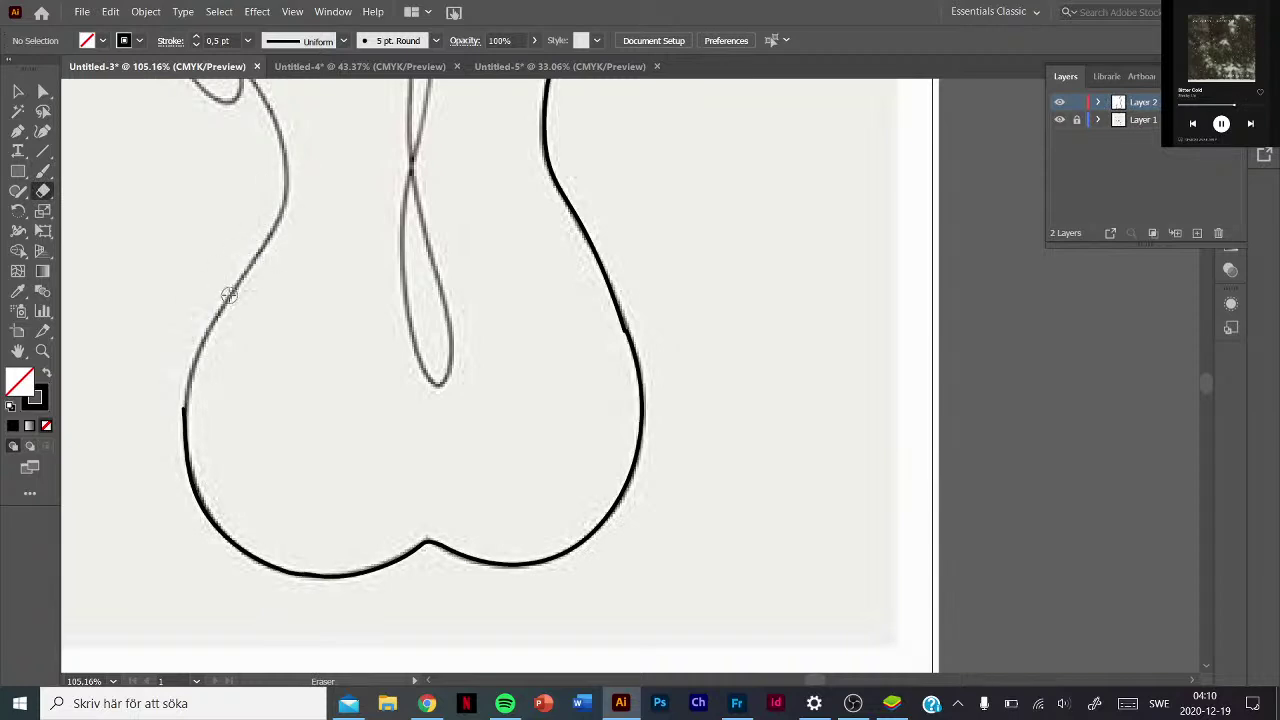
{"action": "key", "text": "b"}
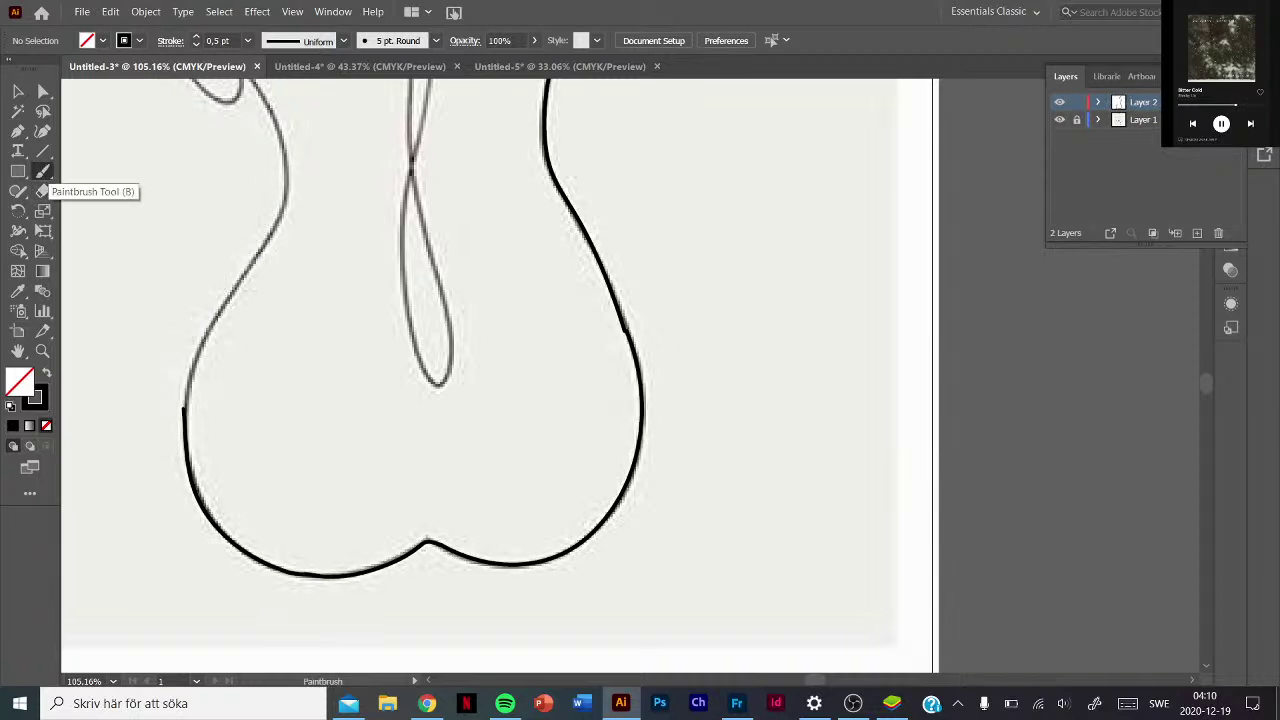
{"action": "left_click_drag", "start_coordinate": [186, 396], "coordinate": [290, 174]}
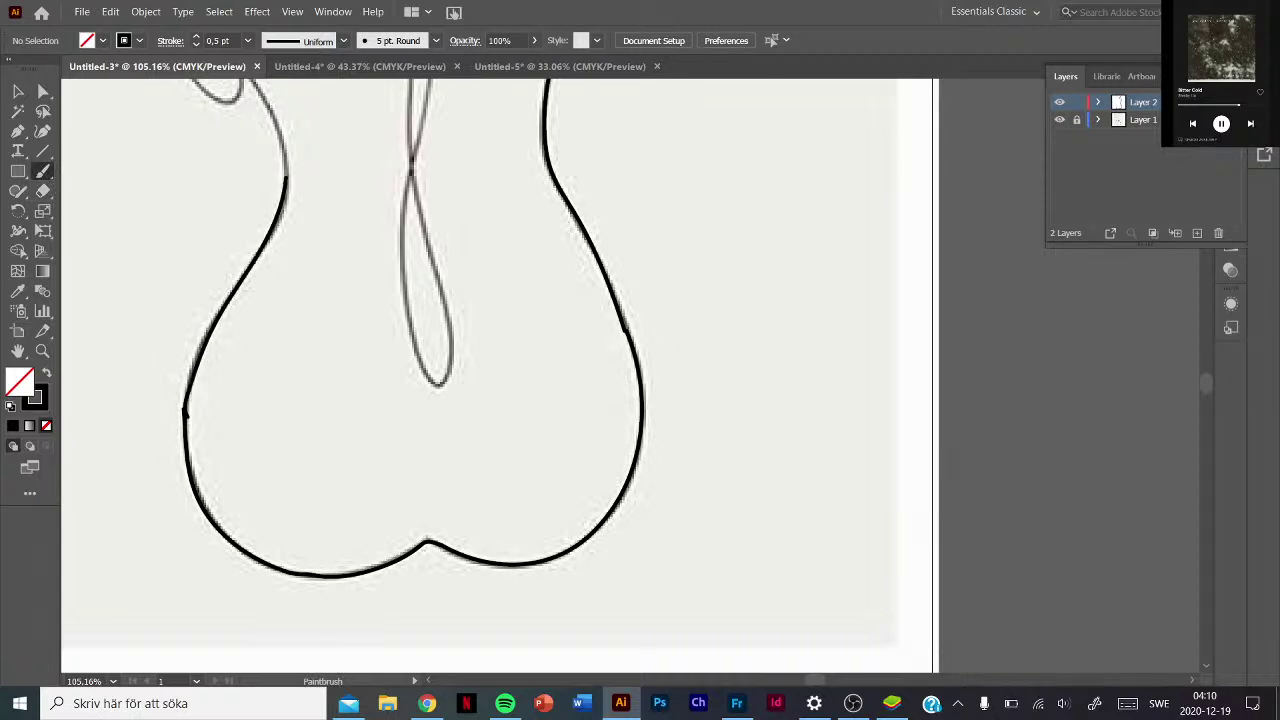
{"action": "key", "text": "shift+e"}
{"action": "mouse_move", "coordinate": [290, 160]}
{"action": "left_mouse_down"}
{"action": "mouse_move", "coordinate": [186, 400]}
{"action": "mouse_move", "coordinate": [198, 366]}
{"action": "left_mouse_up"}
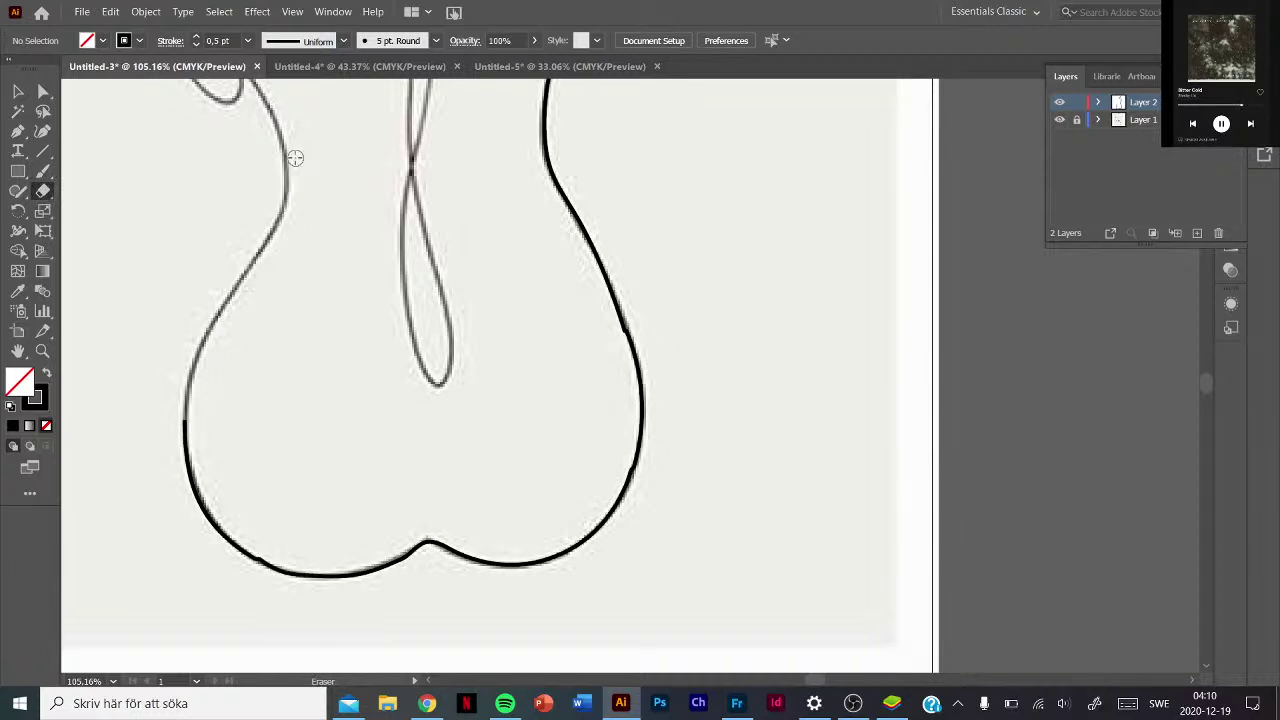
{"action": "key", "text": "b"}
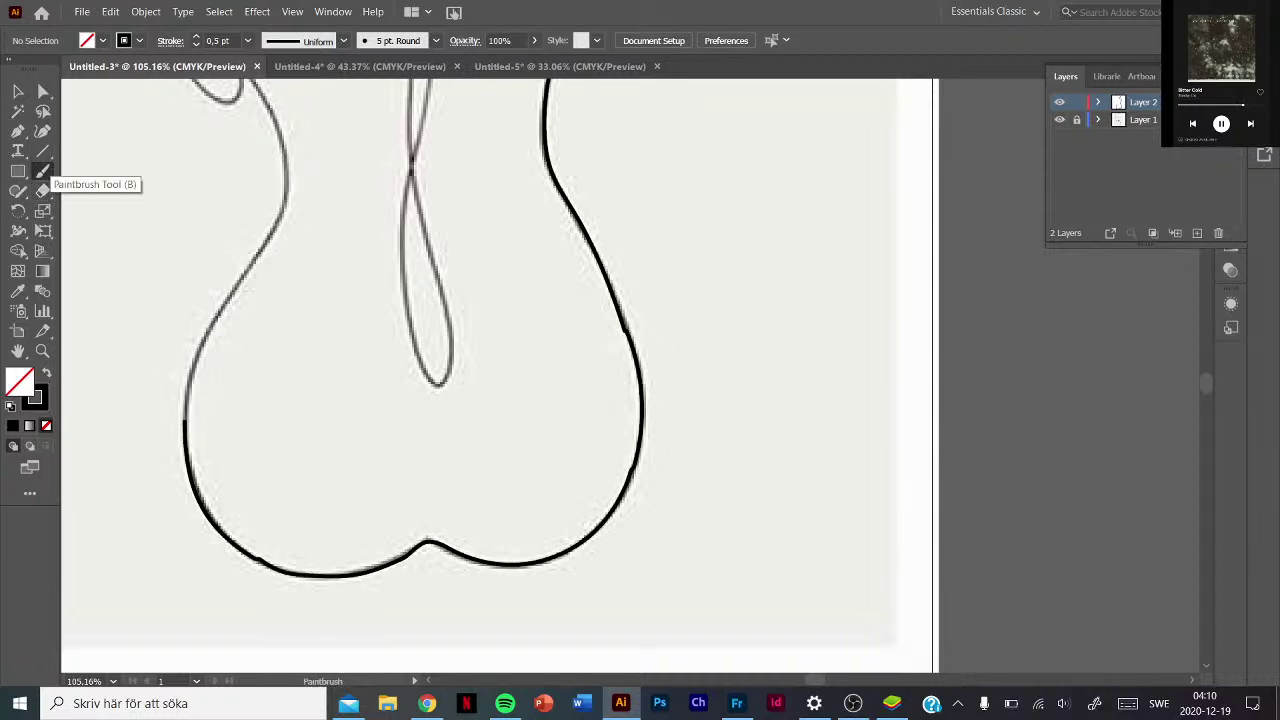
{"action": "mouse_move", "coordinate": [185, 410]}
{"action": "left_mouse_down"}
{"action": "mouse_move", "coordinate": [208, 328]}
{"action": "mouse_move", "coordinate": [272, 224]}
{"action": "mouse_move", "coordinate": [274, 134]}
{"action": "mouse_move", "coordinate": [256, 88]}
{"action": "left_mouse_up"}
{"action": "left_click_drag", "start_coordinate": [300, 200], "coordinate": [440, 388]}
Trace the small arm loop in black and erase its messy part.
{"action": "mouse_move", "coordinate": [586, 412]}
{"action": "left_mouse_down"}
{"action": "mouse_move", "coordinate": [606, 420]}
{"action": "mouse_move", "coordinate": [624, 500]}
{"action": "left_mouse_up"}
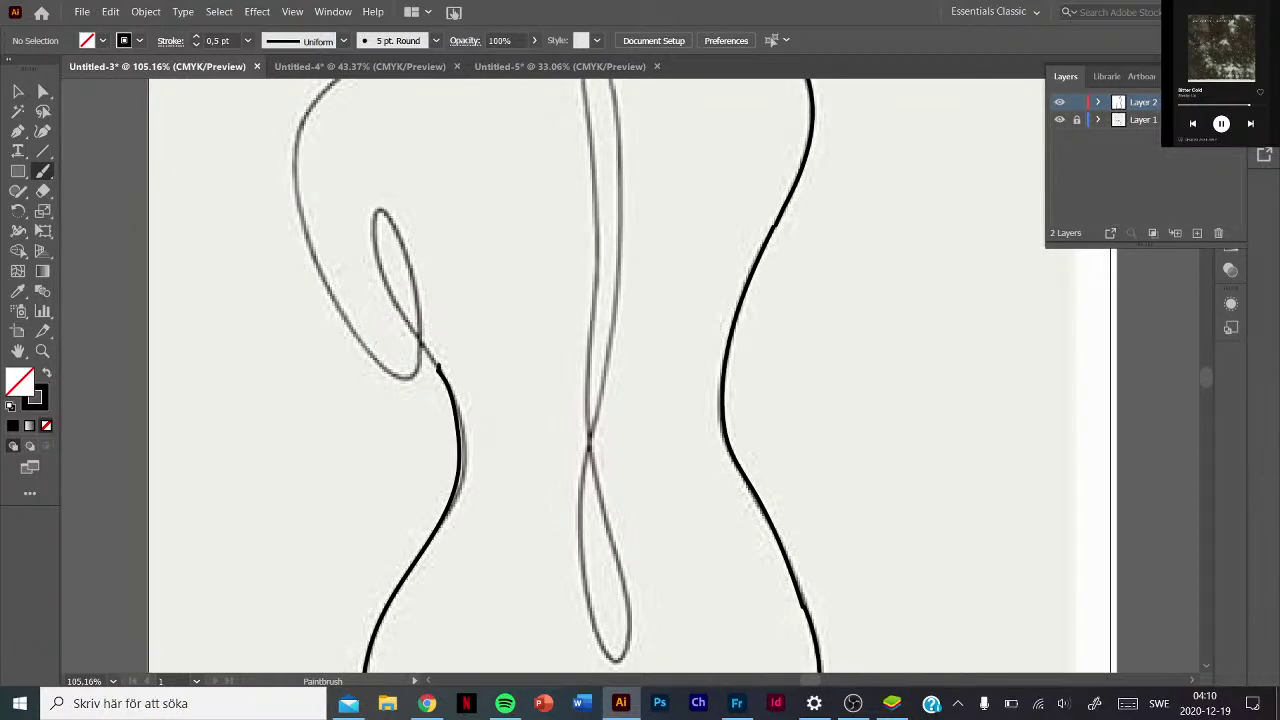
{"action": "mouse_move", "coordinate": [420, 336]}
{"action": "left_mouse_down"}
{"action": "mouse_move", "coordinate": [386, 290]}
{"action": "mouse_move", "coordinate": [372, 220]}
{"action": "mouse_move", "coordinate": [418, 300]}
{"action": "mouse_move", "coordinate": [398, 376]}
{"action": "mouse_move", "coordinate": [308, 240]}
{"action": "left_mouse_up"}
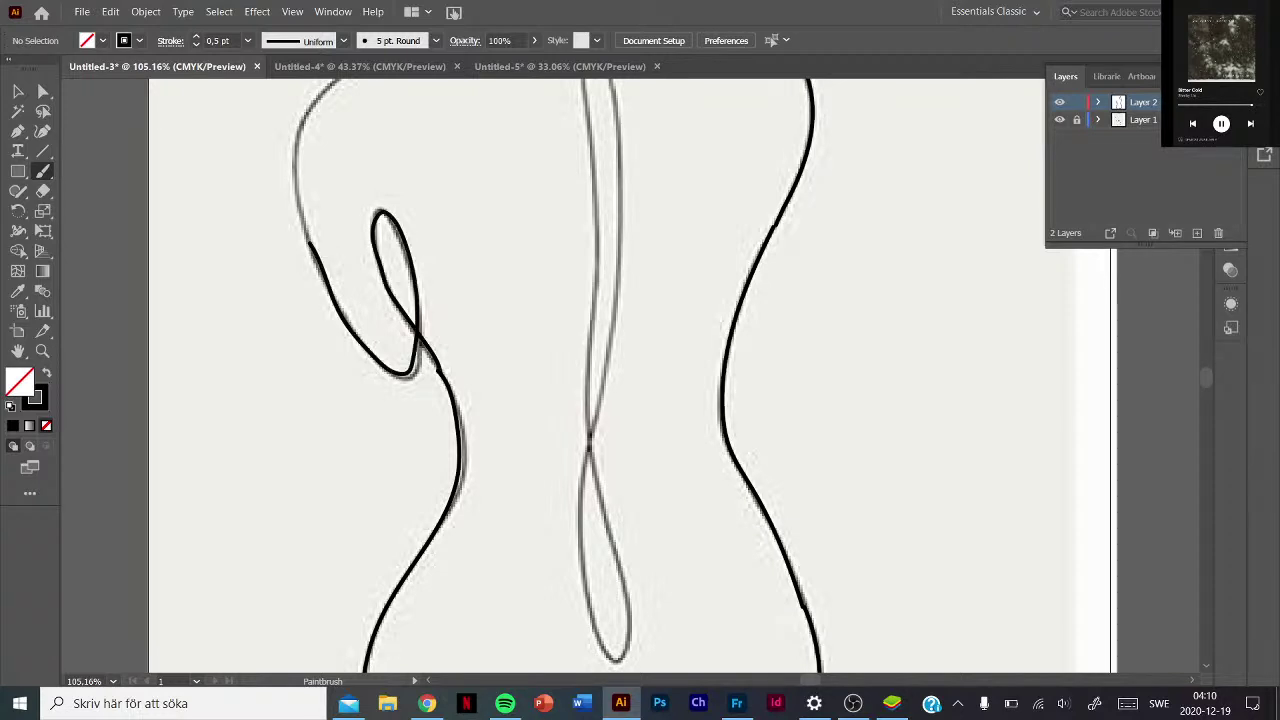
{"action": "key", "text": "shift+e"}
{"action": "mouse_move", "coordinate": [400, 250]}
{"action": "left_mouse_down"}
{"action": "mouse_move", "coordinate": [414, 386]}
{"action": "mouse_move", "coordinate": [423, 363]}
{"action": "mouse_move", "coordinate": [388, 207]}
{"action": "mouse_move", "coordinate": [366, 211]}
{"action": "mouse_move", "coordinate": [371, 189]}
{"action": "mouse_move", "coordinate": [406, 246]}
{"action": "mouse_move", "coordinate": [390, 332]}
{"action": "mouse_move", "coordinate": [354, 331]}
{"action": "mouse_move", "coordinate": [385, 378]}
{"action": "left_mouse_up"}
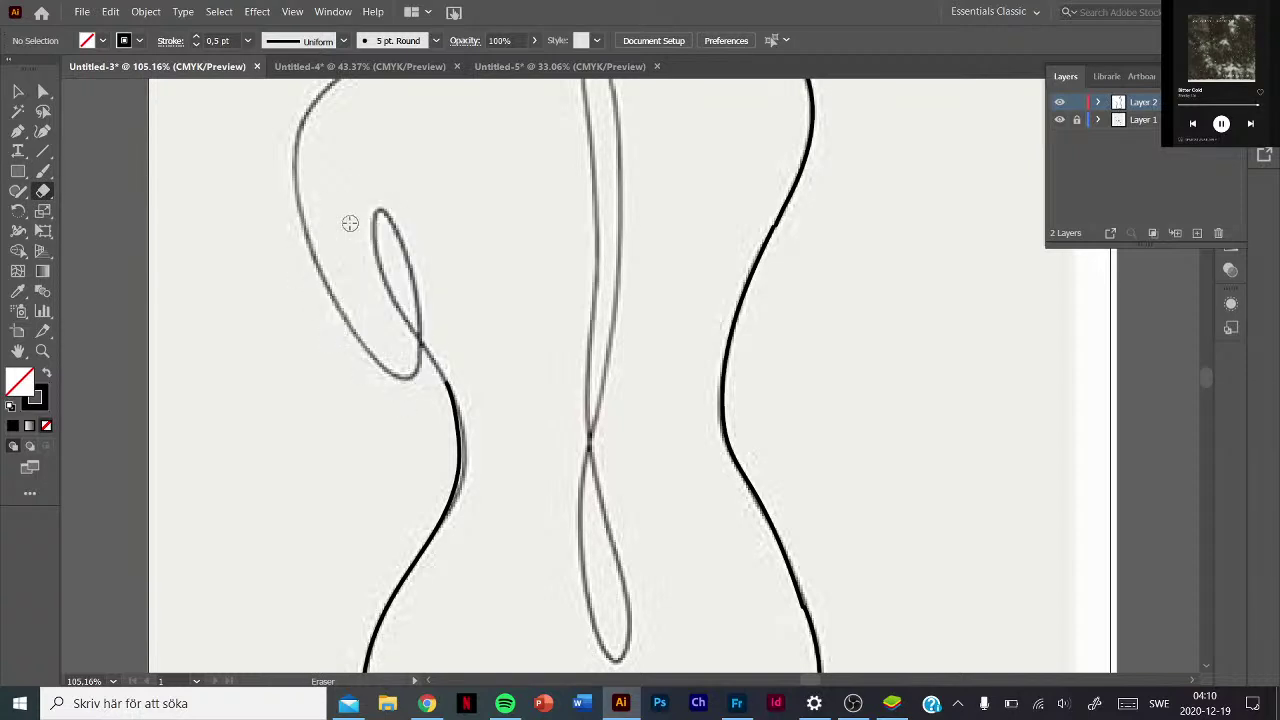
With the Paintbrush active, expand Layer 2's path list and delete its topmost stray path.
{"action": "scroll", "coordinate": [823, 431], "scroll_direction": "down", "scroll_amount": 2, "text": "alt"}
{"action": "scroll", "coordinate": [817, 426], "scroll_direction": "up", "scroll_amount": 3}
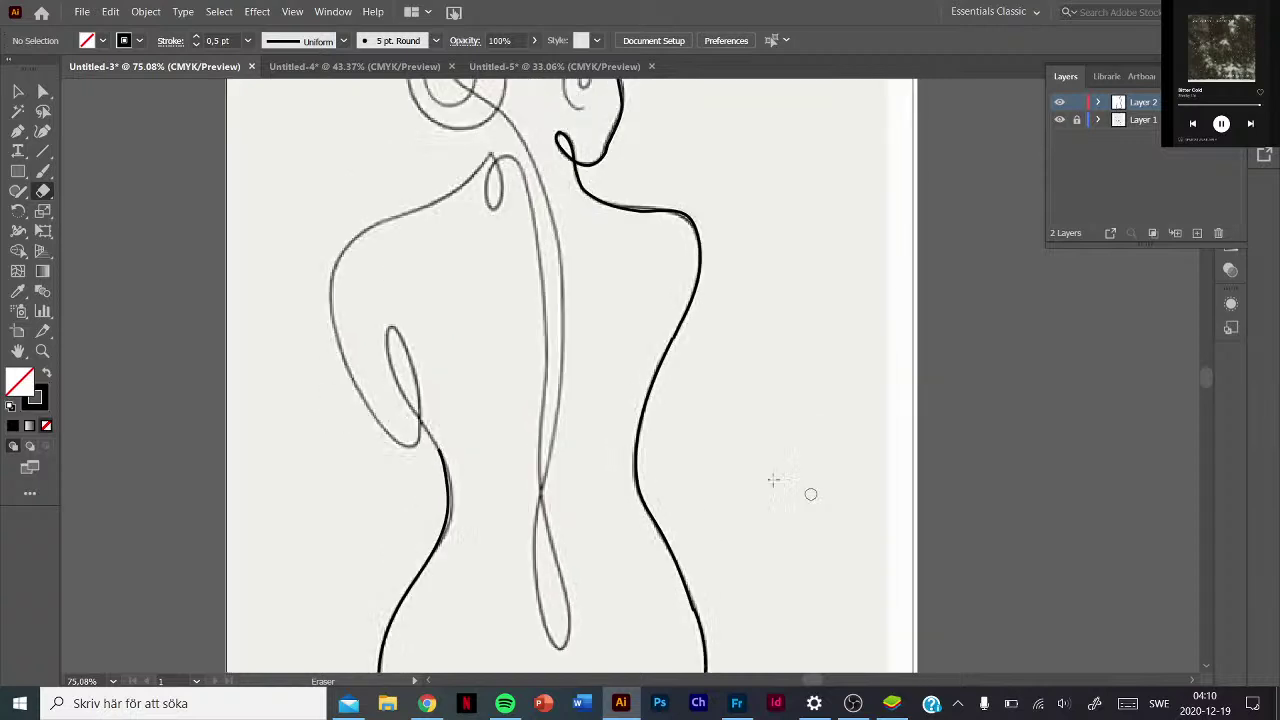
{"action": "scroll", "coordinate": [790, 480], "scroll_direction": "up", "scroll_amount": 3}
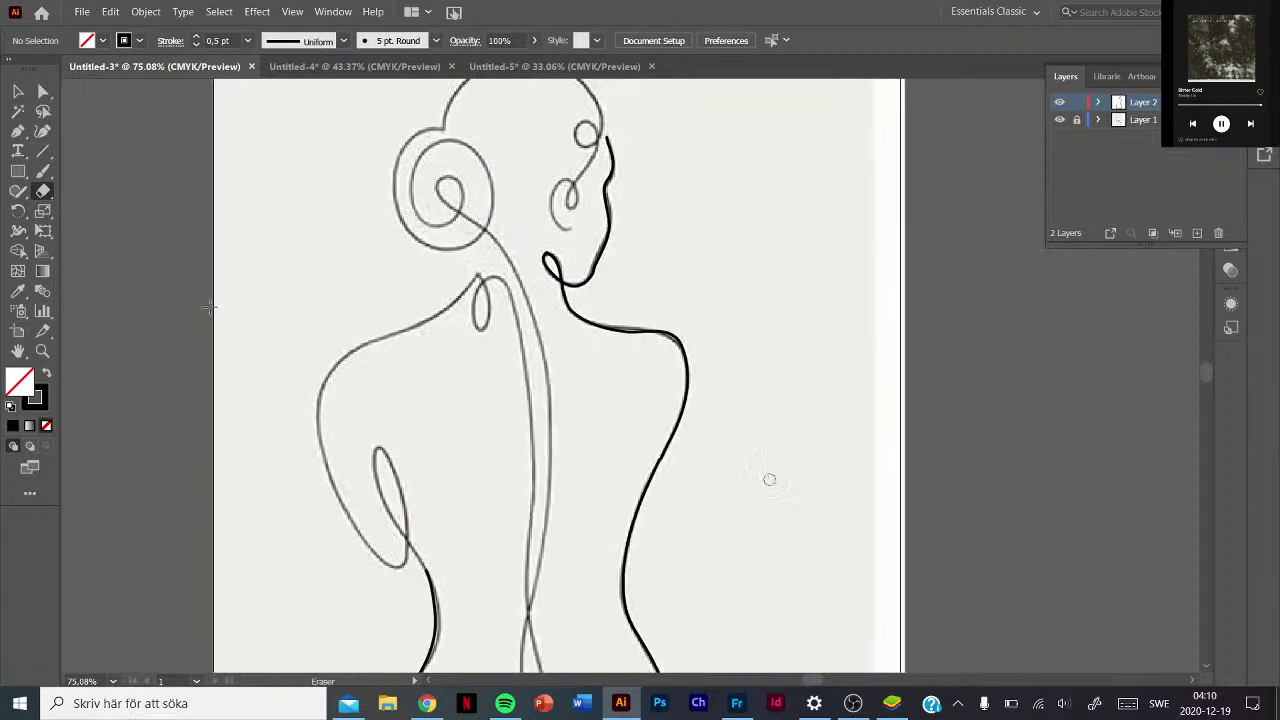
{"action": "scroll", "coordinate": [790, 450], "scroll_direction": "down", "scroll_amount": 2}
{"action": "scroll", "coordinate": [790, 450], "scroll_direction": "left", "scroll_amount": 1}
{"action": "scroll", "coordinate": [590, 615], "scroll_direction": "down", "scroll_amount": 1, "text": "alt"}
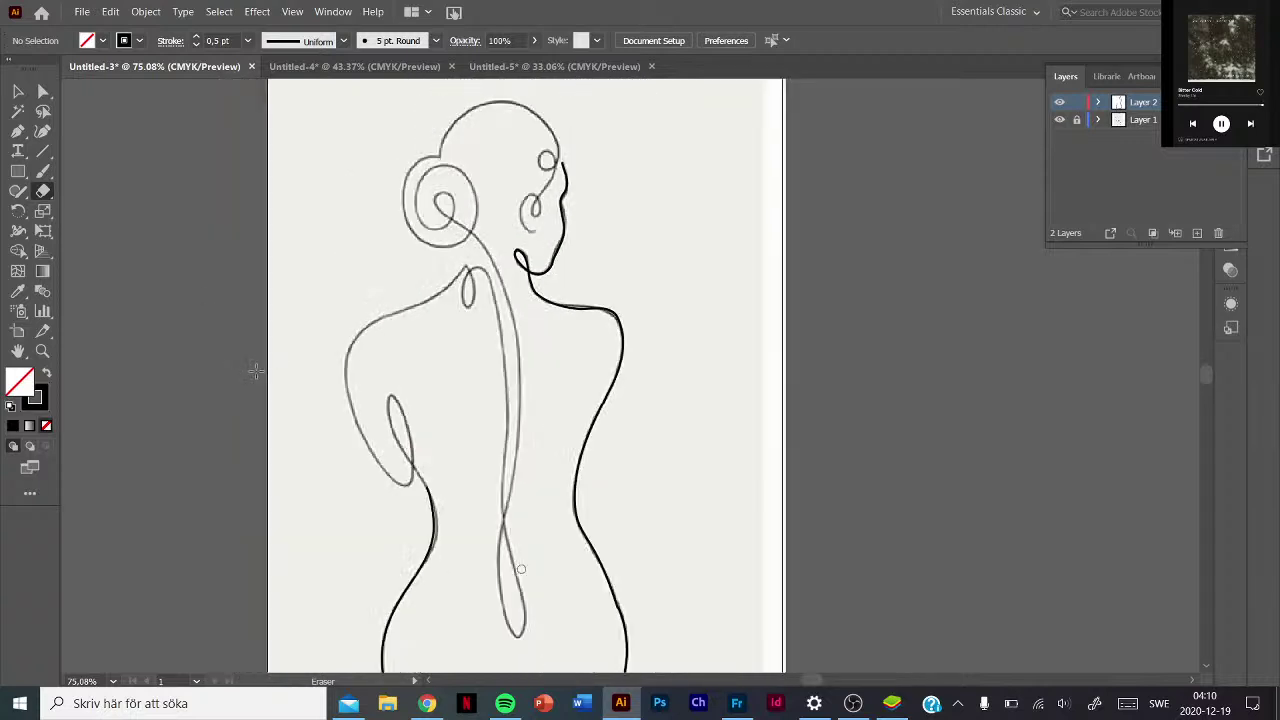
{"action": "scroll", "coordinate": [514, 563], "scroll_direction": "down", "scroll_amount": 1, "text": "alt"}
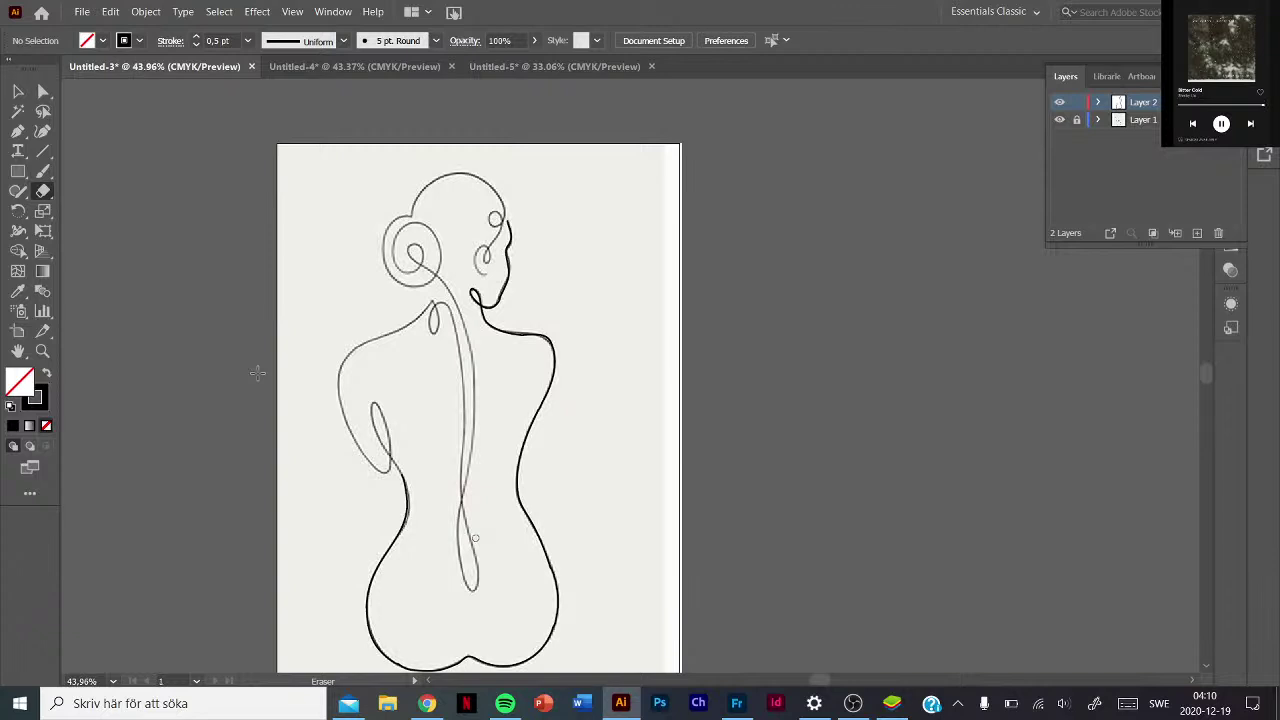
{"action": "left_click", "coordinate": [43, 172]}
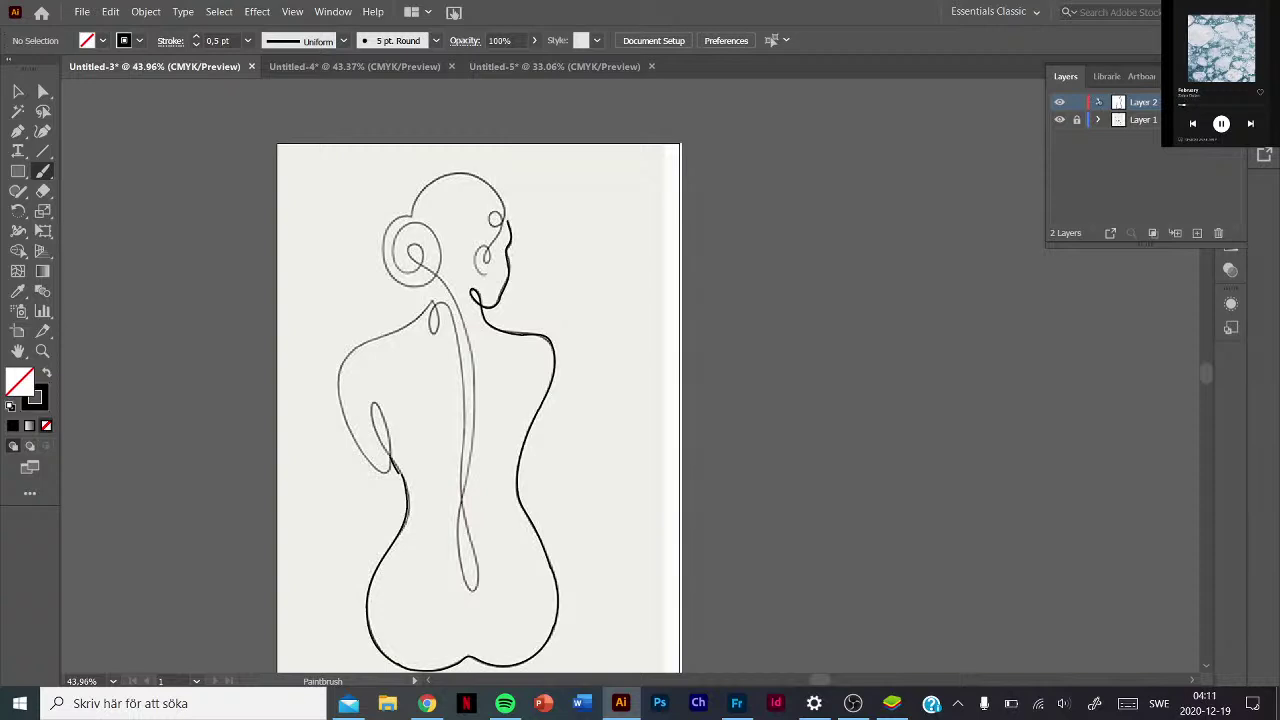
{"action": "left_click", "coordinate": [1098, 102]}
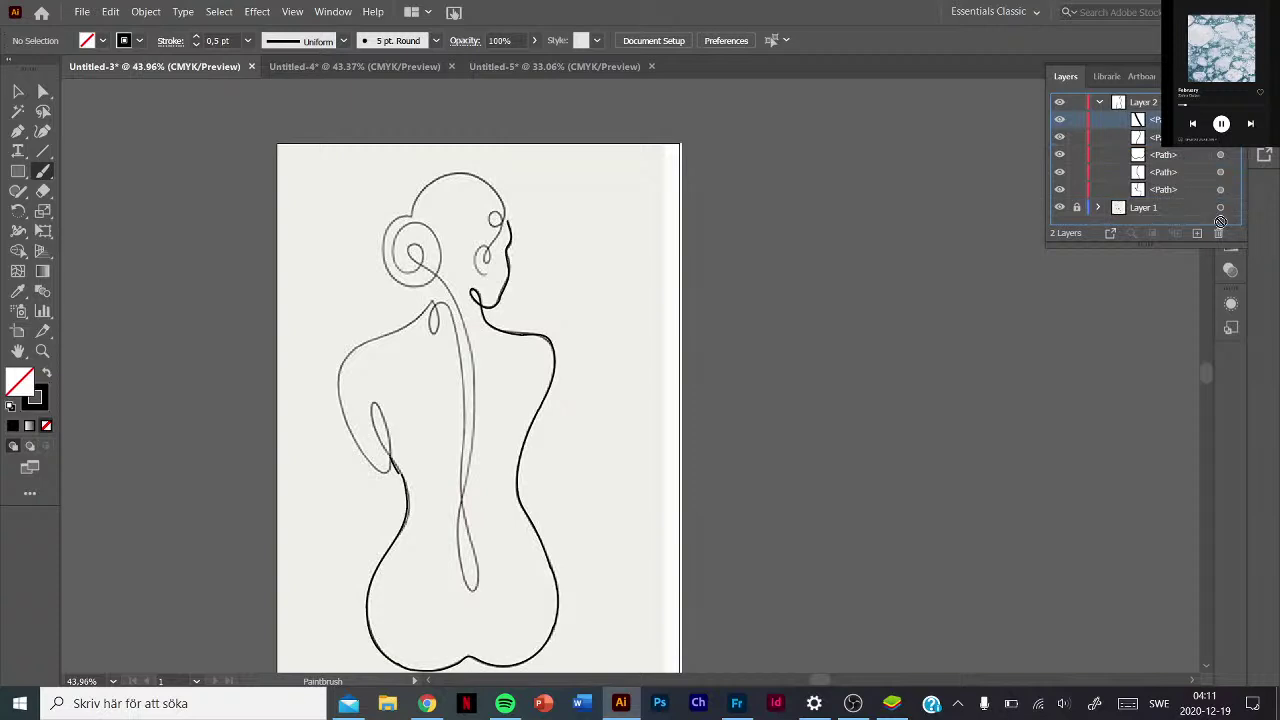
{"action": "left_click", "coordinate": [1218, 232]}
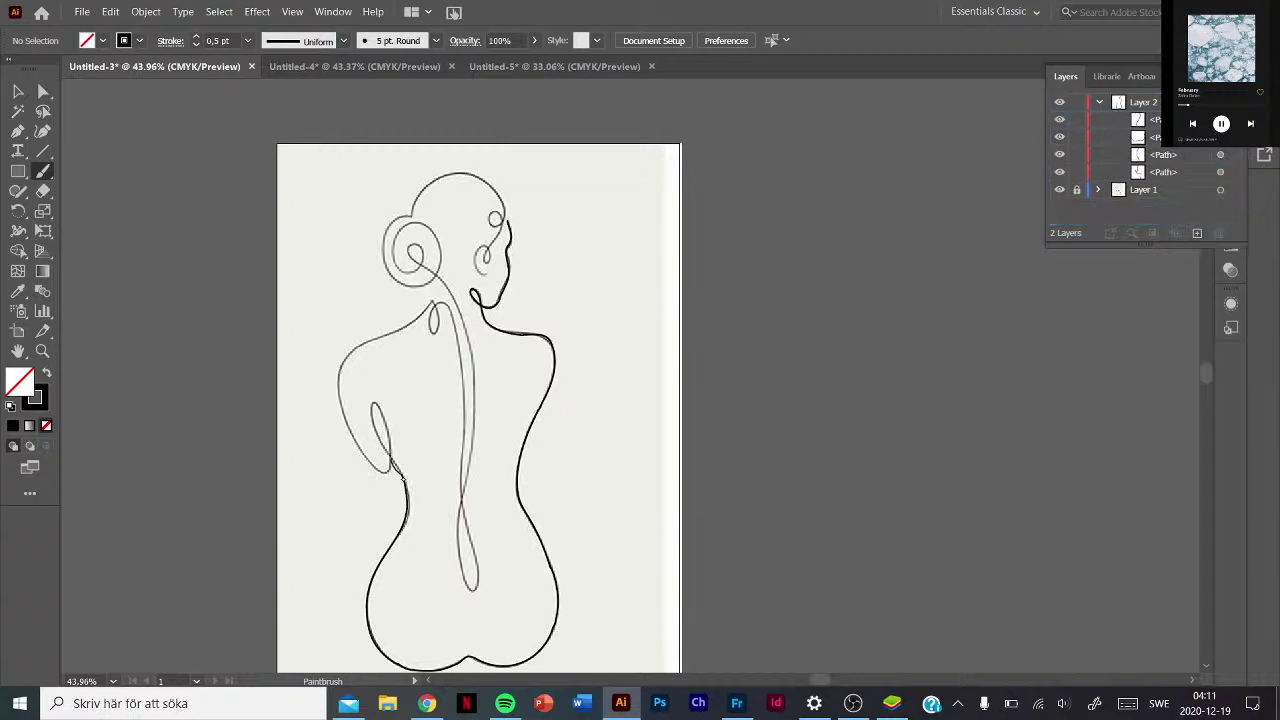
Draw a short stroke near the arm loop and undo it.
{"action": "left_click_drag", "start_coordinate": [403, 480], "coordinate": [403, 481]}
{"action": "key", "text": "super"}
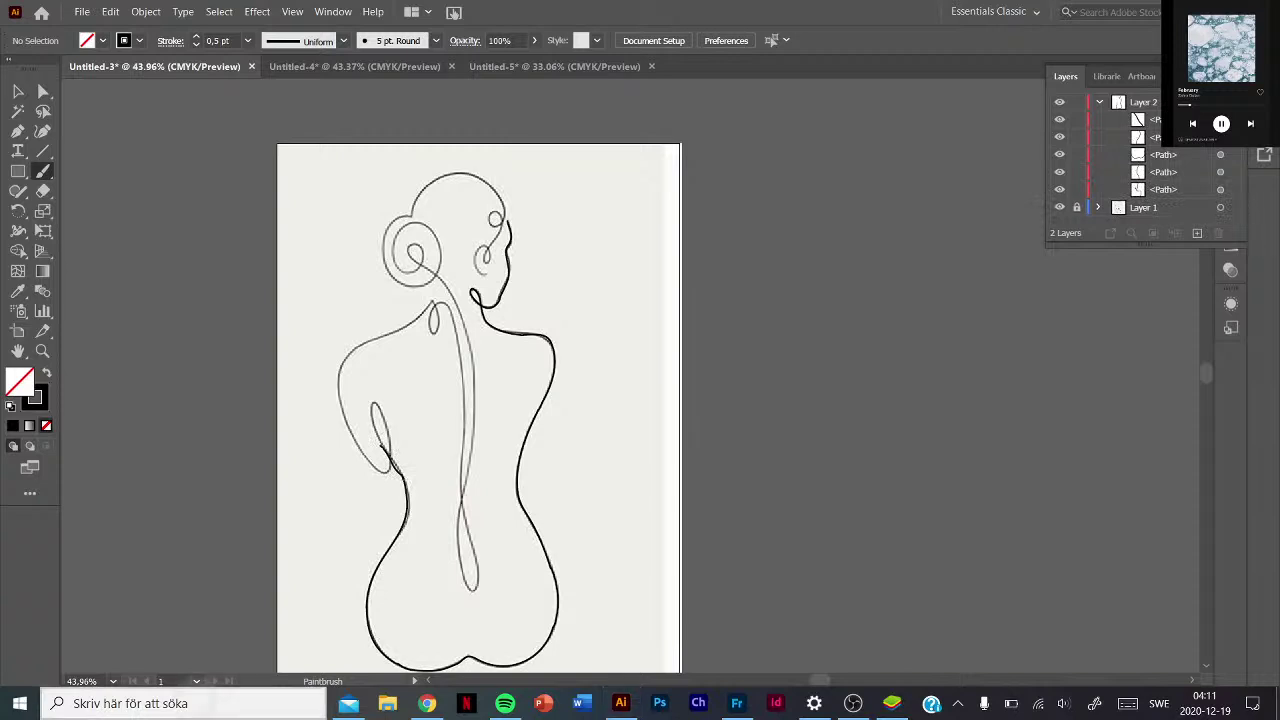
{"action": "key", "text": "super"}
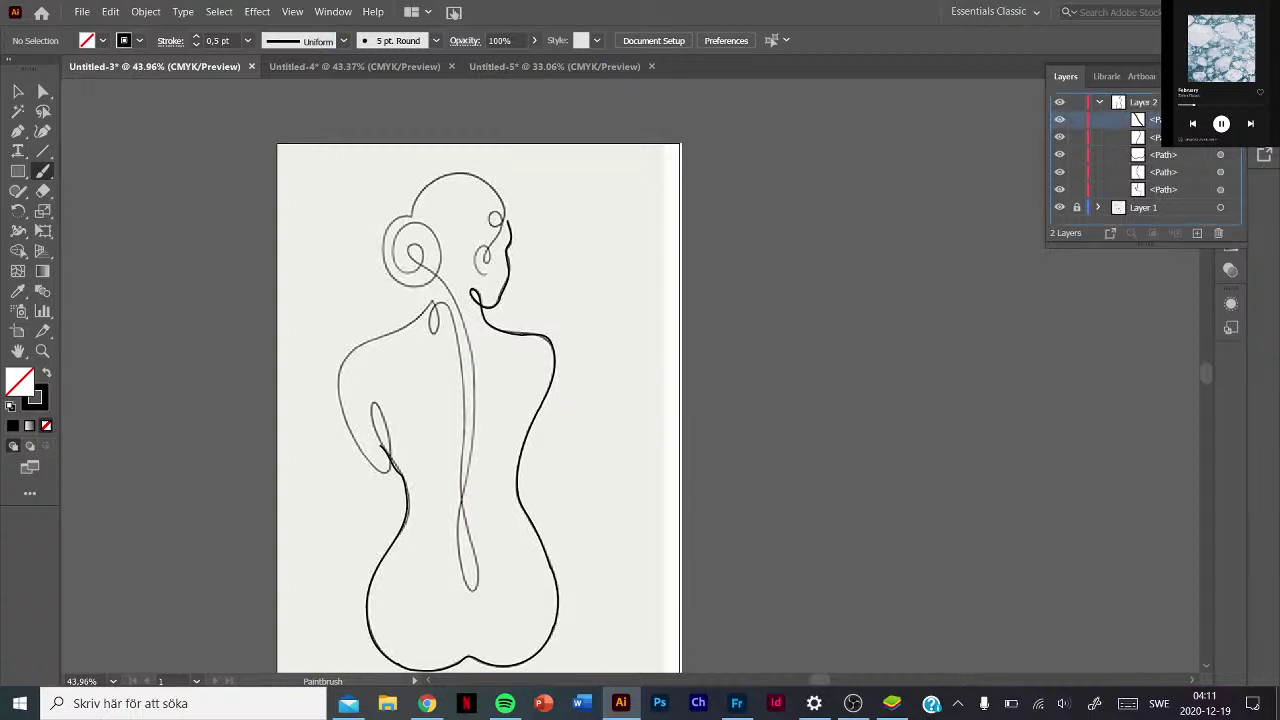
{"action": "key", "text": "ctrl+z"}
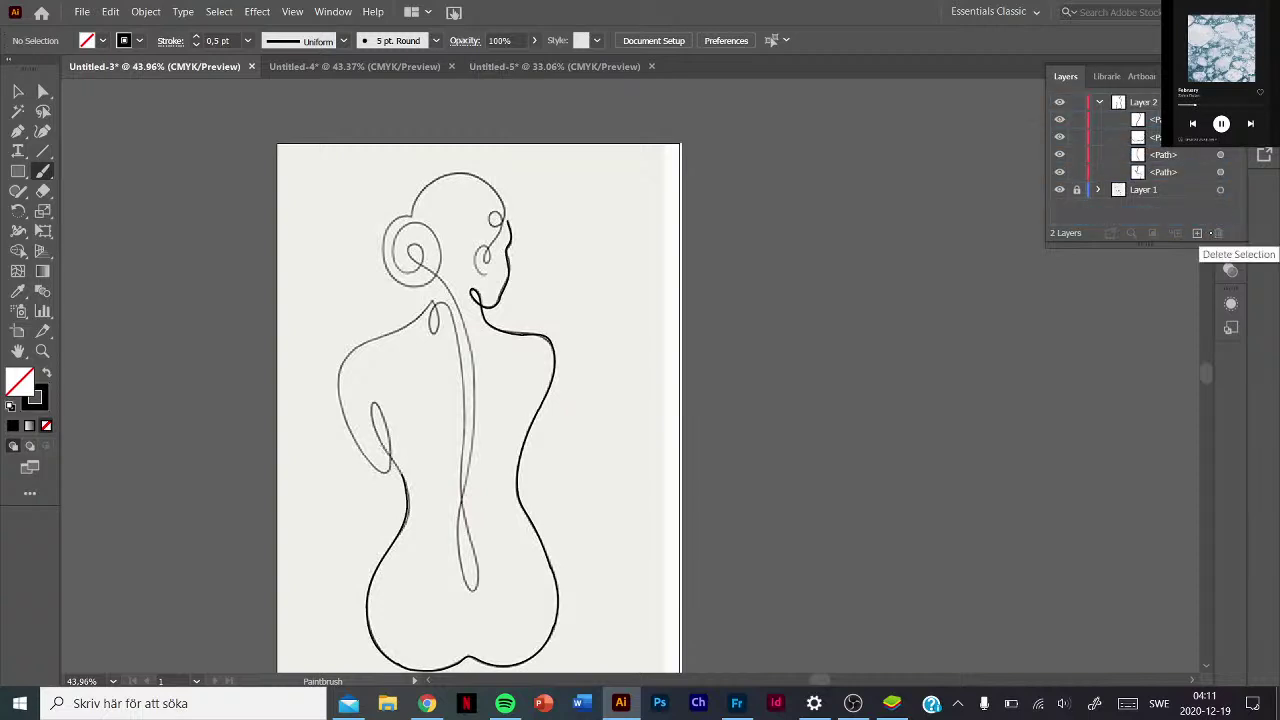
{"action": "scroll", "coordinate": [352, 515], "scroll_direction": "up", "scroll_amount": 2}
{"action": "scroll", "coordinate": [352, 515], "scroll_direction": "up", "scroll_amount": 2}
{"action": "scroll", "coordinate": [352, 515], "scroll_direction": "up", "scroll_amount": 2}
{"action": "scroll", "coordinate": [670, 376], "scroll_direction": "down", "scroll_amount": 1}
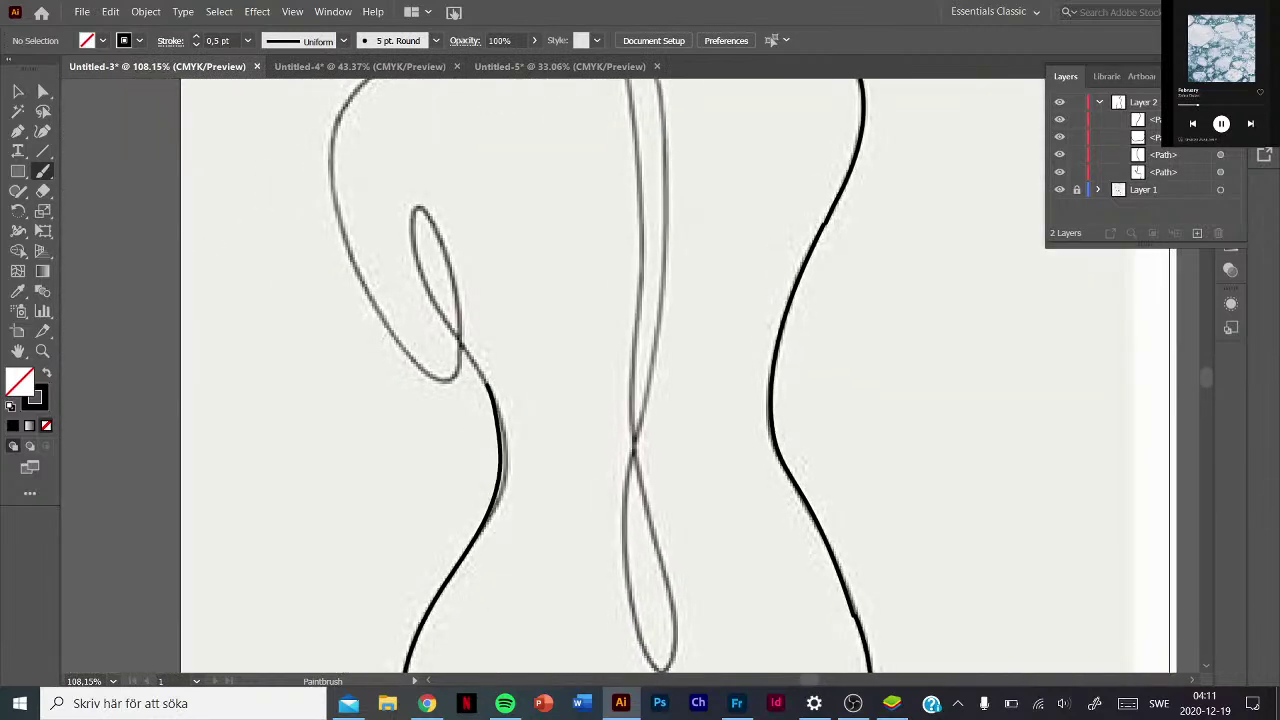
Trace the left arm loop and the central spine line down around its lower loop.
{"action": "scroll", "coordinate": [620, 376], "scroll_direction": "up", "scroll_amount": 3}
{"action": "scroll", "coordinate": [620, 376], "scroll_direction": "up", "scroll_amount": 1}
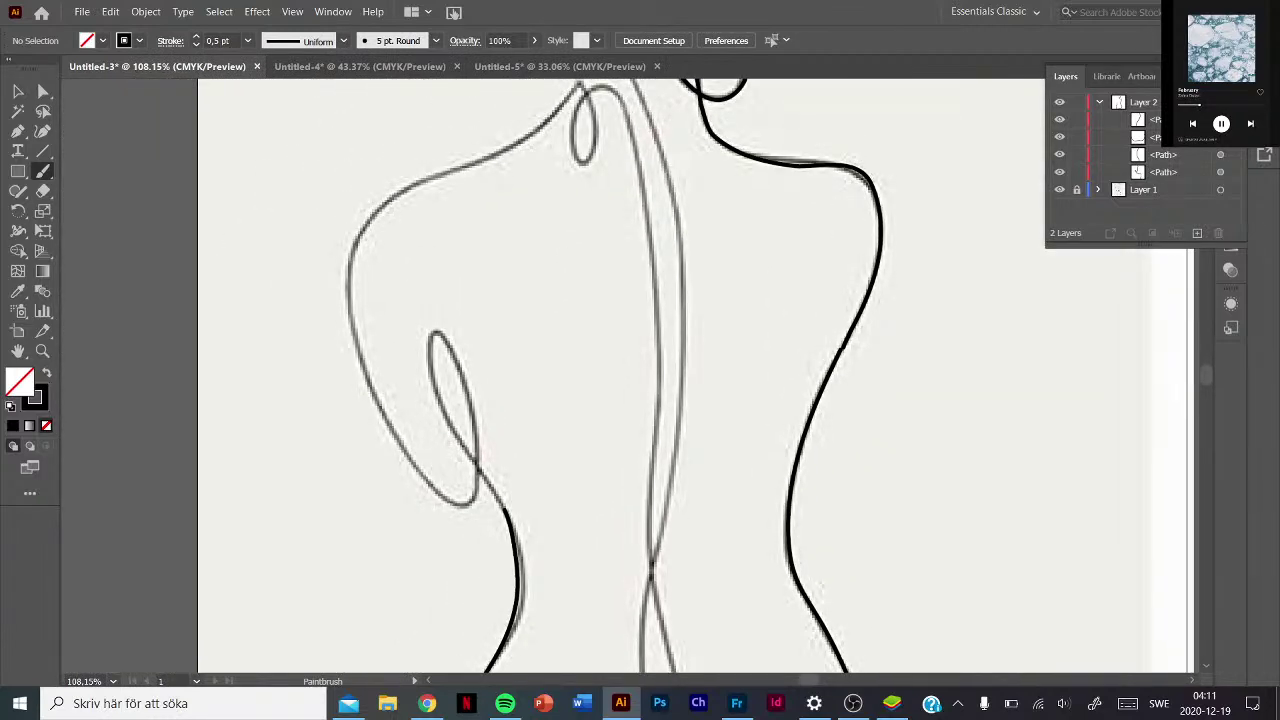
{"action": "mouse_move", "coordinate": [492, 486]}
{"action": "left_mouse_down"}
{"action": "mouse_move", "coordinate": [426, 352]}
{"action": "mouse_move", "coordinate": [473, 484]}
{"action": "mouse_move", "coordinate": [356, 330]}
{"action": "mouse_move", "coordinate": [350, 260]}
{"action": "mouse_move", "coordinate": [362, 224]}
{"action": "mouse_move", "coordinate": [400, 190]}
{"action": "mouse_move", "coordinate": [500, 150]}
{"action": "mouse_move", "coordinate": [572, 92]}
{"action": "mouse_move", "coordinate": [596, 128]}
{"action": "mouse_move", "coordinate": [592, 162]}
{"action": "mouse_move", "coordinate": [572, 142]}
{"action": "mouse_move", "coordinate": [576, 106]}
{"action": "mouse_move", "coordinate": [630, 128]}
{"action": "mouse_move", "coordinate": [658, 370]}
{"action": "left_mouse_up"}
{"action": "left_click_drag", "start_coordinate": [804, 362], "coordinate": [771, 157]}
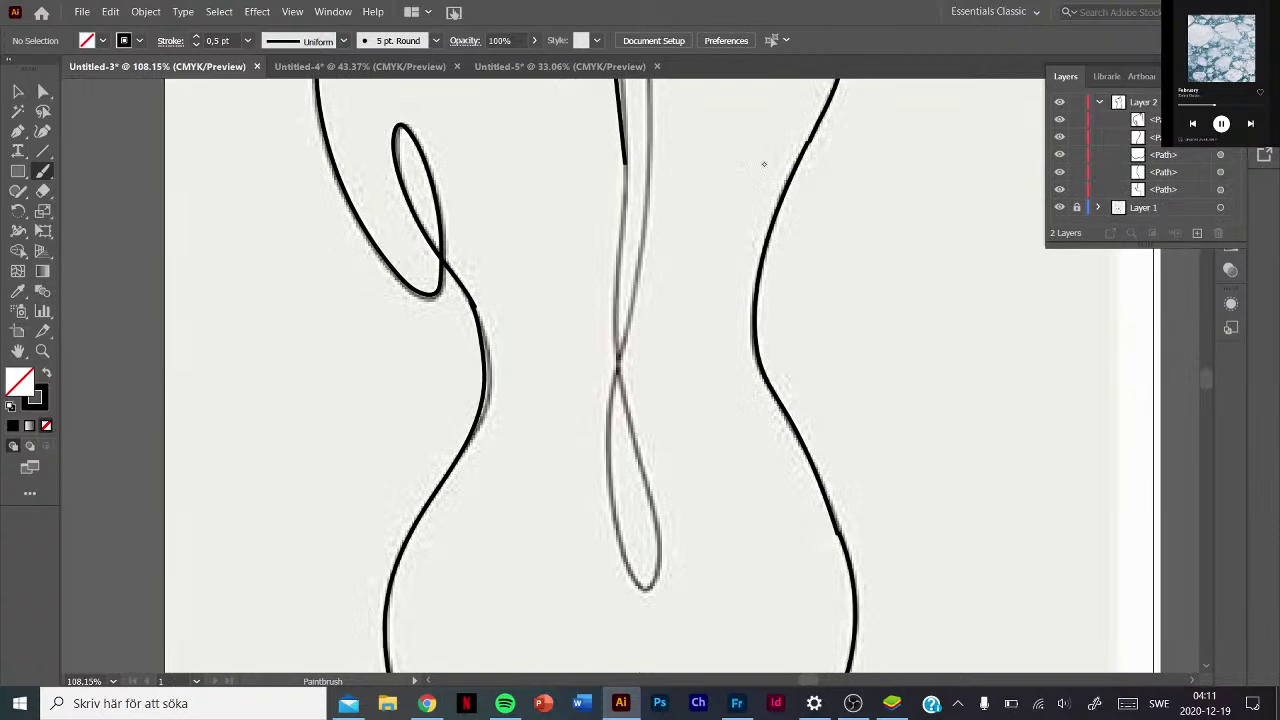
{"action": "mouse_move", "coordinate": [624, 163]}
{"action": "left_mouse_down"}
{"action": "mouse_move", "coordinate": [617, 342]}
{"action": "mouse_move", "coordinate": [659, 560]}
{"action": "mouse_move", "coordinate": [624, 560]}
{"action": "mouse_move", "coordinate": [602, 396]}
{"action": "mouse_move", "coordinate": [630, 322]}
{"action": "mouse_move", "coordinate": [652, 118]}
{"action": "left_mouse_up"}
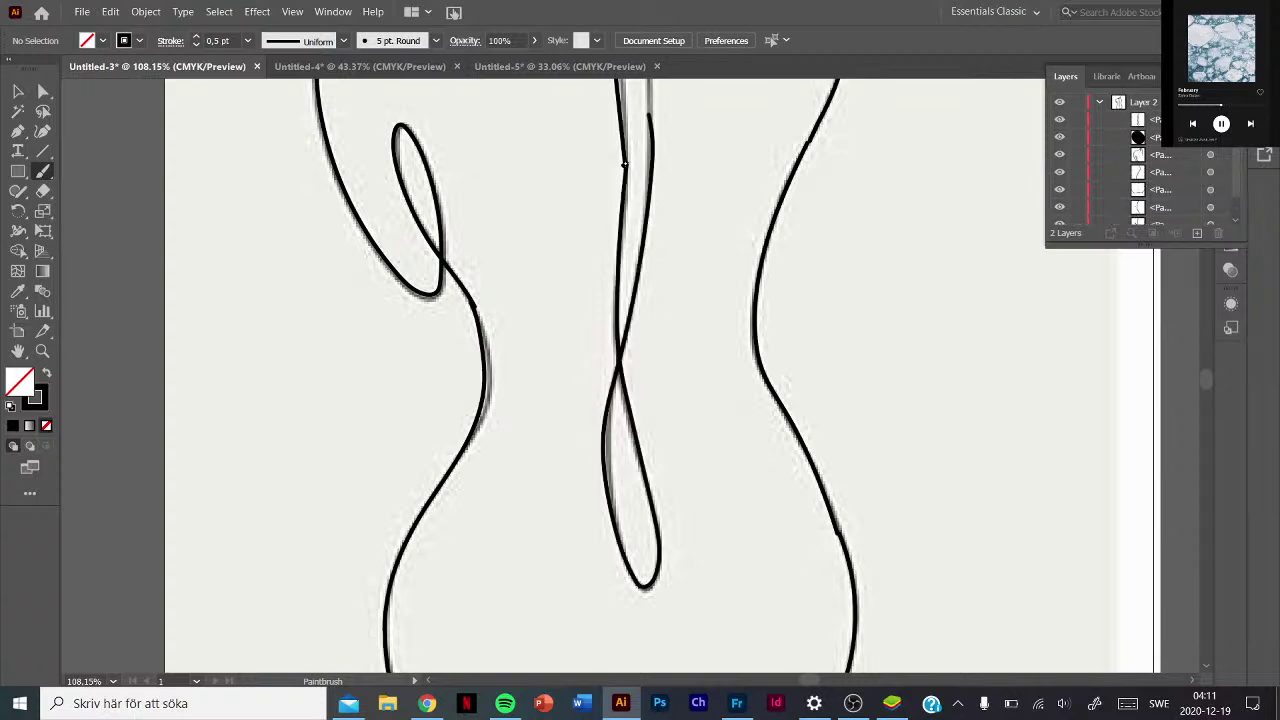
Erase a short section of the spine stroke and paint over the gap.
{"action": "scroll", "coordinate": [749, 131], "scroll_direction": "up", "scroll_amount": 2, "text": "alt"}
{"action": "scroll", "coordinate": [757, 143], "scroll_direction": "up", "scroll_amount": 2, "text": "alt"}
{"action": "scroll", "coordinate": [757, 143], "scroll_direction": "up", "scroll_amount": 3}
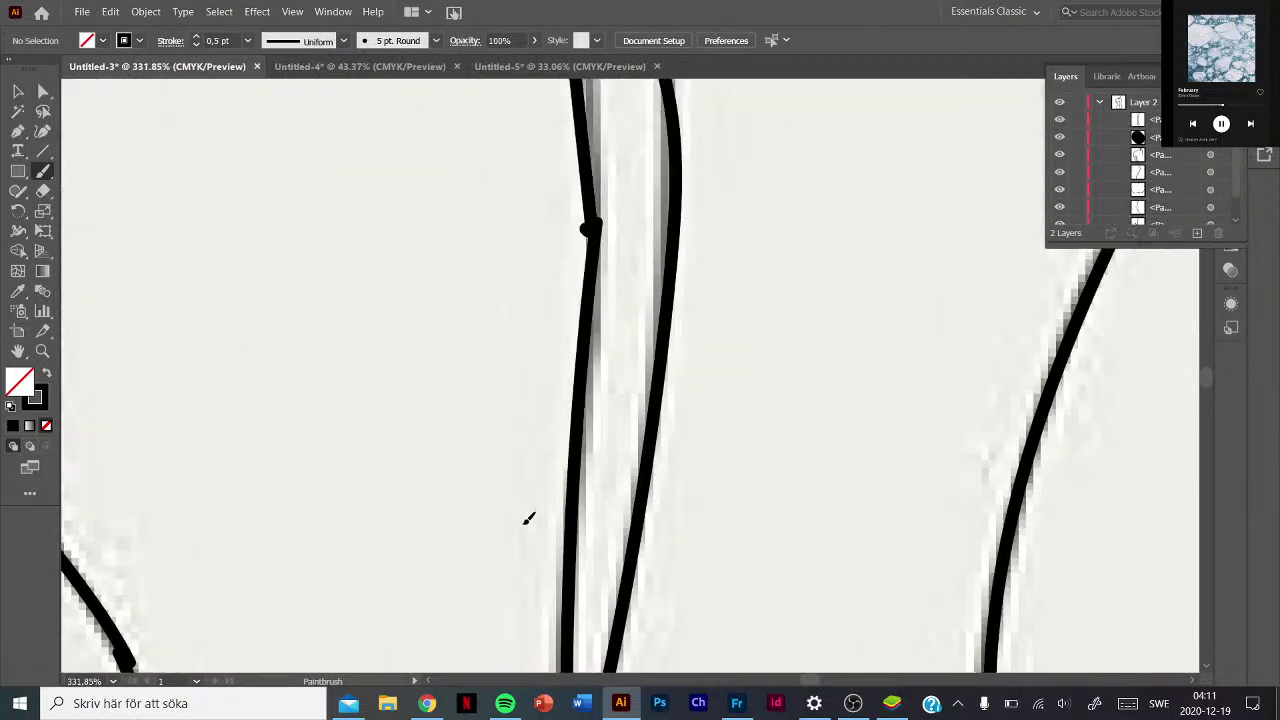
{"action": "scroll", "coordinate": [526, 520], "scroll_direction": "up", "scroll_amount": 2}
{"action": "left_click", "coordinate": [43, 191]}
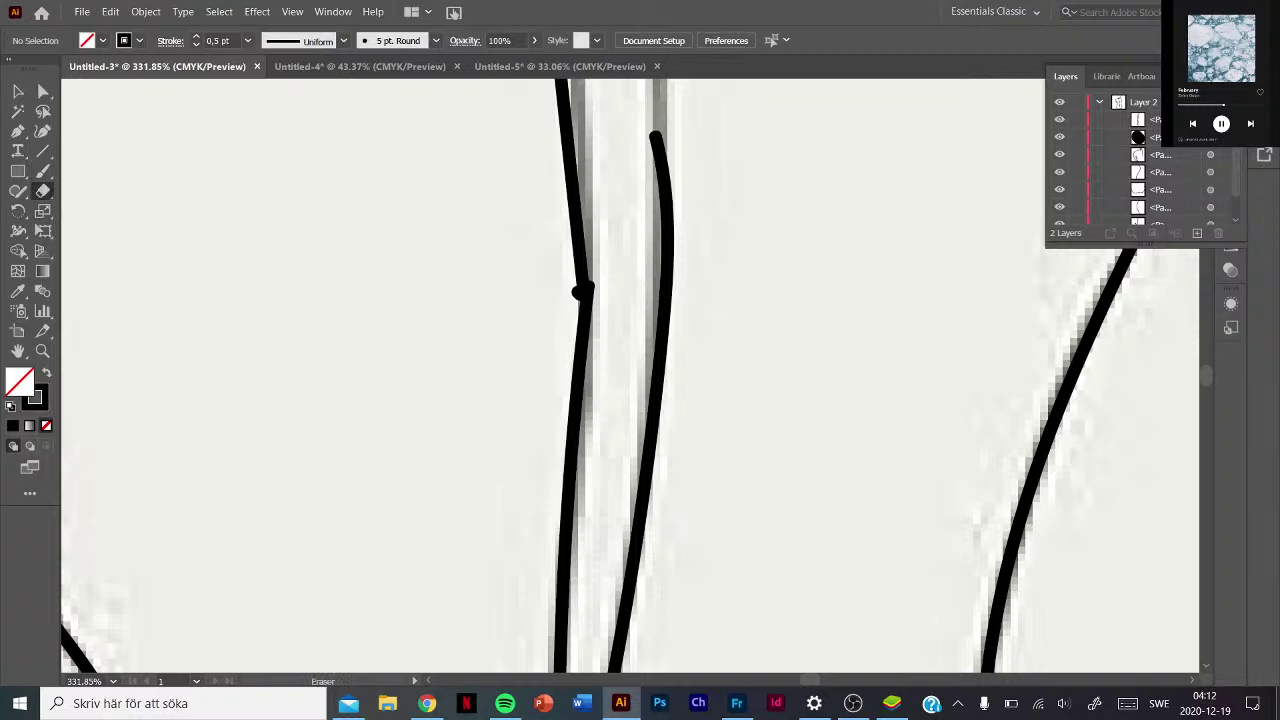
{"action": "left_click_drag", "start_coordinate": [586, 286], "coordinate": [555, 297]}
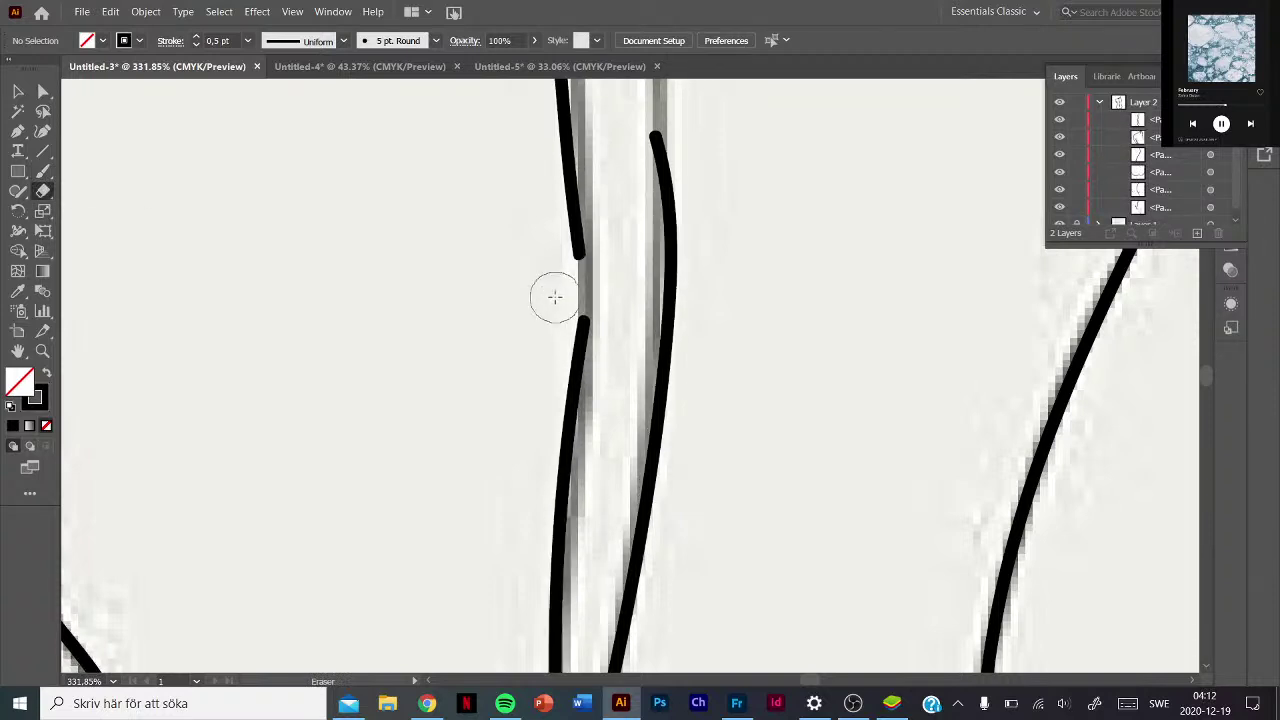
{"action": "left_click", "coordinate": [43, 171]}
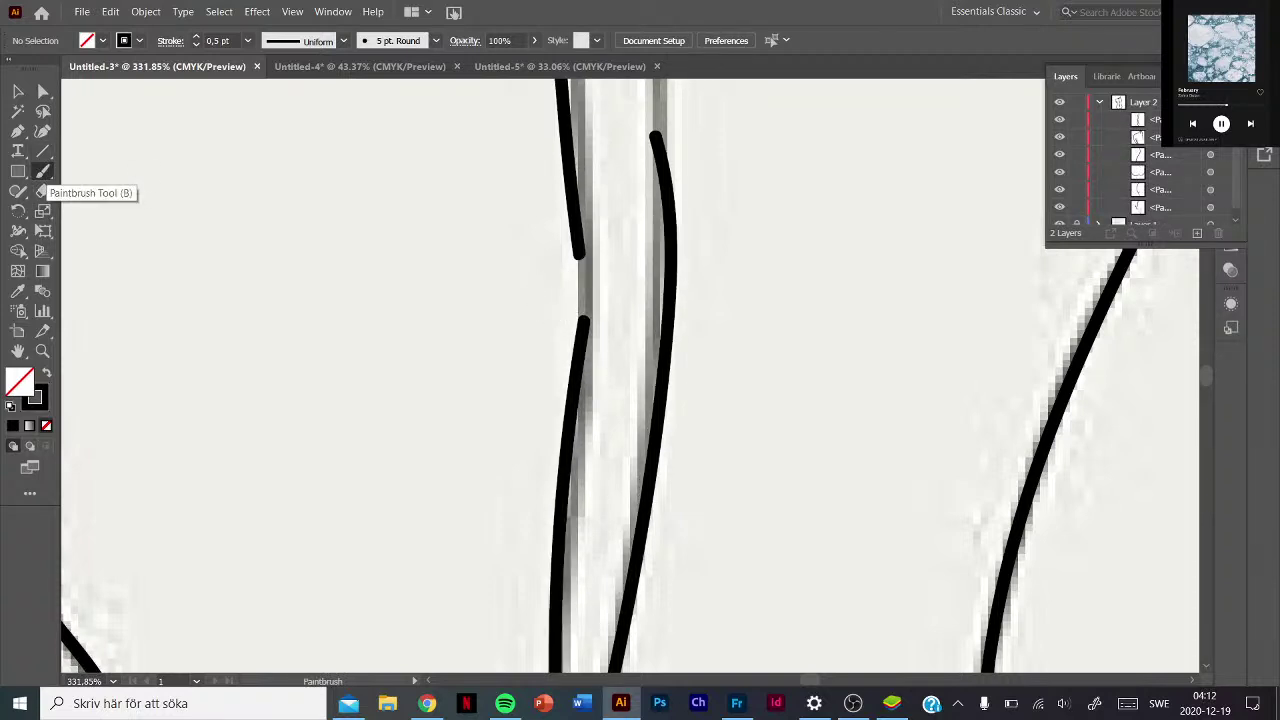
{"action": "left_click_drag", "start_coordinate": [577, 250], "coordinate": [584, 322]}
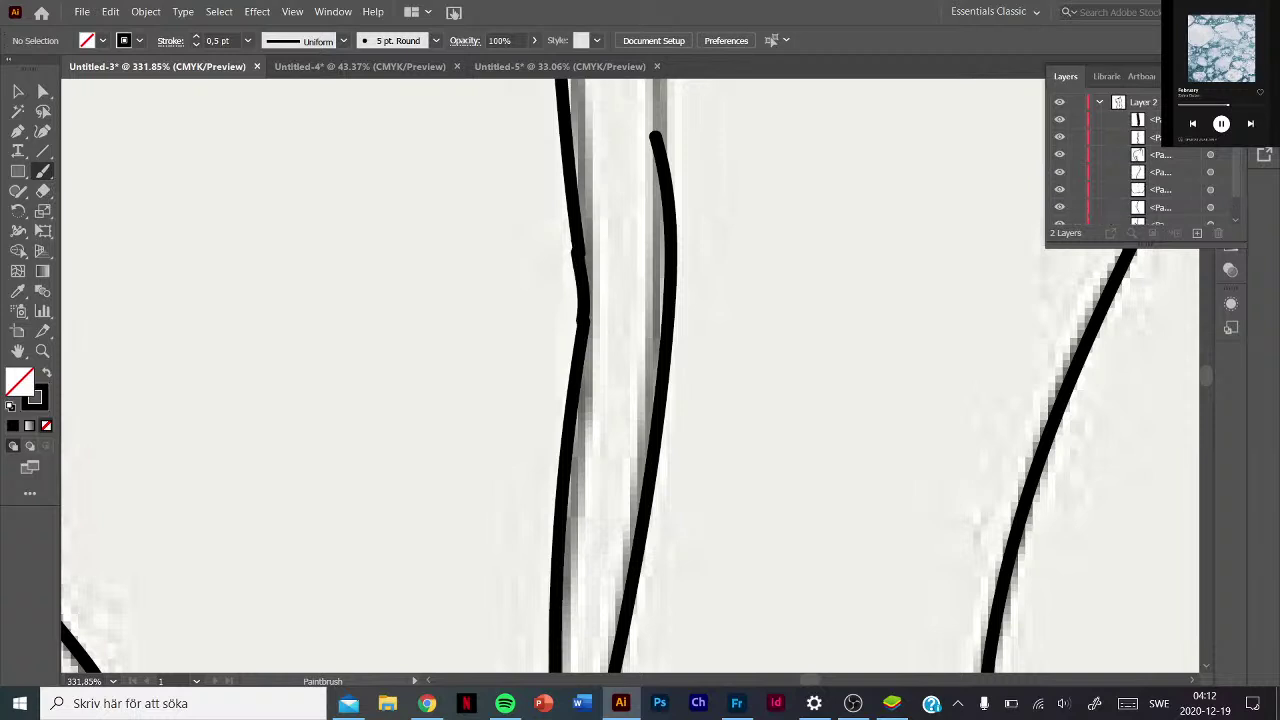
Erase the ragged section and paint strokes joining the upper and lower spine into one line.
{"action": "key", "text": "shift+e"}
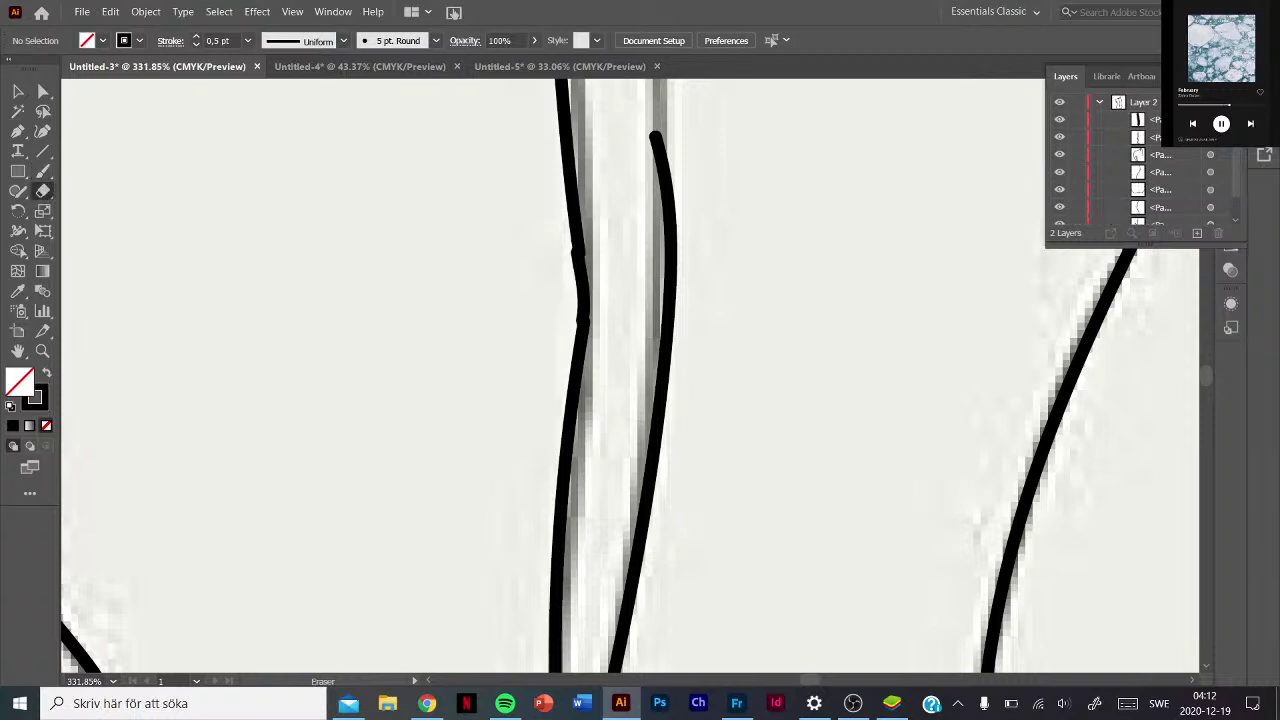
{"action": "left_click_drag", "start_coordinate": [577, 232], "coordinate": [580, 315]}
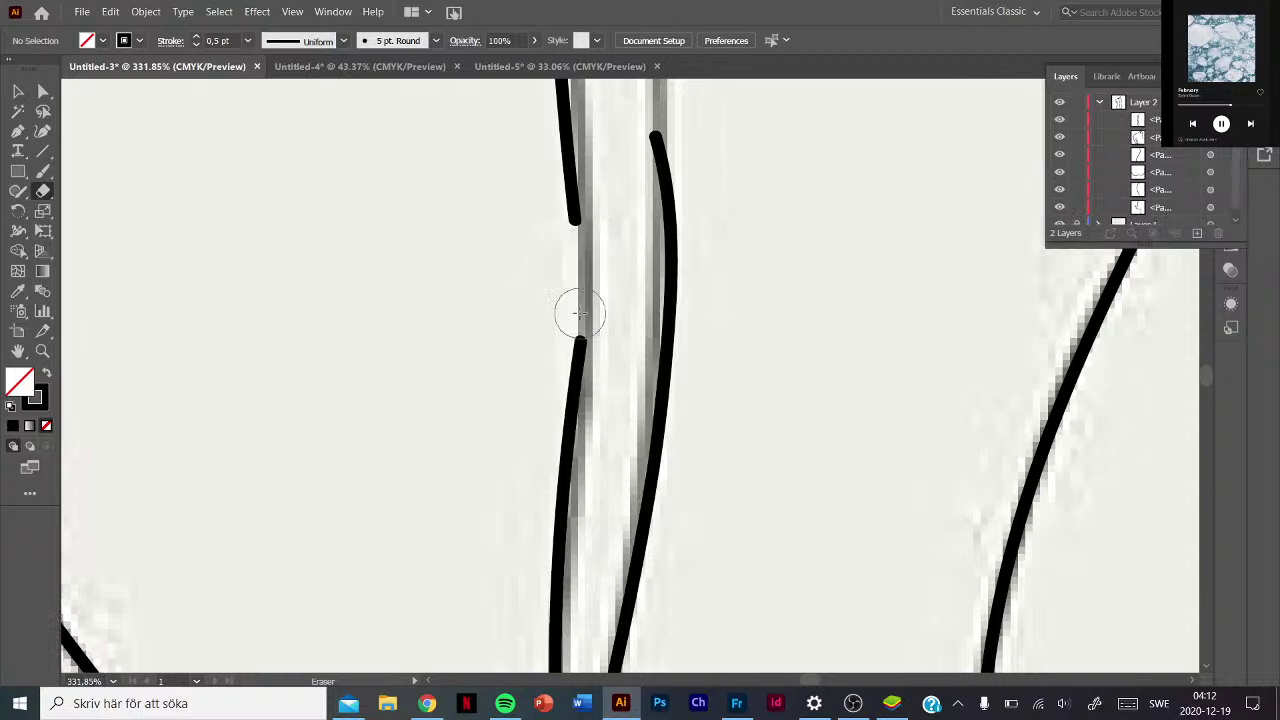
{"action": "left_click", "coordinate": [43, 171]}
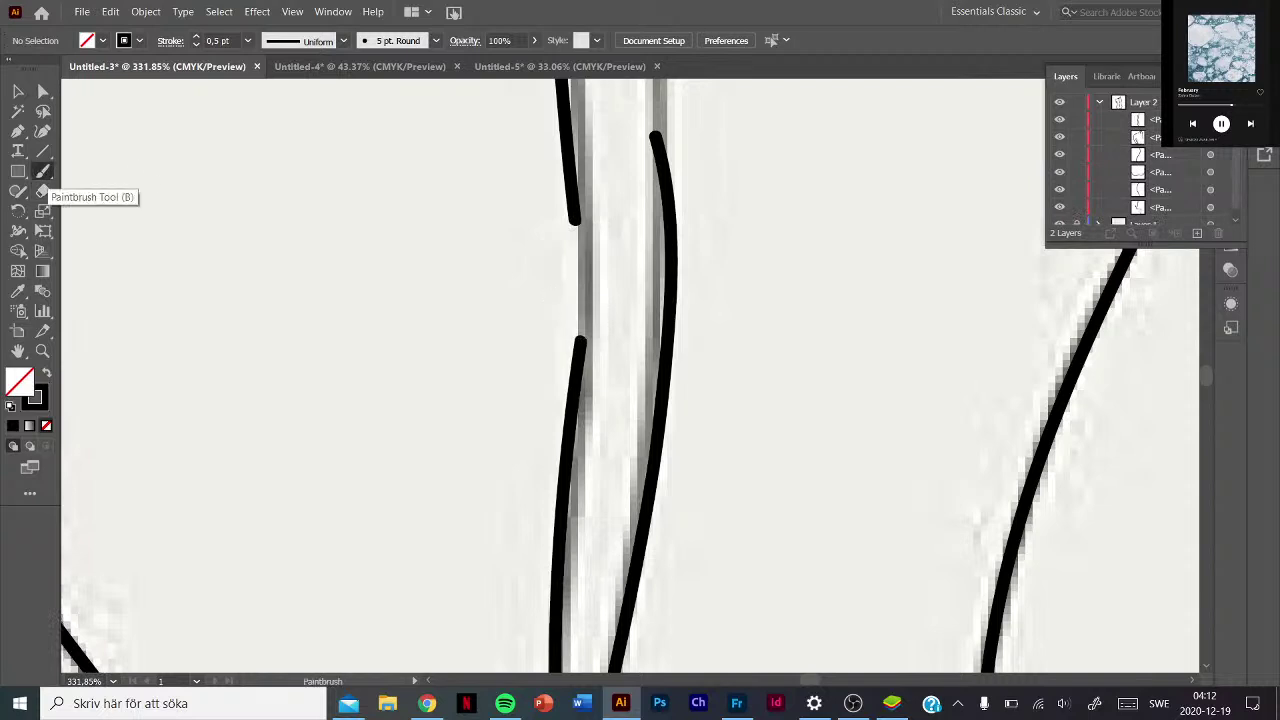
{"action": "left_click_drag", "start_coordinate": [571, 222], "coordinate": [577, 252]}
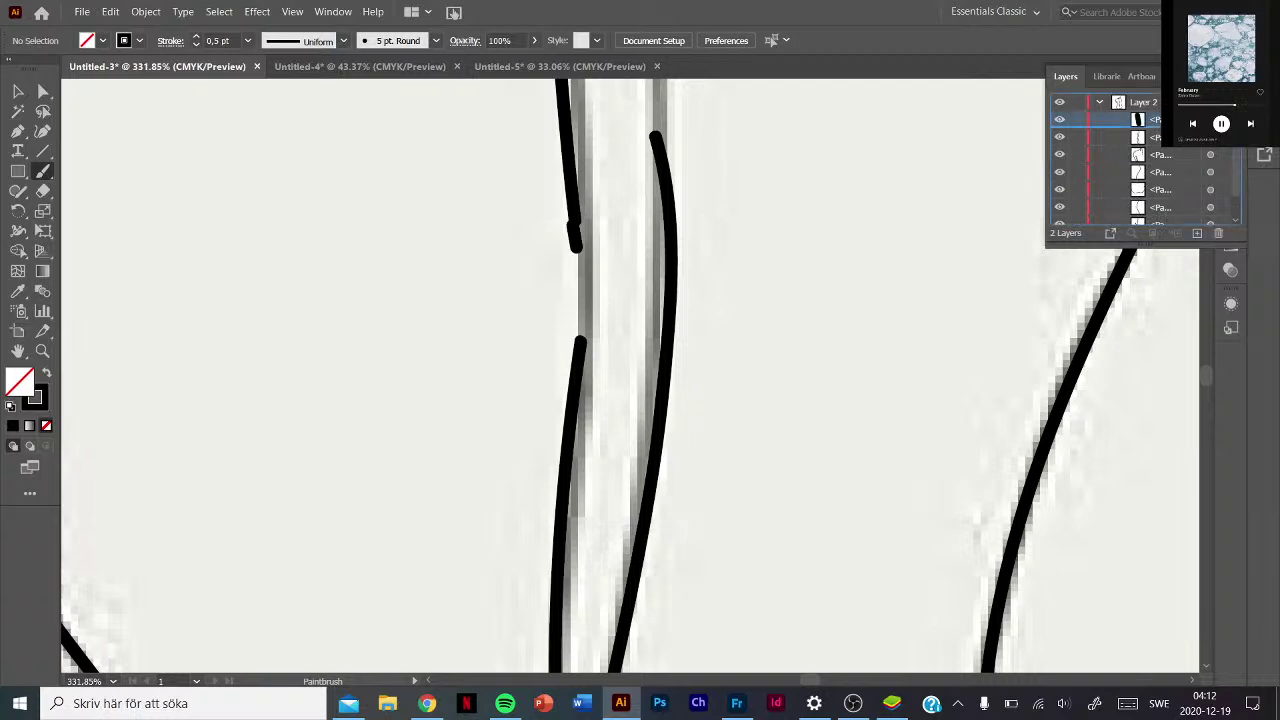
{"action": "left_click_drag", "start_coordinate": [1150, 119], "coordinate": [1211, 237]}
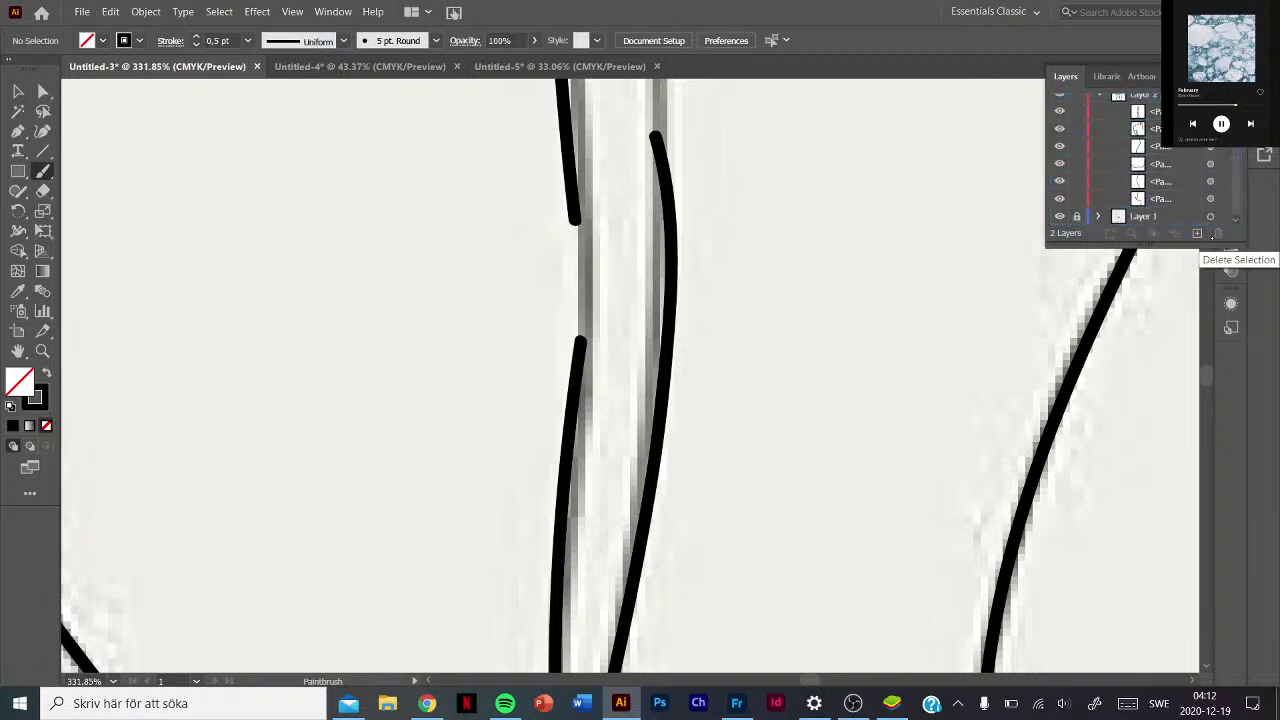
{"action": "left_click_drag", "start_coordinate": [577, 226], "coordinate": [583, 340]}
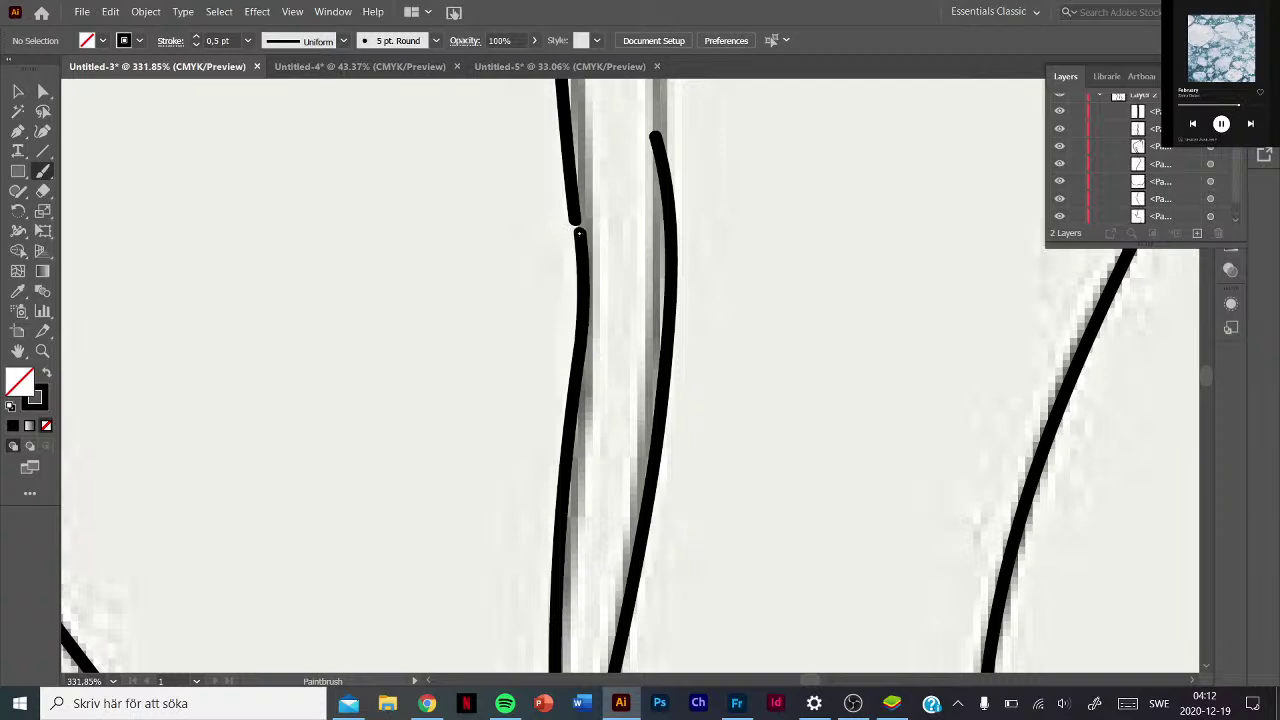
{"action": "left_click_drag", "start_coordinate": [578, 233], "coordinate": [575, 220]}
Paint a line up the spine that spirals around the head.
{"action": "scroll", "coordinate": [710, 290], "scroll_direction": "down", "scroll_amount": 2}
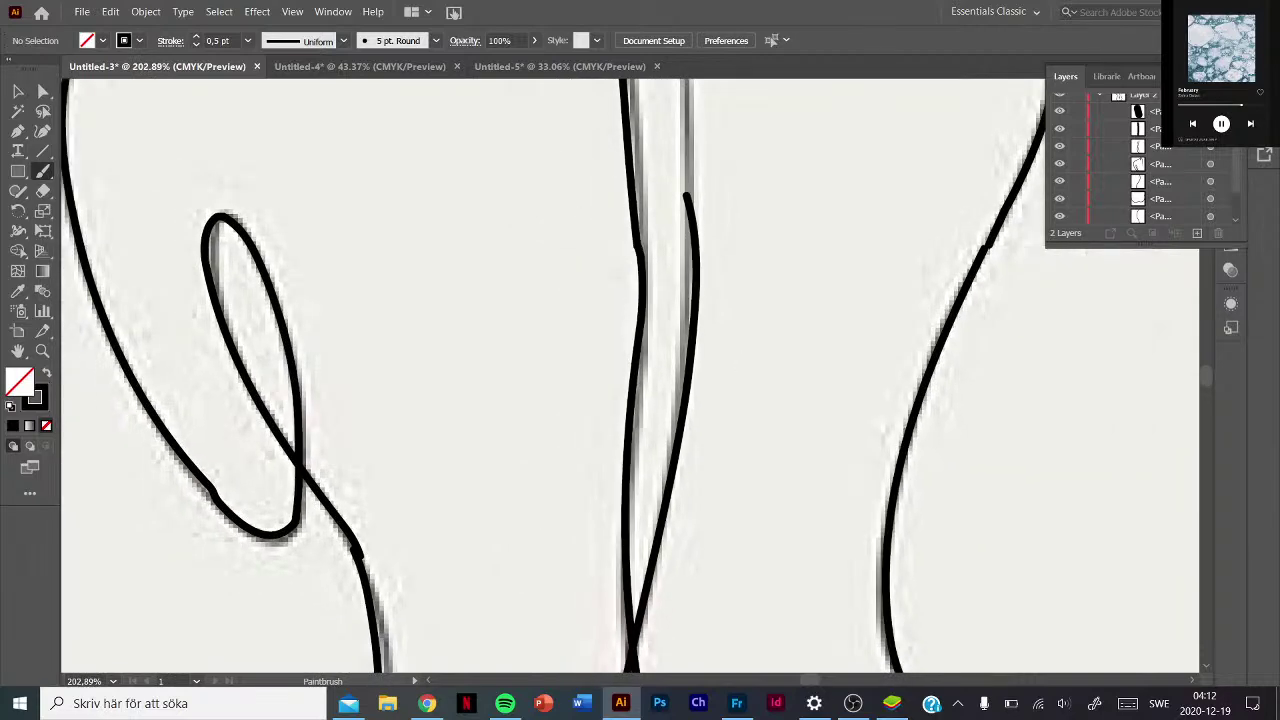
{"action": "scroll", "coordinate": [709, 436], "scroll_direction": "up", "scroll_amount": 3}
{"action": "scroll", "coordinate": [709, 436], "scroll_direction": "up", "scroll_amount": 2}
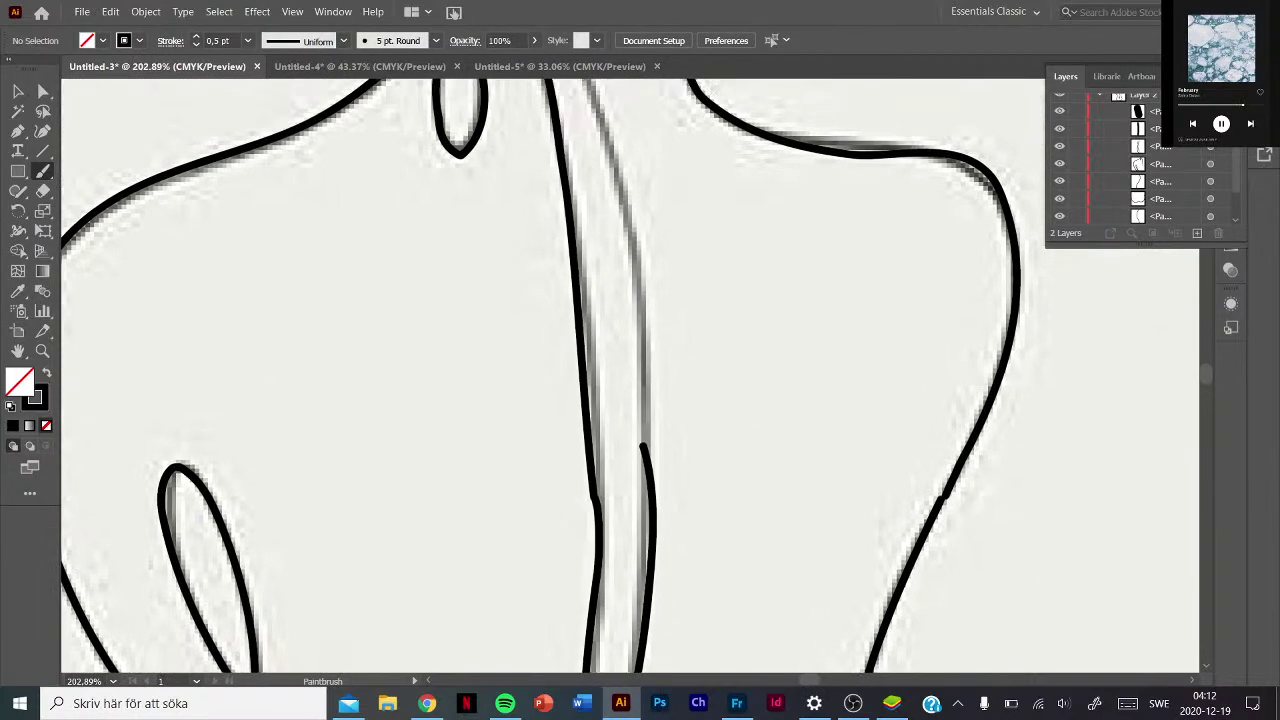
{"action": "scroll", "coordinate": [709, 436], "scroll_direction": "left", "scroll_amount": 3}
{"action": "scroll", "coordinate": [709, 436], "scroll_direction": "down", "scroll_amount": 3}
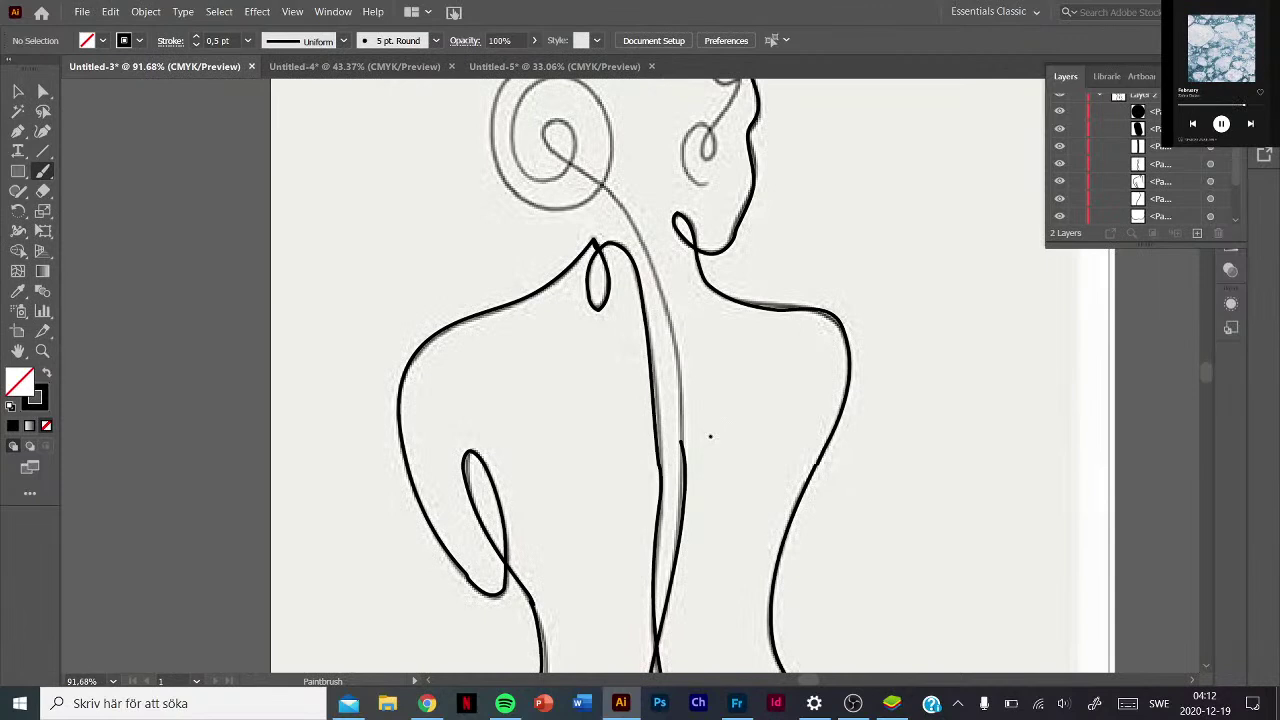
{"action": "left_click_drag", "start_coordinate": [684, 436], "coordinate": [603, 206]}
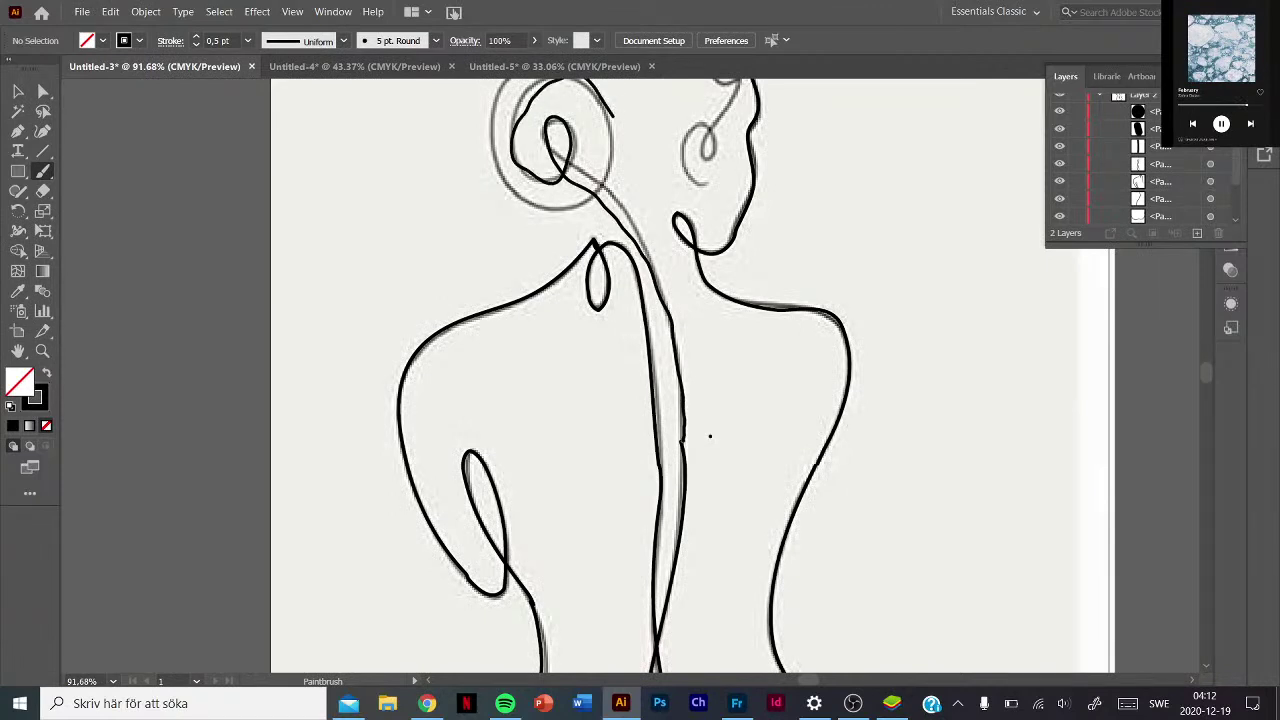
{"action": "left_click_drag", "start_coordinate": [603, 206], "coordinate": [508, 87]}
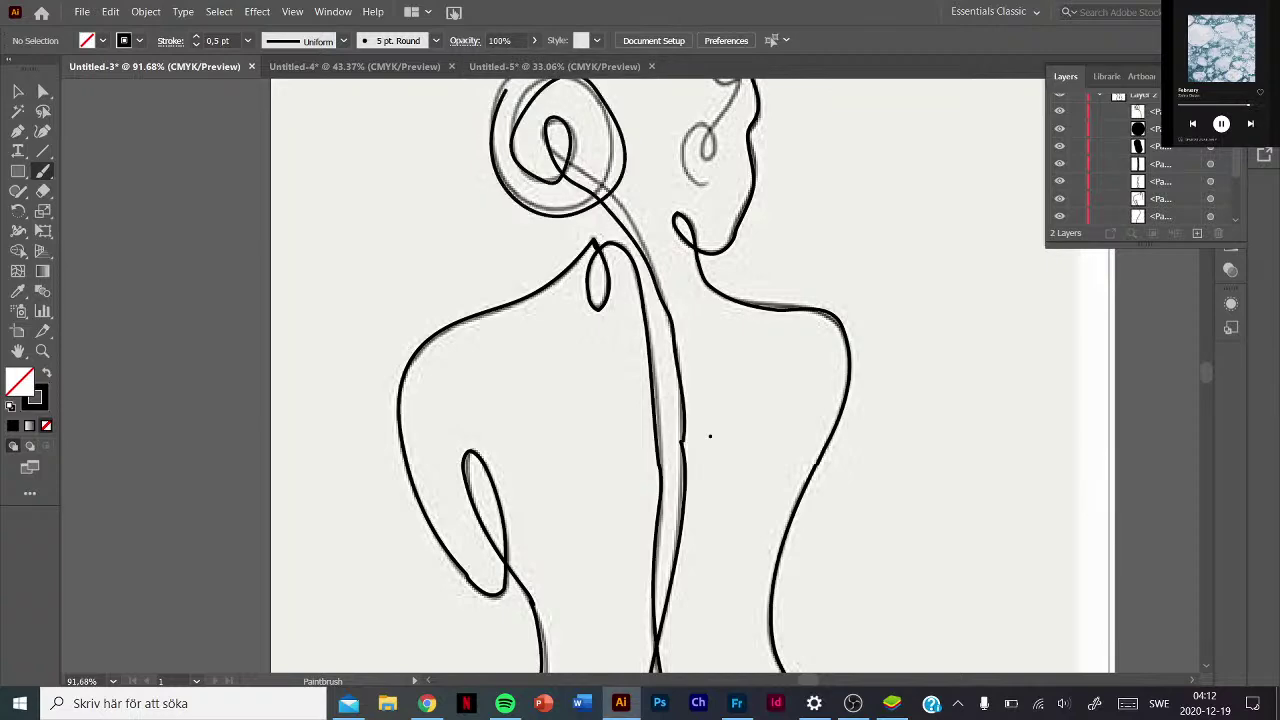
{"action": "scroll", "coordinate": [710, 436], "scroll_direction": "down", "scroll_amount": 5}
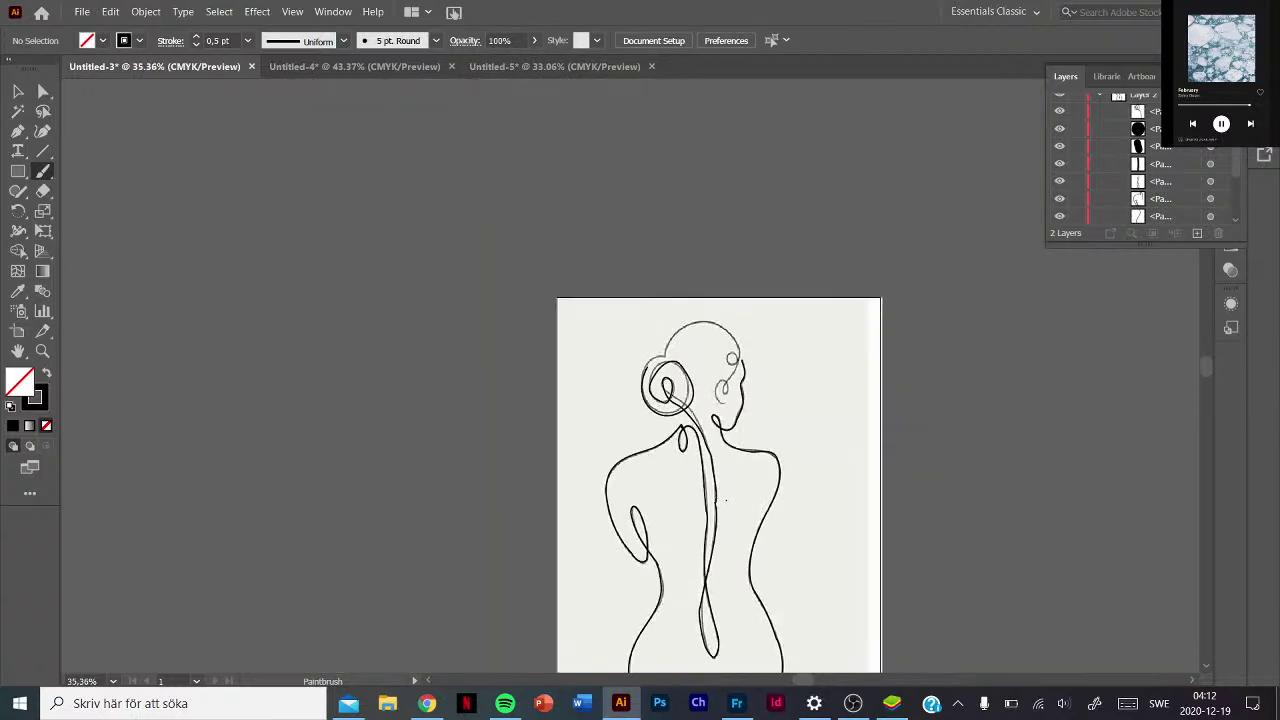
{"action": "scroll", "coordinate": [740, 400], "scroll_direction": "up", "scroll_amount": 6}
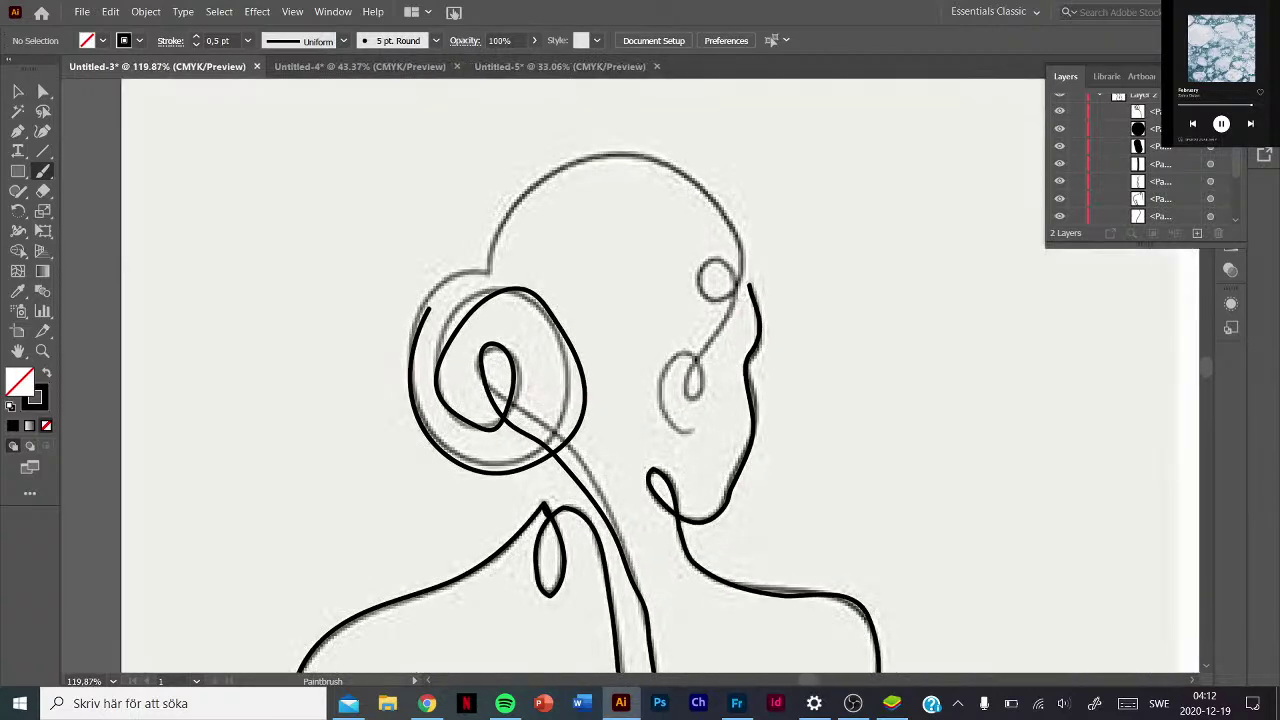
Undo the head spiral and erase part of the lower black spine line.
{"action": "key", "text": "v"}
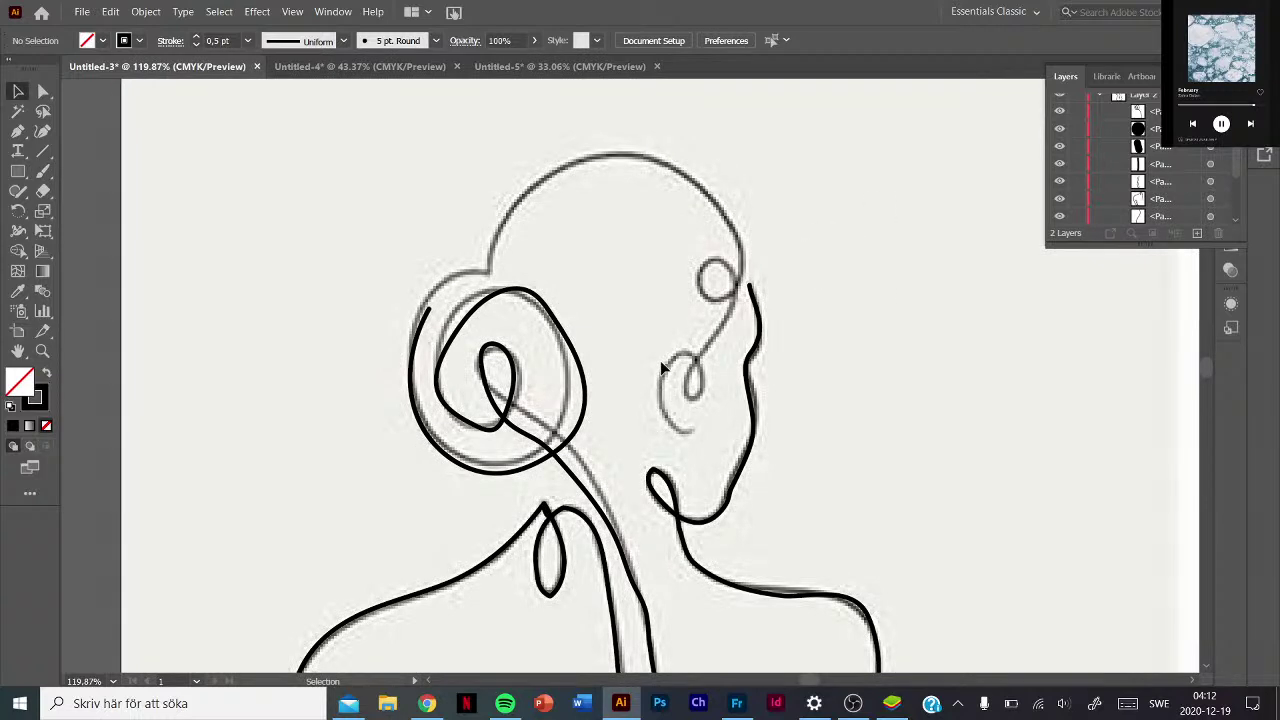
{"action": "left_click", "coordinate": [43, 190]}
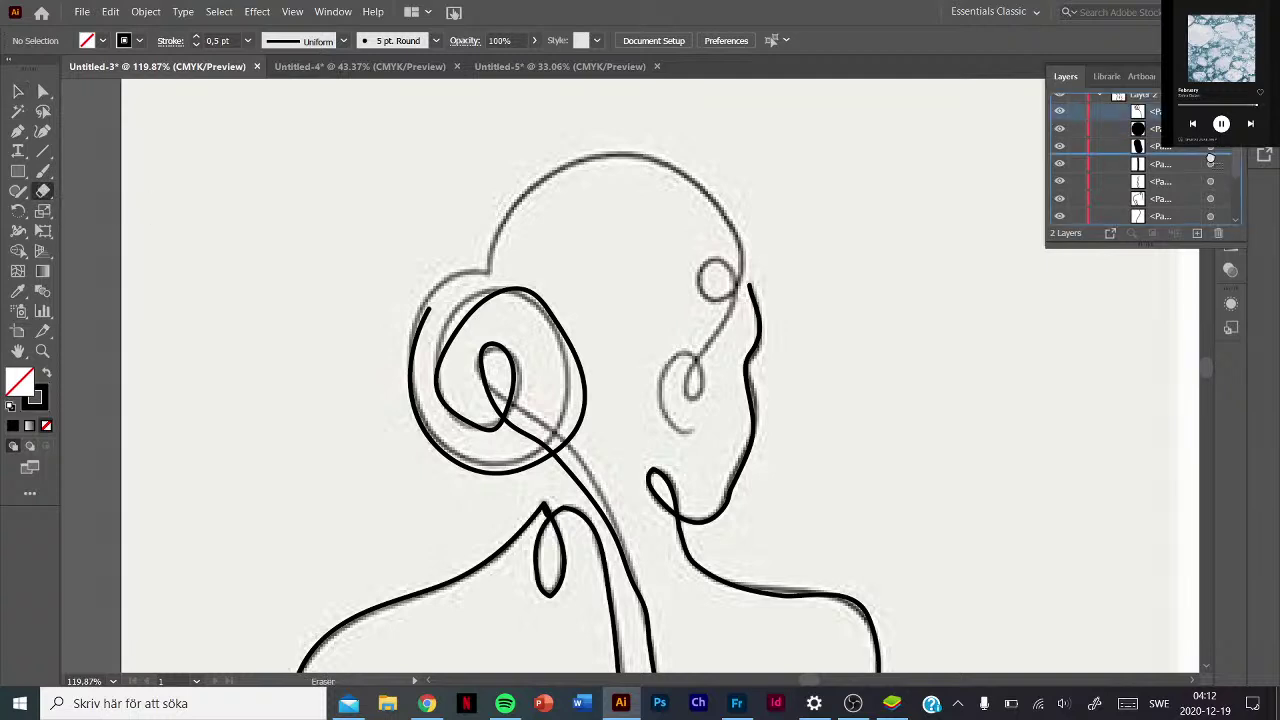
{"action": "scroll", "coordinate": [1134, 126], "scroll_direction": "down", "scroll_amount": 2}
{"action": "key", "text": "ctrl+z"}
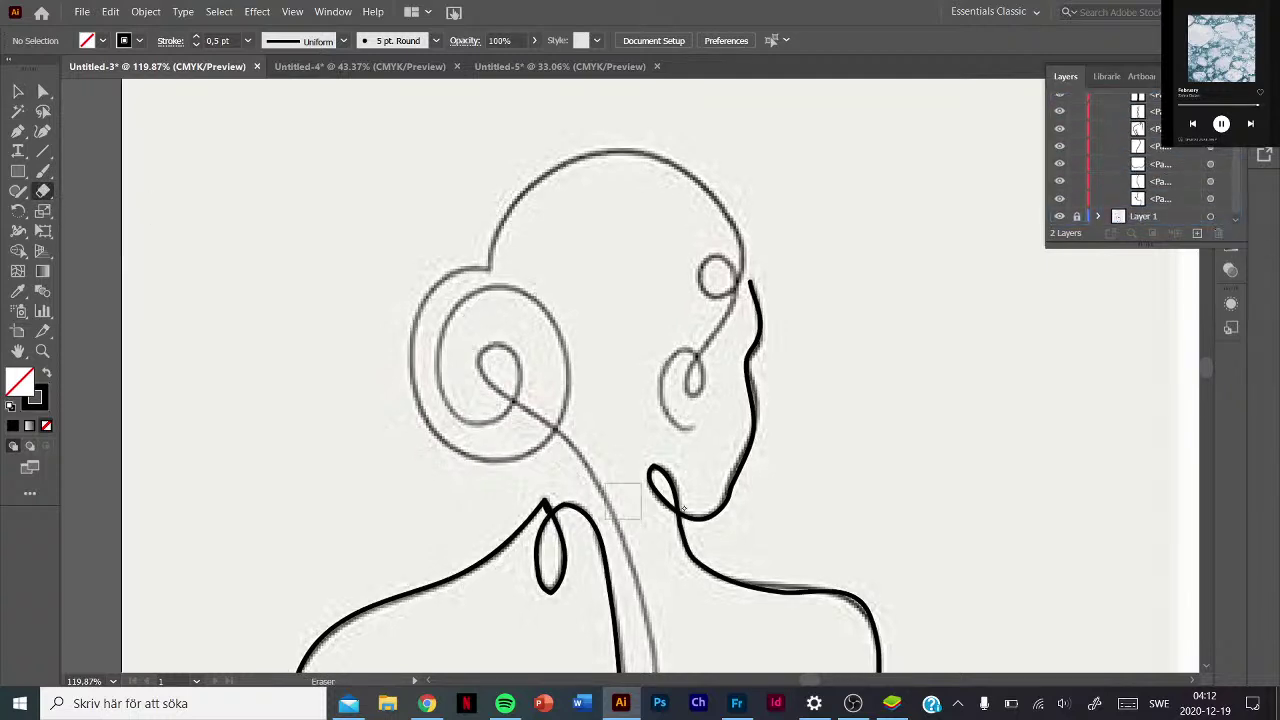
{"action": "scroll", "coordinate": [708, 418], "scroll_direction": "down", "scroll_amount": 3}
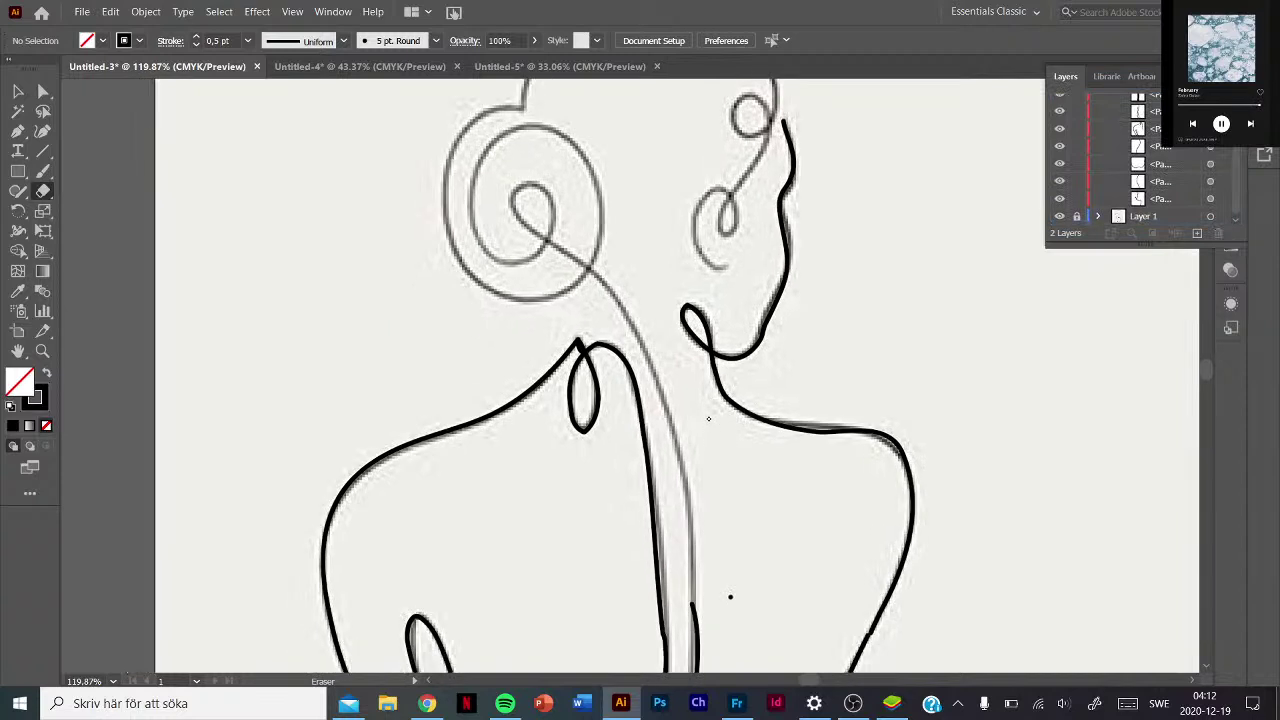
{"action": "scroll", "coordinate": [708, 418], "scroll_direction": "down", "scroll_amount": 3}
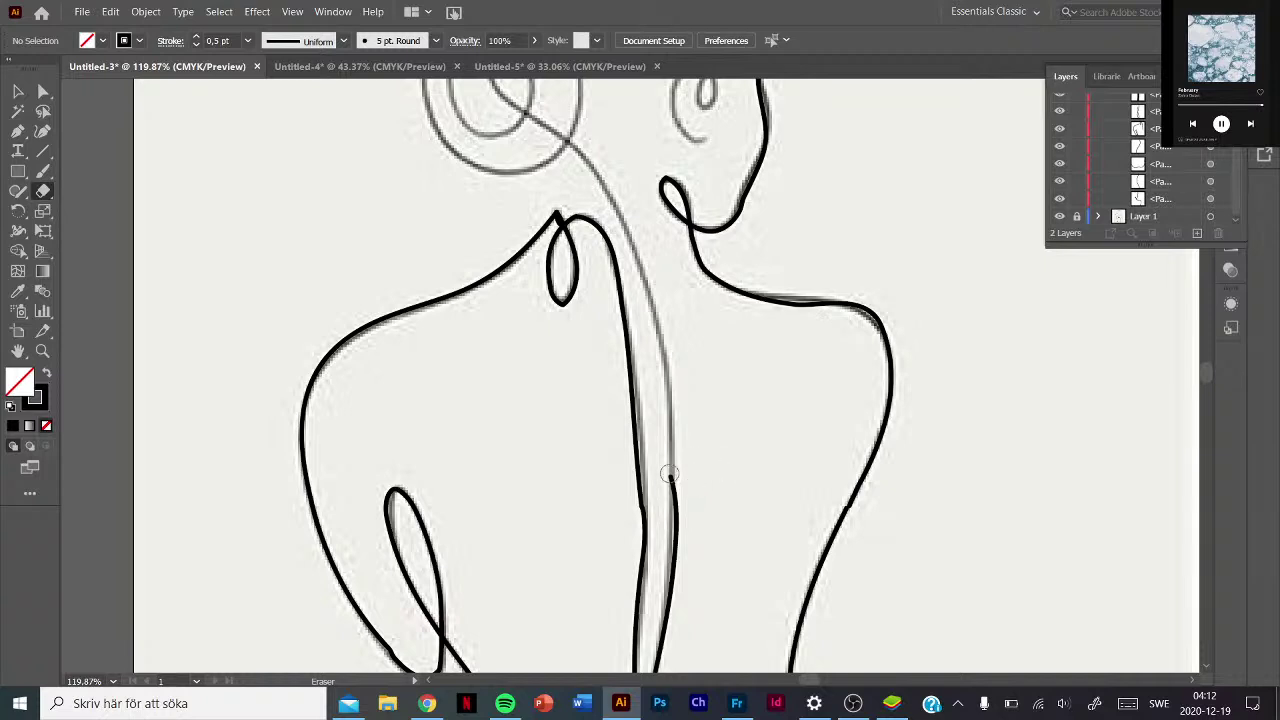
{"action": "mouse_move", "coordinate": [672, 470]}
{"action": "left_mouse_down"}
{"action": "mouse_move", "coordinate": [673, 568]}
{"action": "mouse_move", "coordinate": [640, 529]}
{"action": "mouse_move", "coordinate": [571, 378]}
{"action": "mouse_move", "coordinate": [589, 434]}
{"action": "mouse_move", "coordinate": [580, 457]}
{"action": "mouse_move", "coordinate": [563, 450]}
{"action": "mouse_move", "coordinate": [586, 423]}
{"action": "mouse_move", "coordinate": [594, 597]}
{"action": "mouse_move", "coordinate": [560, 630]}
{"action": "left_mouse_up"}
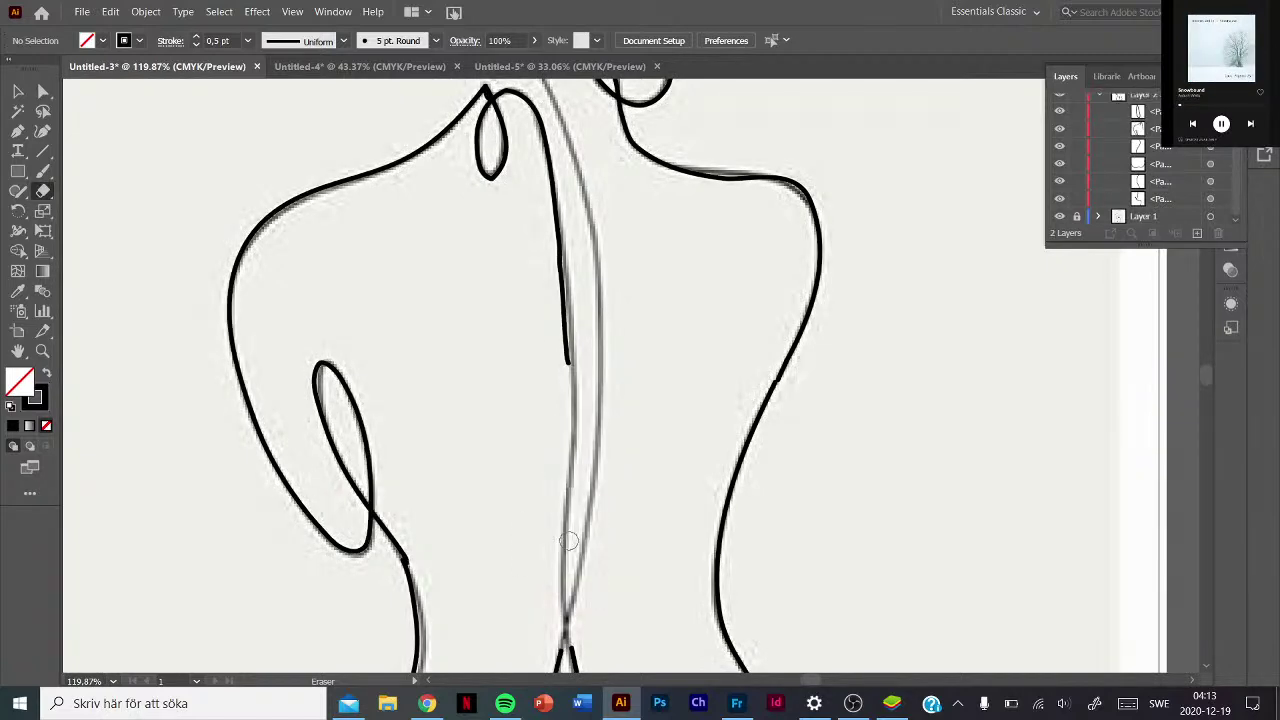
{"action": "scroll", "coordinate": [568, 541], "scroll_direction": "down", "scroll_amount": 3}
{"action": "scroll", "coordinate": [666, 404], "scroll_direction": "down", "scroll_amount": 1}
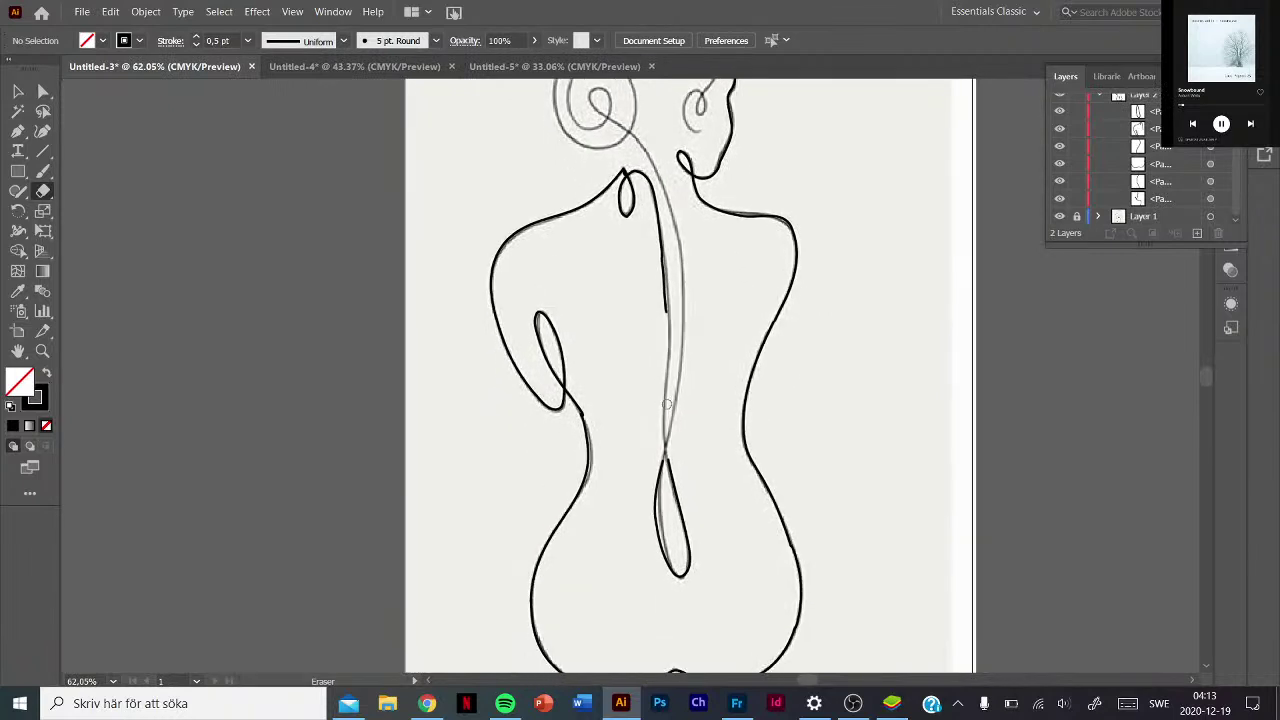
{"action": "mouse_move", "coordinate": [666, 446]}
{"action": "left_mouse_down"}
{"action": "mouse_move", "coordinate": [649, 503]}
{"action": "mouse_move", "coordinate": [676, 481]}
{"action": "mouse_move", "coordinate": [684, 570]}
{"action": "mouse_move", "coordinate": [663, 540]}
{"action": "mouse_move", "coordinate": [658, 566]}
{"action": "mouse_move", "coordinate": [656, 459]}
{"action": "left_mouse_up"}
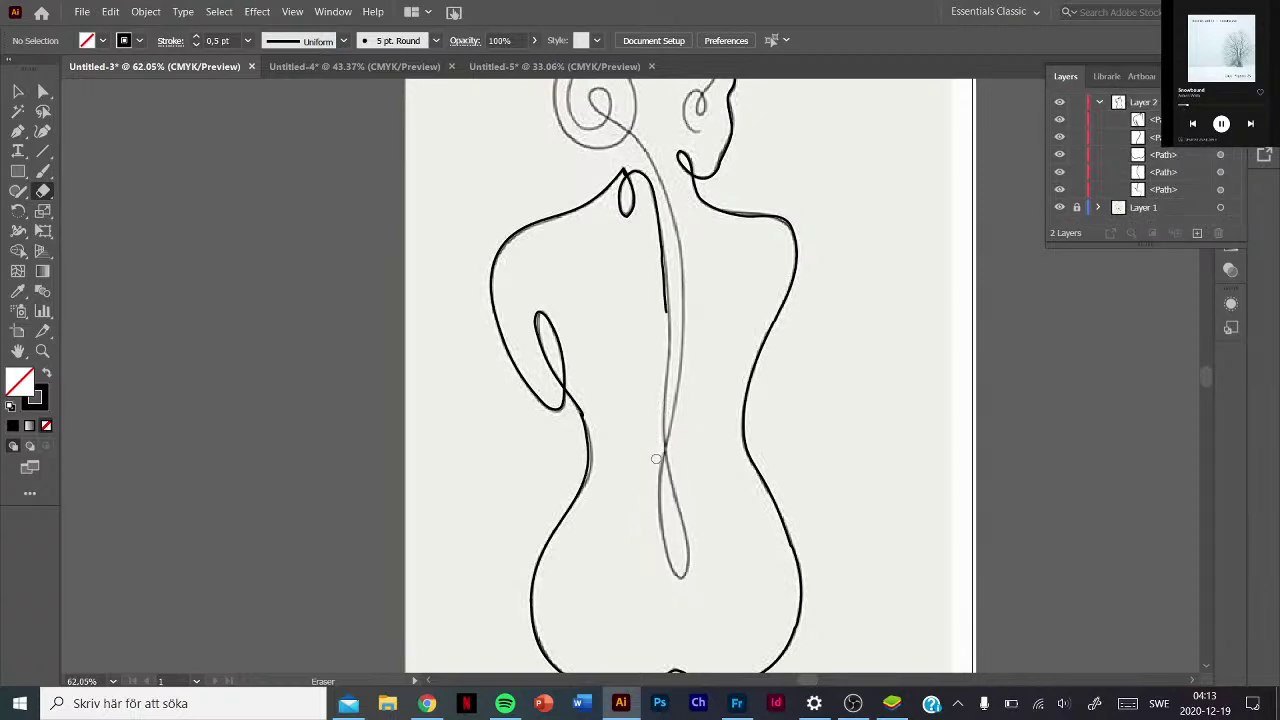
Shorten the black spine stroke to a stub below the neck.
{"action": "key", "text": "b"}
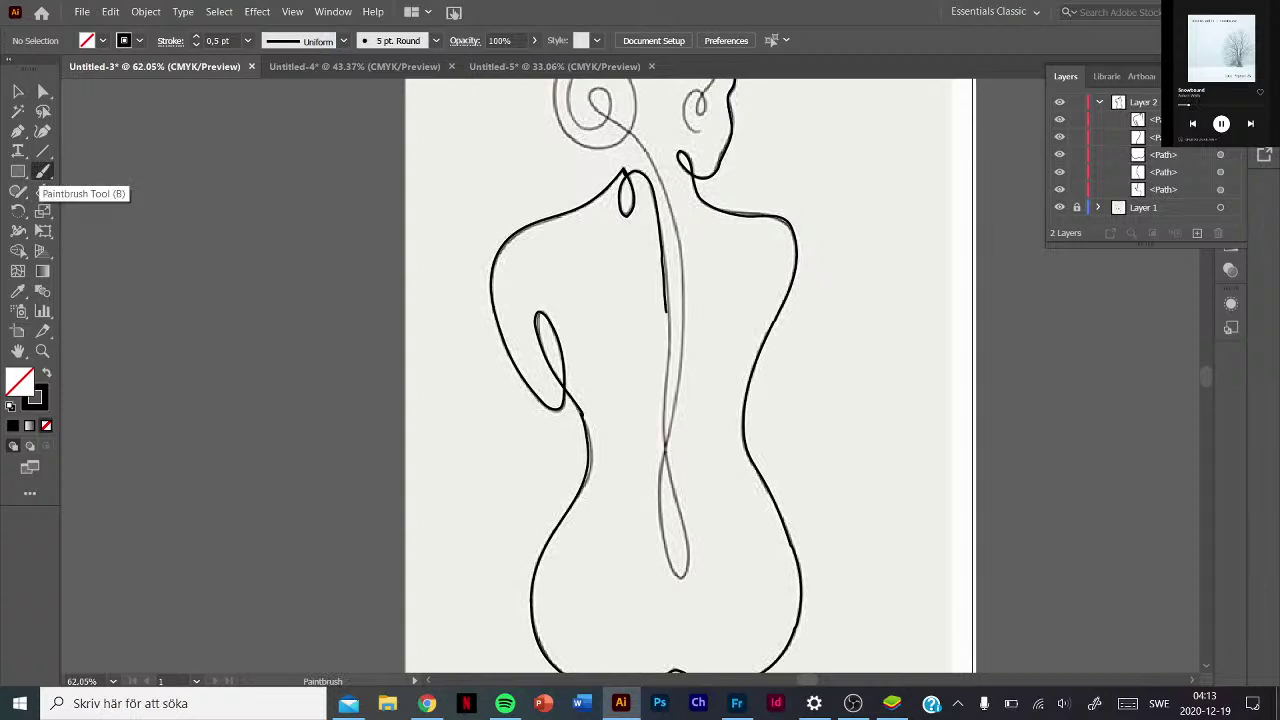
{"action": "scroll", "coordinate": [700, 310], "scroll_direction": "up", "scroll_amount": 4}
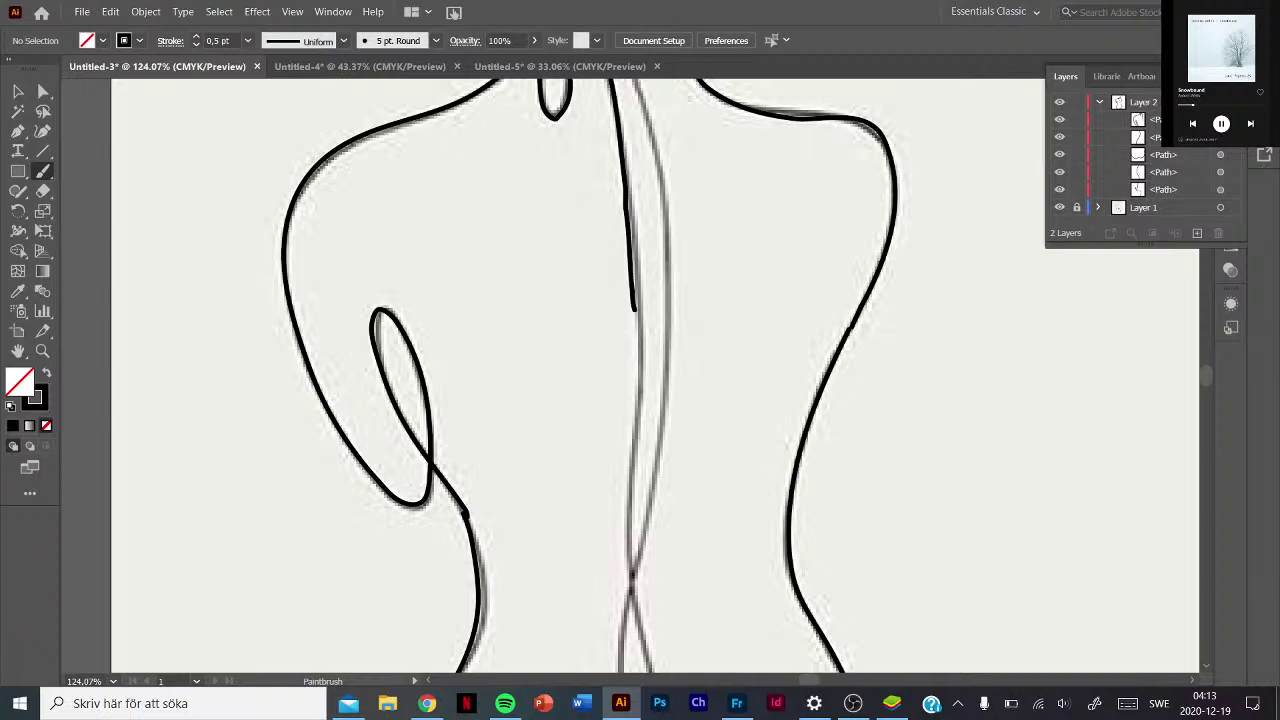
{"action": "key", "text": "shift+e"}
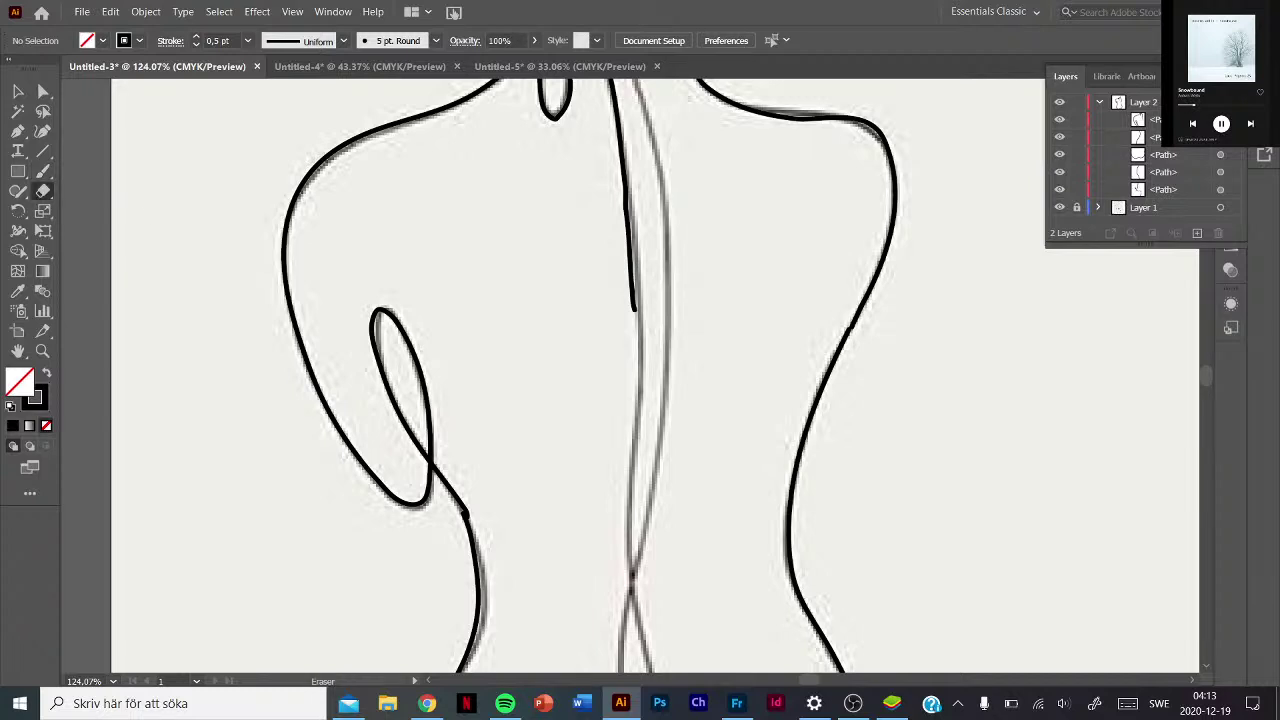
{"action": "left_click_drag", "start_coordinate": [634, 318], "coordinate": [620, 198]}
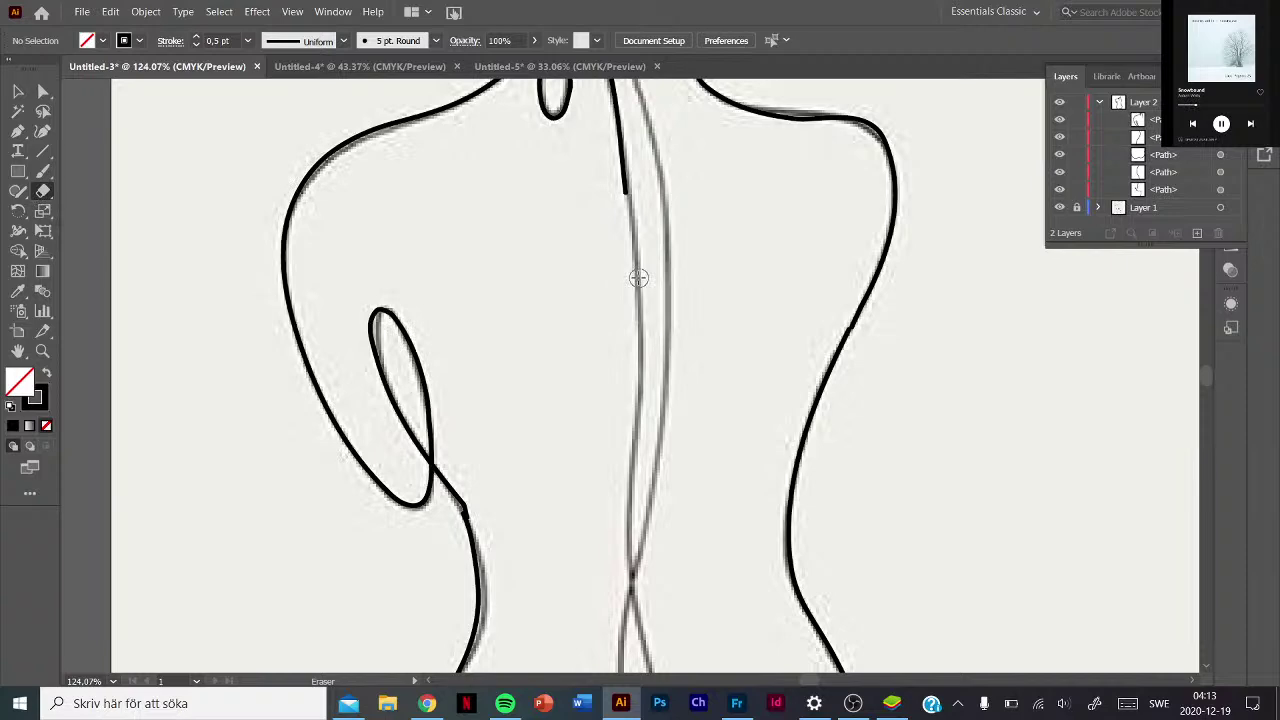
{"action": "key", "text": "b"}
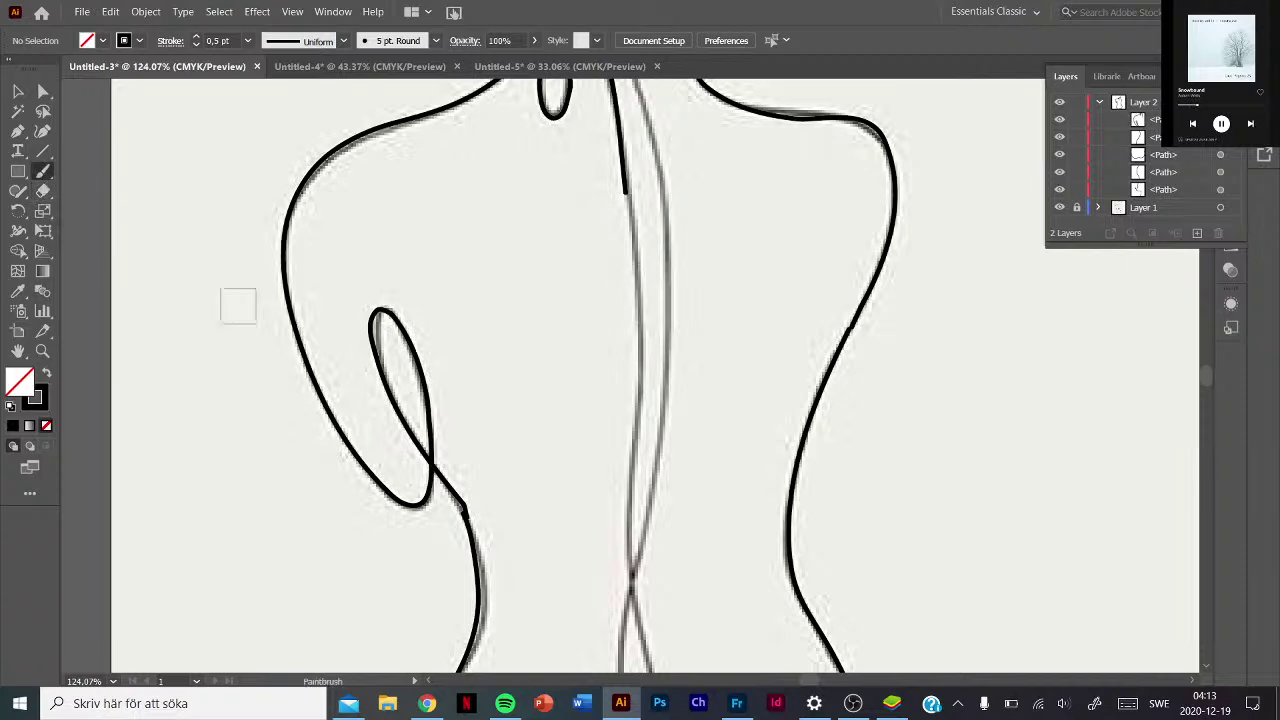
{"action": "key", "text": "ctrl+minus"}
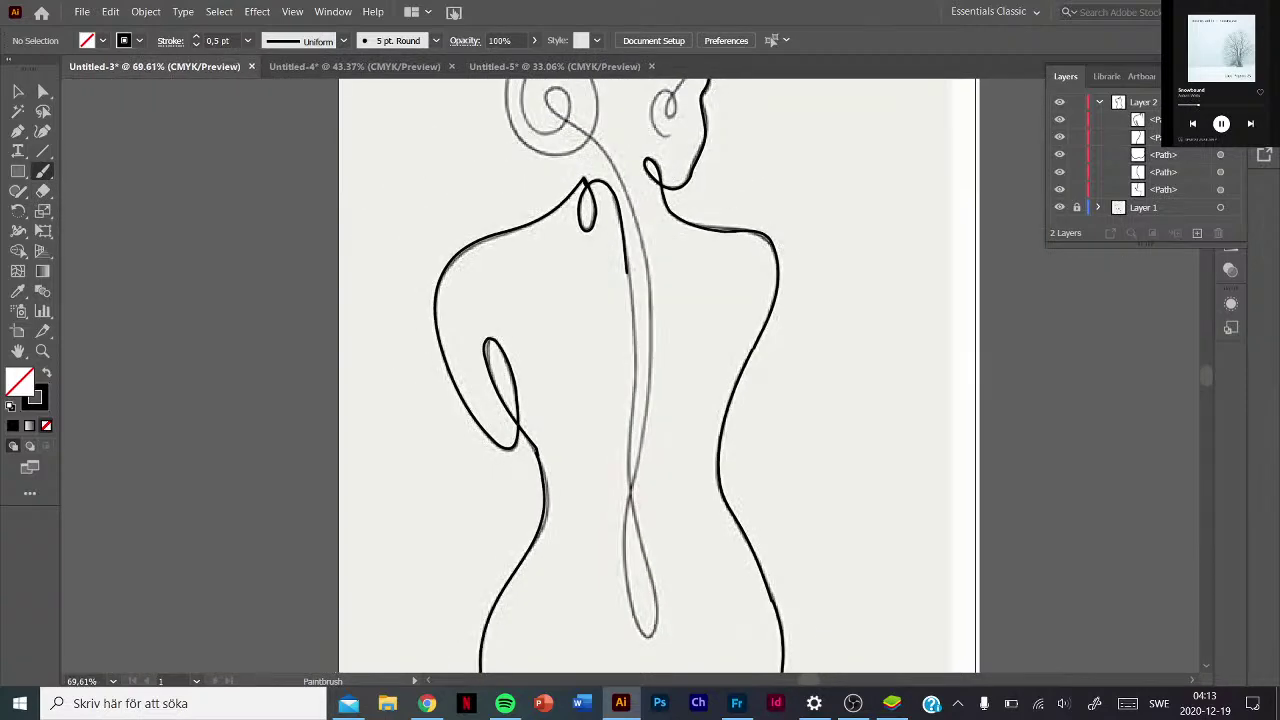
Extend the short spine stroke downward and erase part of it.
{"action": "key", "text": "ctrl+plus"}
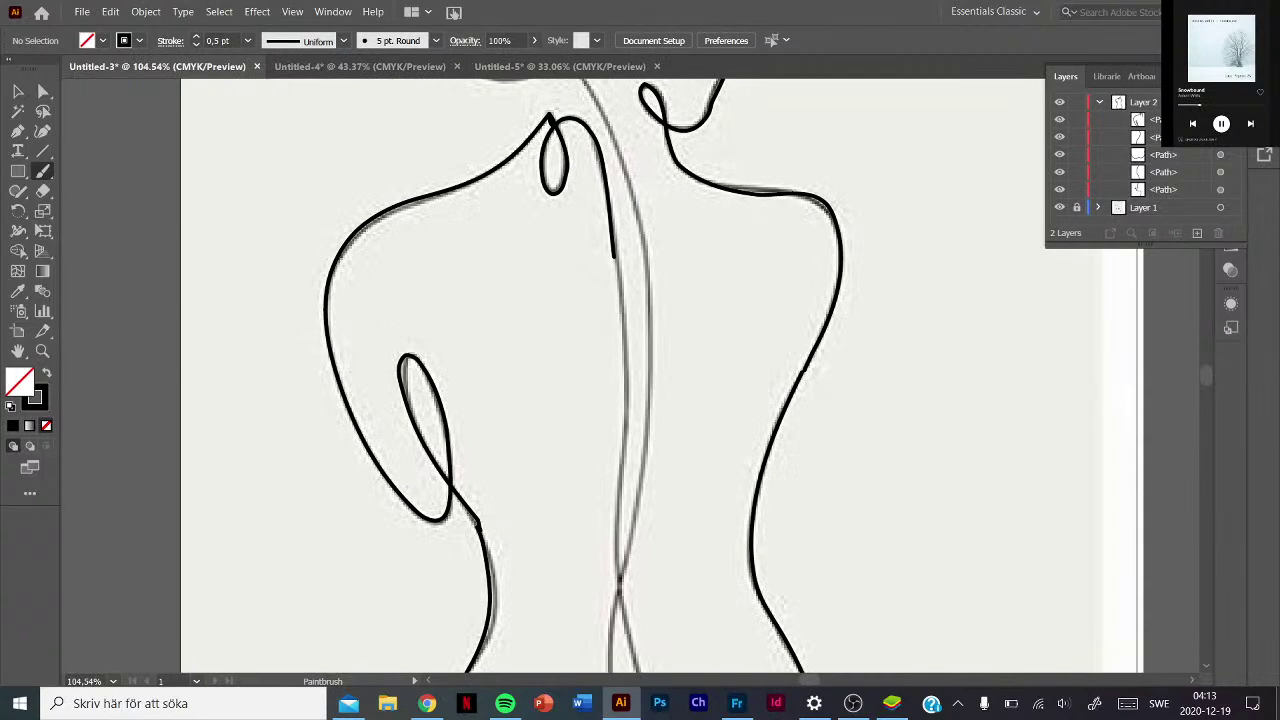
{"action": "left_click_drag", "start_coordinate": [613, 250], "coordinate": [620, 308]}
{"action": "left_click", "coordinate": [43, 191]}
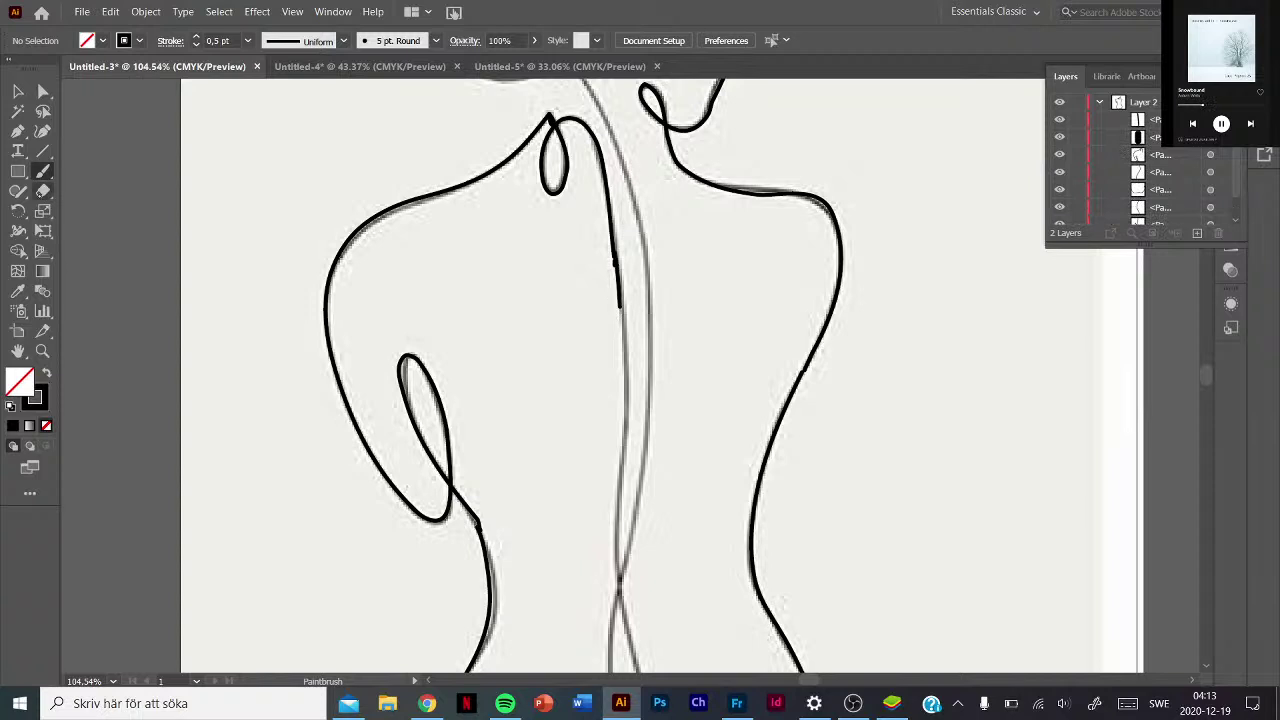
{"action": "left_click_drag", "start_coordinate": [619, 325], "coordinate": [610, 255]}
{"action": "key", "text": "b"}
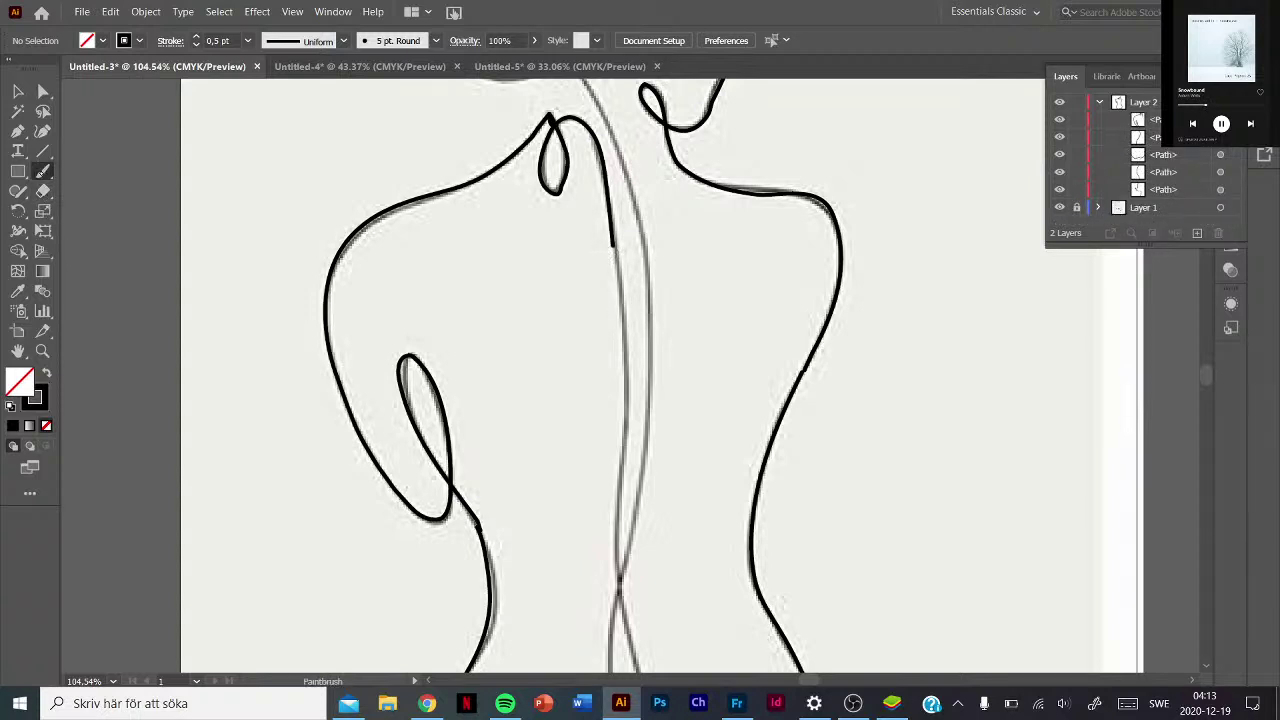
Trace the spine down the back and through its lower loop; Ctrl+W opens a save prompt for Untitled-3.
{"action": "left_click_drag", "start_coordinate": [612, 244], "coordinate": [620, 426]}
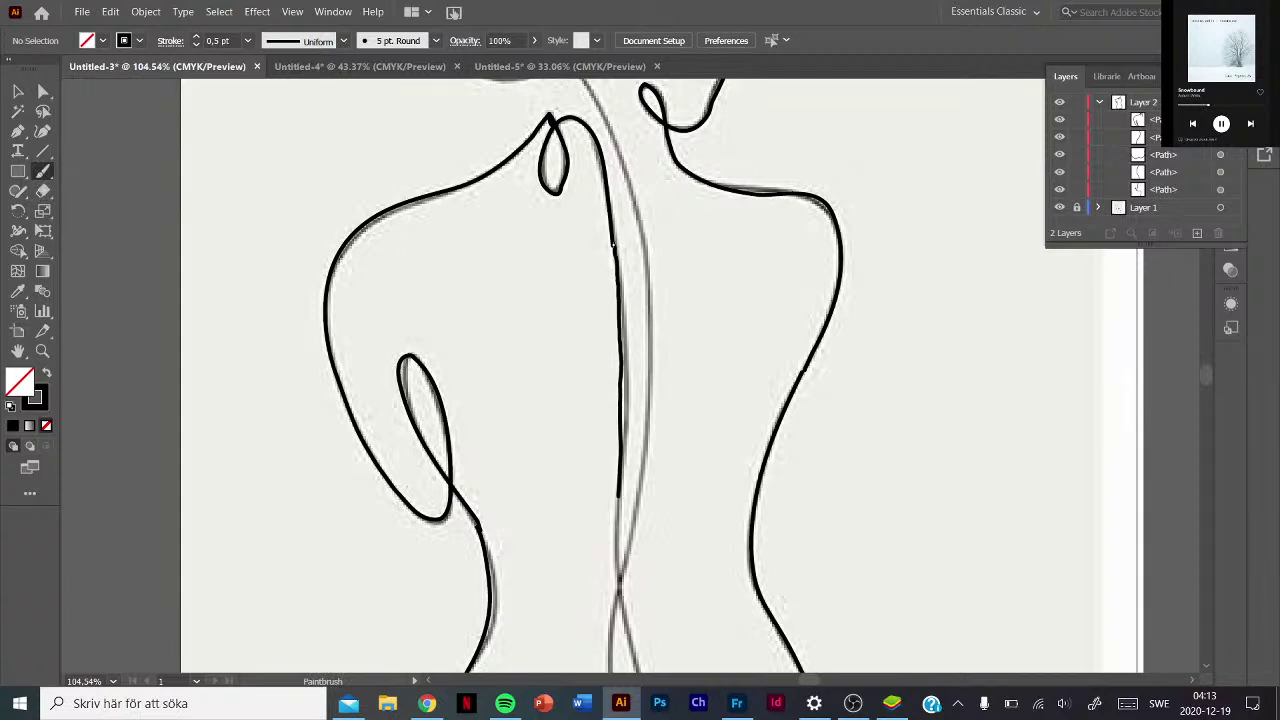
{"action": "left_click_drag", "start_coordinate": [620, 424], "coordinate": [616, 592]}
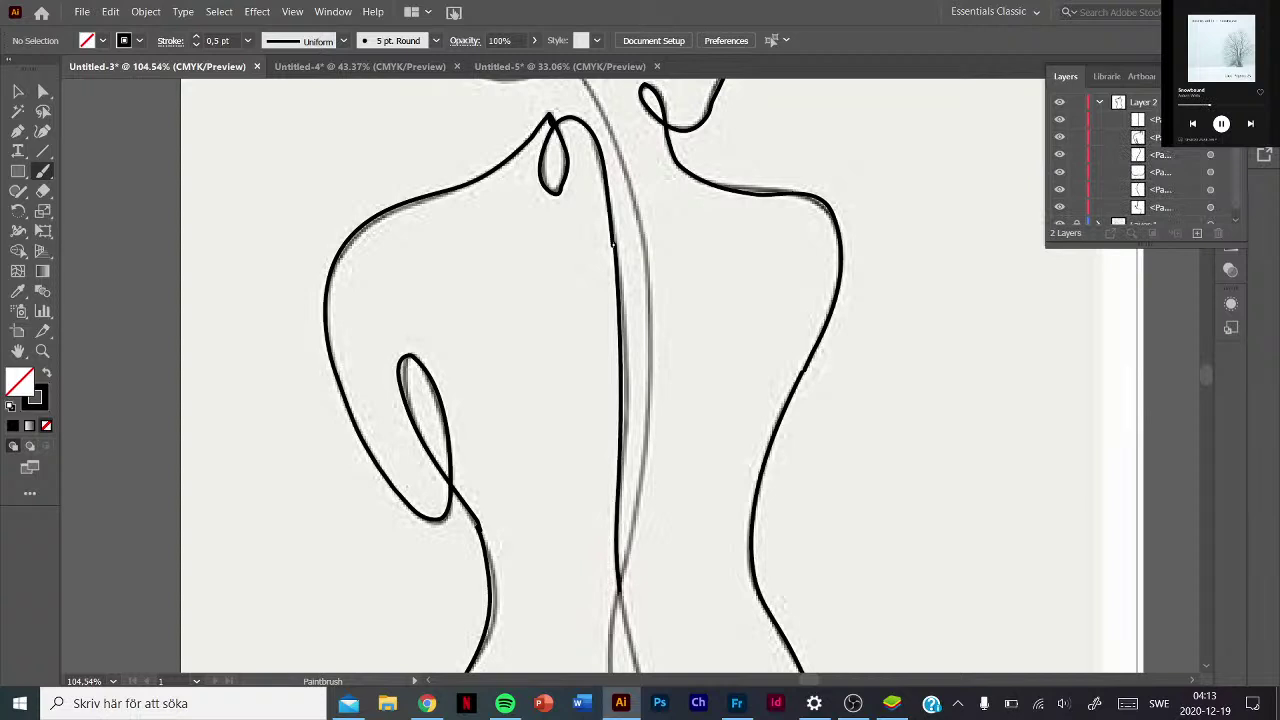
{"action": "scroll", "coordinate": [506, 371], "scroll_direction": "down", "scroll_amount": 3}
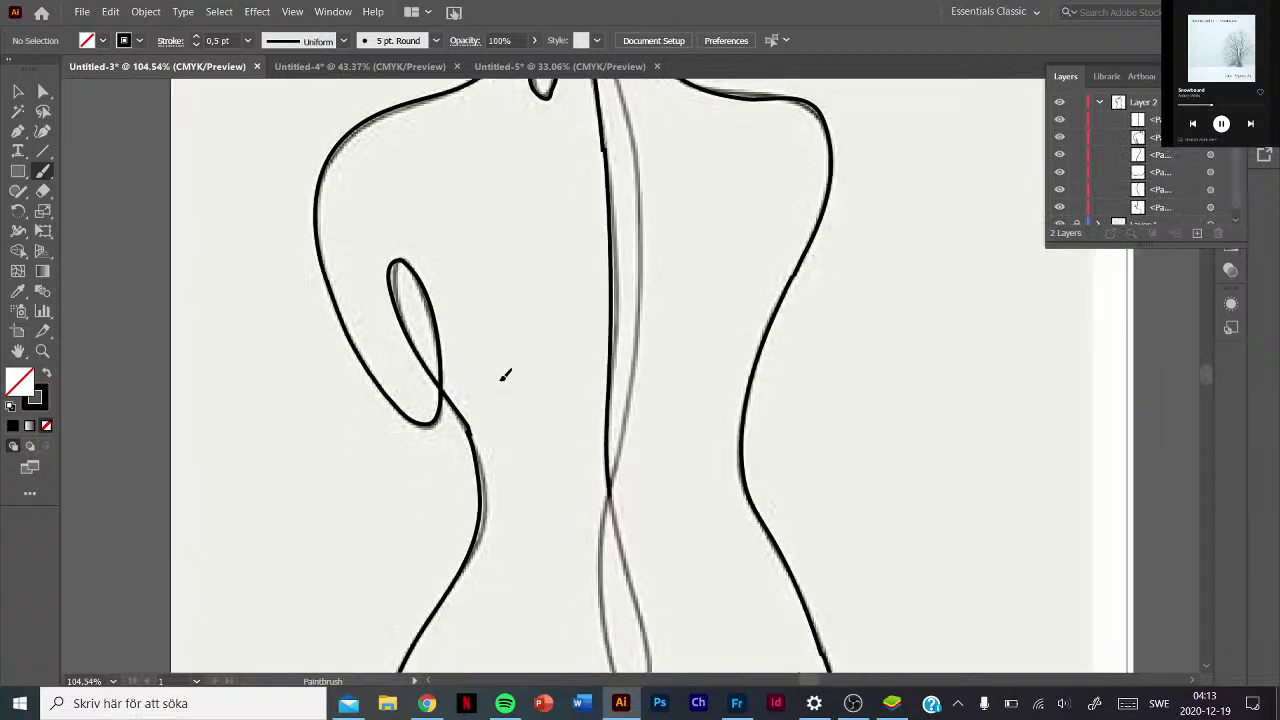
{"action": "scroll", "coordinate": [507, 323], "scroll_direction": "down", "scroll_amount": 2}
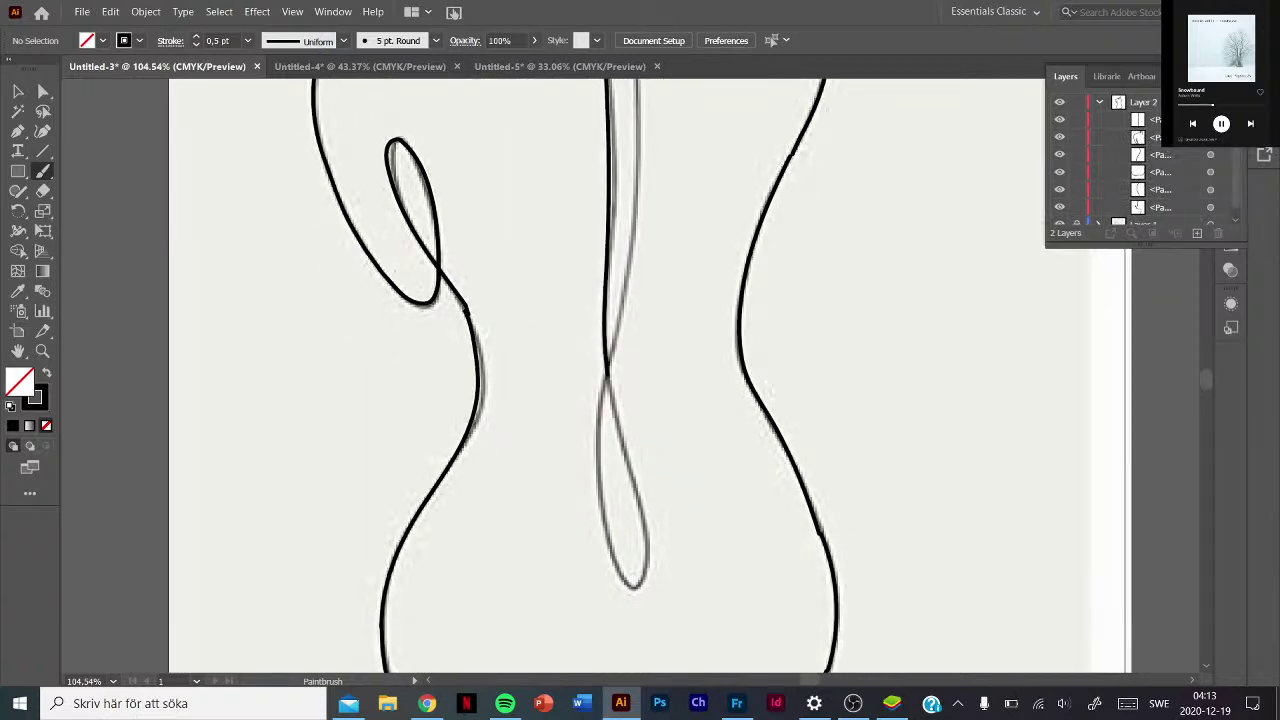
{"action": "mouse_move", "coordinate": [606, 382]}
{"action": "left_mouse_down"}
{"action": "mouse_move", "coordinate": [645, 538]}
{"action": "mouse_move", "coordinate": [636, 590]}
{"action": "mouse_move", "coordinate": [612, 566]}
{"action": "mouse_move", "coordinate": [597, 422]}
{"action": "mouse_move", "coordinate": [637, 92]}
{"action": "left_mouse_up"}
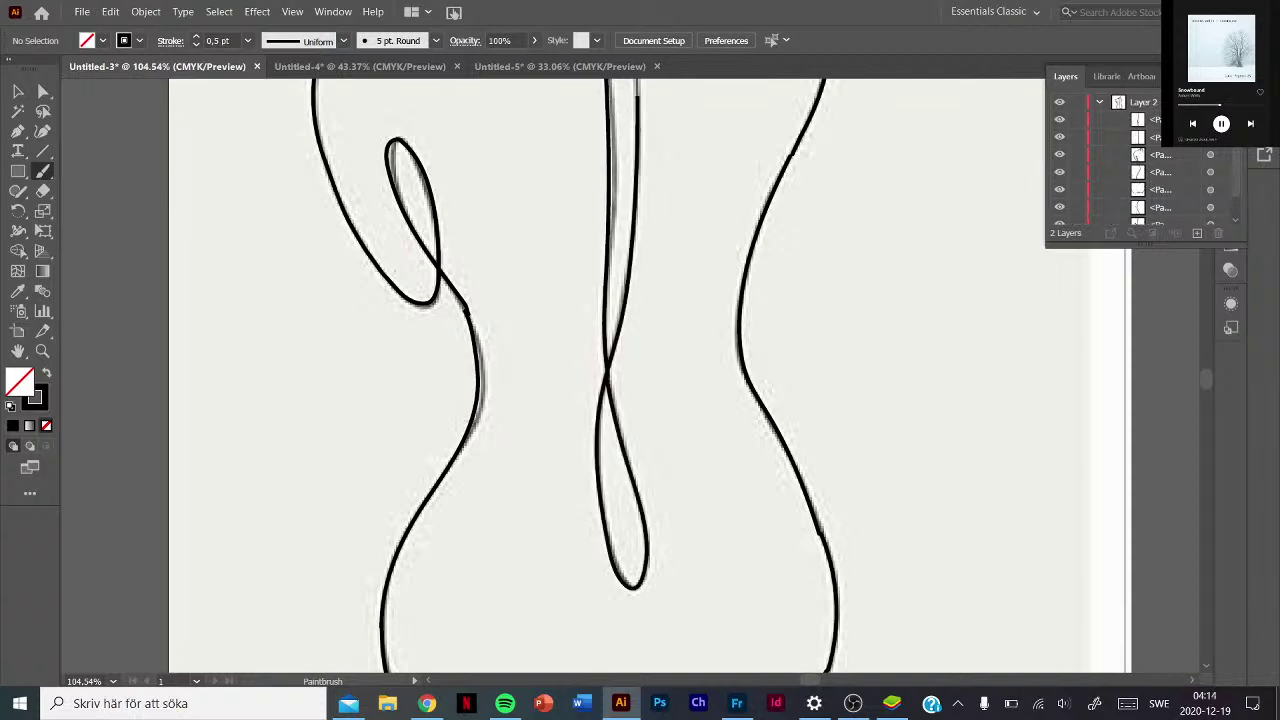
{"action": "key", "text": "ctrl+w"}
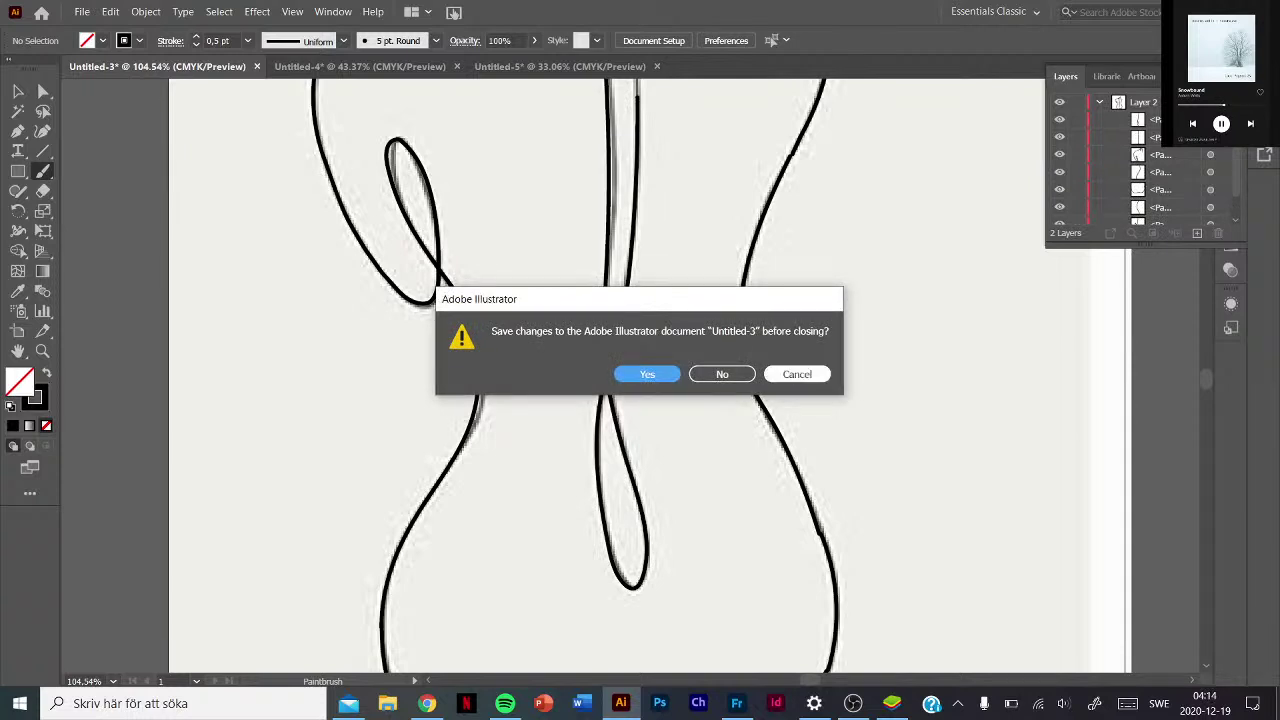
Cancel closing the document, then undo a stray vertical stroke beside the shoulder.
{"action": "left_click", "coordinate": [814, 376]}
{"action": "scroll", "coordinate": [816, 380], "scroll_direction": "up", "scroll_amount": 1}
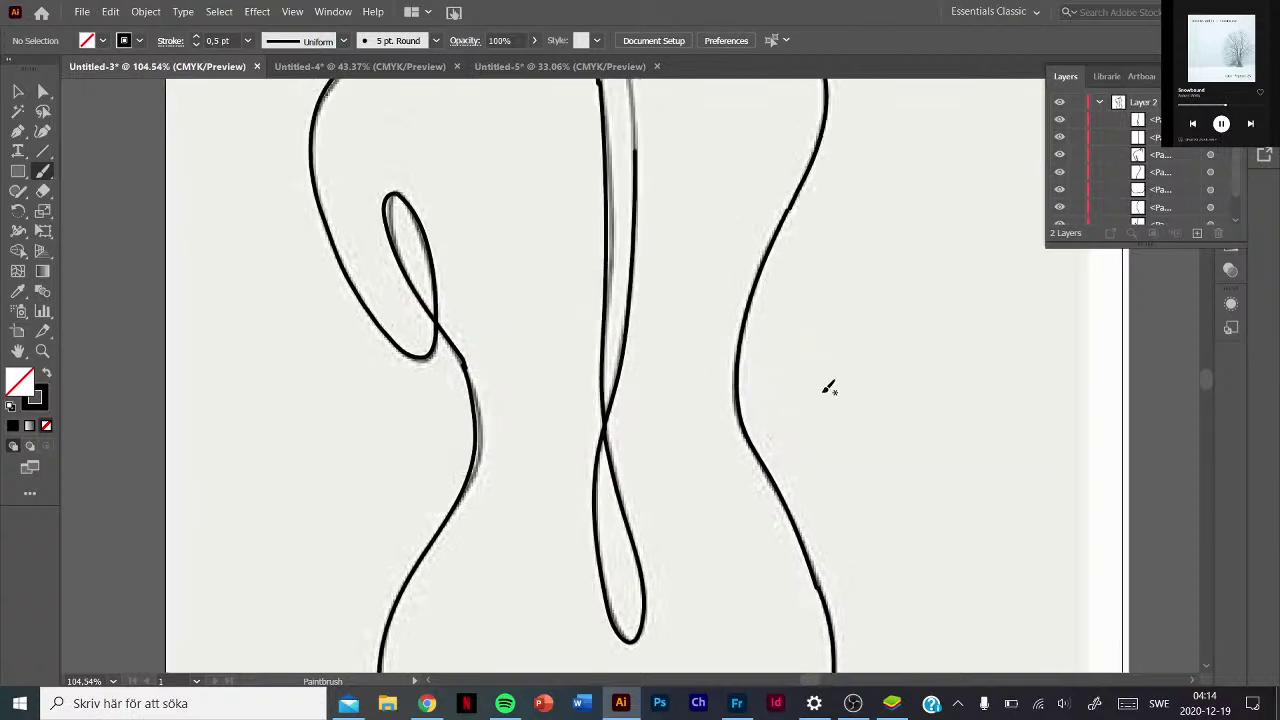
{"action": "scroll", "coordinate": [828, 386], "scroll_direction": "up", "scroll_amount": 4}
{"action": "mouse_move", "coordinate": [822, 198]}
{"action": "left_mouse_down"}
{"action": "mouse_move", "coordinate": [842, 276]}
{"action": "mouse_move", "coordinate": [840, 428]}
{"action": "left_mouse_up"}
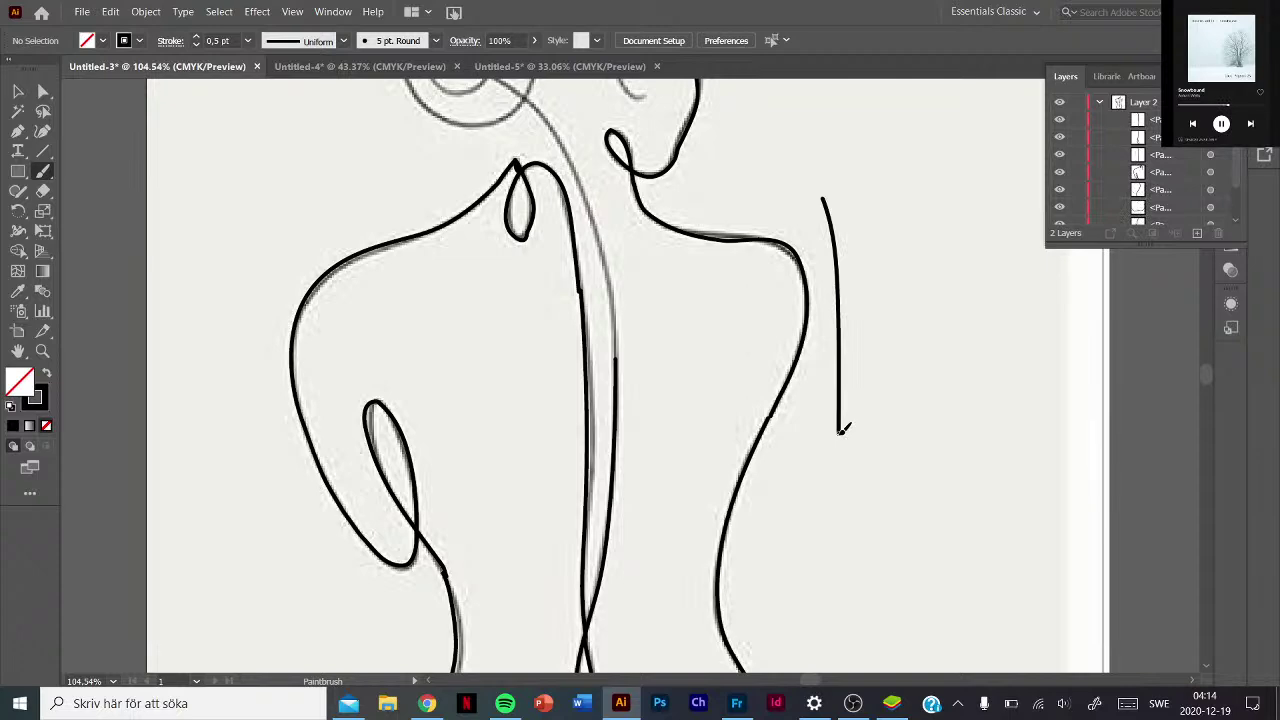
{"action": "key", "text": "ctrl+z"}
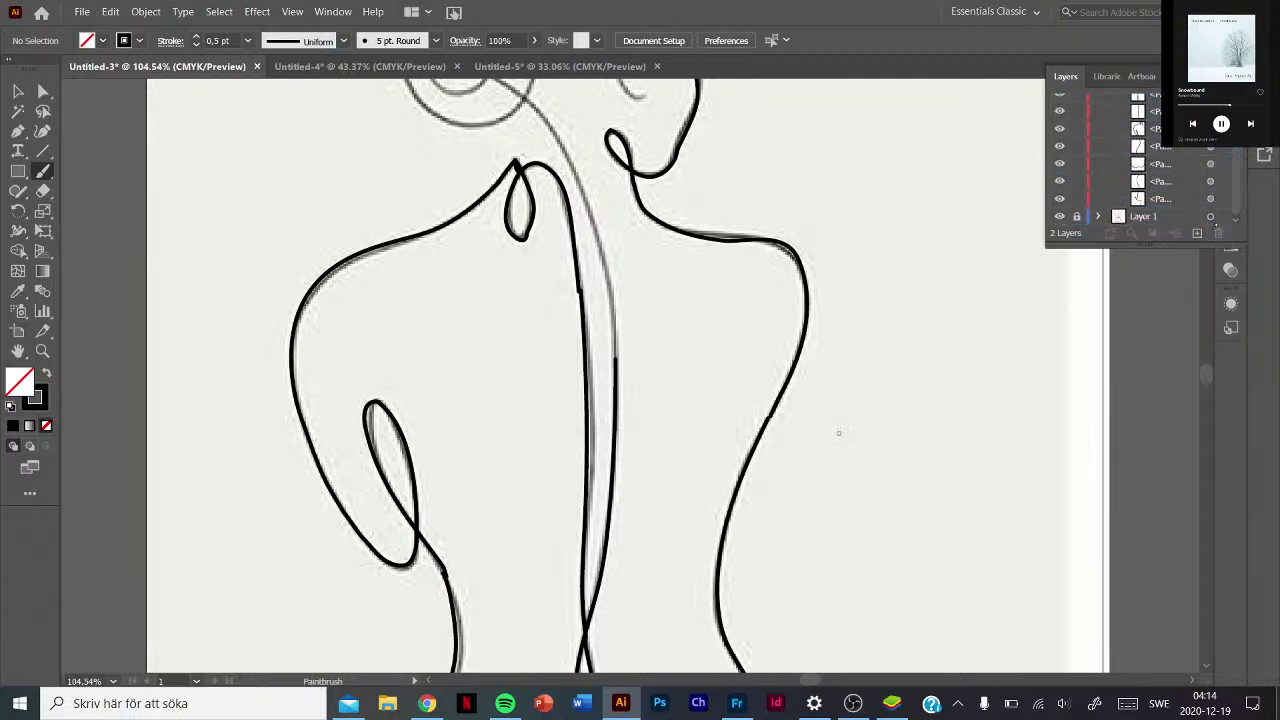
Trace the line up the neck, into the hair spiral and around the back of the head.
{"action": "scroll", "coordinate": [837, 429], "scroll_direction": "down", "scroll_amount": 3}
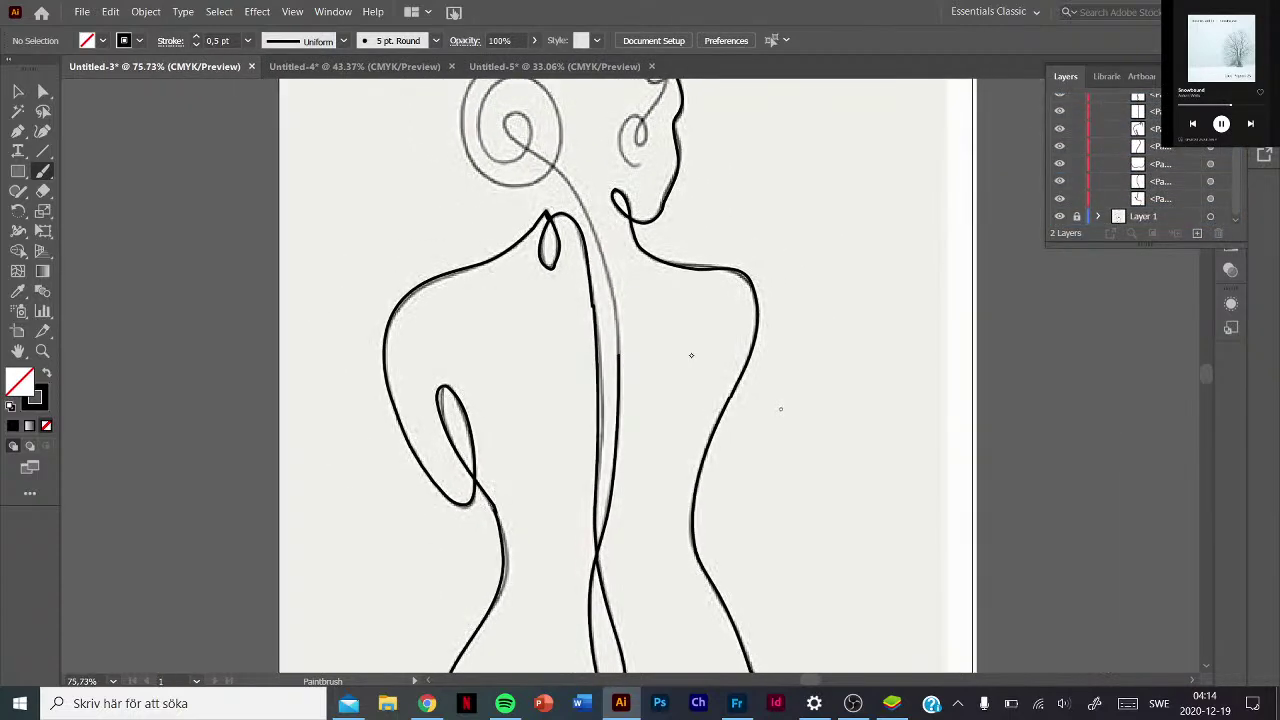
{"action": "scroll", "coordinate": [691, 355], "scroll_direction": "up", "scroll_amount": 1}
{"action": "scroll", "coordinate": [748, 309], "scroll_direction": "up", "scroll_amount": 2}
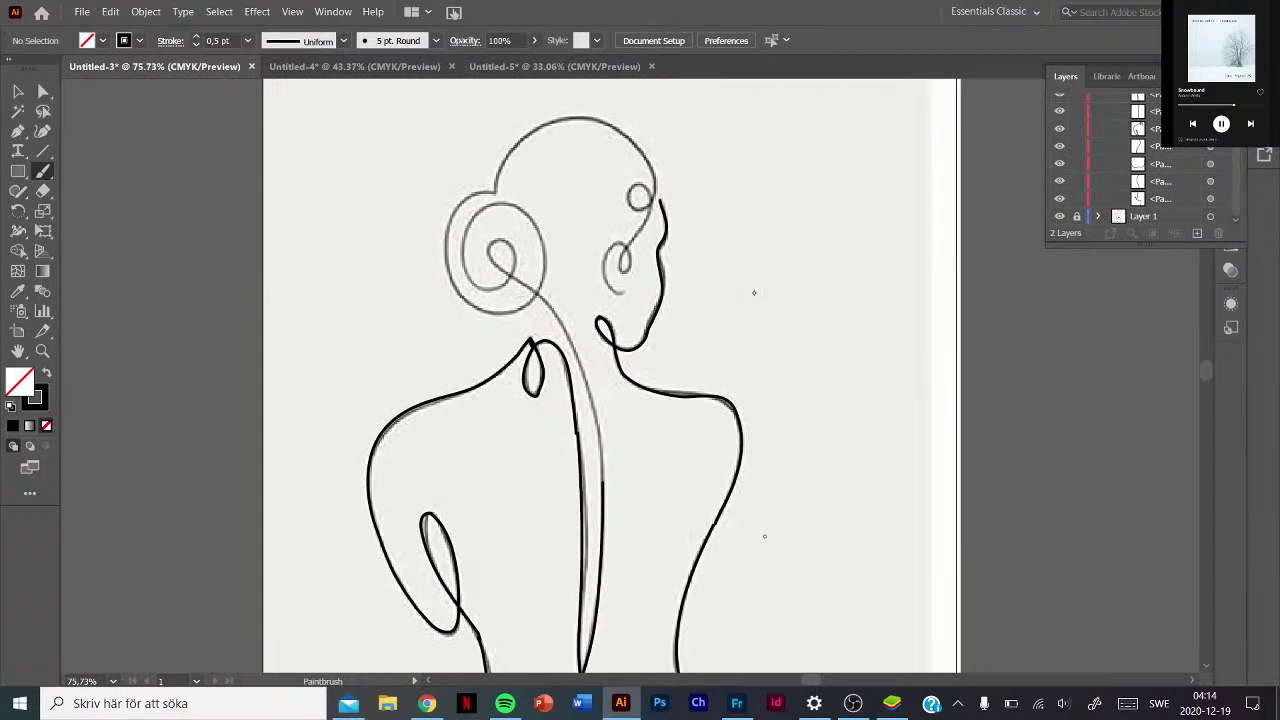
{"action": "scroll", "coordinate": [629, 318], "scroll_direction": "up", "scroll_amount": 4}
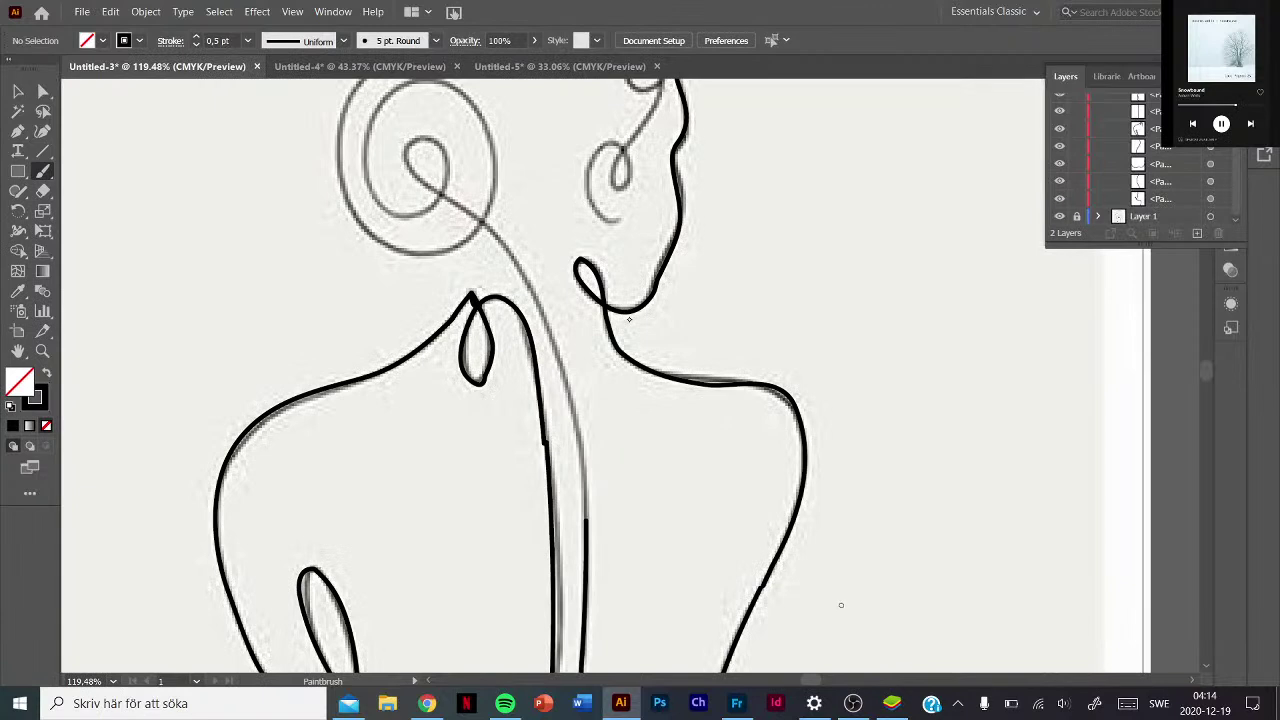
{"action": "mouse_move", "coordinate": [585, 490]}
{"action": "left_mouse_down"}
{"action": "mouse_move", "coordinate": [546, 322]}
{"action": "mouse_move", "coordinate": [492, 232]}
{"action": "left_mouse_up"}
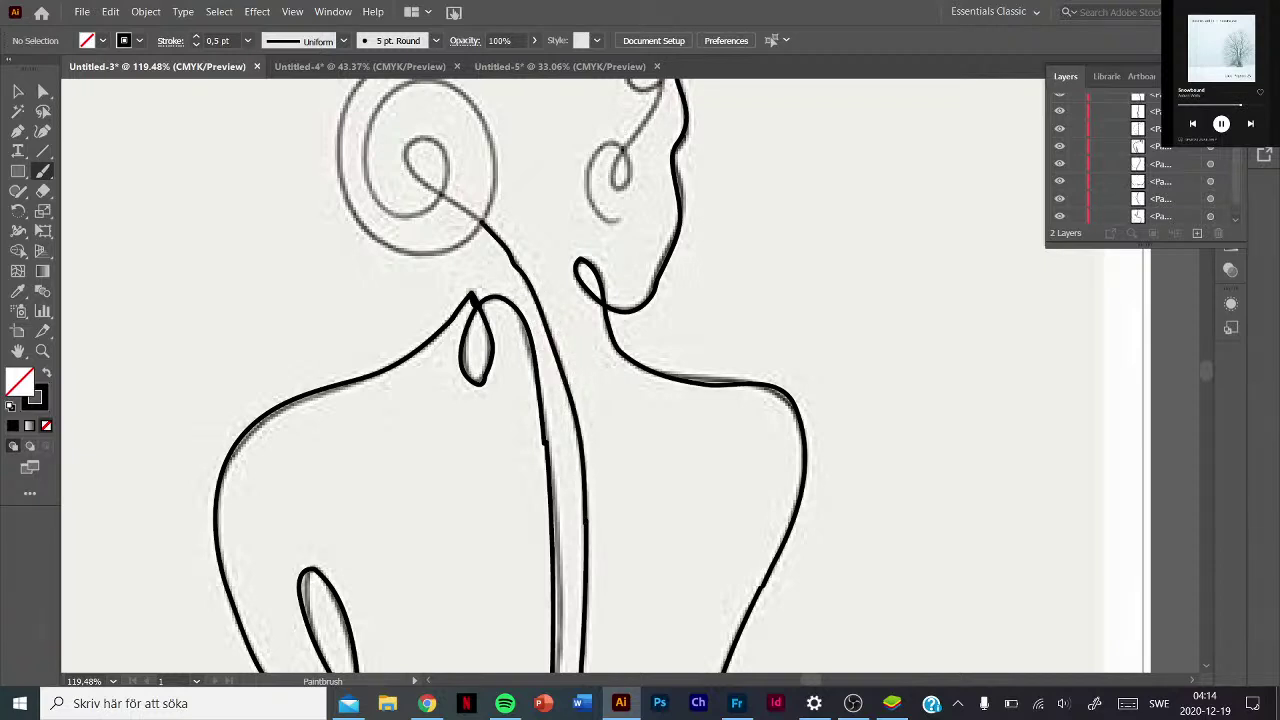
{"action": "mouse_move", "coordinate": [476, 216]}
{"action": "left_mouse_down"}
{"action": "mouse_move", "coordinate": [408, 158]}
{"action": "mouse_move", "coordinate": [424, 138]}
{"action": "mouse_move", "coordinate": [444, 168]}
{"action": "mouse_move", "coordinate": [436, 197]}
{"action": "mouse_move", "coordinate": [404, 212]}
{"action": "mouse_move", "coordinate": [368, 182]}
{"action": "mouse_move", "coordinate": [366, 124]}
{"action": "mouse_move", "coordinate": [404, 88]}
{"action": "mouse_move", "coordinate": [428, 82]}
{"action": "mouse_move", "coordinate": [476, 112]}
{"action": "mouse_move", "coordinate": [488, 208]}
{"action": "mouse_move", "coordinate": [470, 238]}
{"action": "mouse_move", "coordinate": [382, 250]}
{"action": "mouse_move", "coordinate": [348, 198]}
{"action": "mouse_move", "coordinate": [338, 134]}
{"action": "mouse_move", "coordinate": [350, 92]}
{"action": "left_mouse_up"}
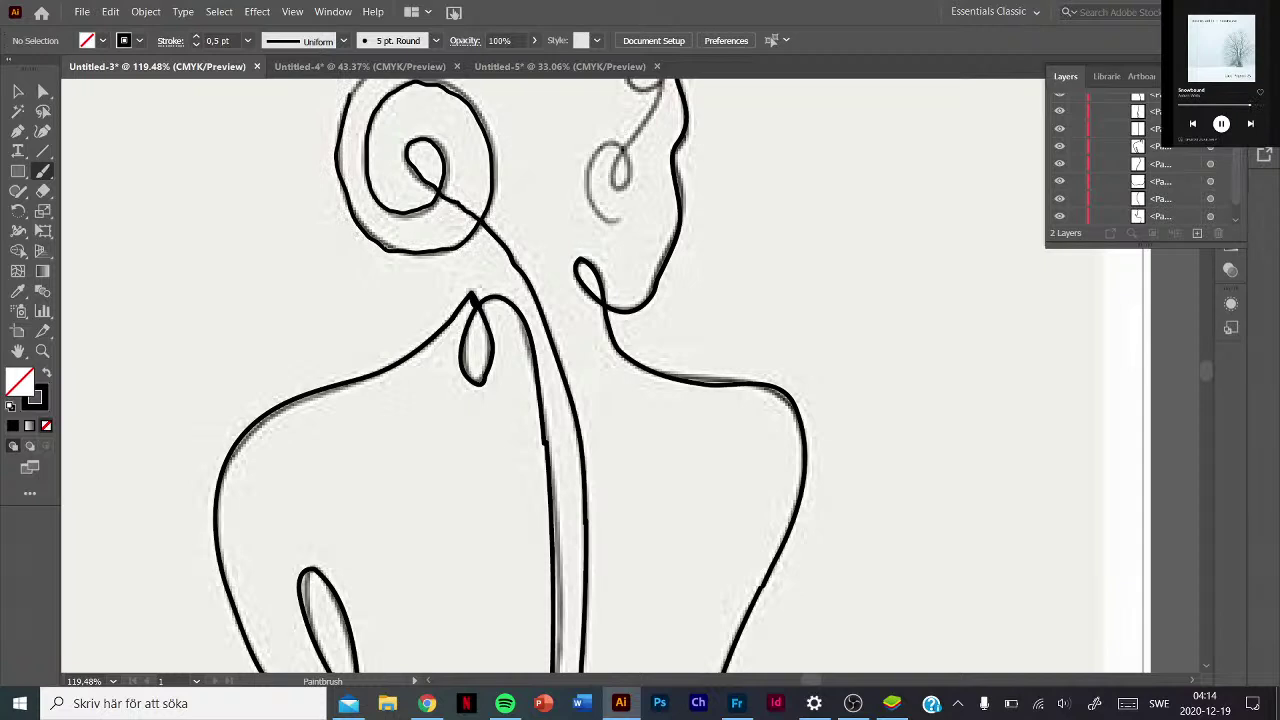
{"action": "scroll", "coordinate": [550, 375], "scroll_direction": "up", "scroll_amount": 5}
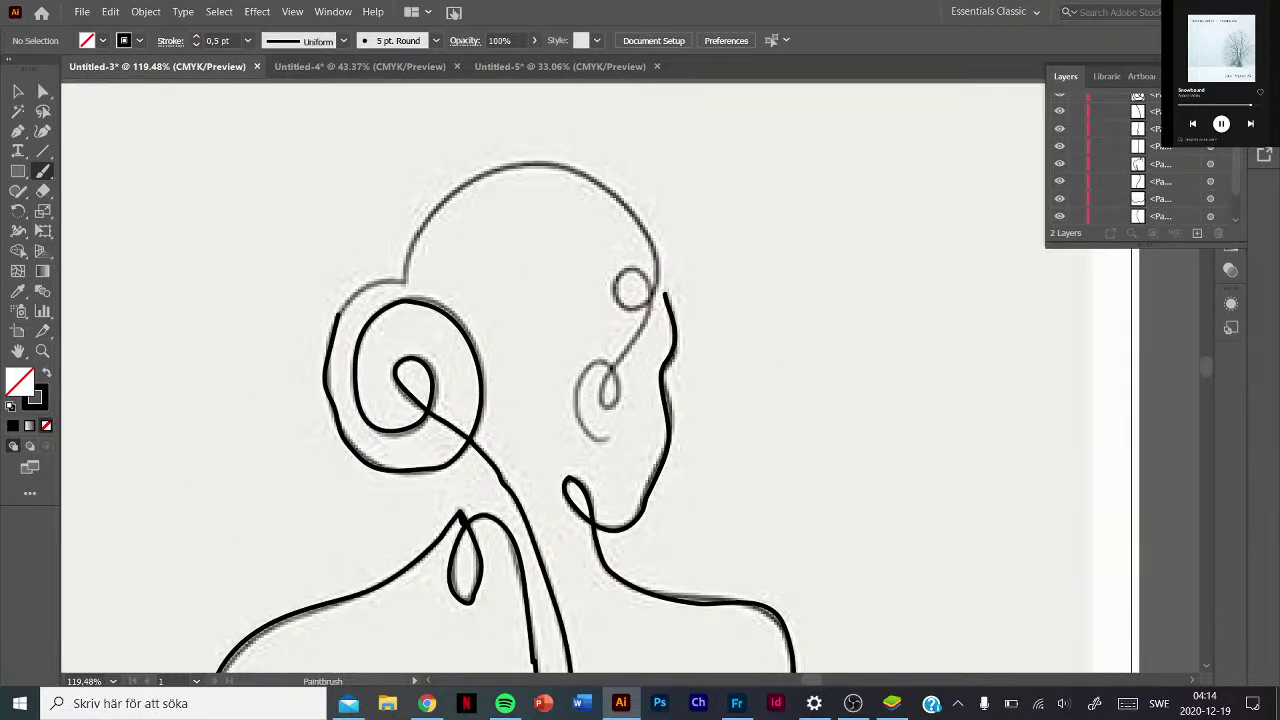
{"action": "mouse_move", "coordinate": [338, 314]}
{"action": "left_mouse_down"}
{"action": "mouse_move", "coordinate": [404, 278]}
{"action": "mouse_move", "coordinate": [408, 252]}
{"action": "mouse_move", "coordinate": [472, 182]}
{"action": "mouse_move", "coordinate": [550, 162]}
{"action": "mouse_move", "coordinate": [578, 170]}
{"action": "mouse_move", "coordinate": [652, 248]}
{"action": "mouse_move", "coordinate": [656, 286]}
{"action": "mouse_move", "coordinate": [640, 308]}
{"action": "mouse_move", "coordinate": [616, 276]}
{"action": "mouse_move", "coordinate": [648, 292]}
{"action": "mouse_move", "coordinate": [604, 382]}
{"action": "mouse_move", "coordinate": [618, 406]}
{"action": "mouse_move", "coordinate": [594, 362]}
{"action": "mouse_move", "coordinate": [574, 420]}
{"action": "mouse_move", "coordinate": [624, 438]}
{"action": "left_mouse_up"}
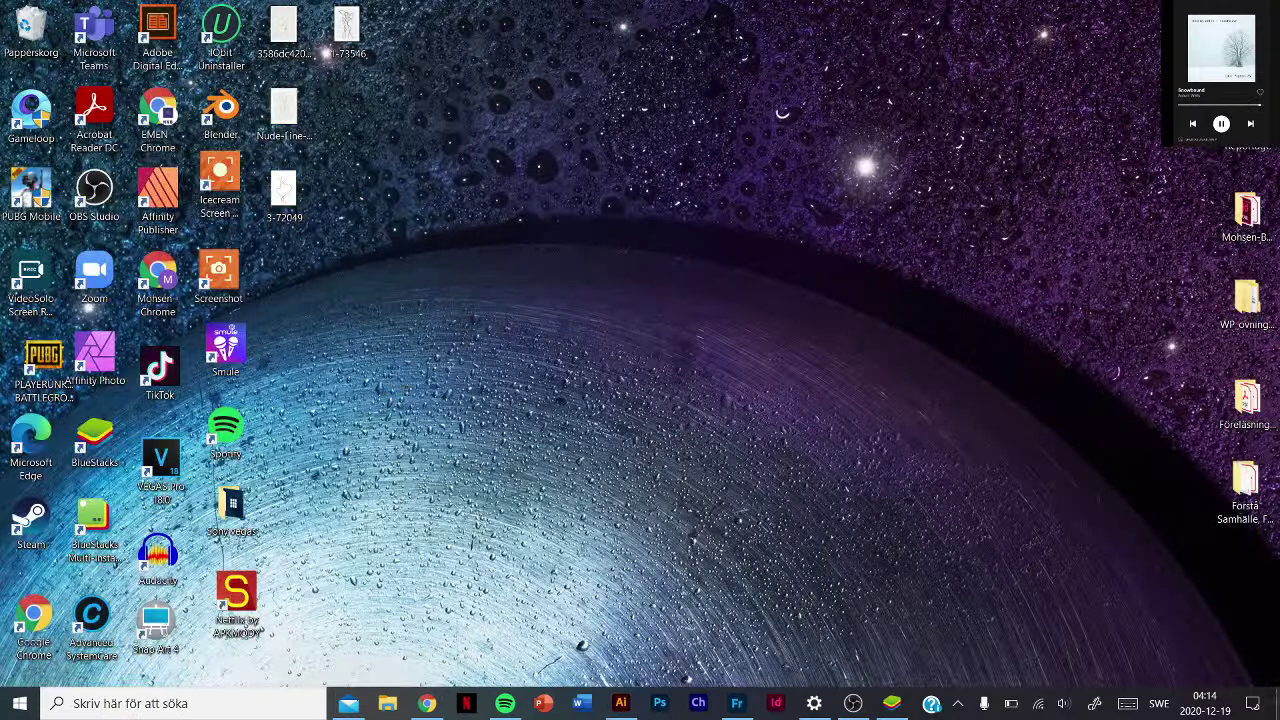
Restore Illustrator, then unlock and hide Layer 1 so only the black line figure shows.
{"action": "left_click", "coordinate": [620, 703]}
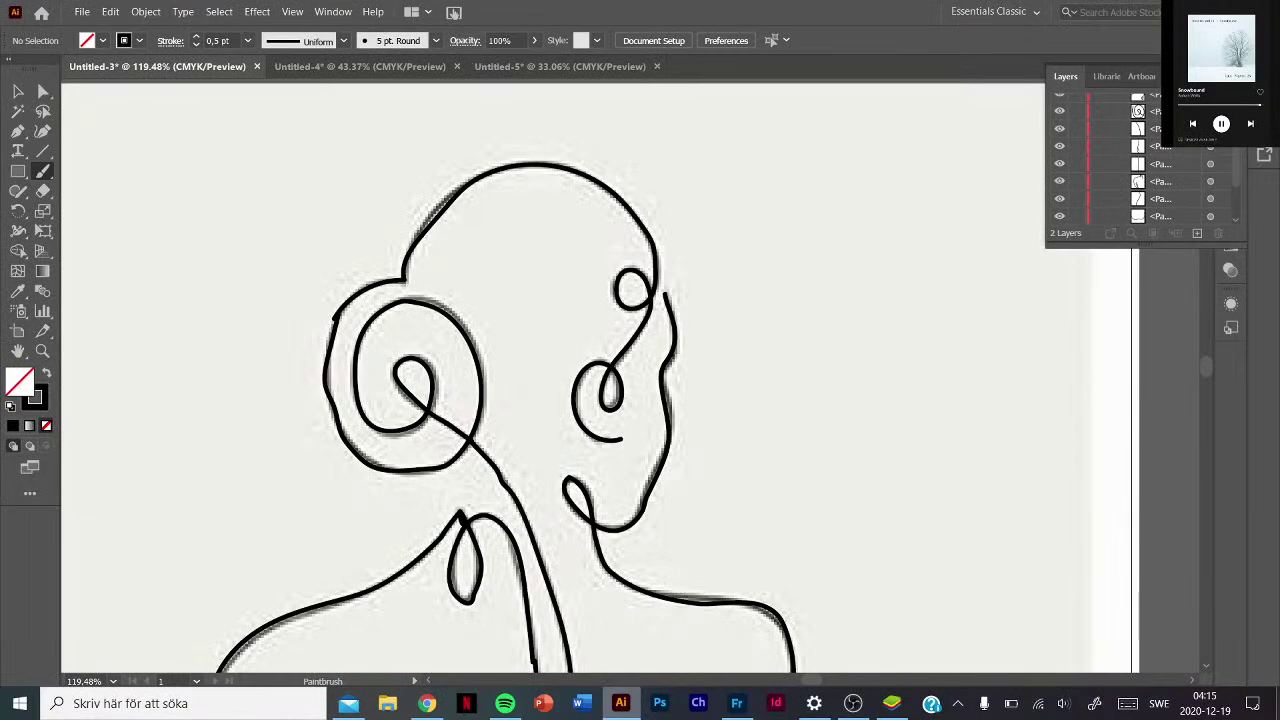
{"action": "scroll", "coordinate": [600, 380], "scroll_direction": "down", "scroll_amount": 3}
{"action": "scroll", "coordinate": [600, 380], "scroll_direction": "down", "scroll_amount": 3}
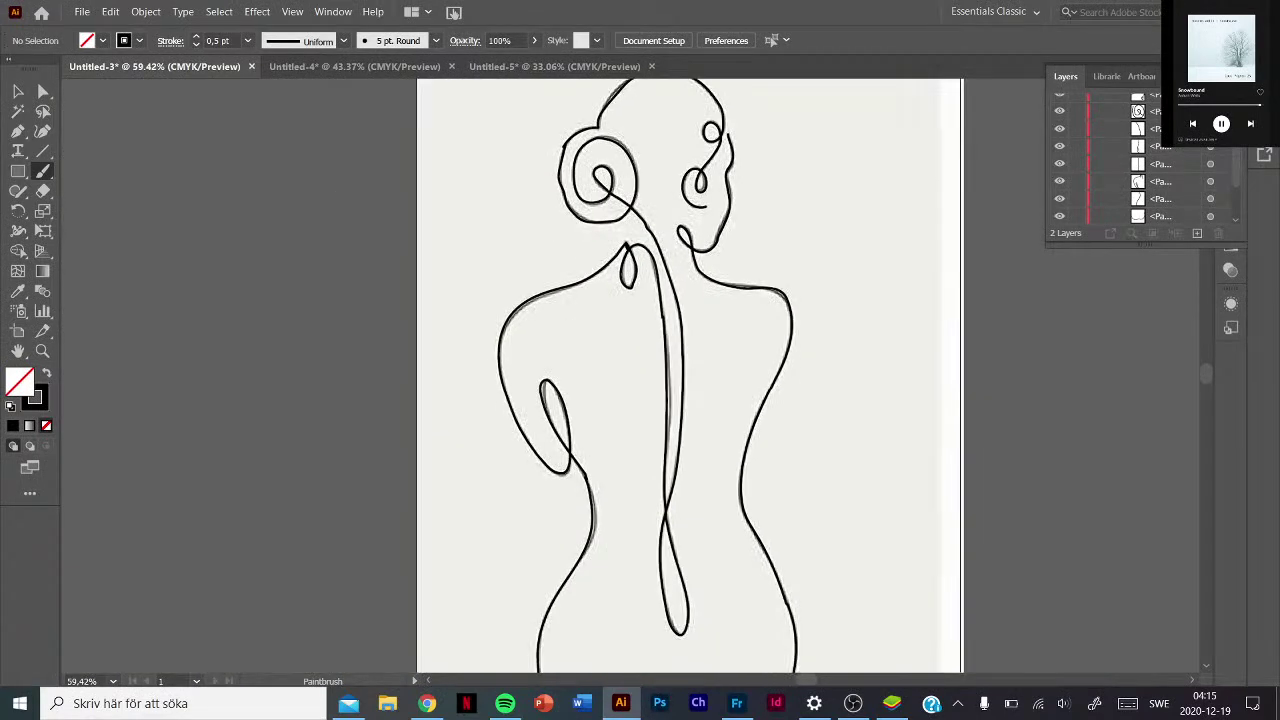
{"action": "scroll", "coordinate": [690, 380], "scroll_direction": "down", "scroll_amount": 1}
{"action": "scroll", "coordinate": [690, 380], "scroll_direction": "down", "scroll_amount": 1}
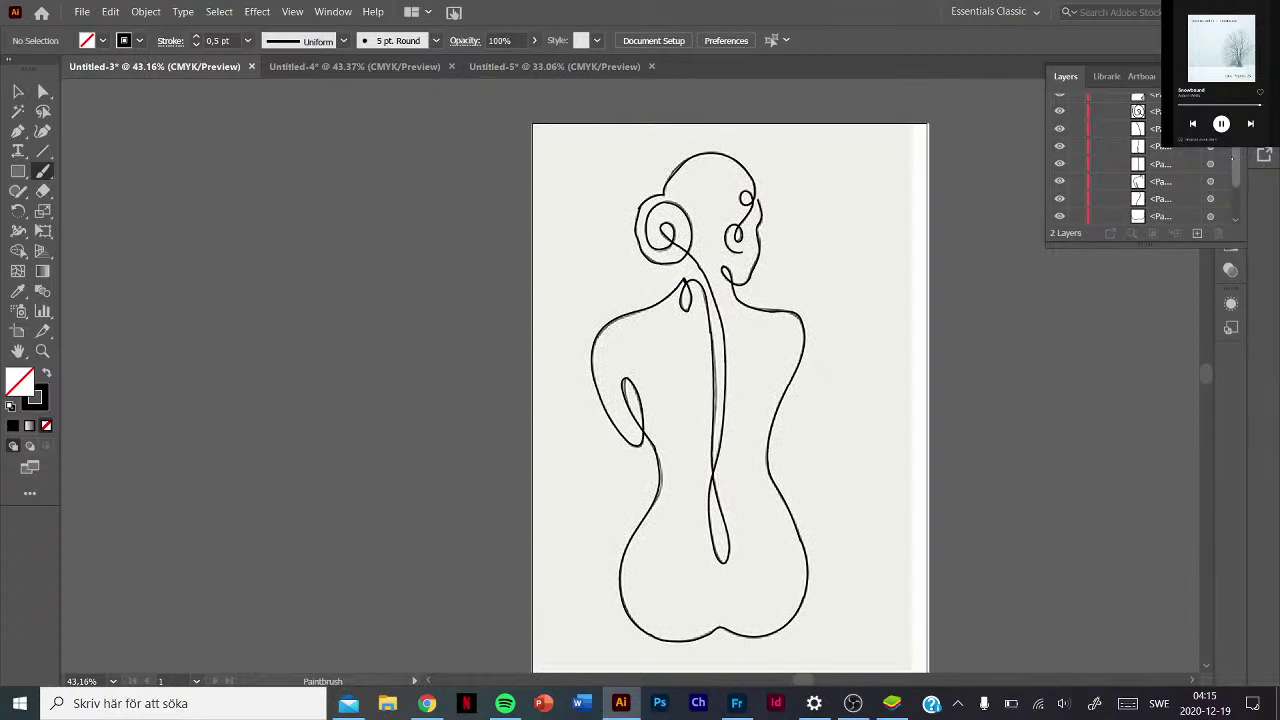
{"action": "scroll", "coordinate": [1150, 160], "scroll_direction": "up", "scroll_amount": 2}
{"action": "left_click", "coordinate": [1099, 102]}
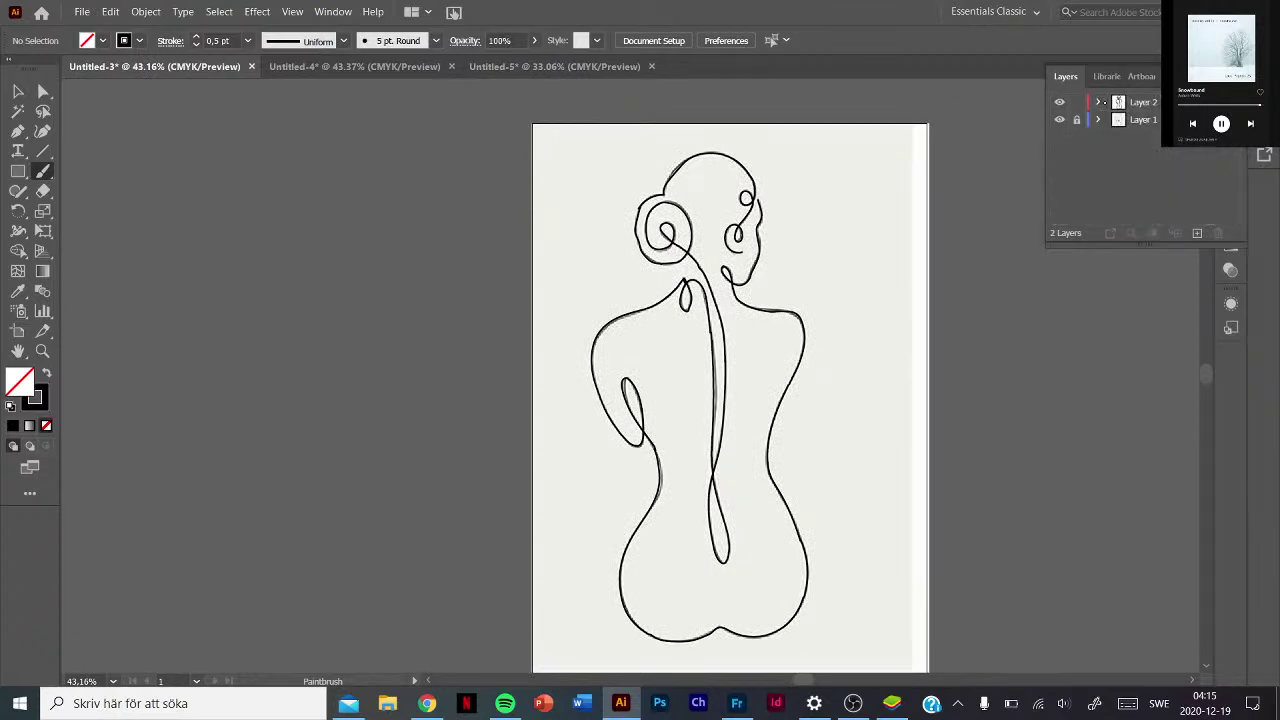
{"action": "left_click", "coordinate": [1076, 120]}
{"action": "left_click", "coordinate": [1061, 121]}
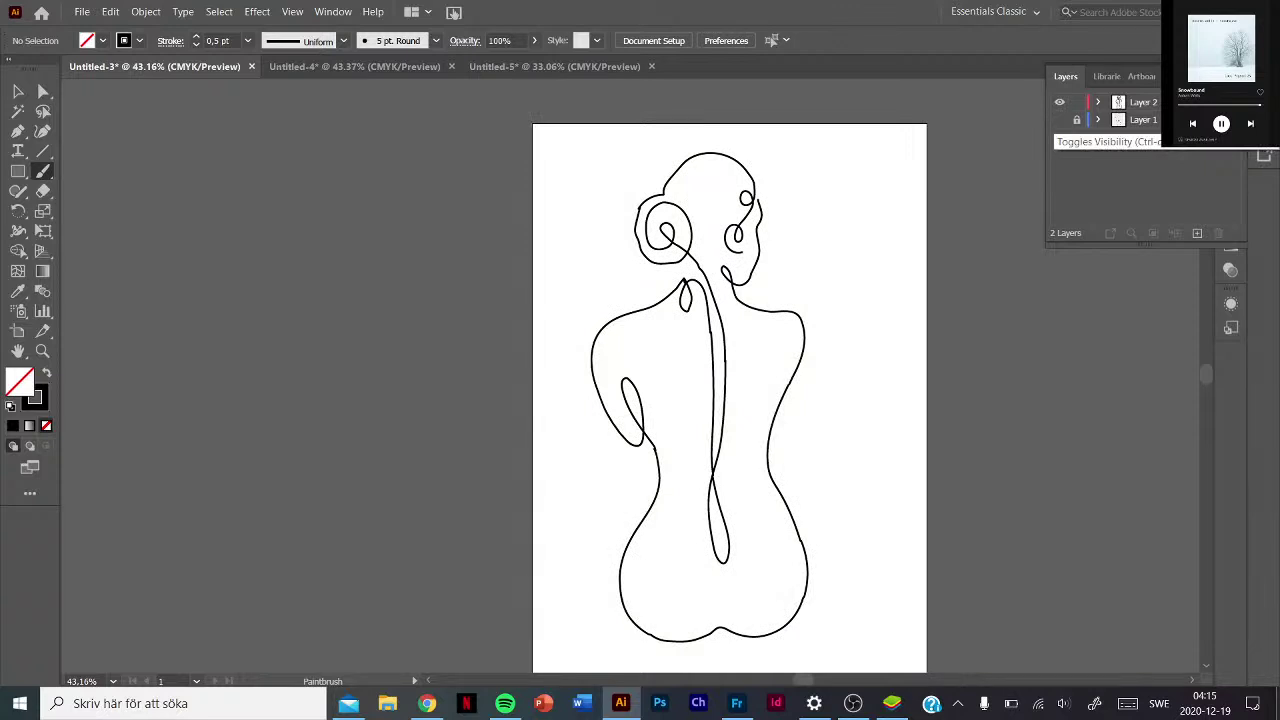
Brush-letter 'You Kan lol Sweedish' right of the head, underline Sweedish, and add a curl.
{"action": "mouse_move", "coordinate": [770, 162]}
{"action": "left_mouse_down"}
{"action": "mouse_move", "coordinate": [789, 160]}
{"action": "mouse_move", "coordinate": [780, 204]}
{"action": "mouse_move", "coordinate": [806, 183]}
{"action": "mouse_move", "coordinate": [840, 204]}
{"action": "mouse_move", "coordinate": [780, 276]}
{"action": "left_mouse_up"}
{"action": "mouse_move", "coordinate": [814, 234]}
{"action": "left_mouse_down"}
{"action": "mouse_move", "coordinate": [812, 272]}
{"action": "mouse_move", "coordinate": [880, 264]}
{"action": "left_mouse_up"}
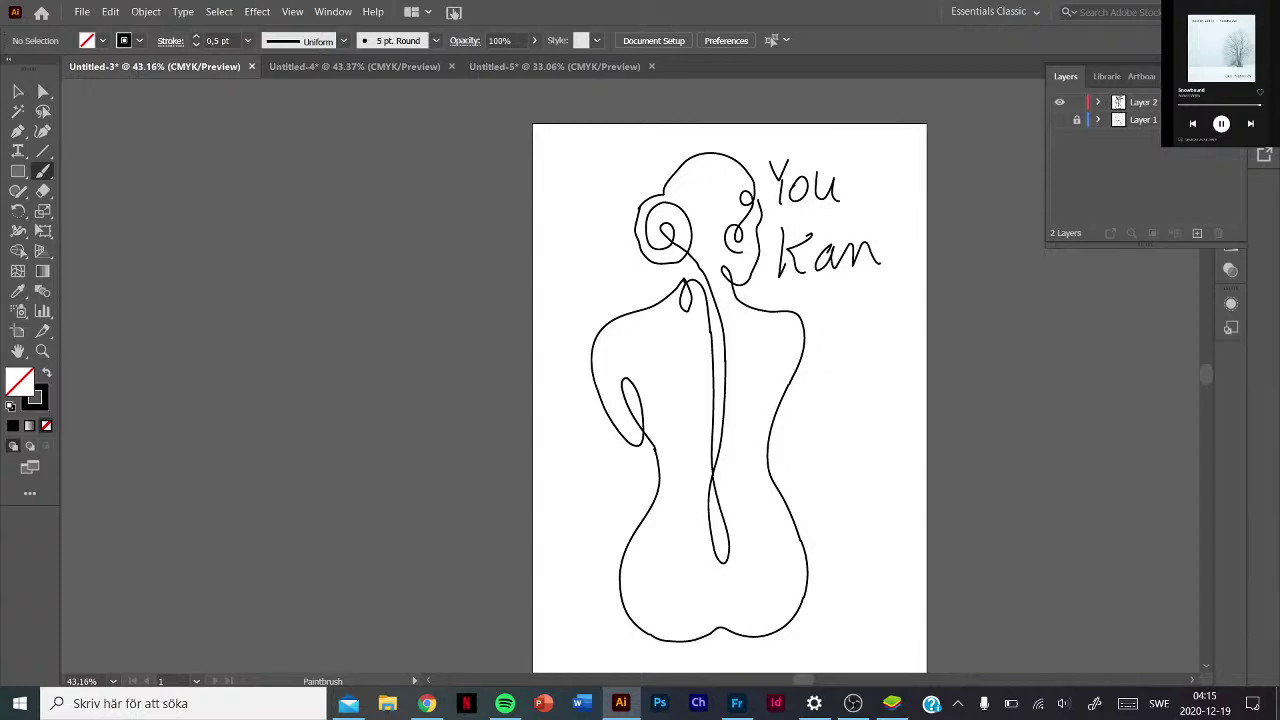
{"action": "left_click_drag", "start_coordinate": [828, 282], "coordinate": [829, 326]}
{"action": "left_click_drag", "start_coordinate": [850, 298], "coordinate": [840, 322]}
{"action": "mouse_move", "coordinate": [876, 276]}
{"action": "left_mouse_down"}
{"action": "mouse_move", "coordinate": [882, 326]}
{"action": "mouse_move", "coordinate": [804, 396]}
{"action": "mouse_move", "coordinate": [852, 360]}
{"action": "mouse_move", "coordinate": [878, 378]}
{"action": "mouse_move", "coordinate": [904, 344]}
{"action": "mouse_move", "coordinate": [916, 360]}
{"action": "left_mouse_up"}
{"action": "left_click_drag", "start_coordinate": [795, 410], "coordinate": [900, 386]}
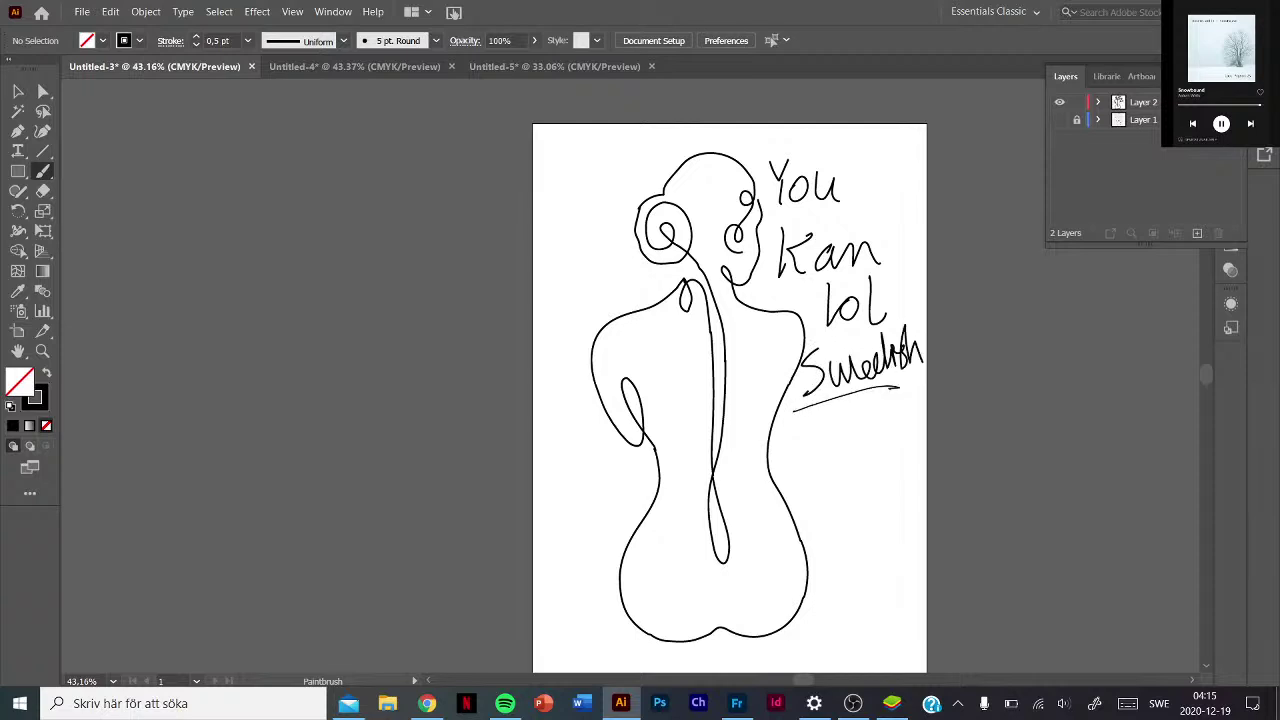
{"action": "mouse_move", "coordinate": [898, 324]}
{"action": "left_mouse_down"}
{"action": "mouse_move", "coordinate": [882, 236]}
{"action": "mouse_move", "coordinate": [880, 272]}
{"action": "left_mouse_up"}
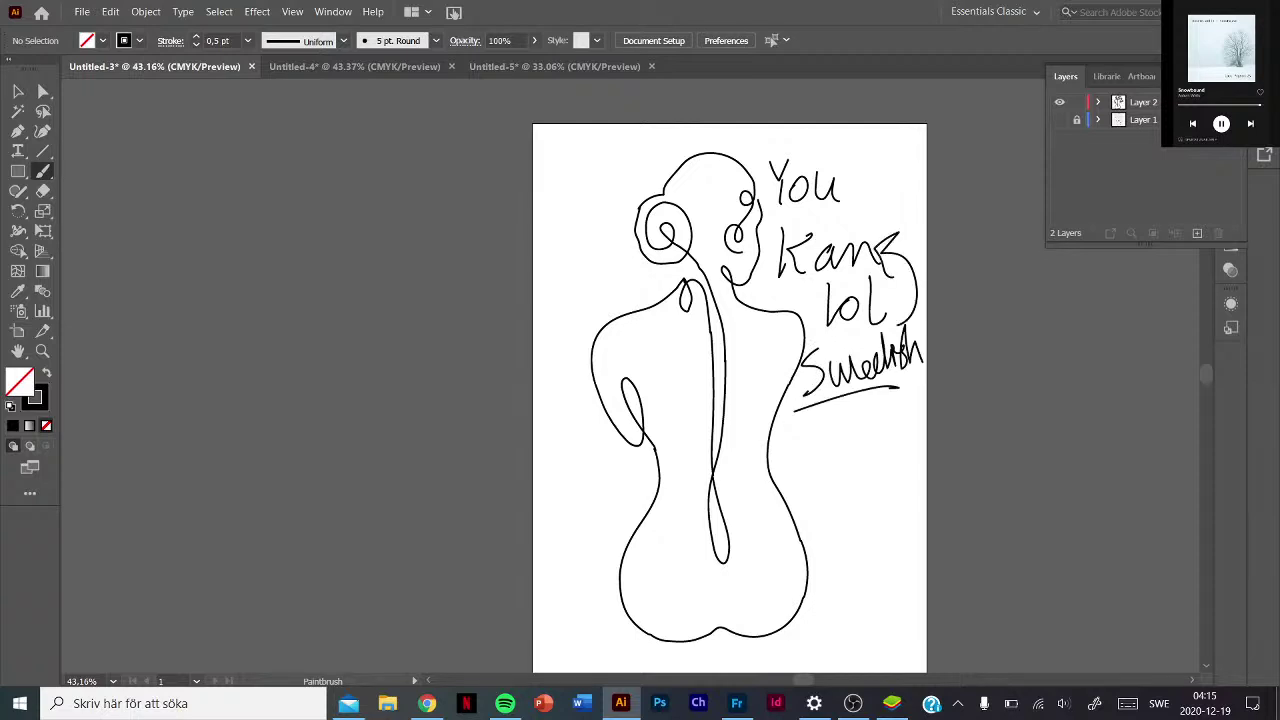
{"action": "left_click", "coordinate": [43, 191]}
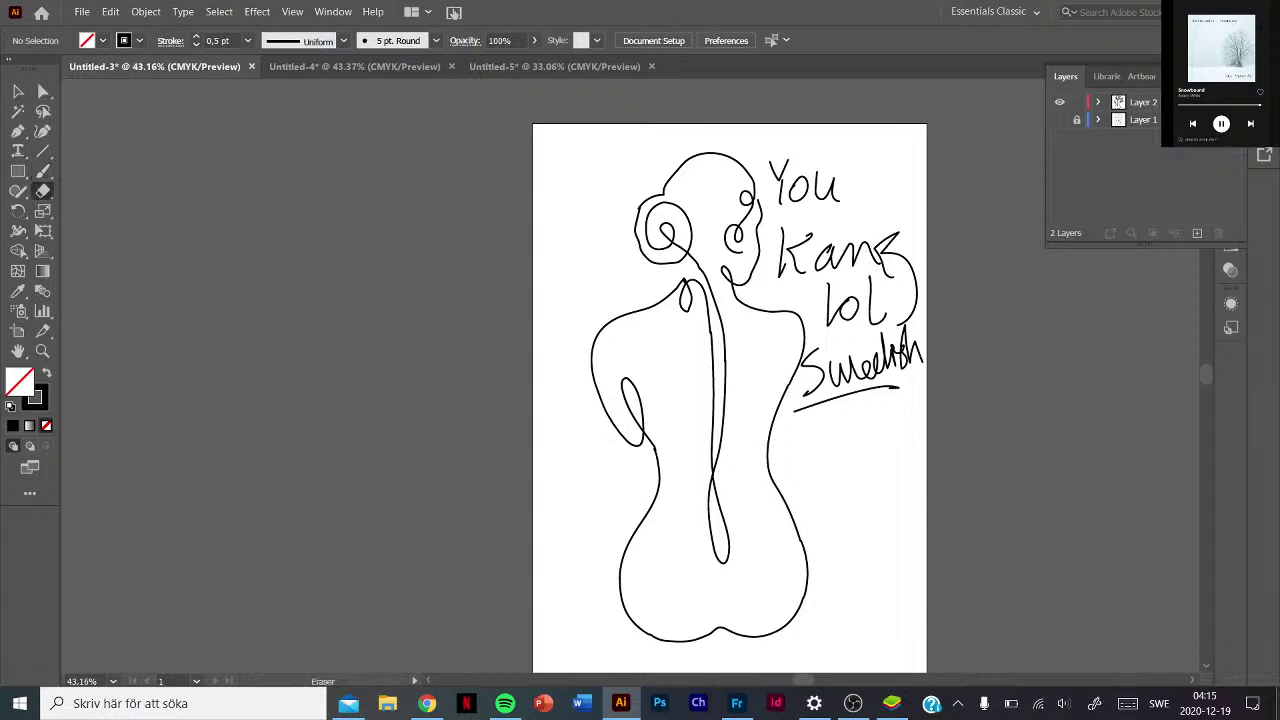
{"action": "mouse_move", "coordinate": [884, 388]}
{"action": "left_mouse_down"}
{"action": "mouse_move", "coordinate": [914, 383]}
{"action": "mouse_move", "coordinate": [886, 386]}
{"action": "mouse_move", "coordinate": [920, 352]}
{"action": "mouse_move", "coordinate": [822, 396]}
{"action": "mouse_move", "coordinate": [870, 355]}
{"action": "left_mouse_up"}
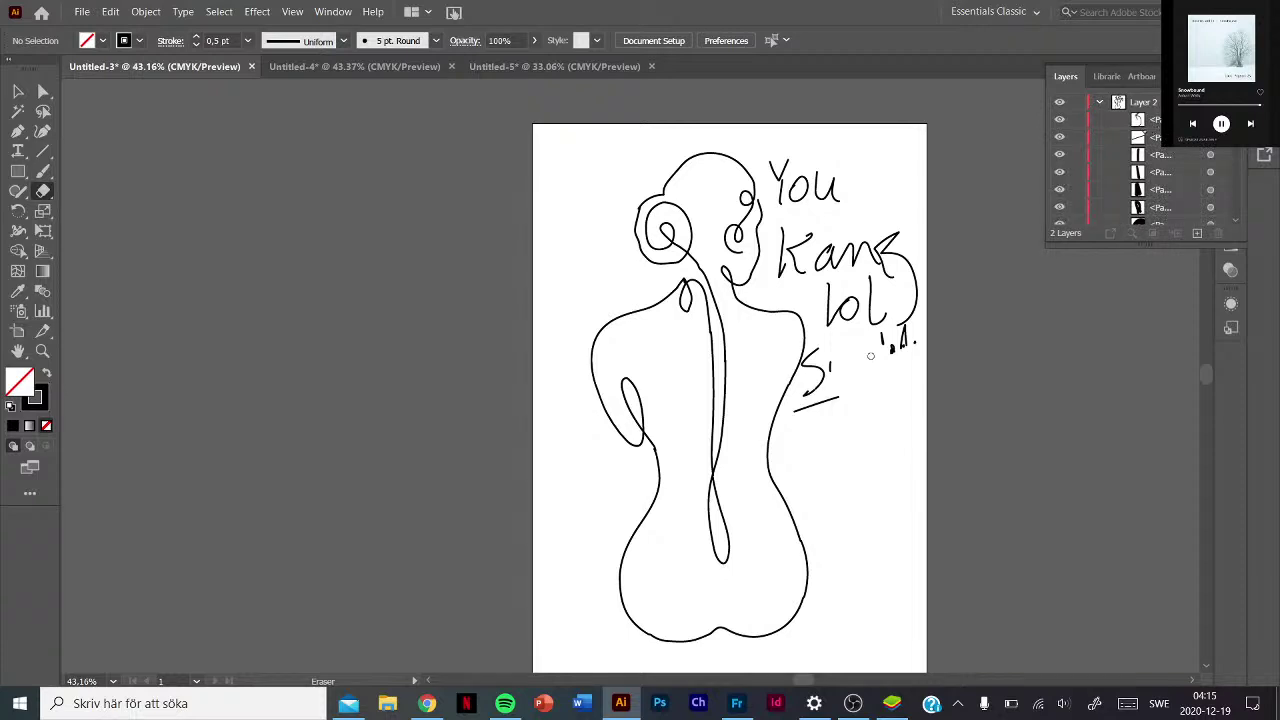
{"action": "left_click_drag", "start_coordinate": [1150, 120], "coordinate": [1213, 229]}
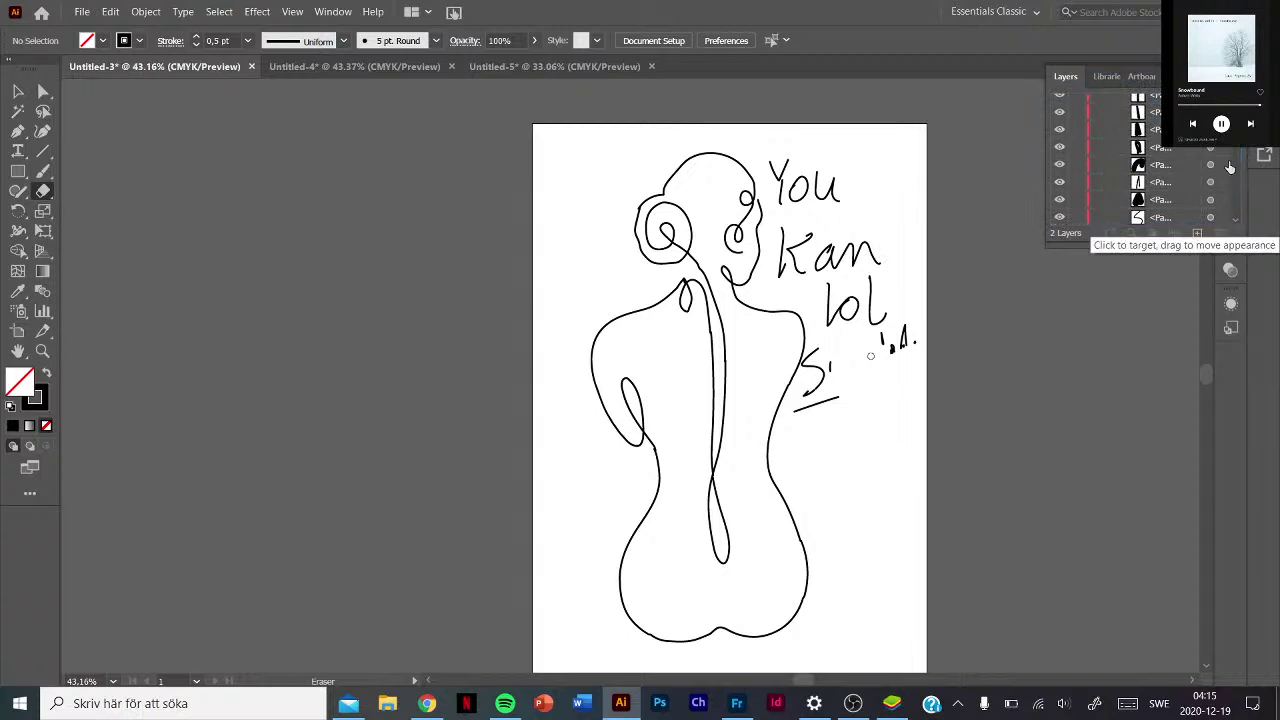
{"action": "scroll", "coordinate": [1136, 160], "scroll_direction": "up", "scroll_amount": 3}
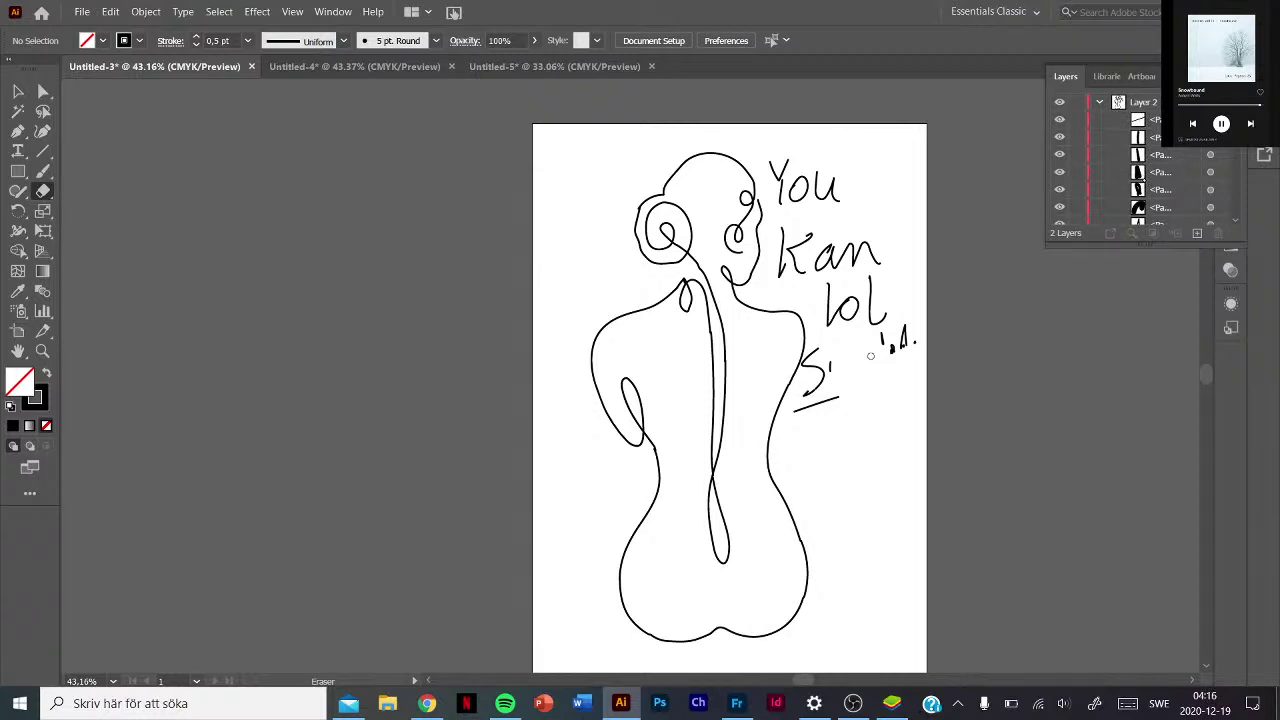
Select the apostrophe and bottom handwriting paths in Layer 2's path list.
{"action": "left_click", "coordinate": [1210, 154]}
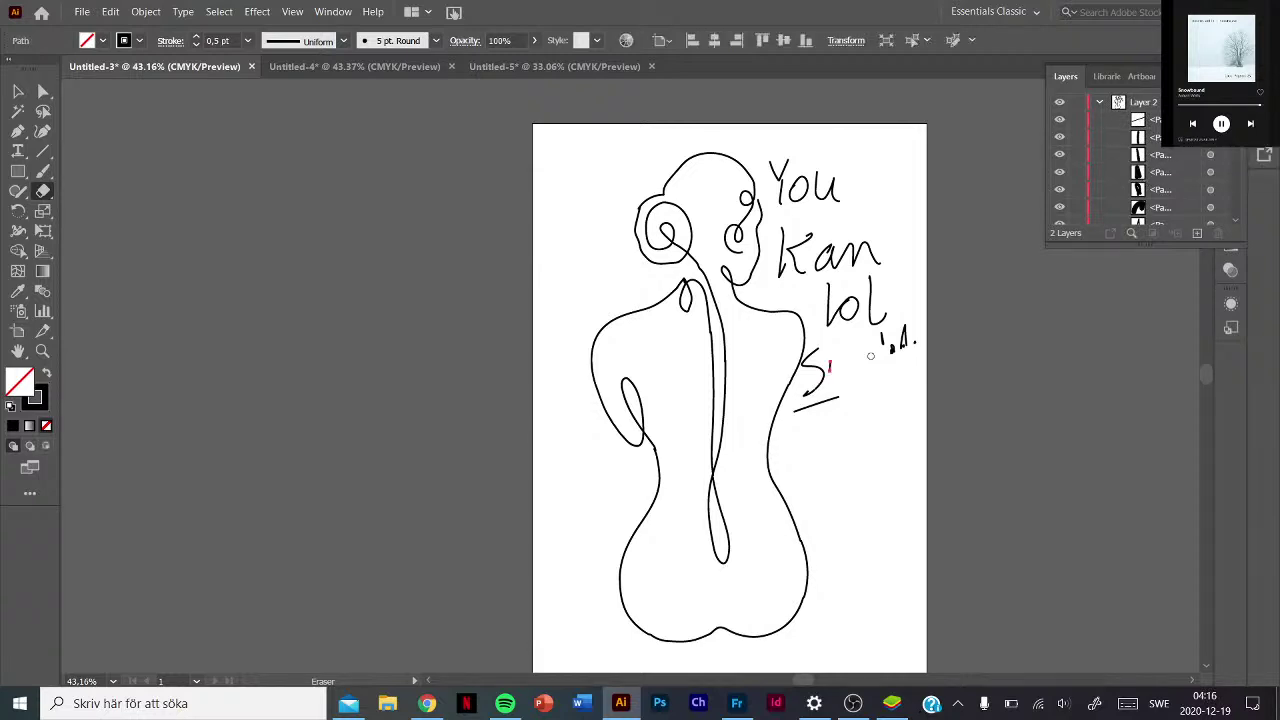
{"action": "left_click", "coordinate": [1210, 207]}
{"action": "scroll", "coordinate": [1210, 207], "scroll_direction": "down", "scroll_amount": 2}
{"action": "scroll", "coordinate": [1212, 200], "scroll_direction": "down", "scroll_amount": 2}
{"action": "scroll", "coordinate": [1213, 198], "scroll_direction": "down", "scroll_amount": 2}
{"action": "scroll", "coordinate": [1215, 195], "scroll_direction": "down", "scroll_amount": 2}
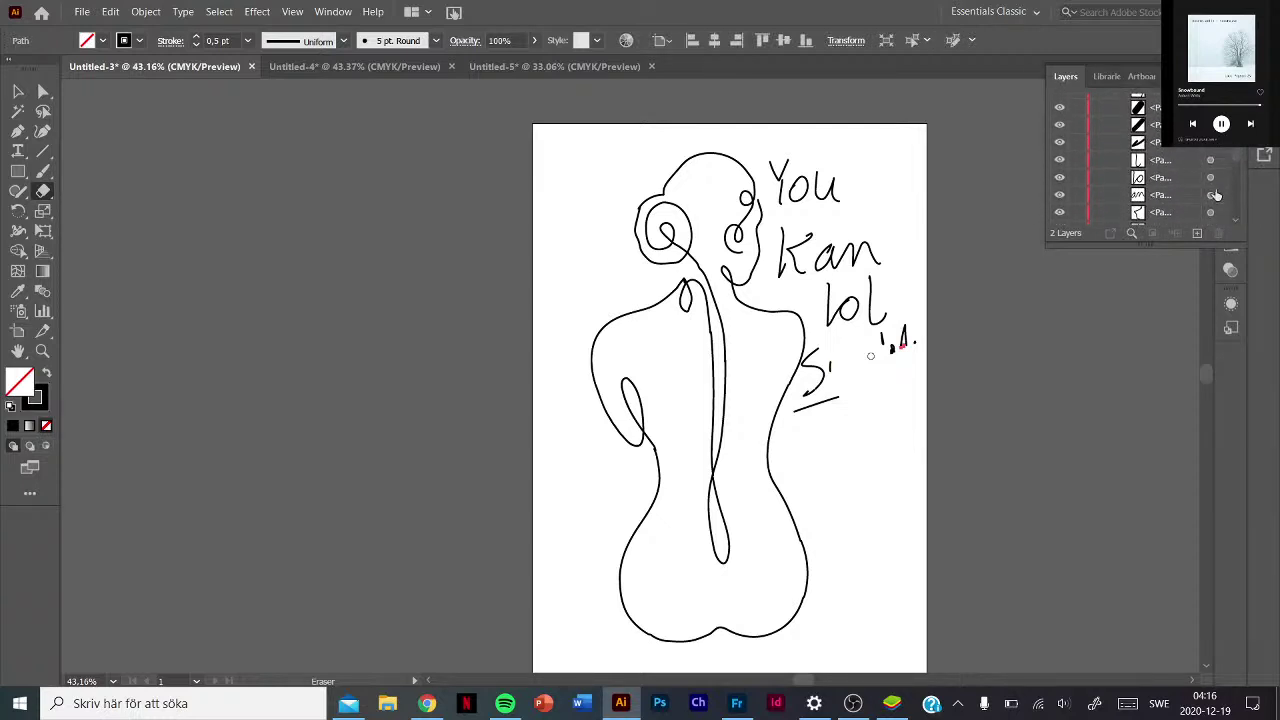
{"action": "left_click_drag", "start_coordinate": [1236, 155], "coordinate": [1234, 190]}
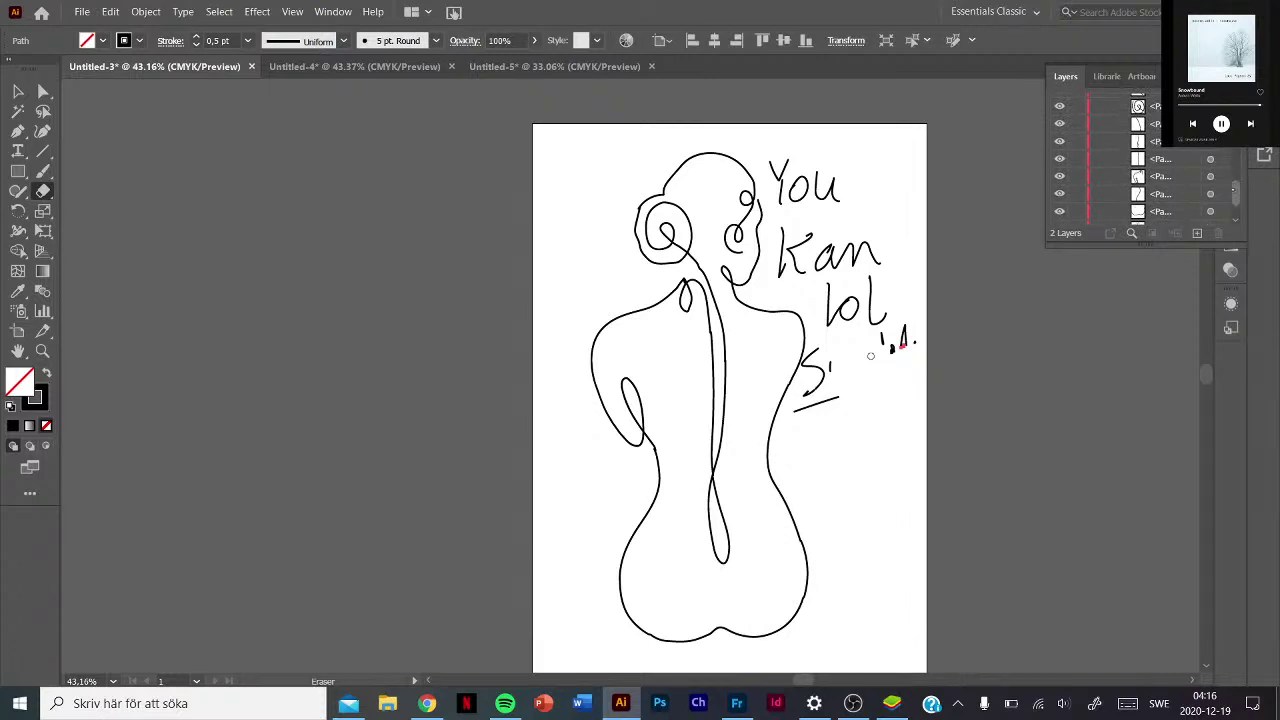
{"action": "scroll", "coordinate": [1210, 180], "scroll_direction": "up", "scroll_amount": 2}
{"action": "scroll", "coordinate": [1210, 180], "scroll_direction": "up", "scroll_amount": 2}
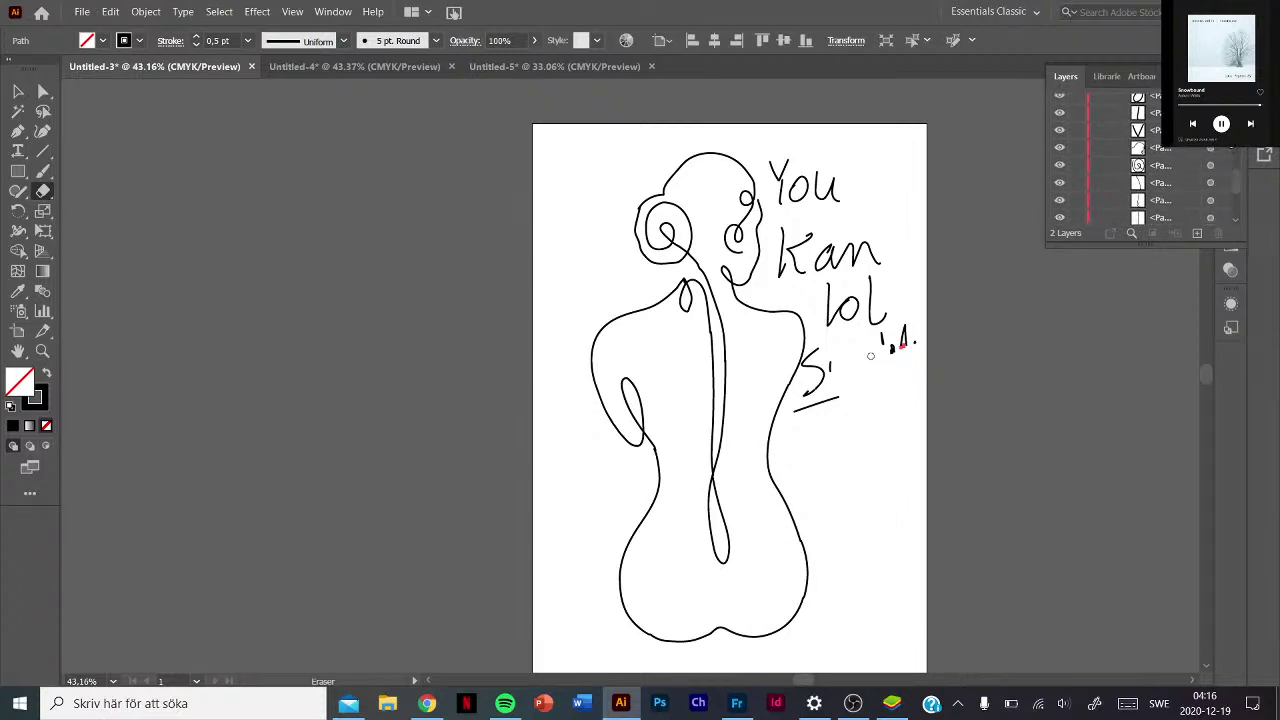
Select all handwritten strokes on Layer 2 and delete them.
{"action": "left_click", "coordinate": [1210, 130]}
{"action": "scroll", "coordinate": [1116, 114], "scroll_direction": "up", "scroll_amount": 2}
{"action": "left_click", "coordinate": [1140, 101]}
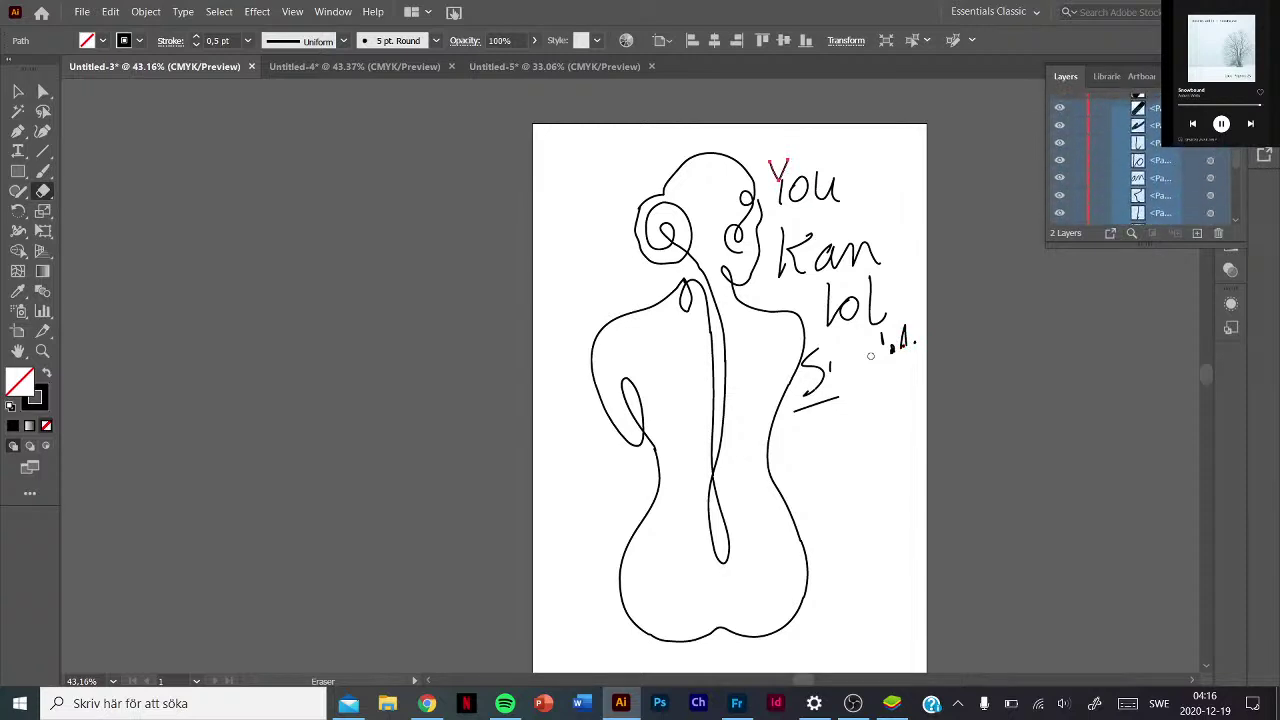
{"action": "scroll", "coordinate": [1150, 160], "scroll_direction": "down", "scroll_amount": 2}
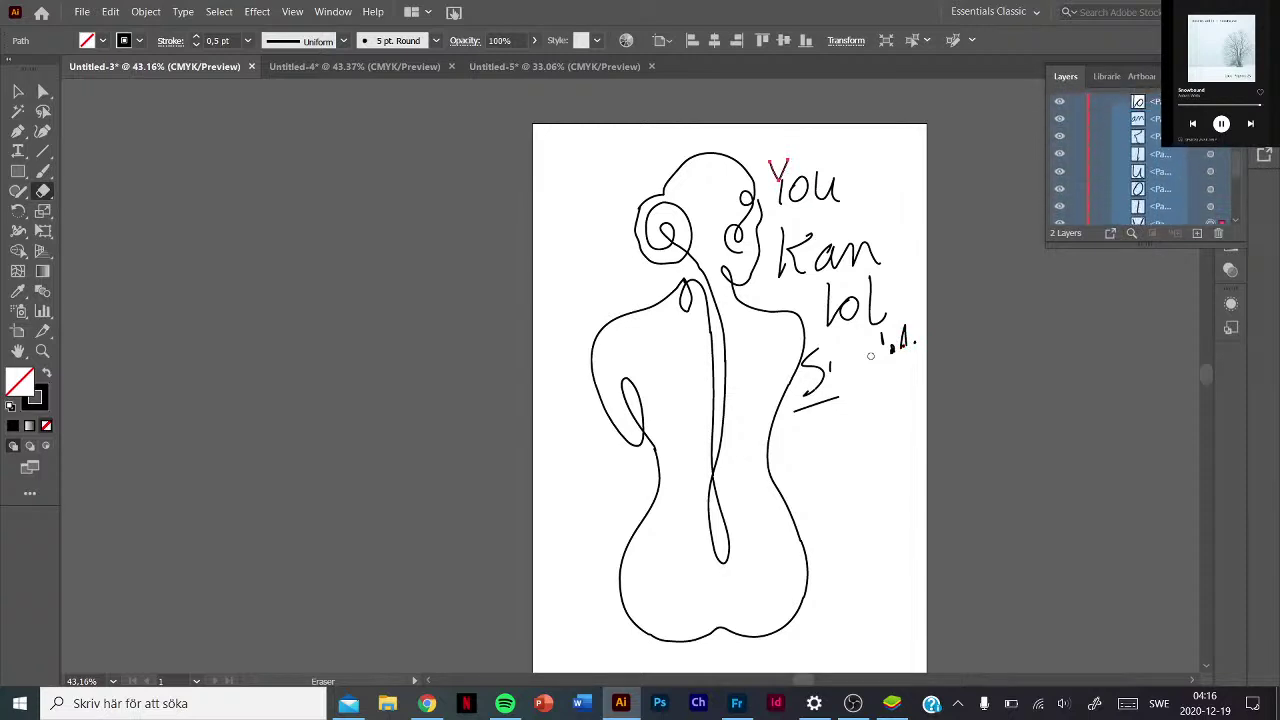
{"action": "scroll", "coordinate": [1150, 160], "scroll_direction": "down", "scroll_amount": 2}
{"action": "scroll", "coordinate": [1150, 160], "scroll_direction": "down", "scroll_amount": 2}
{"action": "scroll", "coordinate": [1150, 160], "scroll_direction": "down", "scroll_amount": 2}
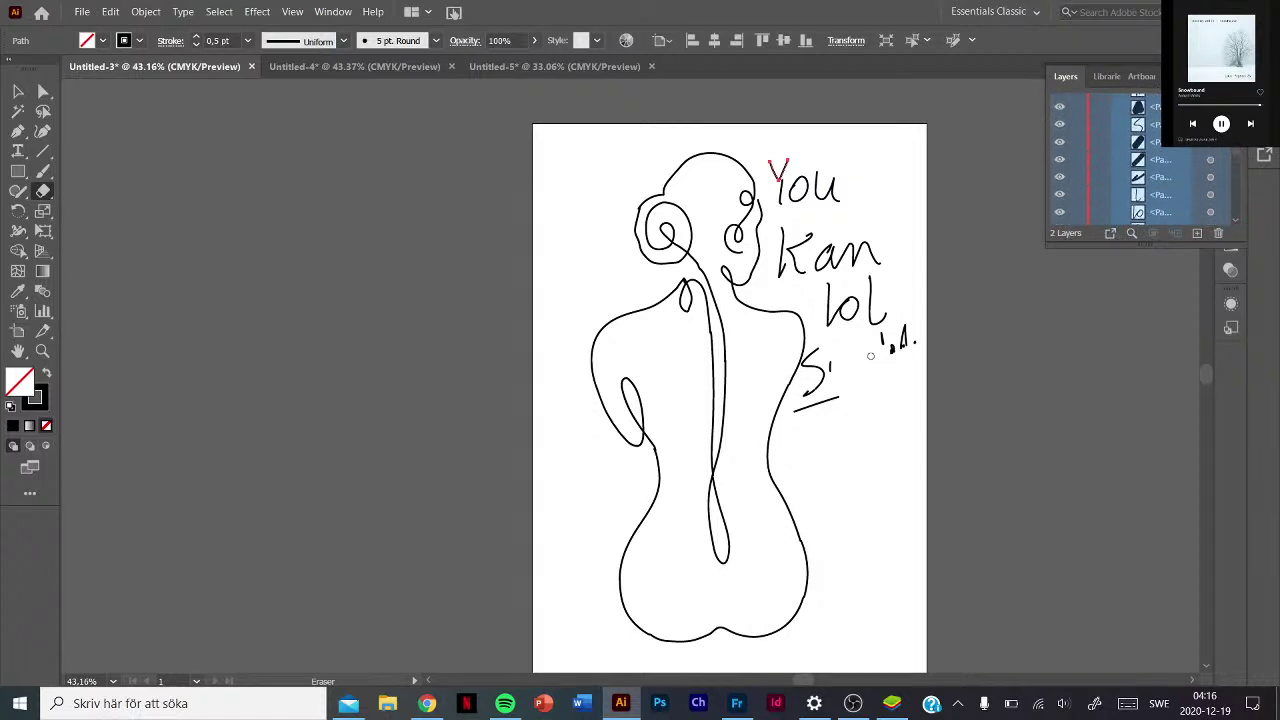
{"action": "scroll", "coordinate": [1150, 160], "scroll_direction": "down", "scroll_amount": 2}
{"action": "scroll", "coordinate": [1150, 160], "scroll_direction": "down", "scroll_amount": 2}
{"action": "scroll", "coordinate": [1150, 160], "scroll_direction": "down", "scroll_amount": 2}
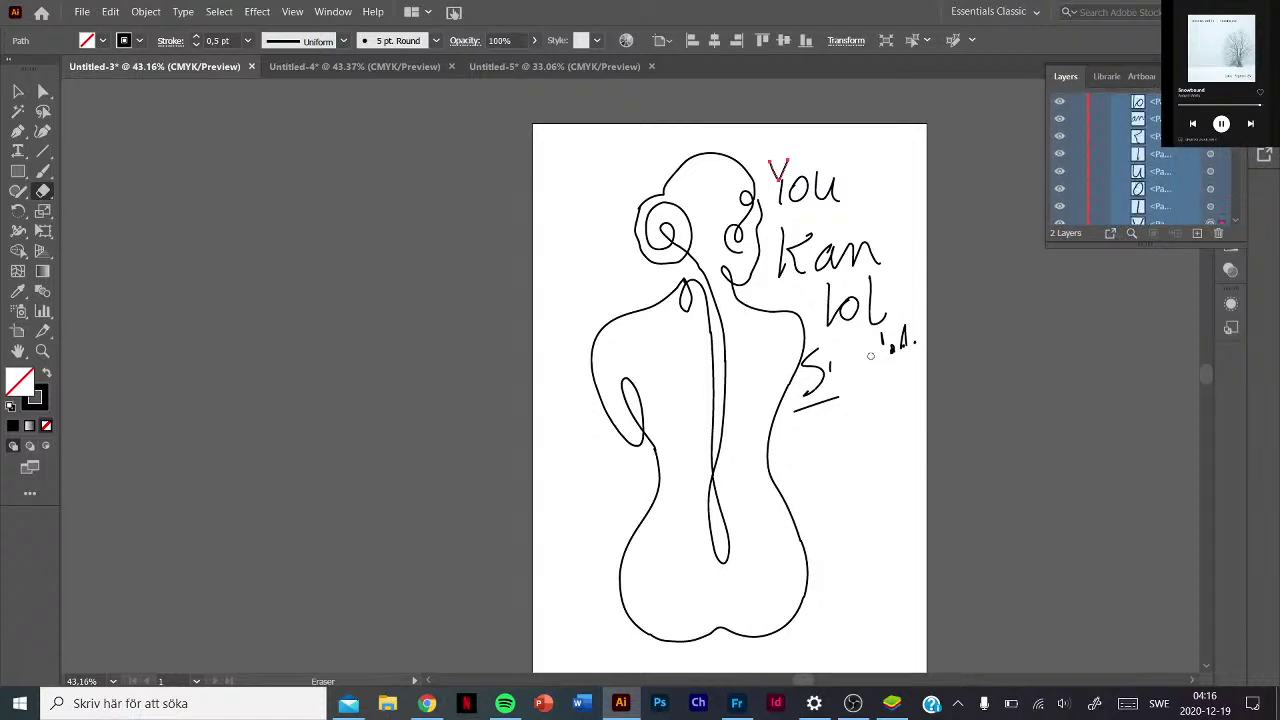
{"action": "scroll", "coordinate": [1150, 160], "scroll_direction": "down", "scroll_amount": 2}
{"action": "scroll", "coordinate": [1150, 160], "scroll_direction": "up", "scroll_amount": 3}
{"action": "scroll", "coordinate": [1150, 160], "scroll_direction": "up", "scroll_amount": 3}
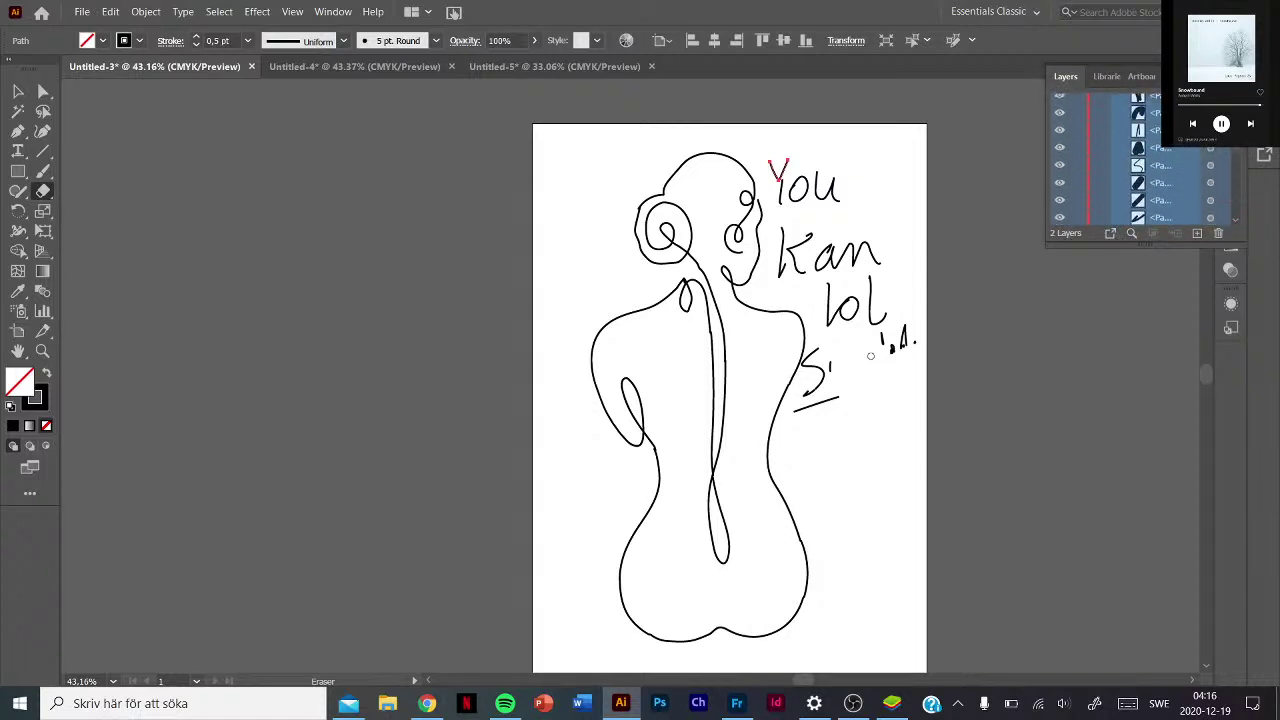
{"action": "scroll", "coordinate": [1150, 160], "scroll_direction": "up", "scroll_amount": 3}
{"action": "scroll", "coordinate": [1150, 160], "scroll_direction": "up", "scroll_amount": 3}
{"action": "scroll", "coordinate": [1140, 160], "scroll_direction": "down", "scroll_amount": 2}
{"action": "scroll", "coordinate": [1140, 160], "scroll_direction": "down", "scroll_amount": 1}
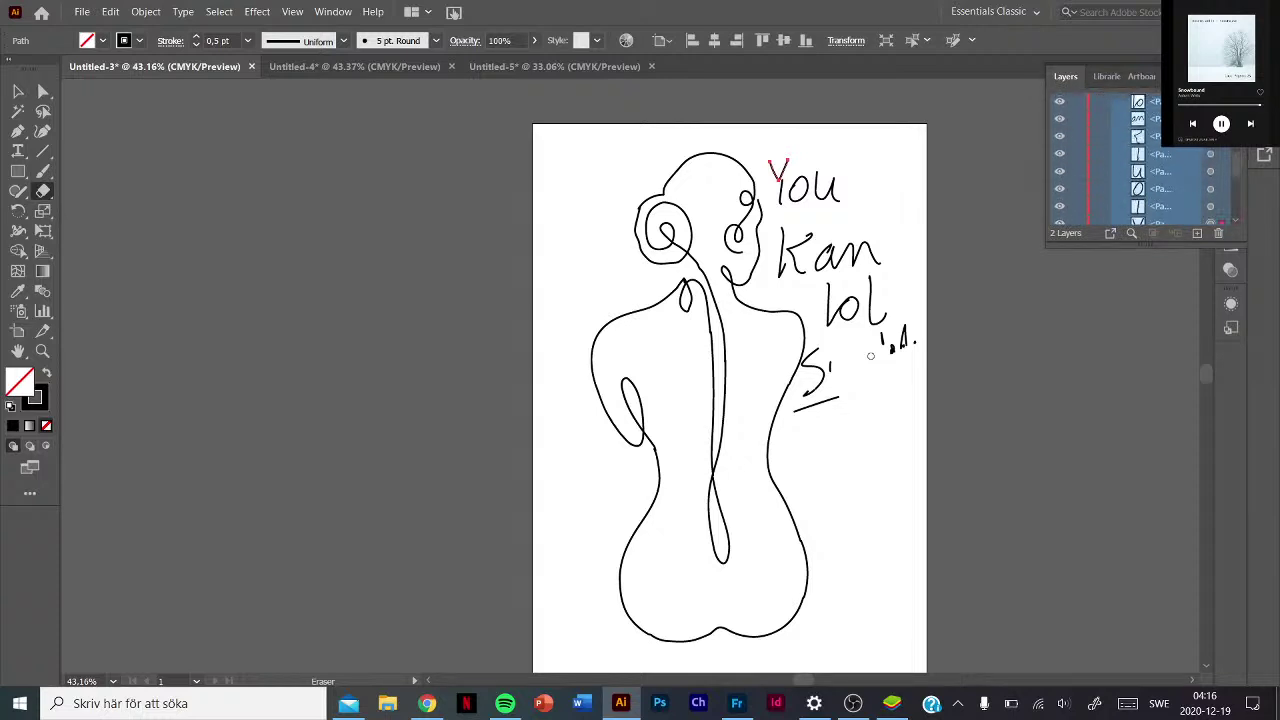
{"action": "scroll", "coordinate": [1140, 160], "scroll_direction": "down", "scroll_amount": 1}
{"action": "scroll", "coordinate": [1140, 160], "scroll_direction": "down", "scroll_amount": 2}
{"action": "scroll", "coordinate": [1140, 160], "scroll_direction": "down", "scroll_amount": 2}
{"action": "scroll", "coordinate": [1140, 160], "scroll_direction": "down", "scroll_amount": 2}
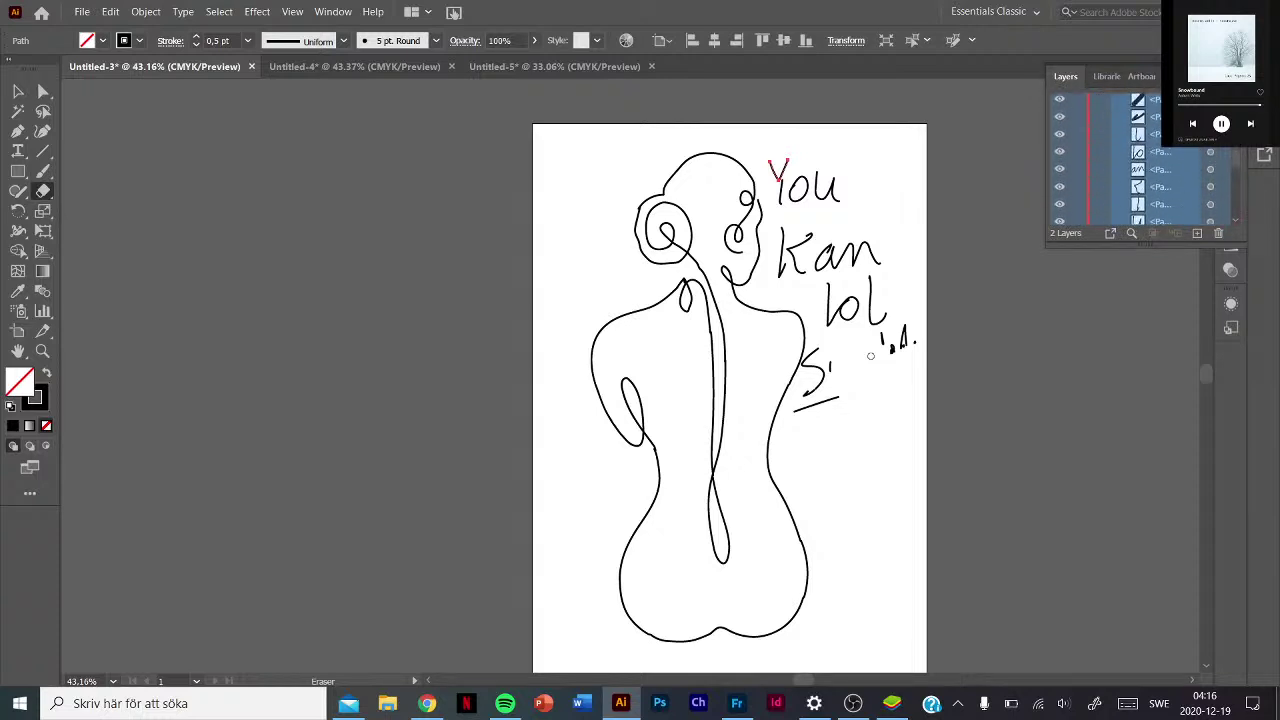
{"action": "scroll", "coordinate": [1140, 160], "scroll_direction": "down", "scroll_amount": 1}
{"action": "scroll", "coordinate": [1140, 160], "scroll_direction": "down", "scroll_amount": 2}
{"action": "scroll", "coordinate": [1140, 160], "scroll_direction": "up", "scroll_amount": 3}
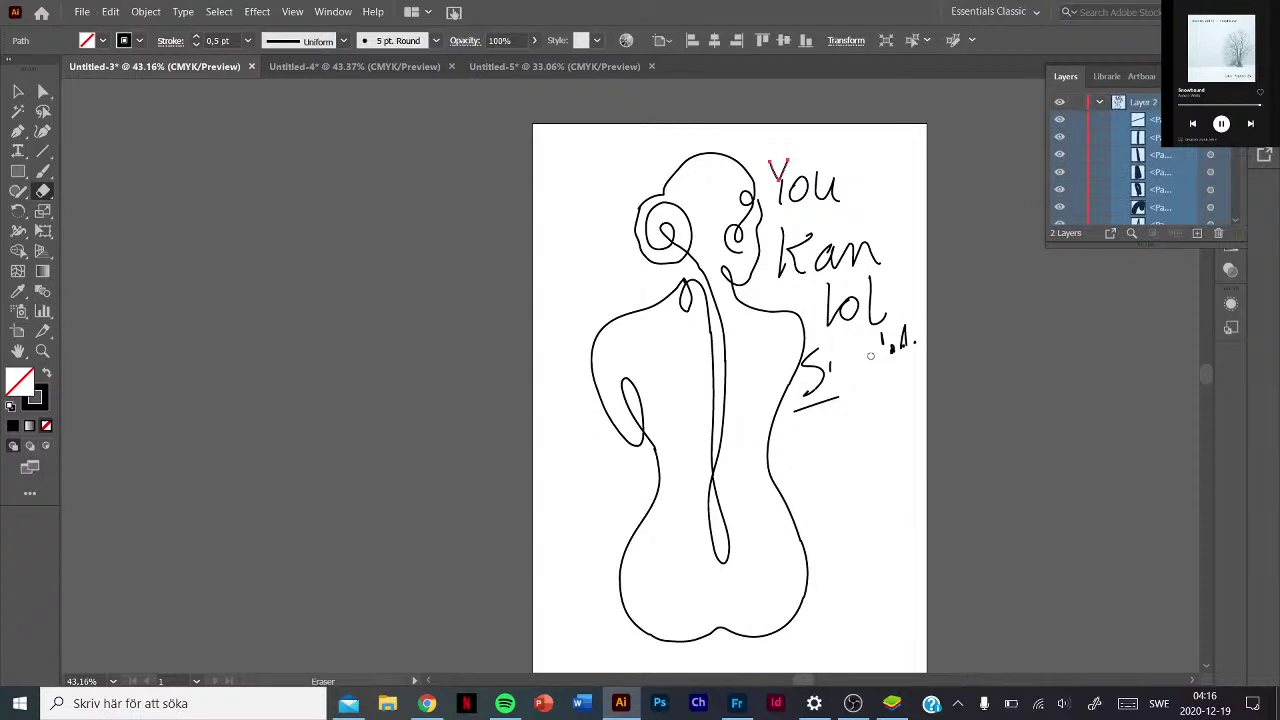
{"action": "scroll", "coordinate": [1140, 160], "scroll_direction": "down", "scroll_amount": 3}
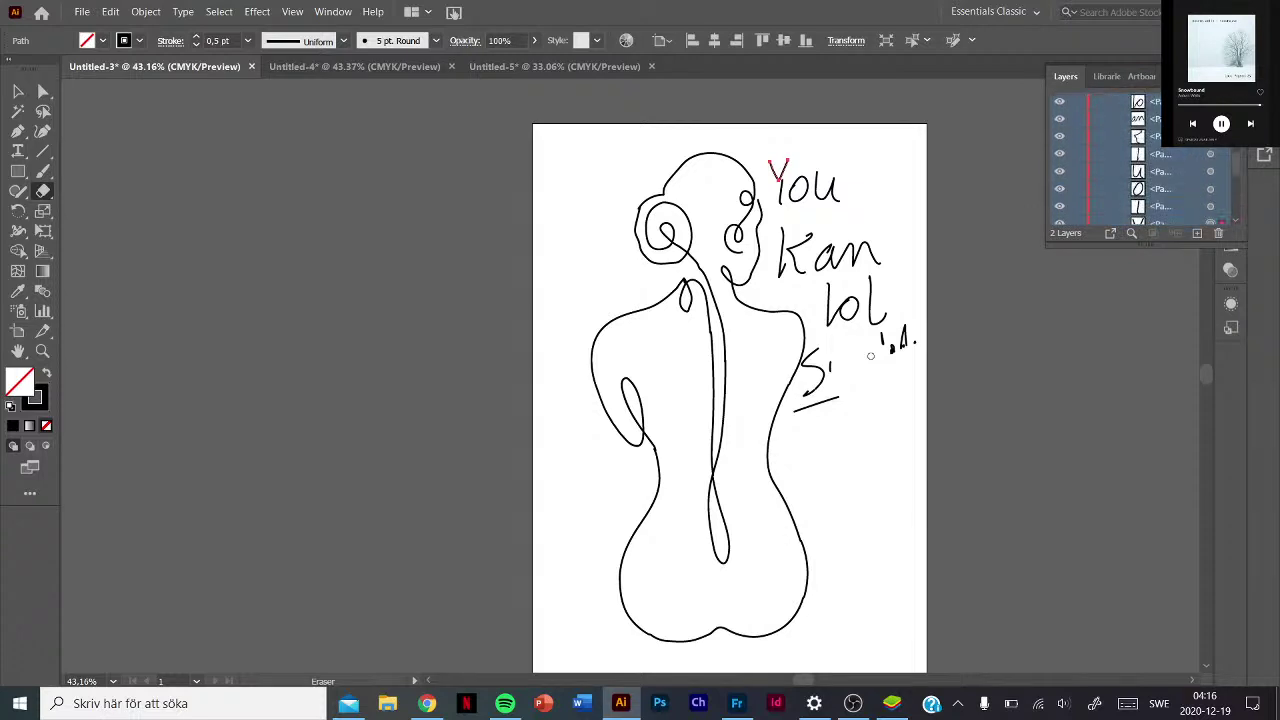
{"action": "key", "text": "Delete"}
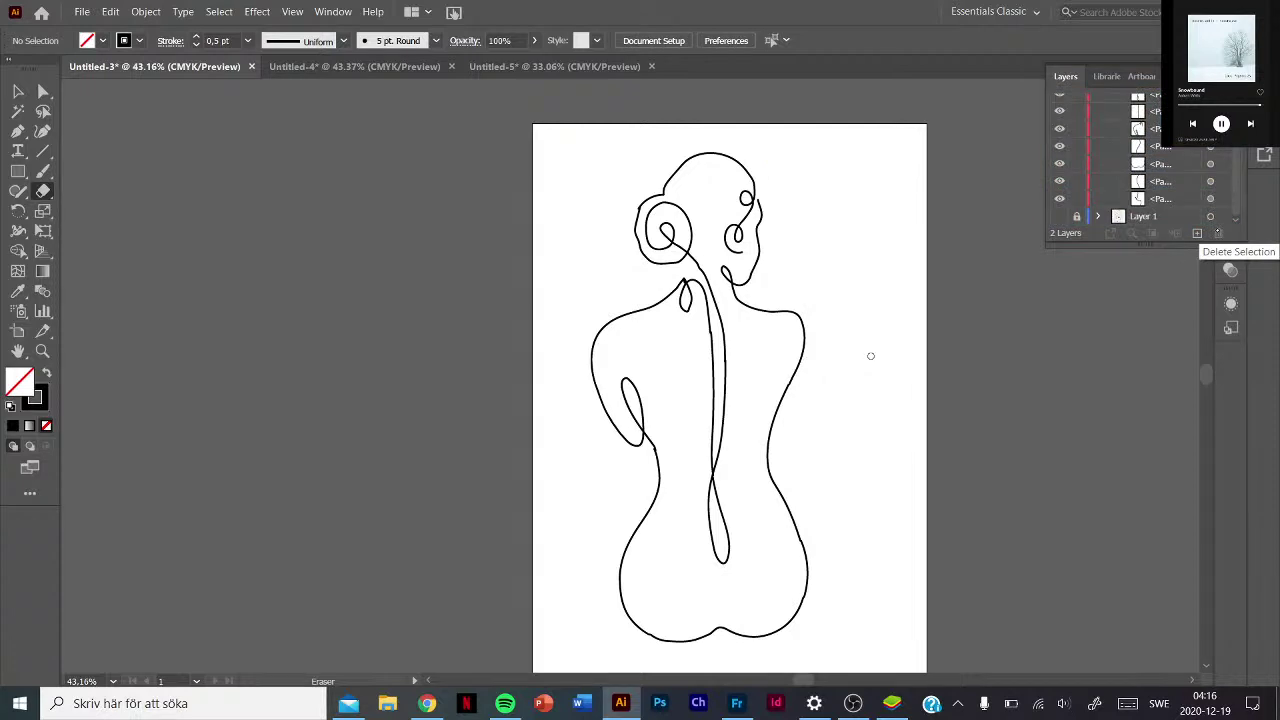
With the Paintbrush (B), hand-letter 'You Can Use This' and begin 'method' beside the head.
{"action": "key", "text": "b"}
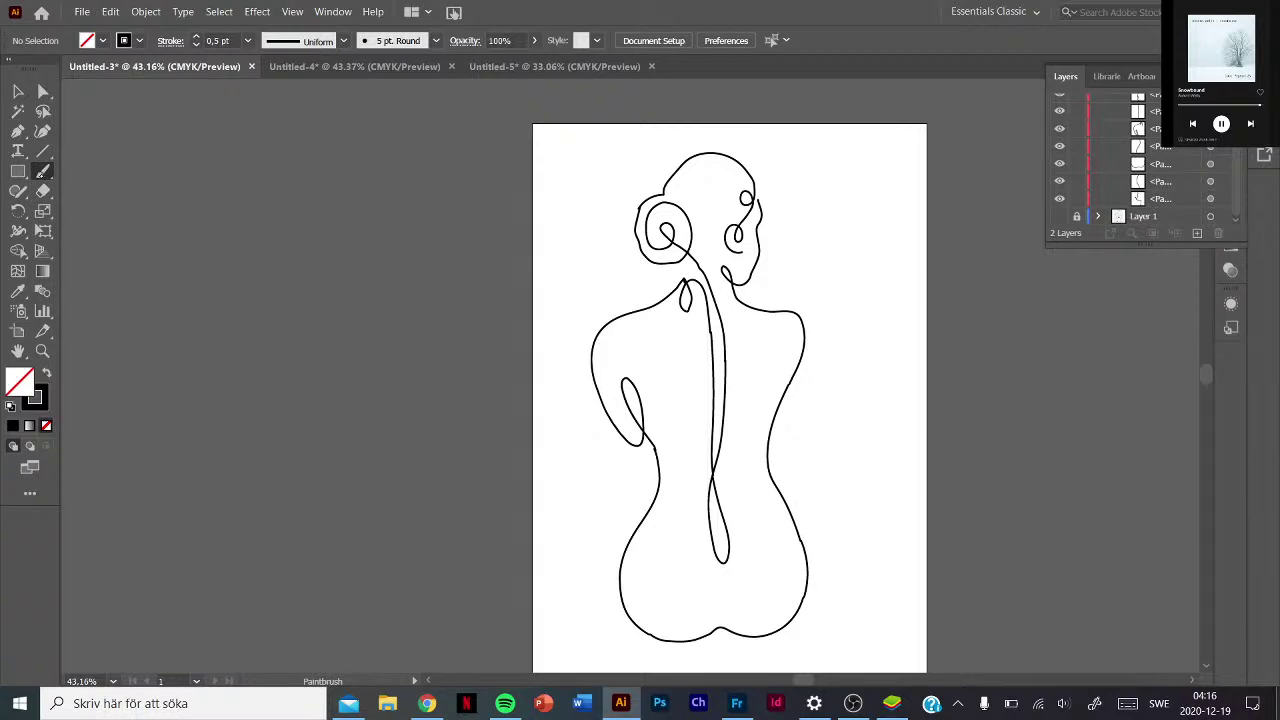
{"action": "mouse_move", "coordinate": [779, 155]}
{"action": "left_mouse_down"}
{"action": "mouse_move", "coordinate": [788, 197]}
{"action": "mouse_move", "coordinate": [804, 174]}
{"action": "mouse_move", "coordinate": [847, 176]}
{"action": "mouse_move", "coordinate": [851, 198]}
{"action": "mouse_move", "coordinate": [805, 264]}
{"action": "left_mouse_up"}
{"action": "mouse_move", "coordinate": [835, 240]}
{"action": "left_mouse_down"}
{"action": "mouse_move", "coordinate": [838, 262]}
{"action": "mouse_move", "coordinate": [882, 262]}
{"action": "left_mouse_up"}
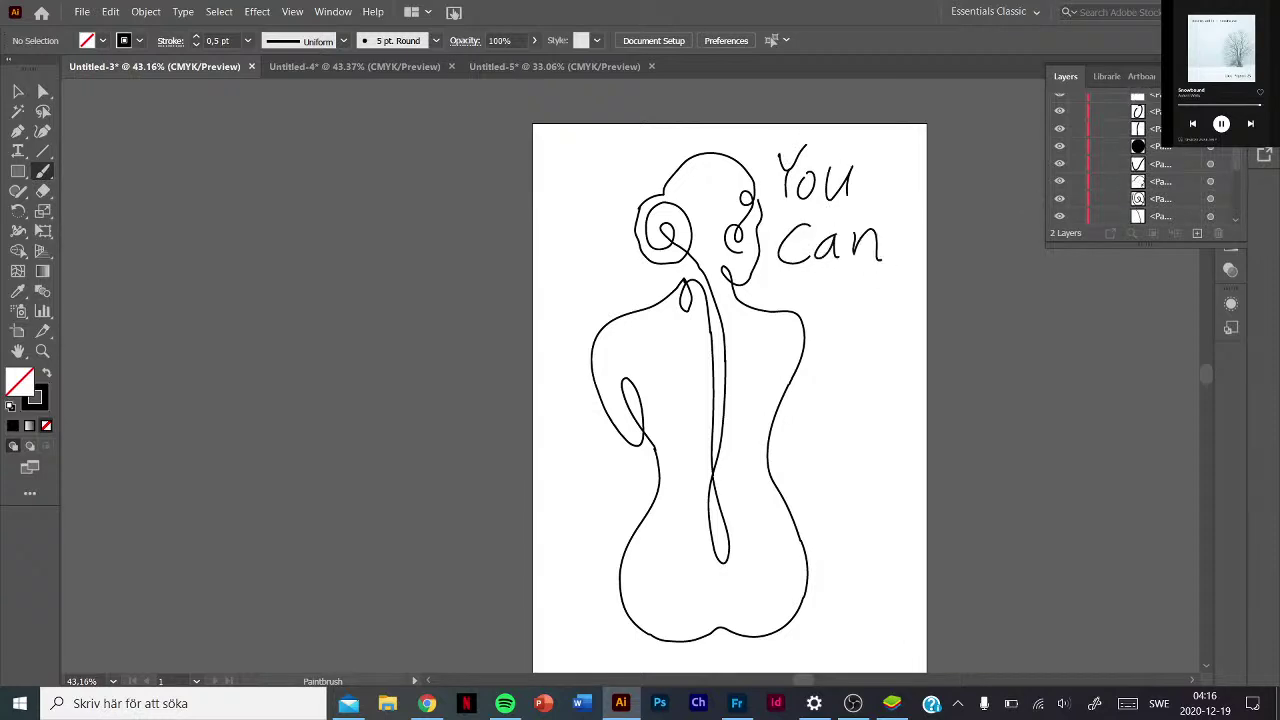
{"action": "mouse_move", "coordinate": [802, 276]}
{"action": "left_mouse_down"}
{"action": "mouse_move", "coordinate": [833, 274]}
{"action": "mouse_move", "coordinate": [830, 309]}
{"action": "mouse_move", "coordinate": [888, 308]}
{"action": "left_mouse_up"}
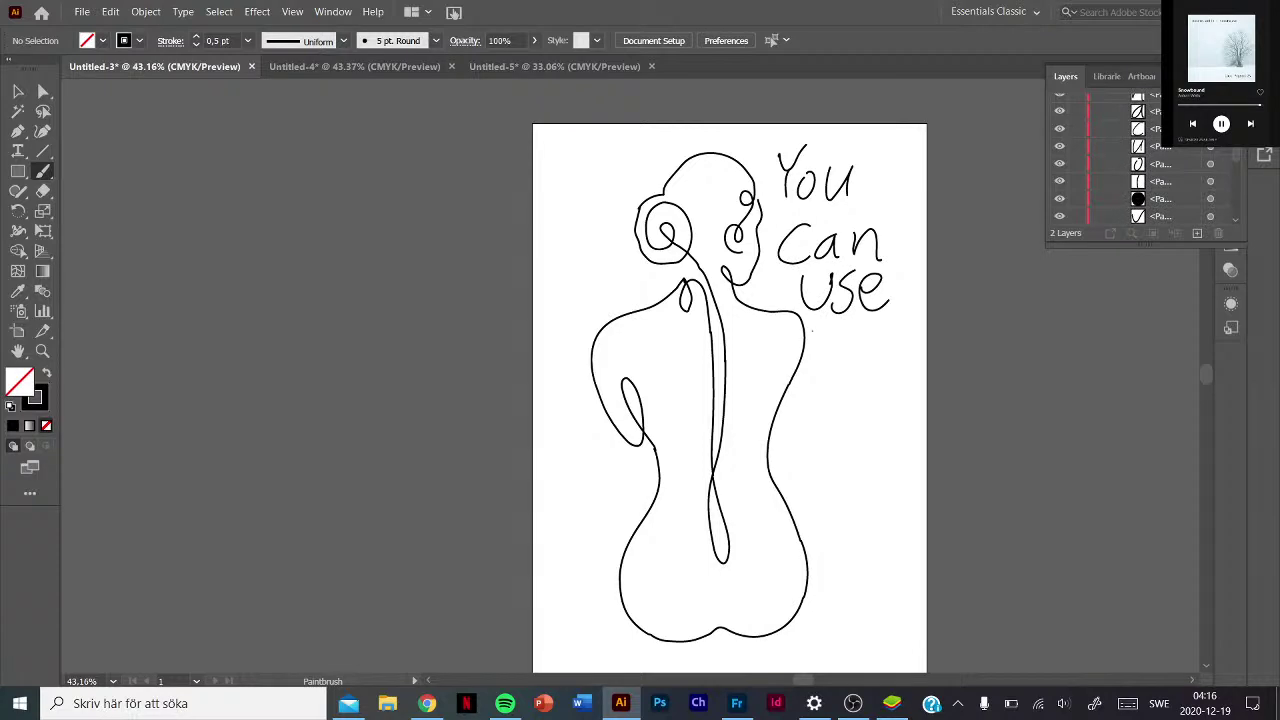
{"action": "mouse_move", "coordinate": [810, 331]}
{"action": "left_mouse_down"}
{"action": "mouse_move", "coordinate": [842, 329]}
{"action": "mouse_move", "coordinate": [826, 362]}
{"action": "mouse_move", "coordinate": [870, 360]}
{"action": "left_mouse_up"}
{"action": "left_click_drag", "start_coordinate": [878, 340], "coordinate": [878, 362]}
{"action": "mouse_move", "coordinate": [797, 392]}
{"action": "left_mouse_down"}
{"action": "mouse_move", "coordinate": [820, 418]}
{"action": "mouse_move", "coordinate": [854, 418]}
{"action": "mouse_move", "coordinate": [870, 393]}
{"action": "mouse_move", "coordinate": [900, 410]}
{"action": "mouse_move", "coordinate": [888, 410]}
{"action": "left_mouse_up"}
Finish lettering 'method to have own draw', underline 'draw', and collapse the Layers panel.
{"action": "key", "text": "ctrl+z"}
{"action": "key", "text": "ctrl+z"}
{"action": "left_click_drag", "start_coordinate": [900, 398], "coordinate": [904, 362]}
{"action": "mouse_move", "coordinate": [770, 452]}
{"action": "left_mouse_down"}
{"action": "mouse_move", "coordinate": [800, 448]}
{"action": "mouse_move", "coordinate": [790, 472]}
{"action": "mouse_move", "coordinate": [810, 454]}
{"action": "mouse_move", "coordinate": [850, 470]}
{"action": "mouse_move", "coordinate": [880, 466]}
{"action": "mouse_move", "coordinate": [892, 440]}
{"action": "mouse_move", "coordinate": [908, 466]}
{"action": "left_mouse_up"}
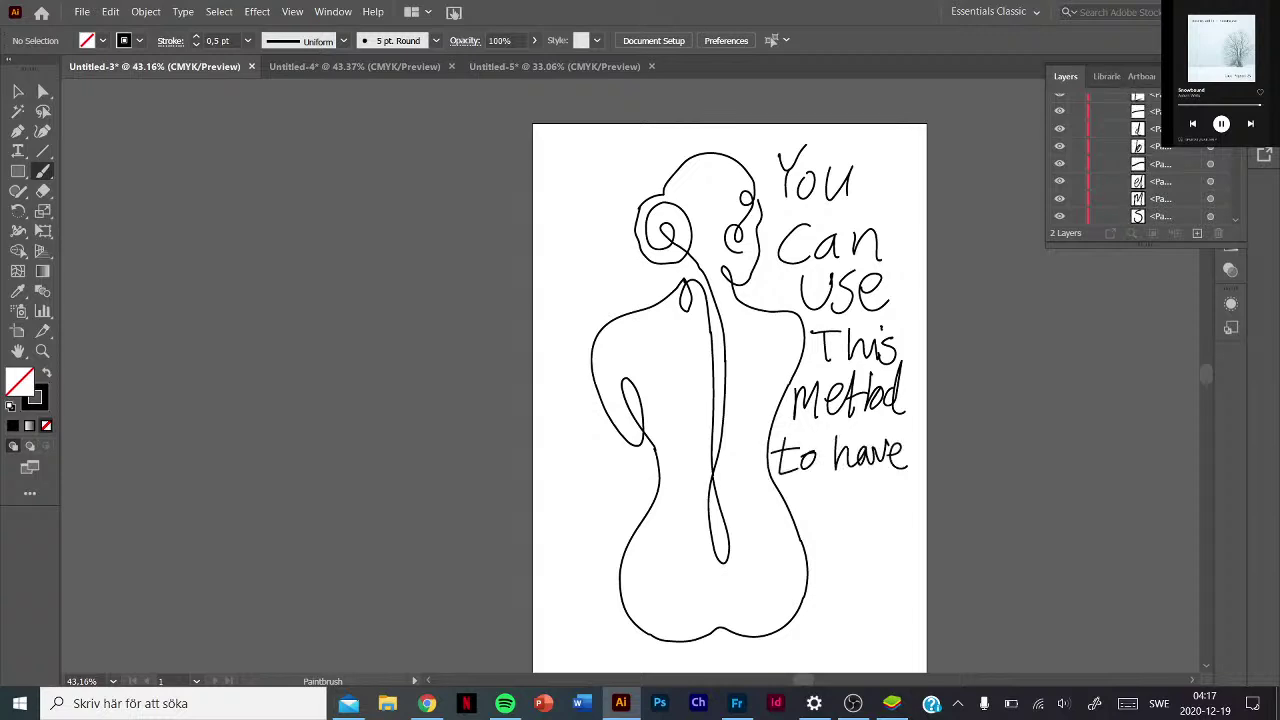
{"action": "left_click_drag", "start_coordinate": [804, 496], "coordinate": [884, 510]}
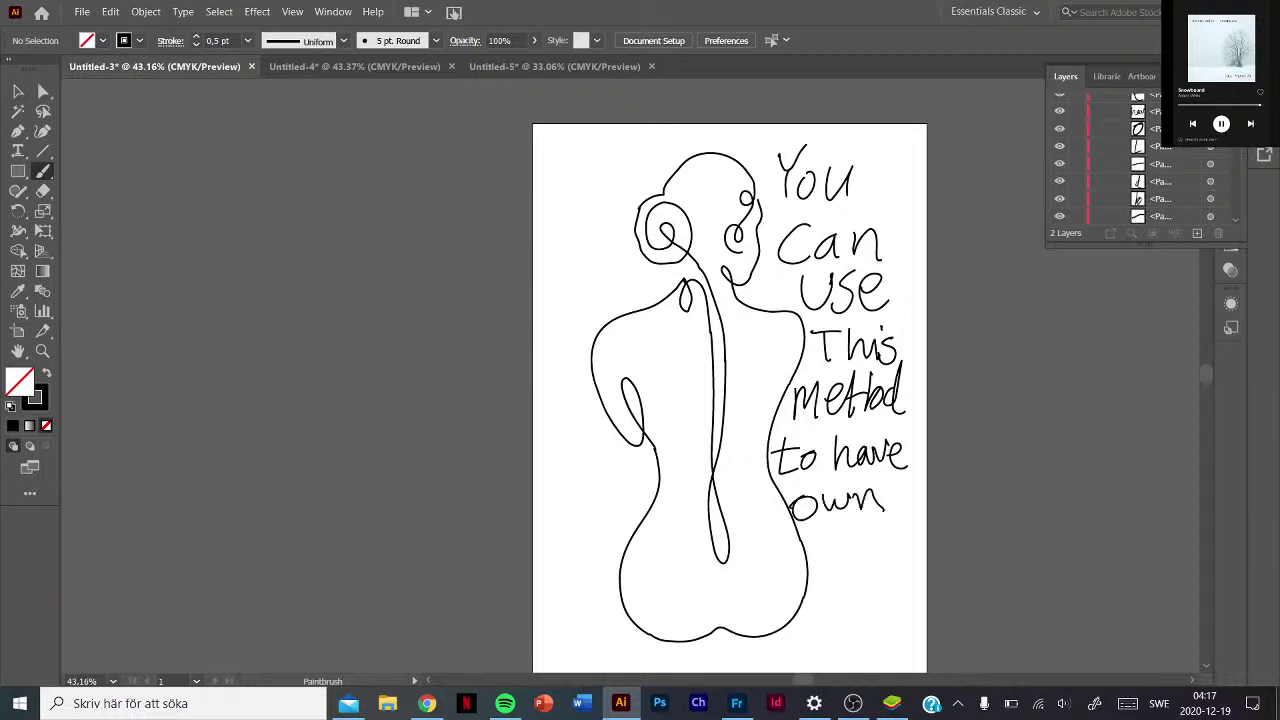
{"action": "mouse_move", "coordinate": [820, 542]}
{"action": "left_mouse_down"}
{"action": "mouse_move", "coordinate": [822, 562]}
{"action": "mouse_move", "coordinate": [844, 542]}
{"action": "mouse_move", "coordinate": [852, 560]}
{"action": "mouse_move", "coordinate": [866, 540]}
{"action": "left_mouse_up"}
{"action": "left_click_drag", "start_coordinate": [814, 584], "coordinate": [884, 562]}
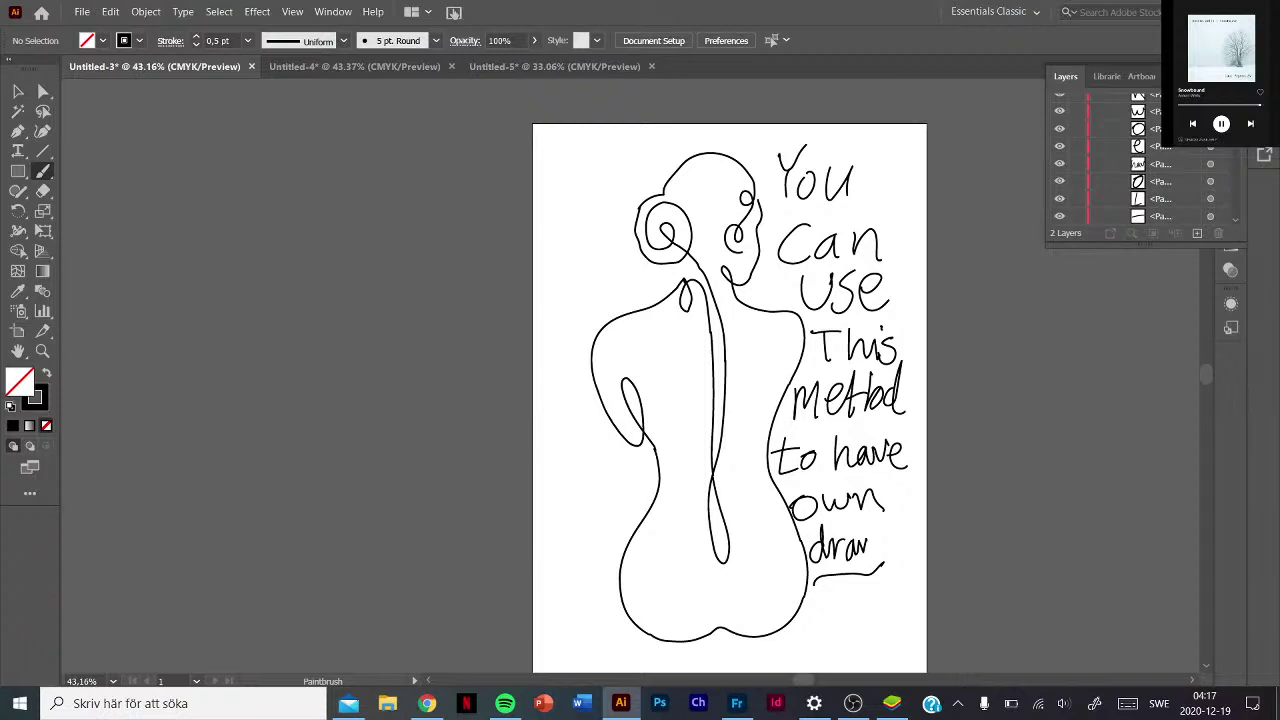
{"action": "key", "text": "F7"}
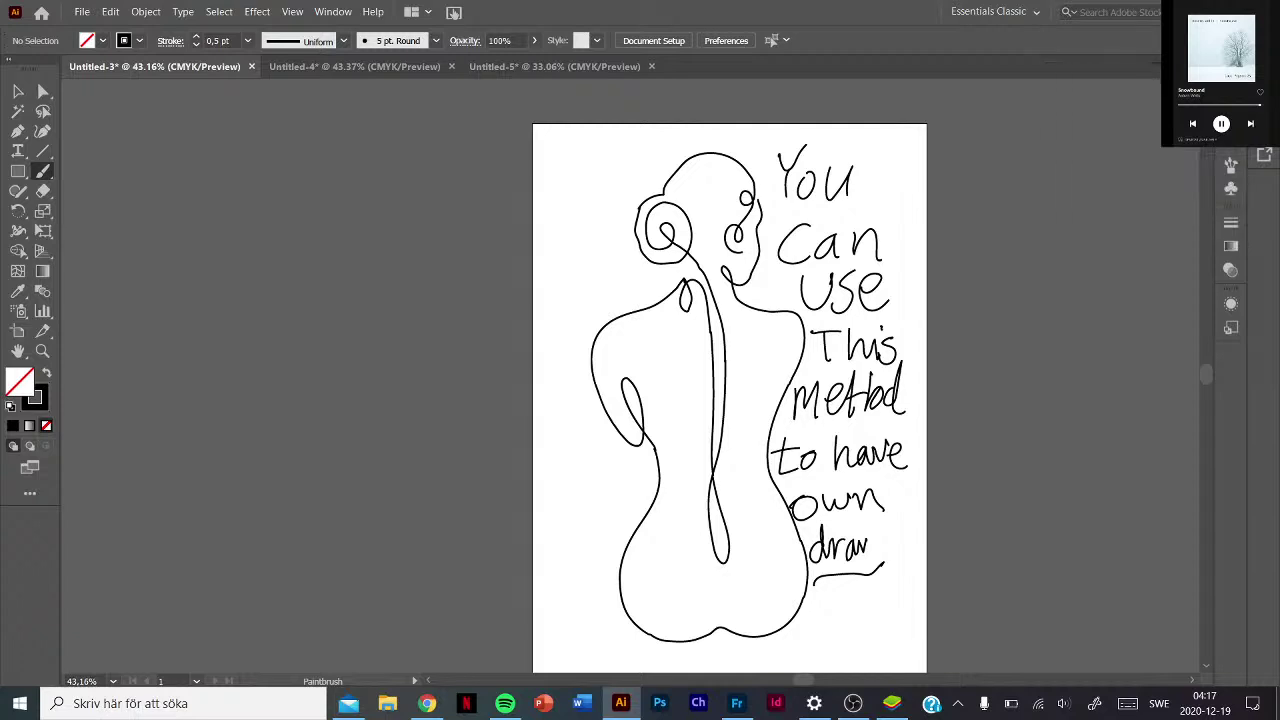
Switch to the Untitled-5 document with the kneeling woman photo and zoom in on it.
{"action": "left_click", "coordinate": [355, 66]}
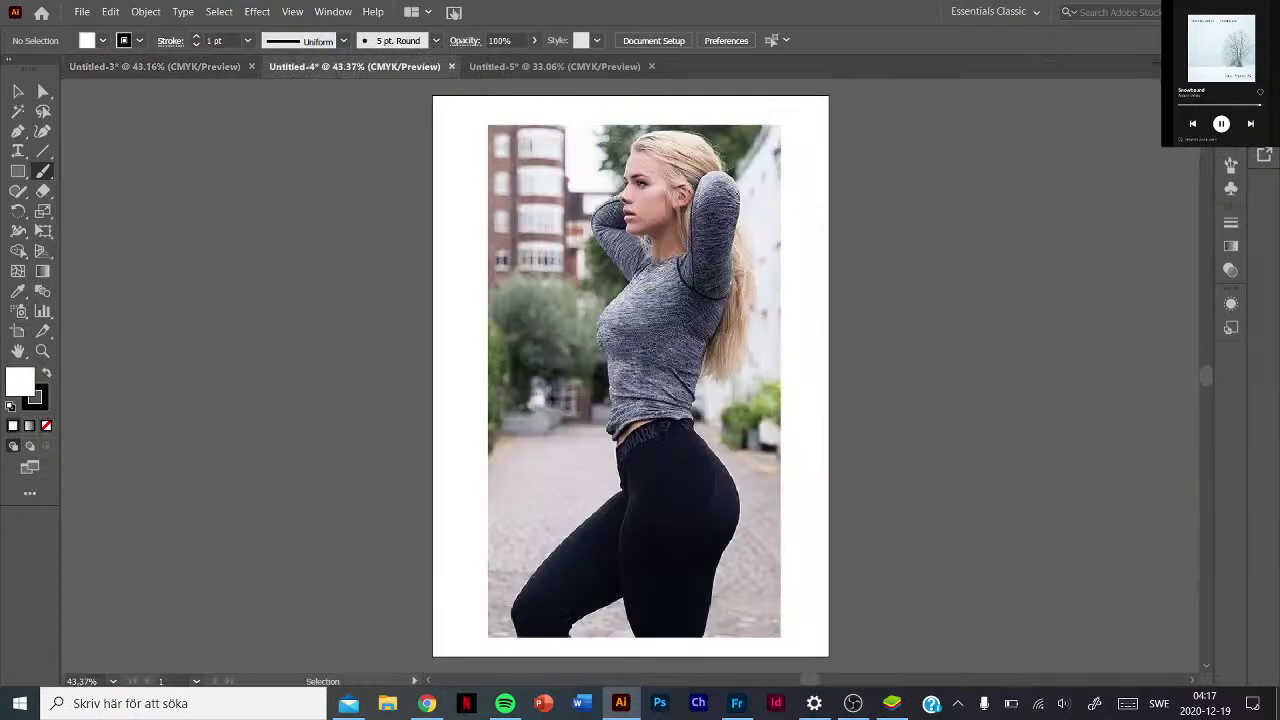
{"action": "left_click", "coordinate": [554, 66]}
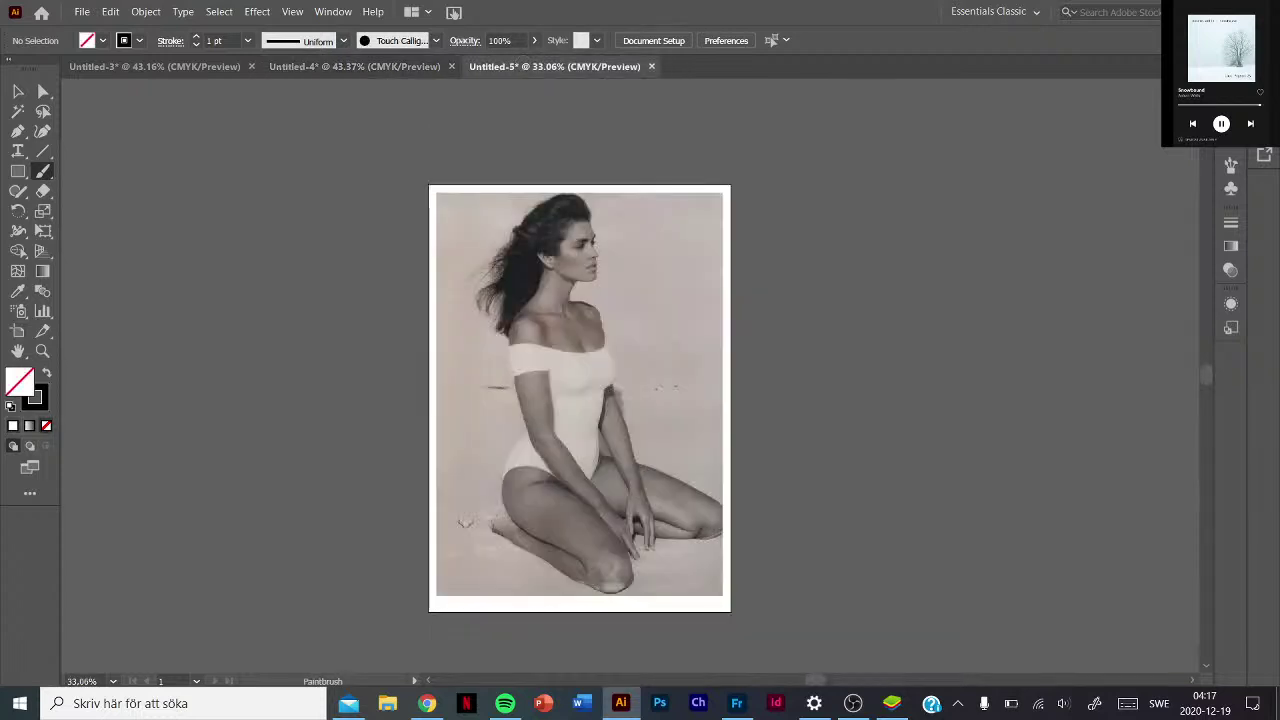
{"action": "scroll", "coordinate": [619, 329], "scroll_direction": "up", "scroll_amount": 2}
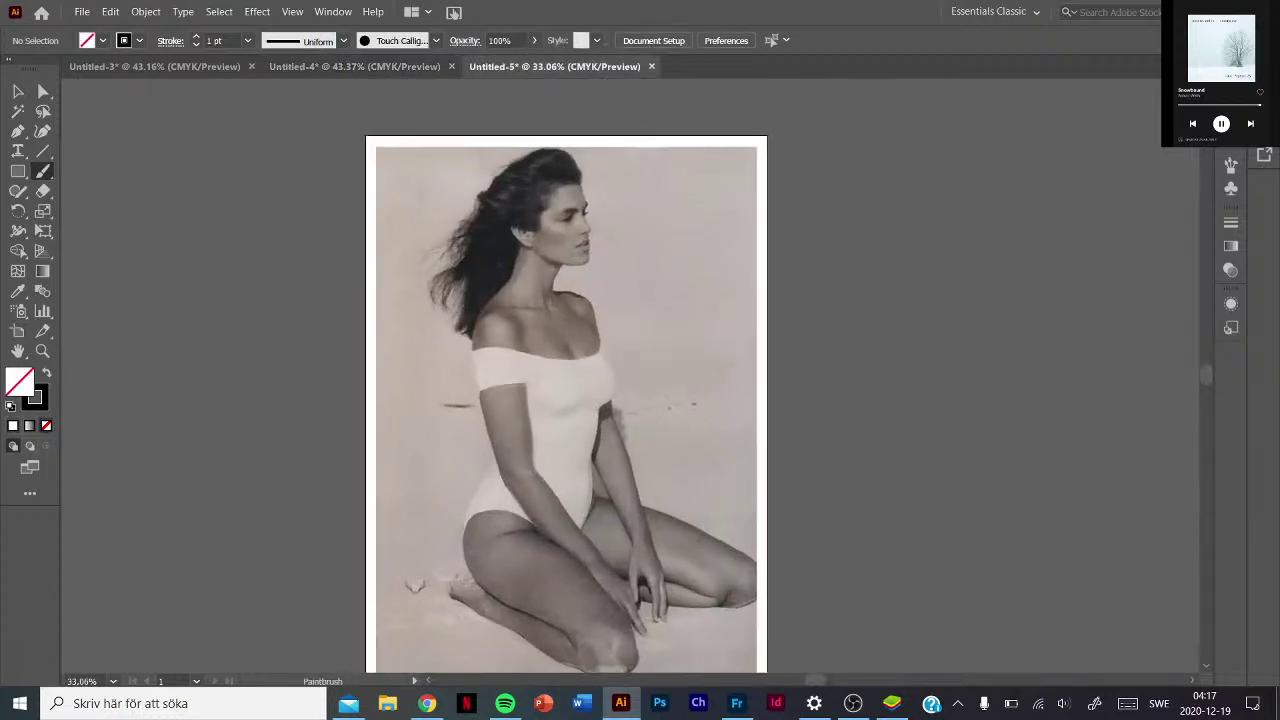
{"action": "scroll", "coordinate": [619, 329], "scroll_direction": "up", "scroll_amount": 1}
{"action": "scroll", "coordinate": [619, 329], "scroll_direction": "up", "scroll_amount": 1}
{"action": "scroll", "coordinate": [625, 313], "scroll_direction": "up", "scroll_amount": 1}
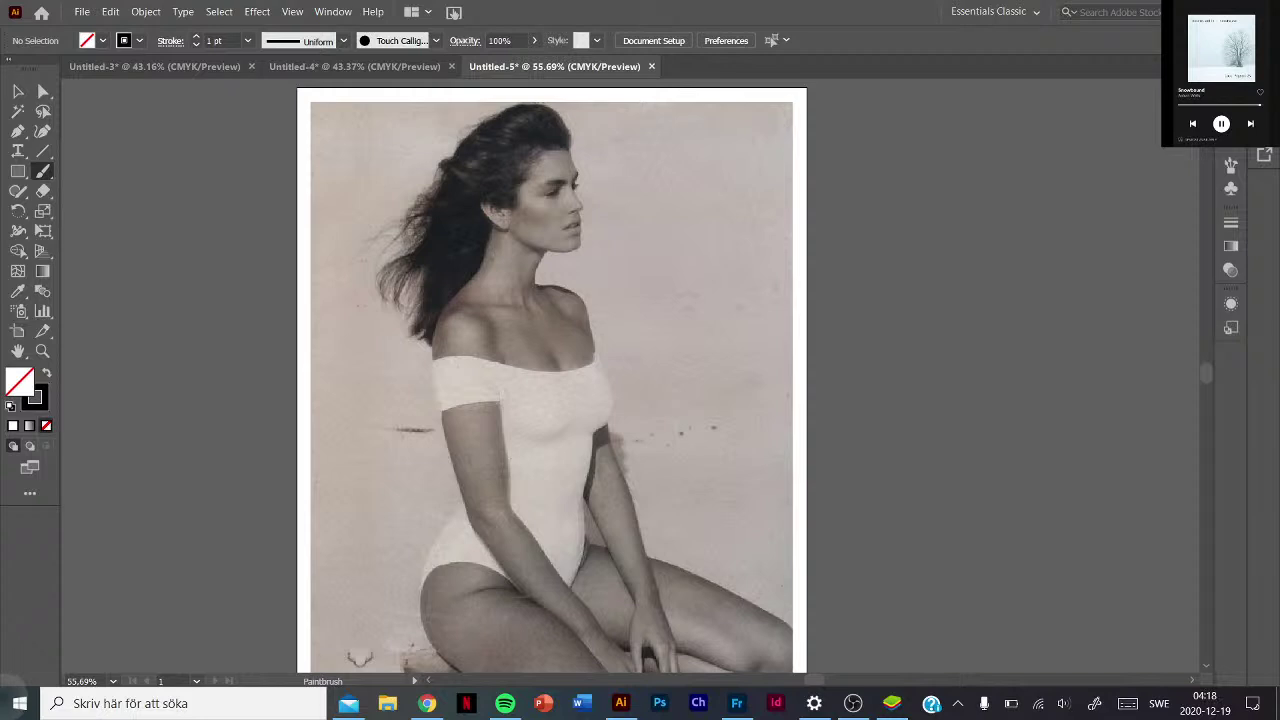
Delete the stray <Path> mark on Layer 2 using the Layers panel trash icon.
{"action": "right_click", "coordinate": [18, 703]}
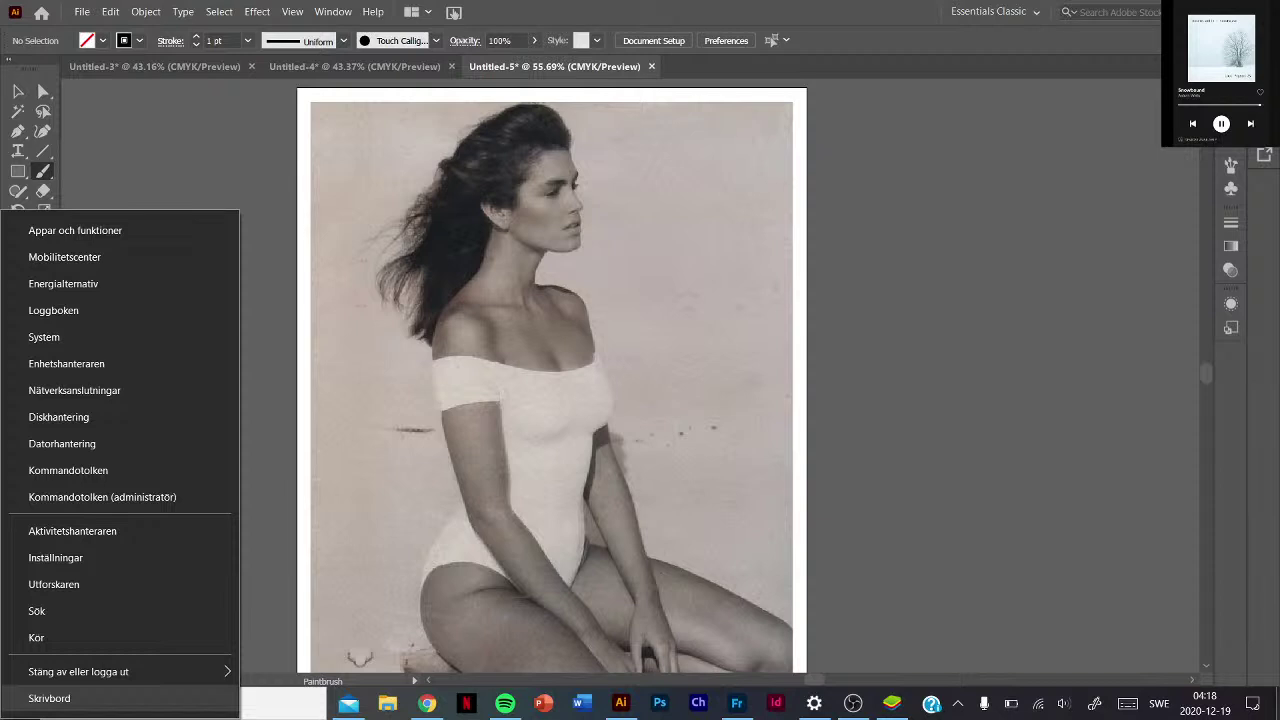
{"action": "key", "text": "Escape"}
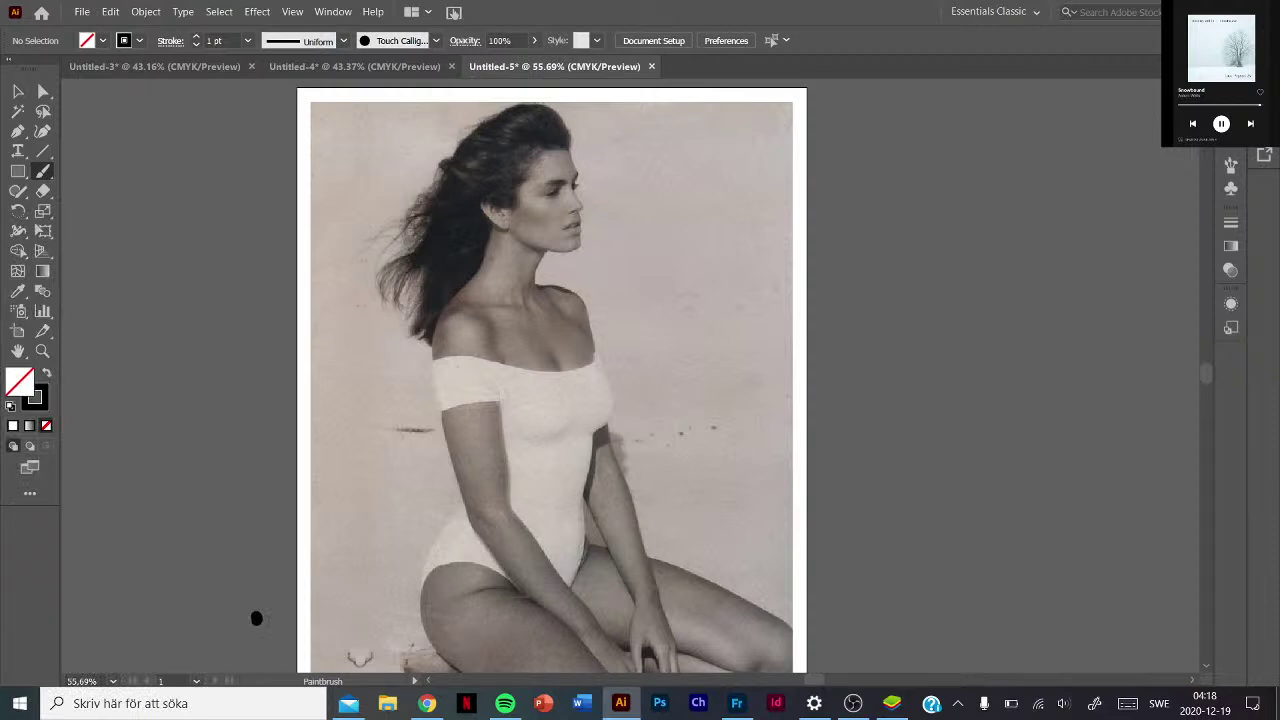
{"action": "key", "text": "F7"}
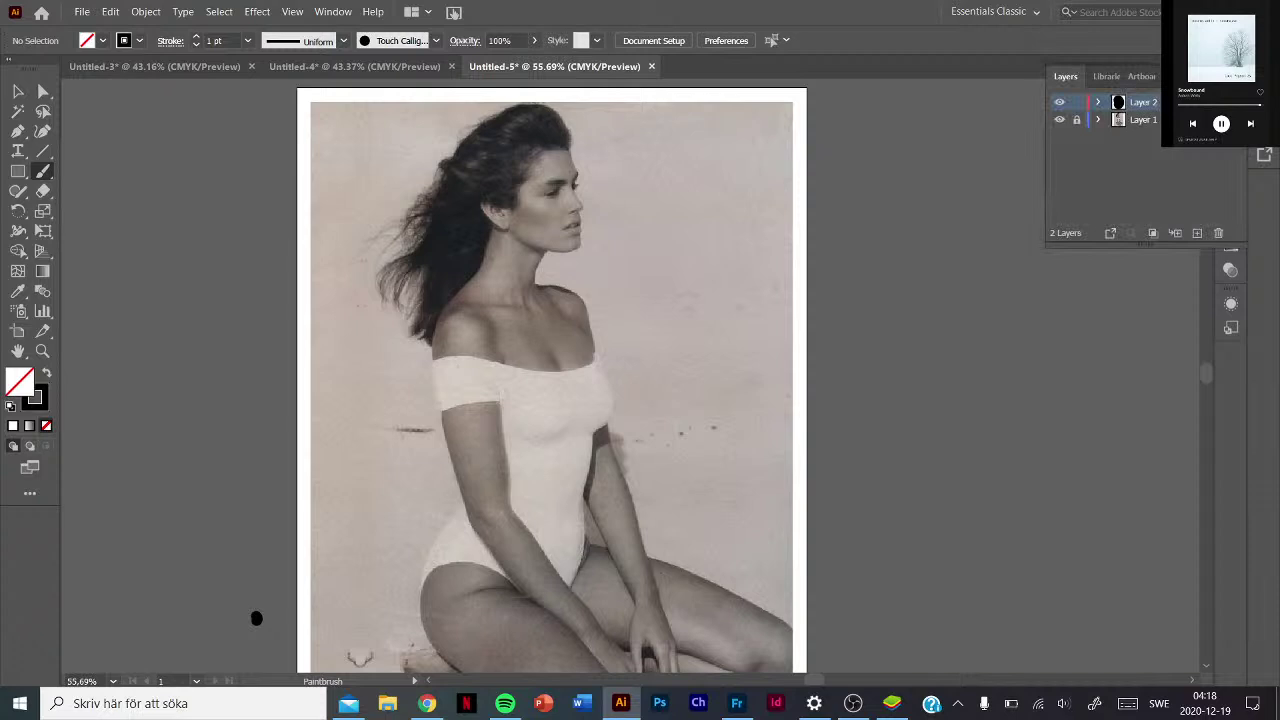
{"action": "left_click", "coordinate": [1098, 102]}
{"action": "left_click", "coordinate": [1218, 232]}
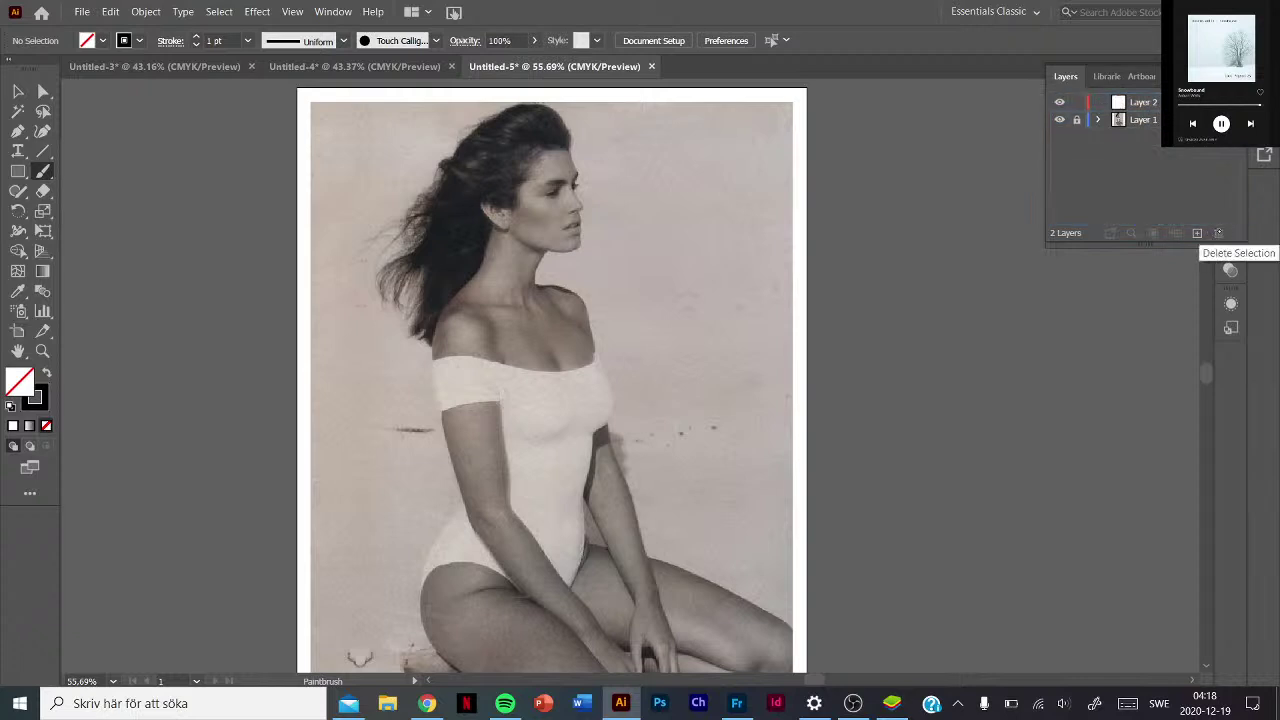
Set the stroke weight to 0.5 pt and zoom into the face.
{"action": "scroll", "coordinate": [677, 400], "scroll_direction": "up", "scroll_amount": 3}
{"action": "scroll", "coordinate": [677, 400], "scroll_direction": "up", "scroll_amount": 2}
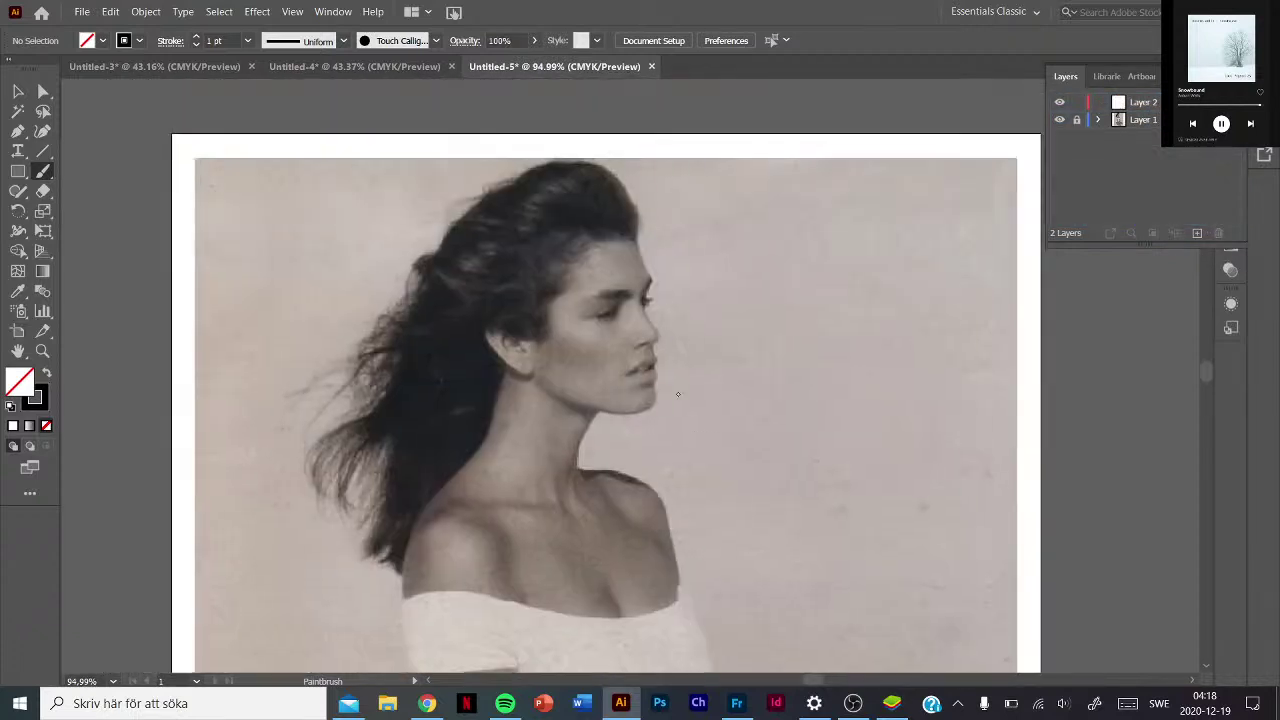
{"action": "scroll", "coordinate": [677, 400], "scroll_direction": "up", "scroll_amount": 1}
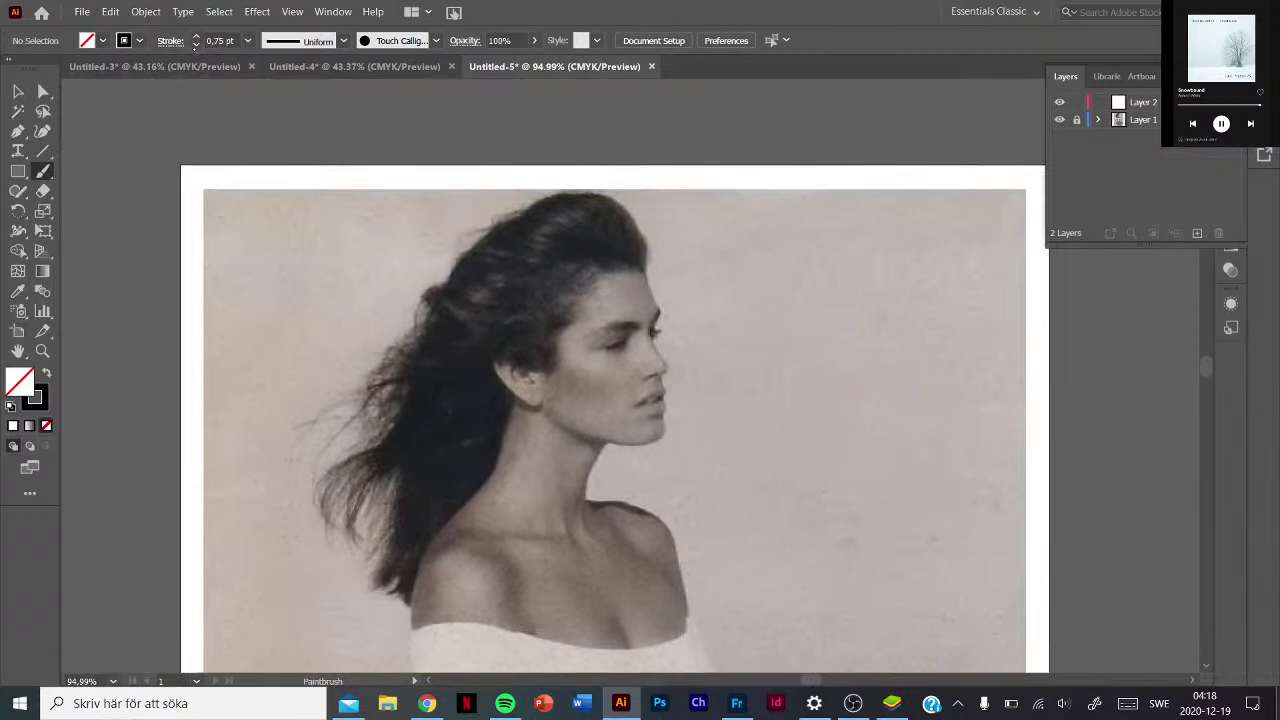
{"action": "left_click", "coordinate": [196, 45]}
{"action": "scroll", "coordinate": [660, 387], "scroll_direction": "up", "scroll_amount": 4}
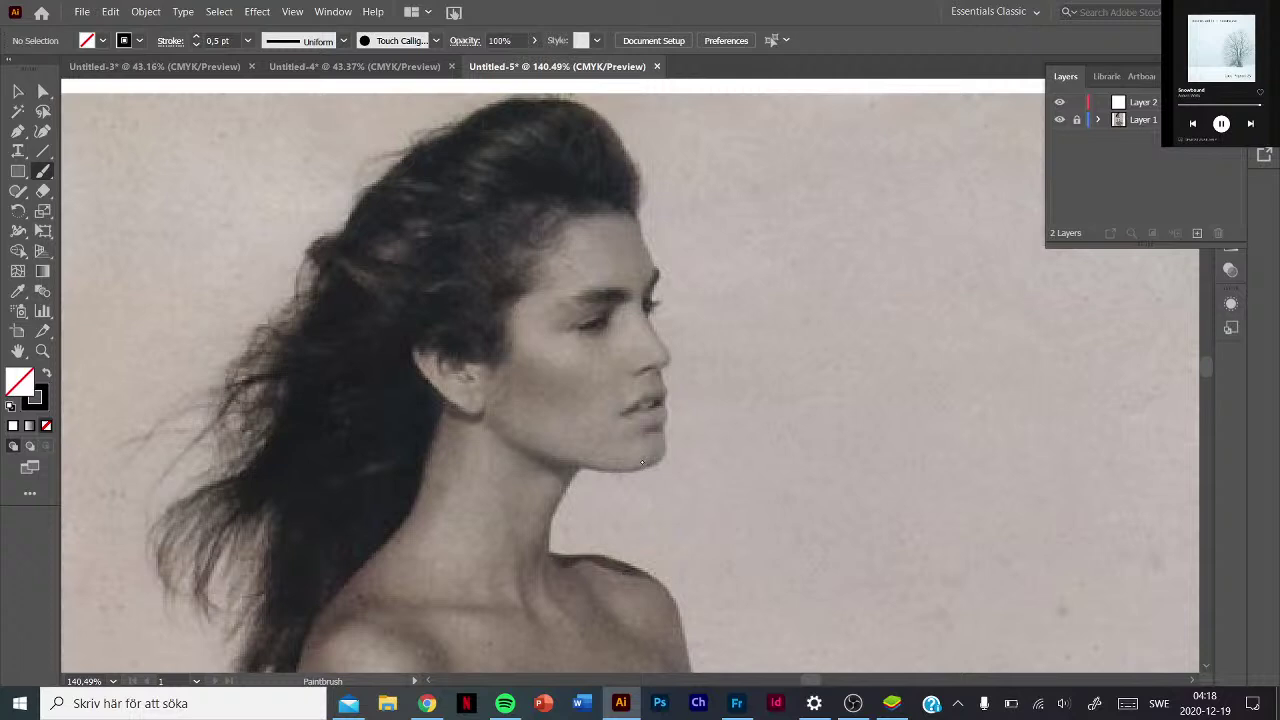
Replace the first hairline stroke with 5 pt. Round brush test strokes beside the face.
{"action": "left_click_drag", "start_coordinate": [630, 209], "coordinate": [655, 264]}
{"action": "key", "text": "v"}
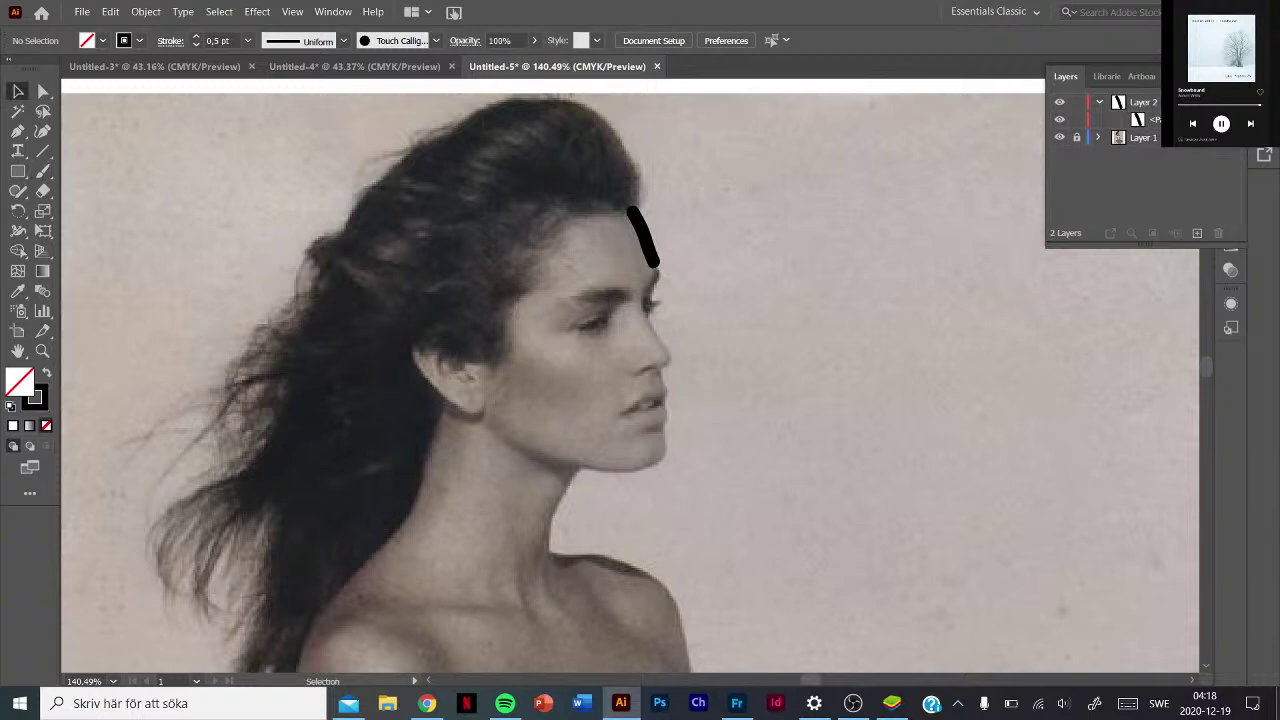
{"action": "left_click_drag", "start_coordinate": [1140, 119], "coordinate": [1218, 233]}
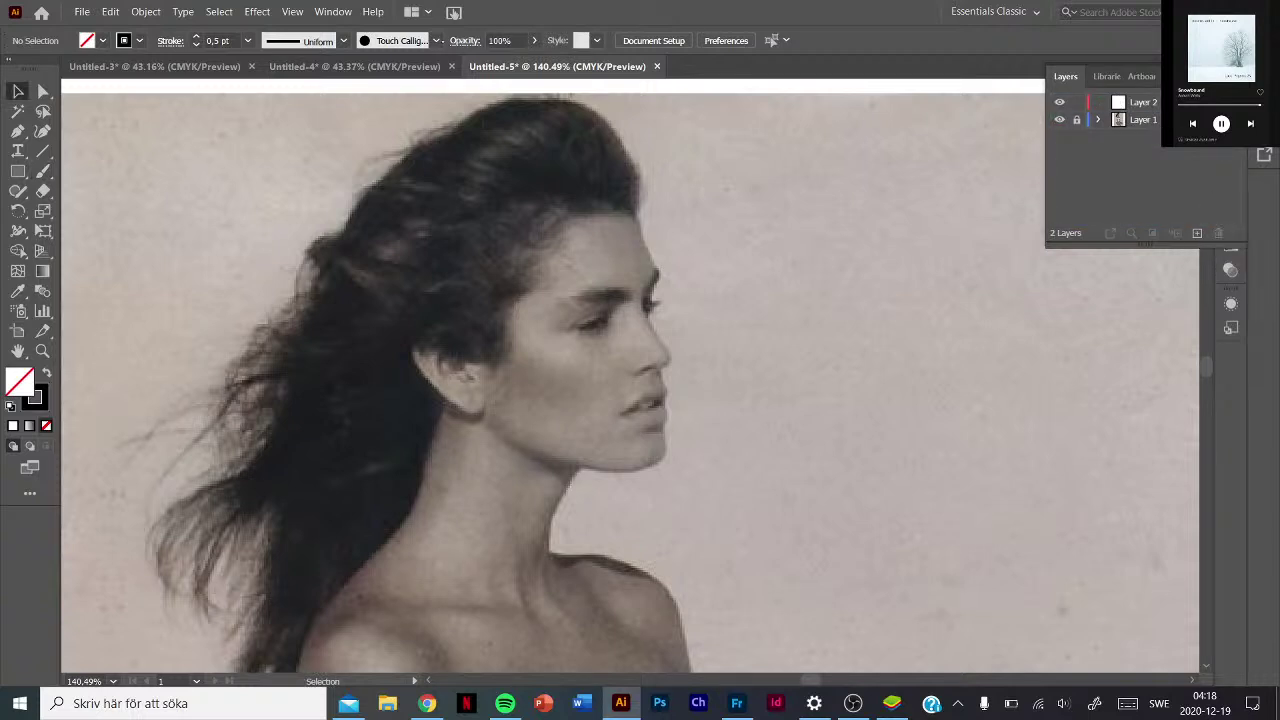
{"action": "left_click", "coordinate": [436, 40]}
{"action": "left_click", "coordinate": [291, 78]}
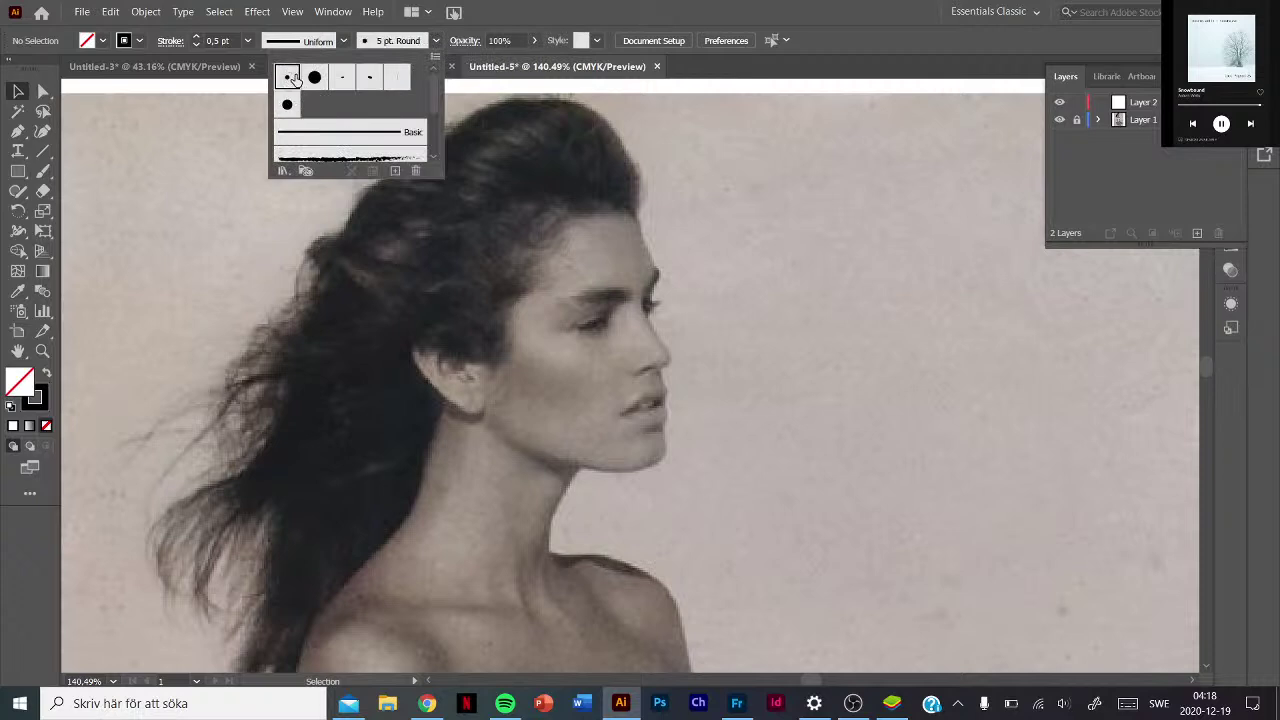
{"action": "left_click", "coordinate": [636, 222]}
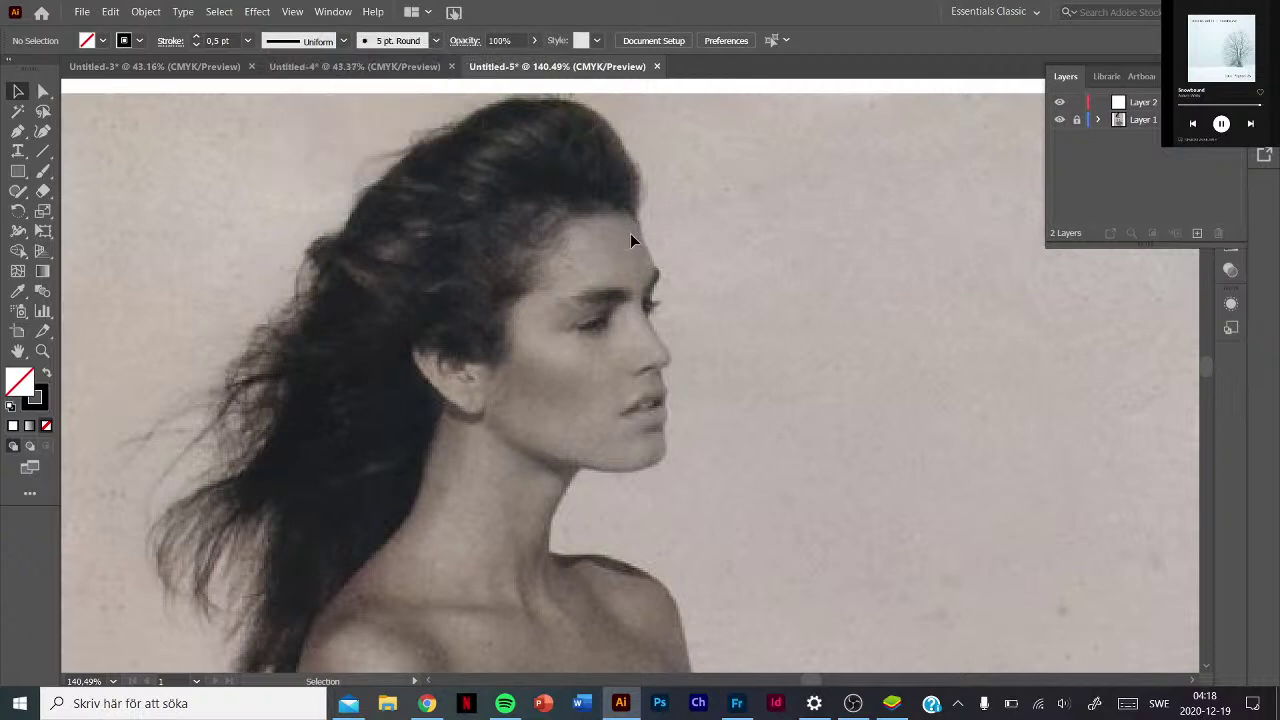
{"action": "left_click", "coordinate": [42, 171]}
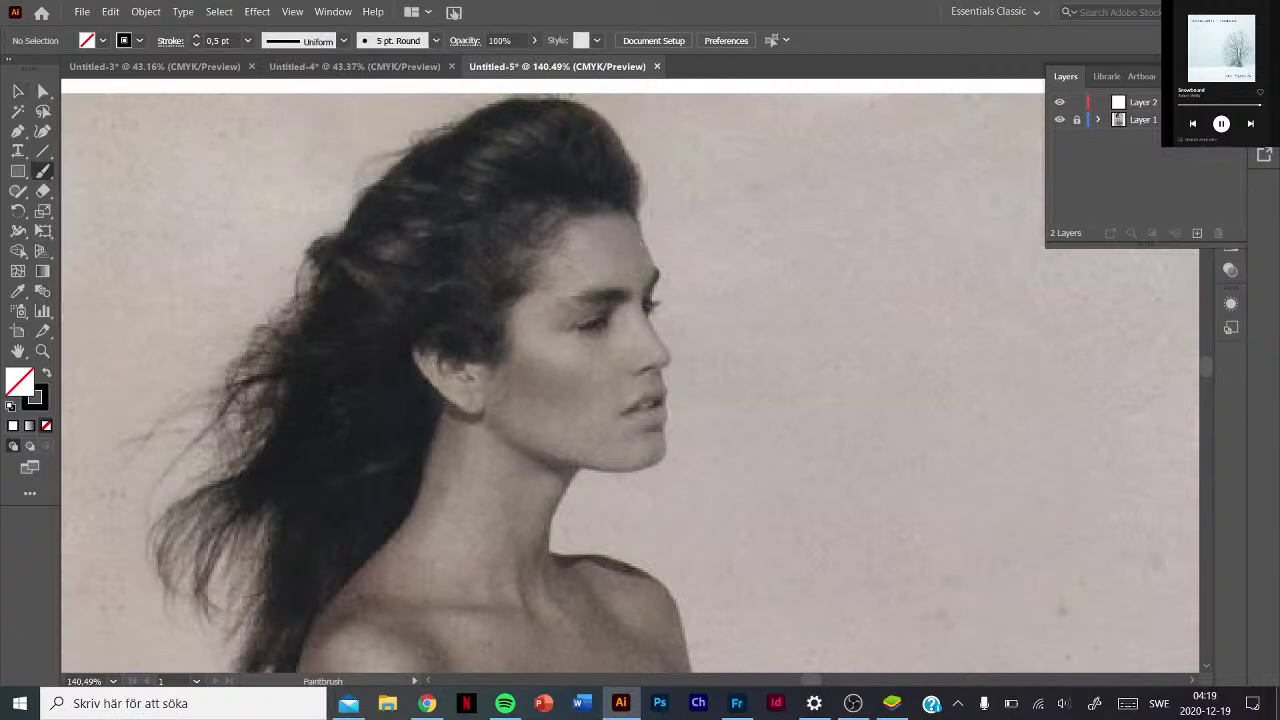
{"action": "left_click_drag", "start_coordinate": [633, 212], "coordinate": [657, 262]}
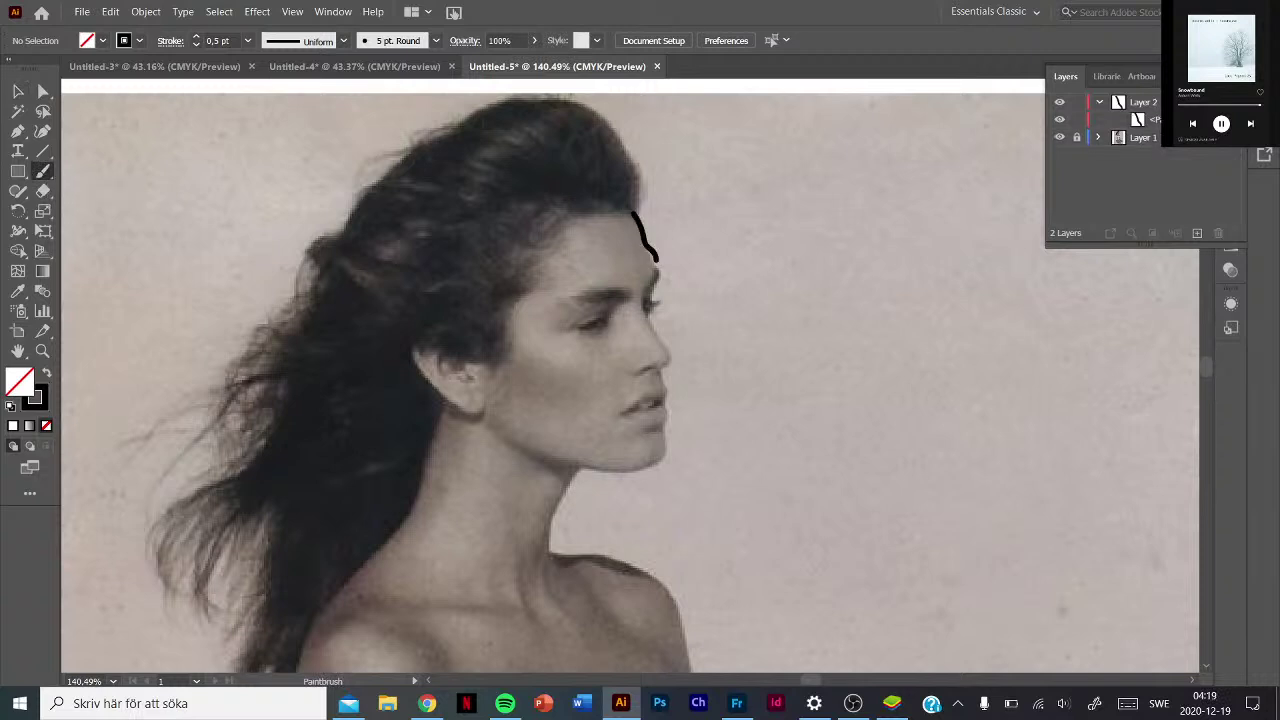
{"action": "mouse_move", "coordinate": [673, 210]}
{"action": "left_mouse_down"}
{"action": "mouse_move", "coordinate": [786, 349]}
{"action": "mouse_move", "coordinate": [826, 465]}
{"action": "left_mouse_up"}
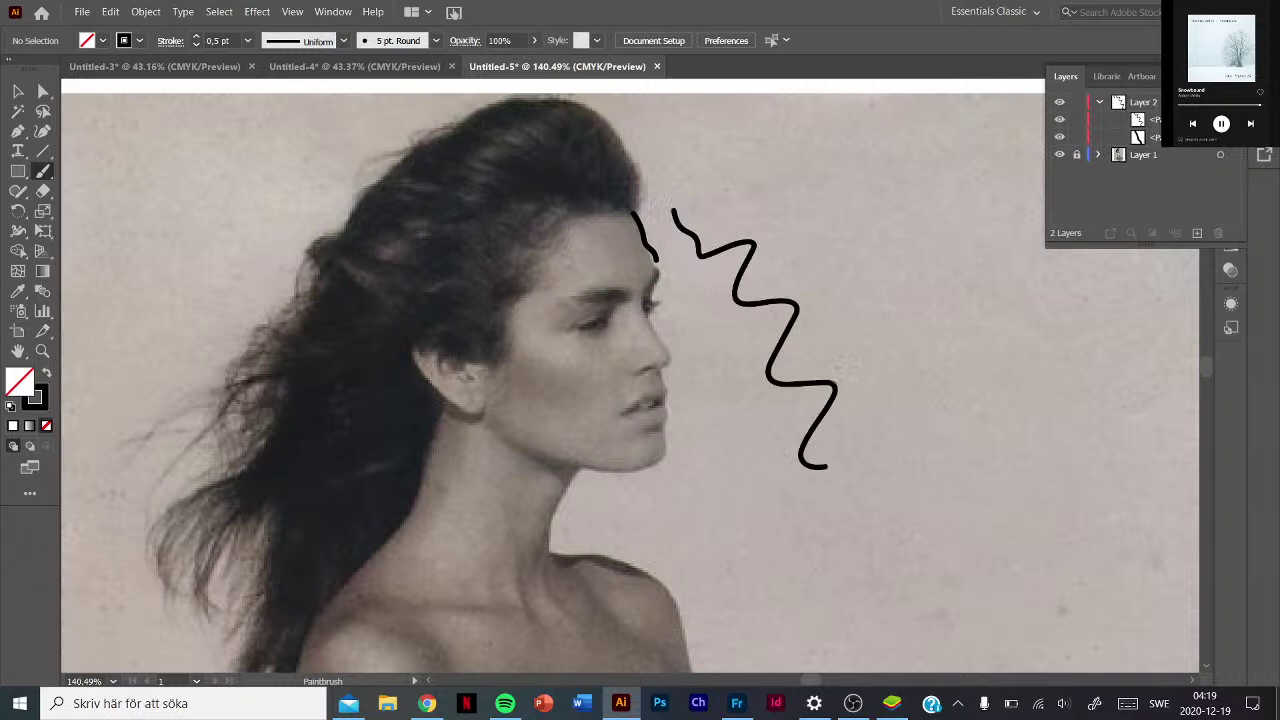
Paint a 3 pt. Oval test stroke, check it without the photo, then delete Layer 2.
{"action": "left_click", "coordinate": [435, 40]}
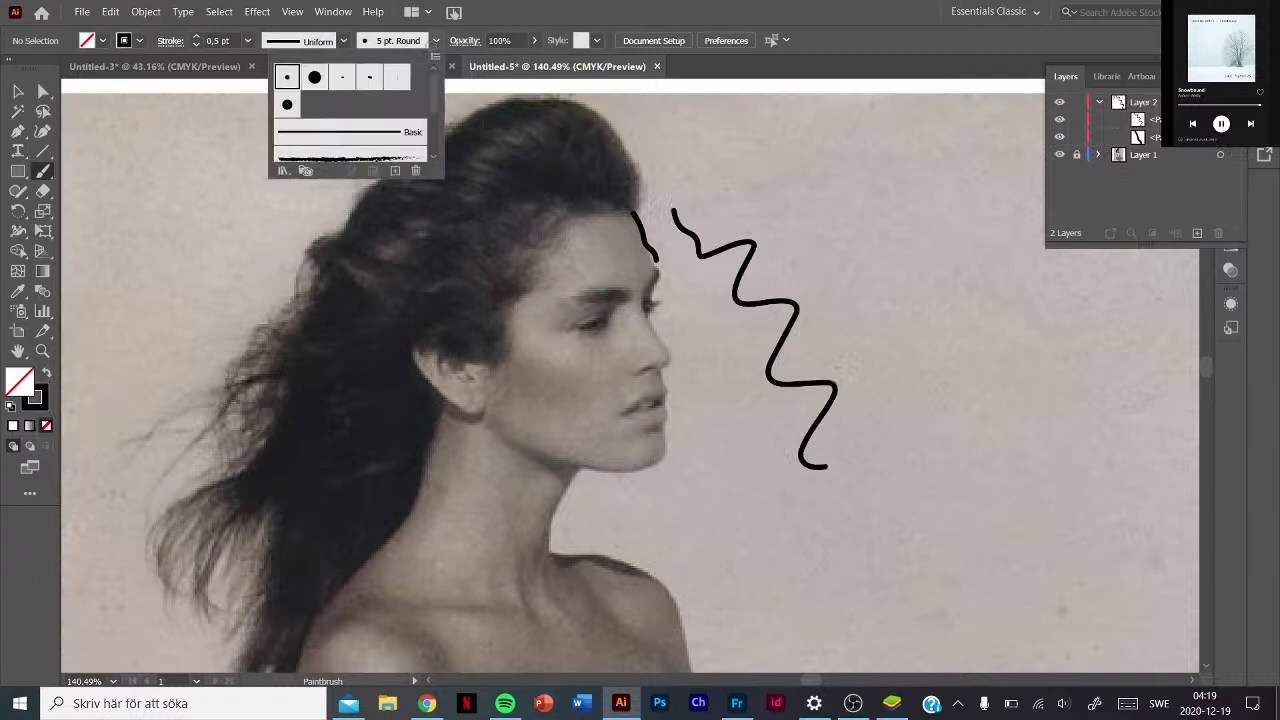
{"action": "left_click", "coordinate": [342, 77]}
{"action": "left_click", "coordinate": [676, 276]}
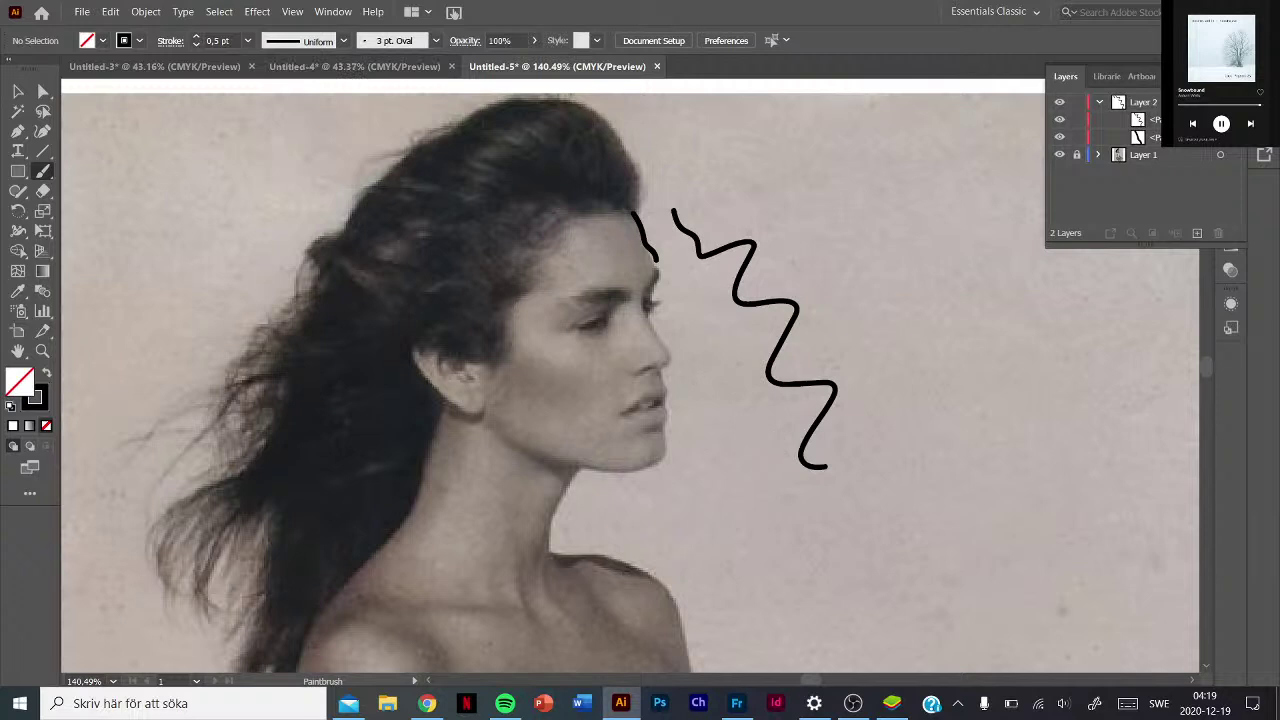
{"action": "left_click_drag", "start_coordinate": [845, 203], "coordinate": [1002, 438]}
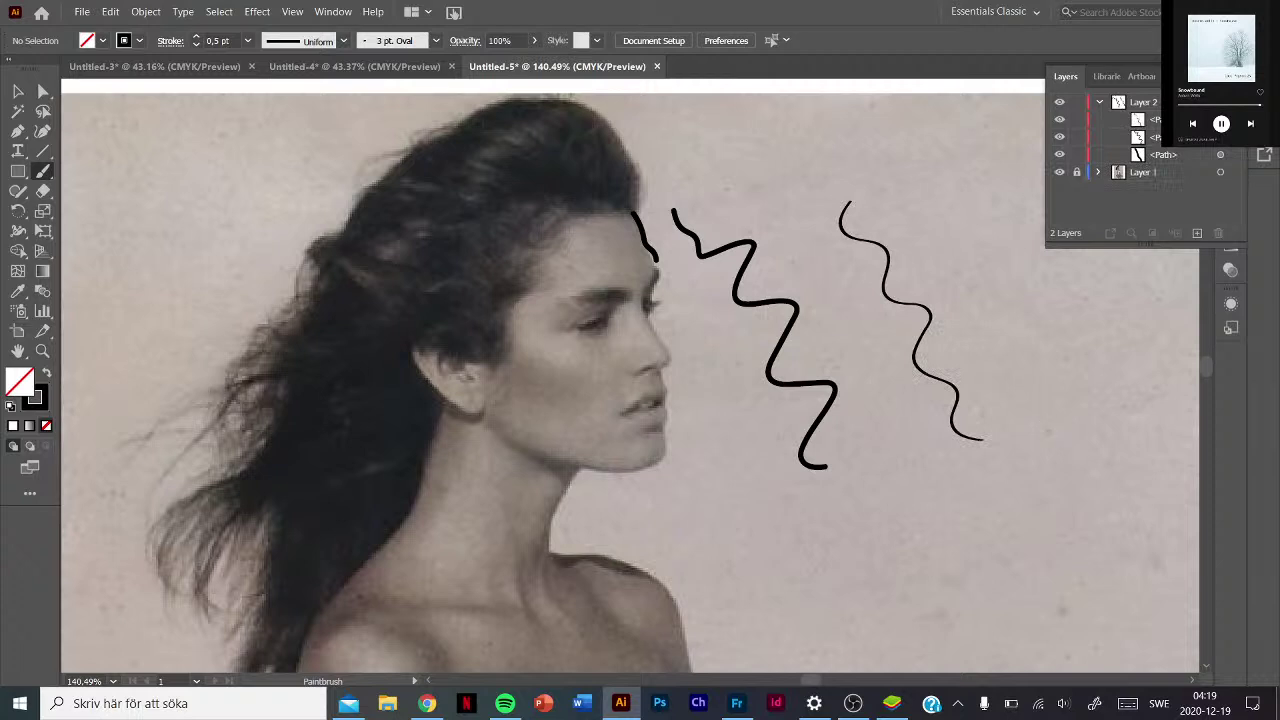
{"action": "left_click", "coordinate": [1059, 174]}
{"action": "left_click", "coordinate": [1059, 173]}
{"action": "left_click_drag", "start_coordinate": [1140, 102], "coordinate": [1218, 233]}
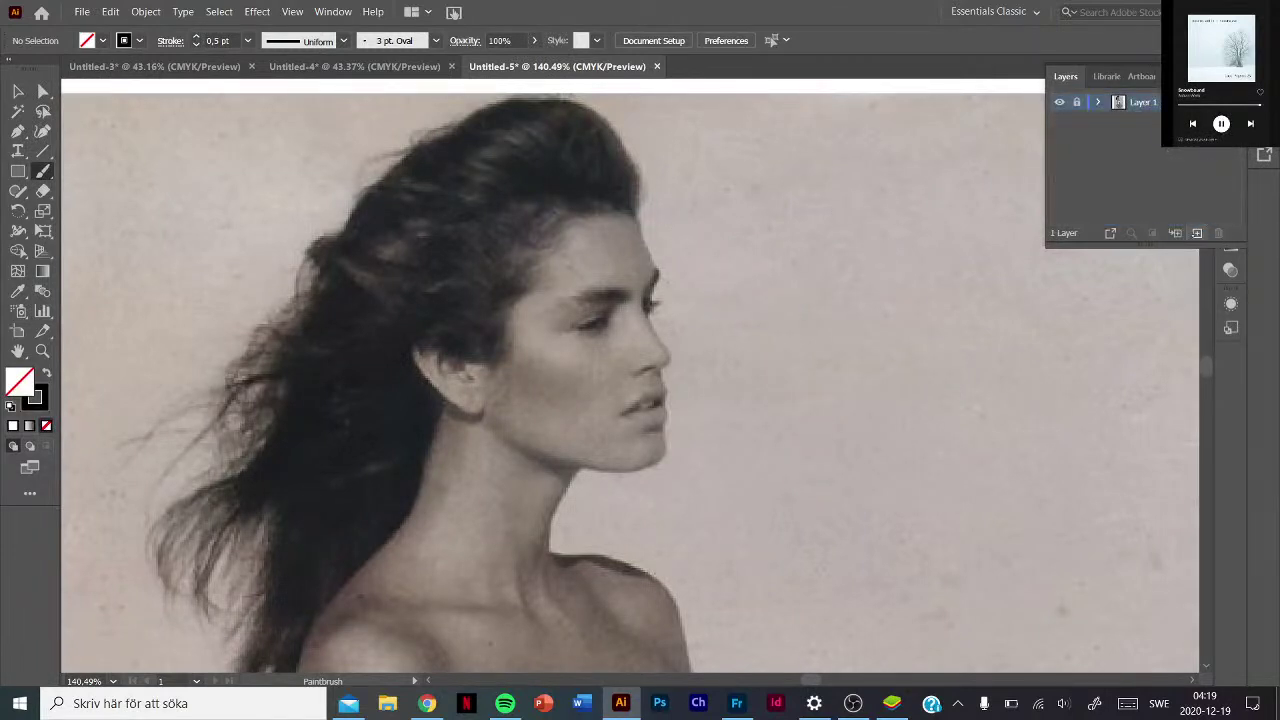
On a new layer, brush-trace the profile's forehead, nose, lips and chin.
{"action": "left_click", "coordinate": [1197, 233]}
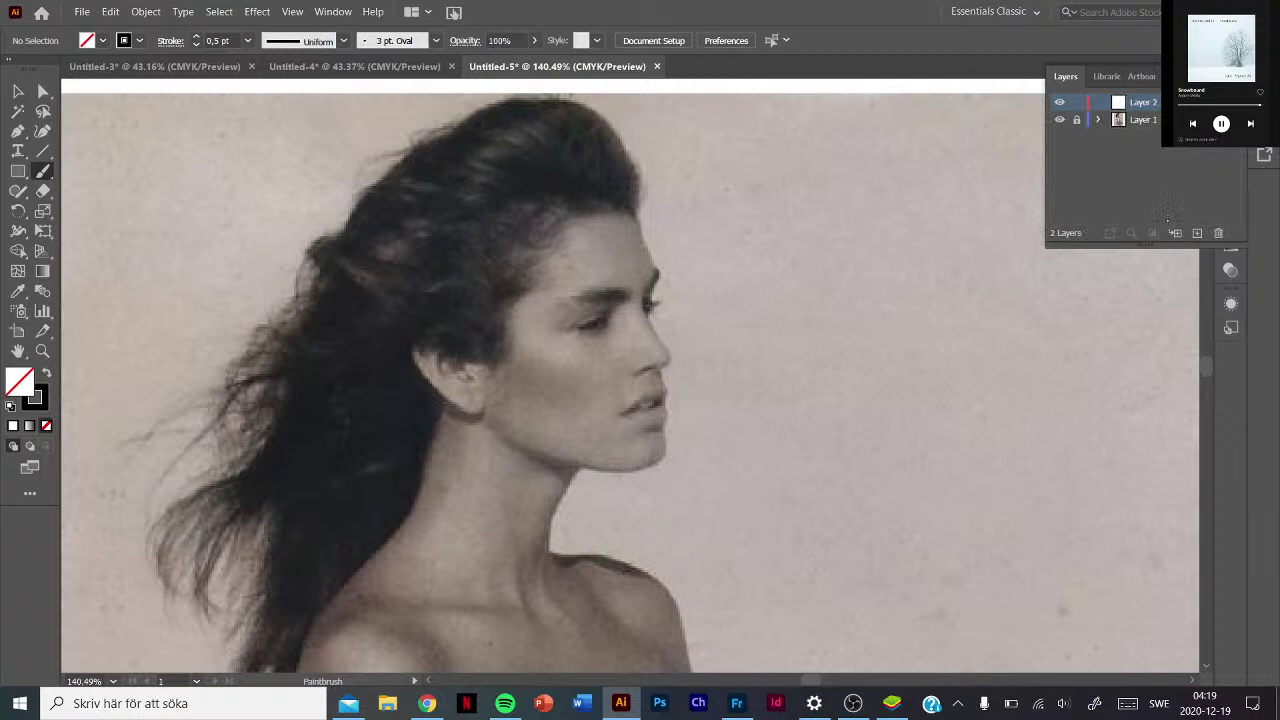
{"action": "mouse_move", "coordinate": [637, 216]}
{"action": "left_mouse_down"}
{"action": "mouse_move", "coordinate": [660, 260]}
{"action": "mouse_move", "coordinate": [650, 297]}
{"action": "mouse_move", "coordinate": [670, 357]}
{"action": "mouse_move", "coordinate": [655, 385]}
{"action": "mouse_move", "coordinate": [669, 390]}
{"action": "mouse_move", "coordinate": [633, 410]}
{"action": "mouse_move", "coordinate": [668, 397]}
{"action": "left_mouse_up"}
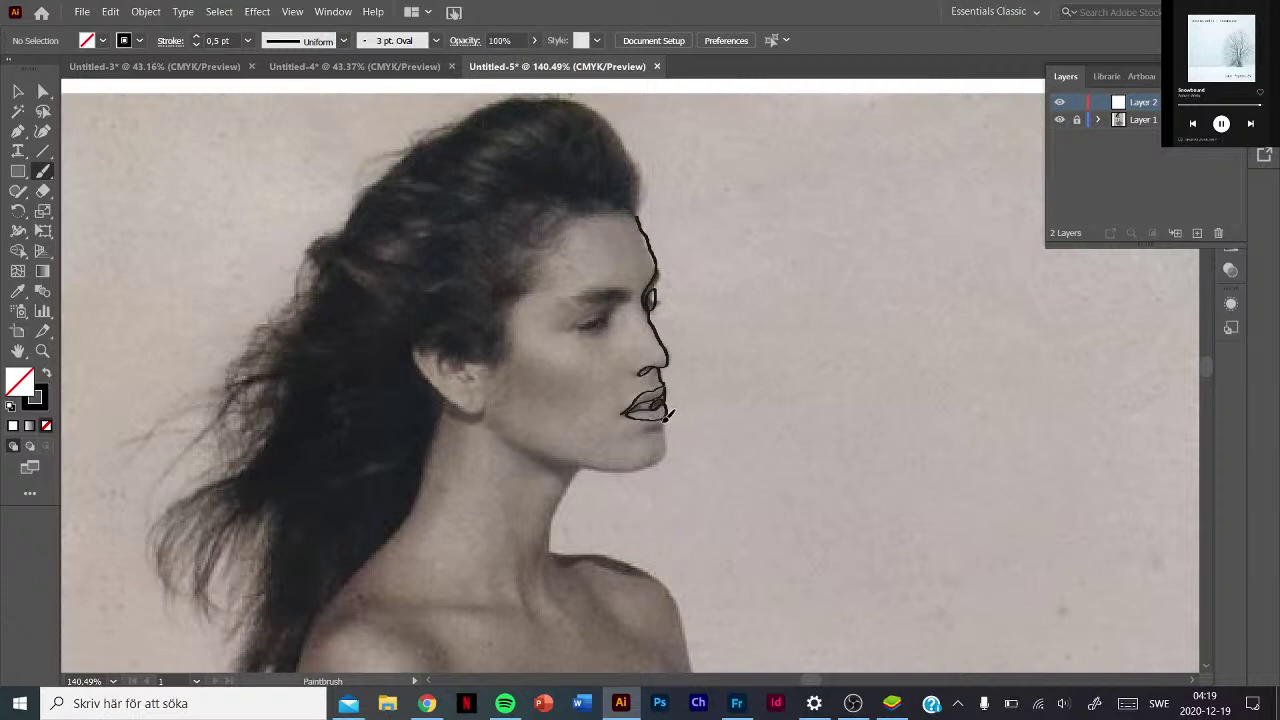
{"action": "mouse_move", "coordinate": [666, 416]}
{"action": "left_mouse_down"}
{"action": "mouse_move", "coordinate": [662, 432]}
{"action": "mouse_move", "coordinate": [558, 463]}
{"action": "mouse_move", "coordinate": [583, 469]}
{"action": "mouse_move", "coordinate": [551, 522]}
{"action": "mouse_move", "coordinate": [543, 582]}
{"action": "mouse_move", "coordinate": [553, 552]}
{"action": "mouse_move", "coordinate": [571, 548]}
{"action": "mouse_move", "coordinate": [643, 561]}
{"action": "mouse_move", "coordinate": [676, 585]}
{"action": "mouse_move", "coordinate": [684, 655]}
{"action": "left_mouse_up"}
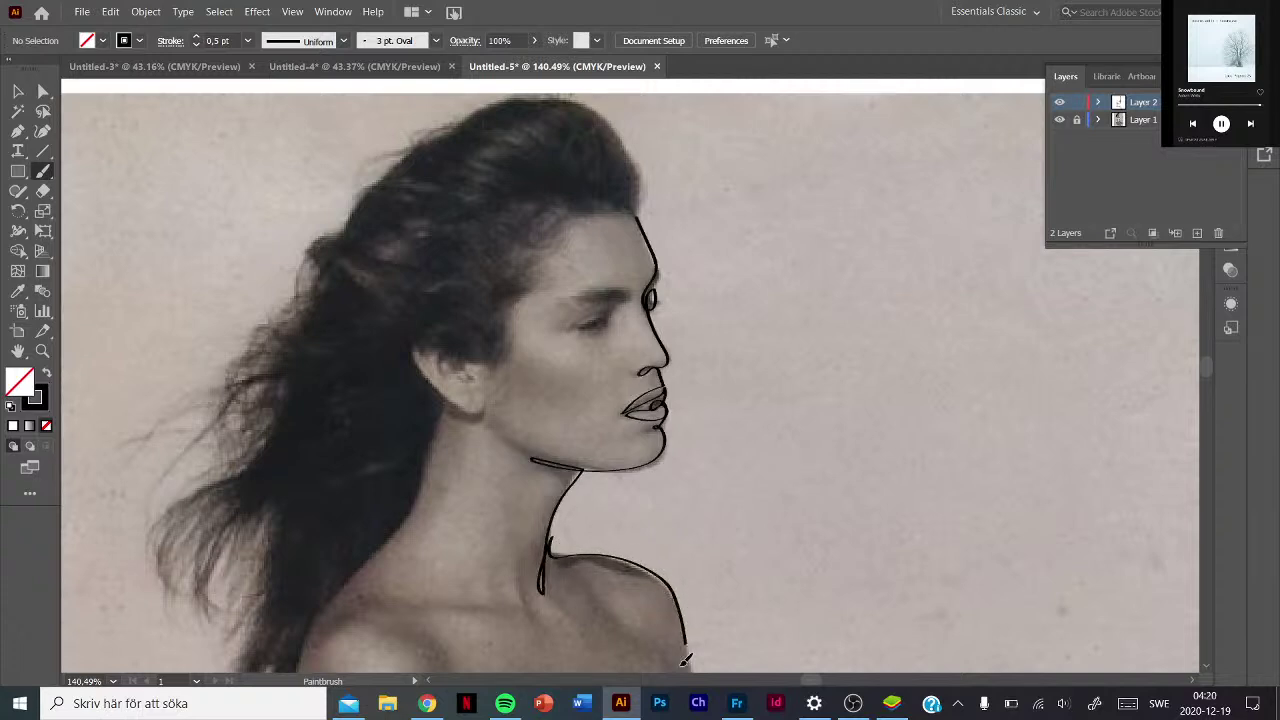
Zoom out and extend the tracing along the shoulder and up the back of the neck.
{"action": "scroll", "coordinate": [878, 205], "scroll_direction": "down", "scroll_amount": 5}
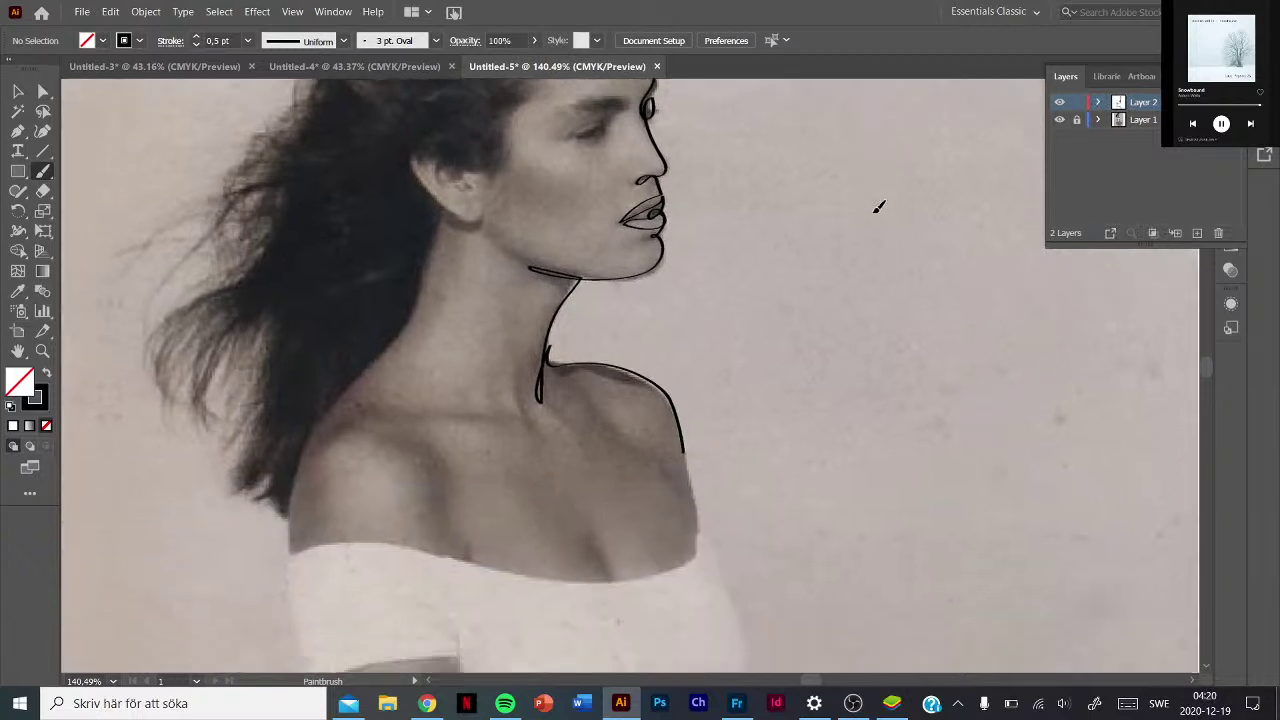
{"action": "scroll", "coordinate": [878, 205], "scroll_direction": "down", "scroll_amount": 2}
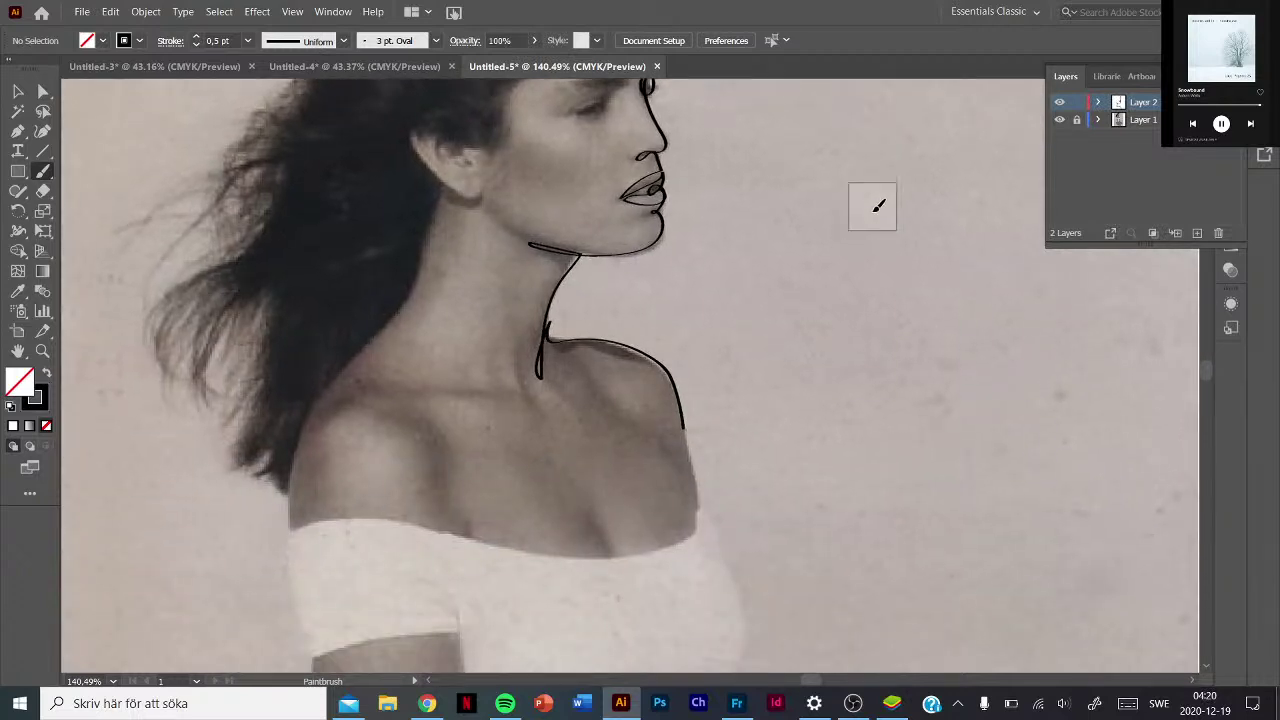
{"action": "scroll", "coordinate": [857, 266], "scroll_direction": "down", "scroll_amount": 2}
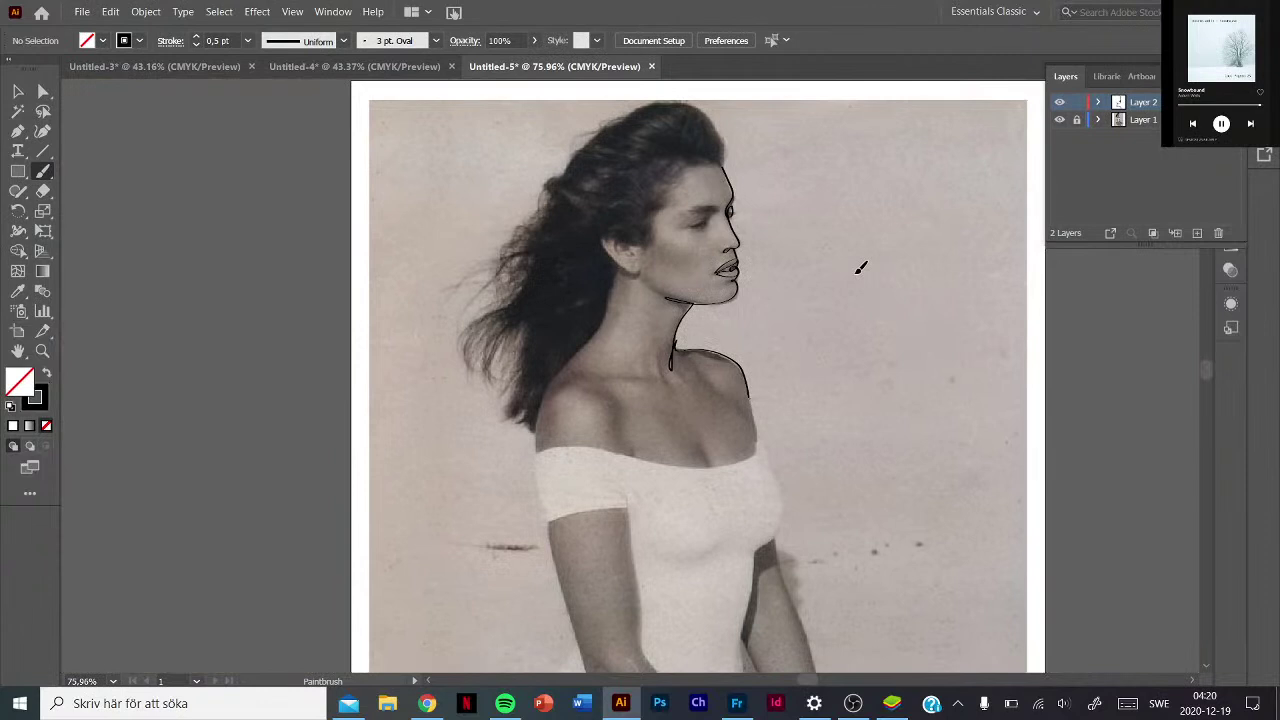
{"action": "mouse_move", "coordinate": [749, 398]}
{"action": "left_mouse_down"}
{"action": "mouse_move", "coordinate": [760, 439]}
{"action": "mouse_move", "coordinate": [732, 466]}
{"action": "mouse_move", "coordinate": [622, 446]}
{"action": "mouse_move", "coordinate": [535, 450]}
{"action": "left_mouse_up"}
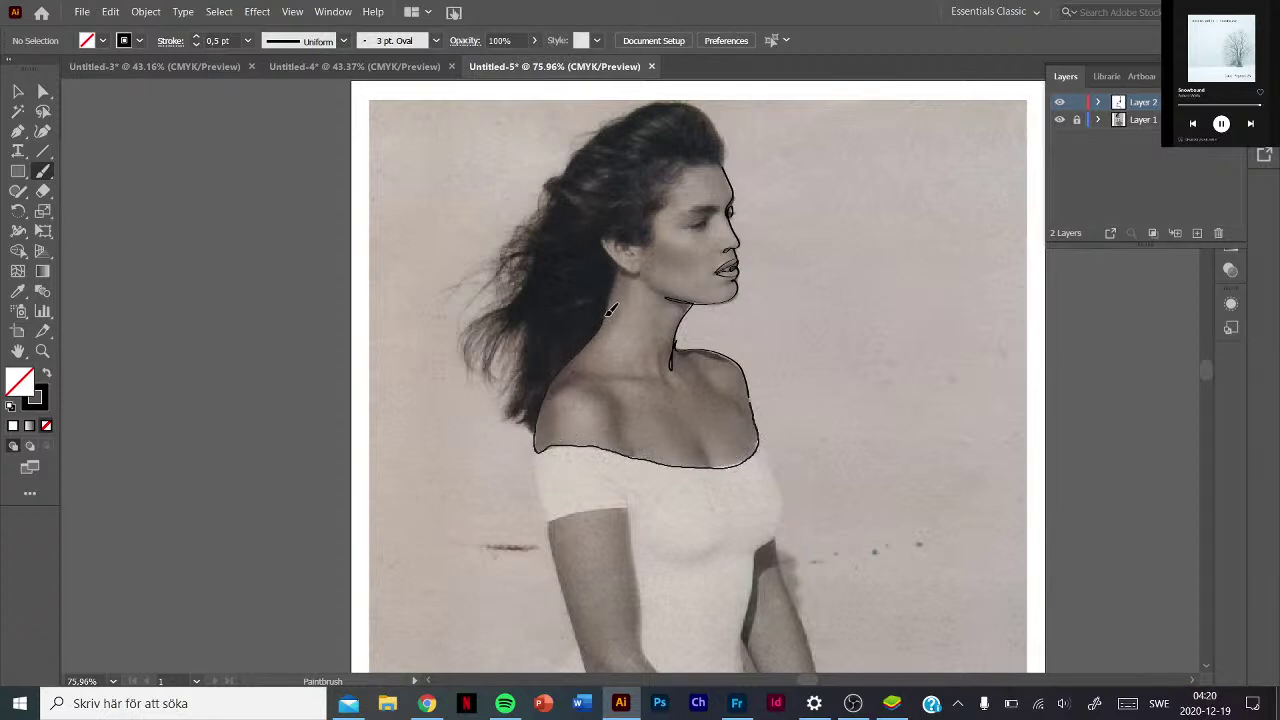
{"action": "mouse_move", "coordinate": [610, 311]}
{"action": "left_mouse_down"}
{"action": "mouse_move", "coordinate": [621, 272]}
{"action": "mouse_move", "coordinate": [606, 236]}
{"action": "mouse_move", "coordinate": [658, 236]}
{"action": "mouse_move", "coordinate": [678, 177]}
{"action": "mouse_move", "coordinate": [727, 153]}
{"action": "mouse_move", "coordinate": [726, 138]}
{"action": "mouse_move", "coordinate": [700, 108]}
{"action": "mouse_move", "coordinate": [668, 103]}
{"action": "mouse_move", "coordinate": [610, 128]}
{"action": "mouse_move", "coordinate": [564, 180]}
{"action": "mouse_move", "coordinate": [484, 330]}
{"action": "mouse_move", "coordinate": [520, 288]}
{"action": "mouse_move", "coordinate": [498, 345]}
{"action": "mouse_move", "coordinate": [470, 356]}
{"action": "mouse_move", "coordinate": [483, 380]}
{"action": "mouse_move", "coordinate": [532, 308]}
{"action": "mouse_move", "coordinate": [549, 369]}
{"action": "mouse_move", "coordinate": [536, 385]}
{"action": "mouse_move", "coordinate": [539, 270]}
{"action": "mouse_move", "coordinate": [475, 346]}
{"action": "mouse_move", "coordinate": [551, 213]}
{"action": "left_mouse_up"}
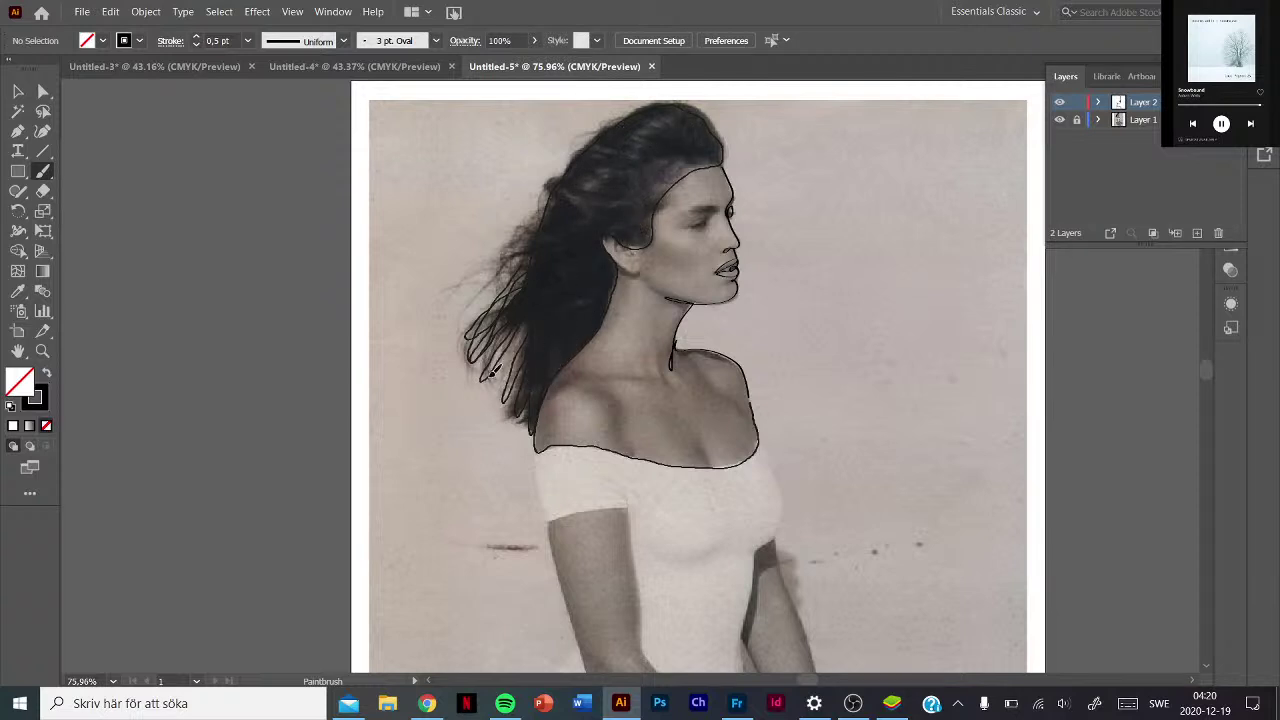
Paint another long scribbled hair strand, hide the photo layer, and add a new empty layer.
{"action": "left_click_drag", "start_coordinate": [491, 371], "coordinate": [545, 272]}
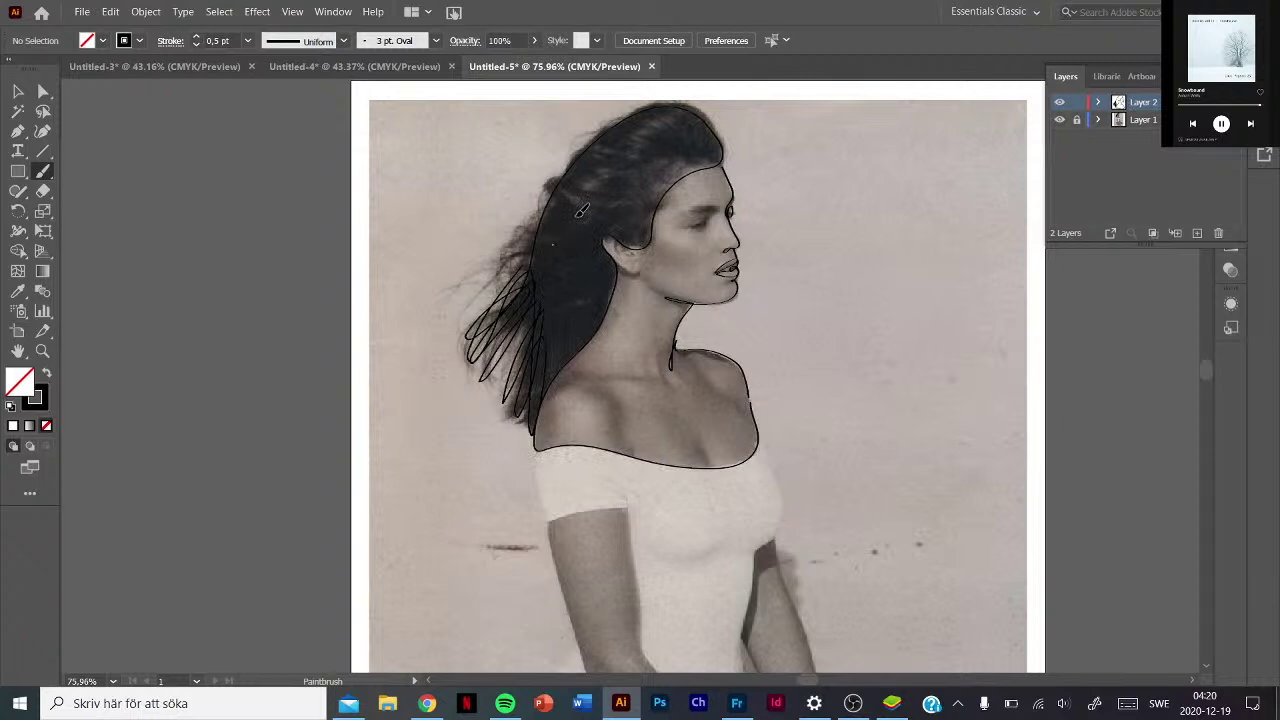
{"action": "left_click", "coordinate": [1059, 120]}
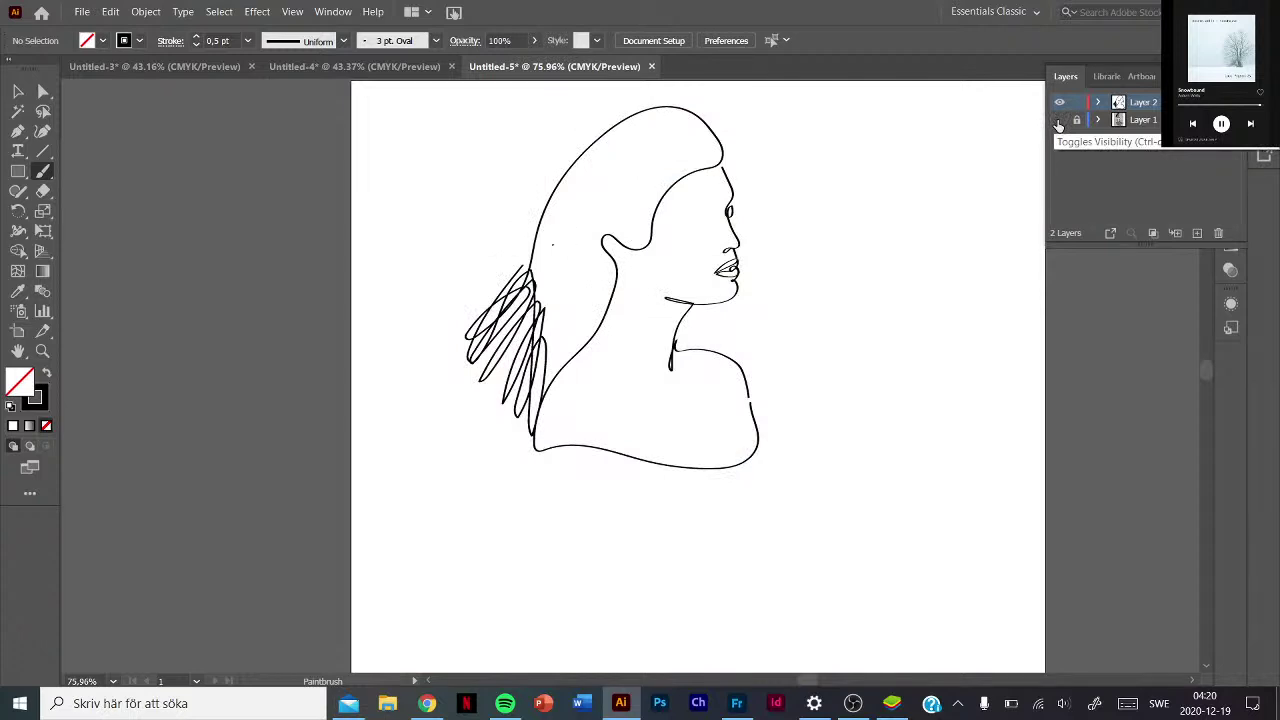
{"action": "left_click", "coordinate": [1197, 232]}
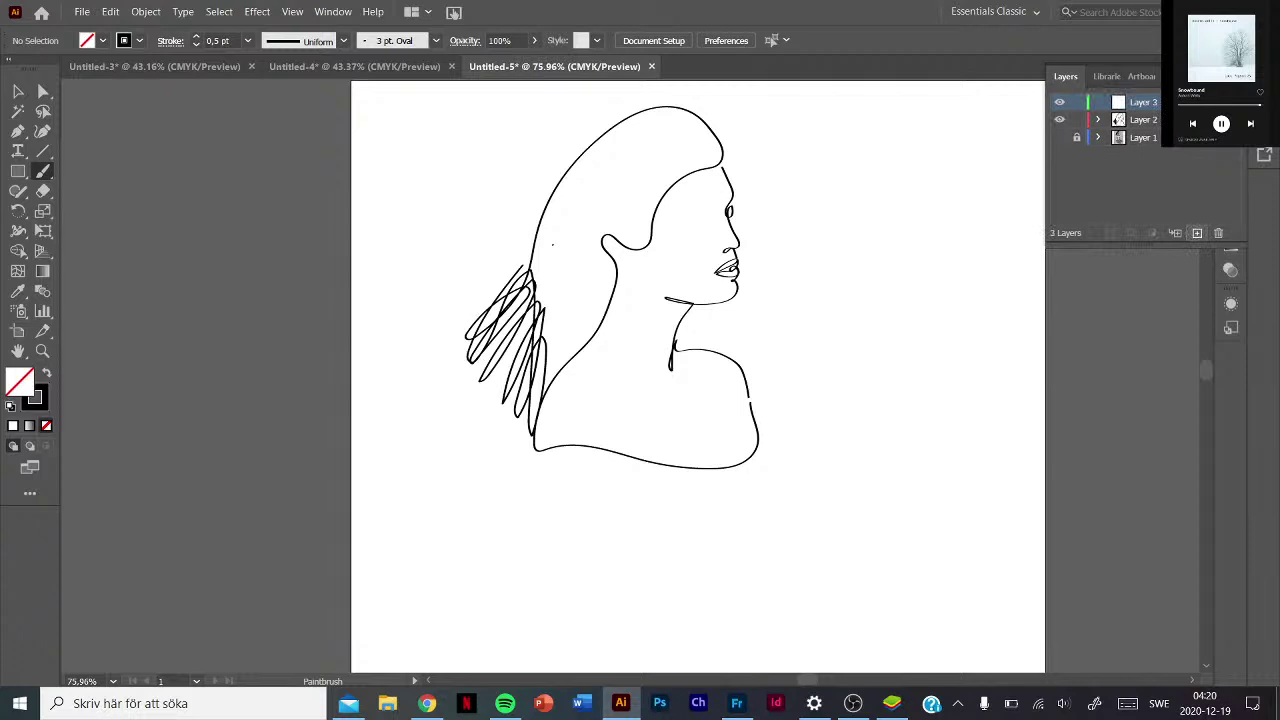
Handwrite 'U can chose any typ u want' beside the portrait, then show the photo again.
{"action": "left_click_drag", "start_coordinate": [779, 135], "coordinate": [962, 118]}
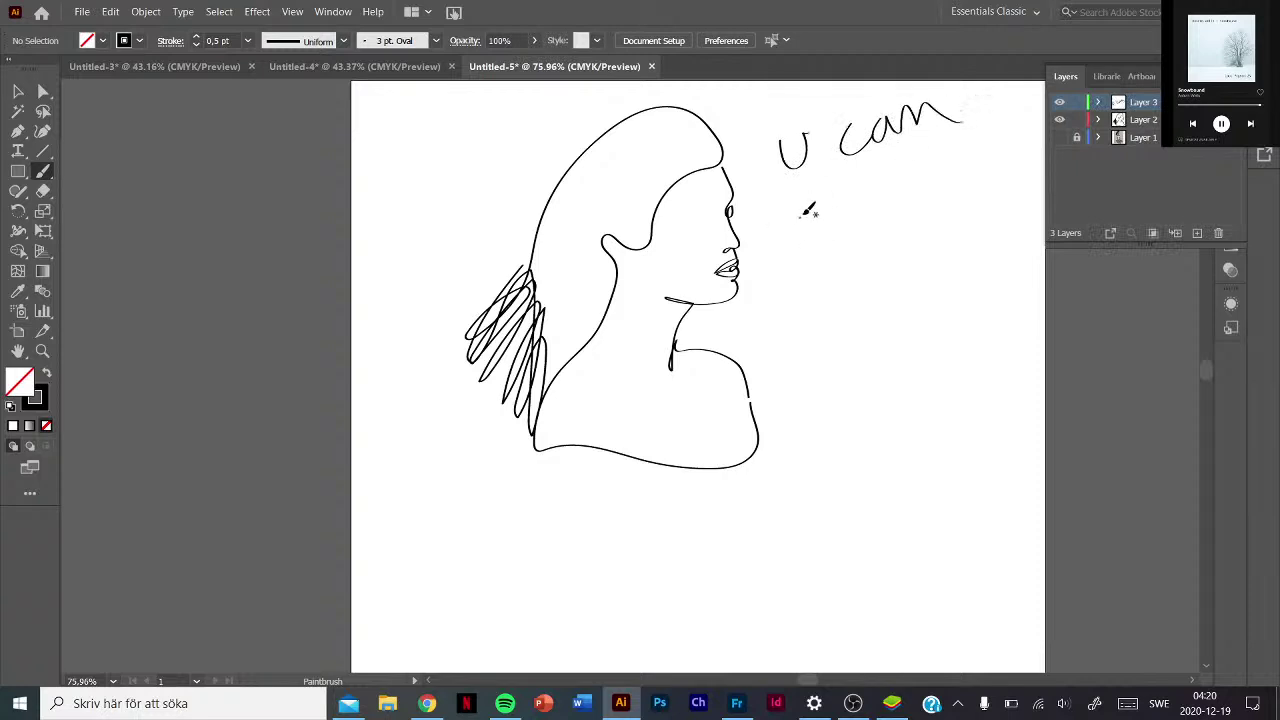
{"action": "mouse_move", "coordinate": [810, 203]}
{"action": "left_mouse_down"}
{"action": "mouse_move", "coordinate": [911, 170]}
{"action": "mouse_move", "coordinate": [940, 180]}
{"action": "mouse_move", "coordinate": [980, 150]}
{"action": "left_mouse_up"}
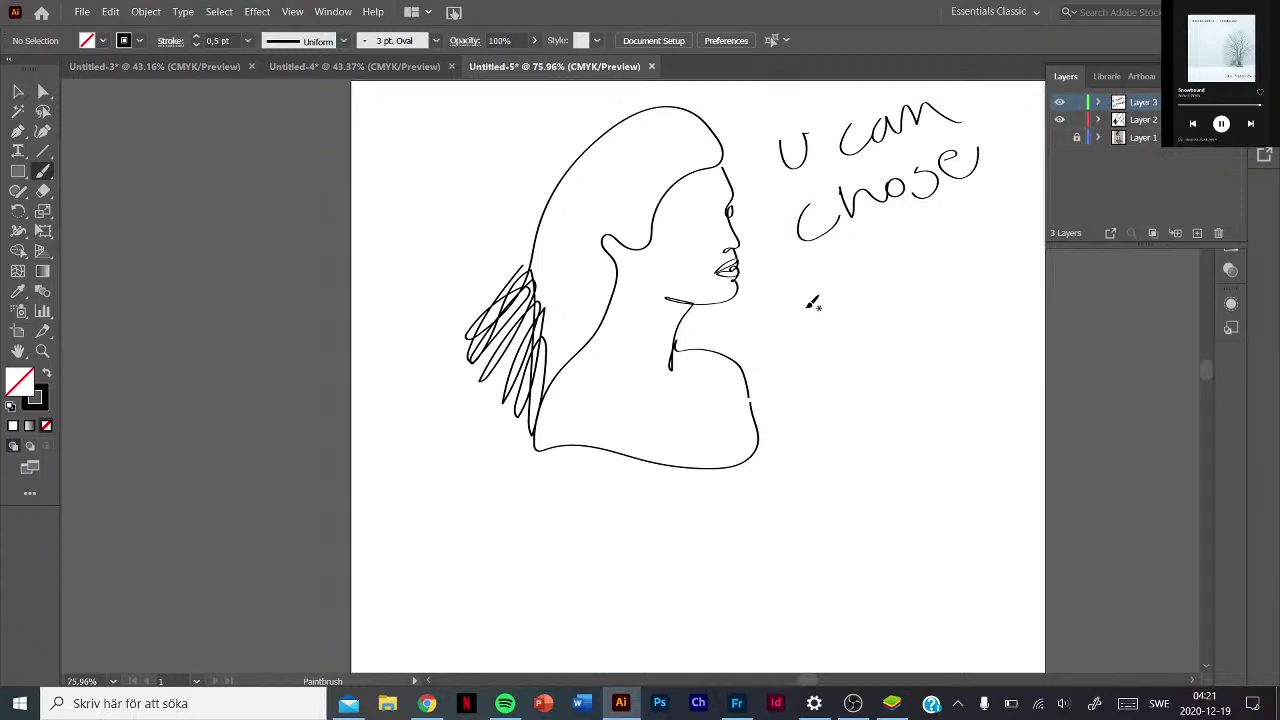
{"action": "mouse_move", "coordinate": [810, 284]}
{"action": "left_mouse_down"}
{"action": "mouse_move", "coordinate": [803, 300]}
{"action": "mouse_move", "coordinate": [840, 293]}
{"action": "mouse_move", "coordinate": [870, 256]}
{"action": "mouse_move", "coordinate": [895, 276]}
{"action": "mouse_move", "coordinate": [922, 265]}
{"action": "left_mouse_up"}
{"action": "mouse_move", "coordinate": [822, 340]}
{"action": "left_mouse_down"}
{"action": "mouse_move", "coordinate": [832, 418]}
{"action": "mouse_move", "coordinate": [858, 384]}
{"action": "left_mouse_up"}
{"action": "mouse_move", "coordinate": [882, 340]}
{"action": "left_mouse_down"}
{"action": "mouse_move", "coordinate": [906, 372]}
{"action": "mouse_move", "coordinate": [905, 335]}
{"action": "mouse_move", "coordinate": [938, 345]}
{"action": "mouse_move", "coordinate": [976, 296]}
{"action": "mouse_move", "coordinate": [940, 330]}
{"action": "mouse_move", "coordinate": [960, 420]}
{"action": "left_mouse_up"}
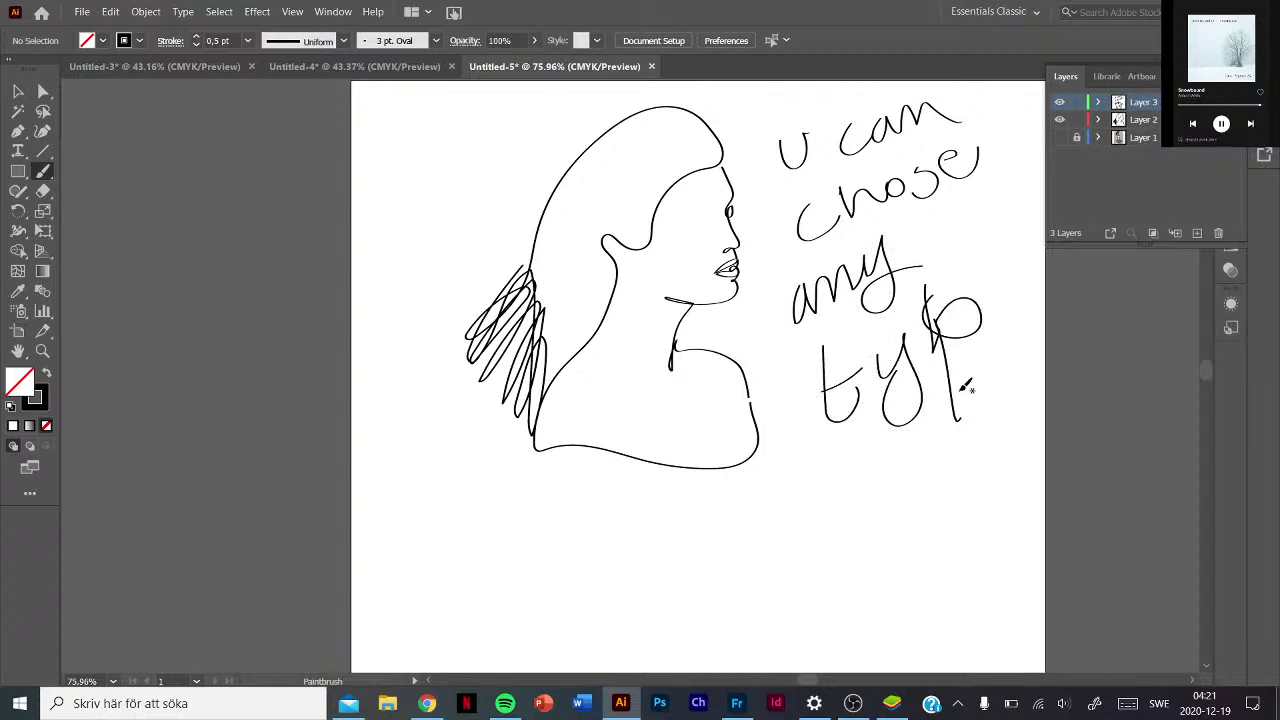
{"action": "left_click_drag", "start_coordinate": [812, 462], "coordinate": [858, 510]}
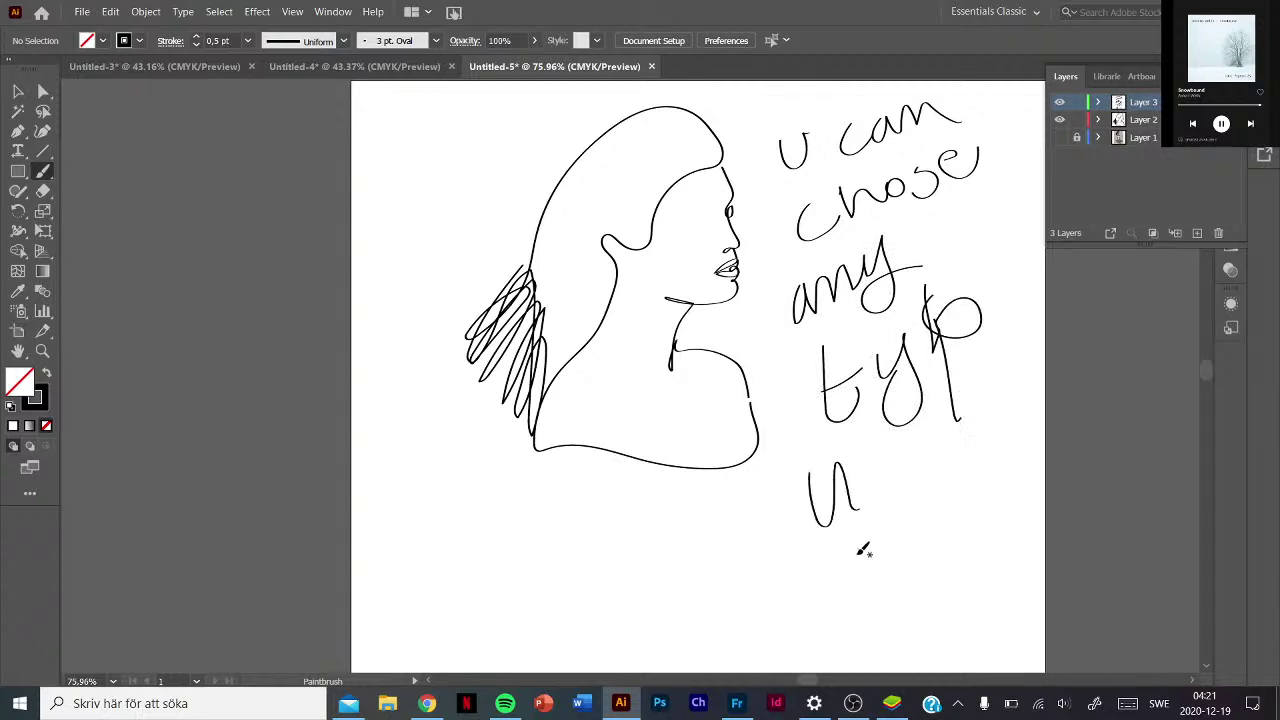
{"action": "mouse_move", "coordinate": [830, 572]}
{"action": "left_mouse_down"}
{"action": "mouse_move", "coordinate": [845, 597]}
{"action": "mouse_move", "coordinate": [893, 530]}
{"action": "mouse_move", "coordinate": [966, 486]}
{"action": "mouse_move", "coordinate": [998, 512]}
{"action": "mouse_move", "coordinate": [1007, 463]}
{"action": "left_mouse_up"}
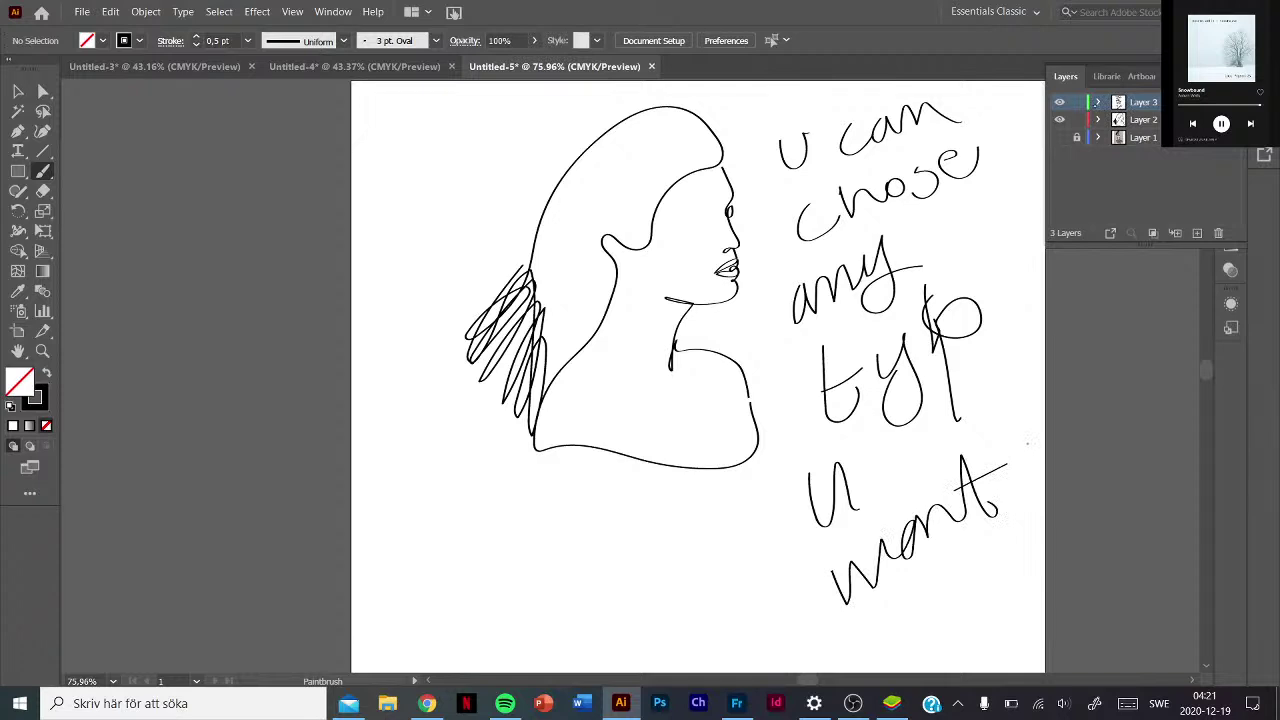
{"action": "left_click", "coordinate": [1059, 137]}
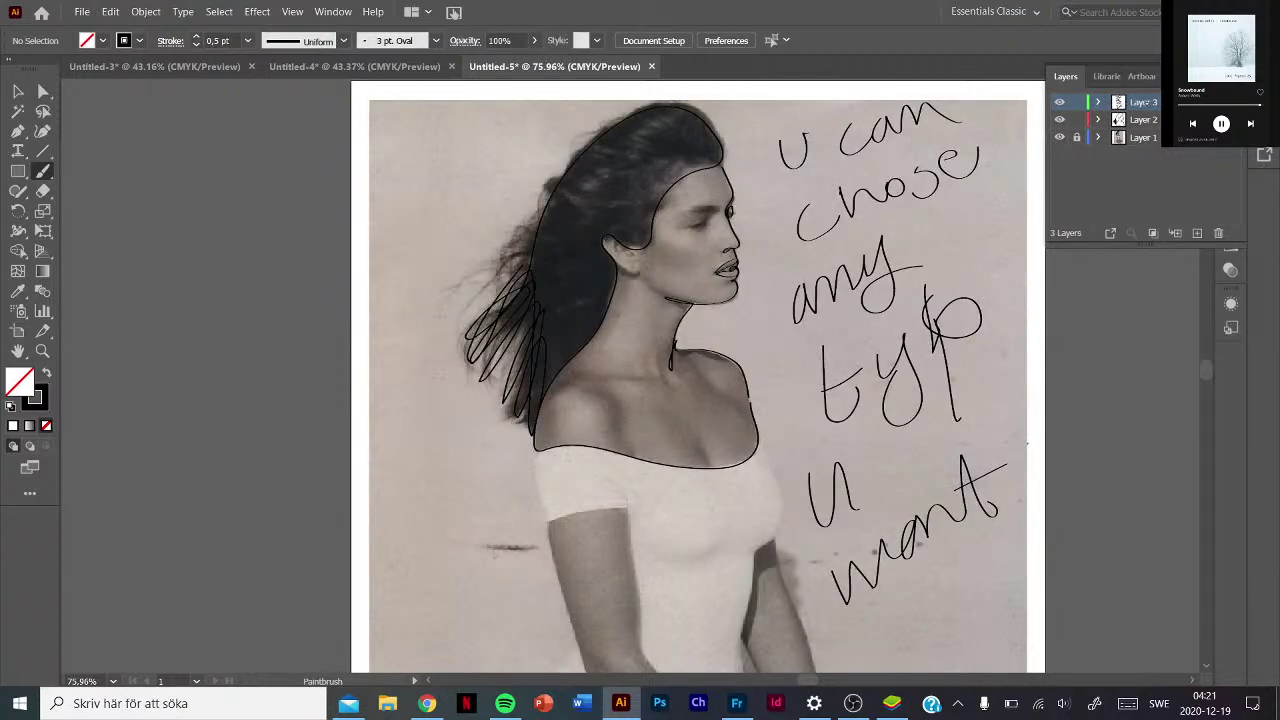
Delete Layer 3 and Layer 2, and set the brush definition to 5 pt. Round.
{"action": "left_click", "coordinate": [1218, 233]}
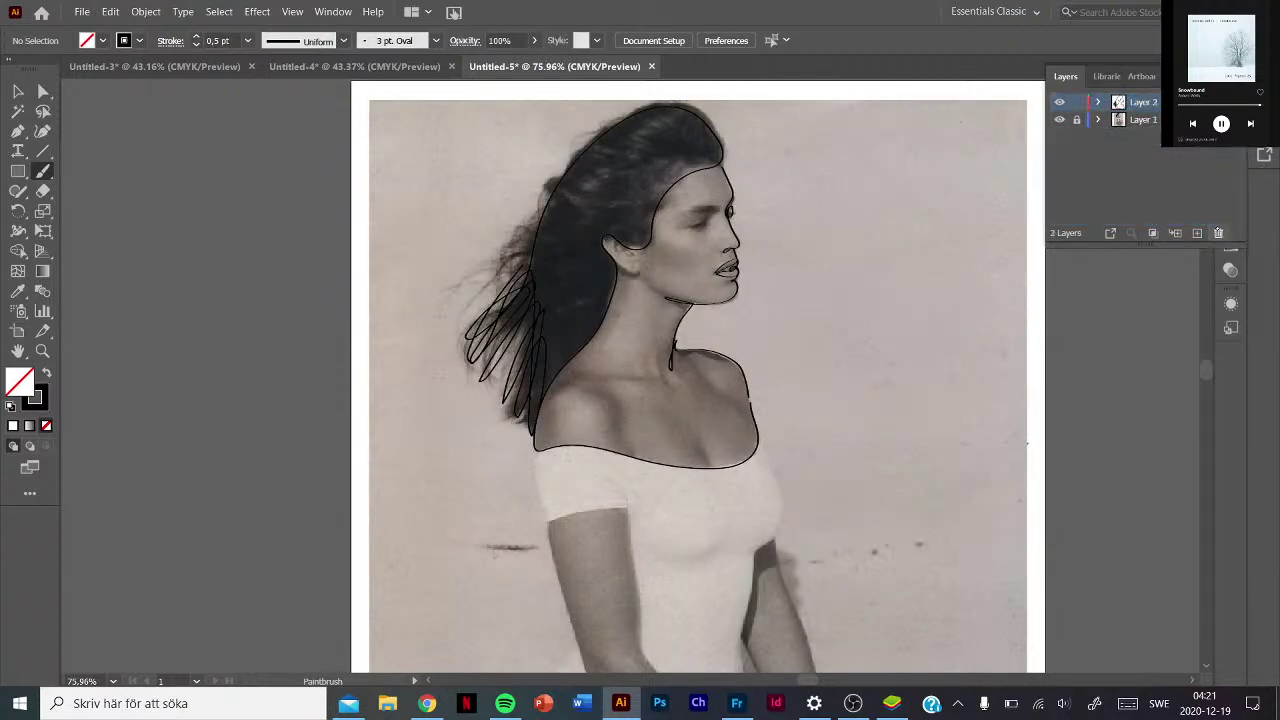
{"action": "left_click", "coordinate": [1218, 233]}
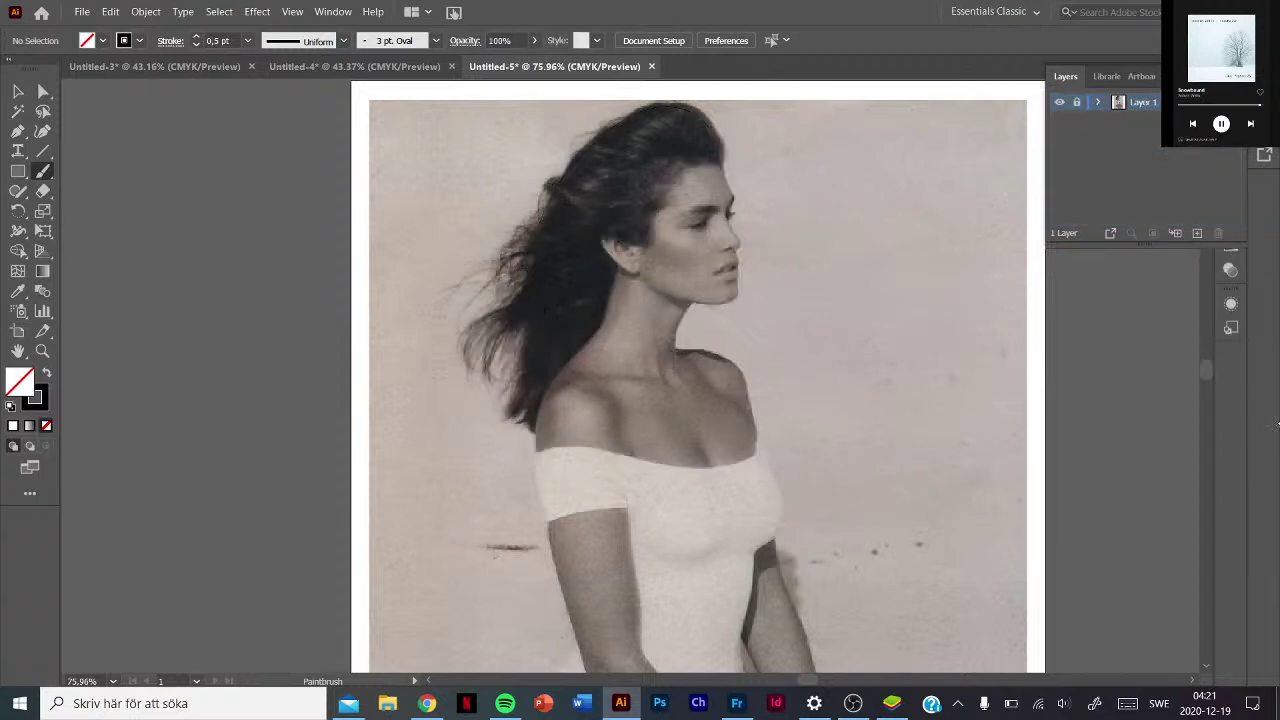
{"action": "left_click", "coordinate": [436, 40]}
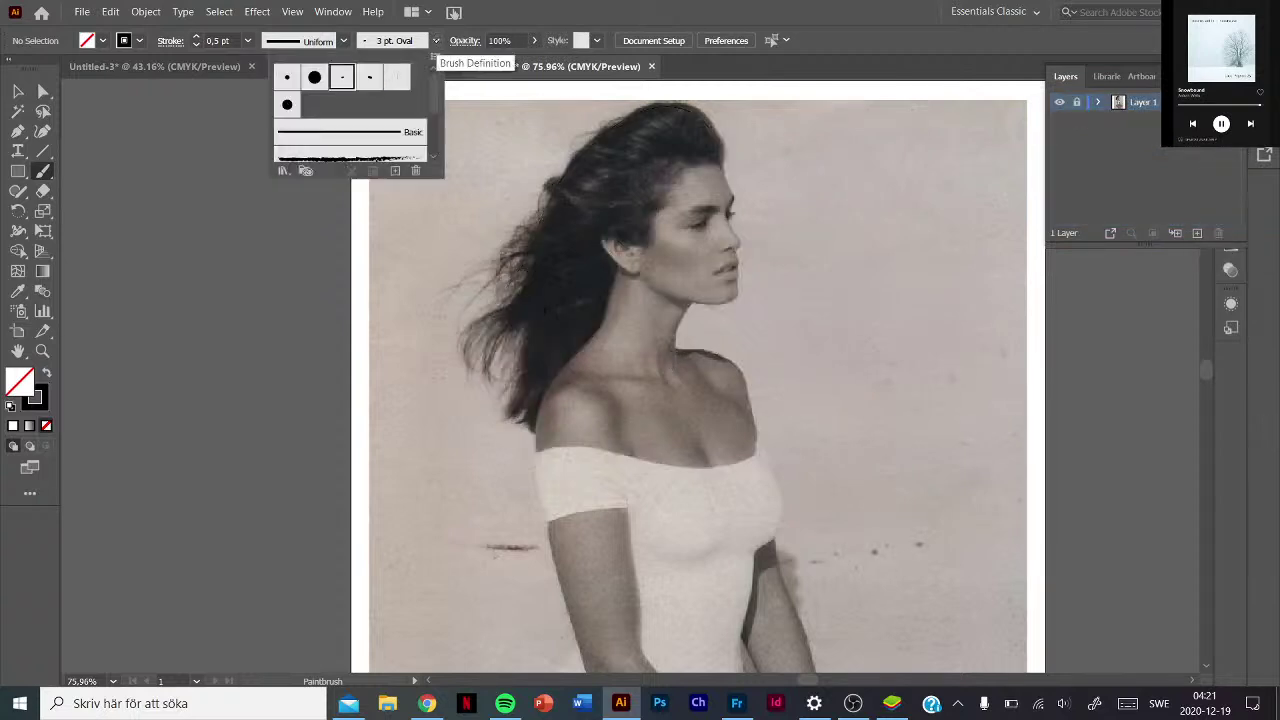
{"action": "left_click", "coordinate": [284, 76]}
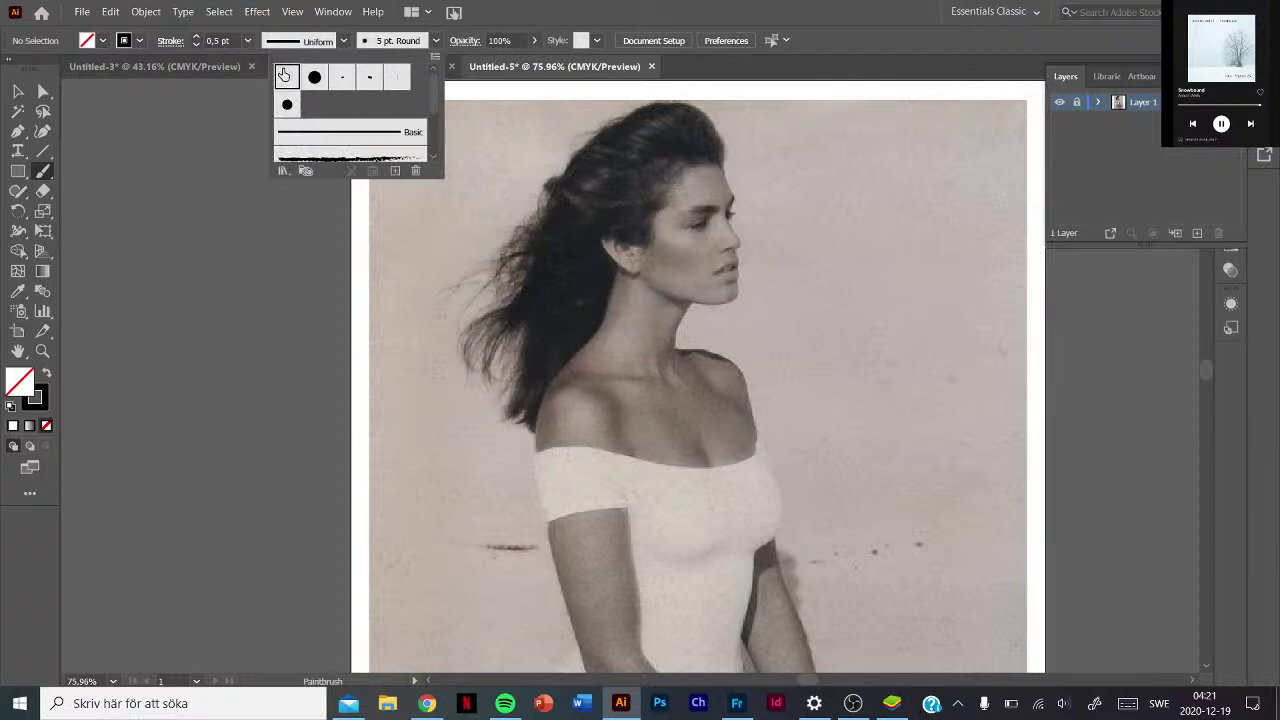
{"action": "scroll", "coordinate": [350, 110], "scroll_direction": "down", "scroll_amount": 3}
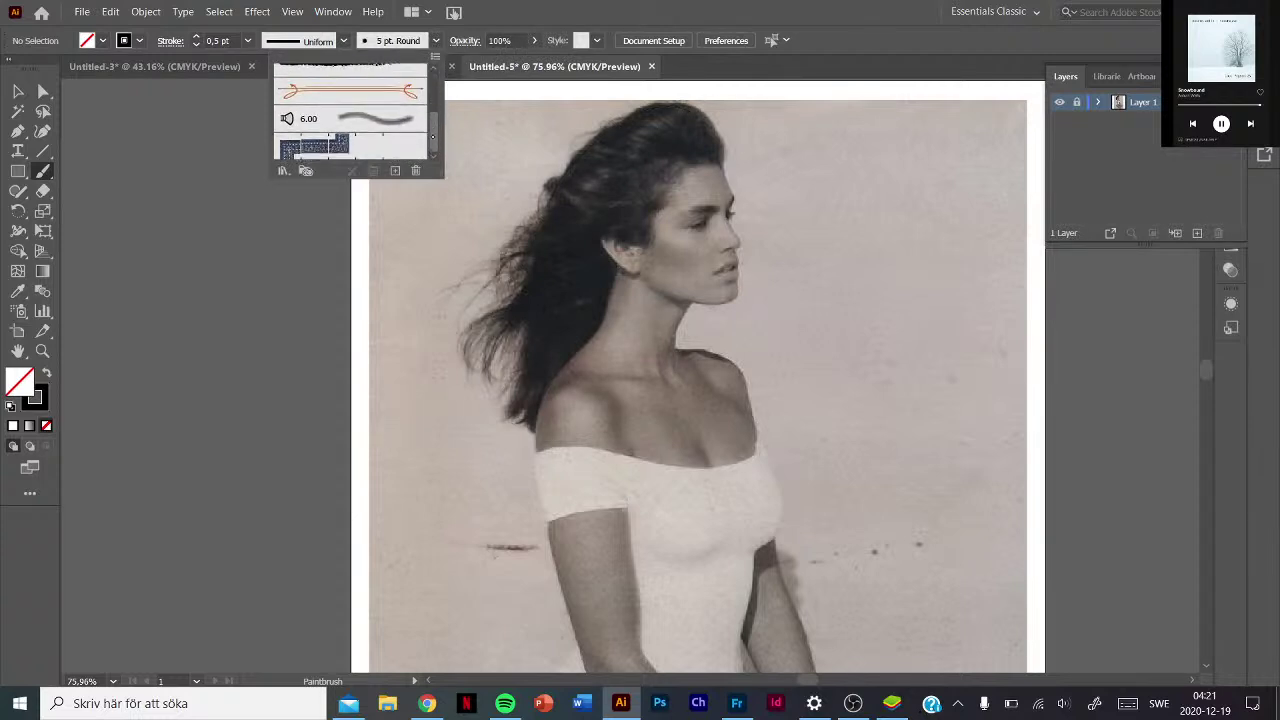
{"action": "scroll", "coordinate": [350, 110], "scroll_direction": "up", "scroll_amount": 3}
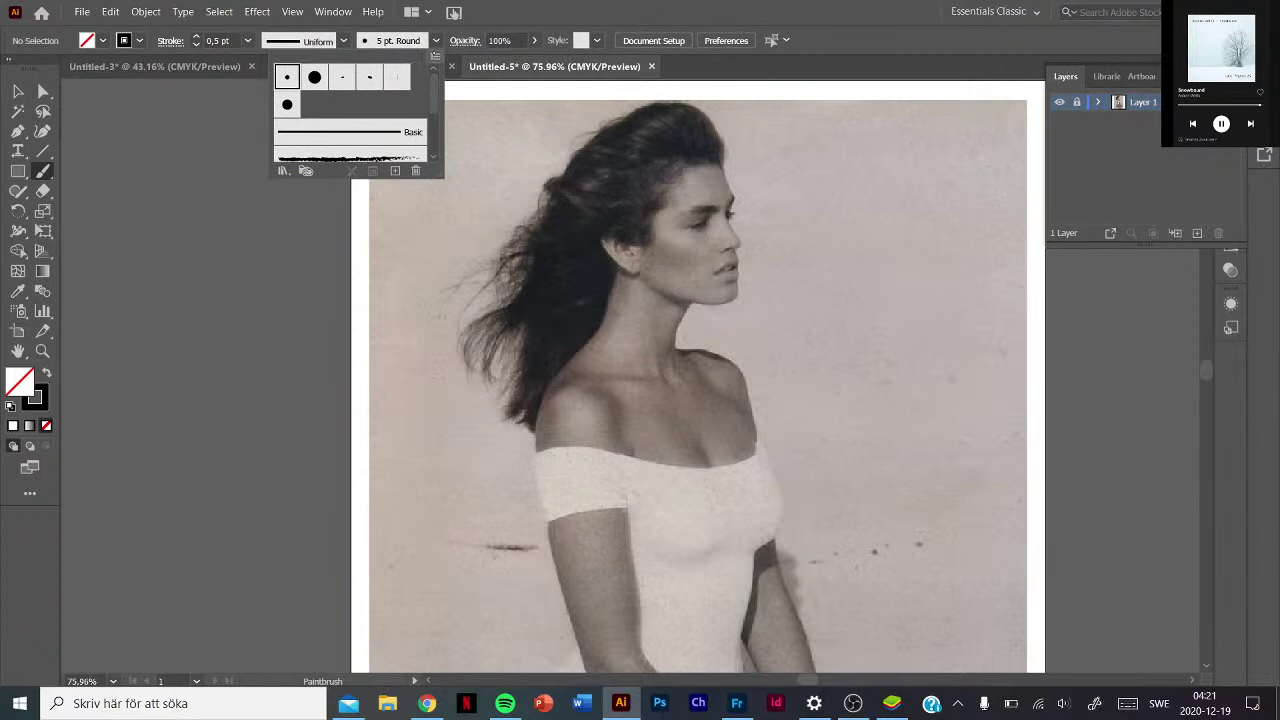
{"action": "key", "text": "Escape"}
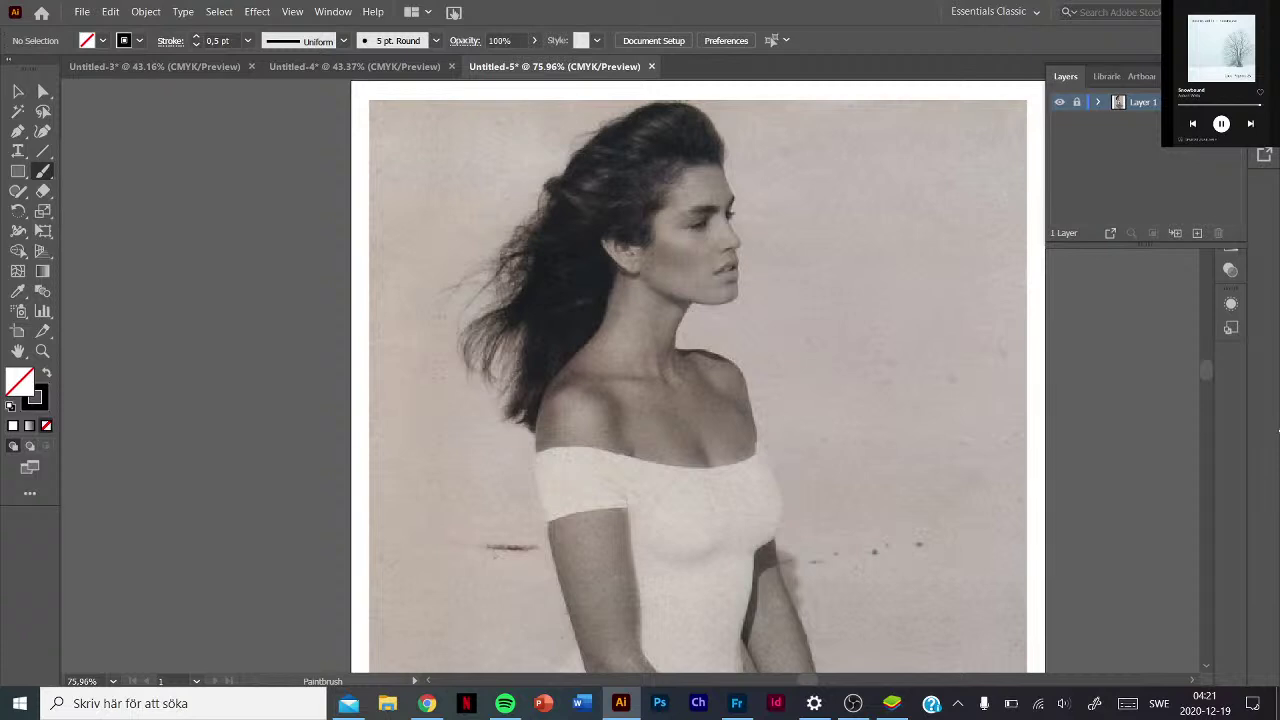
On a new layer, trace the forehead, nose, lips, jaw and neck, toggling the photo to check.
{"action": "left_click", "coordinate": [1197, 233]}
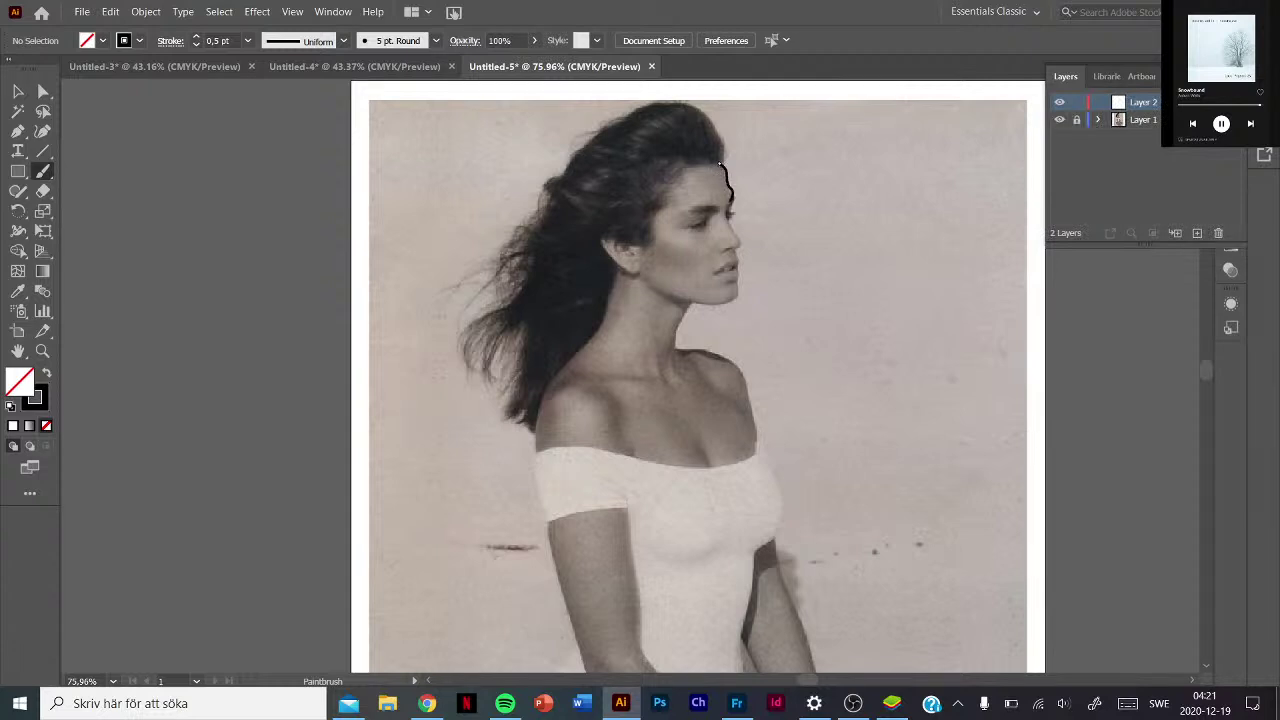
{"action": "left_click_drag", "start_coordinate": [731, 208], "coordinate": [728, 206]}
{"action": "left_click_drag", "start_coordinate": [720, 262], "coordinate": [732, 266]}
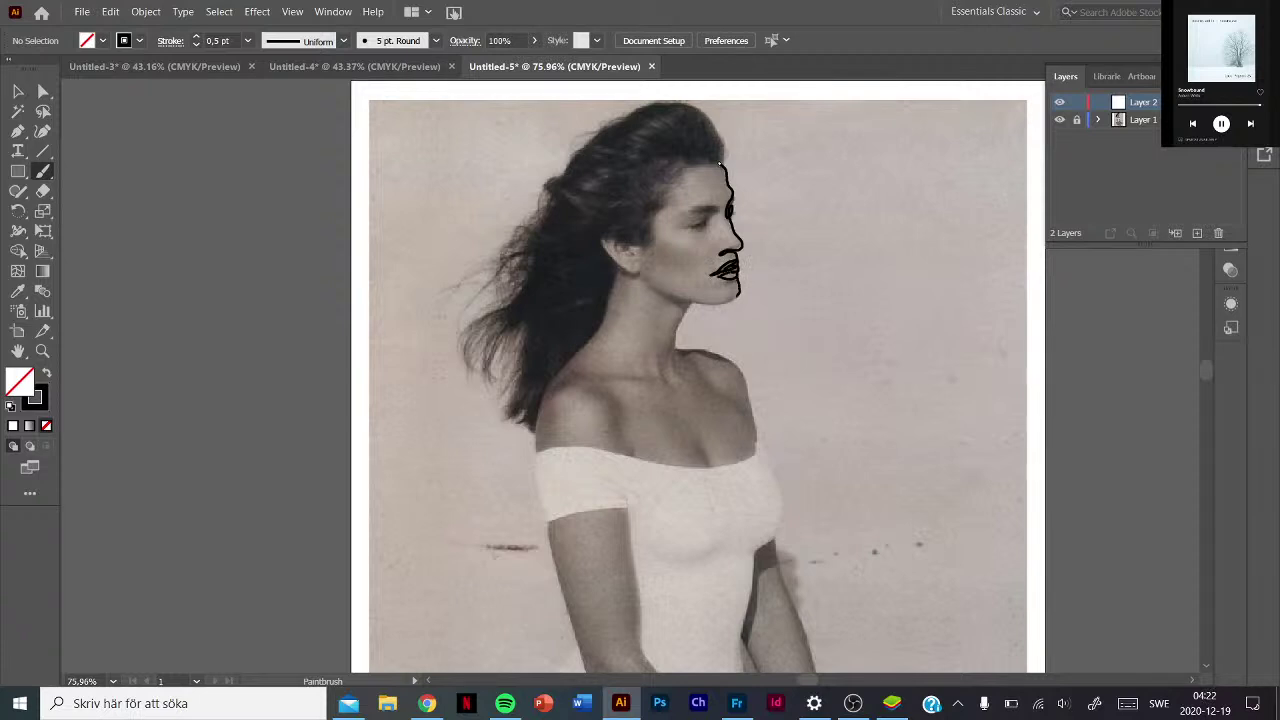
{"action": "mouse_move", "coordinate": [739, 296]}
{"action": "left_mouse_down"}
{"action": "mouse_move", "coordinate": [710, 305]}
{"action": "mouse_move", "coordinate": [657, 292]}
{"action": "mouse_move", "coordinate": [686, 318]}
{"action": "mouse_move", "coordinate": [682, 355]}
{"action": "mouse_move", "coordinate": [736, 360]}
{"action": "left_mouse_up"}
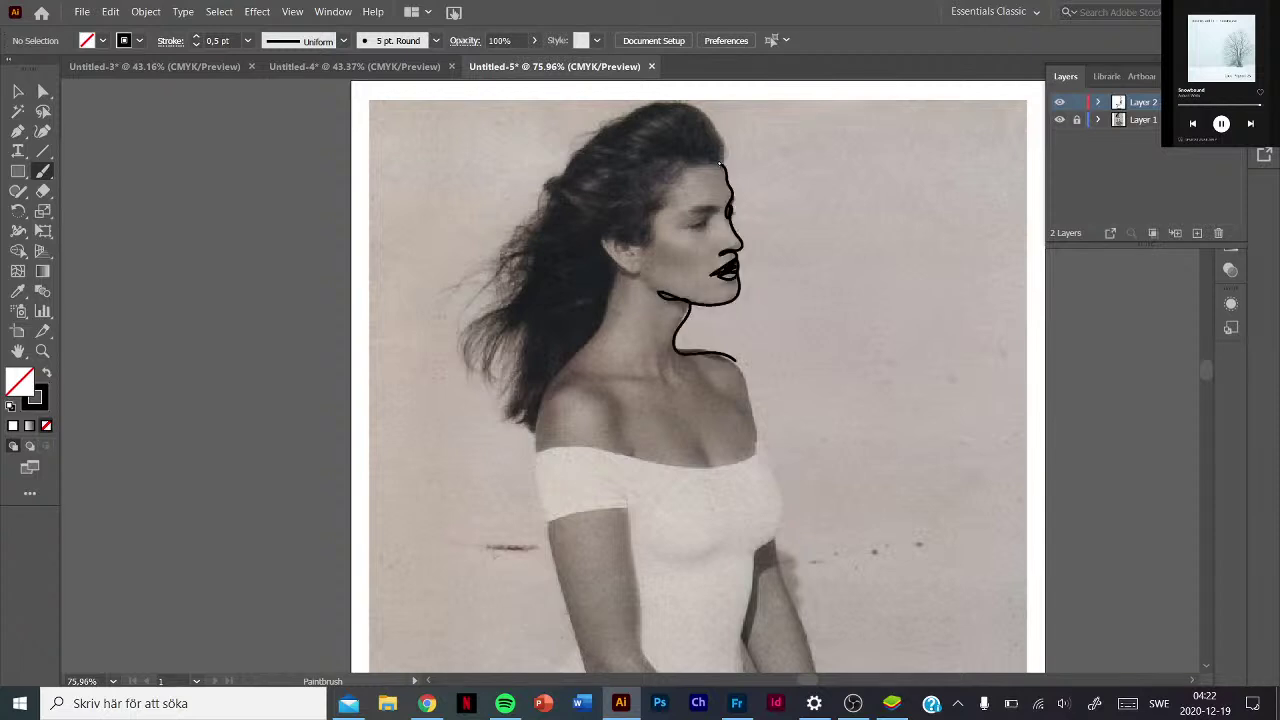
{"action": "left_click", "coordinate": [1059, 119]}
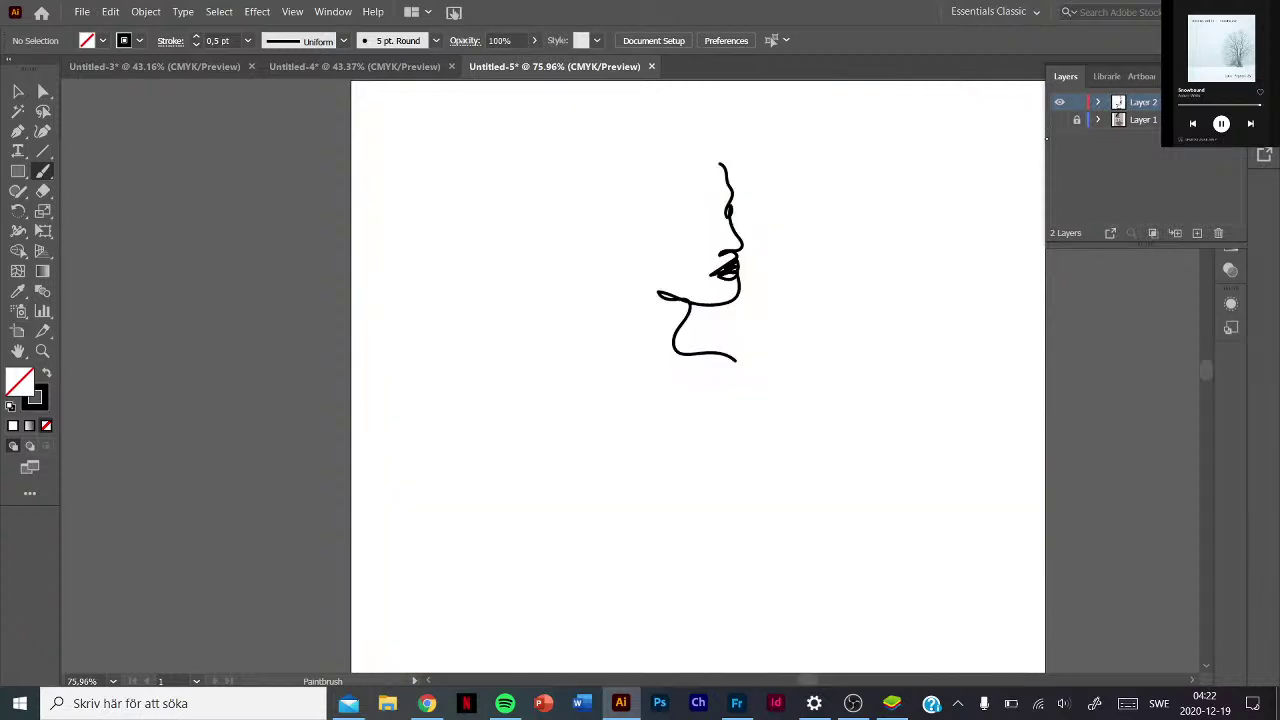
{"action": "left_click", "coordinate": [1059, 119]}
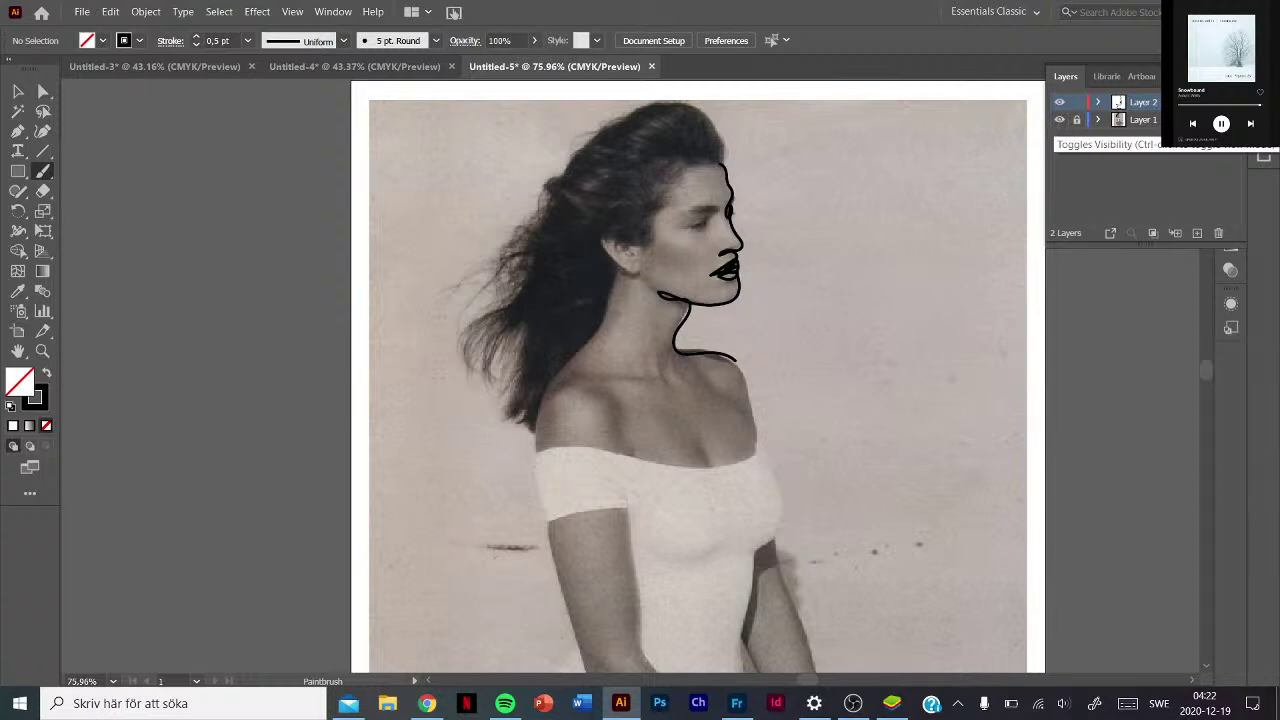
Loop a line around the forehead and eye, briefly hiding the photo to check it.
{"action": "mouse_move", "coordinate": [714, 166]}
{"action": "left_mouse_down"}
{"action": "mouse_move", "coordinate": [710, 205]}
{"action": "mouse_move", "coordinate": [721, 207]}
{"action": "mouse_move", "coordinate": [696, 231]}
{"action": "mouse_move", "coordinate": [688, 224]}
{"action": "mouse_move", "coordinate": [712, 216]}
{"action": "mouse_move", "coordinate": [666, 225]}
{"action": "mouse_move", "coordinate": [660, 248]}
{"action": "mouse_move", "coordinate": [696, 272]}
{"action": "mouse_move", "coordinate": [706, 258]}
{"action": "mouse_move", "coordinate": [642, 258]}
{"action": "mouse_move", "coordinate": [666, 202]}
{"action": "mouse_move", "coordinate": [626, 246]}
{"action": "mouse_move", "coordinate": [608, 236]}
{"action": "mouse_move", "coordinate": [630, 274]}
{"action": "mouse_move", "coordinate": [544, 386]}
{"action": "mouse_move", "coordinate": [540, 453]}
{"action": "left_mouse_up"}
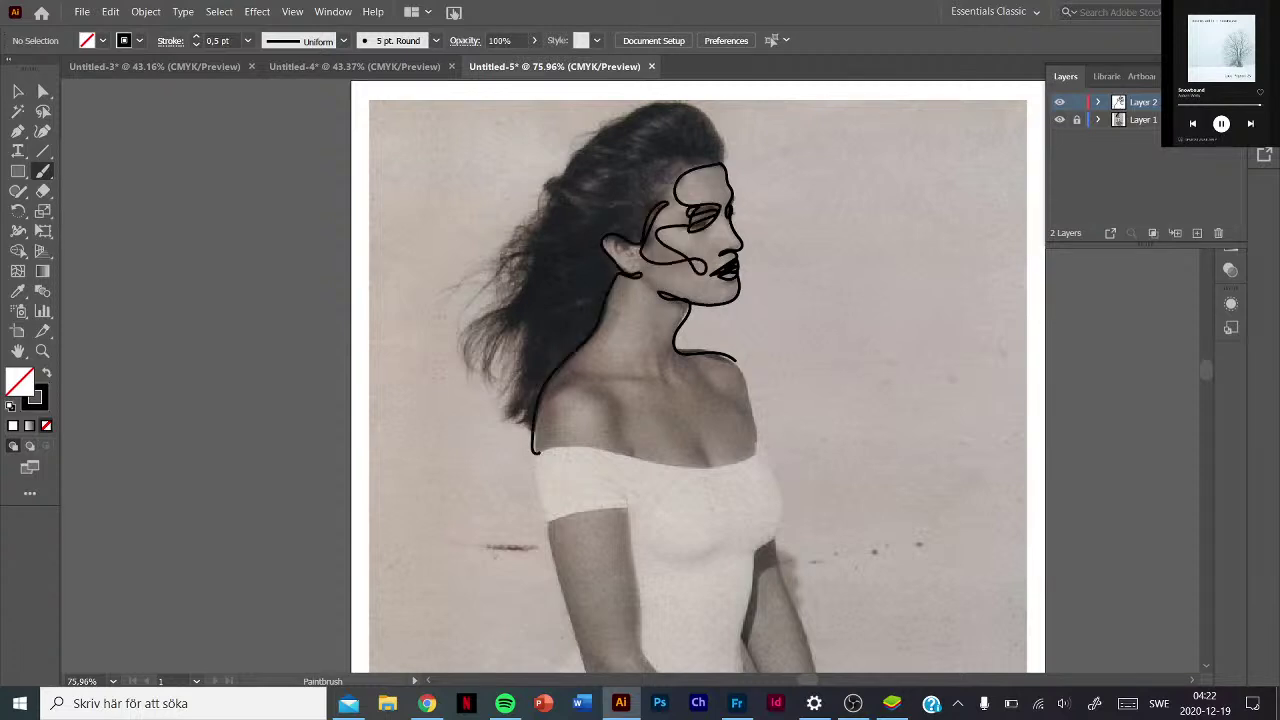
{"action": "left_click", "coordinate": [1061, 120]}
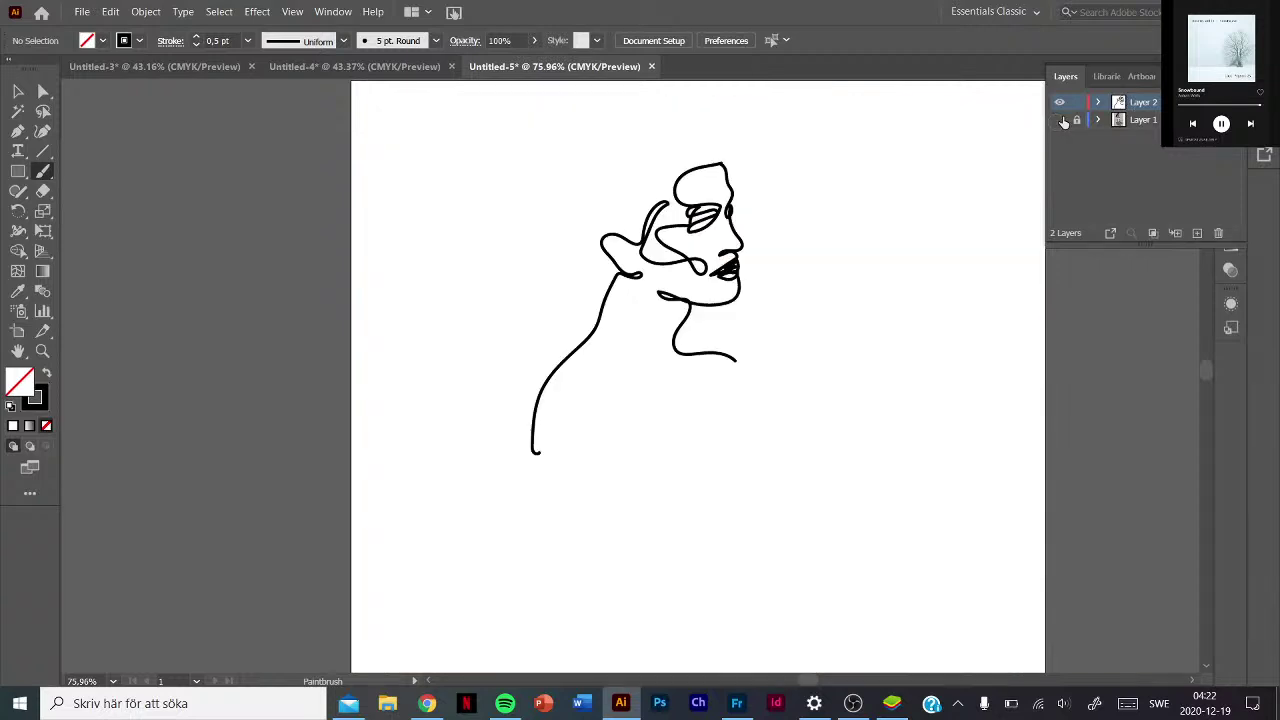
{"action": "left_click", "coordinate": [1061, 120]}
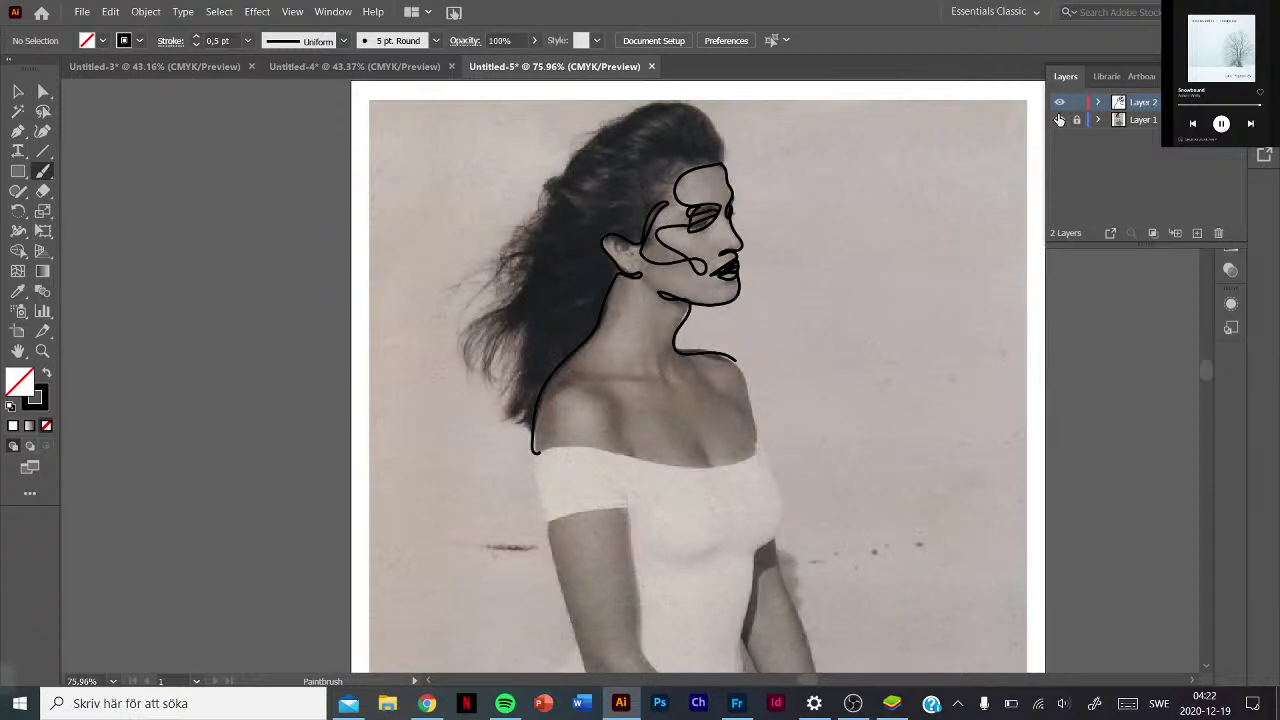
Draw the hair outline above the head, leaving only the line drawing visible.
{"action": "mouse_move", "coordinate": [726, 160]}
{"action": "left_mouse_down"}
{"action": "mouse_move", "coordinate": [715, 121]}
{"action": "mouse_move", "coordinate": [670, 103]}
{"action": "mouse_move", "coordinate": [598, 136]}
{"action": "mouse_move", "coordinate": [541, 190]}
{"action": "mouse_move", "coordinate": [562, 183]}
{"action": "mouse_move", "coordinate": [512, 250]}
{"action": "mouse_move", "coordinate": [506, 294]}
{"action": "mouse_move", "coordinate": [476, 338]}
{"action": "mouse_move", "coordinate": [526, 292]}
{"action": "mouse_move", "coordinate": [484, 382]}
{"action": "mouse_move", "coordinate": [520, 338]}
{"action": "mouse_move", "coordinate": [518, 362]}
{"action": "mouse_move", "coordinate": [522, 322]}
{"action": "mouse_move", "coordinate": [498, 358]}
{"action": "mouse_move", "coordinate": [518, 384]}
{"action": "mouse_move", "coordinate": [512, 424]}
{"action": "mouse_move", "coordinate": [530, 426]}
{"action": "mouse_move", "coordinate": [538, 452]}
{"action": "left_mouse_up"}
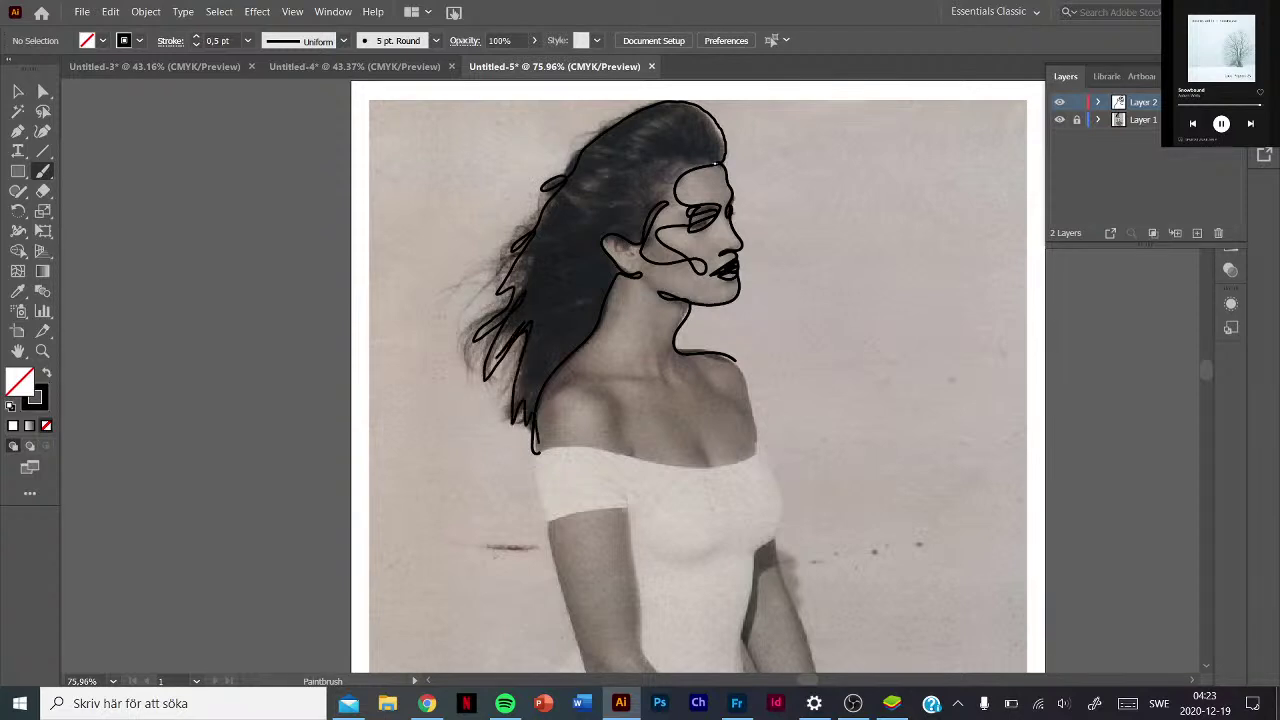
{"action": "left_click", "coordinate": [1060, 103]}
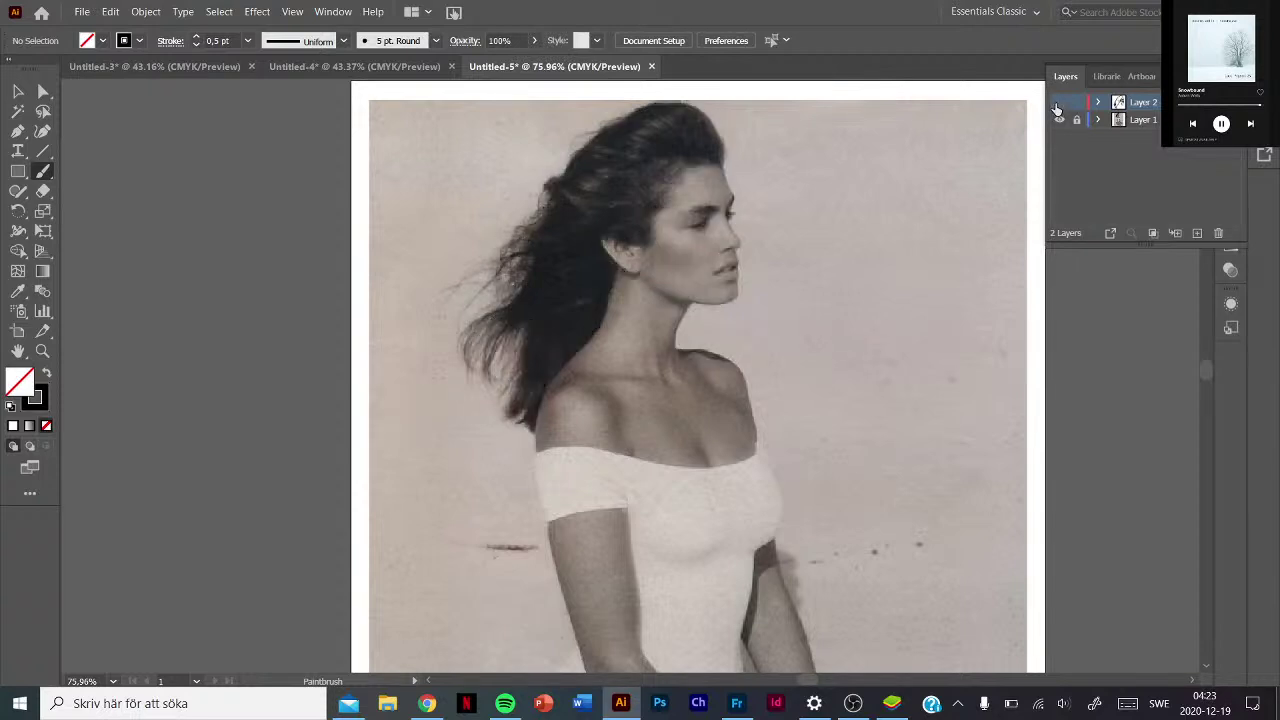
{"action": "left_click", "coordinate": [1059, 103]}
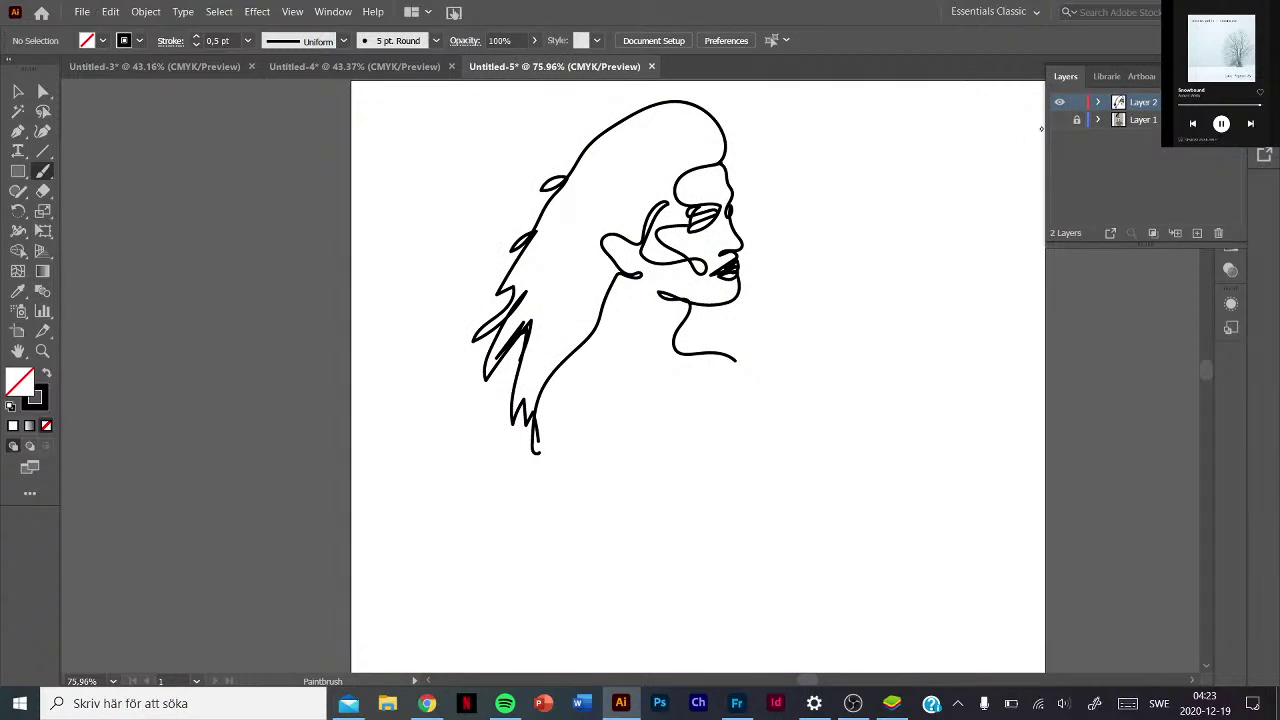
{"action": "left_click", "coordinate": [43, 191]}
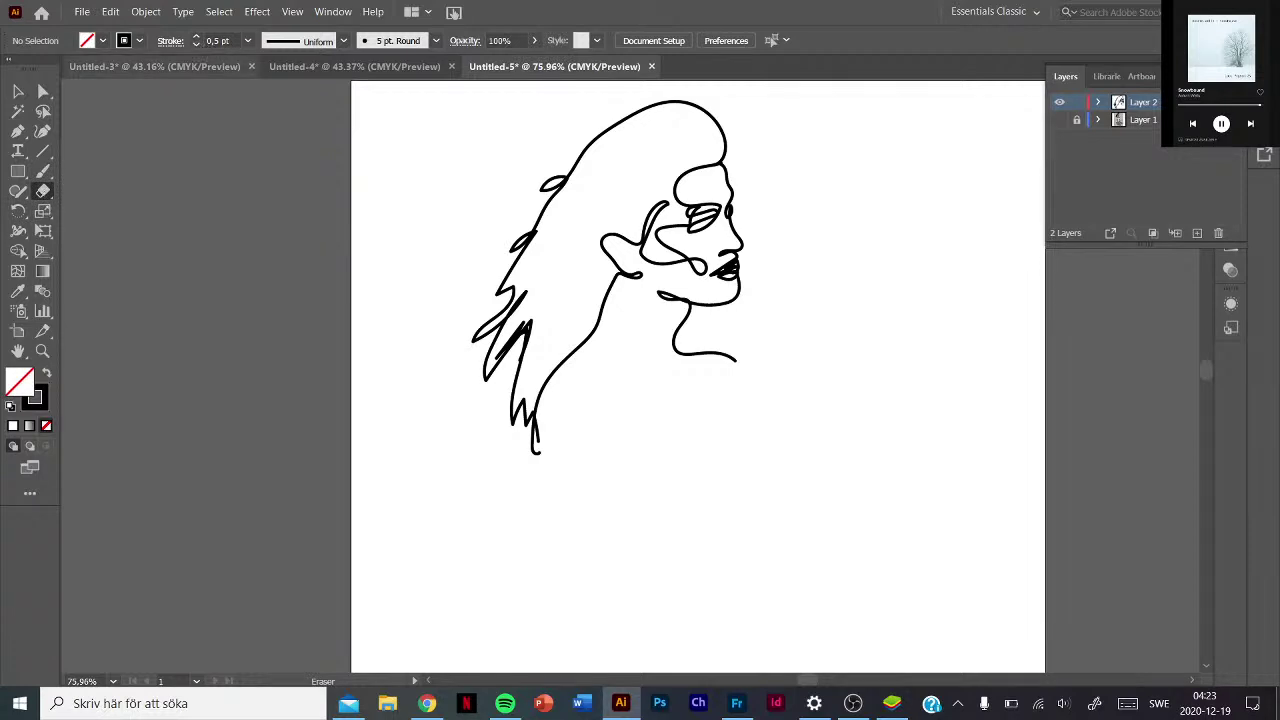
With a 12 pt eraser, remove the upper hair arc, neck end and stray marks, then show the photo.
{"action": "left_click", "coordinate": [247, 41]}
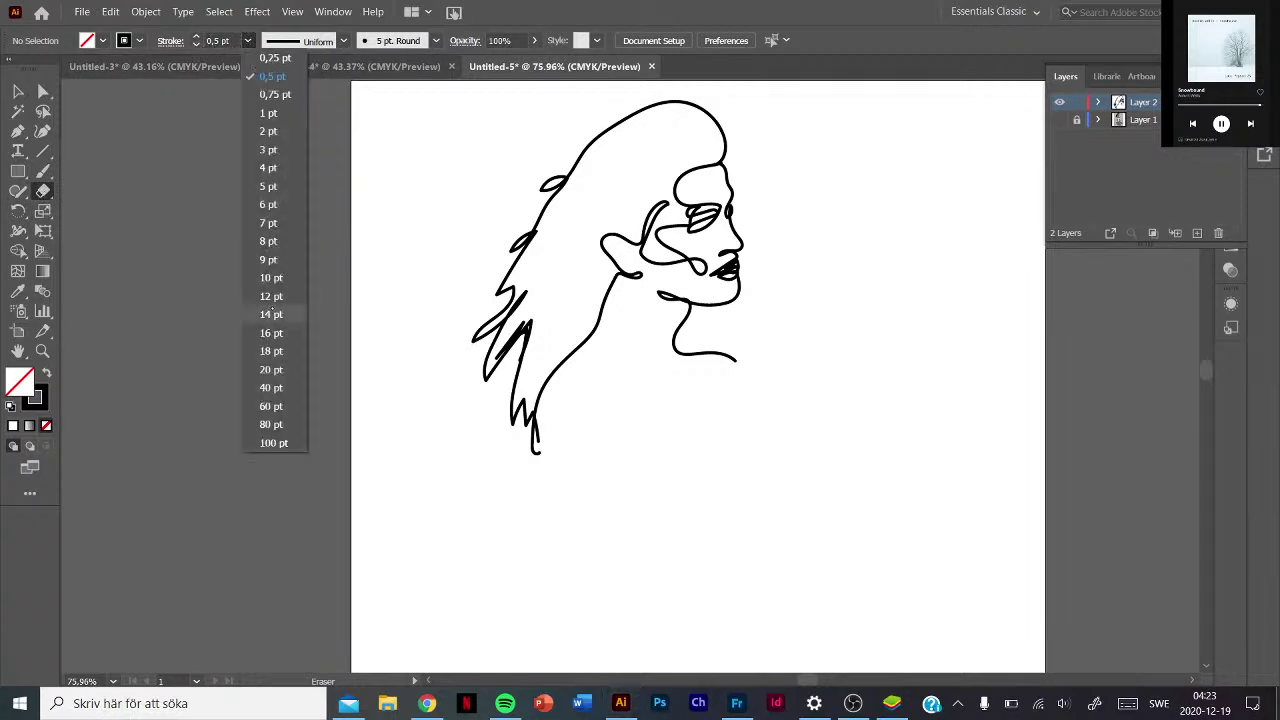
{"action": "left_click", "coordinate": [268, 303]}
{"action": "mouse_move", "coordinate": [580, 152]}
{"action": "left_mouse_down"}
{"action": "mouse_move", "coordinate": [511, 280]}
{"action": "mouse_move", "coordinate": [517, 434]}
{"action": "mouse_move", "coordinate": [534, 451]}
{"action": "mouse_move", "coordinate": [523, 434]}
{"action": "left_mouse_up"}
{"action": "mouse_move", "coordinate": [500, 335]}
{"action": "left_mouse_down"}
{"action": "mouse_move", "coordinate": [501, 377]}
{"action": "mouse_move", "coordinate": [463, 314]}
{"action": "left_mouse_up"}
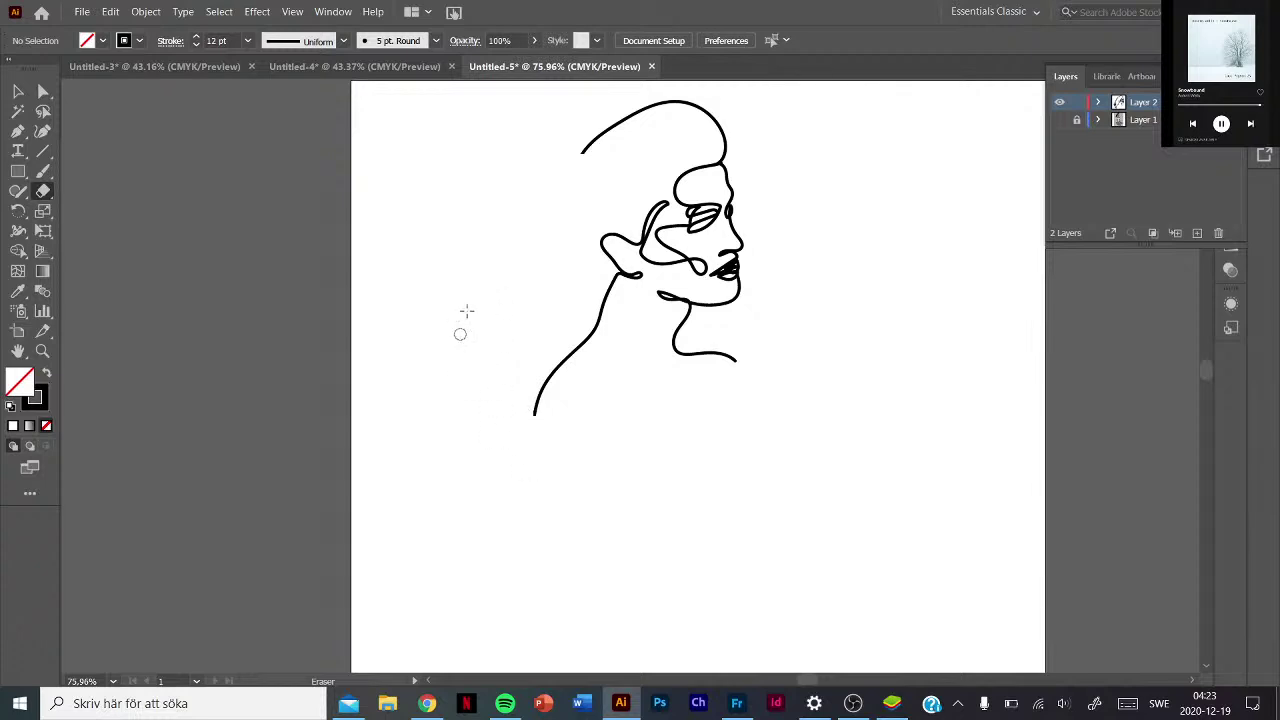
{"action": "mouse_move", "coordinate": [582, 150]}
{"action": "left_mouse_down"}
{"action": "mouse_move", "coordinate": [642, 106]}
{"action": "mouse_move", "coordinate": [680, 100]}
{"action": "mouse_move", "coordinate": [714, 109]}
{"action": "mouse_move", "coordinate": [730, 145]}
{"action": "left_mouse_up"}
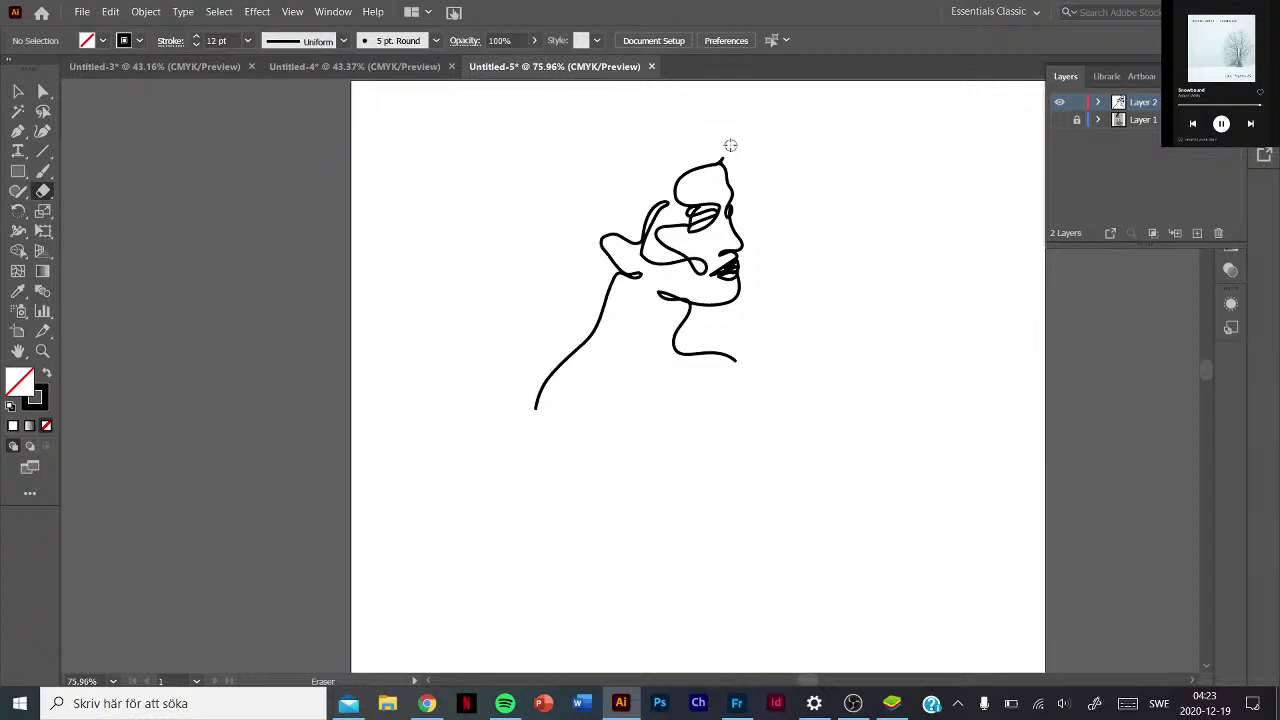
{"action": "left_click", "coordinate": [1060, 120]}
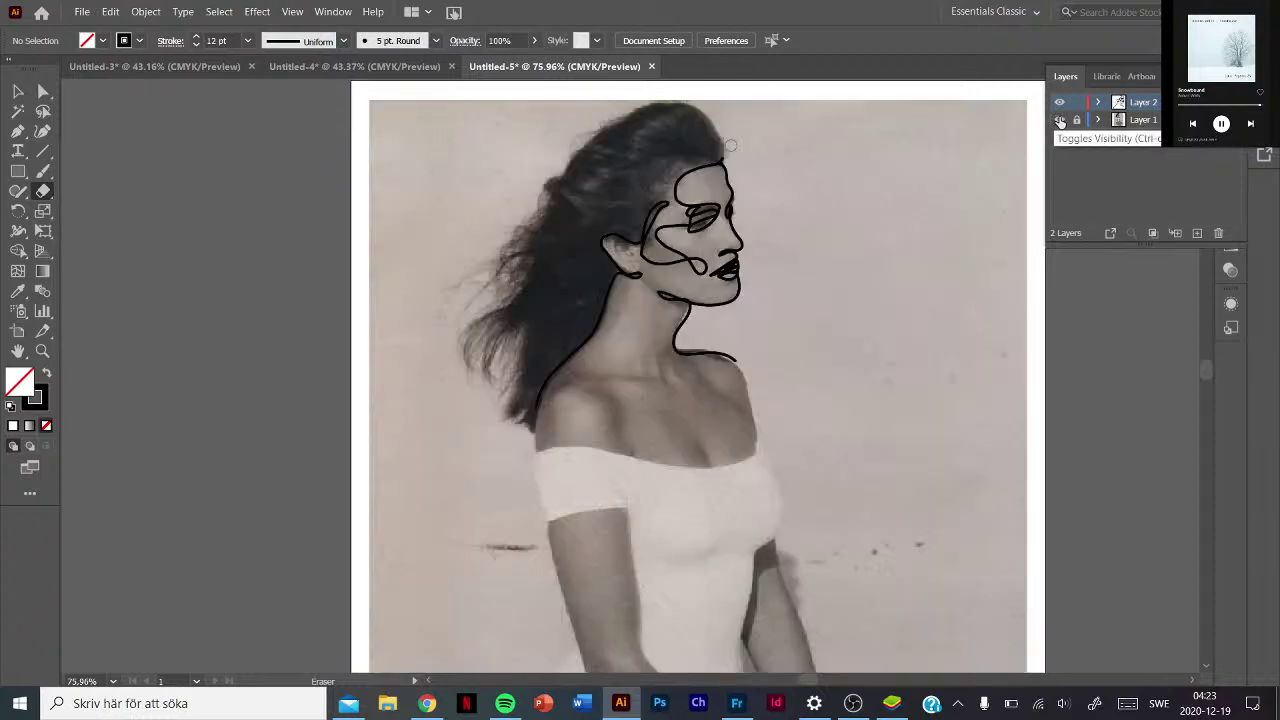
Select the stray black dot on the head and delete it from Layer 2.
{"action": "left_click", "coordinate": [43, 171]}
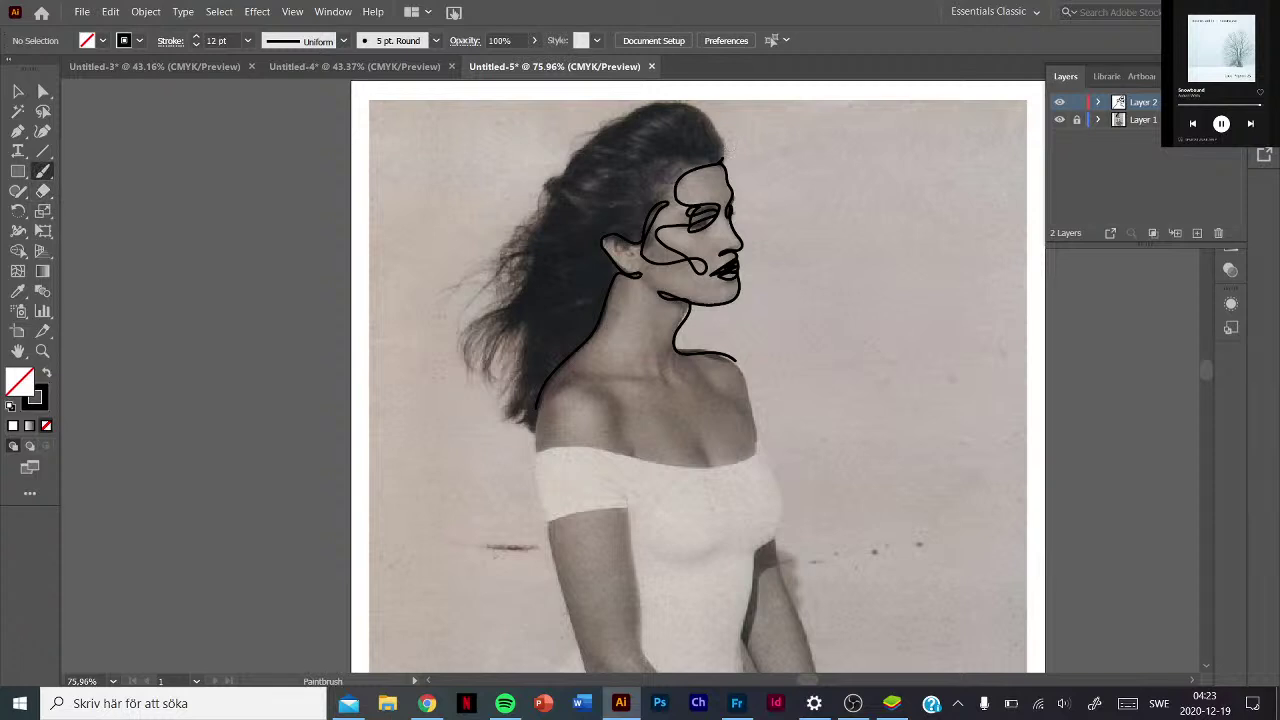
{"action": "left_click", "coordinate": [722, 158]}
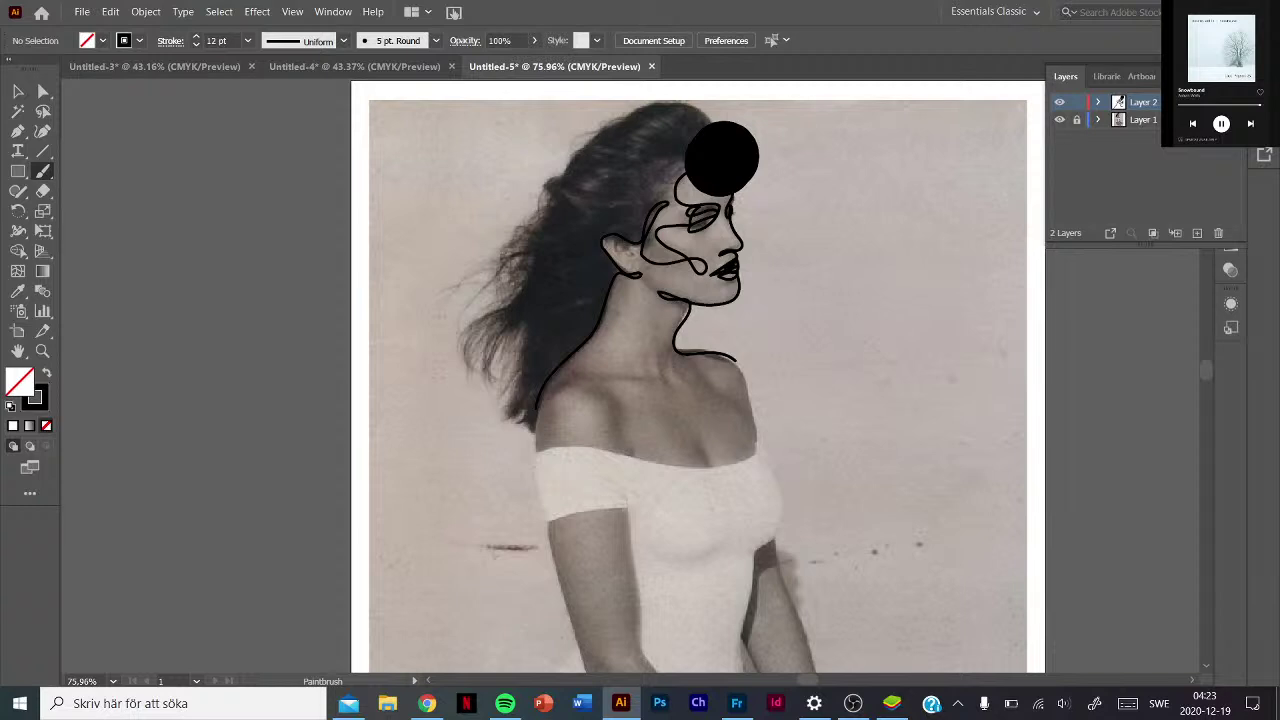
{"action": "left_click", "coordinate": [1098, 102]}
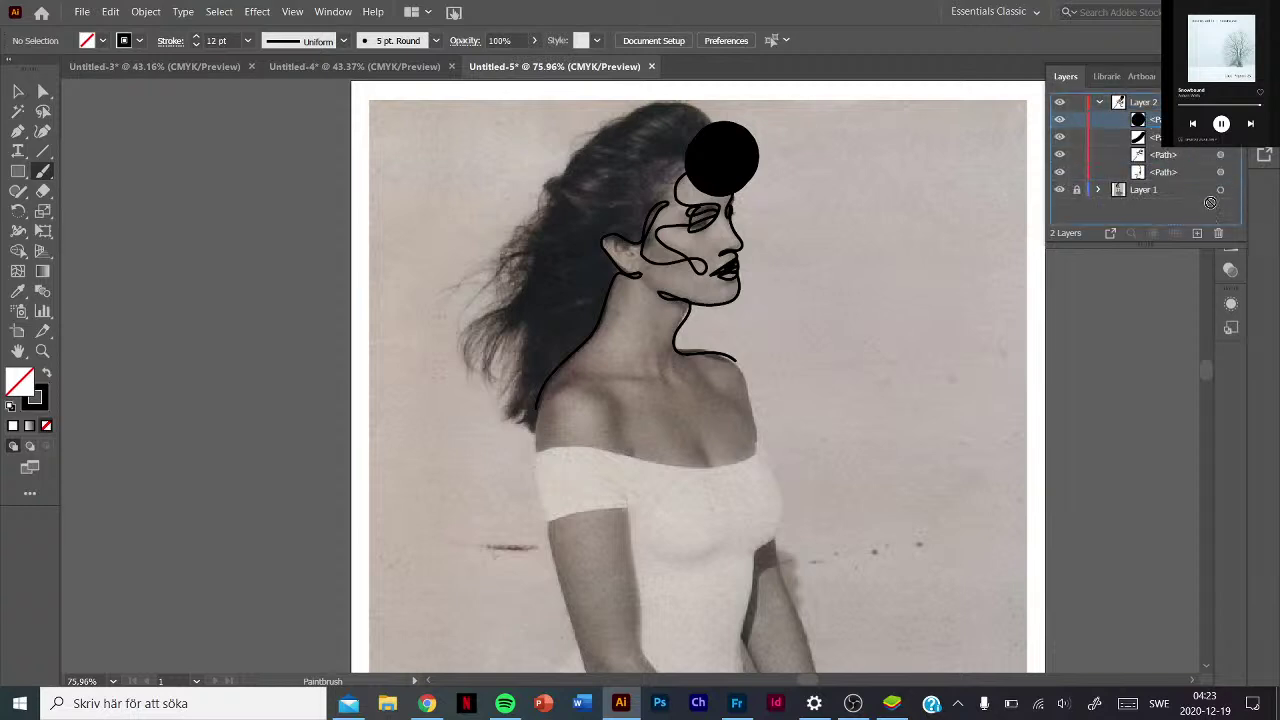
{"action": "left_click", "coordinate": [1218, 232]}
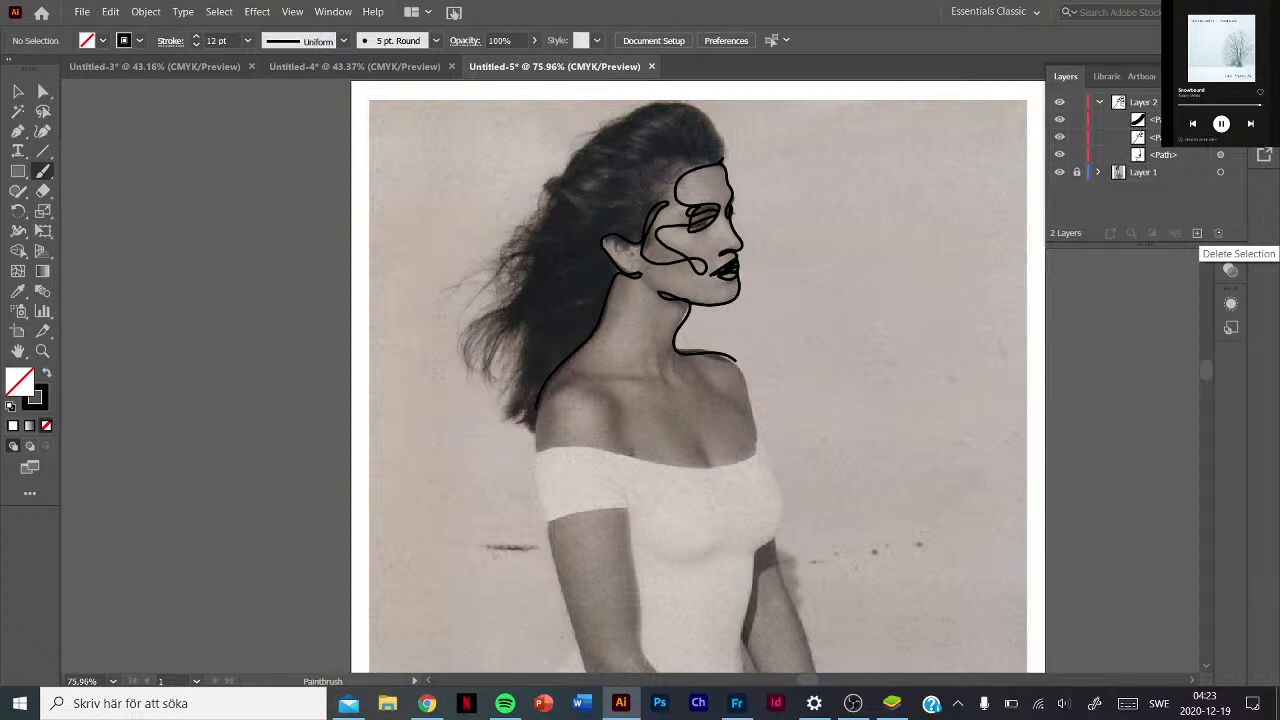
Lower the Paintbrush stroke weight from 12 pt to 0,5 pt.
{"action": "left_click", "coordinate": [196, 46]}
{"action": "left_click", "coordinate": [196, 46]}
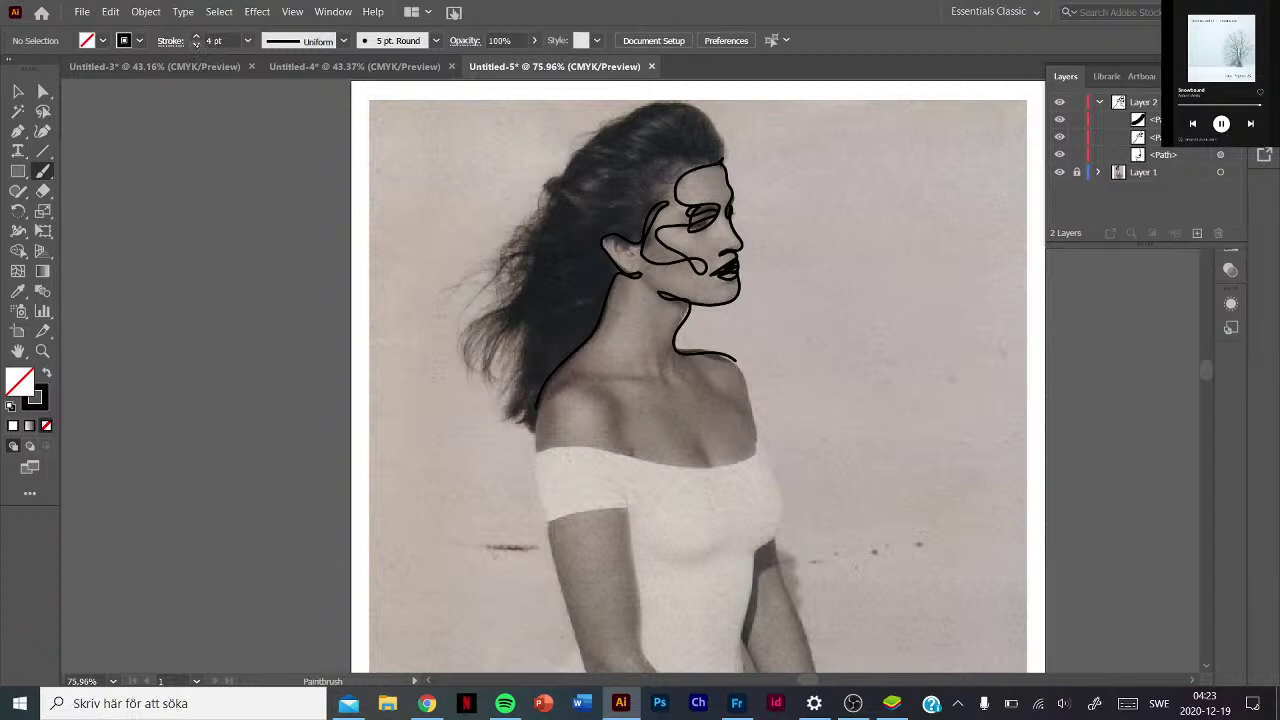
{"action": "left_click", "coordinate": [196, 46]}
{"action": "left_click", "coordinate": [196, 46]}
{"action": "left_click", "coordinate": [196, 46]}
{"action": "left_click", "coordinate": [196, 36]}
Paint thin strands through the lower hair and toward the ear, undoing one long outline stroke.
{"action": "mouse_move", "coordinate": [722, 160]}
{"action": "left_mouse_down"}
{"action": "mouse_move", "coordinate": [602, 136]}
{"action": "mouse_move", "coordinate": [546, 200]}
{"action": "mouse_move", "coordinate": [482, 320]}
{"action": "mouse_move", "coordinate": [470, 376]}
{"action": "left_mouse_up"}
{"action": "key", "text": "ctrl+z"}
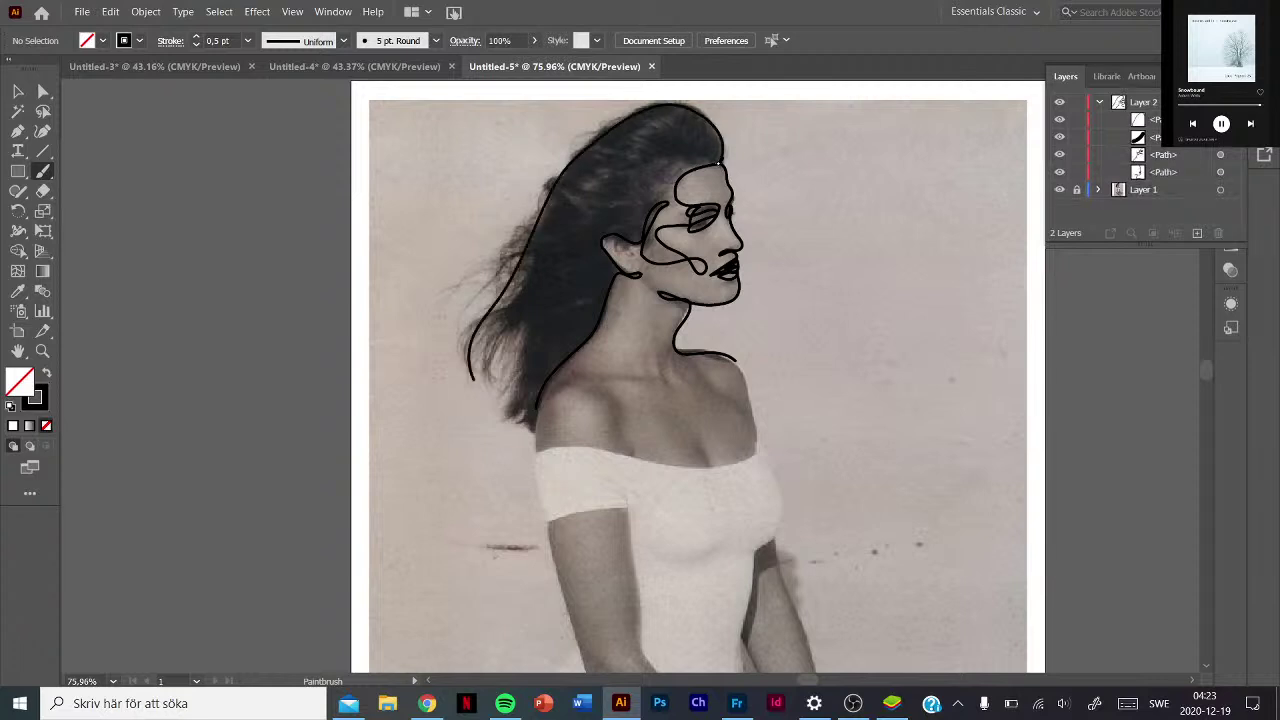
{"action": "mouse_move", "coordinate": [512, 312]}
{"action": "left_mouse_down"}
{"action": "mouse_move", "coordinate": [492, 394]}
{"action": "mouse_move", "coordinate": [520, 322]}
{"action": "mouse_move", "coordinate": [514, 424]}
{"action": "mouse_move", "coordinate": [532, 432]}
{"action": "left_mouse_up"}
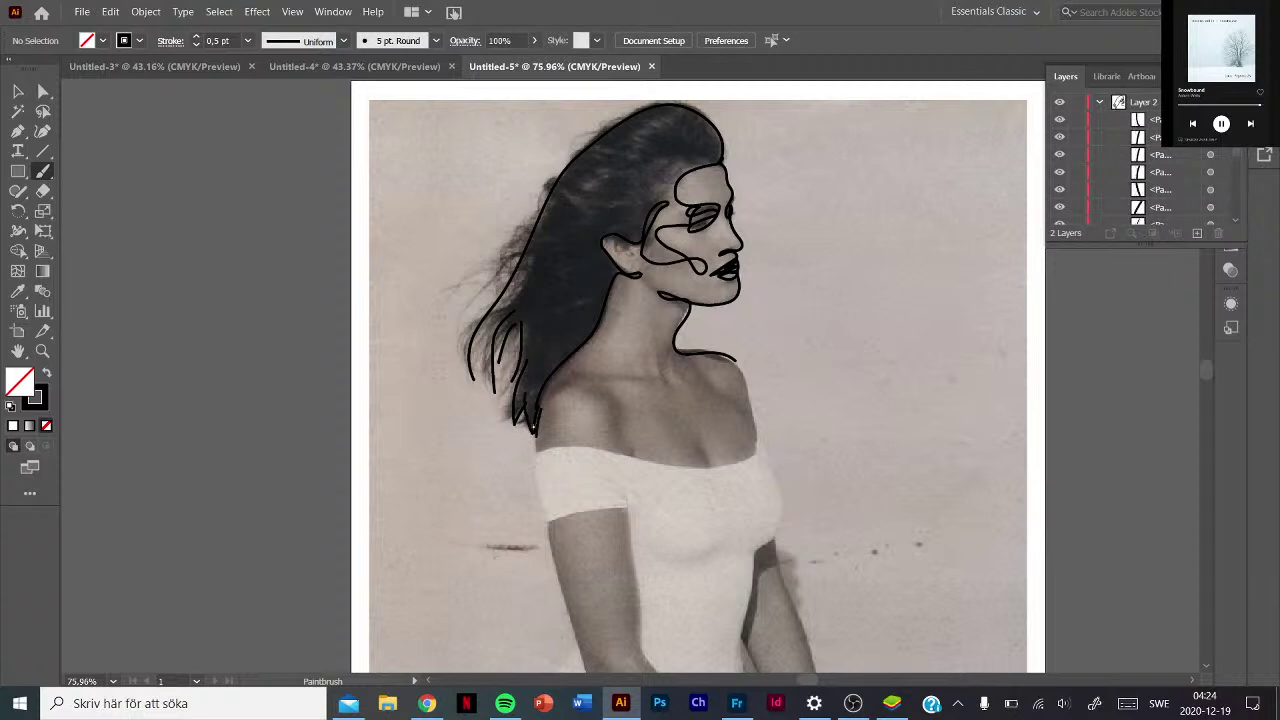
{"action": "left_click_drag", "start_coordinate": [490, 336], "coordinate": [488, 384]}
{"action": "left_click_drag", "start_coordinate": [510, 294], "coordinate": [487, 347]}
{"action": "left_click_drag", "start_coordinate": [534, 245], "coordinate": [474, 376]}
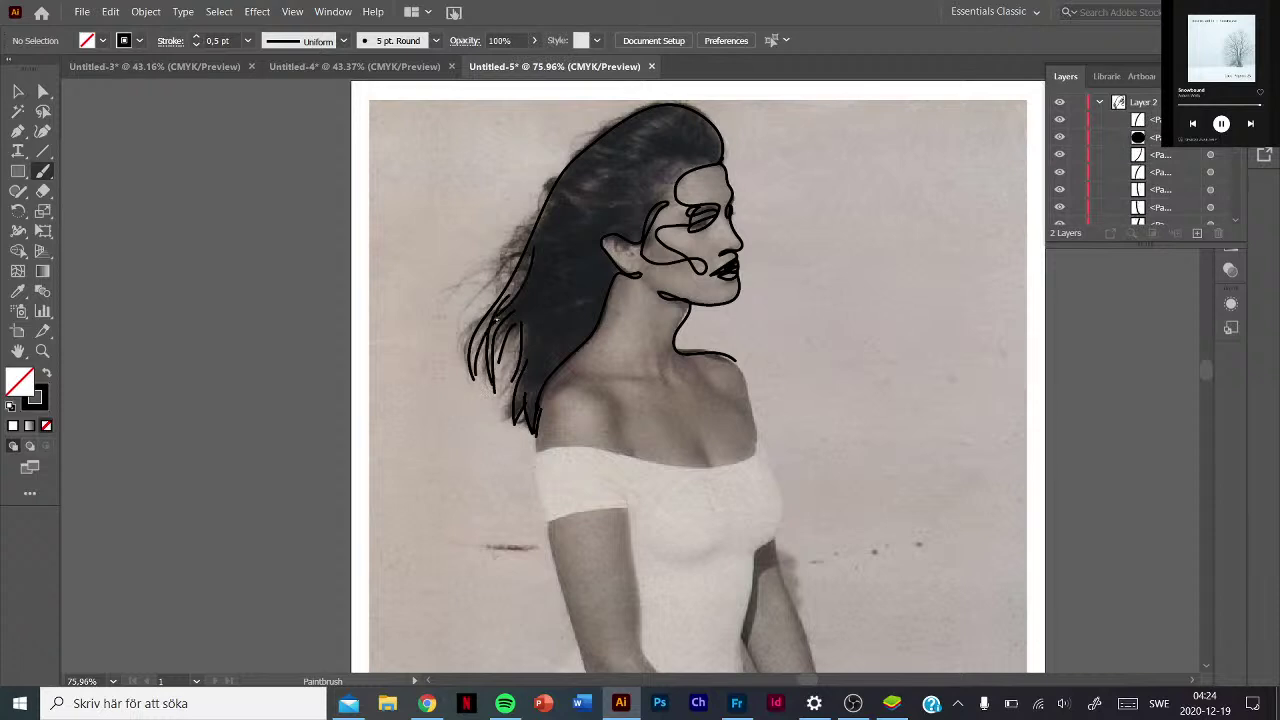
{"action": "left_click_drag", "start_coordinate": [538, 328], "coordinate": [604, 288]}
Add thin strands across the crown and down the left side of the hair.
{"action": "mouse_move", "coordinate": [620, 186]}
{"action": "left_mouse_down"}
{"action": "mouse_move", "coordinate": [680, 162]}
{"action": "mouse_move", "coordinate": [684, 136]}
{"action": "mouse_move", "coordinate": [708, 122]}
{"action": "left_mouse_up"}
{"action": "mouse_move", "coordinate": [598, 142]}
{"action": "left_mouse_down"}
{"action": "mouse_move", "coordinate": [670, 108]}
{"action": "mouse_move", "coordinate": [646, 122]}
{"action": "left_mouse_up"}
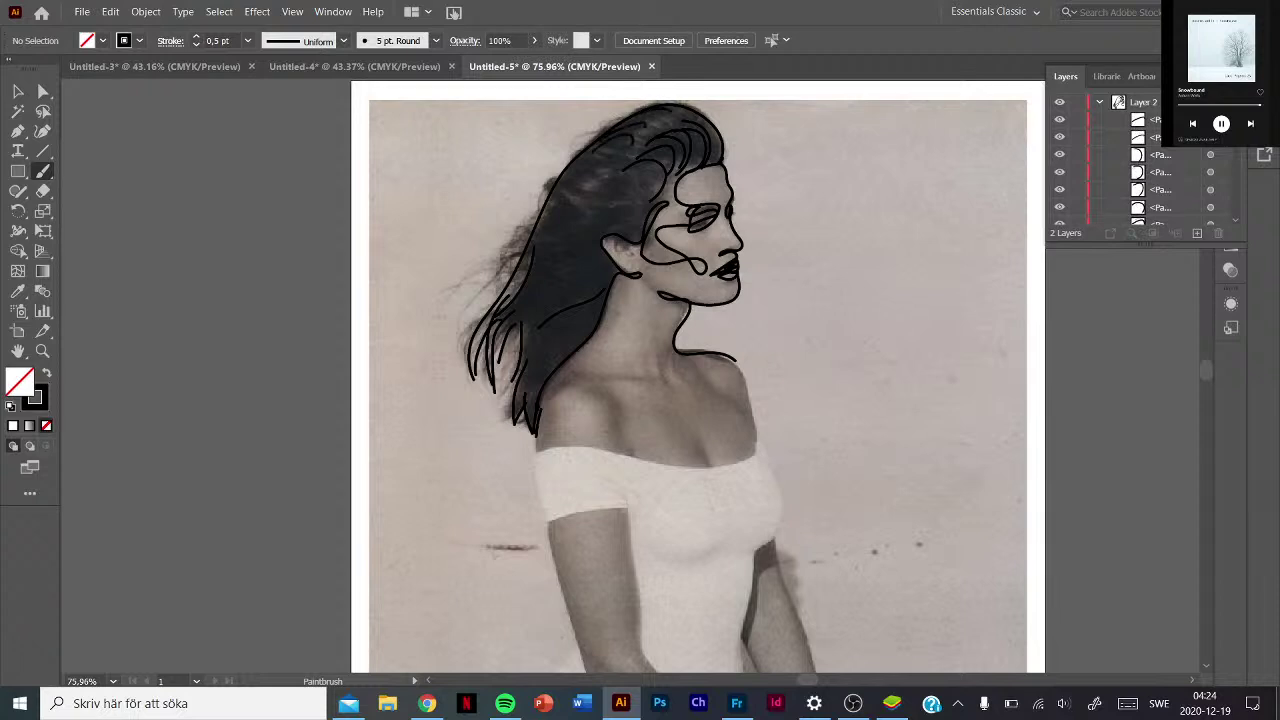
{"action": "left_click_drag", "start_coordinate": [568, 174], "coordinate": [620, 148]}
{"action": "mouse_move", "coordinate": [548, 200]}
{"action": "left_mouse_down"}
{"action": "mouse_move", "coordinate": [616, 158]}
{"action": "mouse_move", "coordinate": [618, 170]}
{"action": "mouse_move", "coordinate": [602, 170]}
{"action": "left_mouse_up"}
{"action": "left_click_drag", "start_coordinate": [536, 238], "coordinate": [574, 178]}
{"action": "mouse_move", "coordinate": [564, 200]}
{"action": "left_mouse_down"}
{"action": "mouse_move", "coordinate": [600, 230]}
{"action": "mouse_move", "coordinate": [584, 222]}
{"action": "mouse_move", "coordinate": [570, 250]}
{"action": "mouse_move", "coordinate": [590, 246]}
{"action": "mouse_move", "coordinate": [550, 304]}
{"action": "left_mouse_up"}
Fill the dark lower and upper hair with more strands, then collapse Layer 2 and hide the photo.
{"action": "mouse_move", "coordinate": [562, 258]}
{"action": "left_mouse_down"}
{"action": "mouse_move", "coordinate": [528, 318]}
{"action": "mouse_move", "coordinate": [536, 354]}
{"action": "left_mouse_up"}
{"action": "left_click_drag", "start_coordinate": [594, 324], "coordinate": [534, 380]}
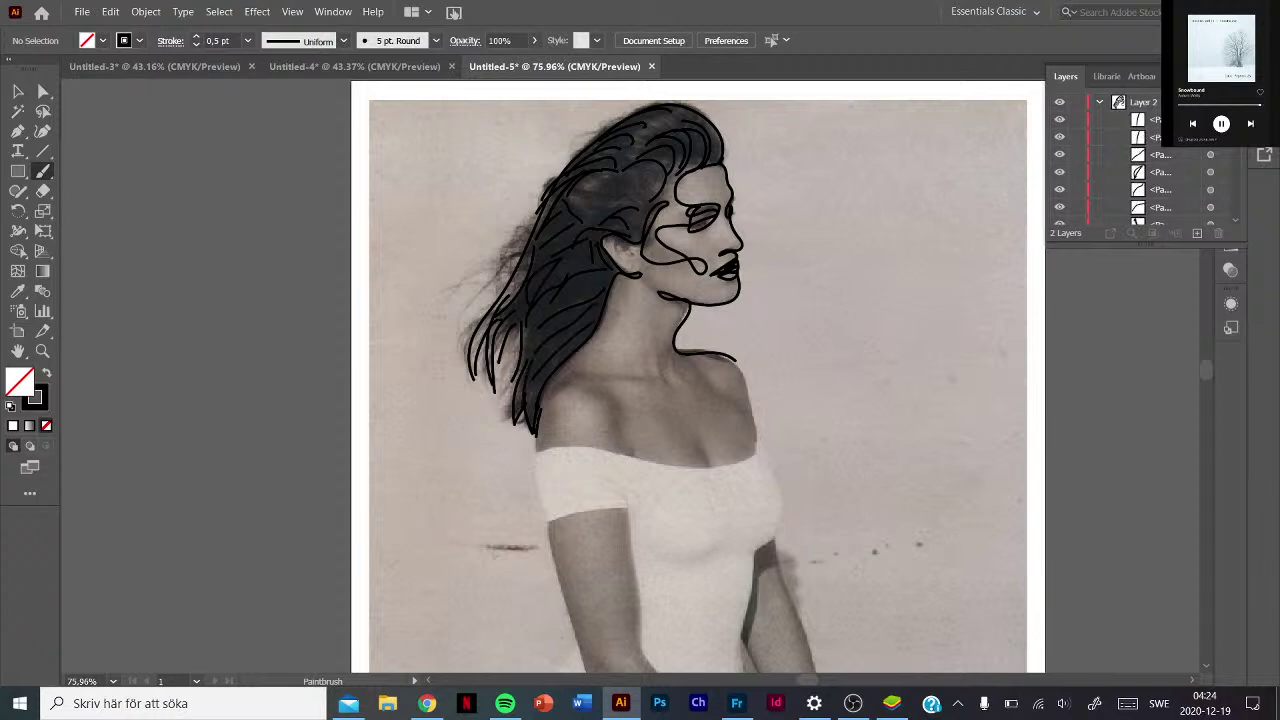
{"action": "mouse_move", "coordinate": [636, 196]}
{"action": "left_mouse_down"}
{"action": "mouse_move", "coordinate": [586, 212]}
{"action": "mouse_move", "coordinate": [632, 180]}
{"action": "mouse_move", "coordinate": [610, 188]}
{"action": "left_mouse_up"}
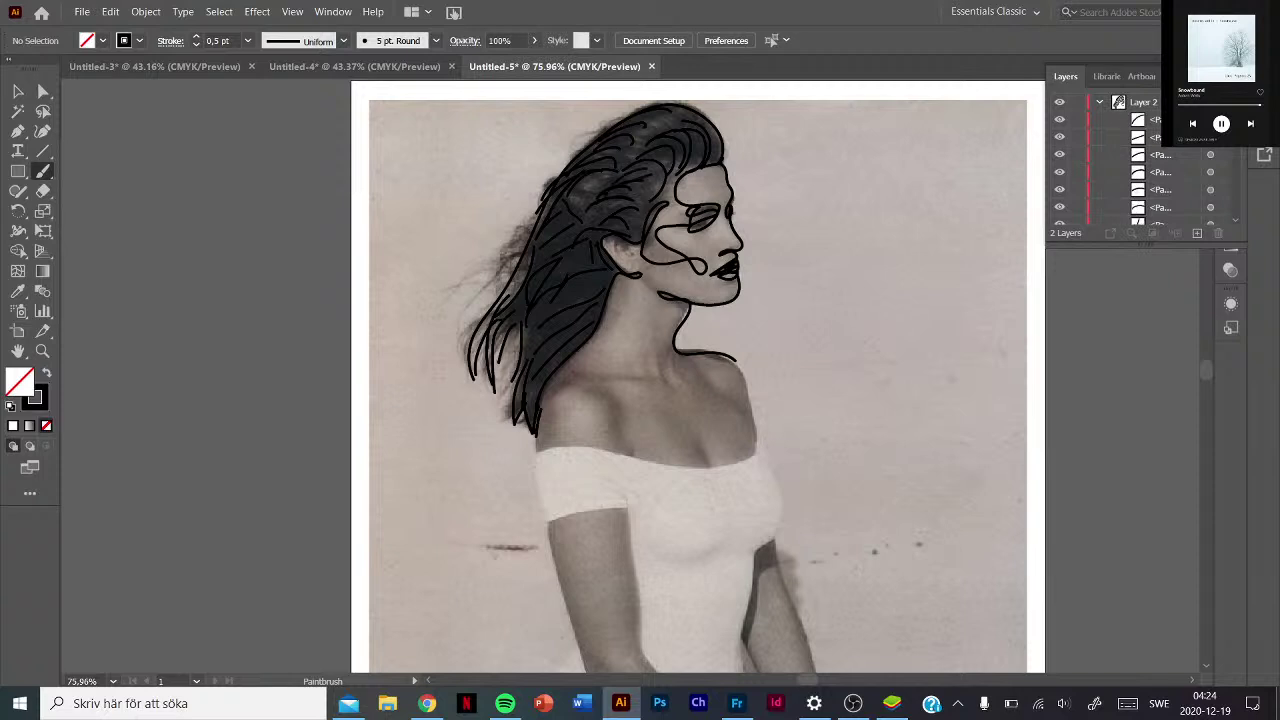
{"action": "left_click", "coordinate": [1099, 102]}
{"action": "left_click", "coordinate": [1059, 120]}
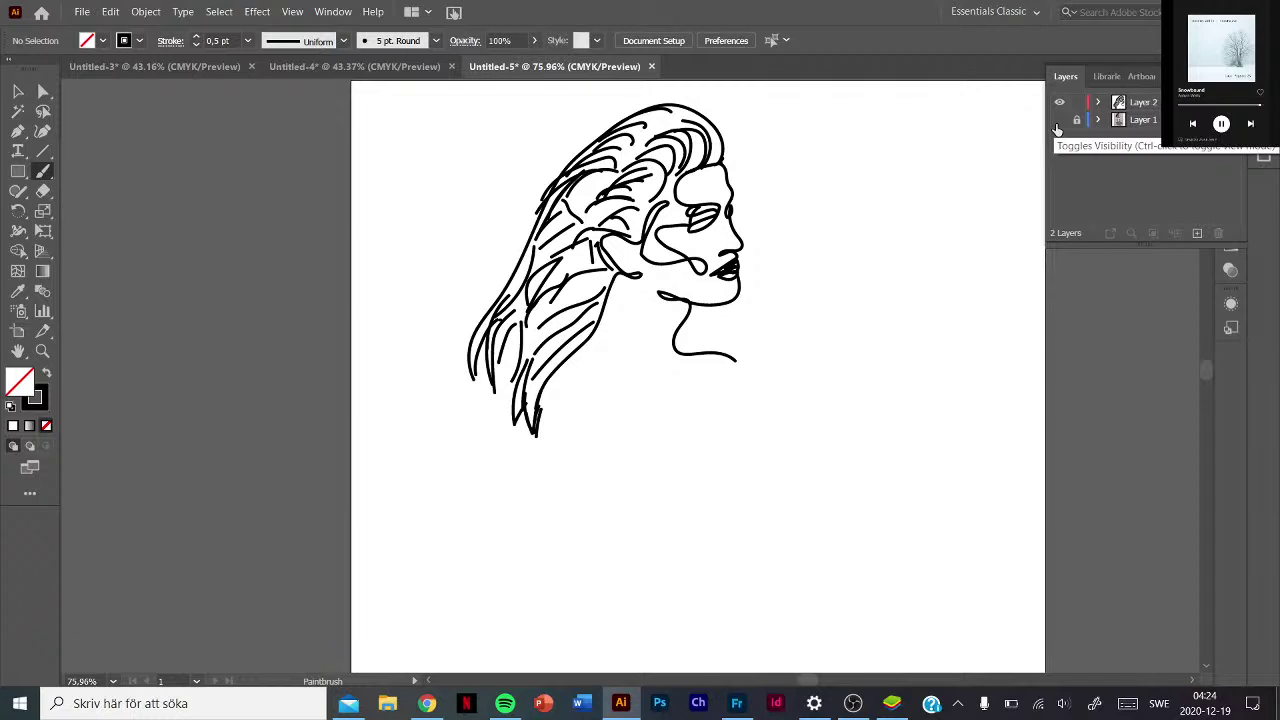
Show the photo again and trace a line from the neck down the shoulder and neckline.
{"action": "scroll", "coordinate": [745, 257], "scroll_direction": "down", "scroll_amount": 2}
{"action": "scroll", "coordinate": [745, 257], "scroll_direction": "down", "scroll_amount": 3}
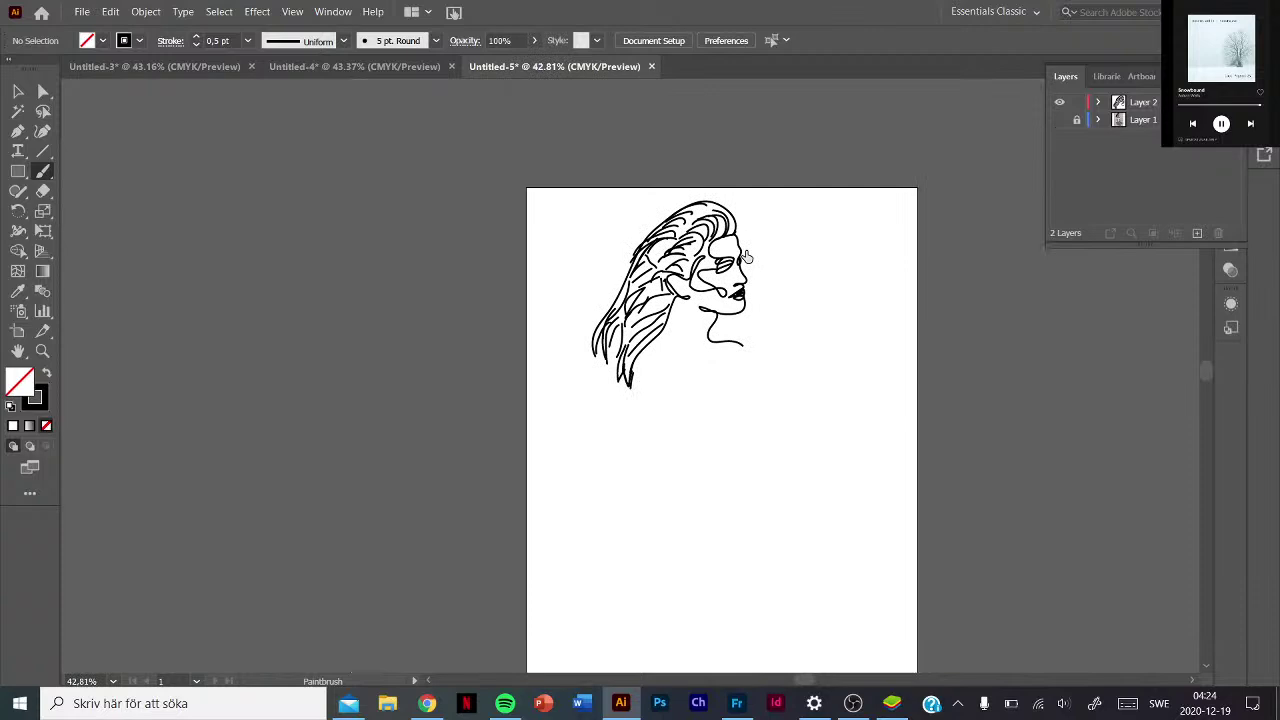
{"action": "left_click", "coordinate": [1059, 119]}
{"action": "scroll", "coordinate": [828, 357], "scroll_direction": "up", "scroll_amount": 2}
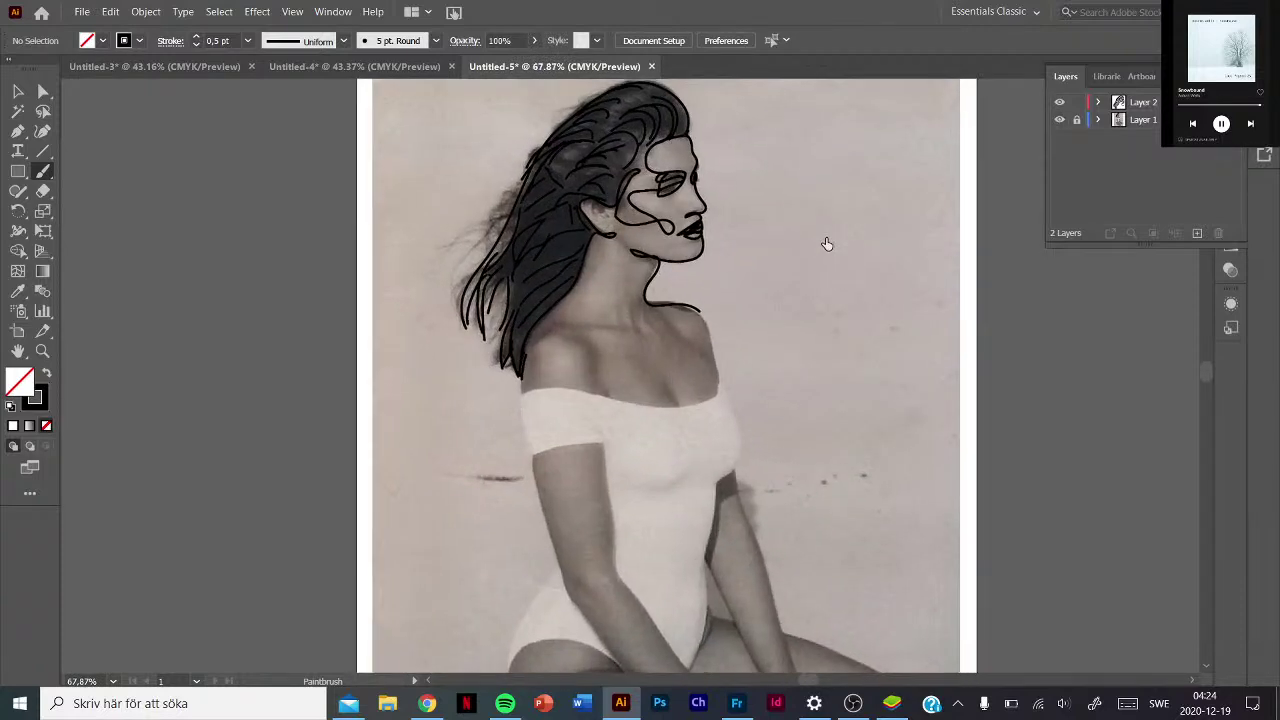
{"action": "scroll", "coordinate": [810, 252], "scroll_direction": "down", "scroll_amount": 3}
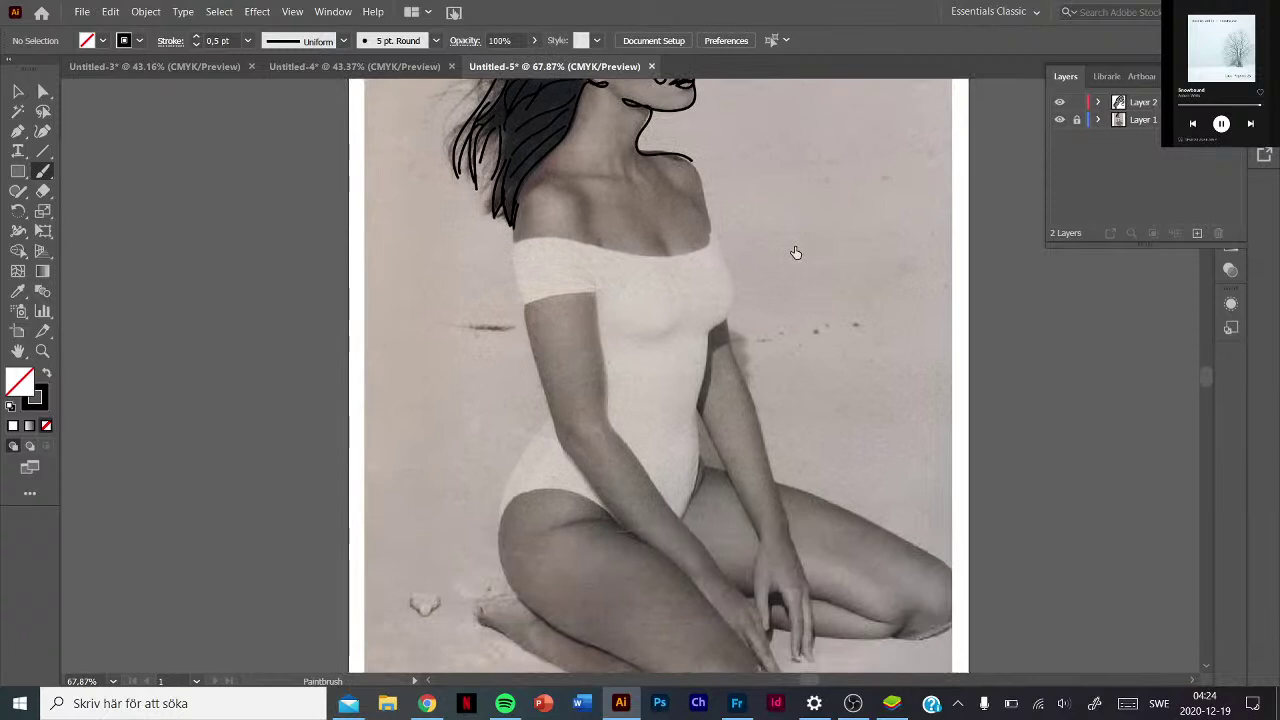
{"action": "mouse_move", "coordinate": [689, 160]}
{"action": "left_mouse_down"}
{"action": "mouse_move", "coordinate": [687, 255]}
{"action": "mouse_move", "coordinate": [521, 240]}
{"action": "mouse_move", "coordinate": [514, 266]}
{"action": "mouse_move", "coordinate": [527, 302]}
{"action": "mouse_move", "coordinate": [595, 292]}
{"action": "mouse_move", "coordinate": [620, 431]}
{"action": "left_mouse_up"}
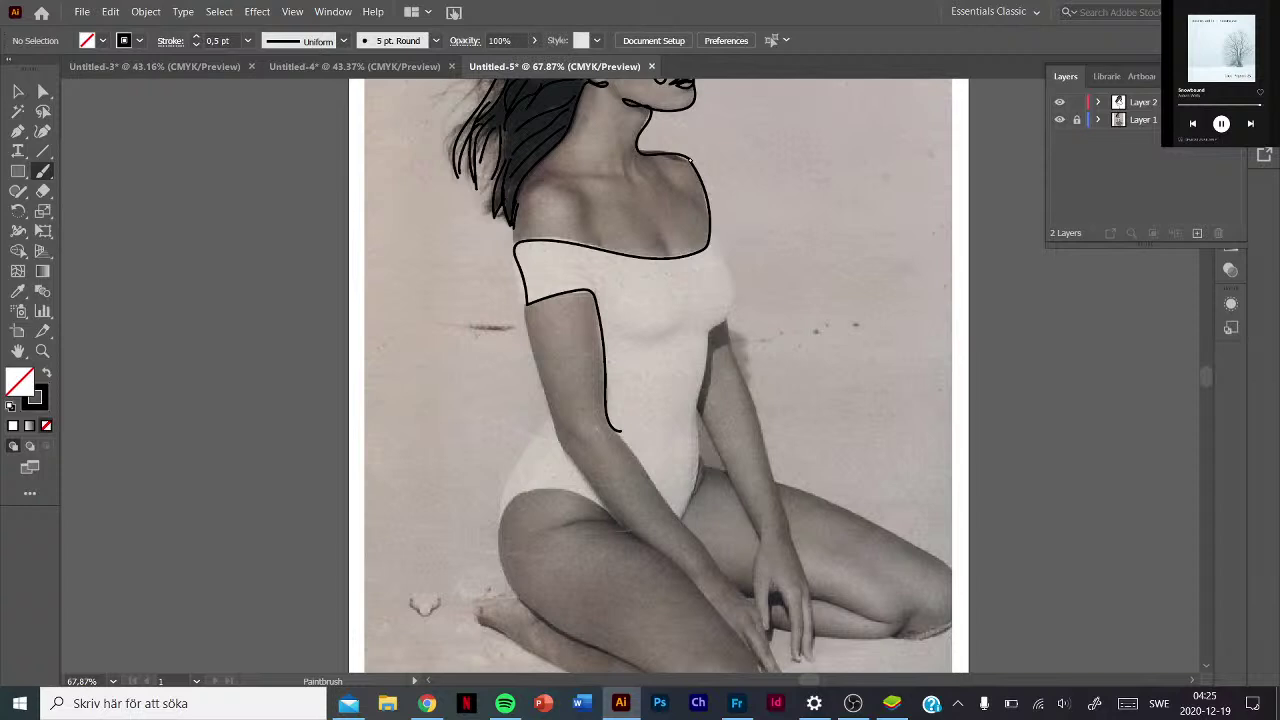
Trace the outer edge of the arm and continue the line along the thigh edge.
{"action": "mouse_move", "coordinate": [512, 226]}
{"action": "left_mouse_down"}
{"action": "mouse_move", "coordinate": [566, 448]}
{"action": "mouse_move", "coordinate": [656, 552]}
{"action": "left_mouse_up"}
{"action": "key", "text": "ctrl+z"}
{"action": "key", "text": "ctrl+shift+z"}
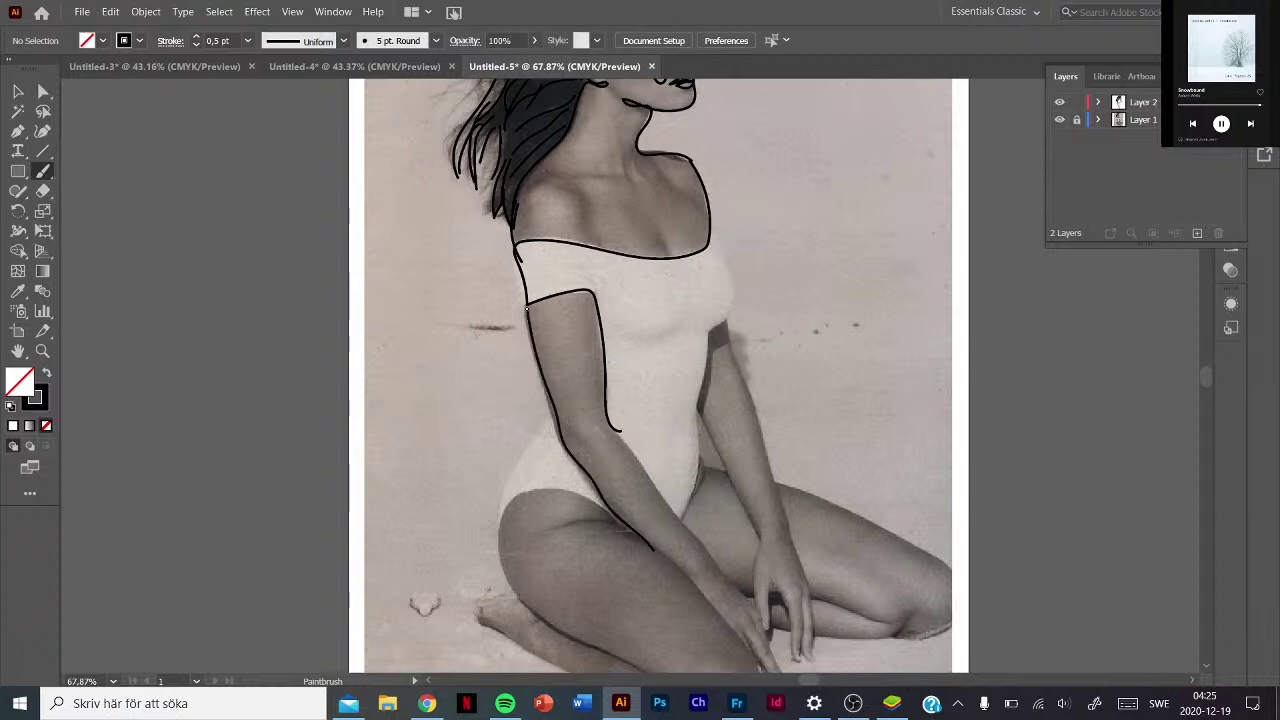
{"action": "left_click_drag", "start_coordinate": [658, 554], "coordinate": [740, 636]}
Pan to the legs and outline the hand resting on the leg.
{"action": "left_click_drag", "start_coordinate": [614, 394], "coordinate": [566, 245]}
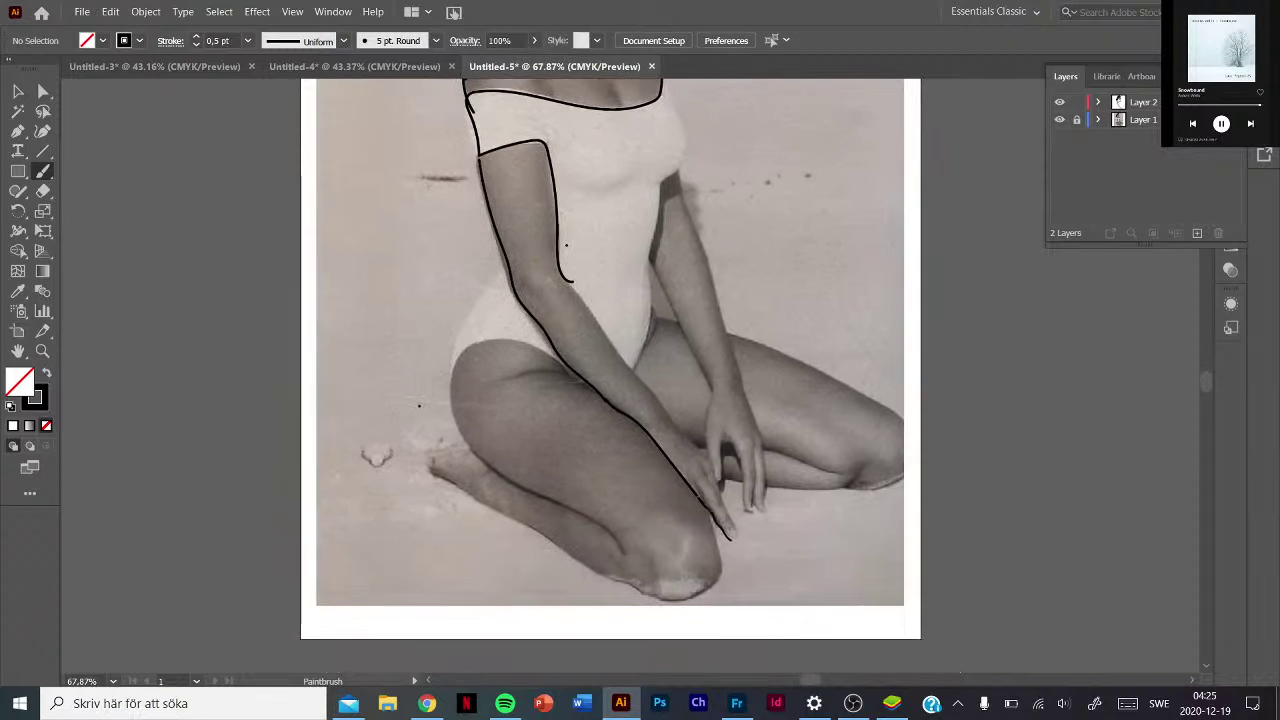
{"action": "left_click_drag", "start_coordinate": [733, 530], "coordinate": [575, 292]}
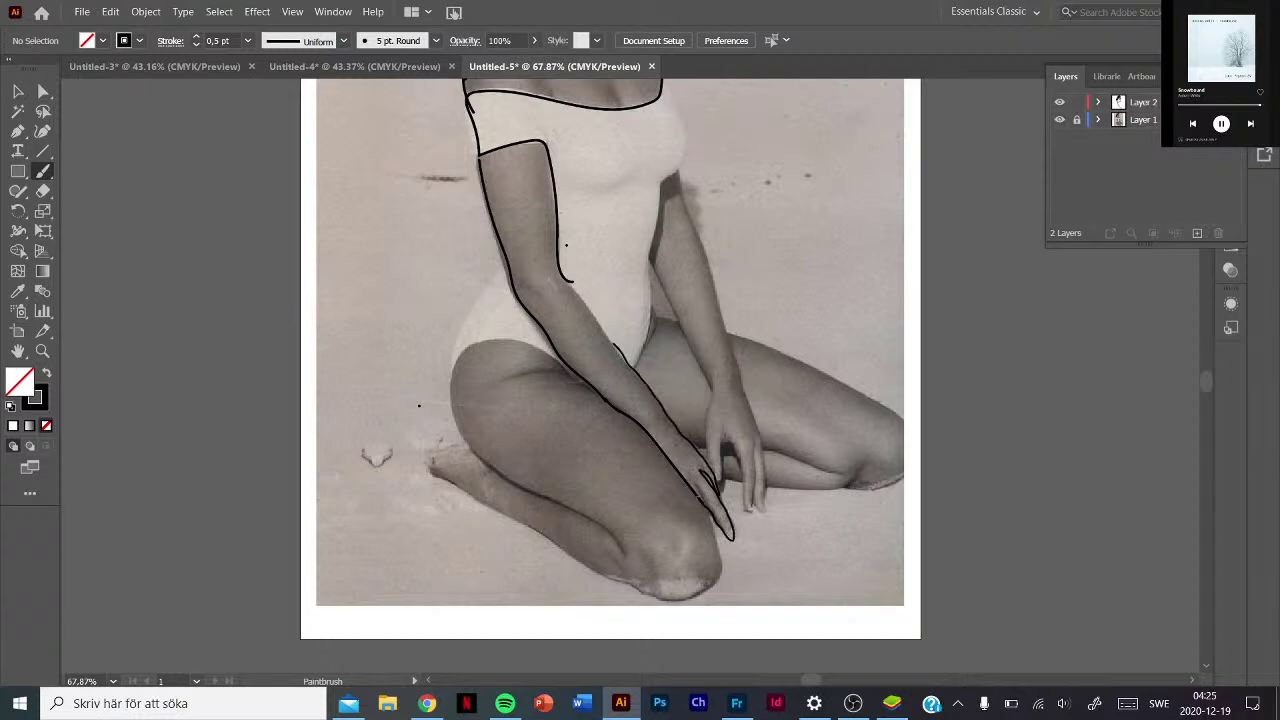
{"action": "key", "text": "ctrl+z"}
{"action": "key", "text": "ctrl+shift+z"}
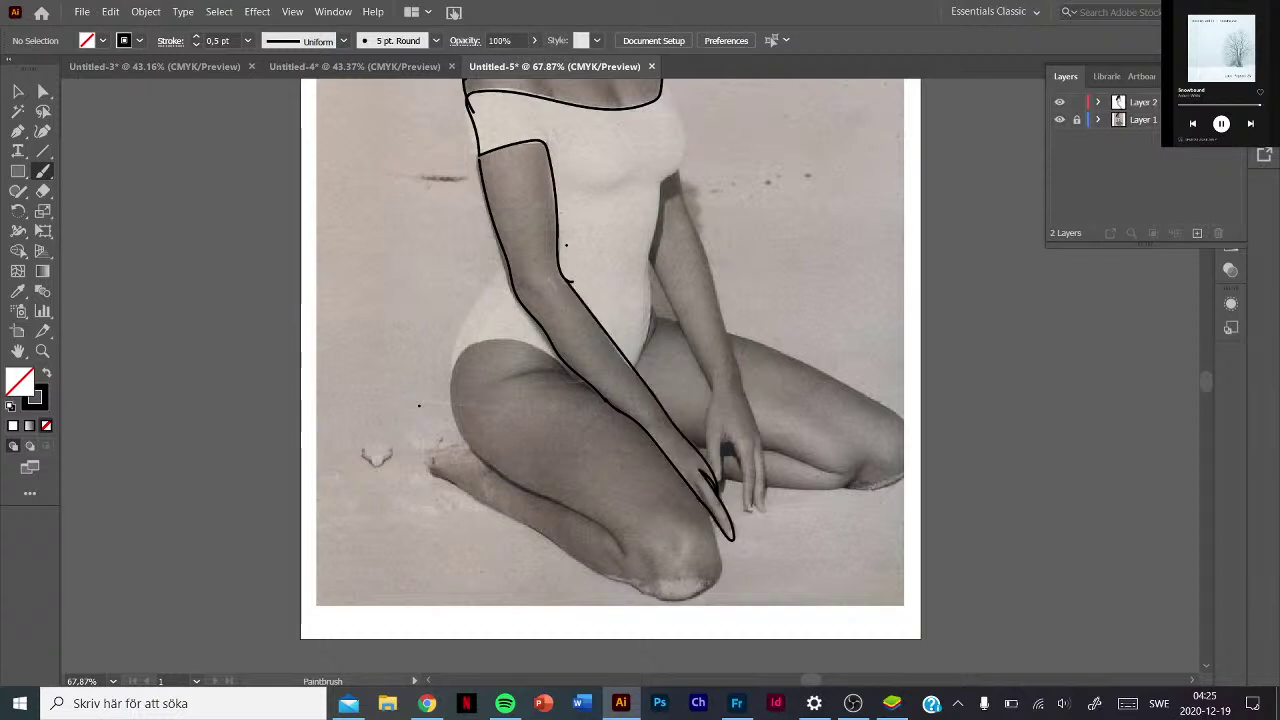
Trace the top curve and left edge of the thigh, then outline the foot and shin.
{"action": "left_click_drag", "start_coordinate": [584, 383], "coordinate": [504, 378]}
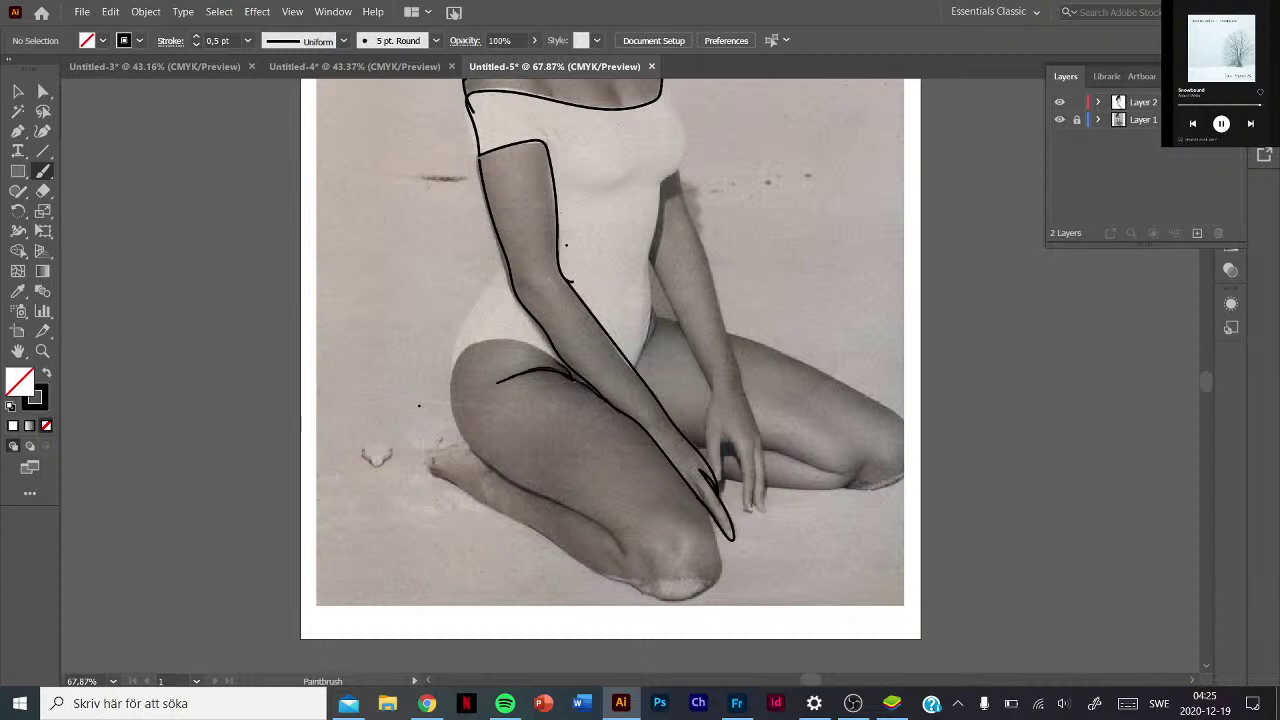
{"action": "mouse_move", "coordinate": [572, 378]}
{"action": "left_mouse_down"}
{"action": "mouse_move", "coordinate": [485, 341]}
{"action": "mouse_move", "coordinate": [452, 372]}
{"action": "left_mouse_up"}
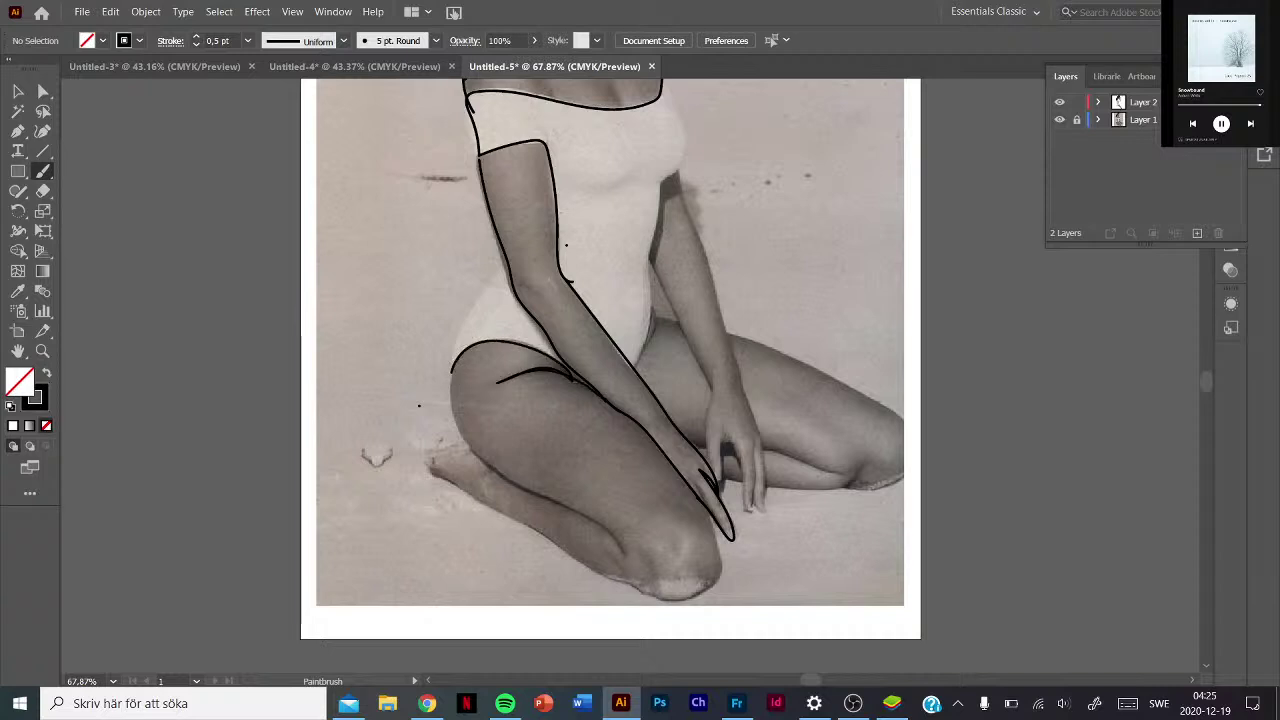
{"action": "mouse_move", "coordinate": [450, 366]}
{"action": "left_mouse_down"}
{"action": "mouse_move", "coordinate": [458, 432]}
{"action": "mouse_move", "coordinate": [602, 526]}
{"action": "left_mouse_up"}
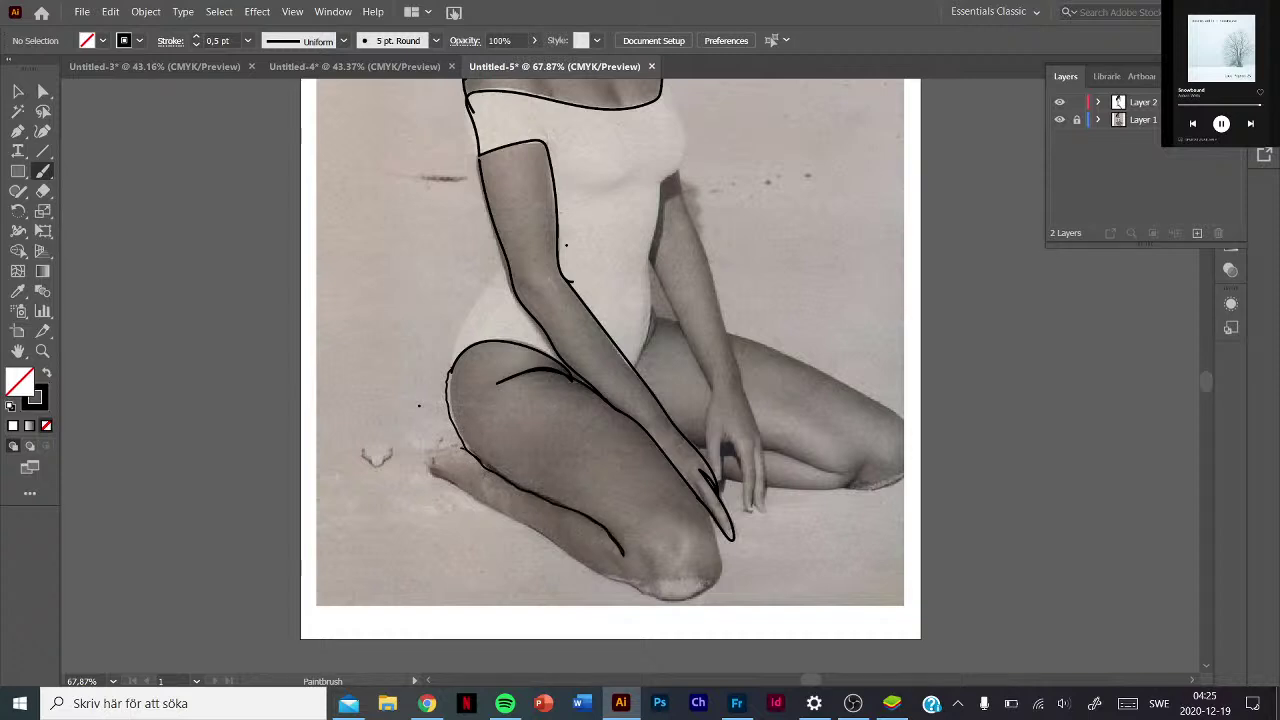
{"action": "mouse_move", "coordinate": [464, 448]}
{"action": "left_mouse_down"}
{"action": "mouse_move", "coordinate": [432, 458]}
{"action": "mouse_move", "coordinate": [440, 476]}
{"action": "mouse_move", "coordinate": [646, 594]}
{"action": "mouse_move", "coordinate": [716, 584]}
{"action": "mouse_move", "coordinate": [702, 472]}
{"action": "left_mouse_up"}
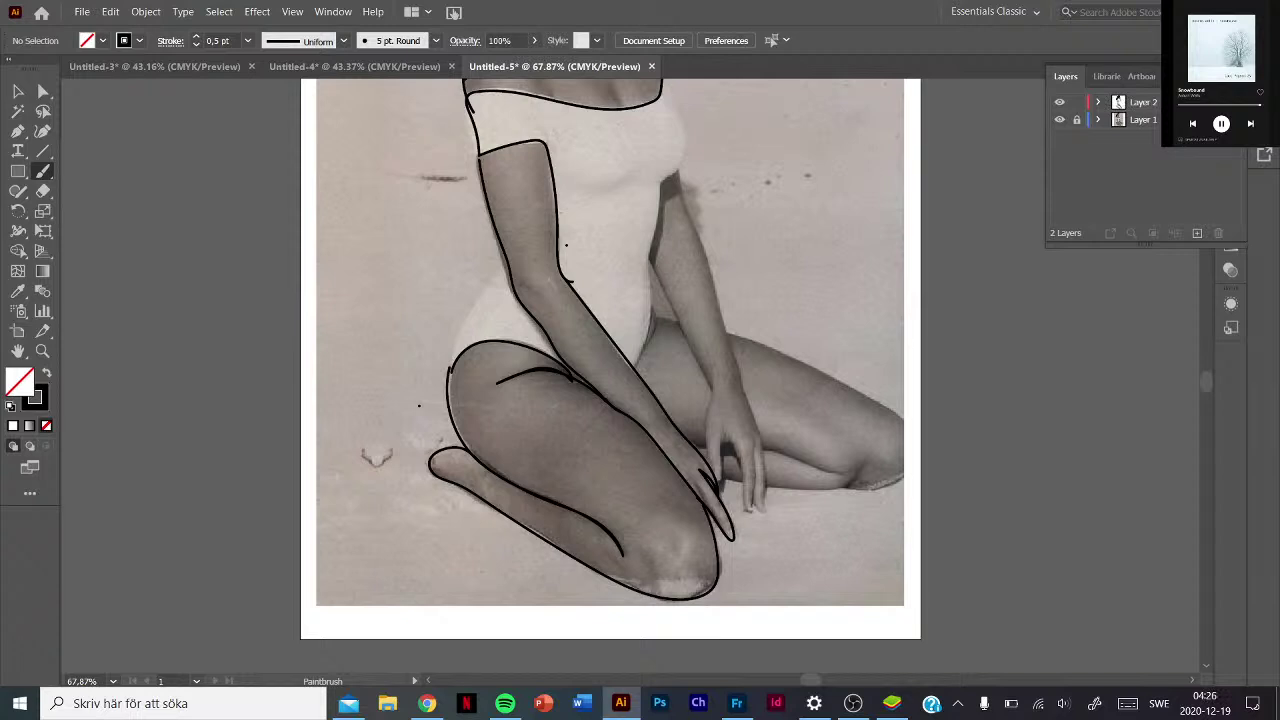
Toggle the reference photo off and on to check, then trace the back down to the hip.
{"action": "left_click", "coordinate": [1060, 120]}
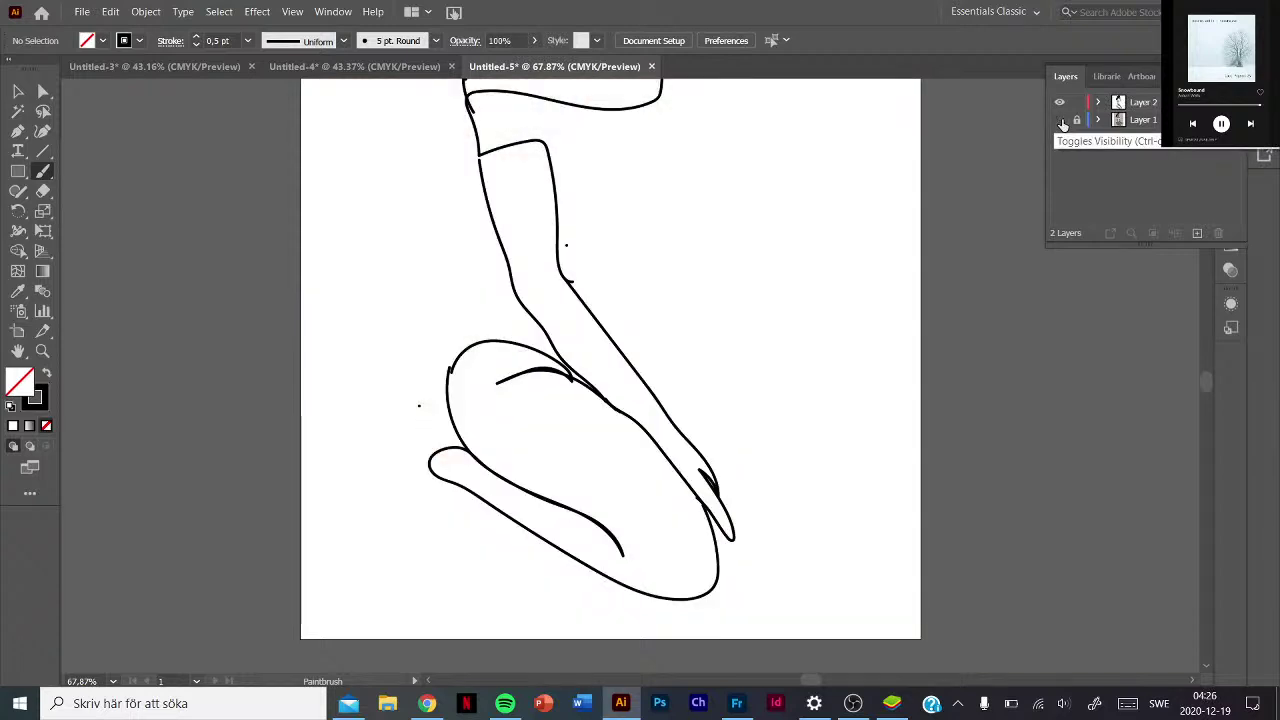
{"action": "left_click", "coordinate": [1060, 120]}
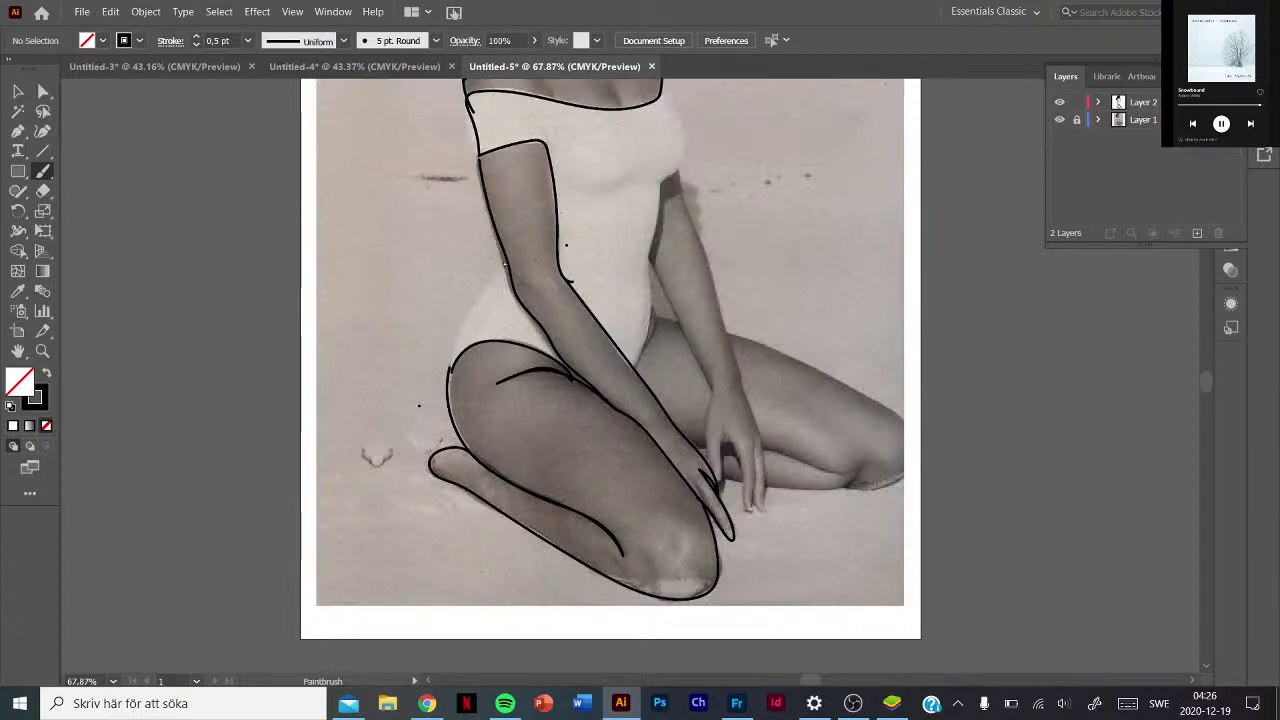
{"action": "left_click_drag", "start_coordinate": [506, 264], "coordinate": [449, 372]}
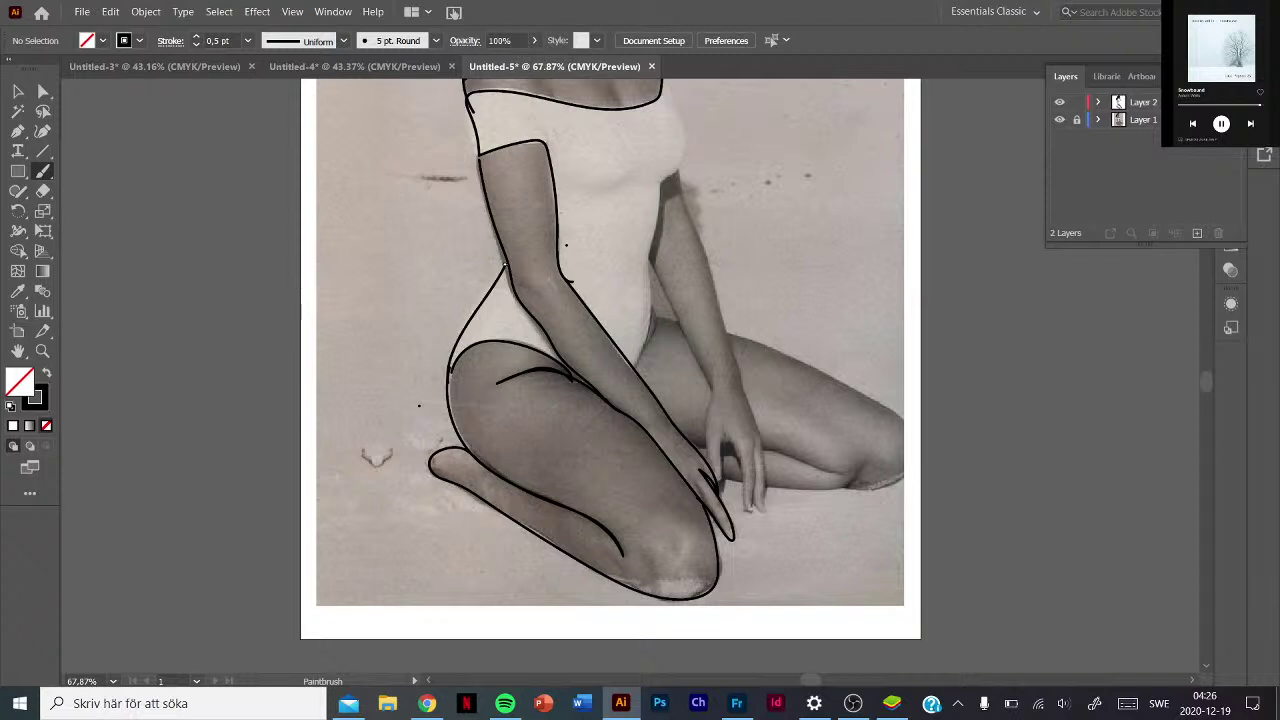
Trace the right side of the torso down to the curve of the right hip.
{"action": "left_click_drag", "start_coordinate": [756, 305], "coordinate": [670, 292]}
{"action": "key", "text": "super+a"}
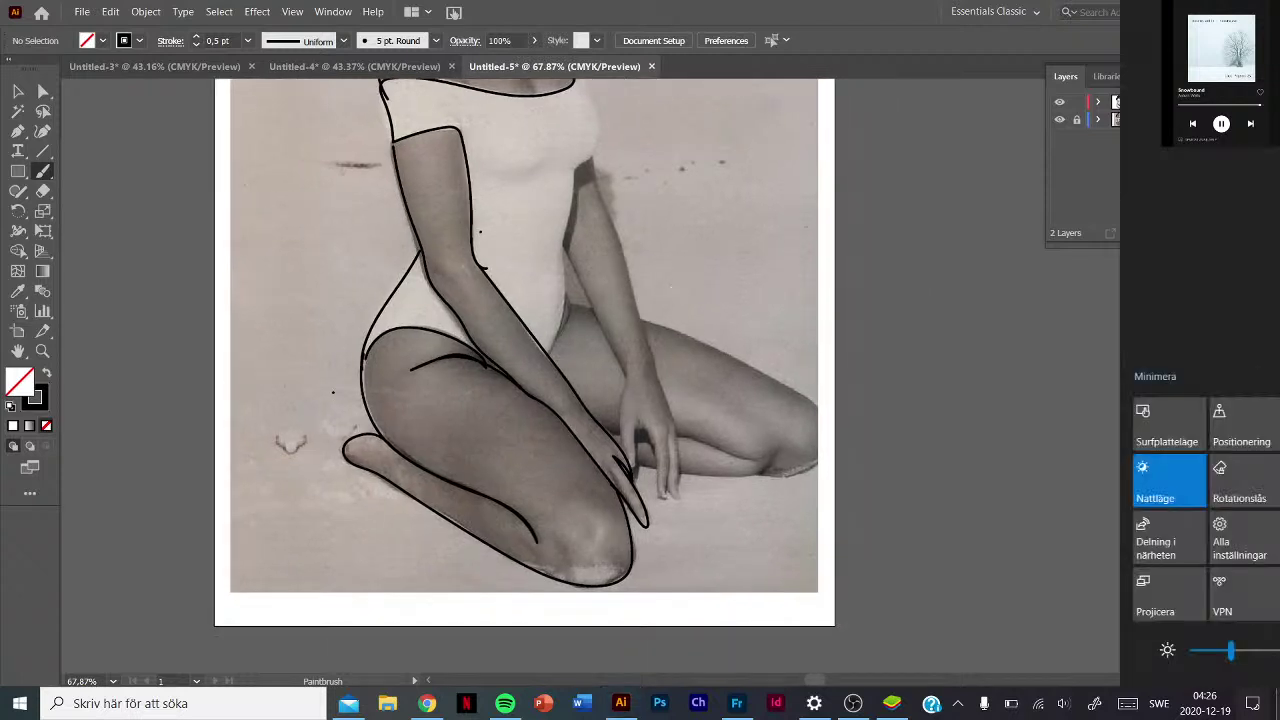
{"action": "left_click", "coordinate": [1253, 703]}
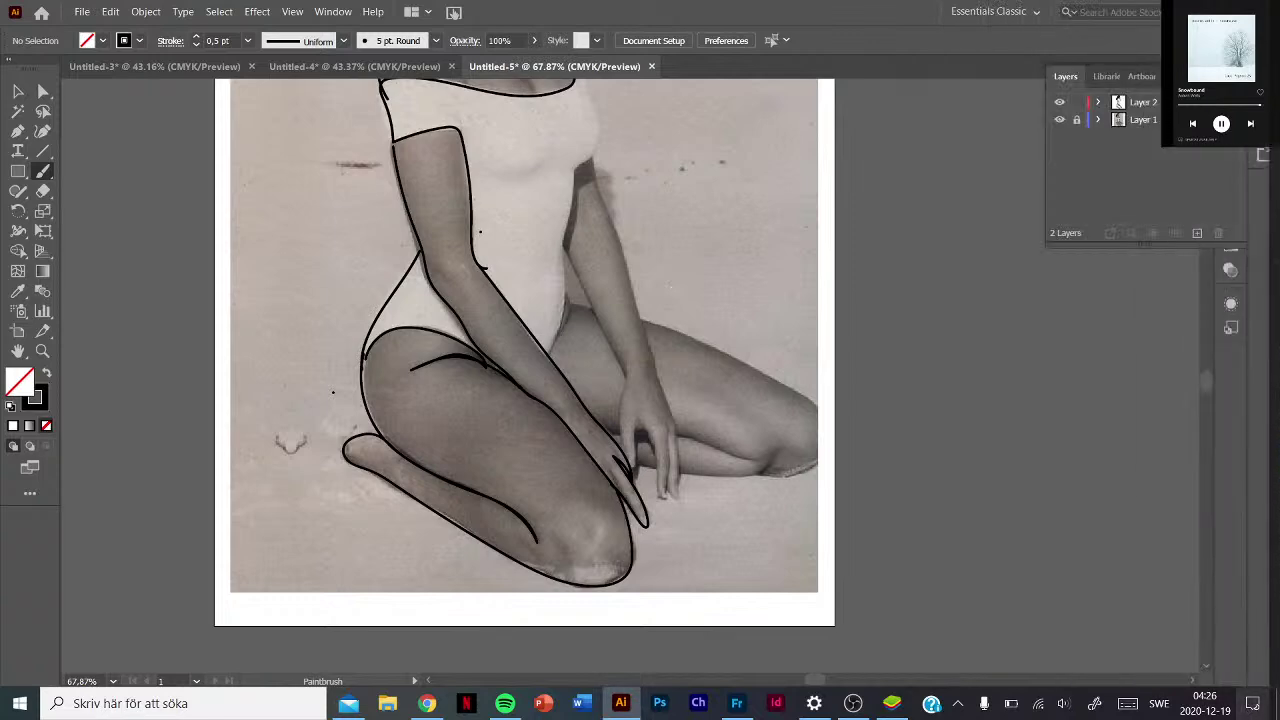
{"action": "left_click_drag", "start_coordinate": [667, 135], "coordinate": [638, 415]}
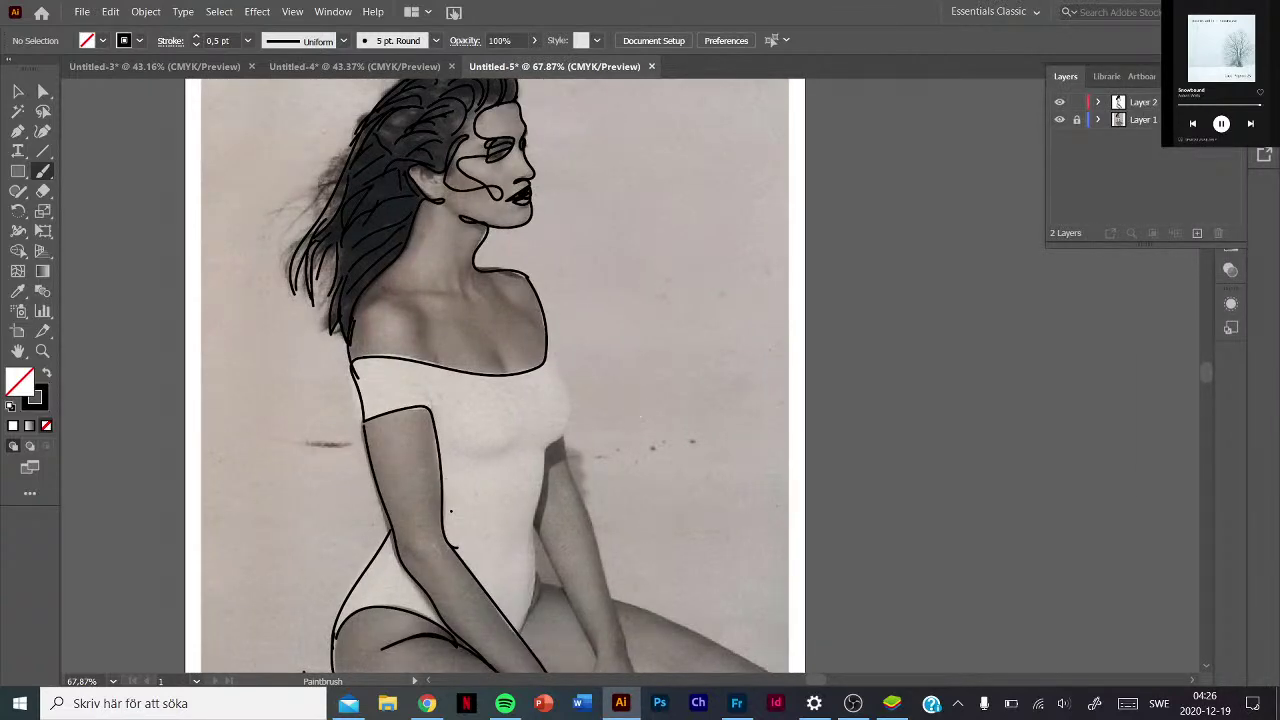
{"action": "key", "text": "super+a"}
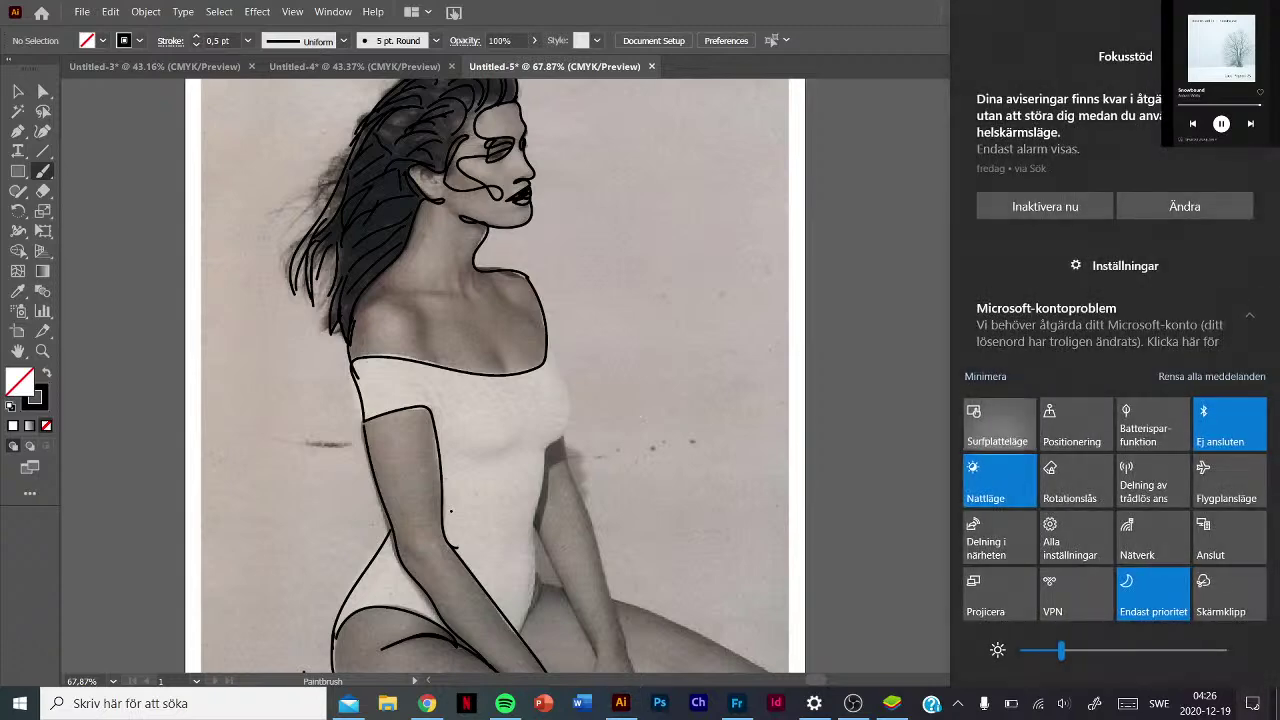
{"action": "left_click", "coordinate": [1253, 703]}
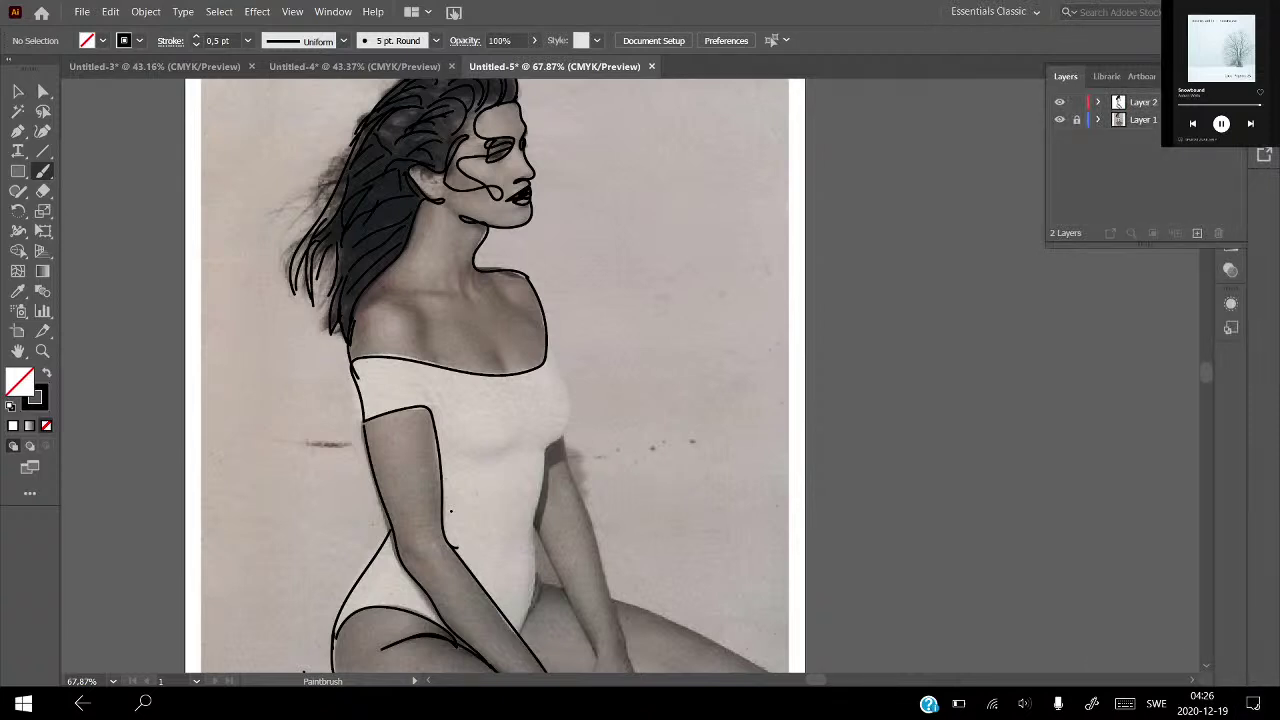
{"action": "mouse_move", "coordinate": [546, 348]}
{"action": "left_mouse_down"}
{"action": "mouse_move", "coordinate": [567, 424]}
{"action": "mouse_move", "coordinate": [547, 452]}
{"action": "left_mouse_up"}
{"action": "mouse_move", "coordinate": [545, 460]}
{"action": "left_mouse_down"}
{"action": "mouse_move", "coordinate": [536, 600]}
{"action": "mouse_move", "coordinate": [516, 644]}
{"action": "left_mouse_up"}
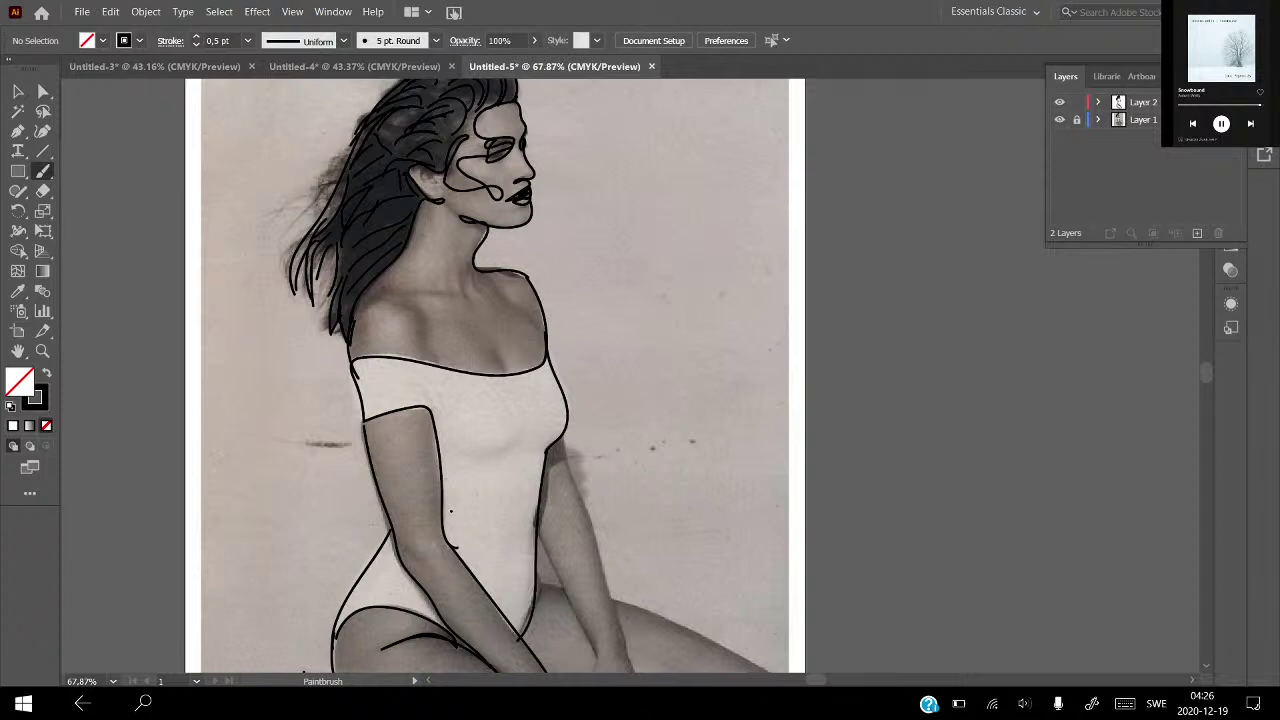
{"action": "mouse_move", "coordinate": [541, 582]}
{"action": "left_mouse_down"}
{"action": "mouse_move", "coordinate": [521, 622]}
{"action": "mouse_move", "coordinate": [566, 590]}
{"action": "left_mouse_up"}
Brush lines along the top and back of the right thigh, the right waist and the fingers' left edge.
{"action": "scroll", "coordinate": [552, 583], "scroll_direction": "down", "scroll_amount": 5}
{"action": "scroll", "coordinate": [552, 583], "scroll_direction": "right", "scroll_amount": 1}
{"action": "mouse_move", "coordinate": [552, 372]}
{"action": "left_mouse_down"}
{"action": "mouse_move", "coordinate": [718, 446]}
{"action": "mouse_move", "coordinate": [742, 496]}
{"action": "mouse_move", "coordinate": [724, 520]}
{"action": "mouse_move", "coordinate": [592, 527]}
{"action": "left_mouse_up"}
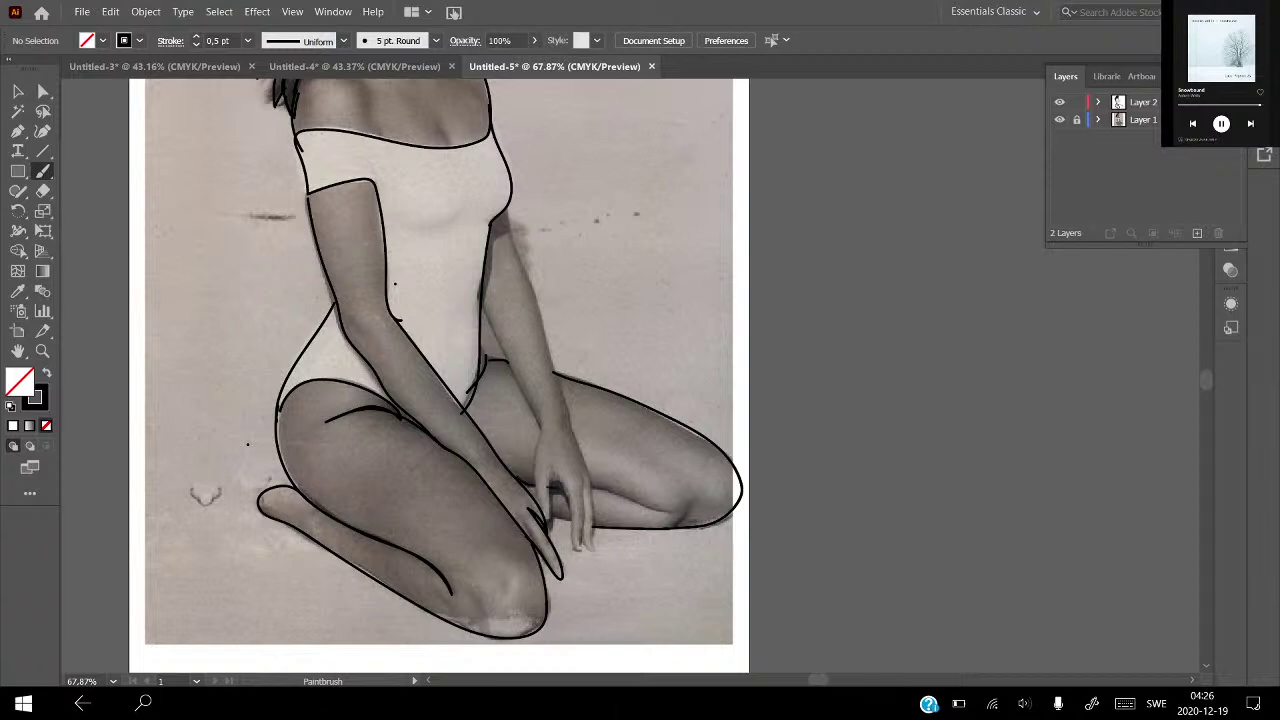
{"action": "mouse_move", "coordinate": [588, 489]}
{"action": "left_mouse_down"}
{"action": "mouse_move", "coordinate": [676, 511]}
{"action": "mouse_move", "coordinate": [608, 494]}
{"action": "left_mouse_up"}
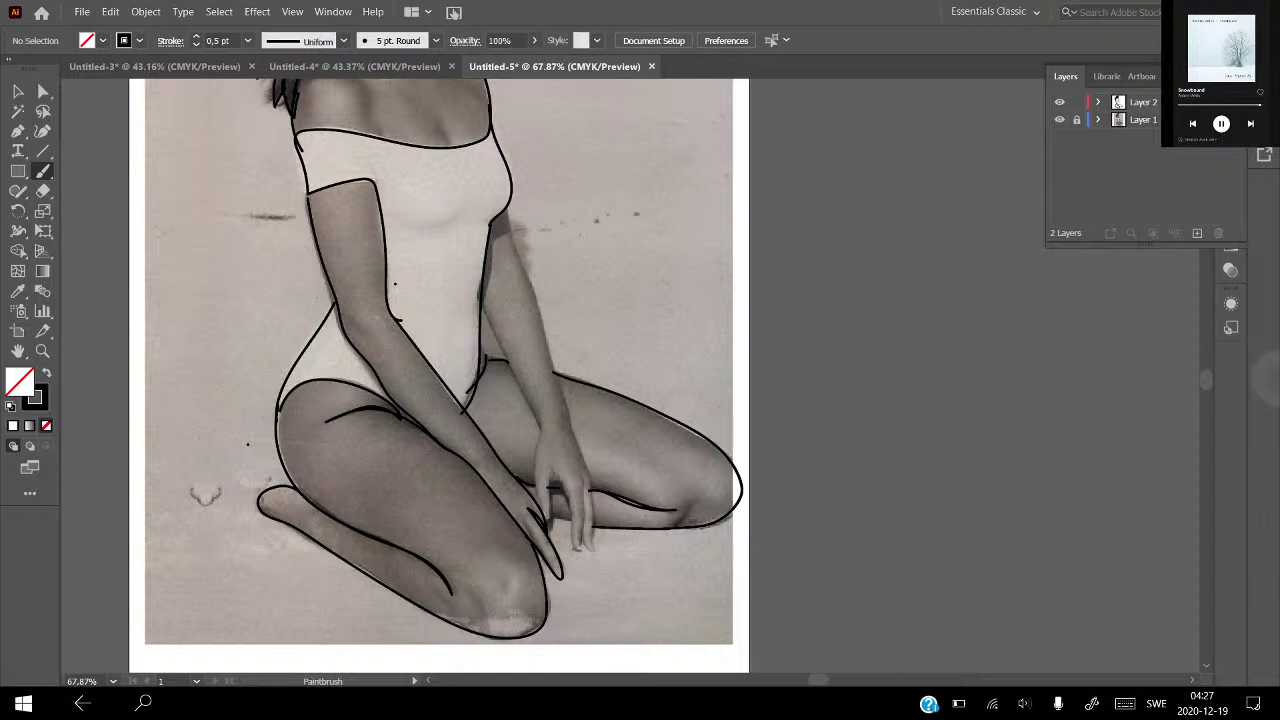
{"action": "mouse_move", "coordinate": [508, 206]}
{"action": "left_mouse_down"}
{"action": "mouse_move", "coordinate": [496, 242]}
{"action": "mouse_move", "coordinate": [548, 340]}
{"action": "mouse_move", "coordinate": [593, 542]}
{"action": "left_mouse_up"}
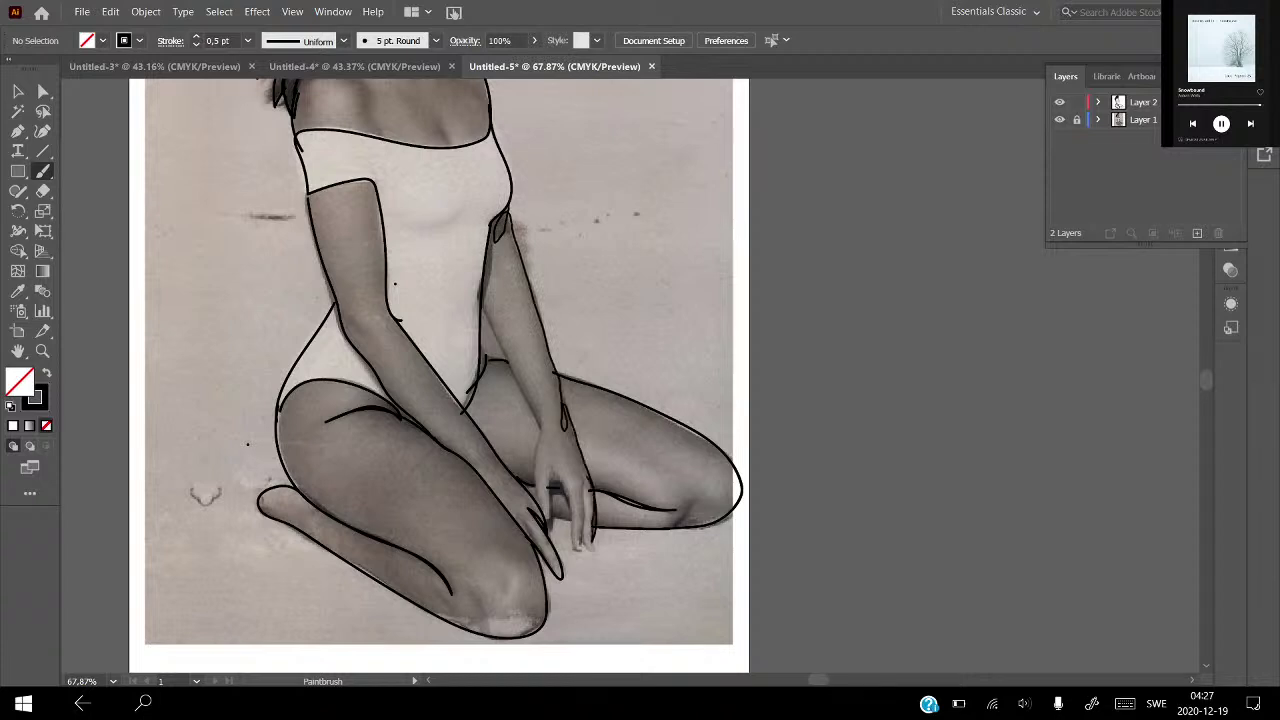
{"action": "mouse_move", "coordinate": [582, 480]}
{"action": "left_mouse_down"}
{"action": "mouse_move", "coordinate": [590, 552]}
{"action": "mouse_move", "coordinate": [556, 470]}
{"action": "mouse_move", "coordinate": [548, 520]}
{"action": "mouse_move", "coordinate": [536, 404]}
{"action": "mouse_move", "coordinate": [498, 336]}
{"action": "mouse_move", "coordinate": [536, 428]}
{"action": "mouse_move", "coordinate": [494, 322]}
{"action": "left_mouse_up"}
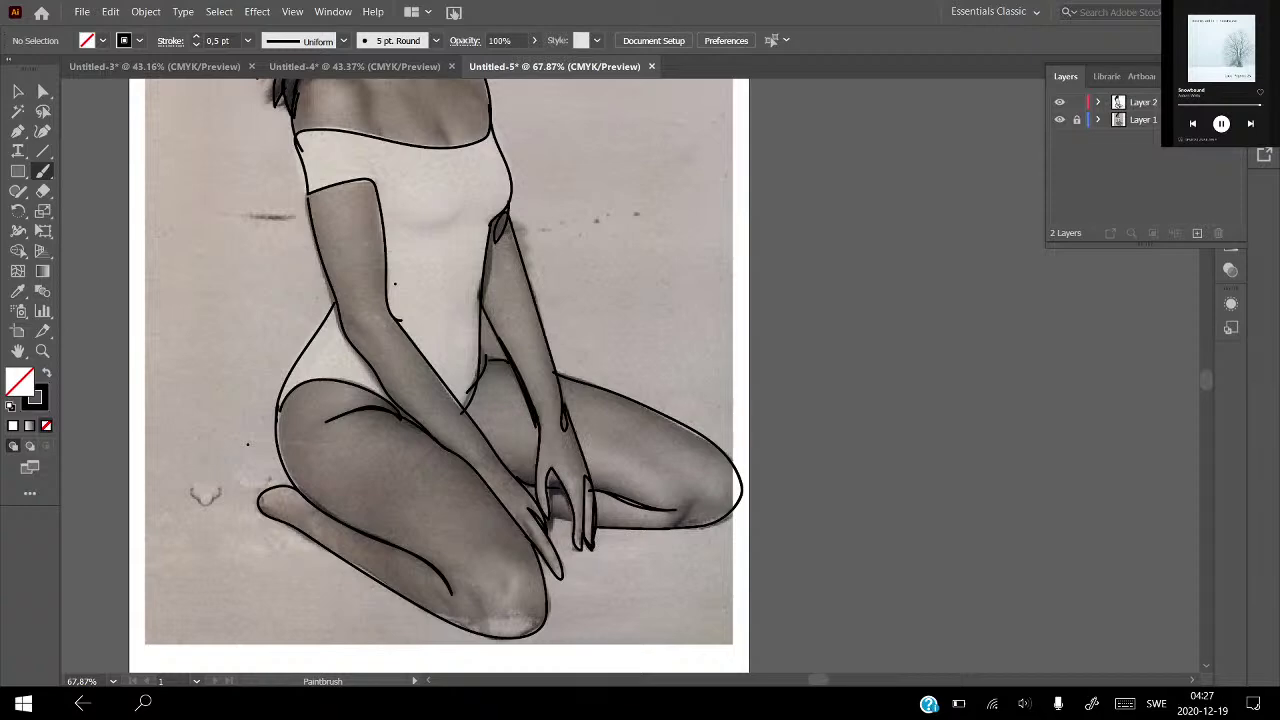
{"action": "scroll", "coordinate": [440, 375], "scroll_direction": "down", "scroll_amount": 2}
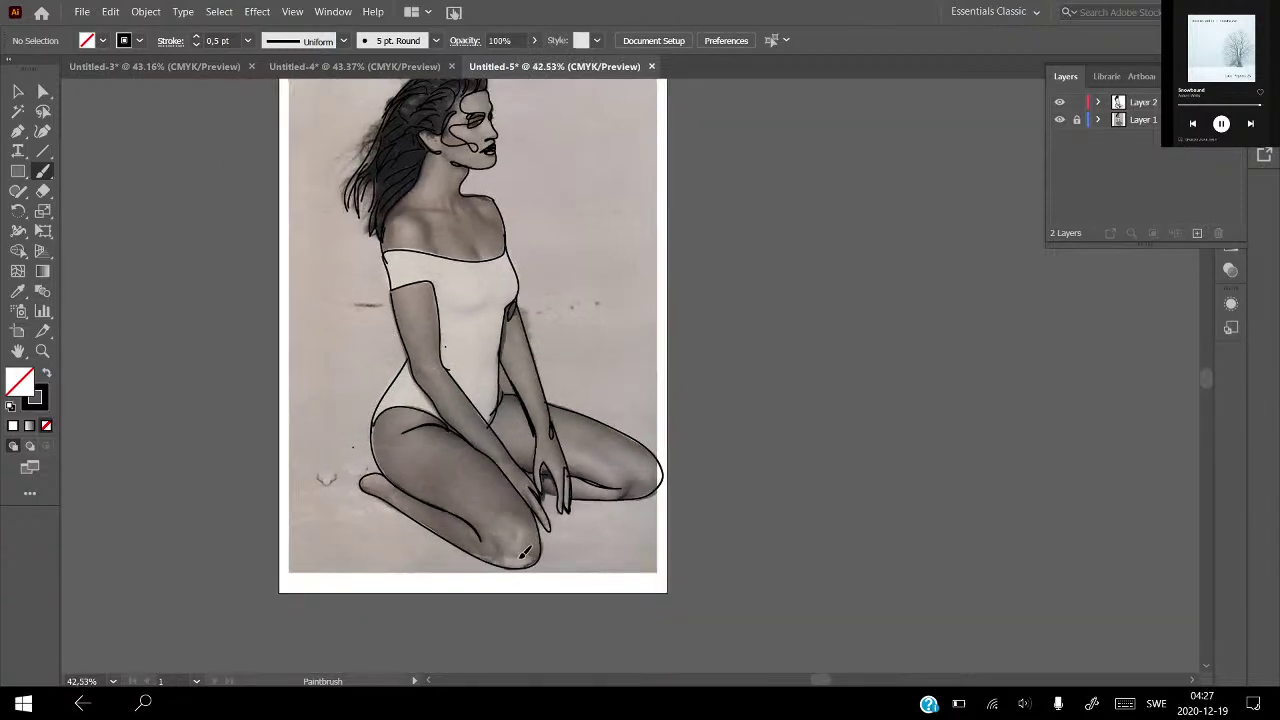
Sketch loose lines for the collarbone, upper chest, shoulder and left side of the neck.
{"action": "scroll", "coordinate": [440, 375], "scroll_direction": "up", "scroll_amount": 2}
{"action": "scroll", "coordinate": [440, 375], "scroll_direction": "up", "scroll_amount": 2}
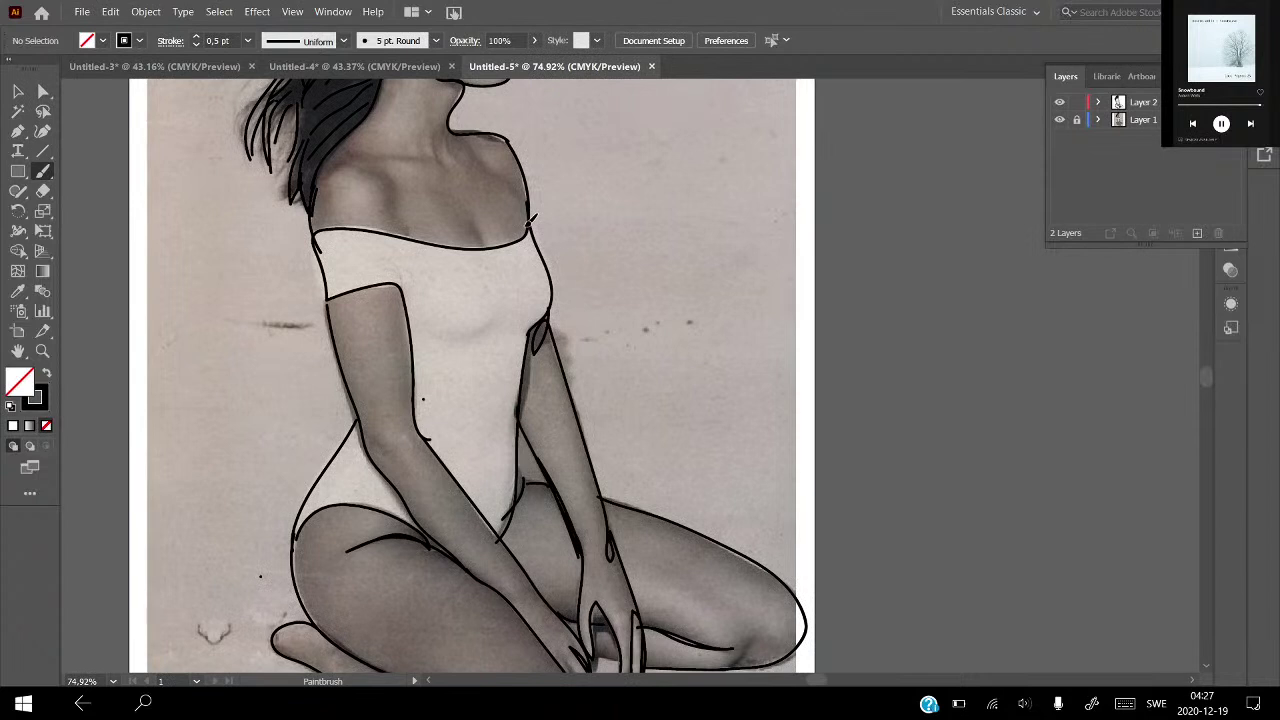
{"action": "mouse_move", "coordinate": [470, 147]}
{"action": "left_mouse_down"}
{"action": "mouse_move", "coordinate": [520, 198]}
{"action": "mouse_move", "coordinate": [466, 190]}
{"action": "mouse_move", "coordinate": [480, 242]}
{"action": "left_mouse_up"}
{"action": "mouse_move", "coordinate": [472, 234]}
{"action": "left_mouse_down"}
{"action": "mouse_move", "coordinate": [444, 184]}
{"action": "mouse_move", "coordinate": [438, 130]}
{"action": "mouse_move", "coordinate": [452, 156]}
{"action": "mouse_move", "coordinate": [470, 137]}
{"action": "mouse_move", "coordinate": [364, 164]}
{"action": "mouse_move", "coordinate": [332, 148]}
{"action": "mouse_move", "coordinate": [334, 186]}
{"action": "left_mouse_up"}
{"action": "left_click_drag", "start_coordinate": [366, 162], "coordinate": [396, 220]}
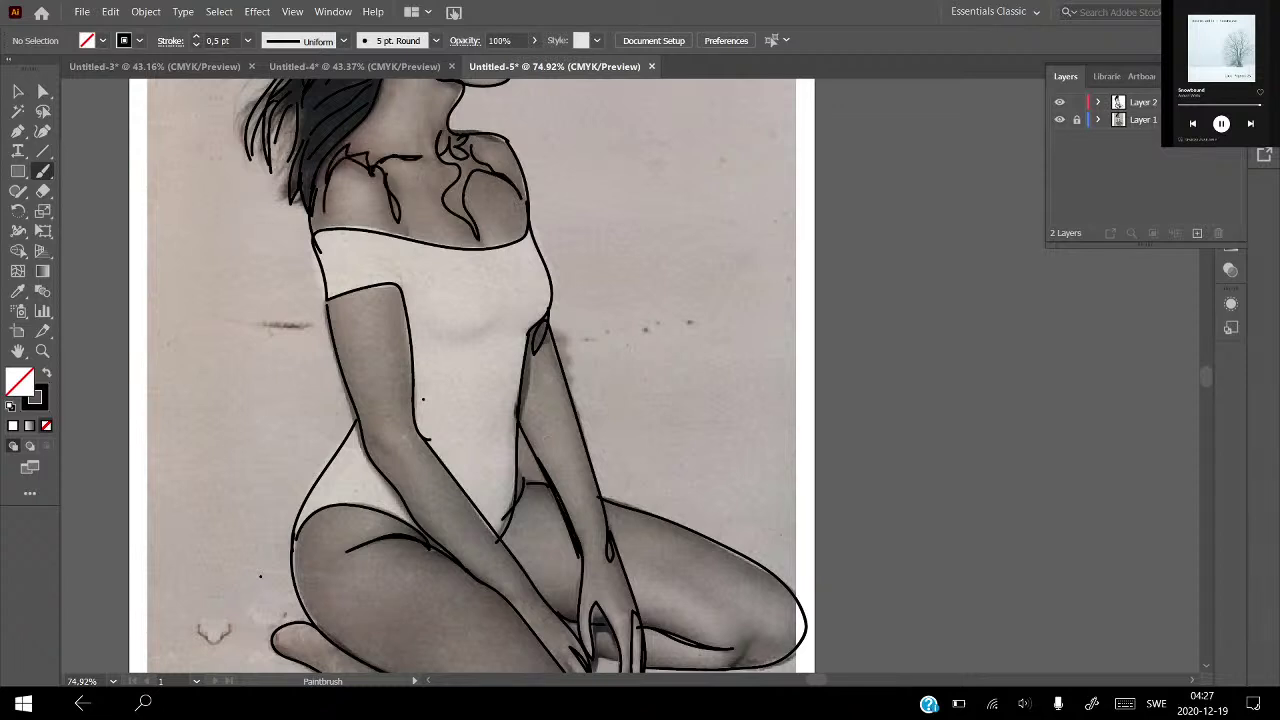
{"action": "left_click_drag", "start_coordinate": [324, 220], "coordinate": [390, 90]}
Scribble loops over the calf, foot and left knee.
{"action": "scroll", "coordinate": [600, 320], "scroll_direction": "down", "scroll_amount": 1, "text": "alt"}
{"action": "scroll", "coordinate": [610, 290], "scroll_direction": "down", "scroll_amount": 2, "text": "alt"}
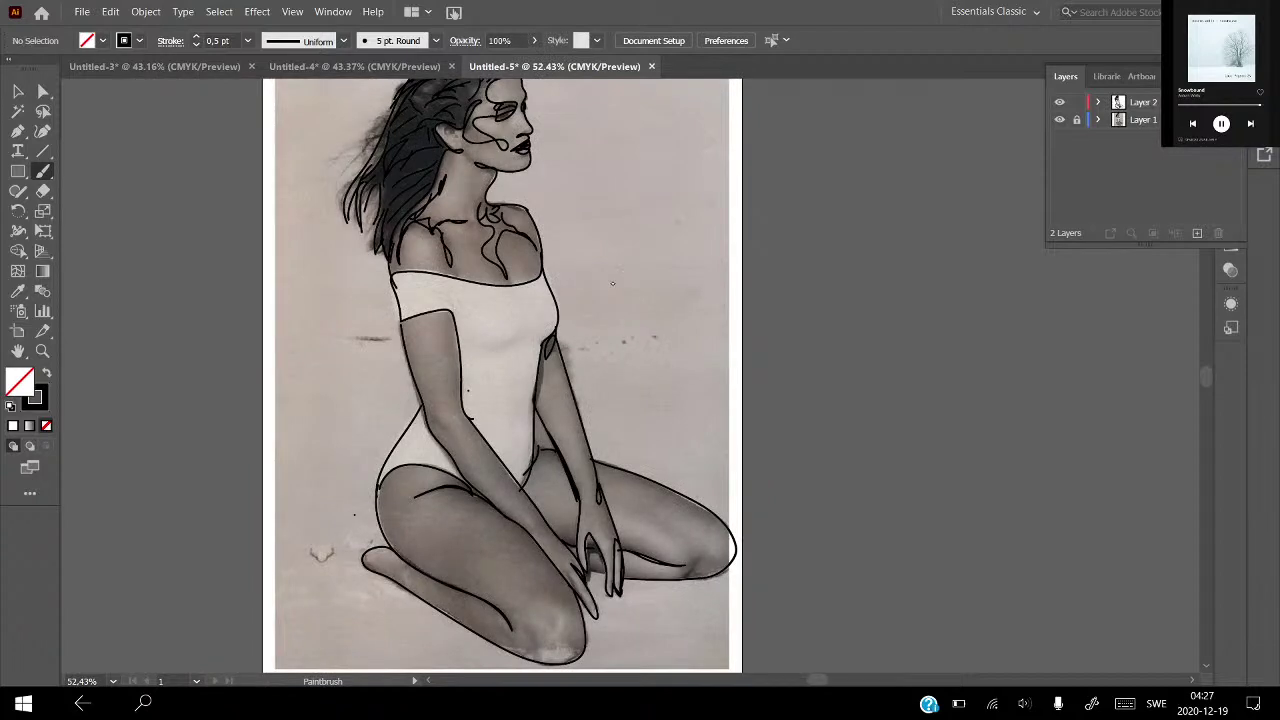
{"action": "mouse_move", "coordinate": [490, 500]}
{"action": "left_mouse_down"}
{"action": "mouse_move", "coordinate": [560, 600]}
{"action": "mouse_move", "coordinate": [488, 507]}
{"action": "left_mouse_up"}
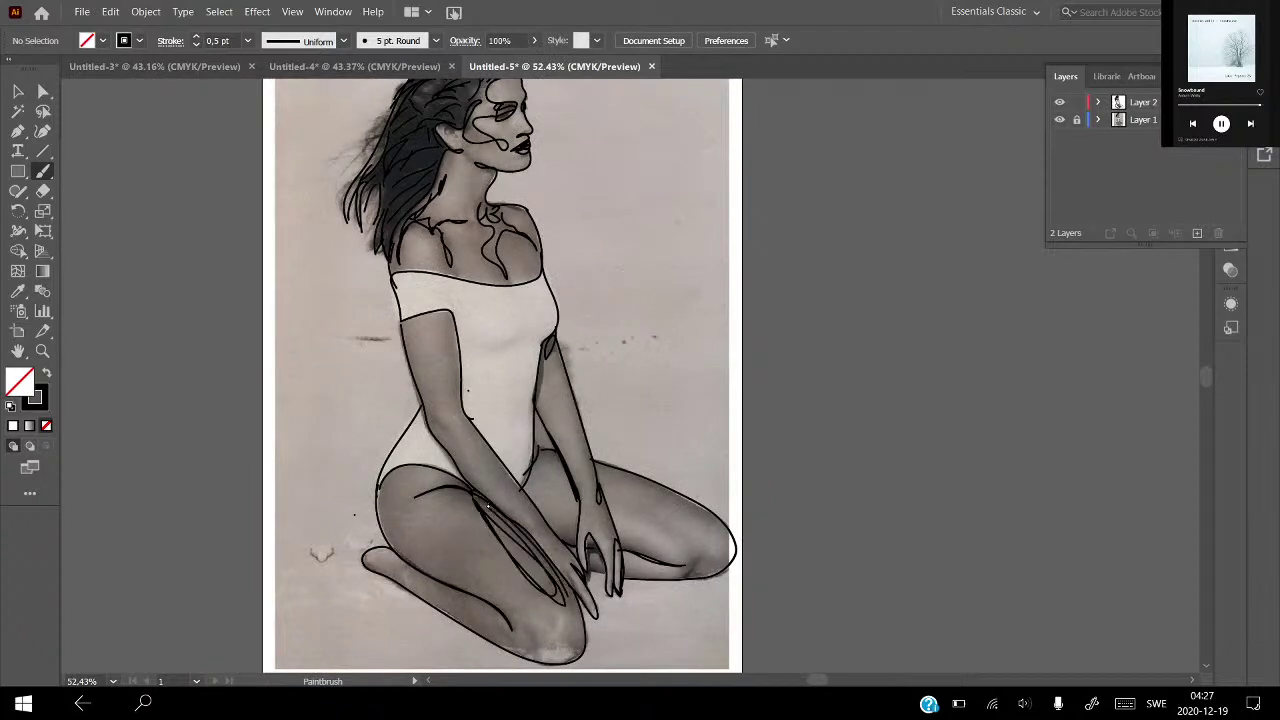
{"action": "mouse_move", "coordinate": [503, 608]}
{"action": "left_mouse_down"}
{"action": "mouse_move", "coordinate": [440, 572]}
{"action": "mouse_move", "coordinate": [458, 586]}
{"action": "left_mouse_up"}
{"action": "mouse_move", "coordinate": [384, 532]}
{"action": "left_mouse_down"}
{"action": "mouse_move", "coordinate": [424, 566]}
{"action": "mouse_move", "coordinate": [385, 531]}
{"action": "left_mouse_up"}
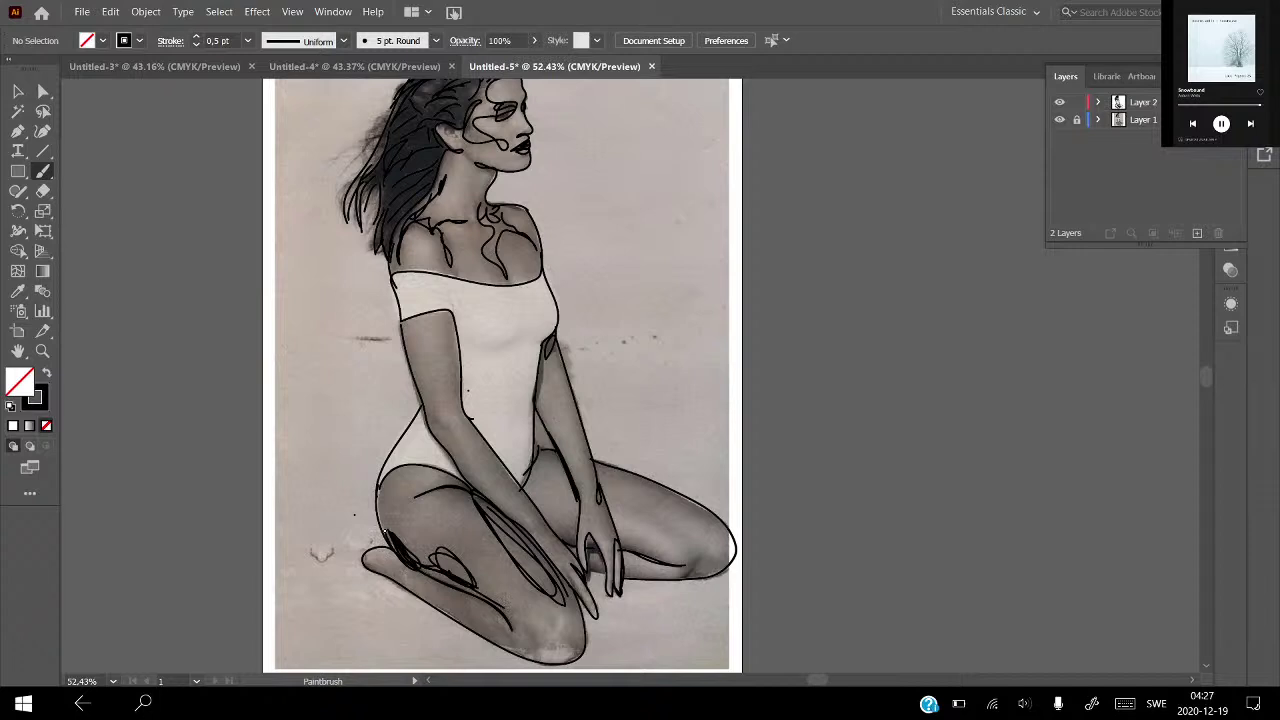
Delete the most recently drawn path from Layer 2.
{"action": "left_click", "coordinate": [1097, 102]}
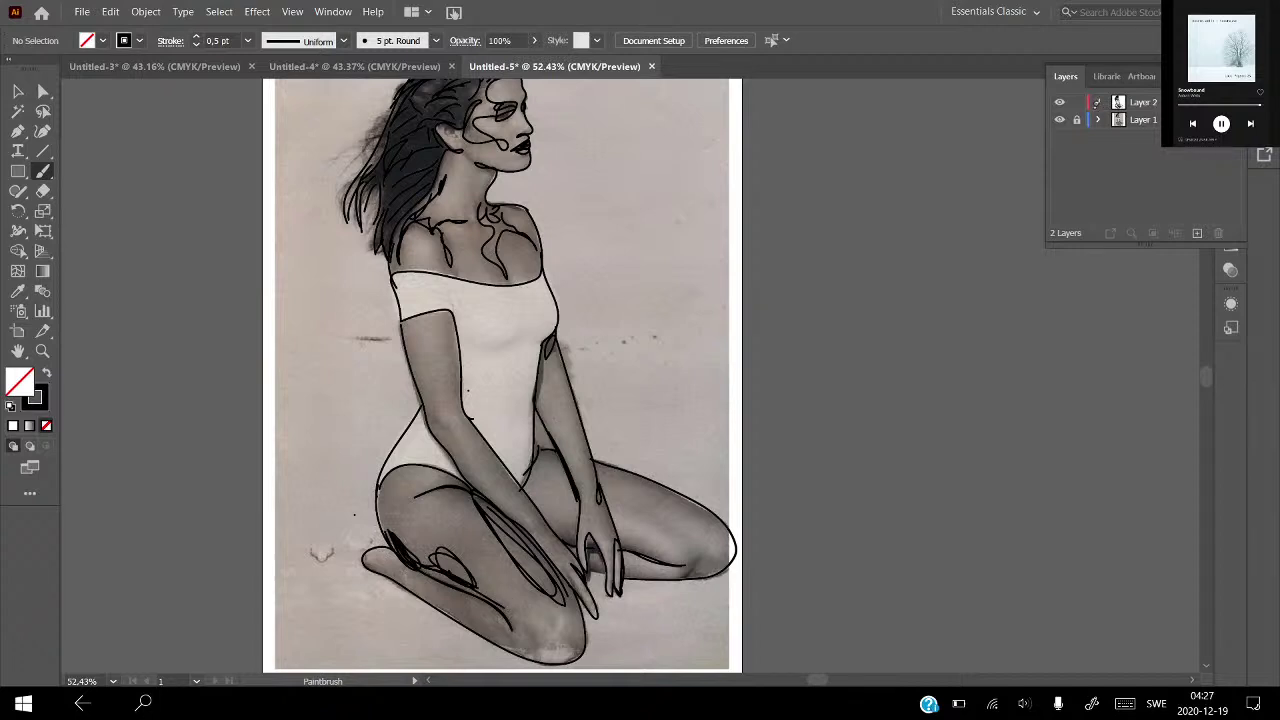
{"action": "left_click", "coordinate": [1218, 230]}
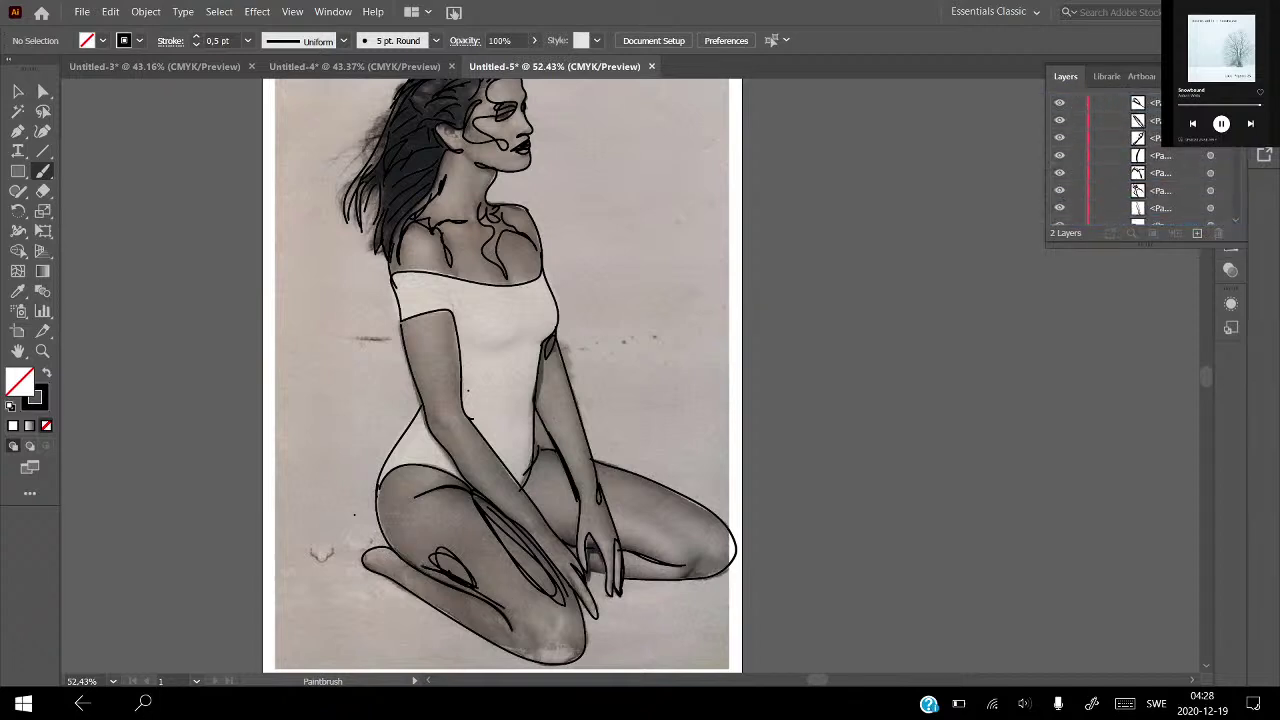
{"action": "scroll", "coordinate": [1140, 160], "scroll_direction": "up", "scroll_amount": 1}
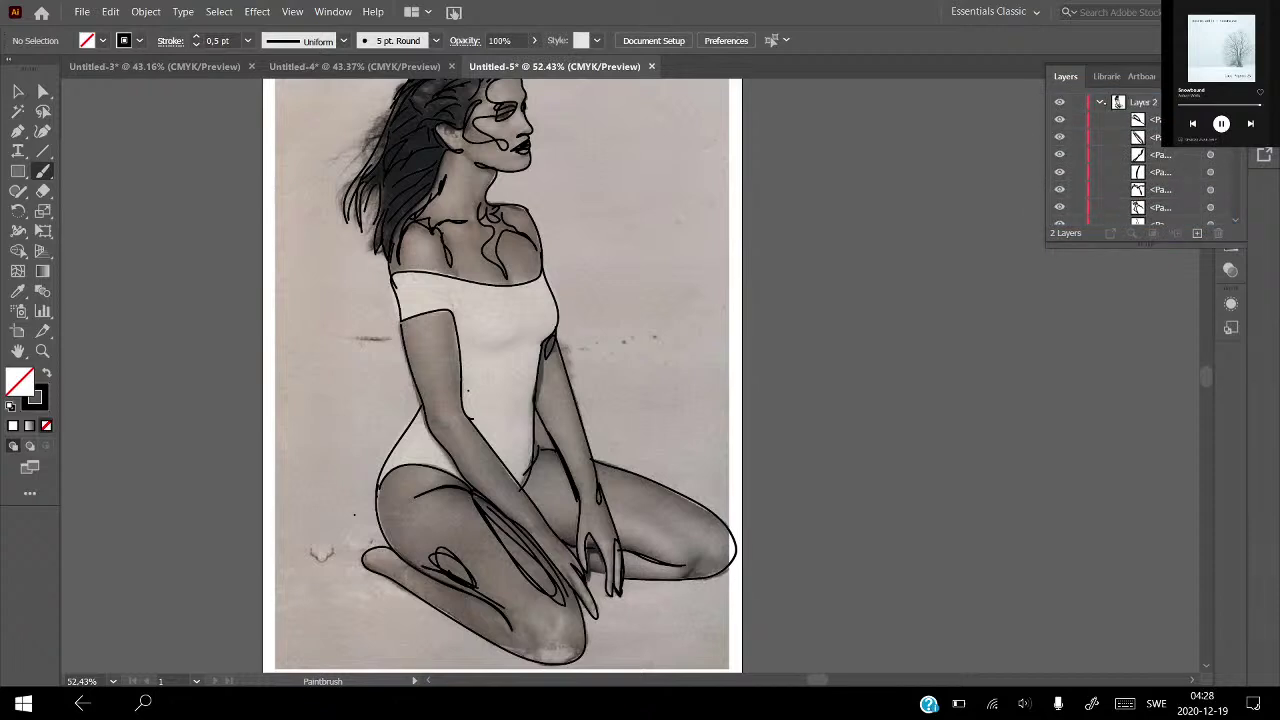
{"action": "left_click", "coordinate": [1099, 102]}
Hide the photo layer to show only line art and add new empty Layer 3.
{"action": "left_click", "coordinate": [1060, 119]}
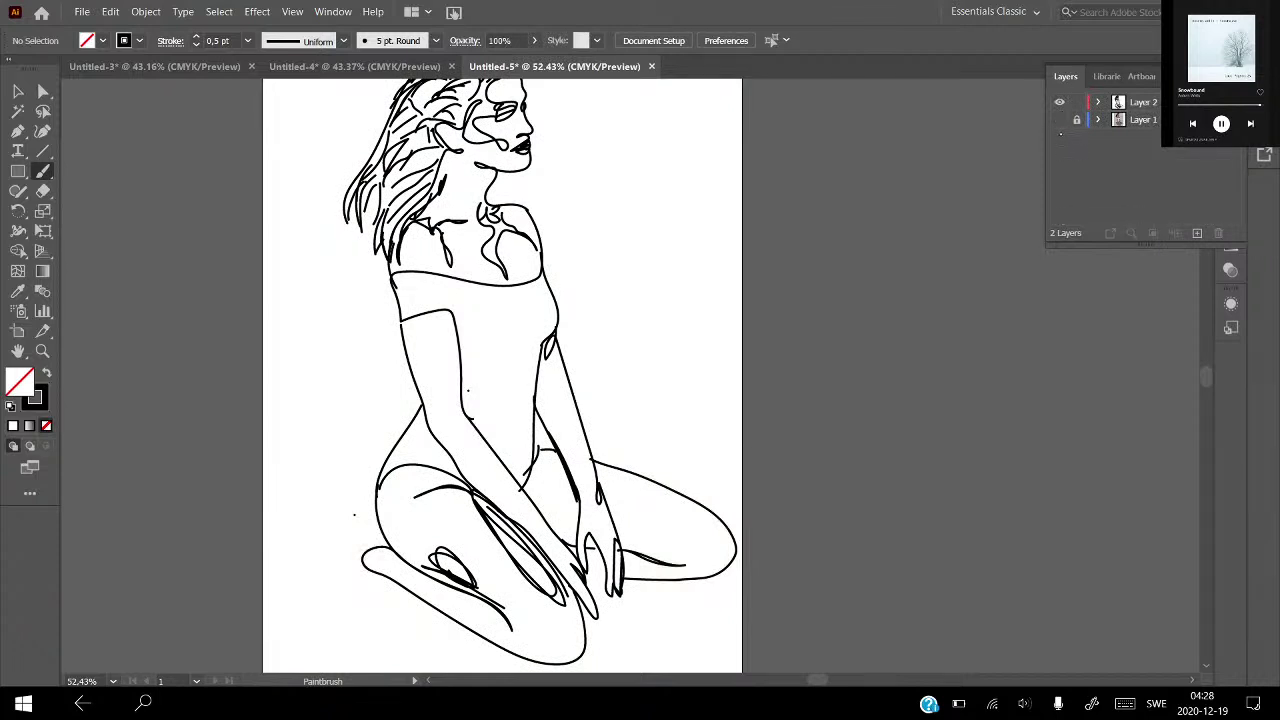
{"action": "scroll", "coordinate": [677, 348], "scroll_direction": "down", "scroll_amount": 2}
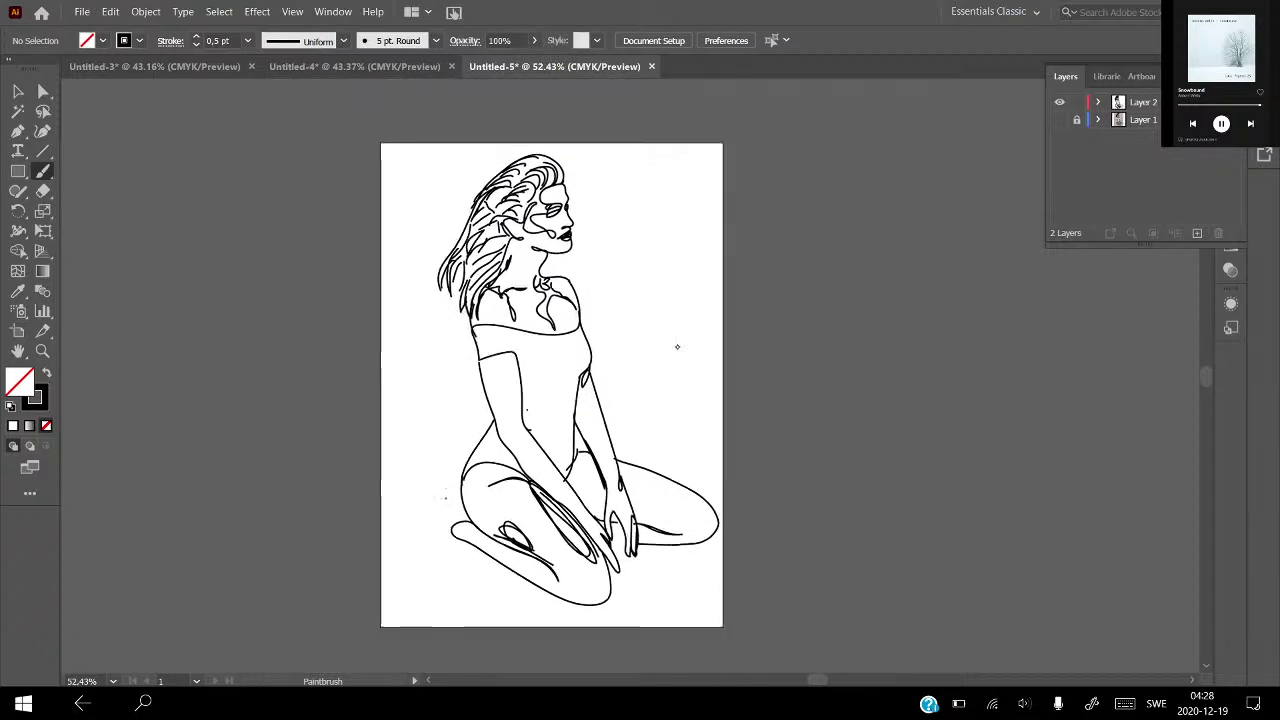
{"action": "scroll", "coordinate": [677, 348], "scroll_direction": "down", "scroll_amount": 1}
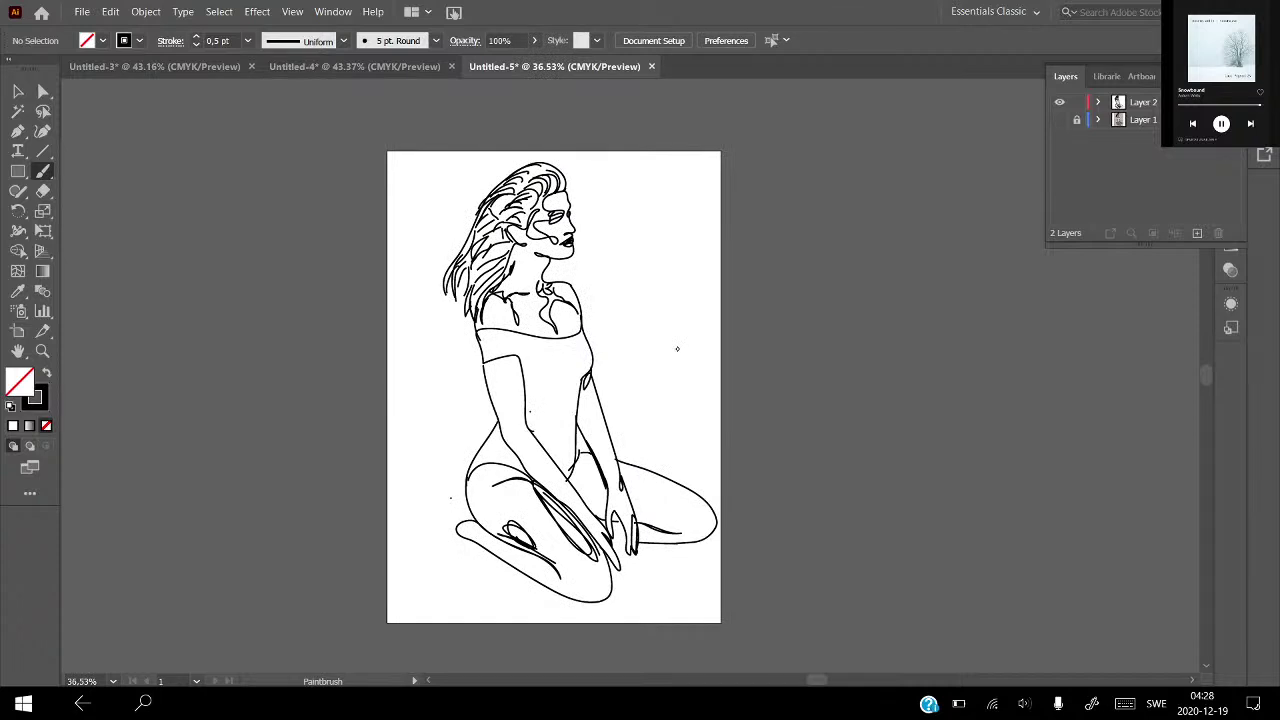
{"action": "left_click", "coordinate": [1197, 233]}
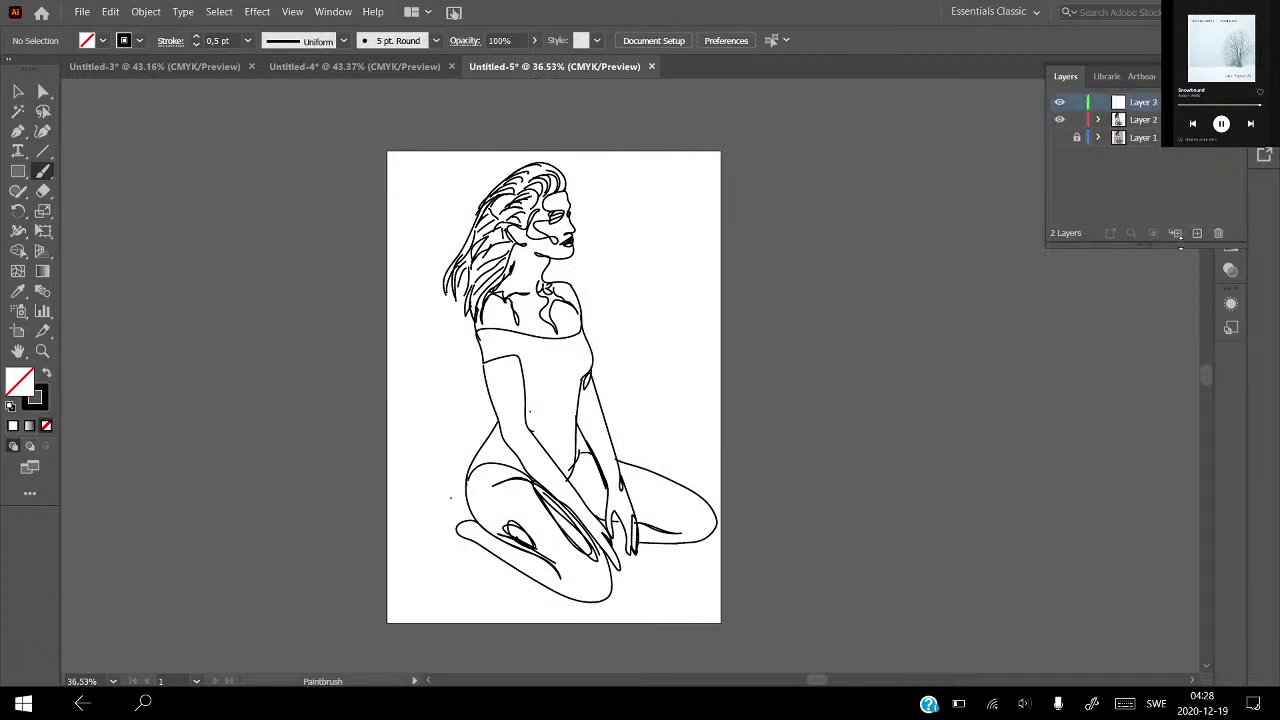
Show only the photo layer, hide the line drawing, zoom in on the face, and list workspaces.
{"action": "left_click", "coordinate": [1059, 137]}
{"action": "left_click", "coordinate": [1060, 120]}
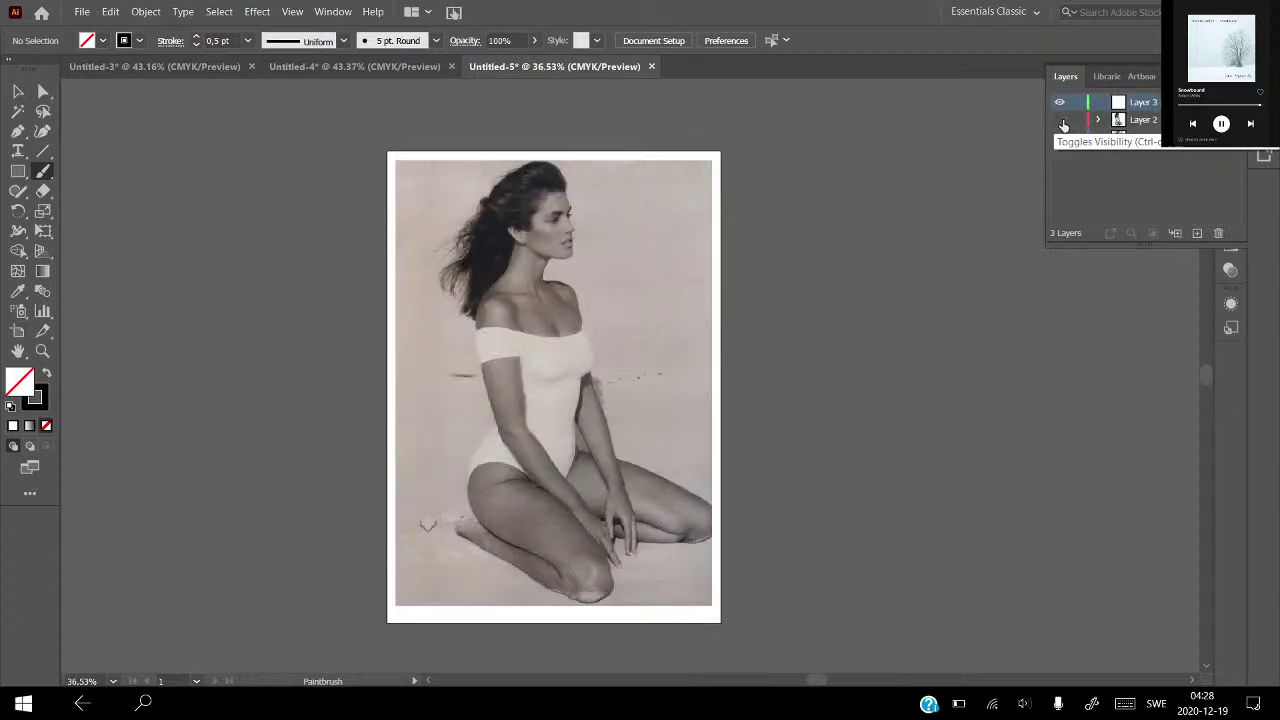
{"action": "scroll", "coordinate": [660, 259], "scroll_direction": "up", "scroll_amount": 2}
{"action": "scroll", "coordinate": [660, 259], "scroll_direction": "up", "scroll_amount": 3}
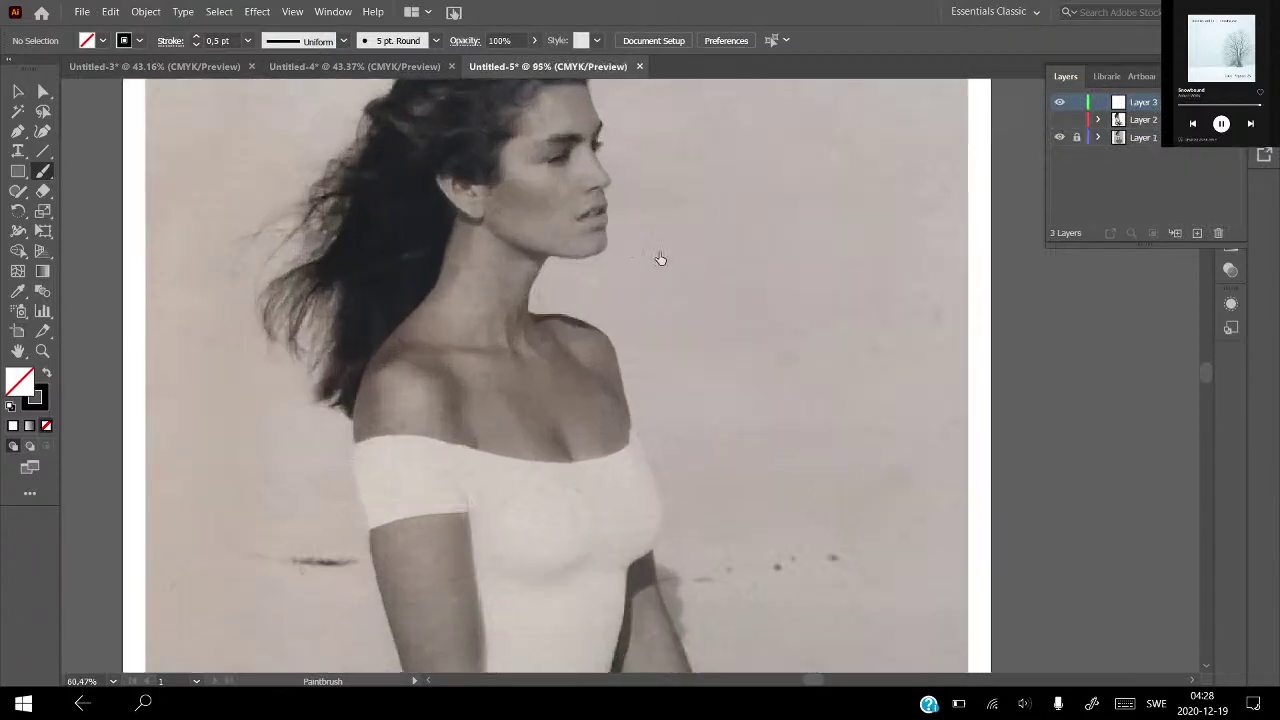
{"action": "scroll", "coordinate": [623, 537], "scroll_direction": "up", "scroll_amount": 1}
{"action": "scroll", "coordinate": [623, 537], "scroll_direction": "up", "scroll_amount": 1}
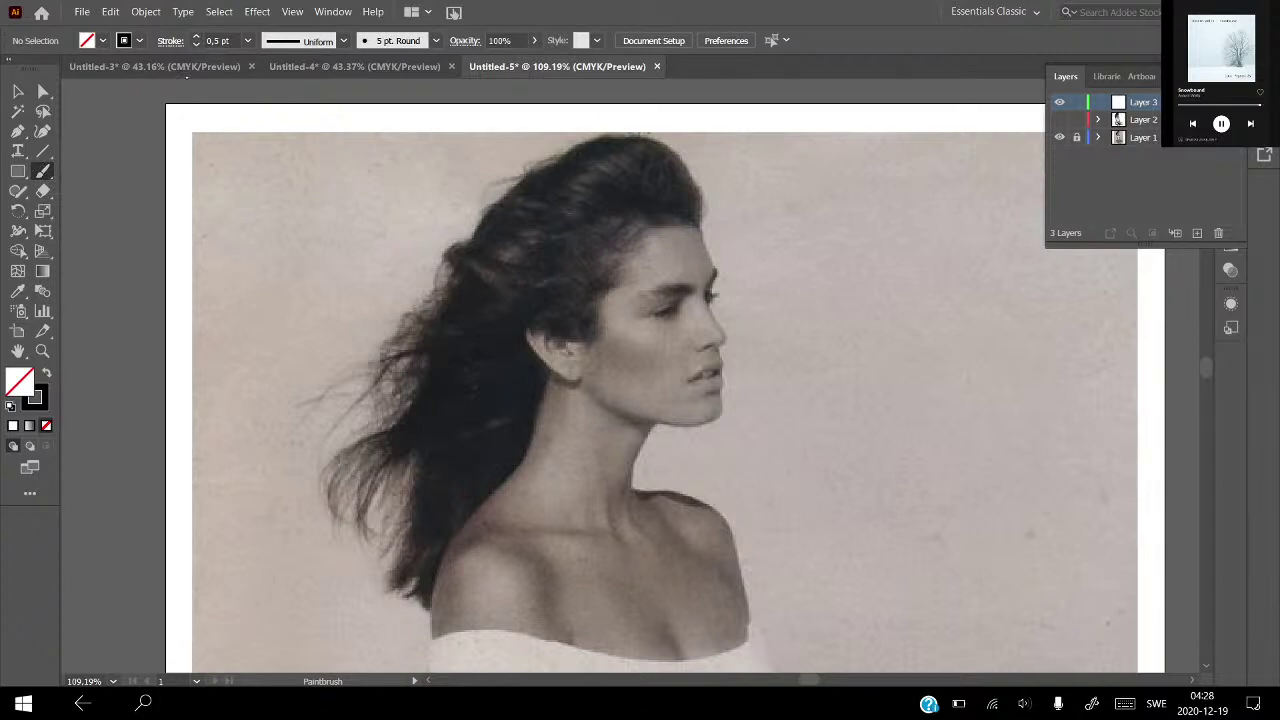
{"action": "left_click", "coordinate": [995, 11]}
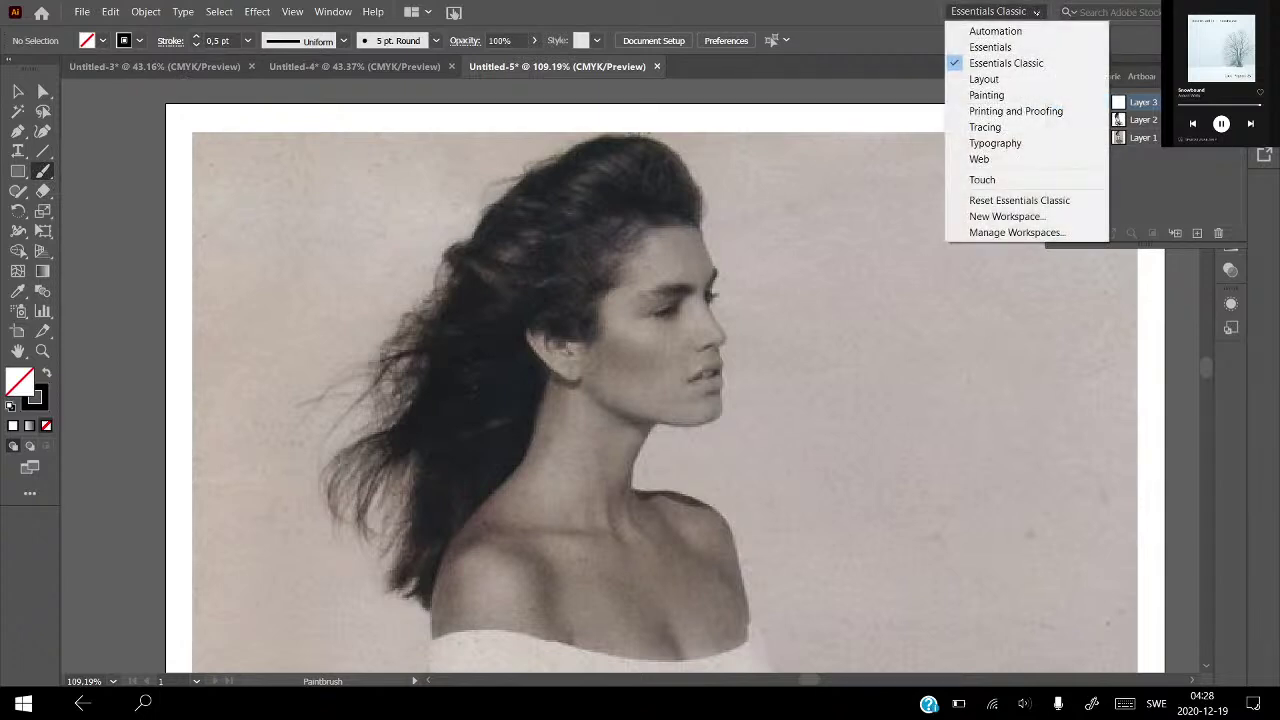
Switch to the Touch workspace, set the brush size to 2 pt, and undo a trial hairline stroke.
{"action": "left_click", "coordinate": [982, 180]}
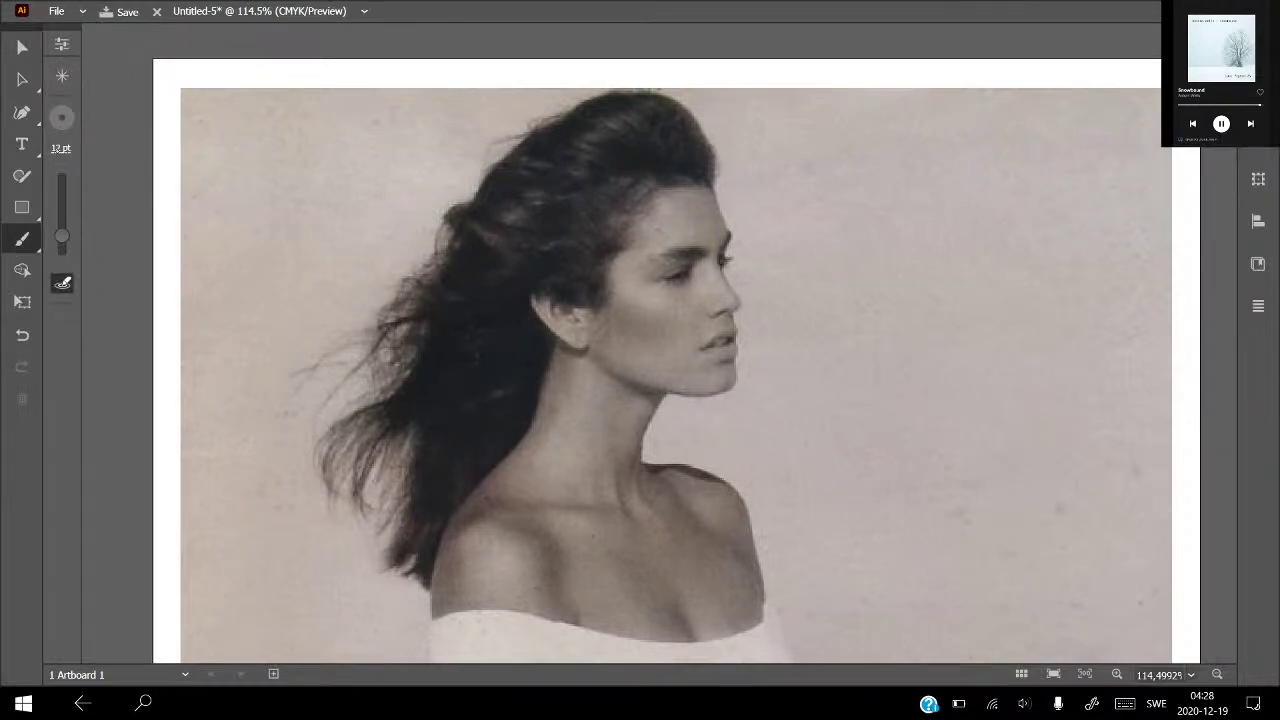
{"action": "left_click_drag", "start_coordinate": [62, 236], "coordinate": [62, 252]}
{"action": "left_click_drag", "start_coordinate": [722, 215], "coordinate": [727, 225]}
{"action": "left_click", "coordinate": [22, 336]}
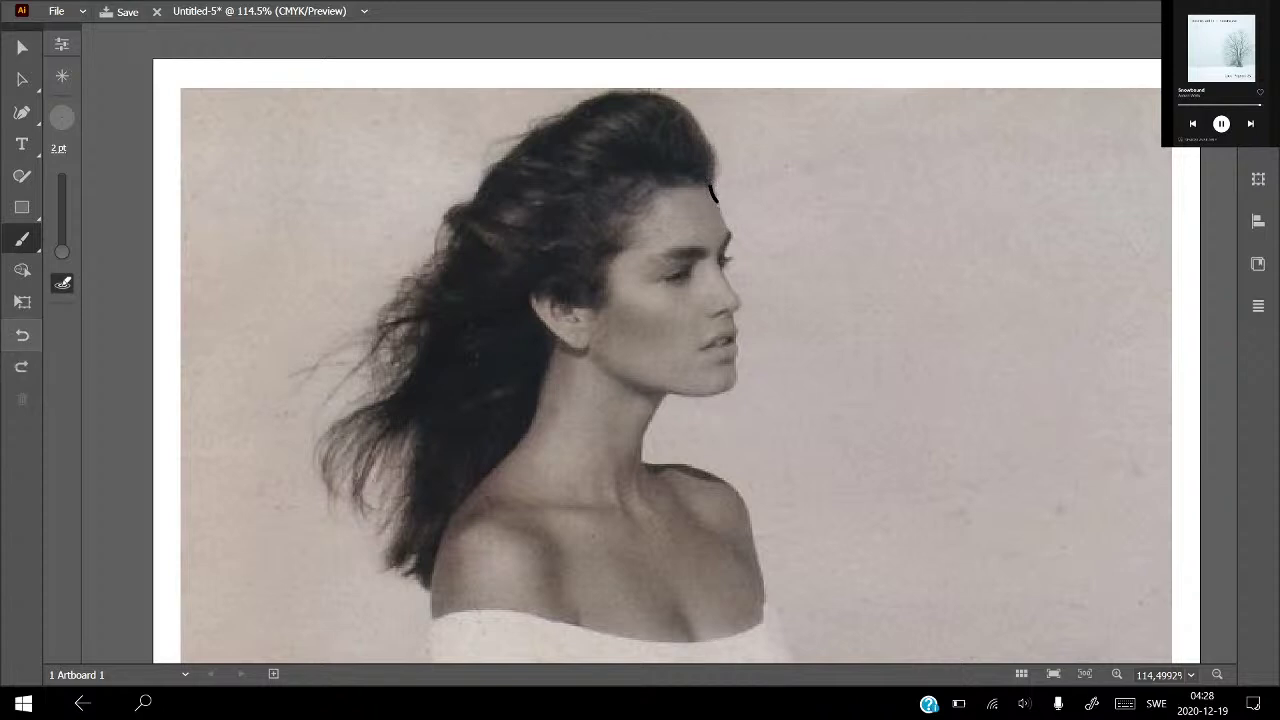
{"action": "left_click", "coordinate": [22, 336]}
Draw the bold single line tracing the hairline, profile, eye, ear, lips and neck.
{"action": "mouse_move", "coordinate": [710, 183]}
{"action": "left_mouse_down"}
{"action": "mouse_move", "coordinate": [736, 296]}
{"action": "mouse_move", "coordinate": [712, 316]}
{"action": "mouse_move", "coordinate": [732, 318]}
{"action": "mouse_move", "coordinate": [706, 350]}
{"action": "mouse_move", "coordinate": [734, 338]}
{"action": "mouse_move", "coordinate": [722, 364]}
{"action": "mouse_move", "coordinate": [708, 346]}
{"action": "mouse_move", "coordinate": [728, 390]}
{"action": "mouse_move", "coordinate": [660, 390]}
{"action": "mouse_move", "coordinate": [605, 369]}
{"action": "mouse_move", "coordinate": [658, 406]}
{"action": "mouse_move", "coordinate": [640, 462]}
{"action": "left_mouse_up"}
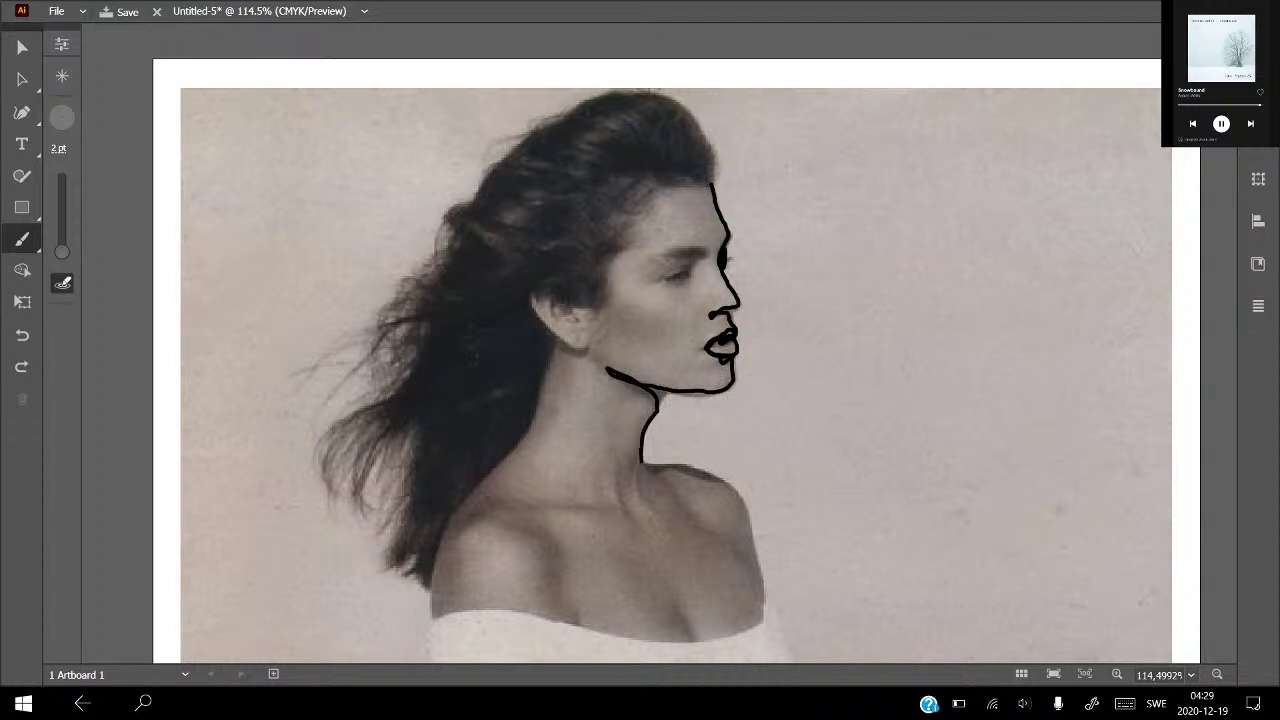
{"action": "key", "text": "ctrl+z"}
{"action": "key", "text": "ctrl+shift+z"}
{"action": "mouse_move", "coordinate": [623, 248]}
{"action": "left_mouse_down"}
{"action": "mouse_move", "coordinate": [712, 181]}
{"action": "mouse_move", "coordinate": [562, 116]}
{"action": "mouse_move", "coordinate": [482, 190]}
{"action": "mouse_move", "coordinate": [440, 254]}
{"action": "mouse_move", "coordinate": [418, 328]}
{"action": "mouse_move", "coordinate": [338, 438]}
{"action": "mouse_move", "coordinate": [328, 486]}
{"action": "mouse_move", "coordinate": [357, 493]}
{"action": "mouse_move", "coordinate": [392, 472]}
{"action": "mouse_move", "coordinate": [386, 540]}
{"action": "mouse_move", "coordinate": [420, 558]}
{"action": "mouse_move", "coordinate": [430, 588]}
{"action": "mouse_move", "coordinate": [442, 530]}
{"action": "mouse_move", "coordinate": [522, 452]}
{"action": "mouse_move", "coordinate": [545, 390]}
{"action": "mouse_move", "coordinate": [555, 342]}
{"action": "mouse_move", "coordinate": [530, 305]}
{"action": "mouse_move", "coordinate": [655, 318]}
{"action": "mouse_move", "coordinate": [656, 347]}
{"action": "mouse_move", "coordinate": [607, 293]}
{"action": "mouse_move", "coordinate": [630, 246]}
{"action": "mouse_move", "coordinate": [703, 254]}
{"action": "mouse_move", "coordinate": [673, 258]}
{"action": "mouse_move", "coordinate": [660, 278]}
{"action": "mouse_move", "coordinate": [690, 272]}
{"action": "mouse_move", "coordinate": [664, 283]}
{"action": "mouse_move", "coordinate": [668, 260]}
{"action": "mouse_move", "coordinate": [610, 256]}
{"action": "mouse_move", "coordinate": [622, 320]}
{"action": "mouse_move", "coordinate": [660, 342]}
{"action": "mouse_move", "coordinate": [536, 312]}
{"action": "mouse_move", "coordinate": [568, 346]}
{"action": "mouse_move", "coordinate": [594, 338]}
{"action": "left_mouse_up"}
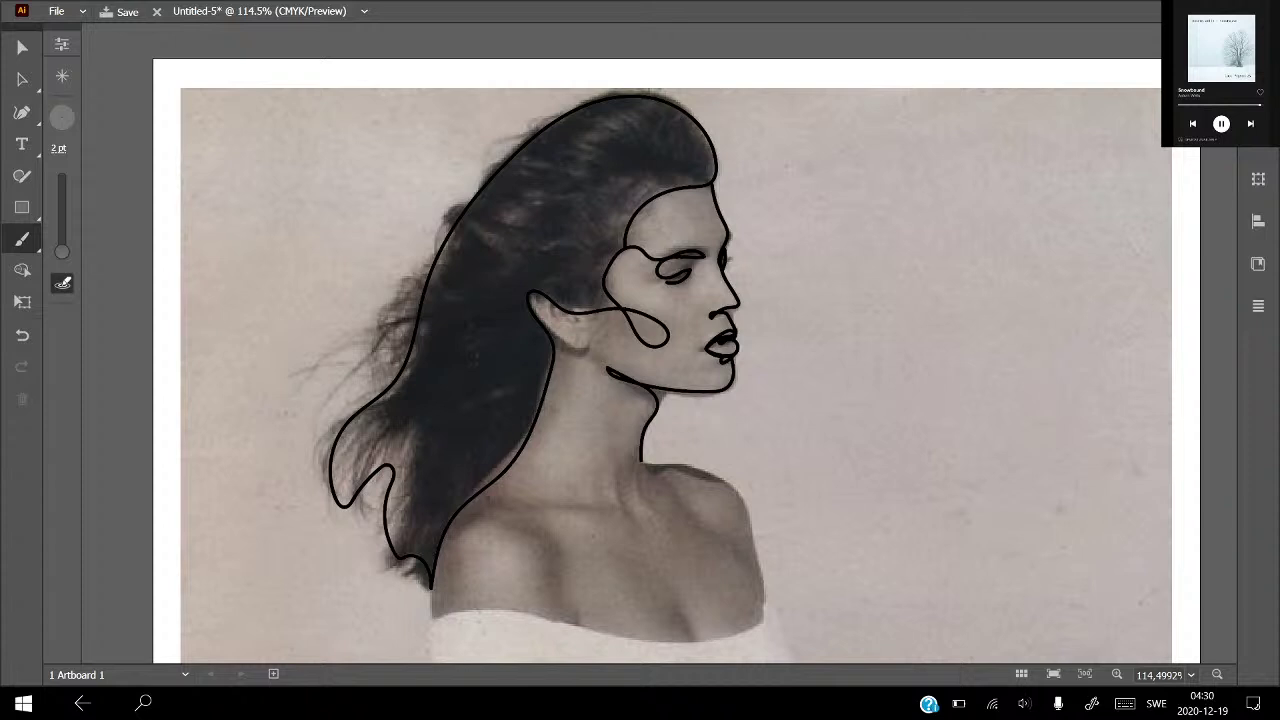
{"action": "left_click", "coordinate": [1215, 11]}
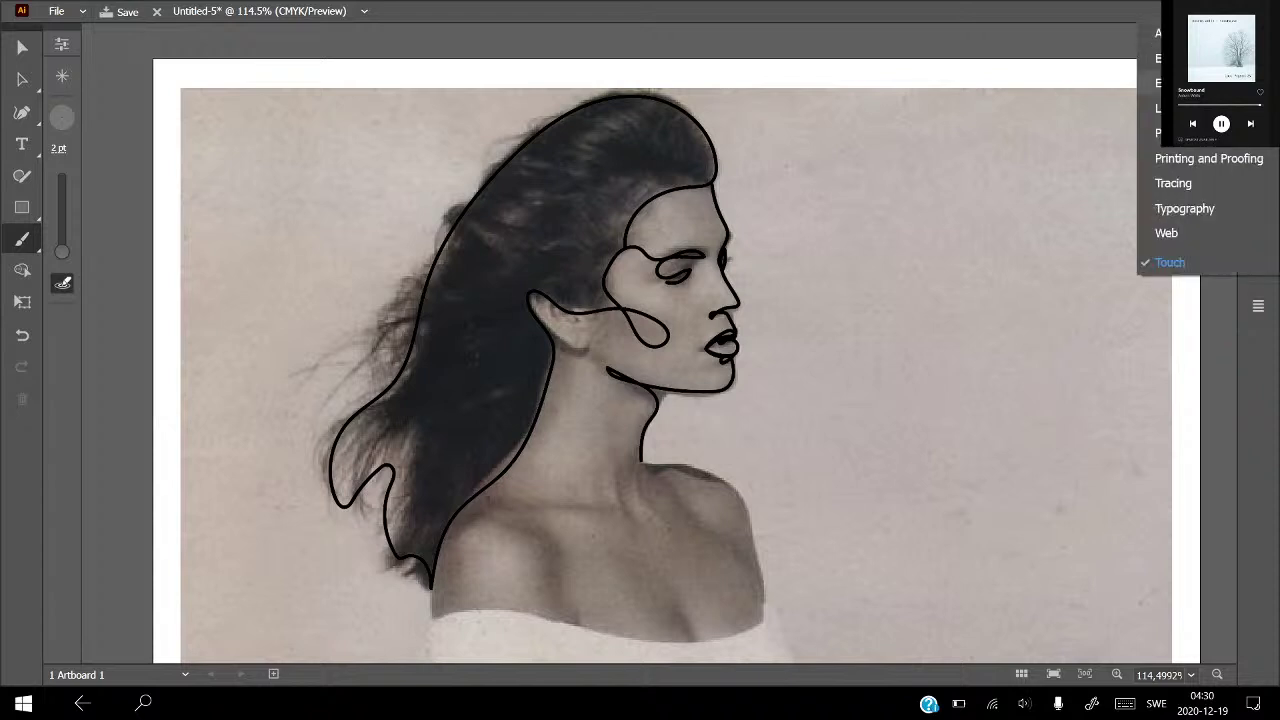
Switch to Essentials Classic, toggle the photo to check, and trace the shoulder down from the neck.
{"action": "left_click", "coordinate": [1160, 58]}
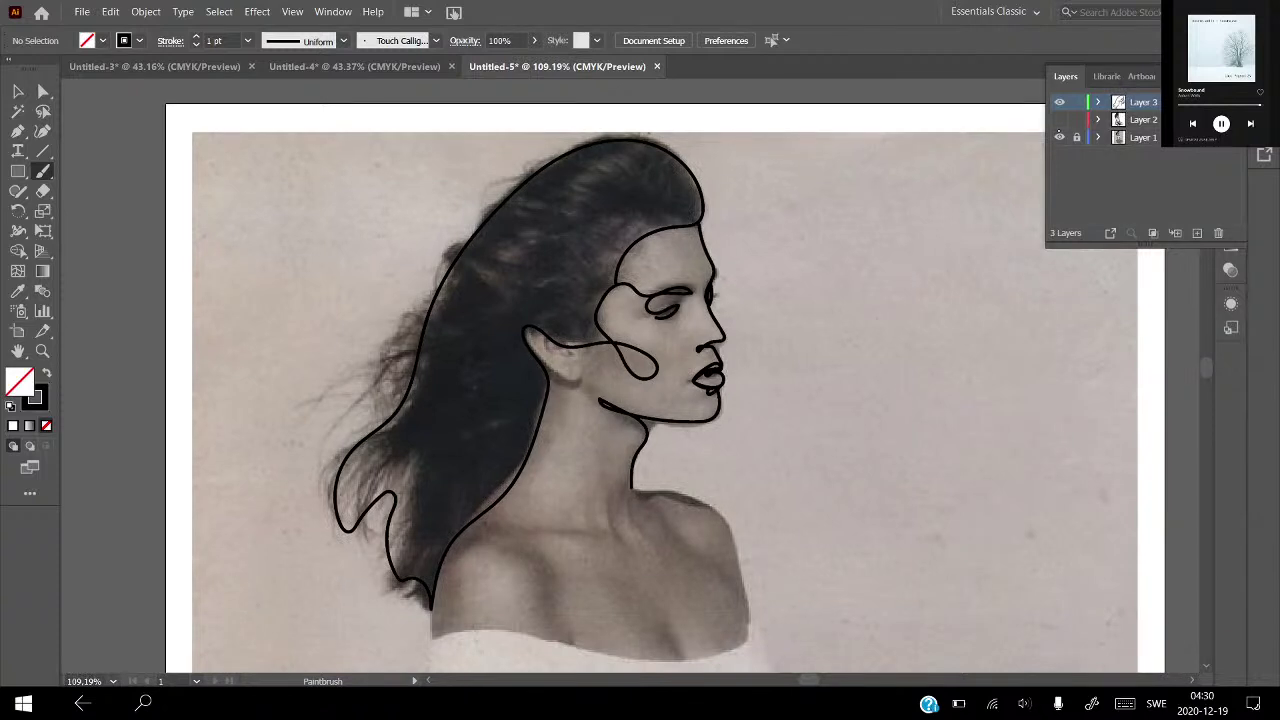
{"action": "left_click", "coordinate": [1059, 137]}
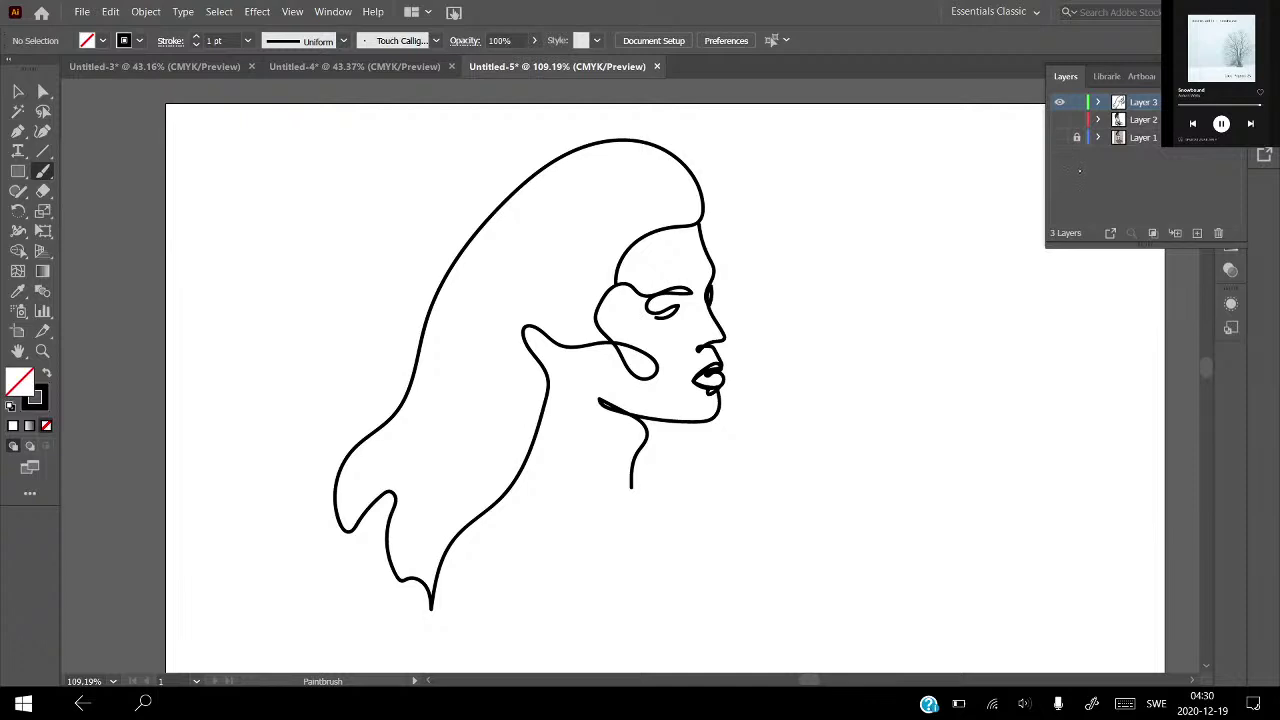
{"action": "left_click", "coordinate": [1059, 137]}
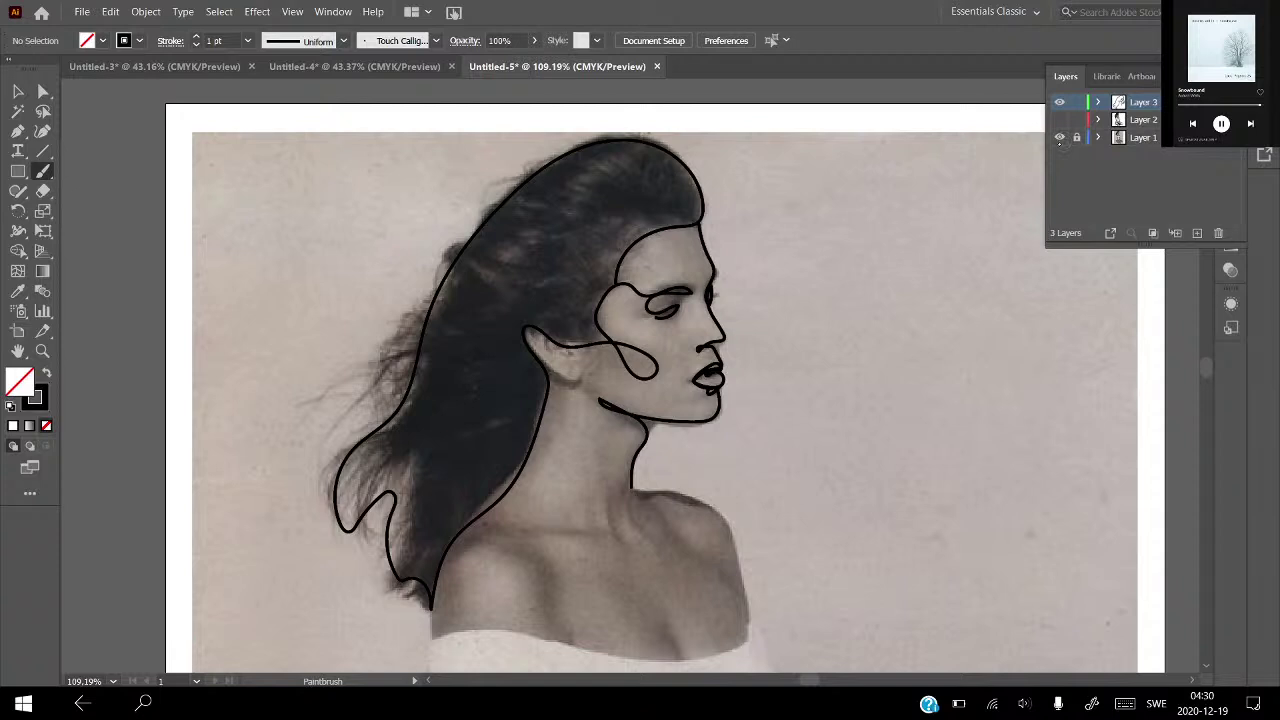
{"action": "mouse_move", "coordinate": [632, 487]}
{"action": "left_mouse_down"}
{"action": "mouse_move", "coordinate": [733, 541]}
{"action": "mouse_move", "coordinate": [753, 628]}
{"action": "left_mouse_up"}
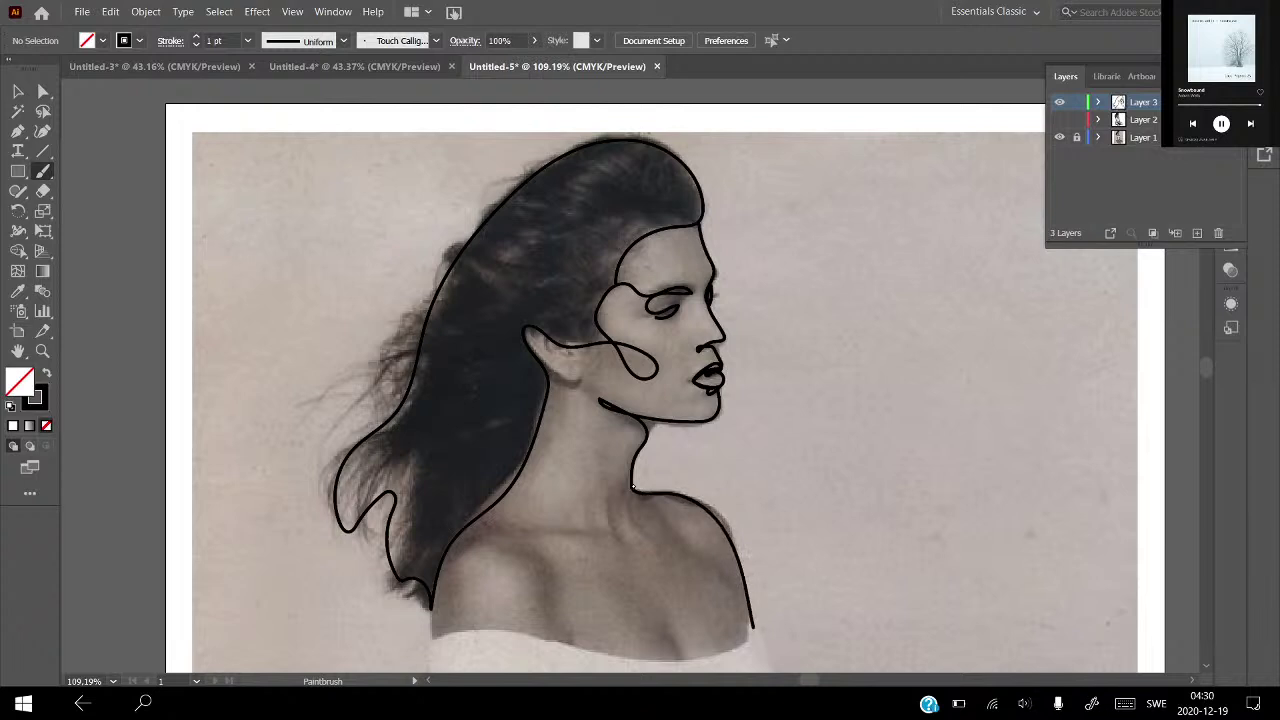
{"action": "scroll", "coordinate": [600, 400], "scroll_direction": "down", "scroll_amount": 5}
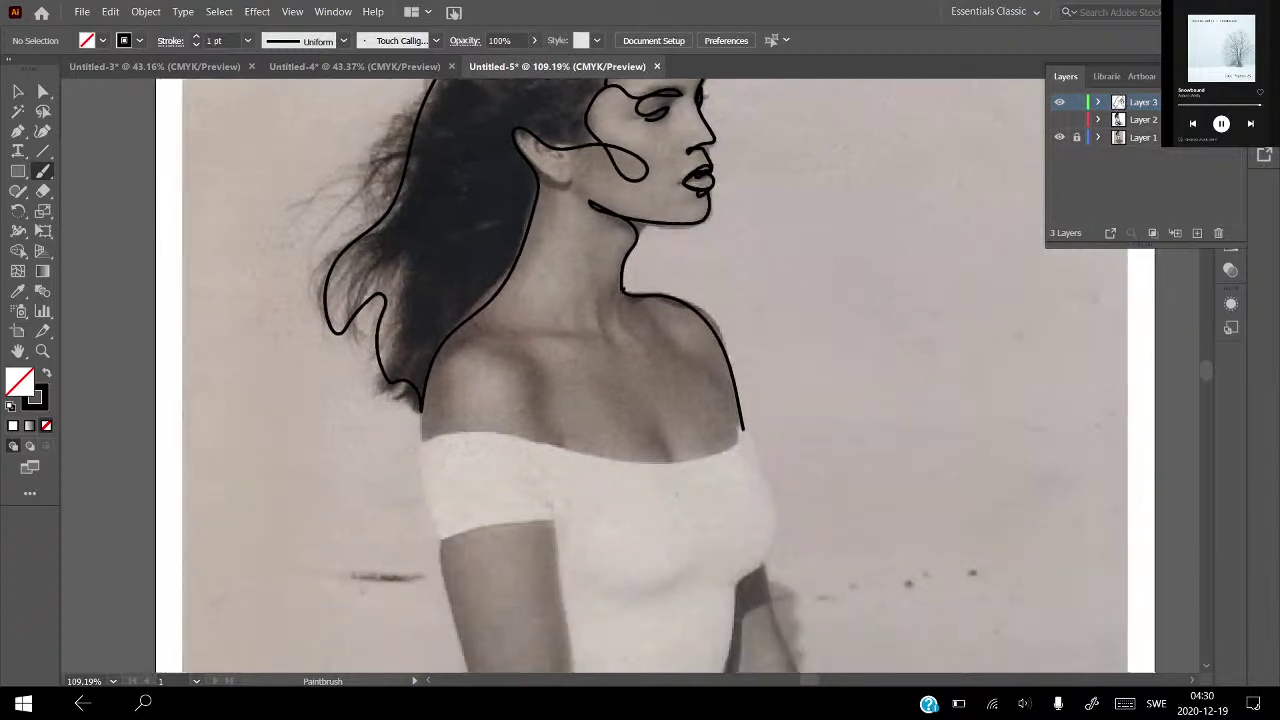
Extend the shoulder line, trim and re-extend the chest curve, and add a curve between chest lines.
{"action": "mouse_move", "coordinate": [743, 428]}
{"action": "left_mouse_down"}
{"action": "mouse_move", "coordinate": [781, 530]}
{"action": "mouse_move", "coordinate": [737, 582]}
{"action": "left_mouse_up"}
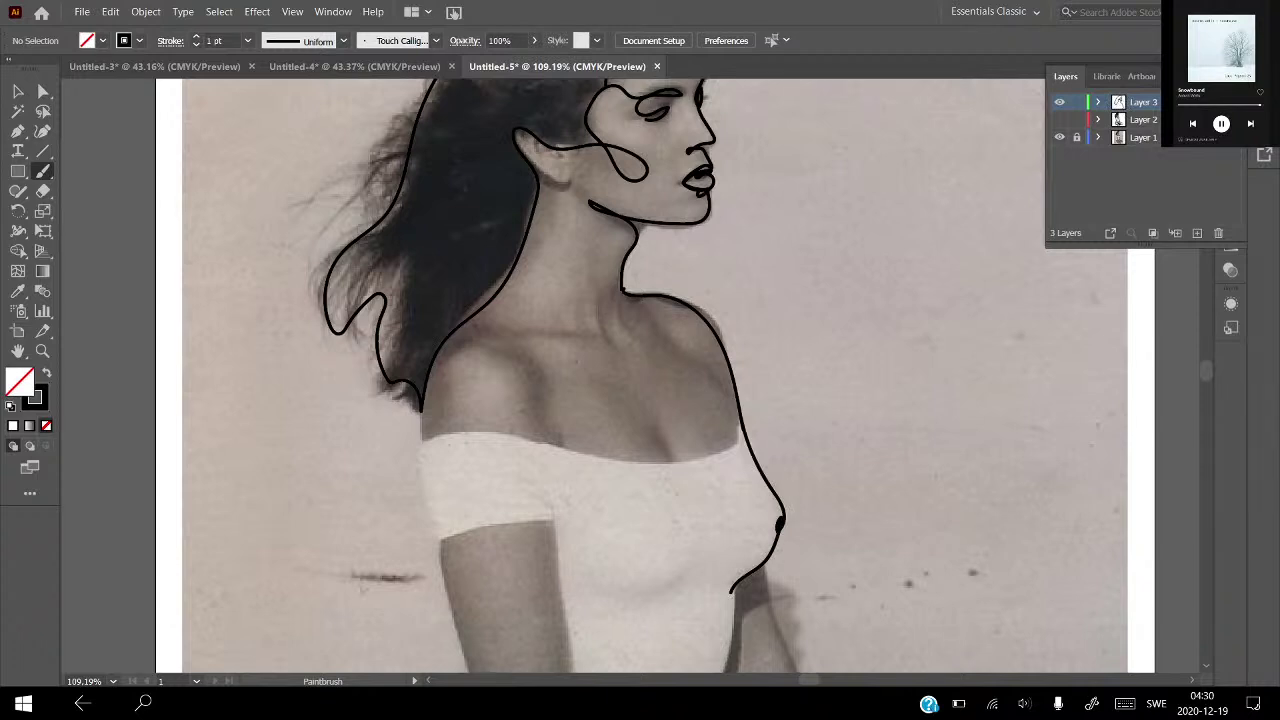
{"action": "left_click", "coordinate": [43, 191]}
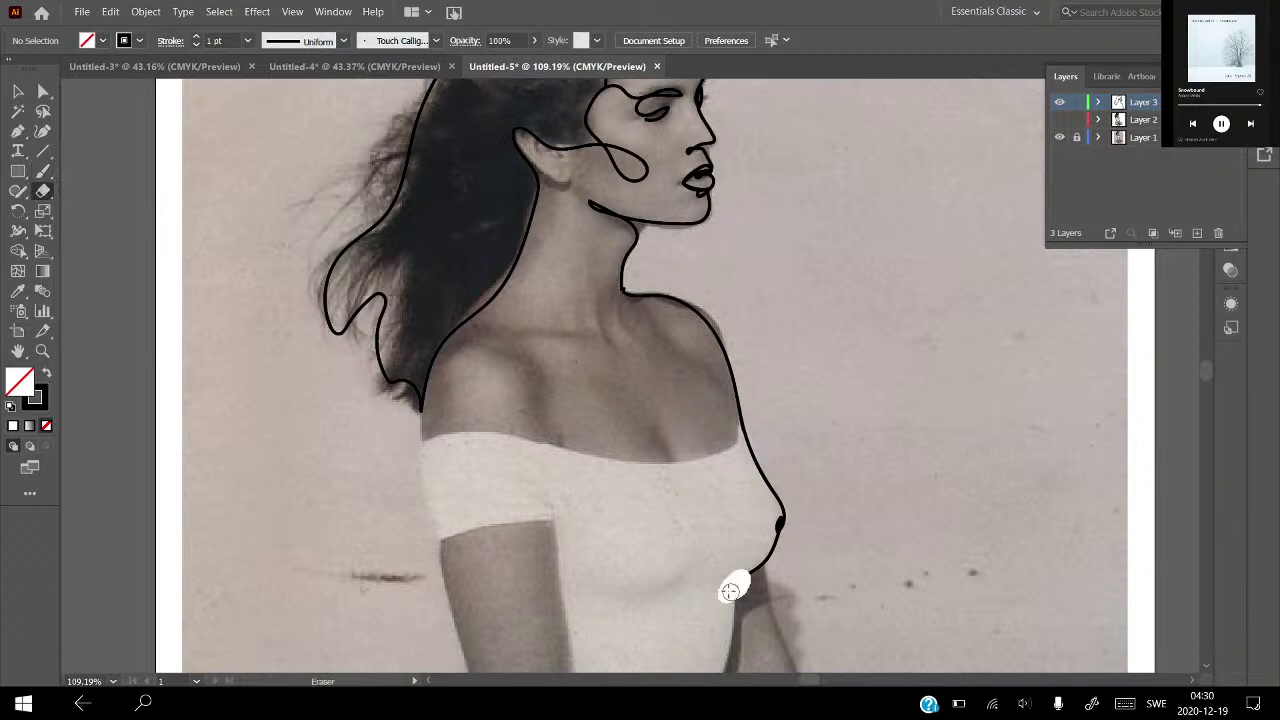
{"action": "left_click_drag", "start_coordinate": [730, 590], "coordinate": [740, 585]}
{"action": "left_click", "coordinate": [43, 172]}
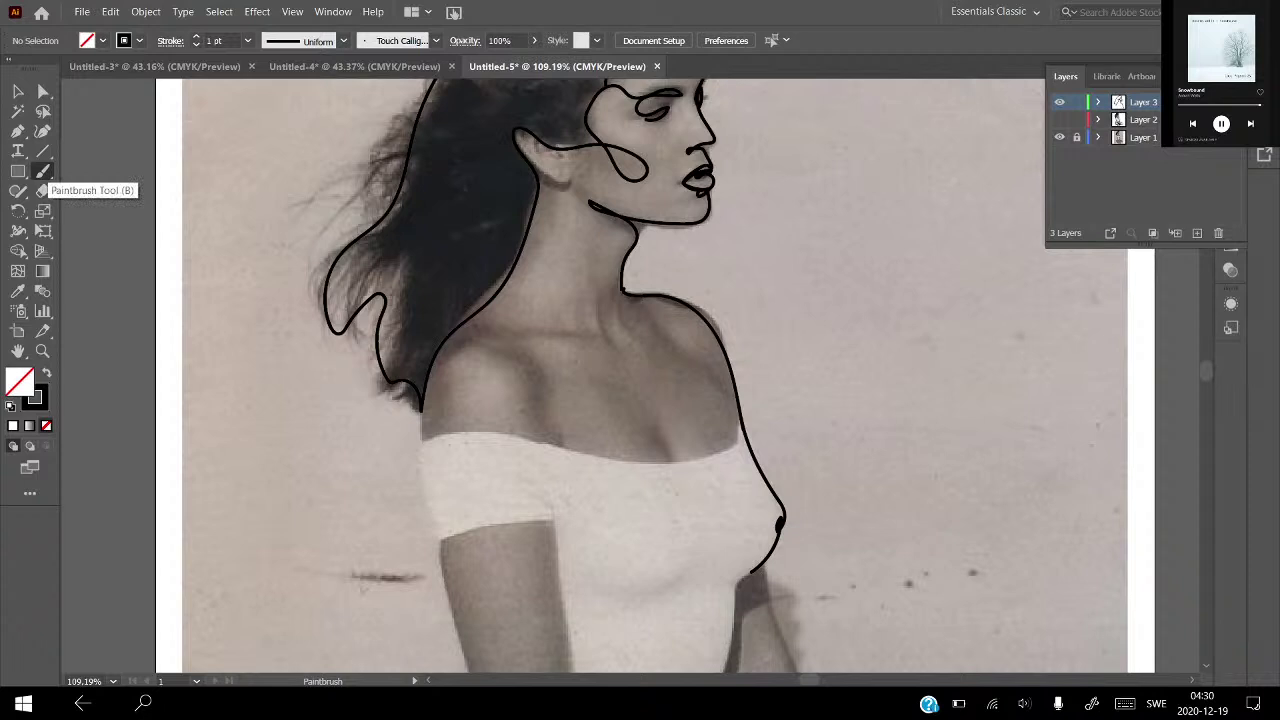
{"action": "left_click_drag", "start_coordinate": [750, 573], "coordinate": [706, 580]}
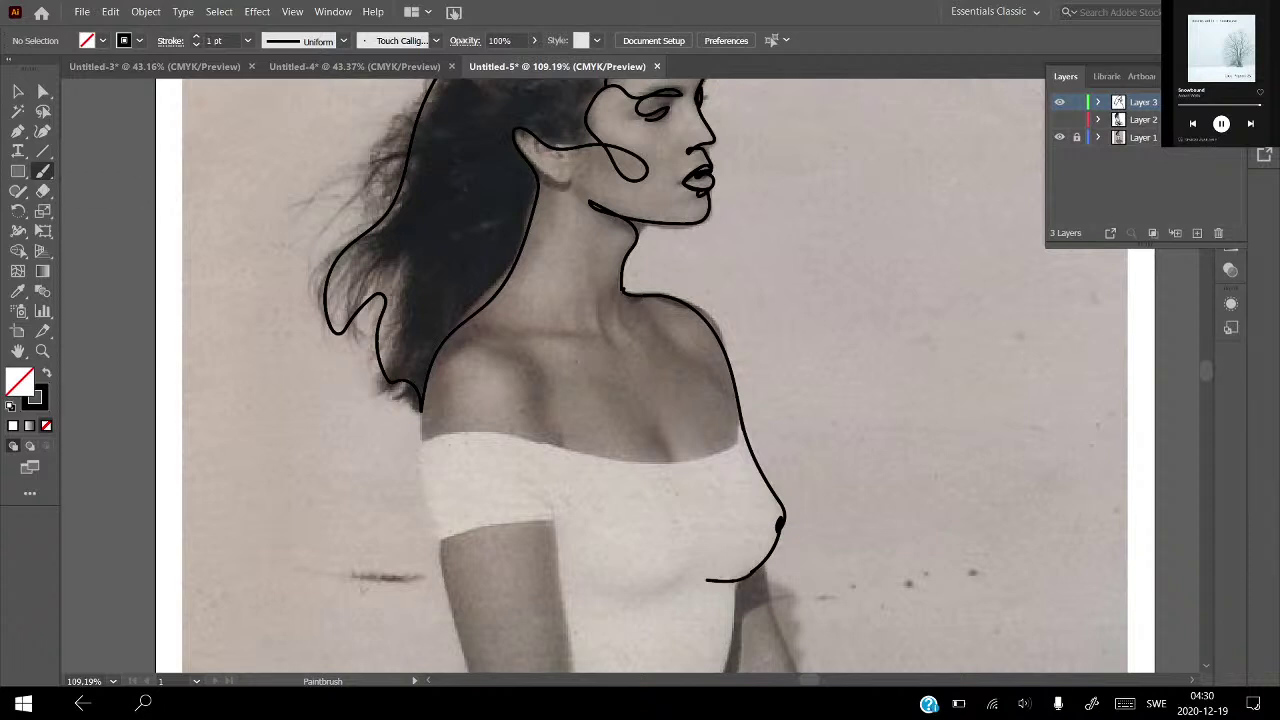
{"action": "mouse_move", "coordinate": [665, 438]}
{"action": "left_mouse_down"}
{"action": "mouse_move", "coordinate": [698, 526]}
{"action": "mouse_move", "coordinate": [688, 568]}
{"action": "mouse_move", "coordinate": [662, 592]}
{"action": "mouse_move", "coordinate": [612, 600]}
{"action": "mouse_move", "coordinate": [578, 580]}
{"action": "mouse_move", "coordinate": [554, 530]}
{"action": "left_mouse_up"}
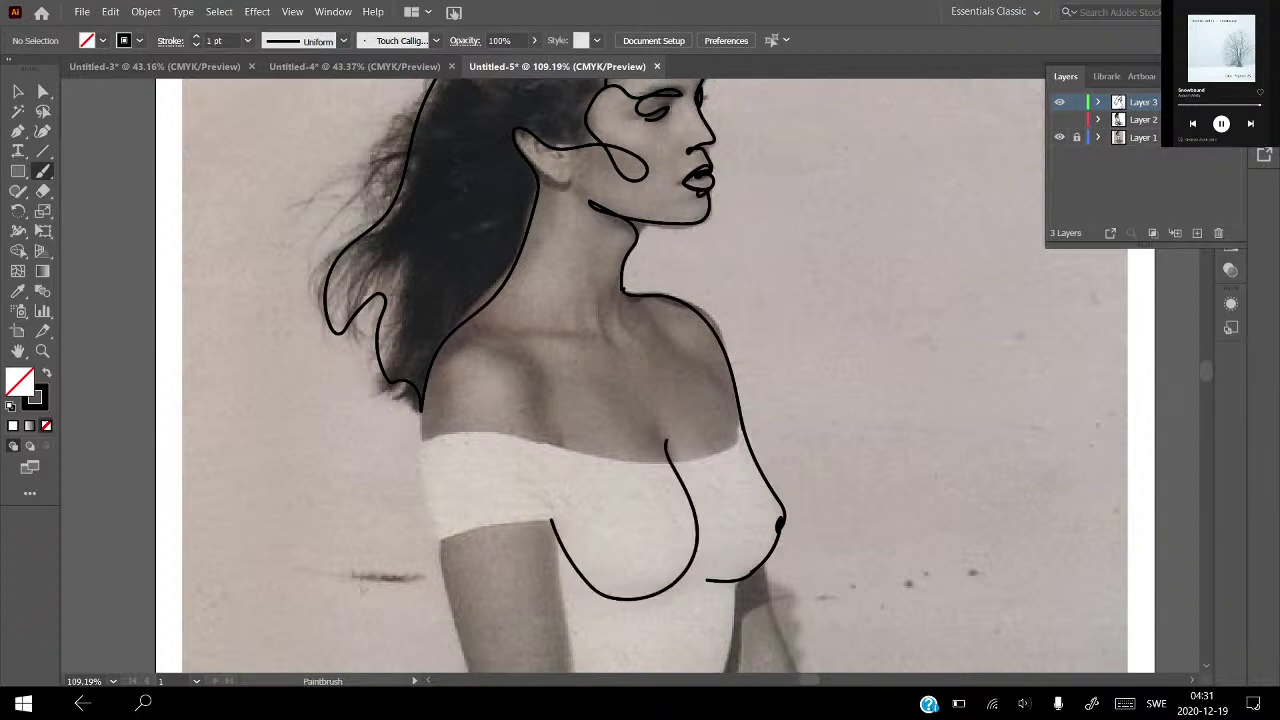
Doodle the word 'lol' with a frown beside the figure, then erase it.
{"action": "left_click_drag", "start_coordinate": [830, 352], "coordinate": [828, 400]}
{"action": "left_click_drag", "start_coordinate": [866, 372], "coordinate": [858, 374]}
{"action": "left_click_drag", "start_coordinate": [902, 338], "coordinate": [928, 392]}
{"action": "left_click_drag", "start_coordinate": [826, 432], "coordinate": [920, 435]}
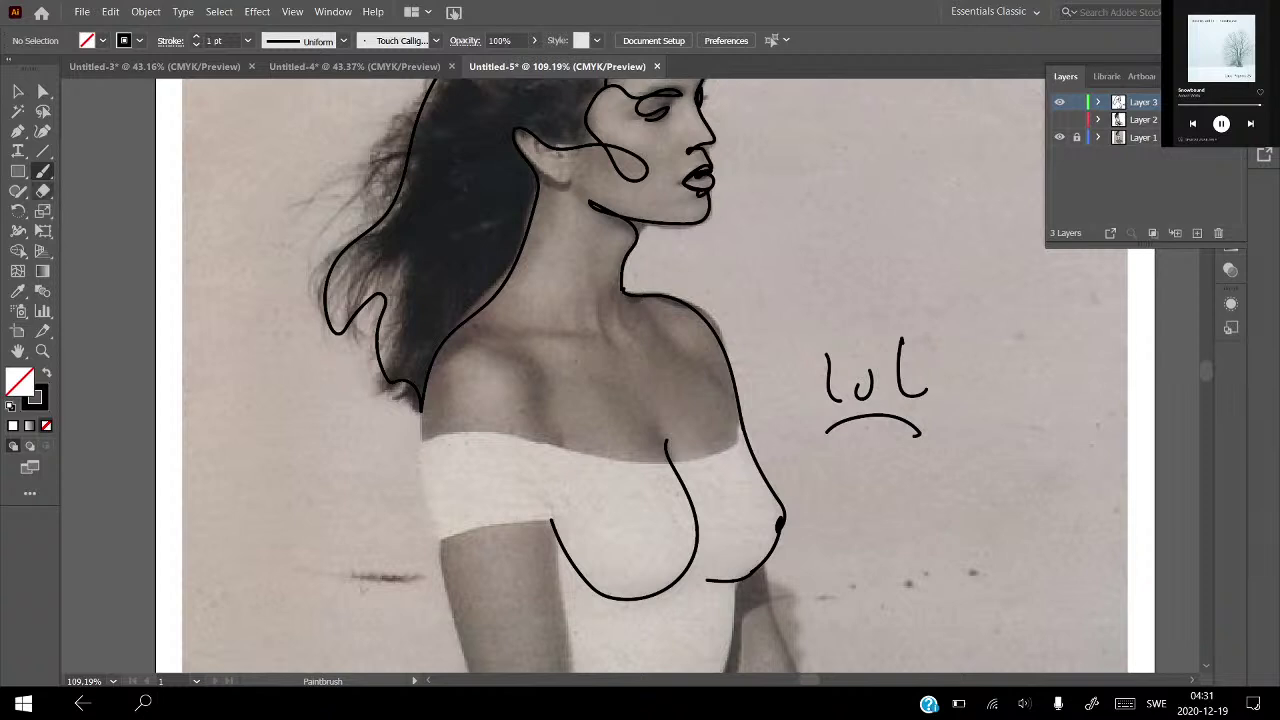
{"action": "left_click", "coordinate": [43, 191]}
{"action": "mouse_move", "coordinate": [928, 405]}
{"action": "left_mouse_down"}
{"action": "mouse_move", "coordinate": [865, 416]}
{"action": "mouse_move", "coordinate": [901, 432]}
{"action": "mouse_move", "coordinate": [727, 562]}
{"action": "mouse_move", "coordinate": [690, 515]}
{"action": "mouse_move", "coordinate": [655, 600]}
{"action": "mouse_move", "coordinate": [691, 557]}
{"action": "left_mouse_up"}
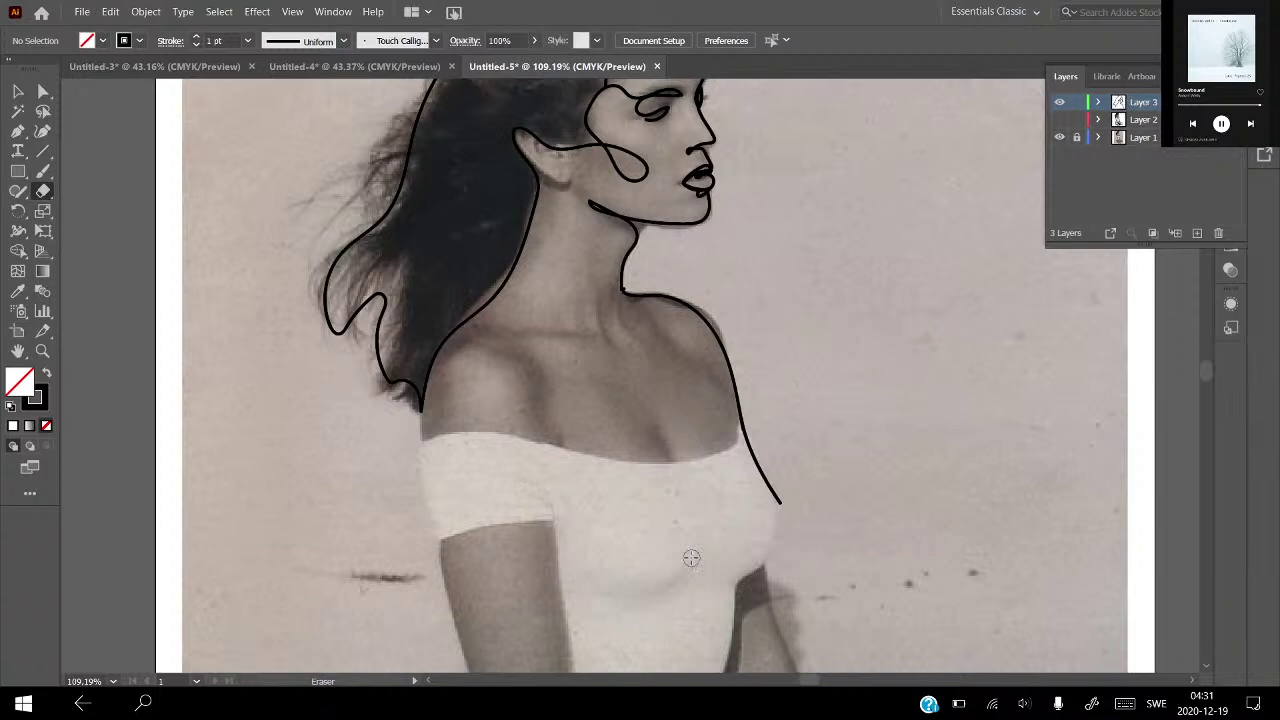
Draw a looping neckline across the chest, trim its end, and hide the photo layer.
{"action": "left_click", "coordinate": [42, 171]}
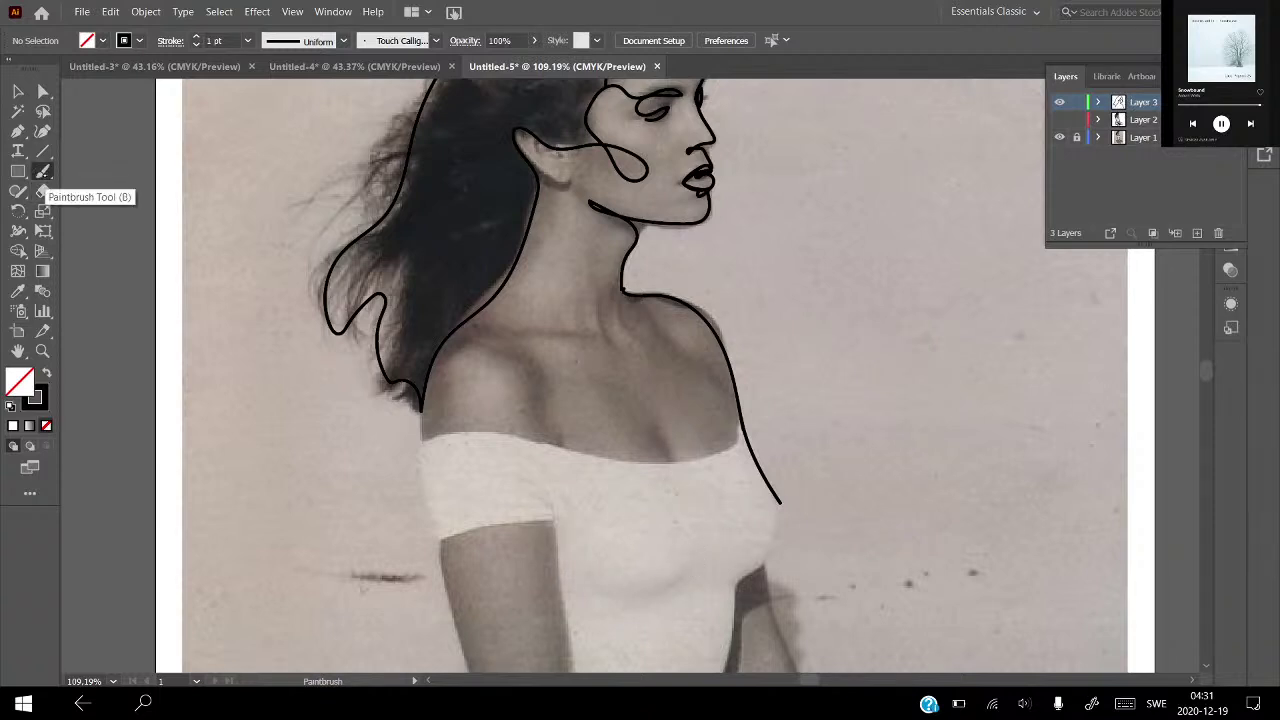
{"action": "left_click_drag", "start_coordinate": [421, 398], "coordinate": [423, 460]}
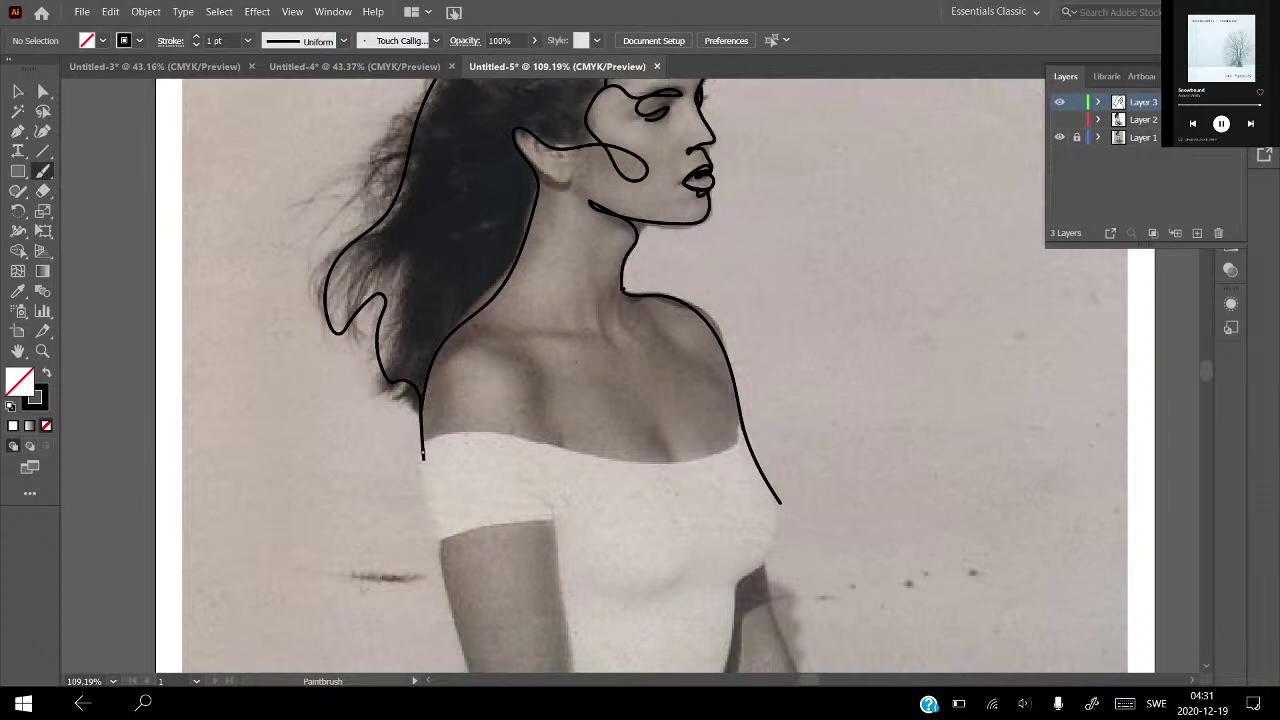
{"action": "left_click_drag", "start_coordinate": [424, 444], "coordinate": [679, 440]}
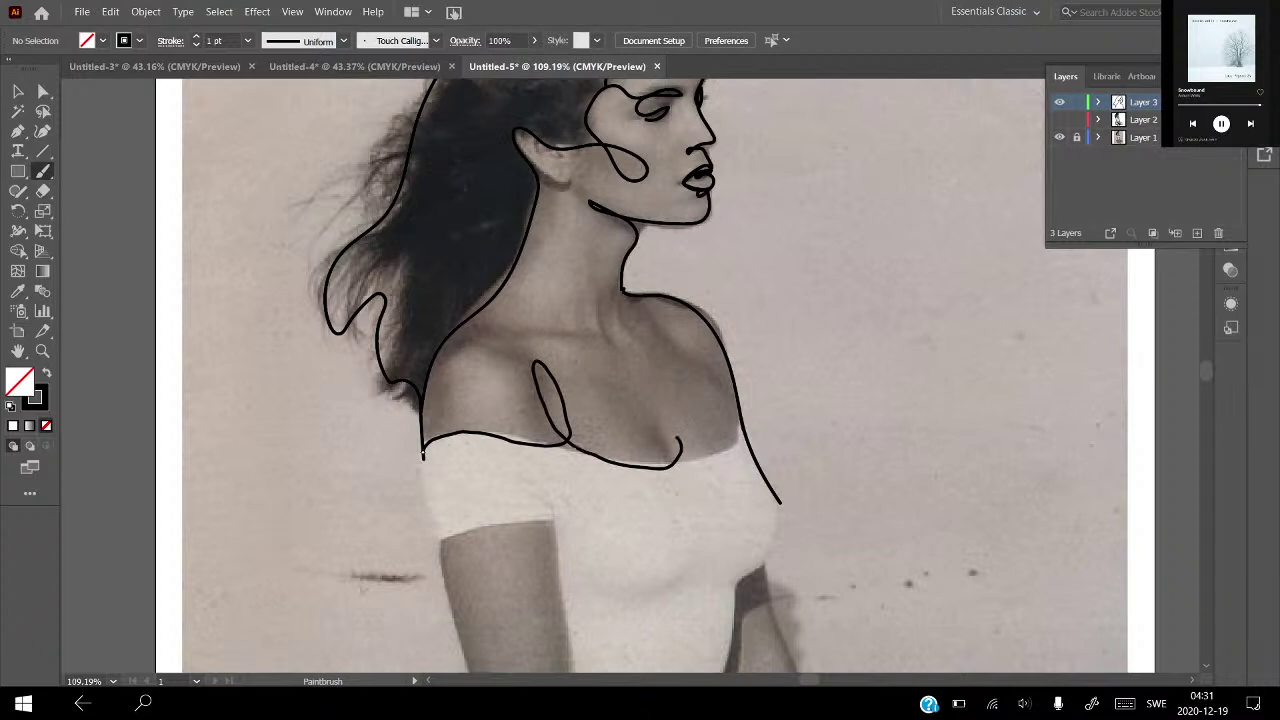
{"action": "left_click_drag", "start_coordinate": [679, 438], "coordinate": [750, 412]}
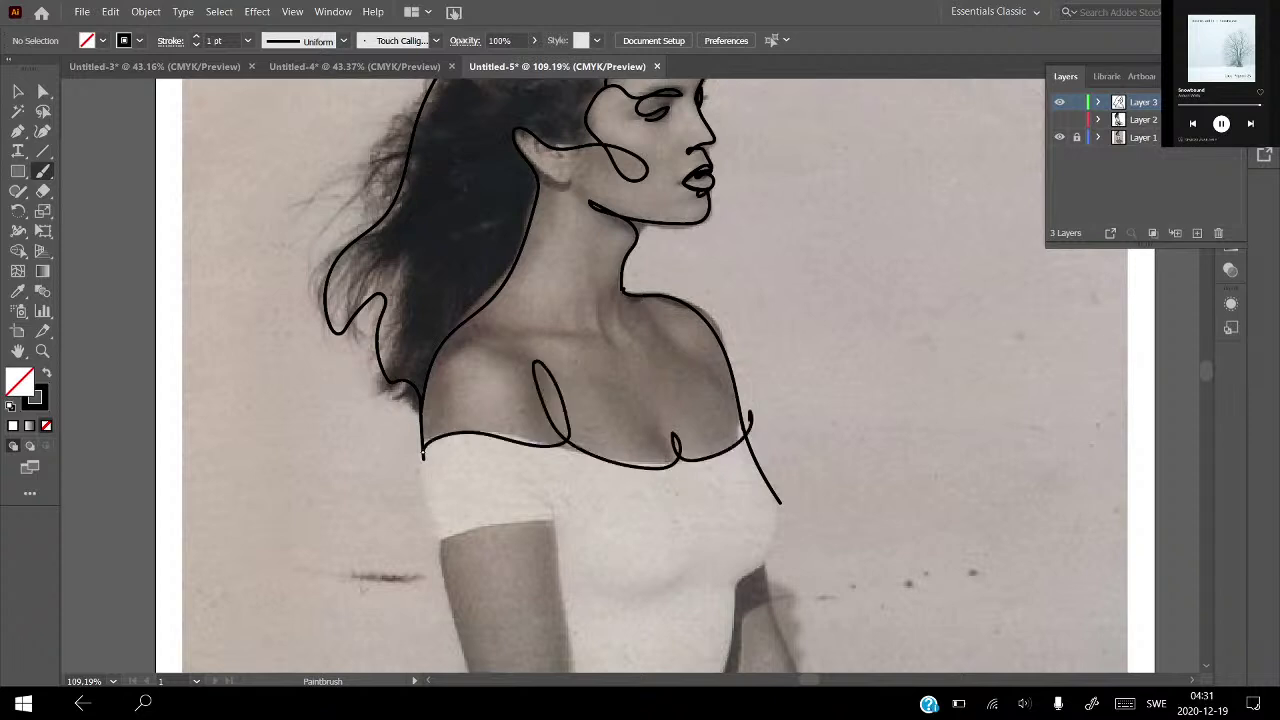
{"action": "left_click", "coordinate": [43, 191]}
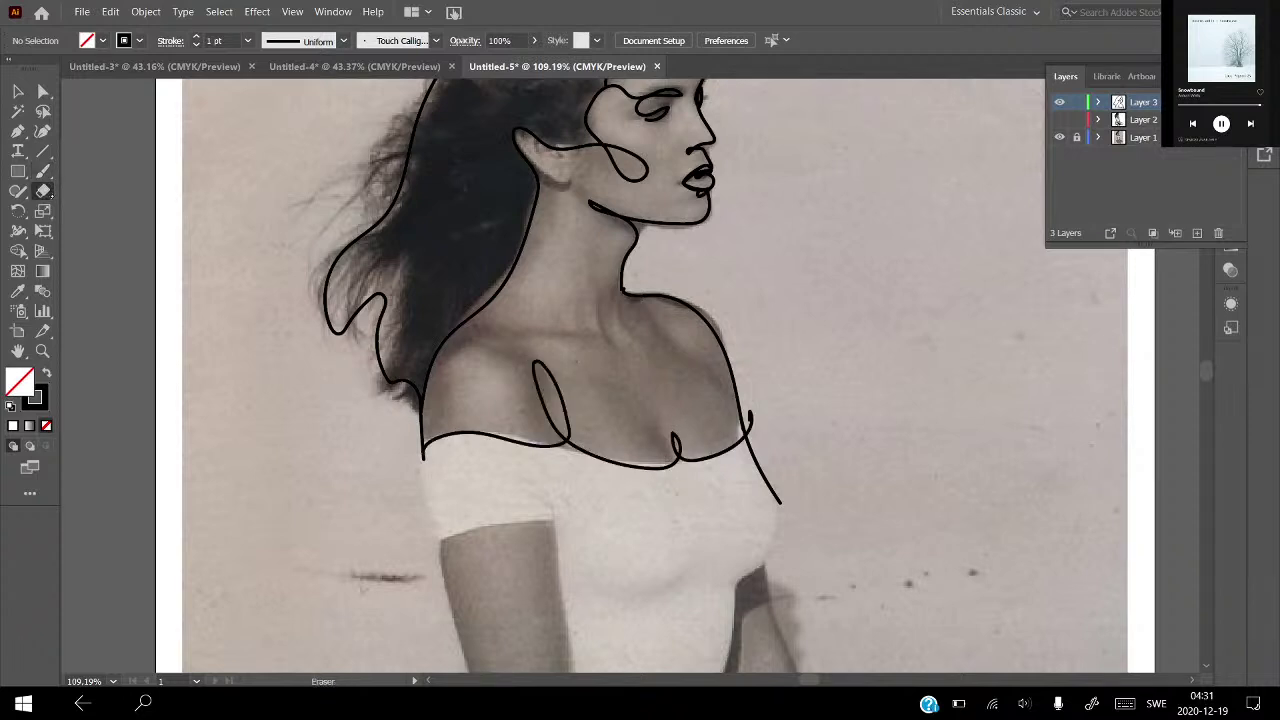
{"action": "mouse_move", "coordinate": [753, 400]}
{"action": "left_mouse_down"}
{"action": "mouse_move", "coordinate": [750, 450]}
{"action": "mouse_move", "coordinate": [782, 508]}
{"action": "left_mouse_up"}
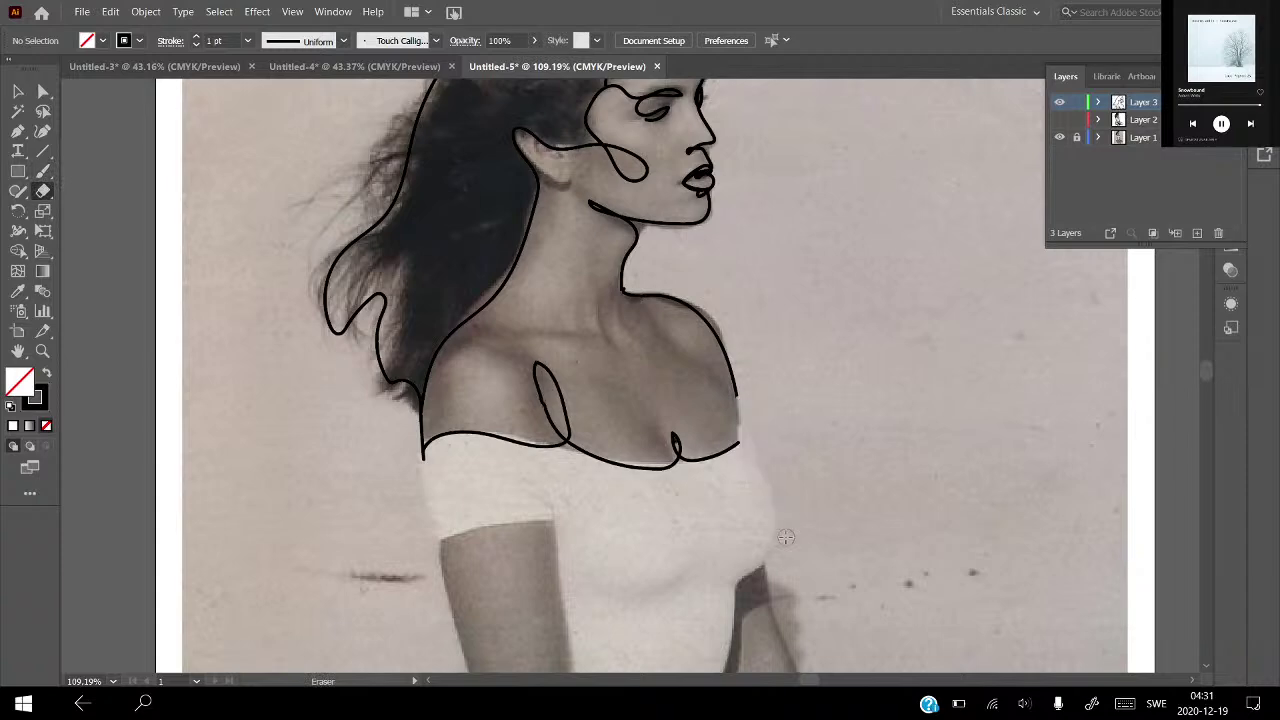
{"action": "left_click", "coordinate": [1060, 119]}
{"action": "left_click", "coordinate": [1060, 137]}
Show the photo again, return to the Paintbrush, and add new Layer 4 for tracing the legs.
{"action": "left_click_drag", "start_coordinate": [817, 340], "coordinate": [891, 433]}
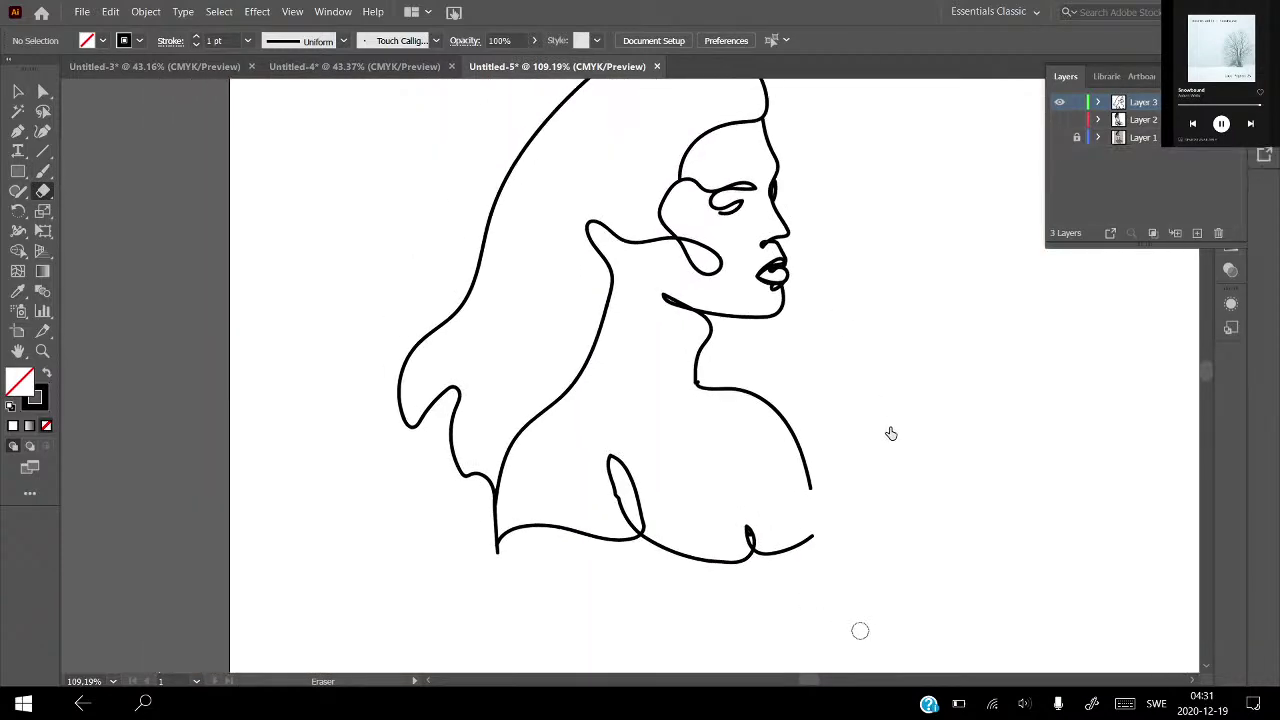
{"action": "scroll", "coordinate": [880, 420], "scroll_direction": "down", "scroll_amount": 3}
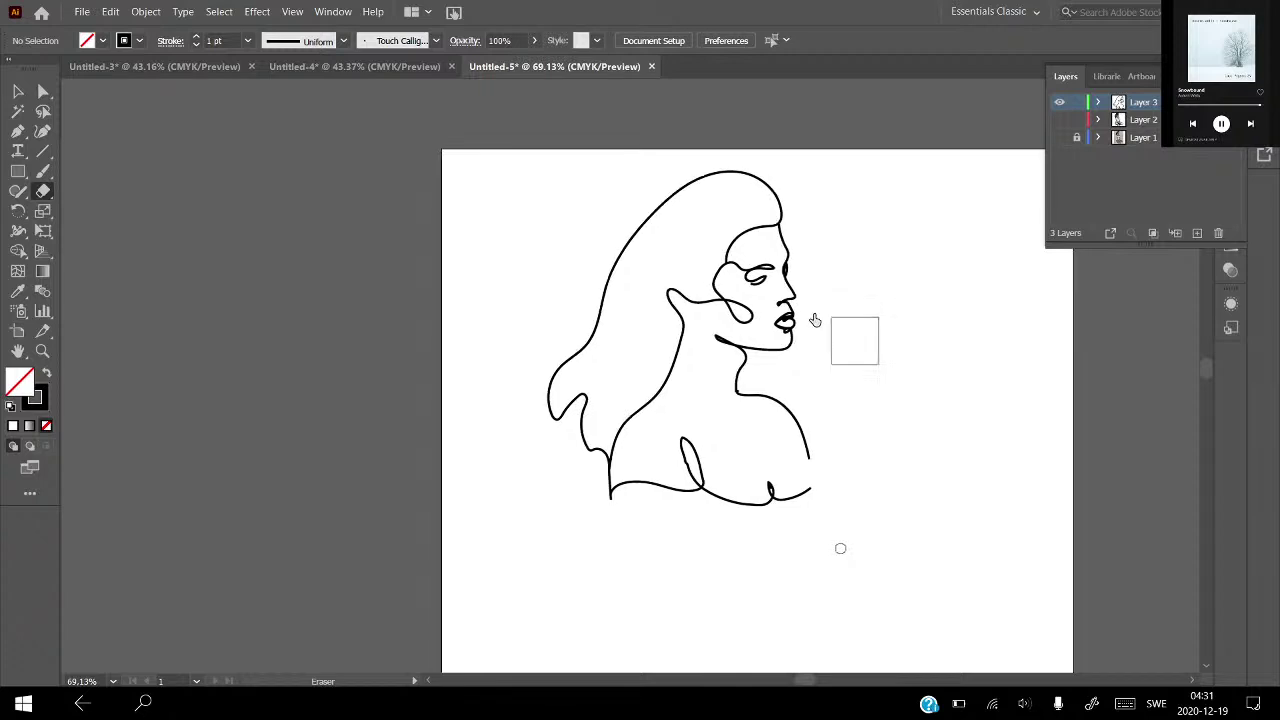
{"action": "scroll", "coordinate": [814, 320], "scroll_direction": "down", "scroll_amount": 5}
{"action": "scroll", "coordinate": [763, 177], "scroll_direction": "down", "scroll_amount": 4}
{"action": "scroll", "coordinate": [780, 210], "scroll_direction": "down", "scroll_amount": 1}
{"action": "scroll", "coordinate": [778, 228], "scroll_direction": "up", "scroll_amount": 3}
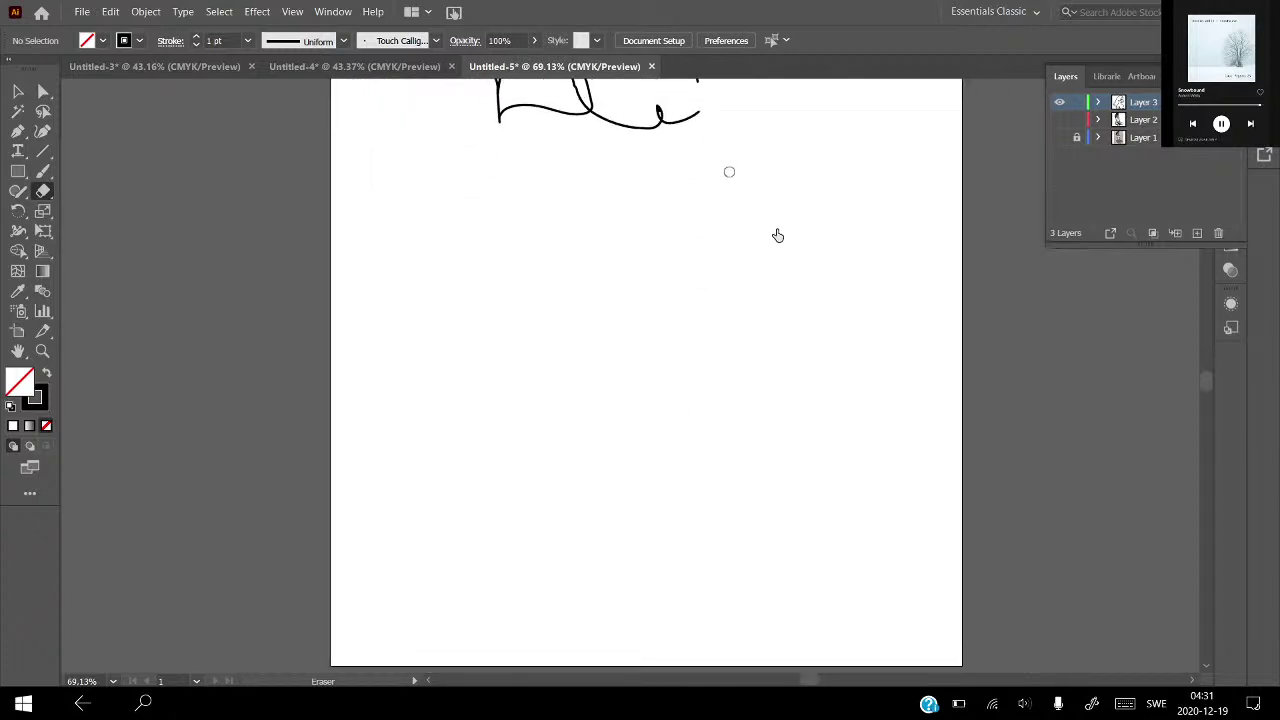
{"action": "left_click", "coordinate": [1059, 137]}
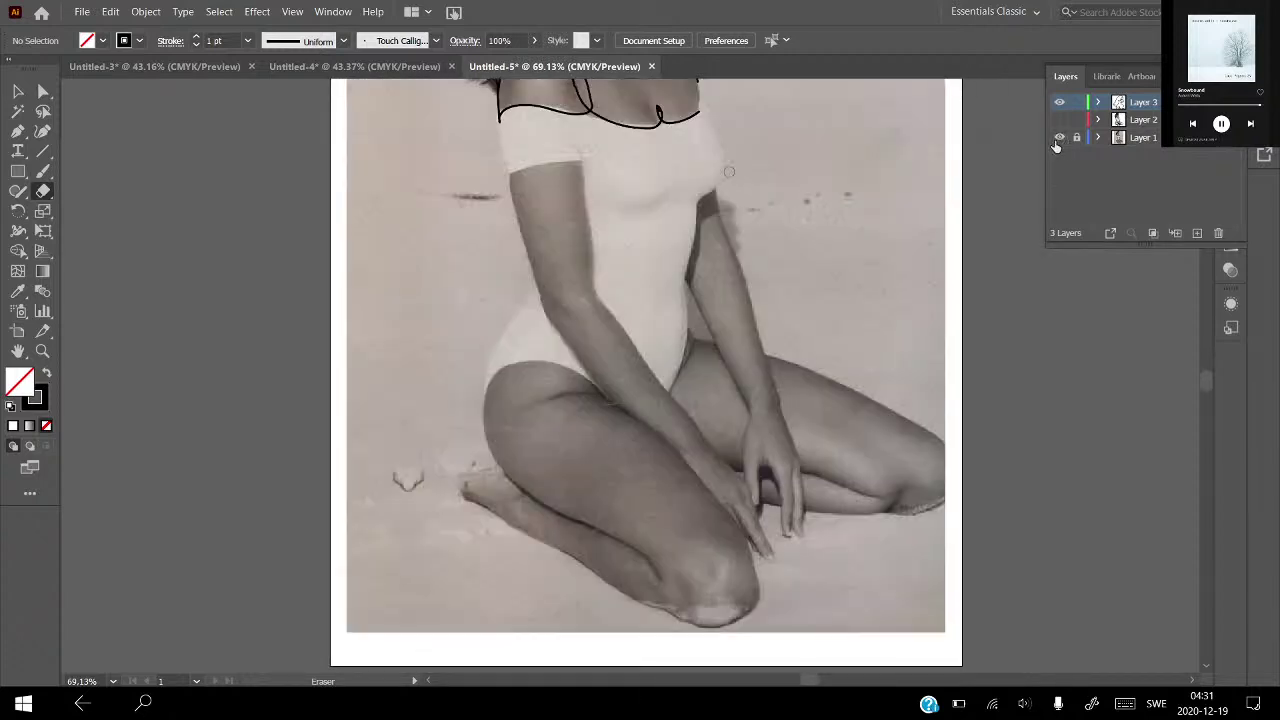
{"action": "key", "text": "b"}
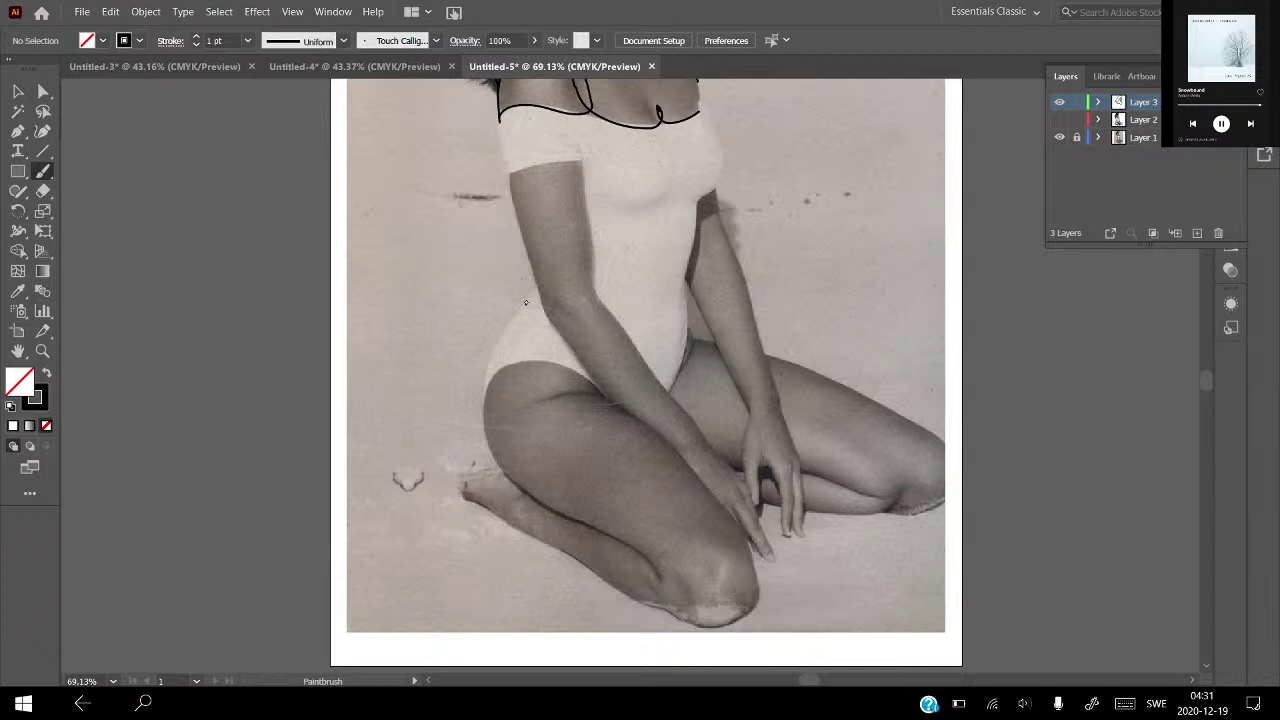
{"action": "left_click", "coordinate": [1197, 233]}
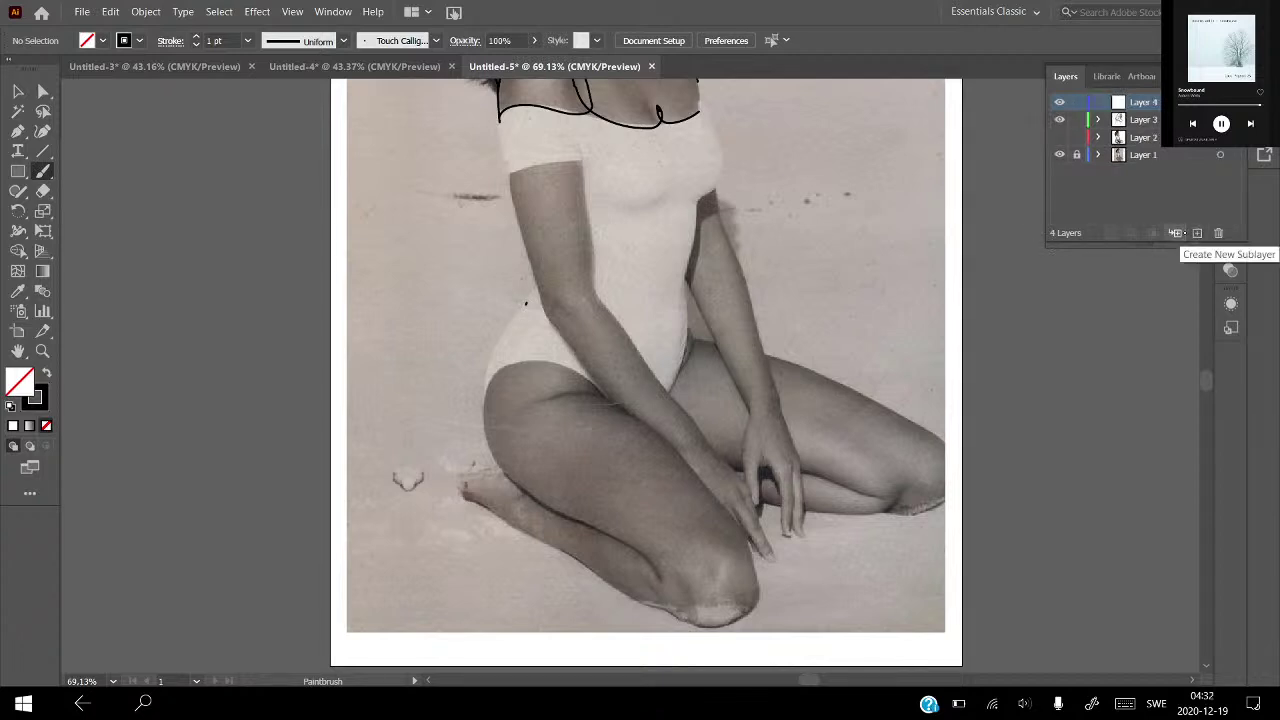
Trace the hip, thigh and calf outlines, erase part of the thigh line, and hide the photo.
{"action": "mouse_move", "coordinate": [534, 290]}
{"action": "left_mouse_down"}
{"action": "mouse_move", "coordinate": [487, 380]}
{"action": "mouse_move", "coordinate": [500, 465]}
{"action": "mouse_move", "coordinate": [522, 487]}
{"action": "left_mouse_up"}
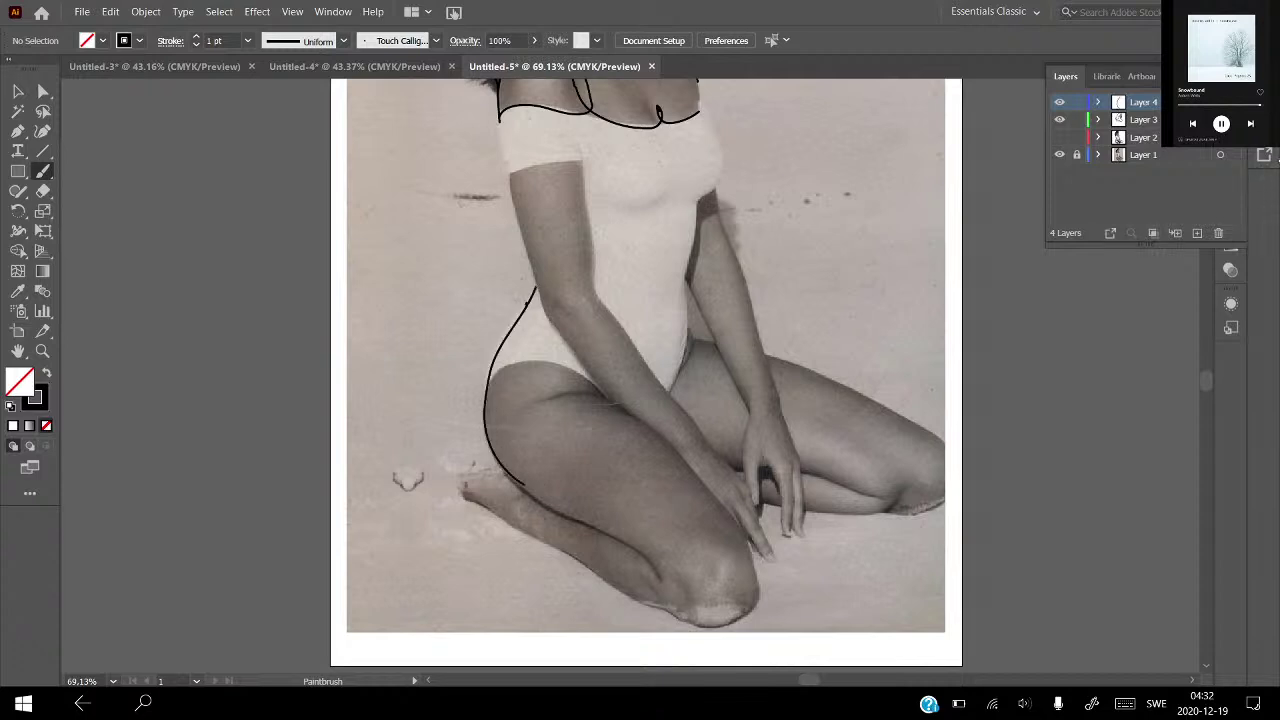
{"action": "mouse_move", "coordinate": [503, 470]}
{"action": "left_mouse_down"}
{"action": "mouse_move", "coordinate": [630, 543]}
{"action": "mouse_move", "coordinate": [656, 577]}
{"action": "mouse_move", "coordinate": [502, 470]}
{"action": "mouse_move", "coordinate": [478, 506]}
{"action": "mouse_move", "coordinate": [686, 622]}
{"action": "mouse_move", "coordinate": [748, 620]}
{"action": "mouse_move", "coordinate": [757, 590]}
{"action": "mouse_move", "coordinate": [716, 590]}
{"action": "mouse_move", "coordinate": [730, 620]}
{"action": "mouse_move", "coordinate": [750, 610]}
{"action": "mouse_move", "coordinate": [745, 536]}
{"action": "mouse_move", "coordinate": [672, 446]}
{"action": "mouse_move", "coordinate": [626, 406]}
{"action": "mouse_move", "coordinate": [545, 398]}
{"action": "mouse_move", "coordinate": [650, 432]}
{"action": "left_mouse_up"}
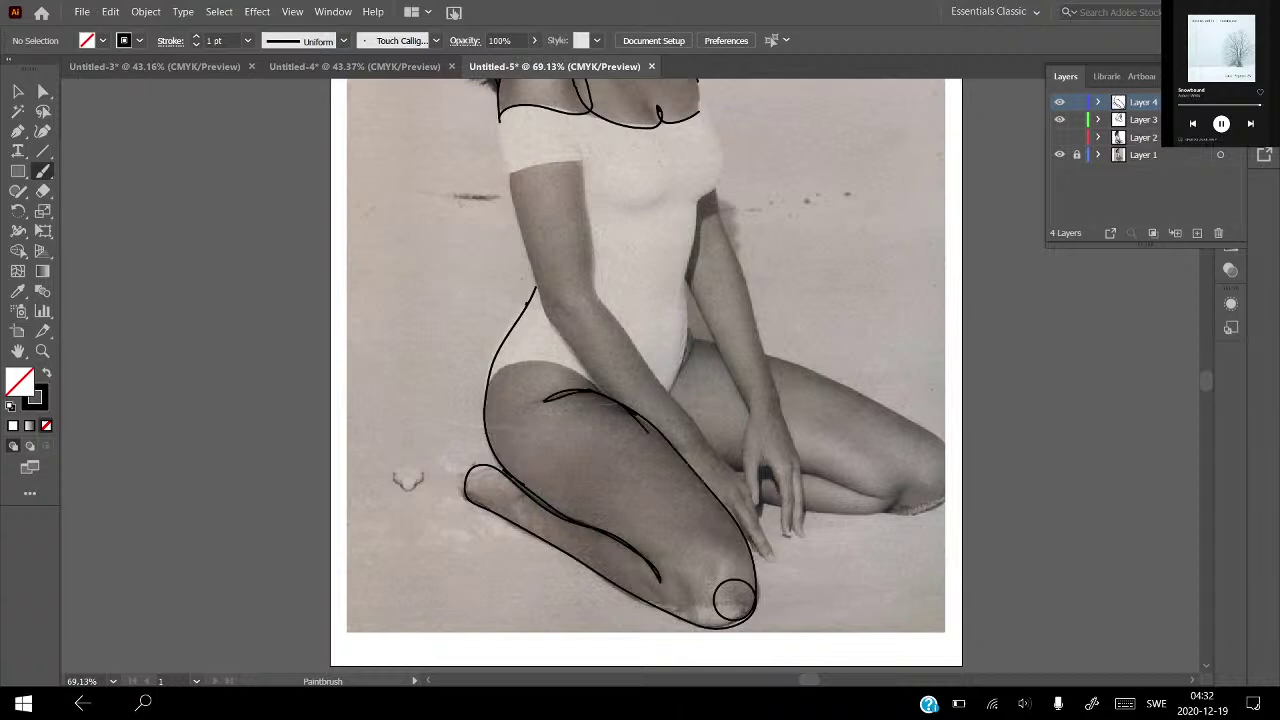
{"action": "left_click", "coordinate": [43, 191]}
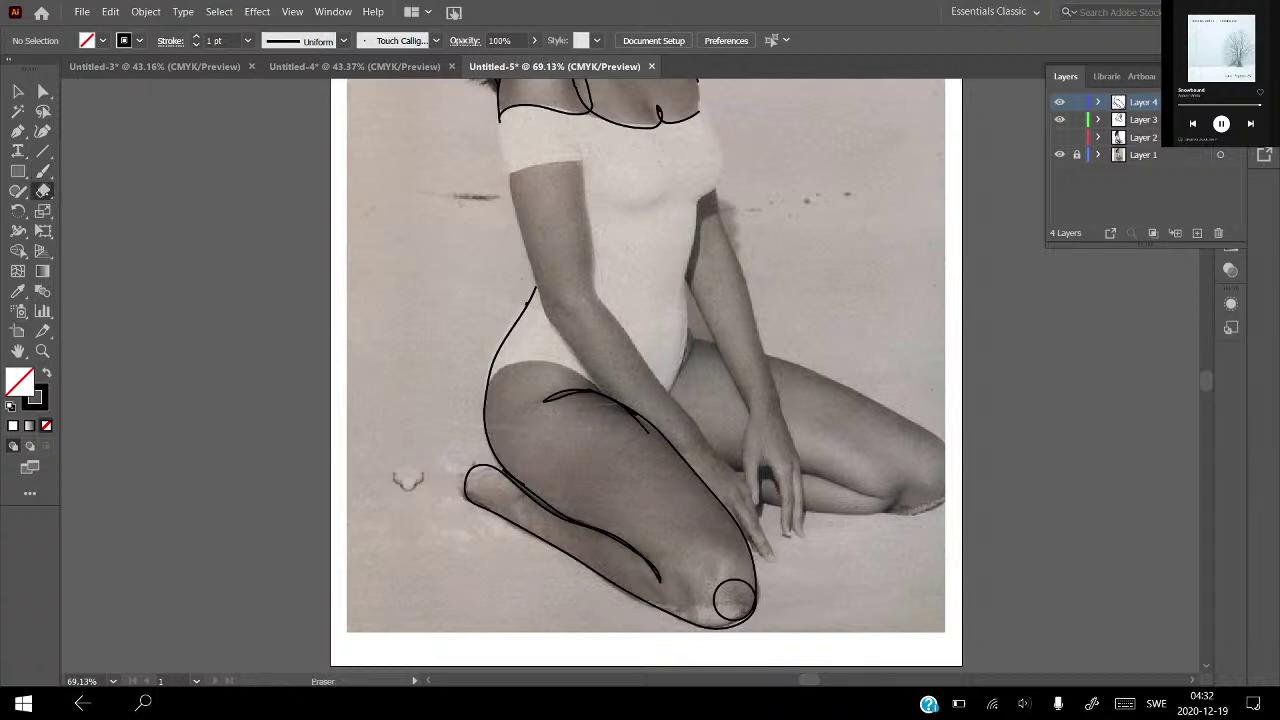
{"action": "left_click_drag", "start_coordinate": [648, 436], "coordinate": [598, 402]}
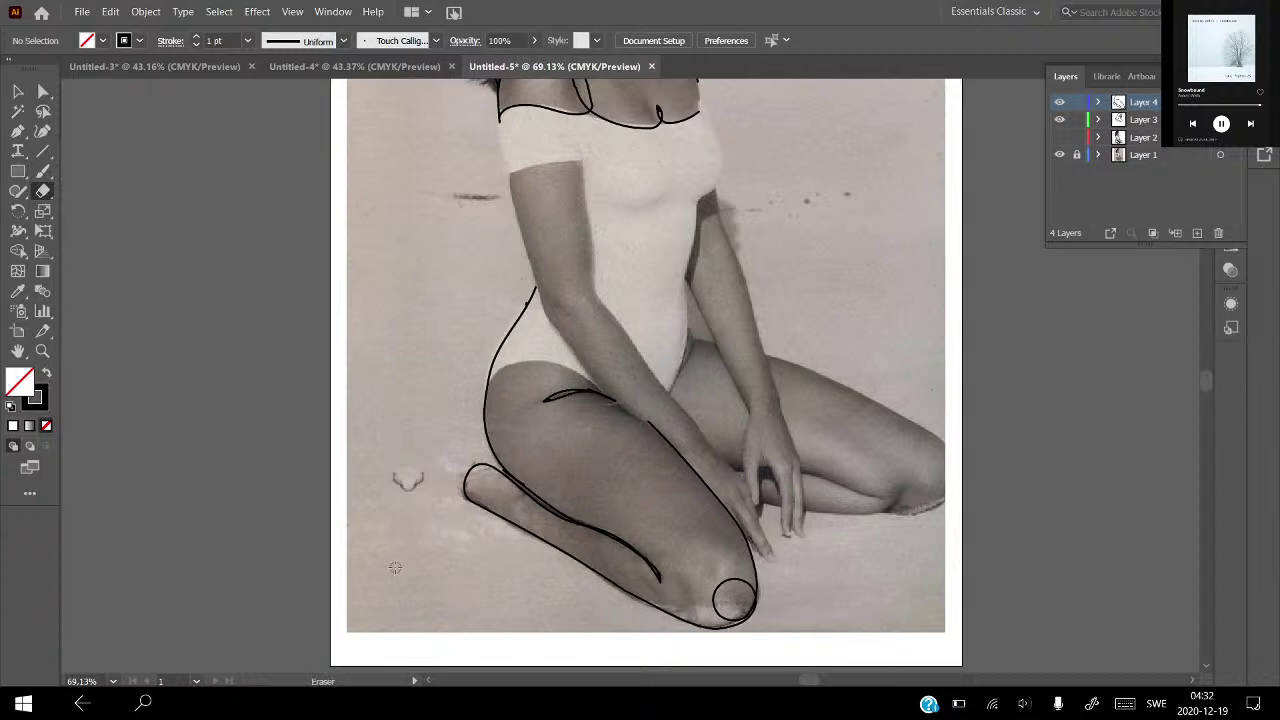
{"action": "left_click", "coordinate": [1059, 154]}
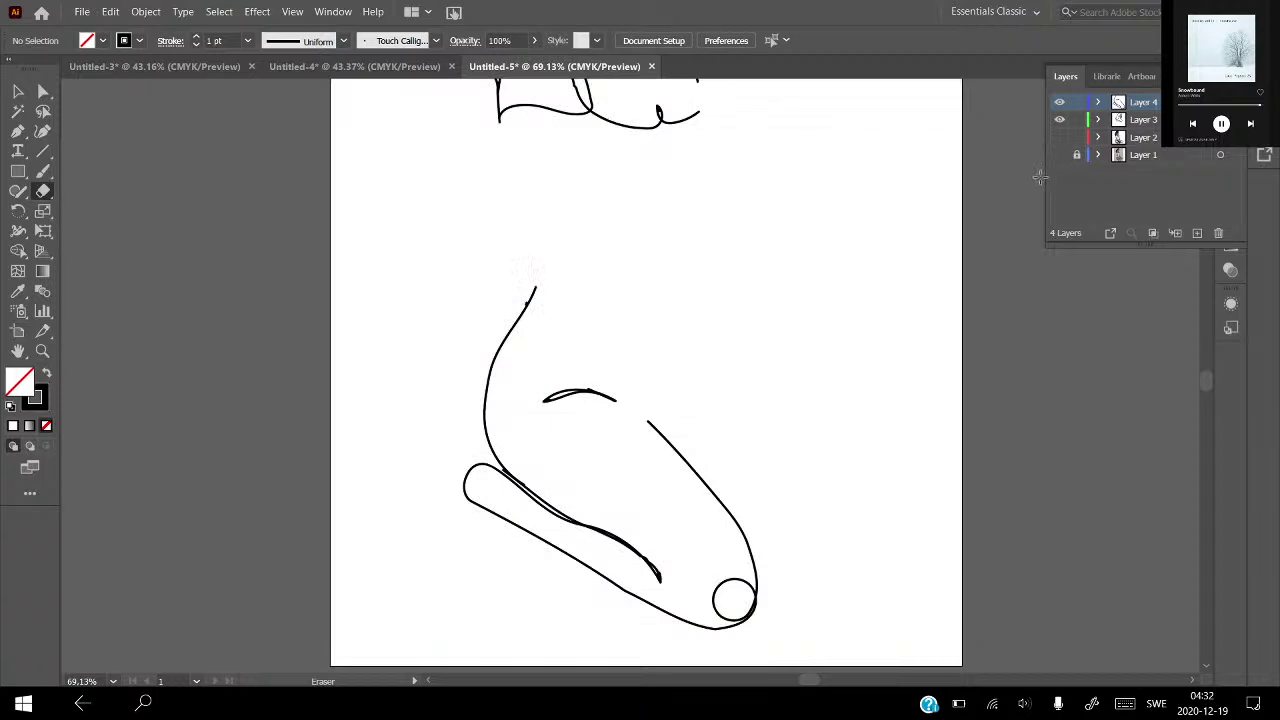
Erase the small circle at the knee tip and reveal the reference photo.
{"action": "mouse_move", "coordinate": [728, 590]}
{"action": "left_mouse_down"}
{"action": "mouse_move", "coordinate": [744, 581]}
{"action": "mouse_move", "coordinate": [737, 609]}
{"action": "left_mouse_up"}
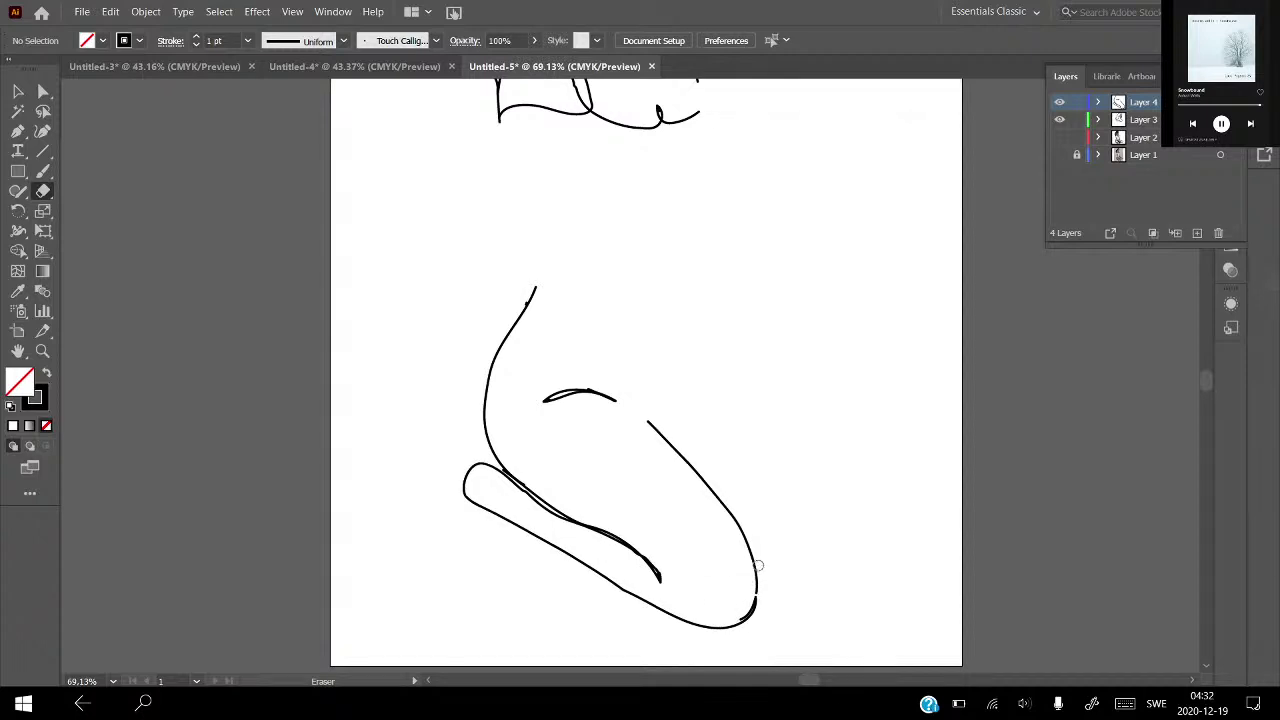
{"action": "left_click", "coordinate": [1059, 154]}
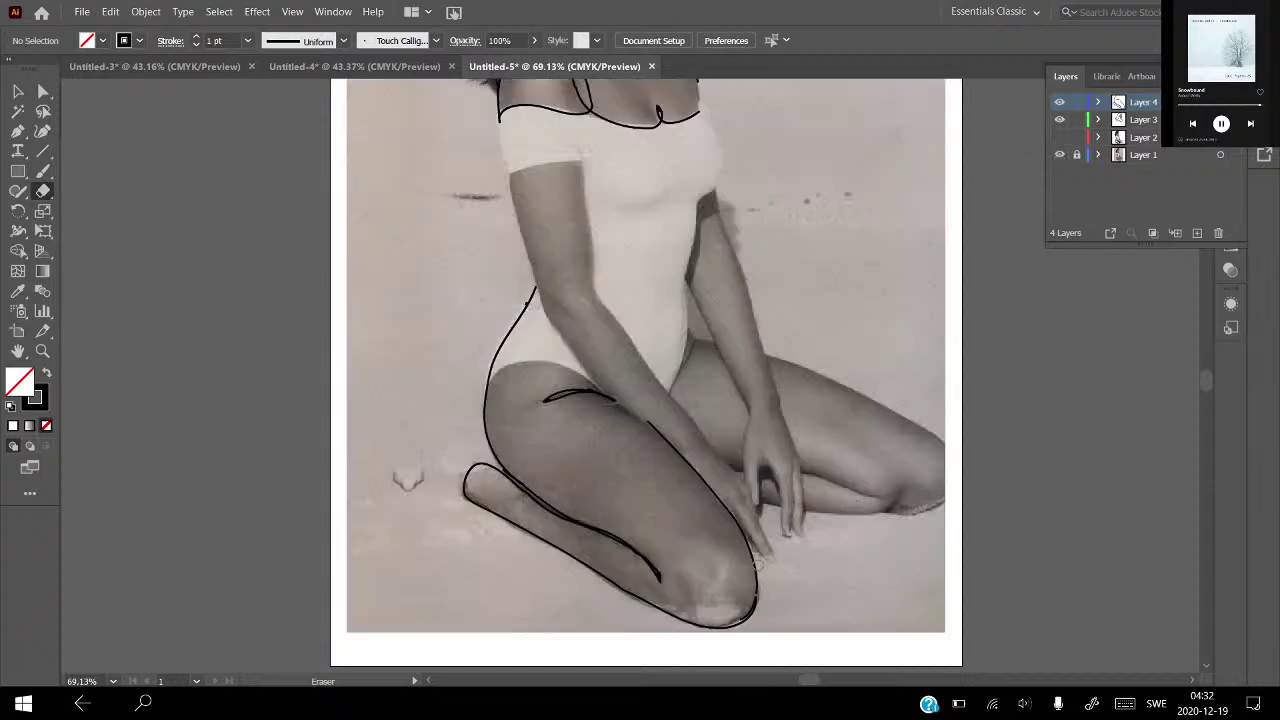
{"action": "left_click_drag", "start_coordinate": [758, 565], "coordinate": [646, 525]}
Trace the far leg's inner edge, calf and hip up to the waist, then hide the photo.
{"action": "key", "text": "b"}
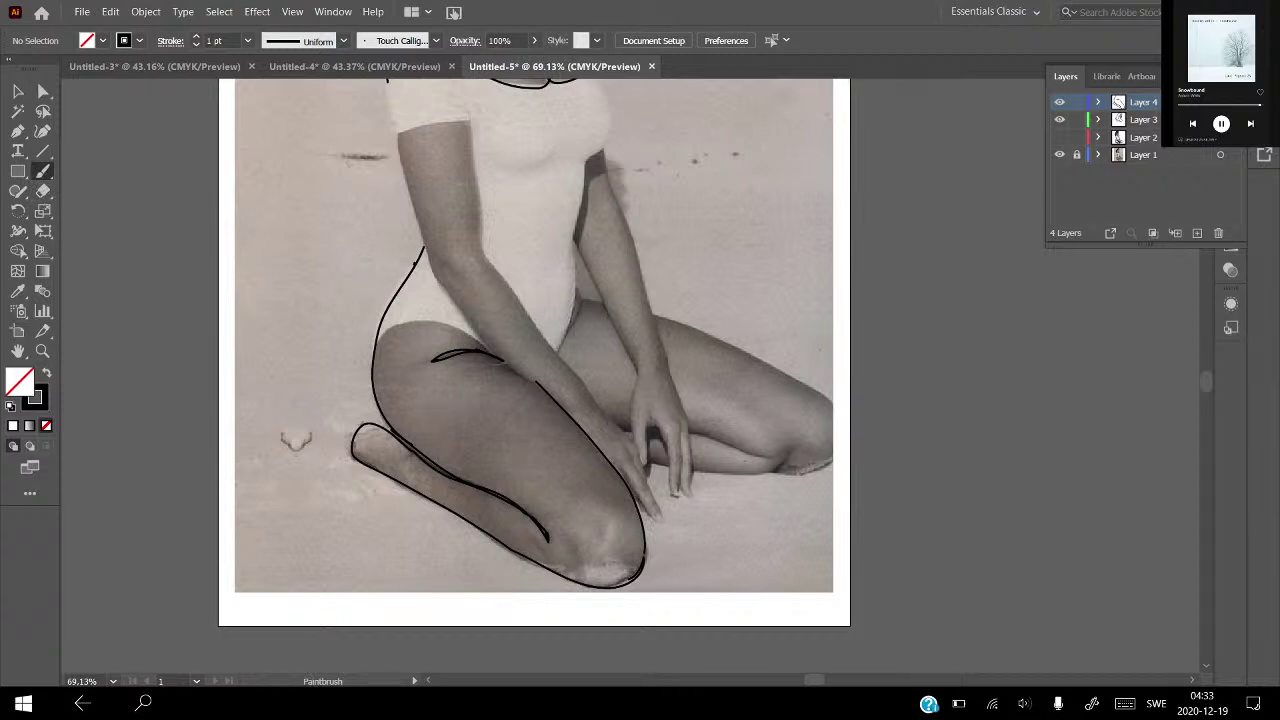
{"action": "mouse_move", "coordinate": [576, 414]}
{"action": "left_mouse_down"}
{"action": "mouse_move", "coordinate": [750, 455]}
{"action": "mouse_move", "coordinate": [608, 432]}
{"action": "left_mouse_up"}
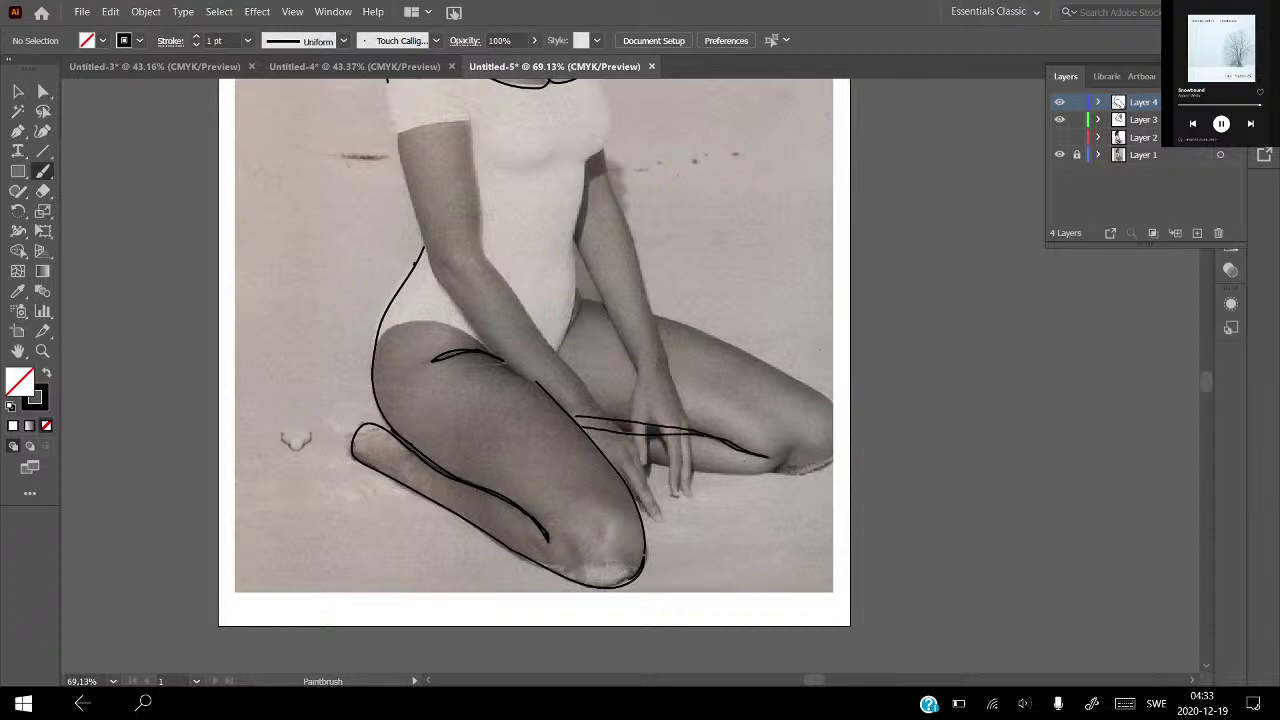
{"action": "mouse_move", "coordinate": [612, 460]}
{"action": "left_mouse_down"}
{"action": "mouse_move", "coordinate": [750, 476]}
{"action": "mouse_move", "coordinate": [772, 362]}
{"action": "mouse_move", "coordinate": [574, 290]}
{"action": "mouse_move", "coordinate": [566, 340]}
{"action": "mouse_move", "coordinate": [538, 382]}
{"action": "left_mouse_up"}
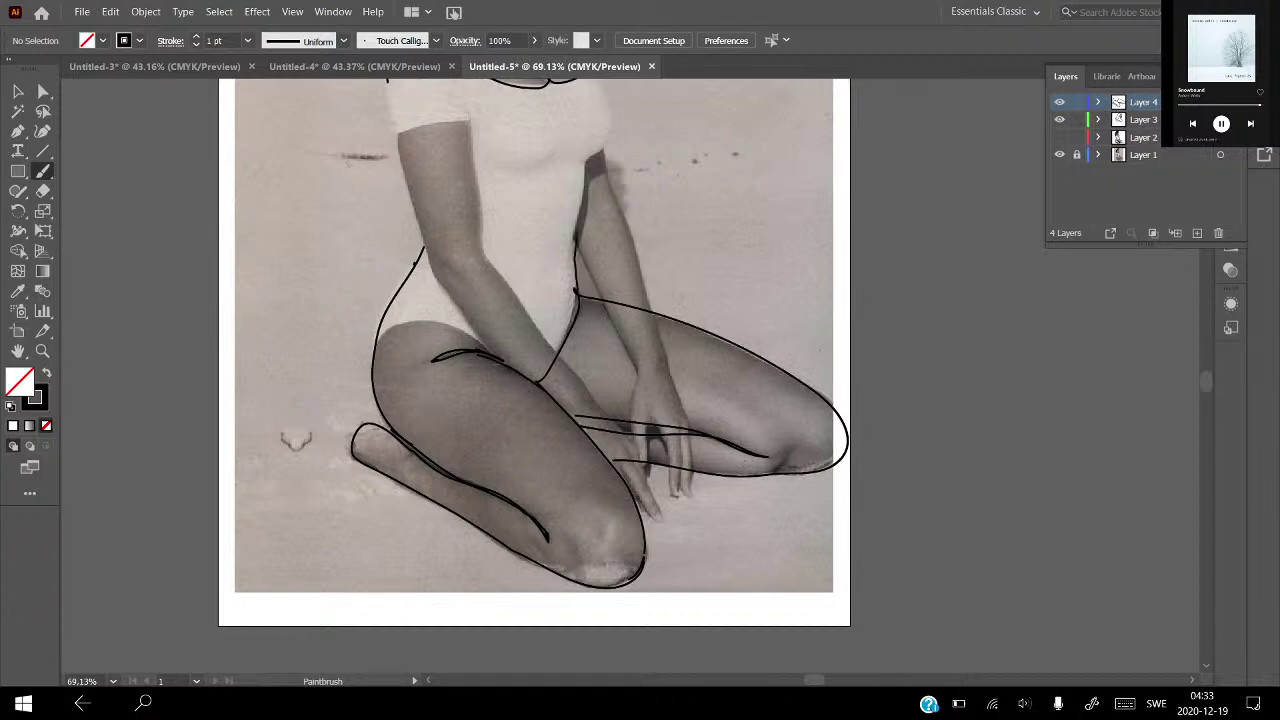
{"action": "left_click_drag", "start_coordinate": [575, 292], "coordinate": [590, 157]}
{"action": "left_click", "coordinate": [1059, 155]}
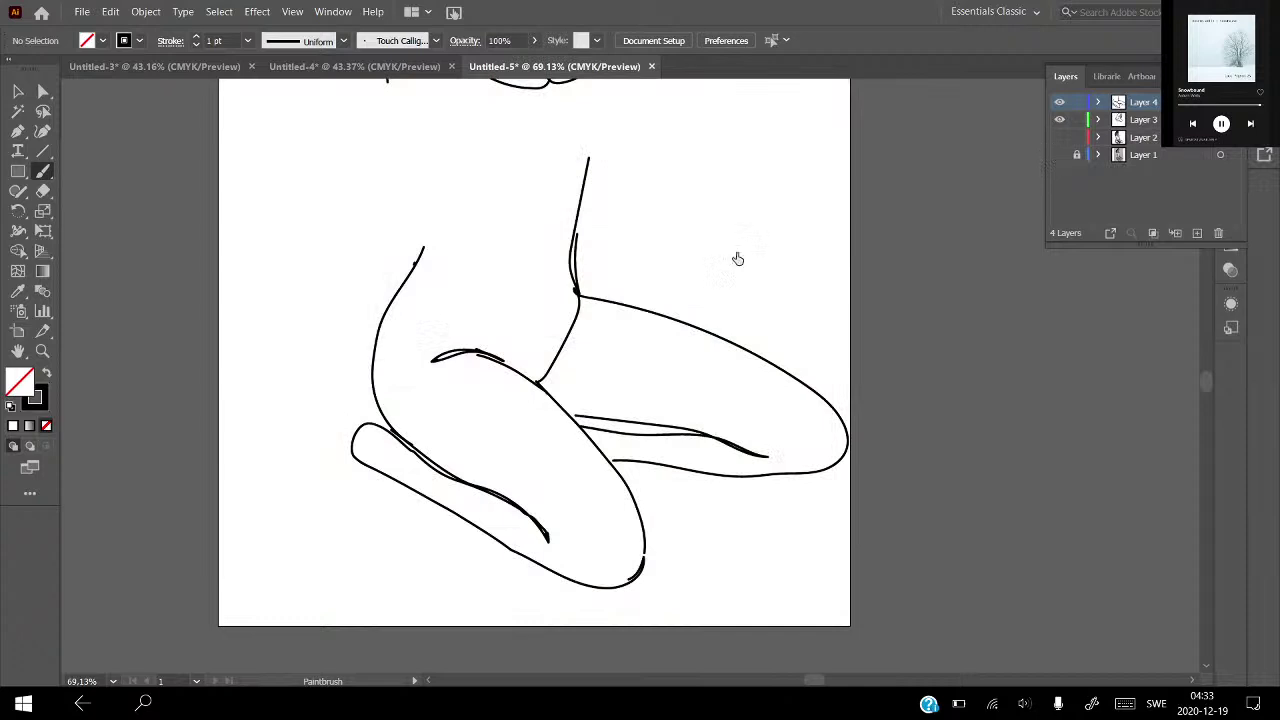
Recentre the full figure and erase most of the far calf stroke.
{"action": "scroll", "coordinate": [731, 303], "scroll_direction": "down", "scroll_amount": 3, "text": "alt"}
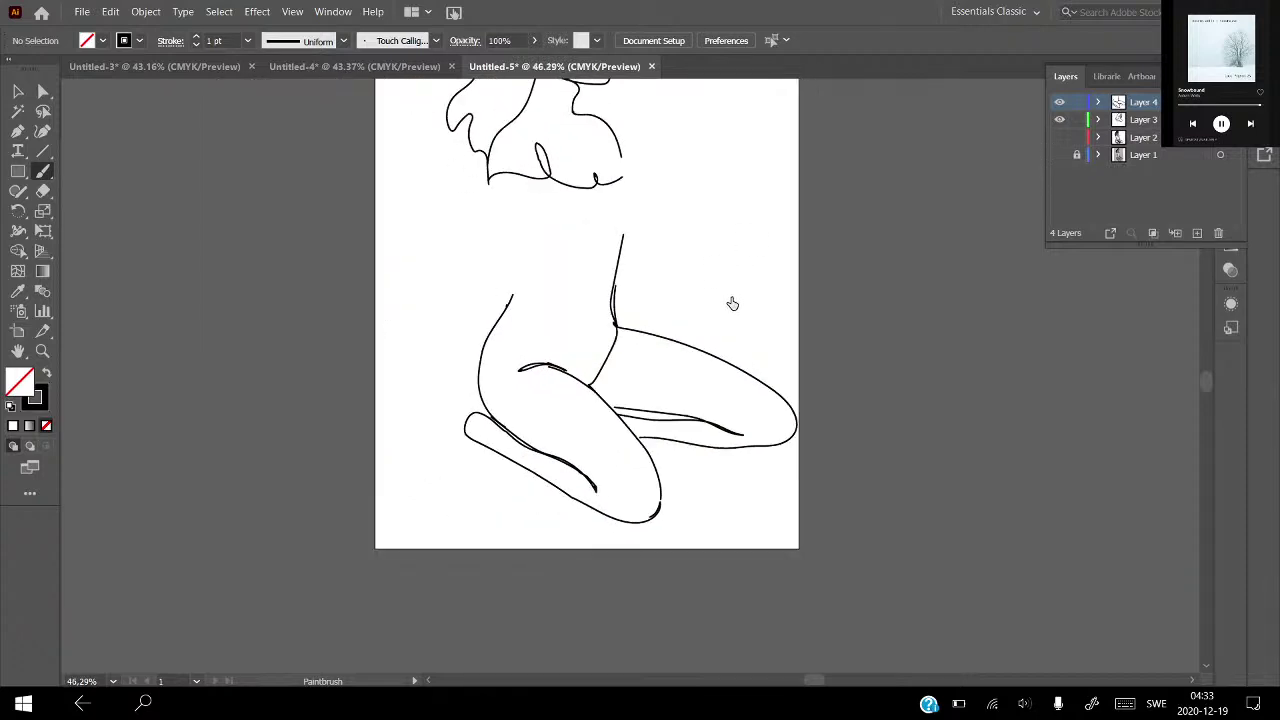
{"action": "scroll", "coordinate": [769, 272], "scroll_direction": "down", "scroll_amount": 1, "text": "alt"}
{"action": "scroll", "coordinate": [769, 286], "scroll_direction": "down", "scroll_amount": 1, "text": "alt"}
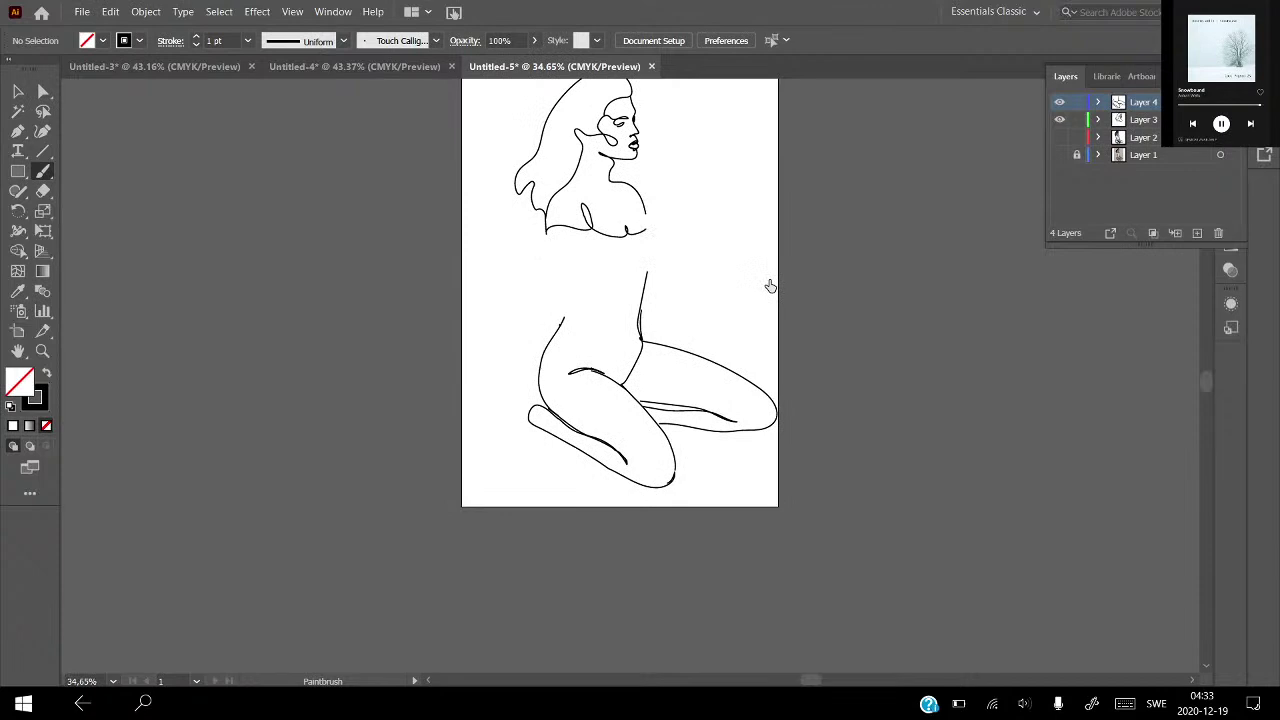
{"action": "left_click_drag", "start_coordinate": [770, 287], "coordinate": [778, 297]}
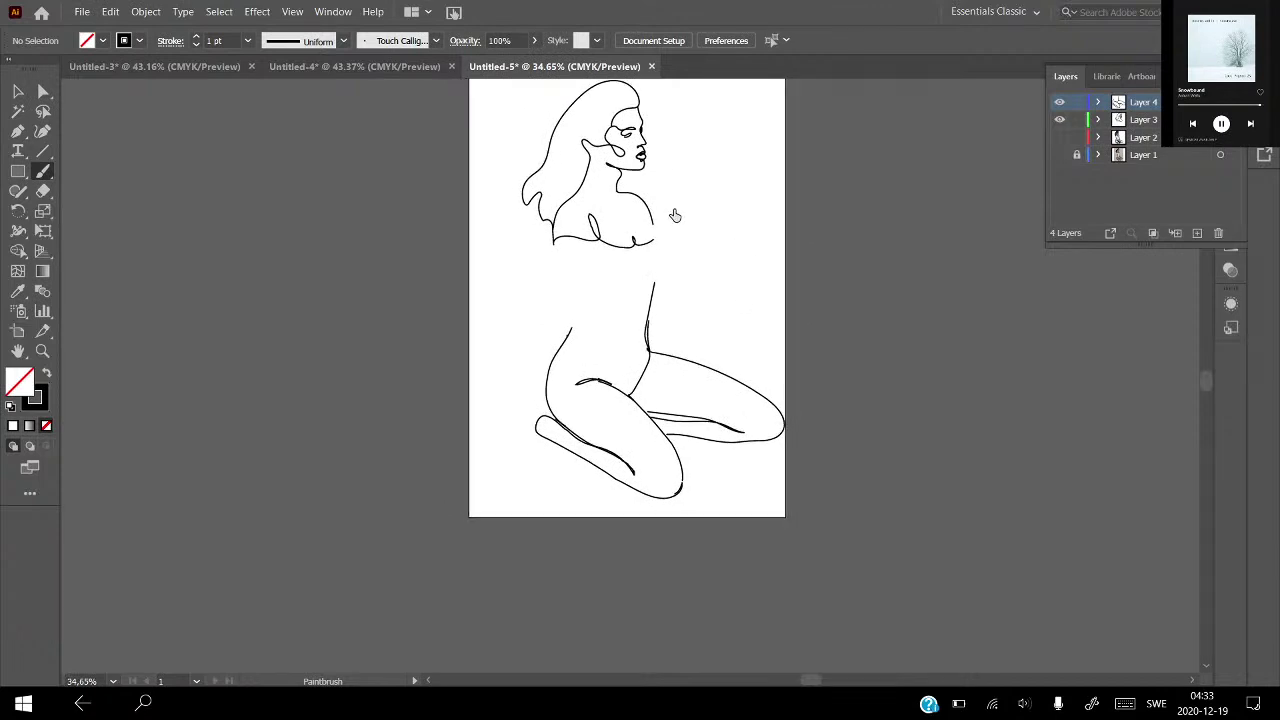
{"action": "left_click", "coordinate": [42, 191]}
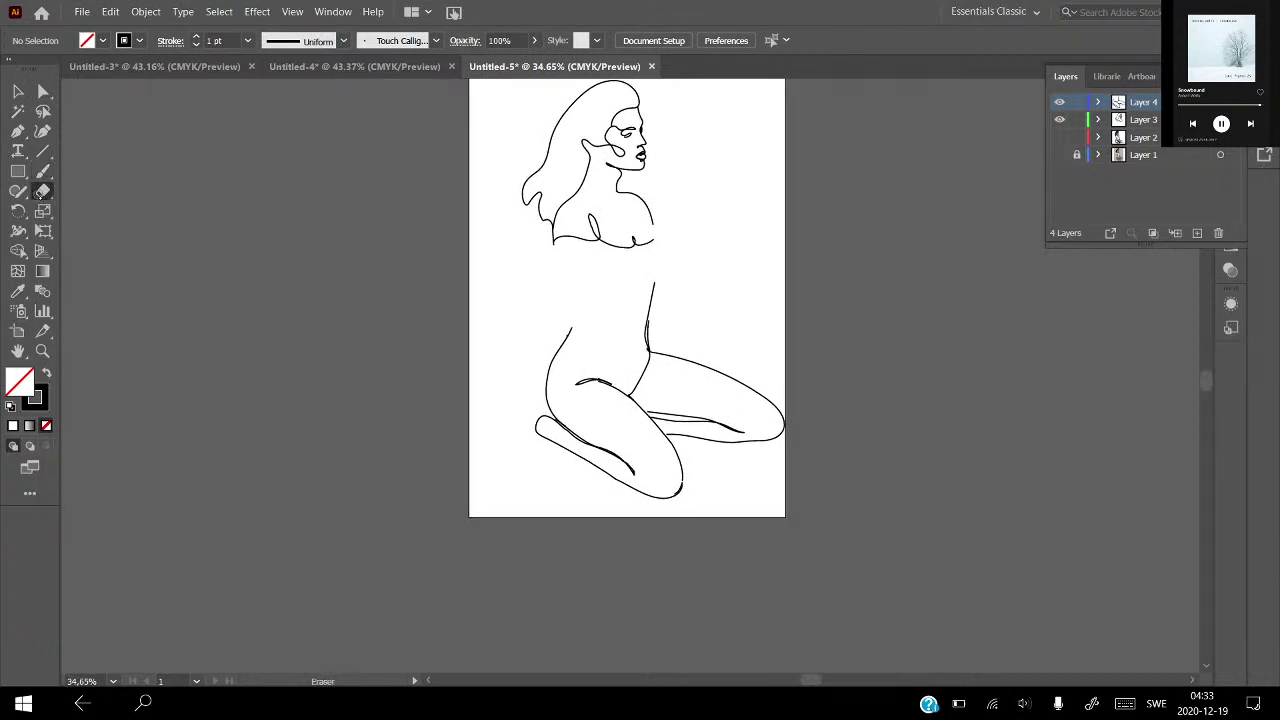
{"action": "scroll", "coordinate": [672, 471], "scroll_direction": "up", "scroll_amount": 5, "text": "alt"}
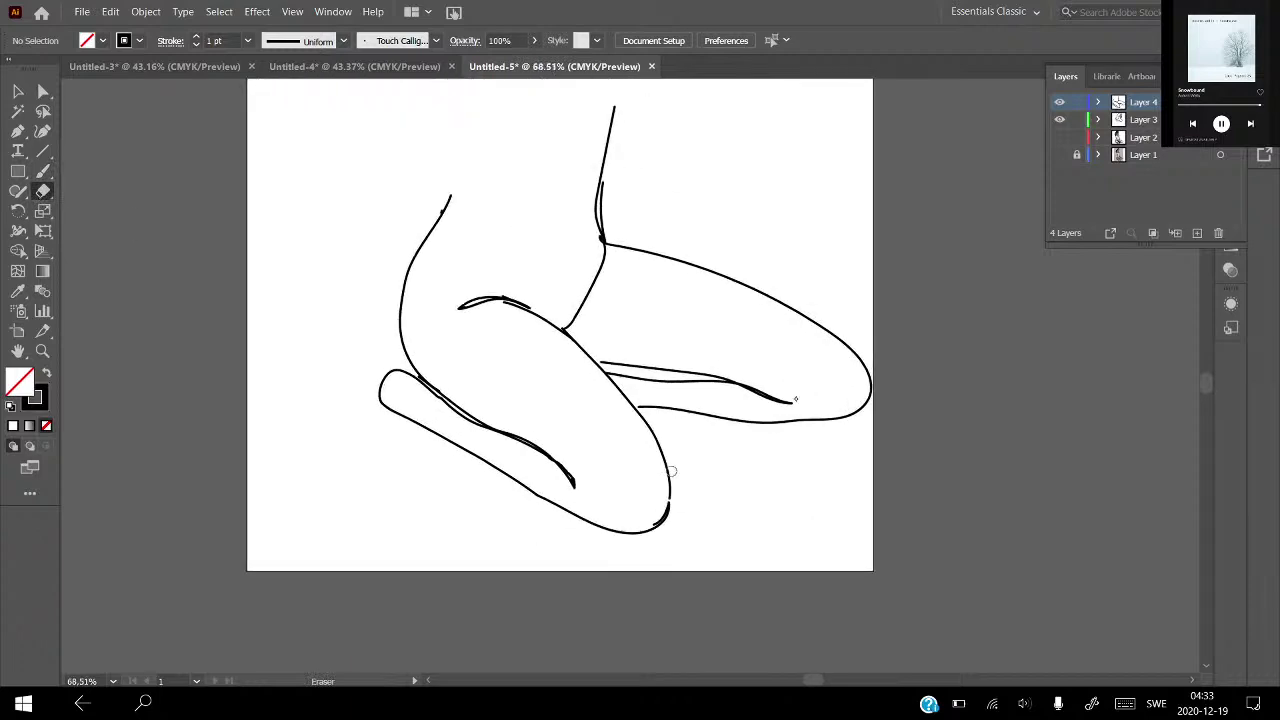
{"action": "left_click_drag", "start_coordinate": [795, 400], "coordinate": [643, 375]}
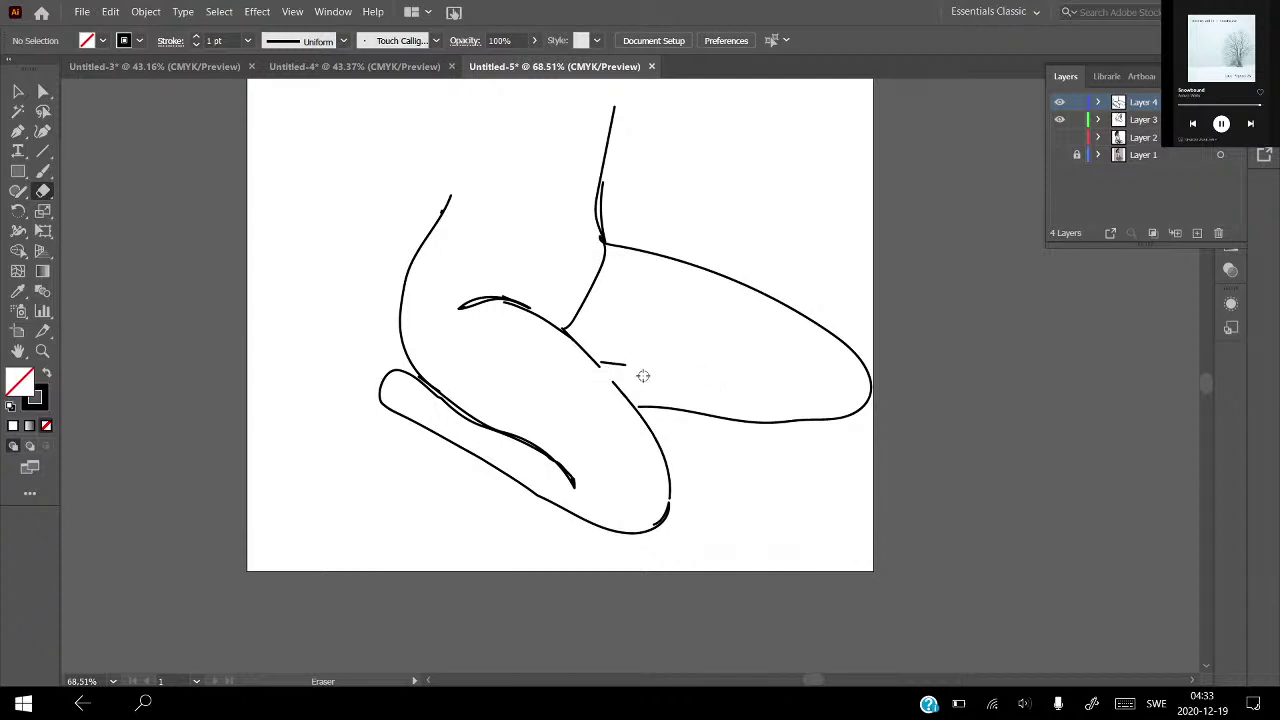
Bridge the gap in the thigh line and redraw the far calf line across the leg.
{"action": "left_click", "coordinate": [42, 172]}
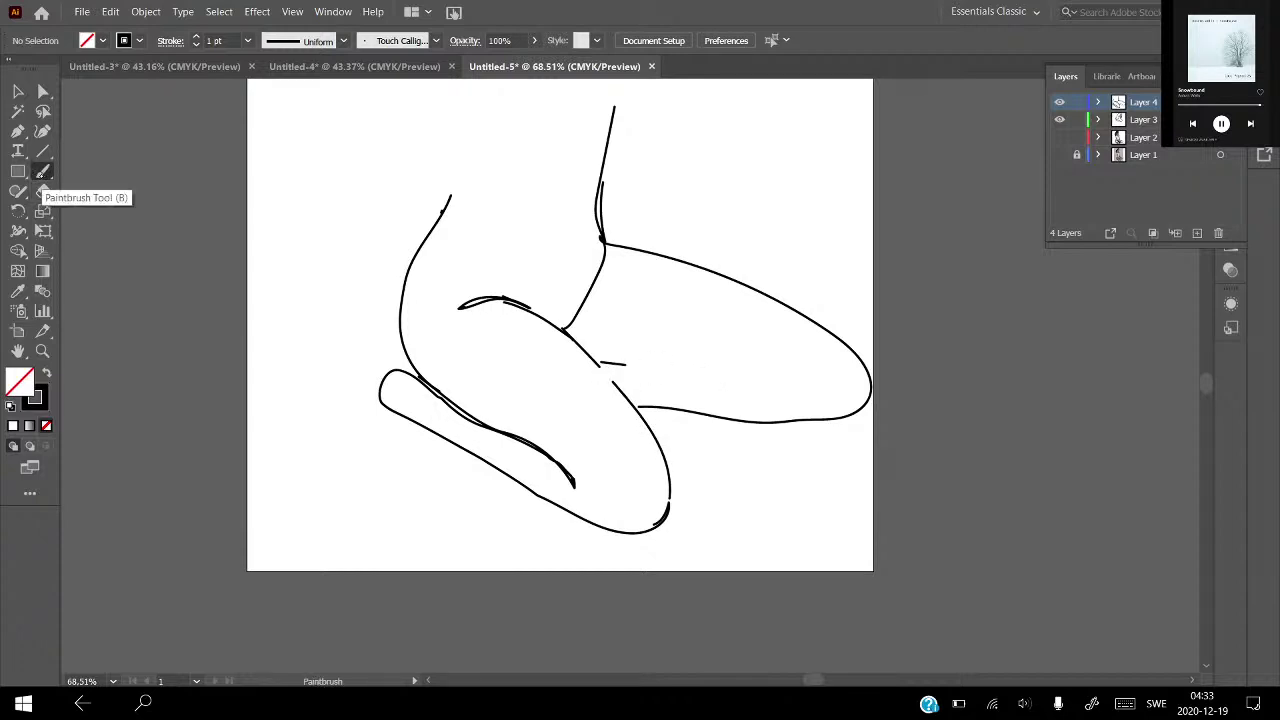
{"action": "left_click_drag", "start_coordinate": [598, 366], "coordinate": [614, 388]}
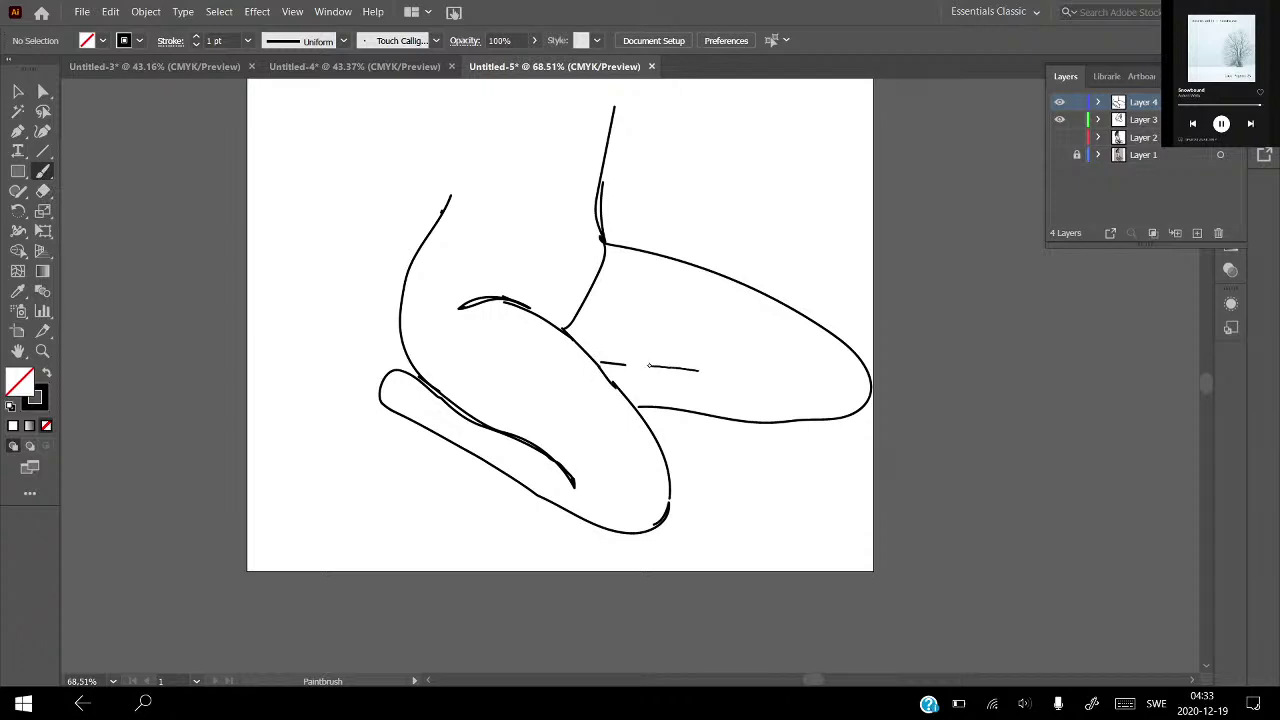
{"action": "left_click_drag", "start_coordinate": [644, 364], "coordinate": [716, 376]}
{"action": "mouse_move", "coordinate": [612, 364]}
{"action": "left_mouse_down"}
{"action": "mouse_move", "coordinate": [764, 384]}
{"action": "mouse_move", "coordinate": [638, 376]}
{"action": "mouse_move", "coordinate": [708, 376]}
{"action": "left_mouse_up"}
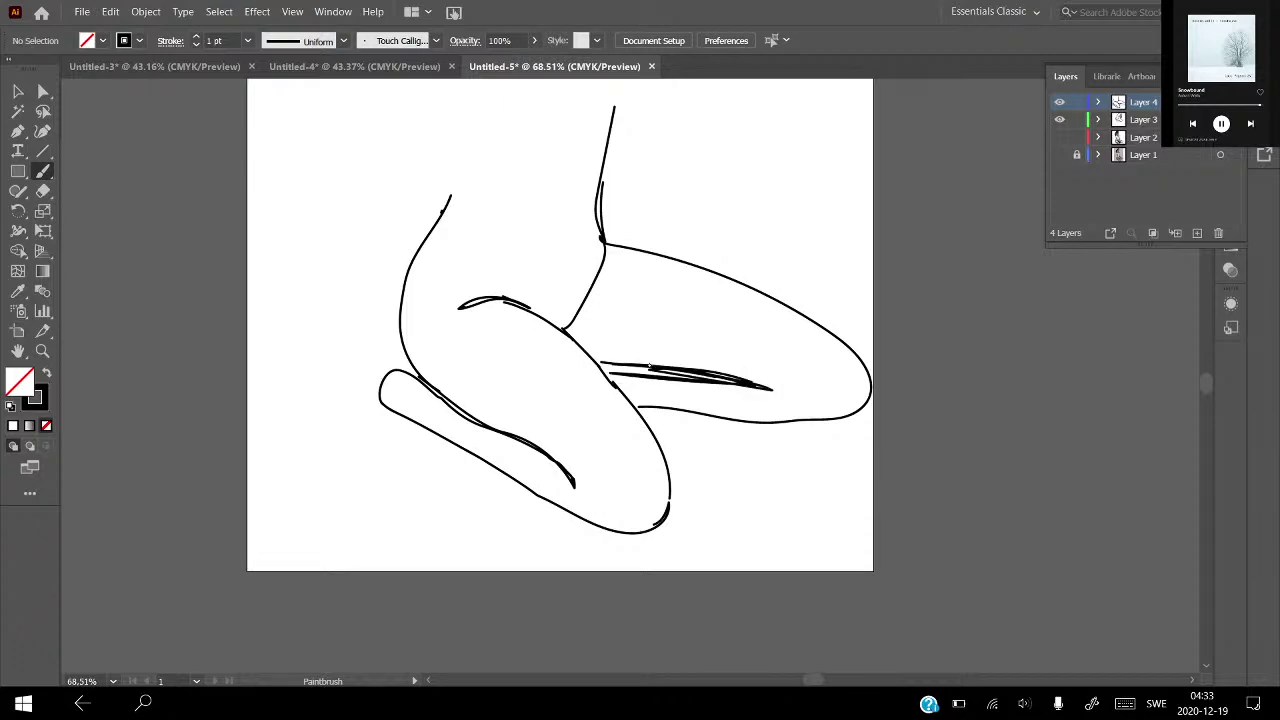
Trim the calf stroke's right tip, zoom out, and switch to the Untitled-4 photo document.
{"action": "left_click", "coordinate": [43, 191]}
{"action": "mouse_move", "coordinate": [775, 389]}
{"action": "left_mouse_down"}
{"action": "mouse_move", "coordinate": [763, 388]}
{"action": "mouse_move", "coordinate": [773, 381]}
{"action": "left_mouse_up"}
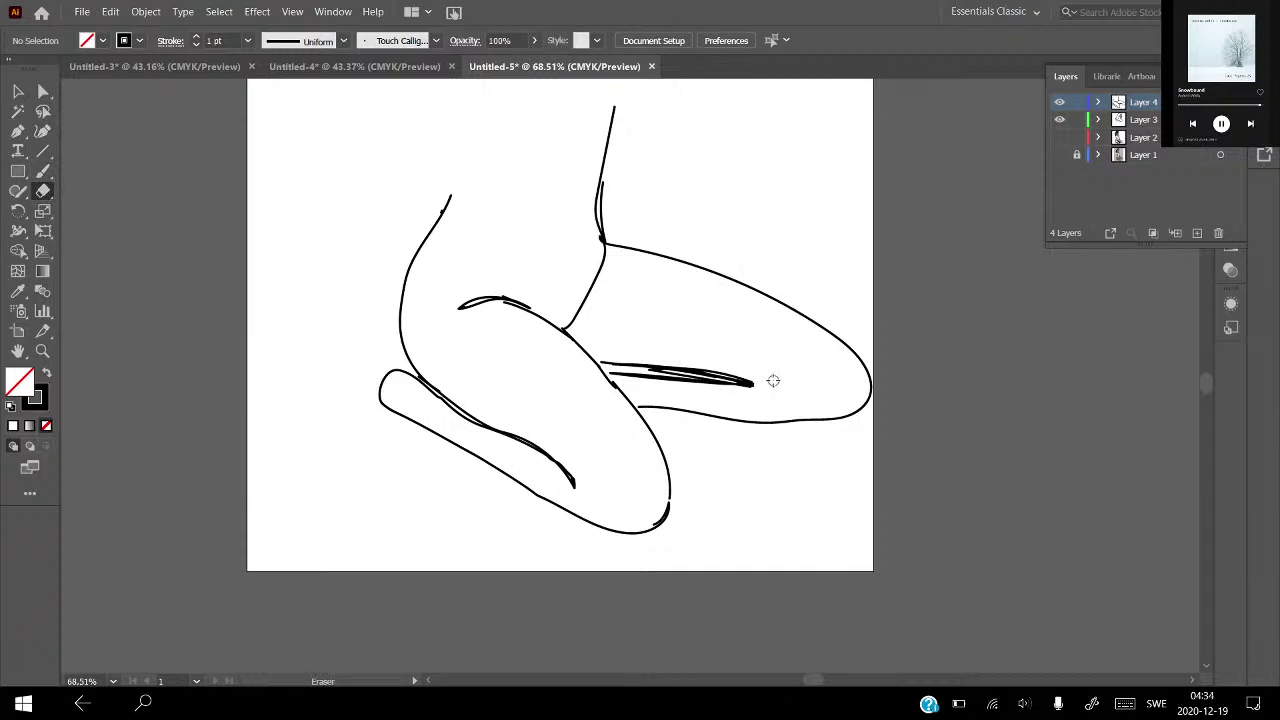
{"action": "scroll", "coordinate": [640, 405], "scroll_direction": "down", "scroll_amount": 3}
{"action": "scroll", "coordinate": [640, 405], "scroll_direction": "down", "scroll_amount": 3}
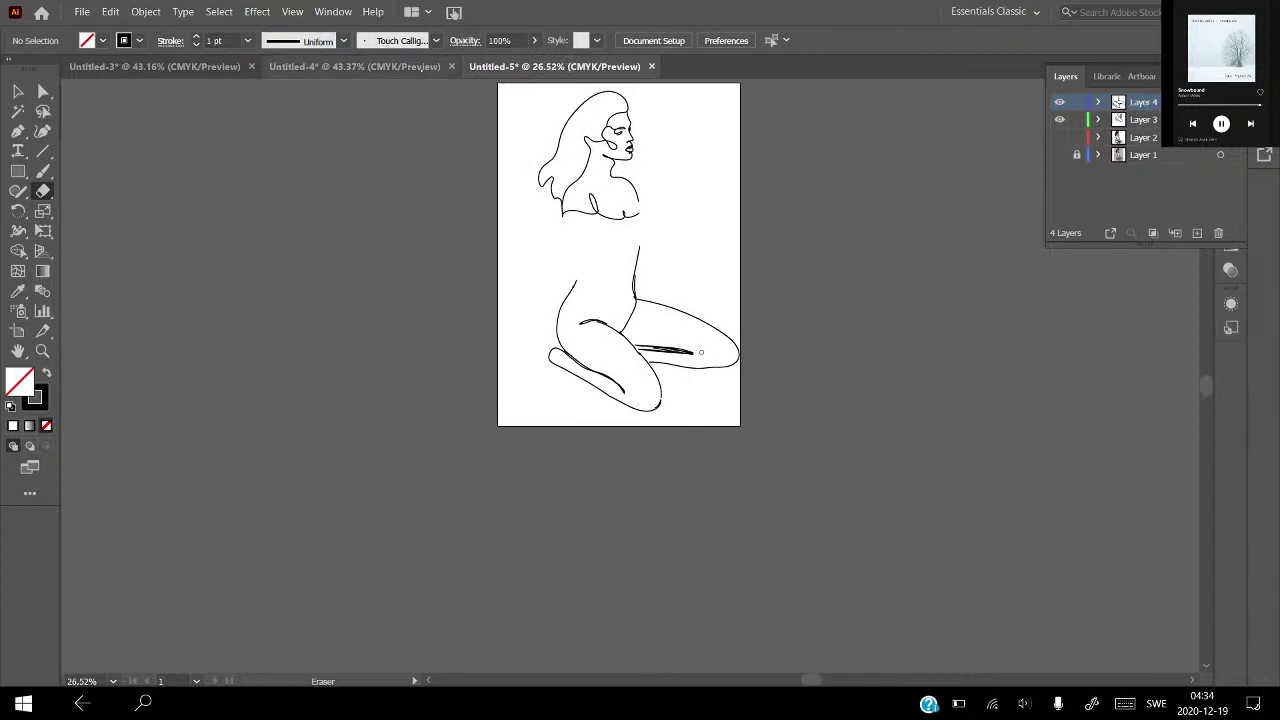
{"action": "left_click", "coordinate": [355, 66]}
Add a new layer above the standing-woman photo.
{"action": "scroll", "coordinate": [630, 375], "scroll_direction": "down", "scroll_amount": 2}
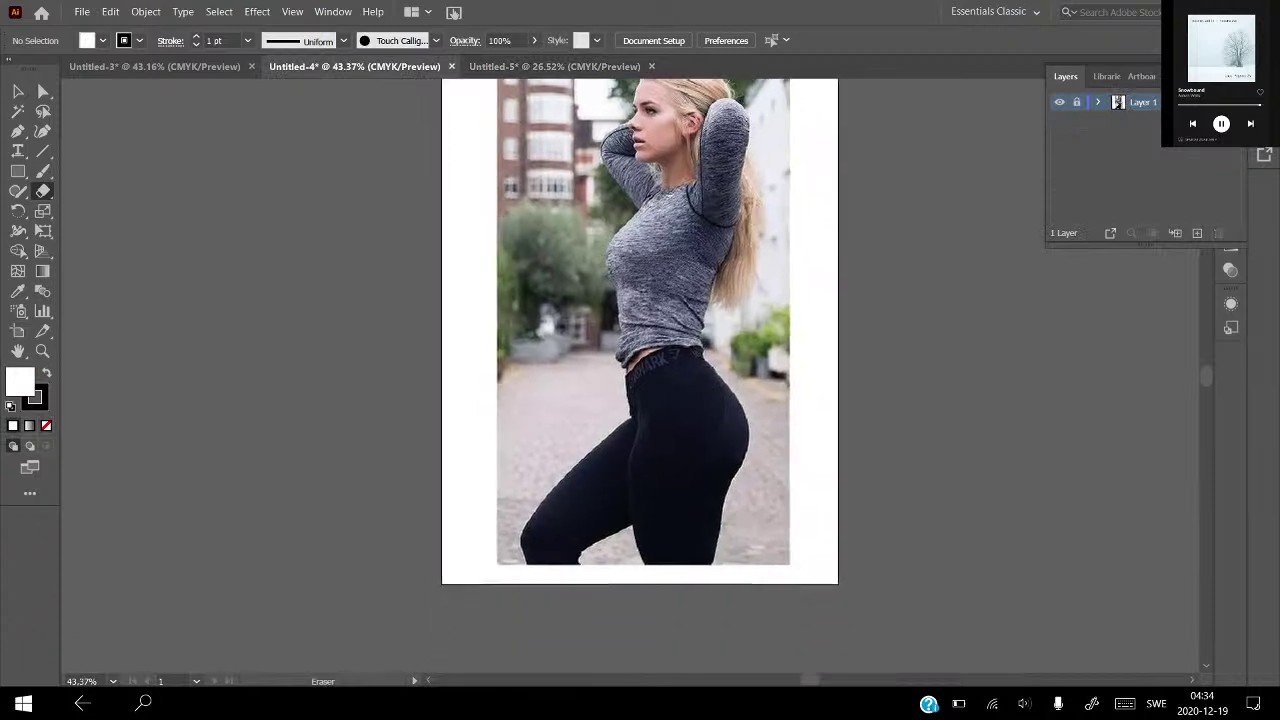
{"action": "scroll", "coordinate": [630, 375], "scroll_direction": "down", "scroll_amount": 1}
{"action": "scroll", "coordinate": [630, 375], "scroll_direction": "up", "scroll_amount": 2}
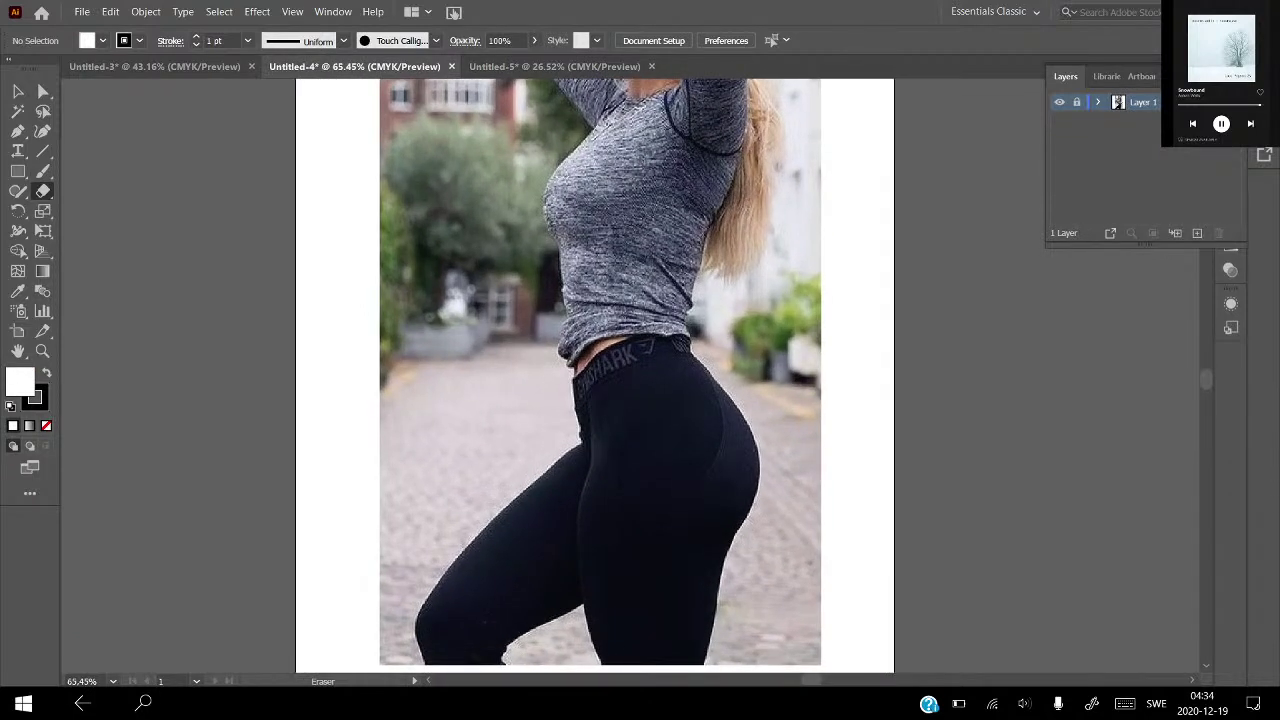
{"action": "left_click", "coordinate": [1197, 232]}
{"action": "scroll", "coordinate": [740, 250], "scroll_direction": "up", "scroll_amount": 3}
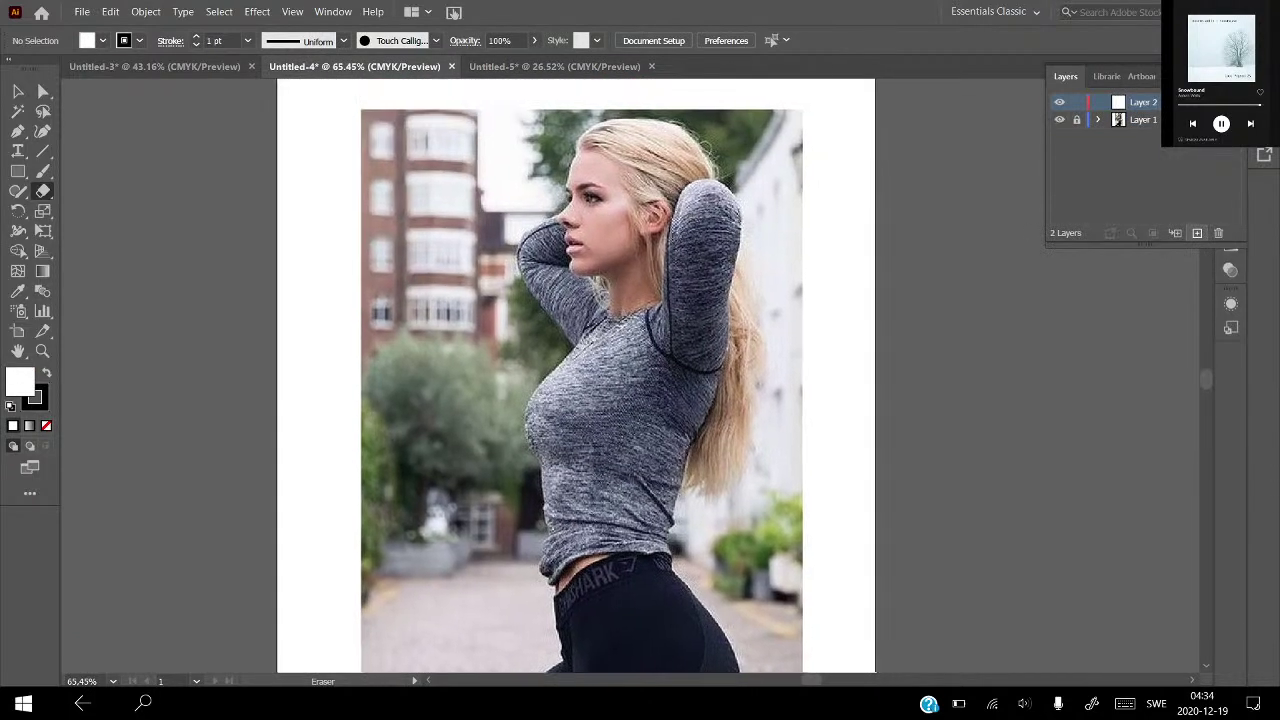
Paint test strokes on the hair and face with the Paintbrush at 0.25 pt stroke weight.
{"action": "key", "text": "b"}
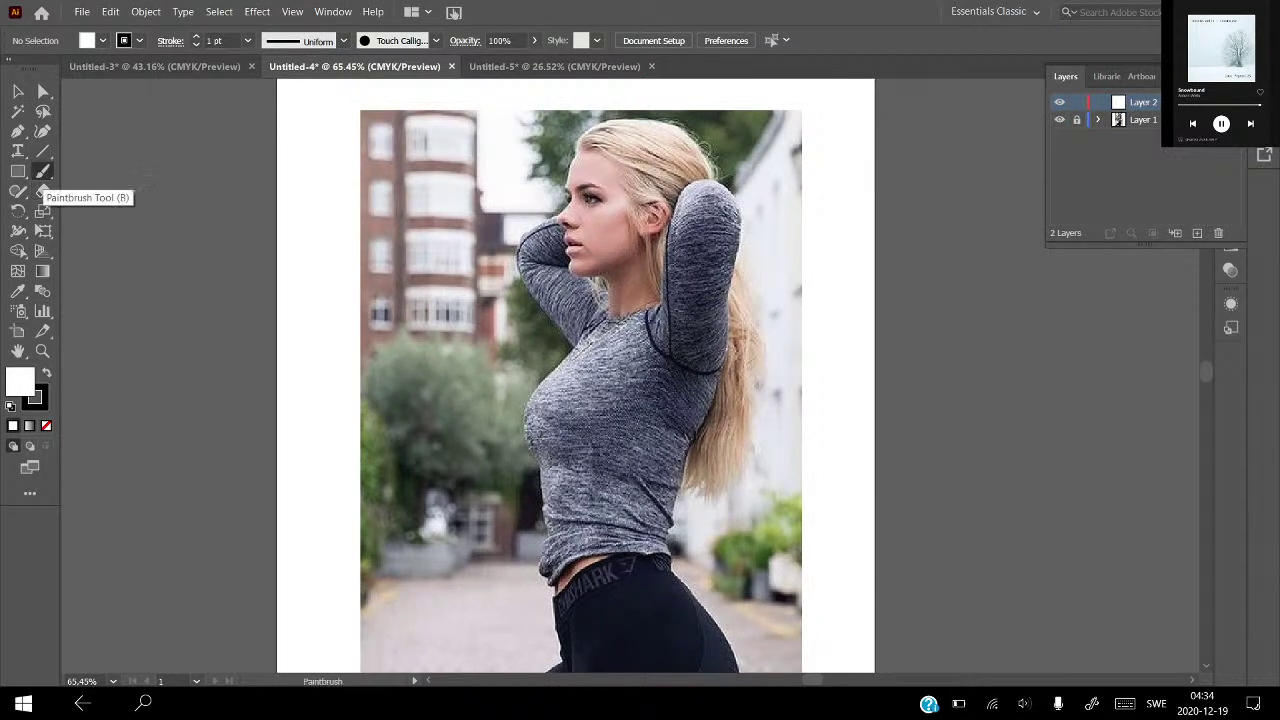
{"action": "left_click_drag", "start_coordinate": [580, 150], "coordinate": [565, 189]}
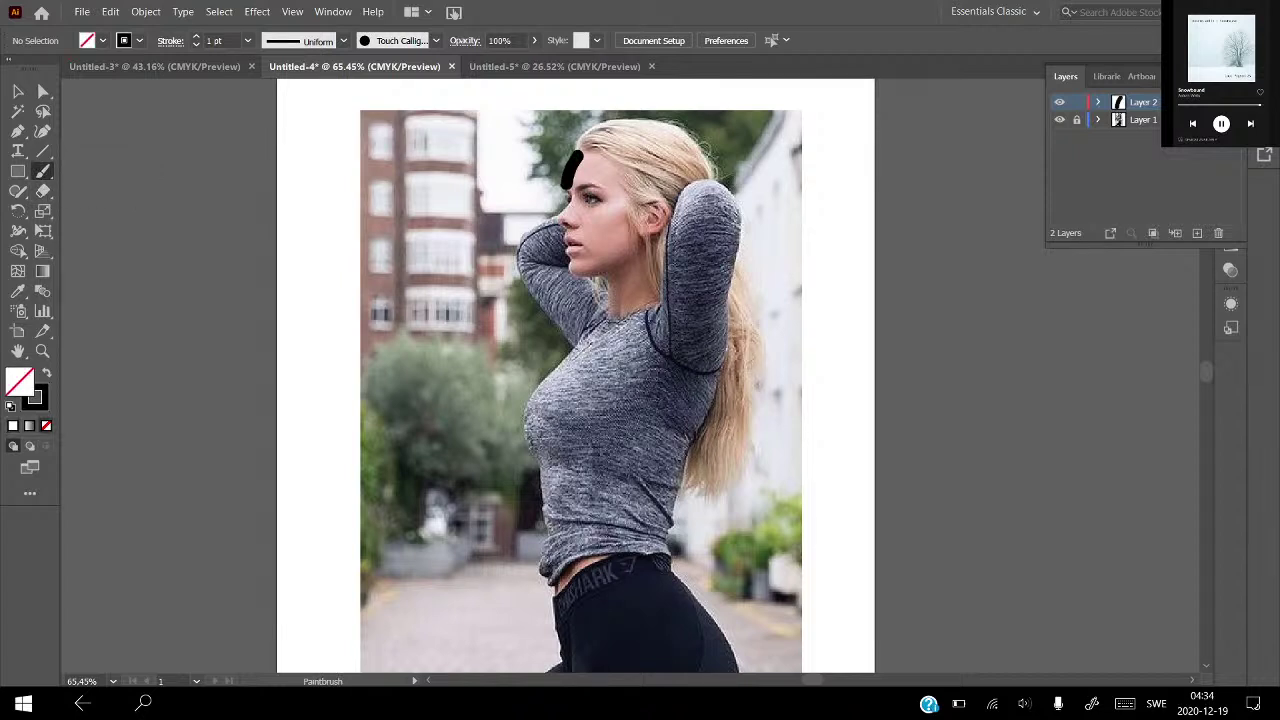
{"action": "left_click", "coordinate": [196, 45]}
{"action": "left_click", "coordinate": [196, 45]}
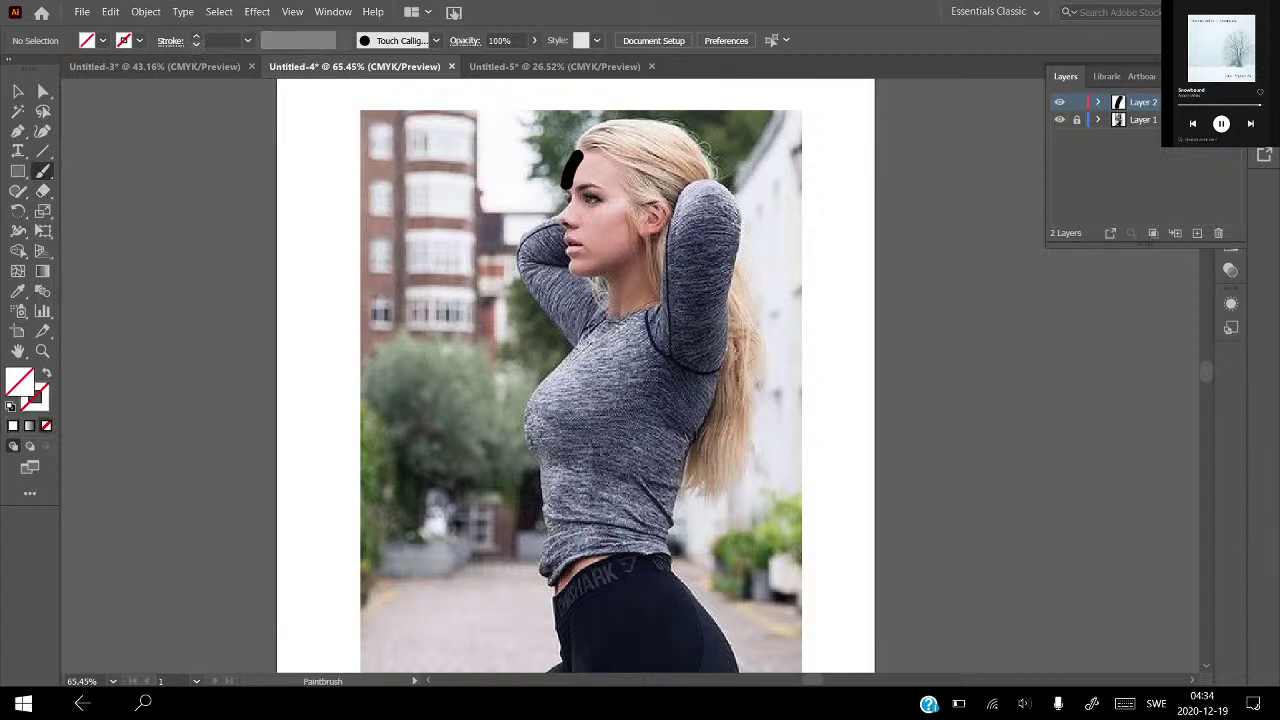
{"action": "mouse_move", "coordinate": [436, 200]}
{"action": "left_mouse_down"}
{"action": "mouse_move", "coordinate": [500, 278]}
{"action": "mouse_move", "coordinate": [521, 348]}
{"action": "left_mouse_up"}
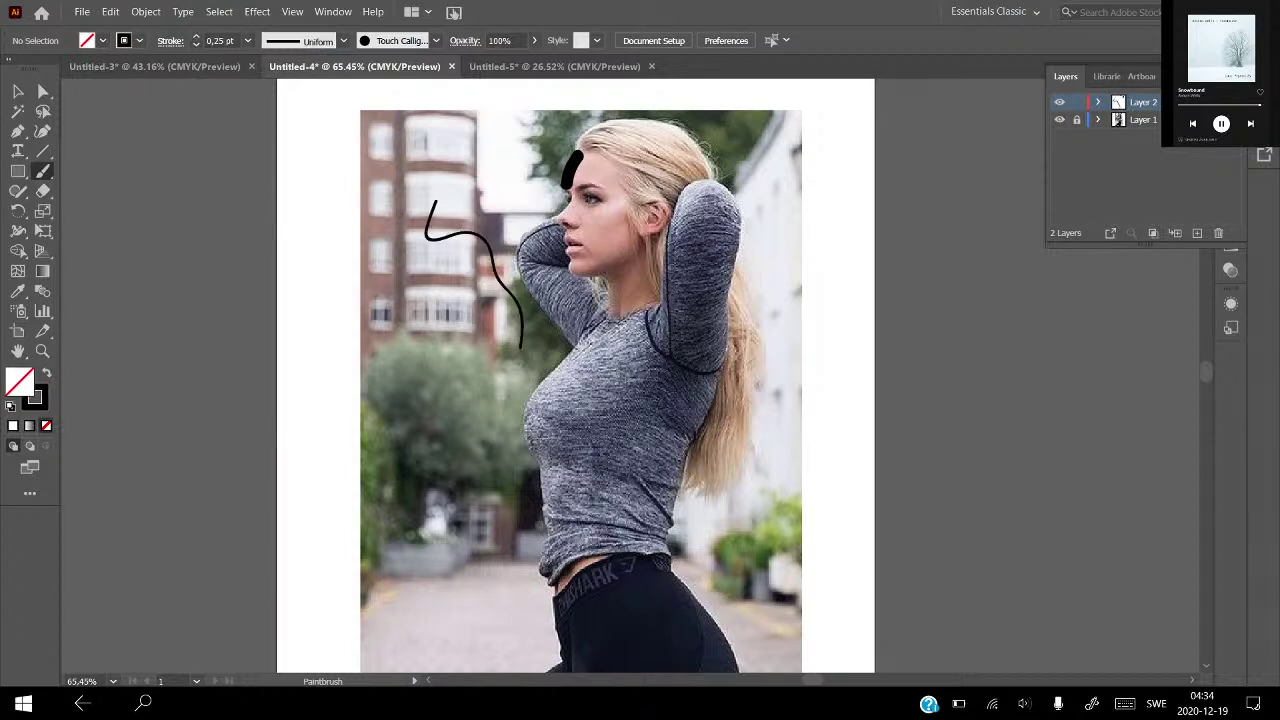
Replace the test-stroke layer with a fresh empty Layer 2, deleting a trial arm stroke.
{"action": "left_click_drag", "start_coordinate": [1143, 102], "coordinate": [1216, 233]}
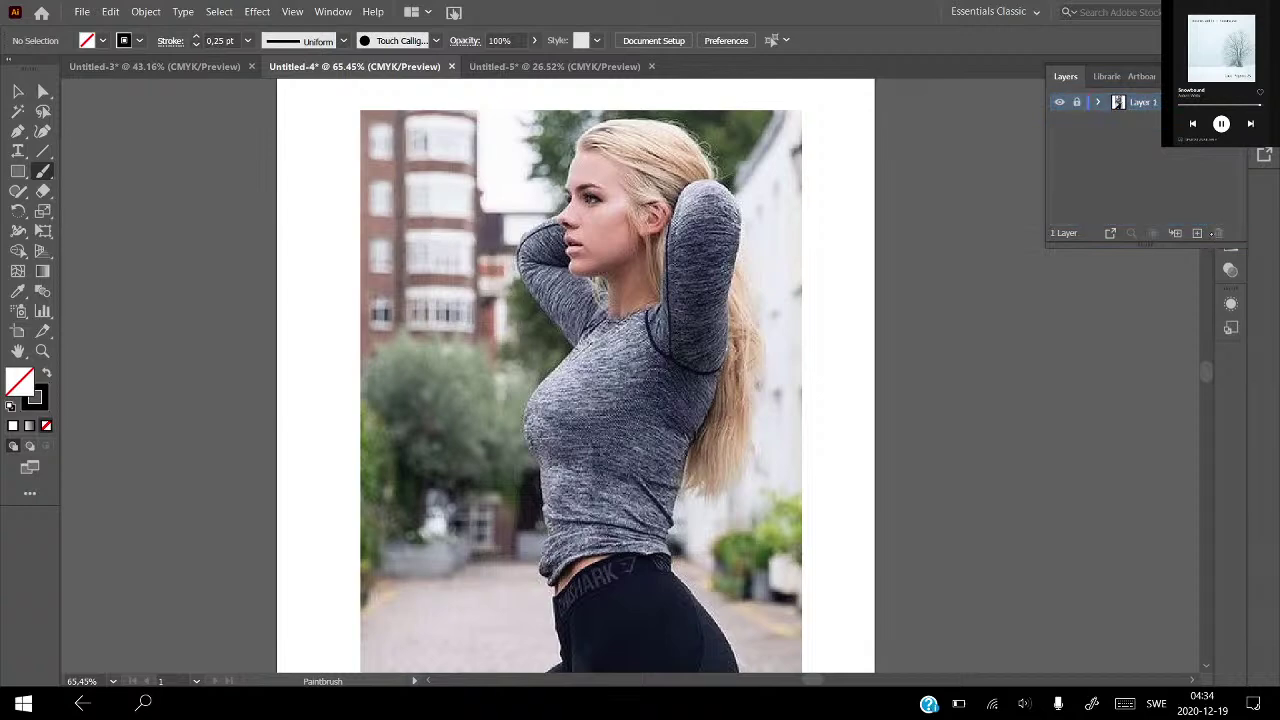
{"action": "left_click", "coordinate": [1197, 233]}
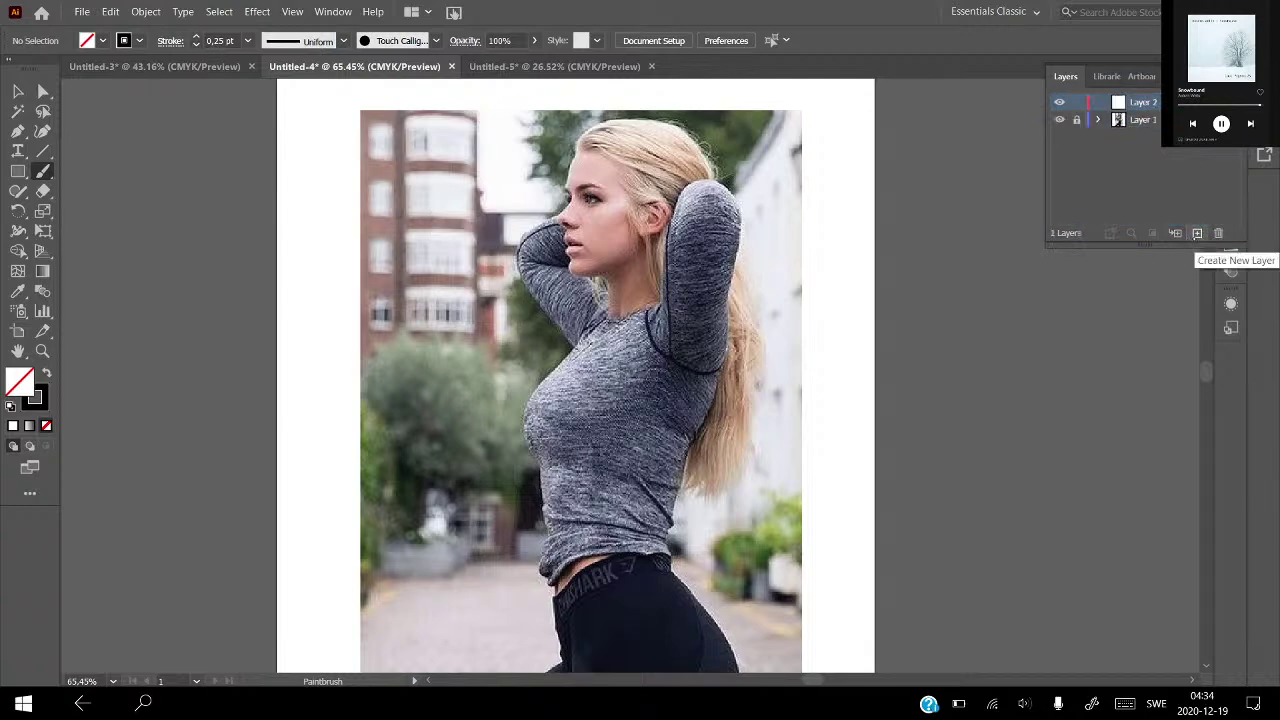
{"action": "scroll", "coordinate": [547, 211], "scroll_direction": "up", "scroll_amount": 3, "text": "alt"}
{"action": "right_click", "coordinate": [629, 149]}
{"action": "left_click_drag", "start_coordinate": [852, 190], "coordinate": [828, 362]}
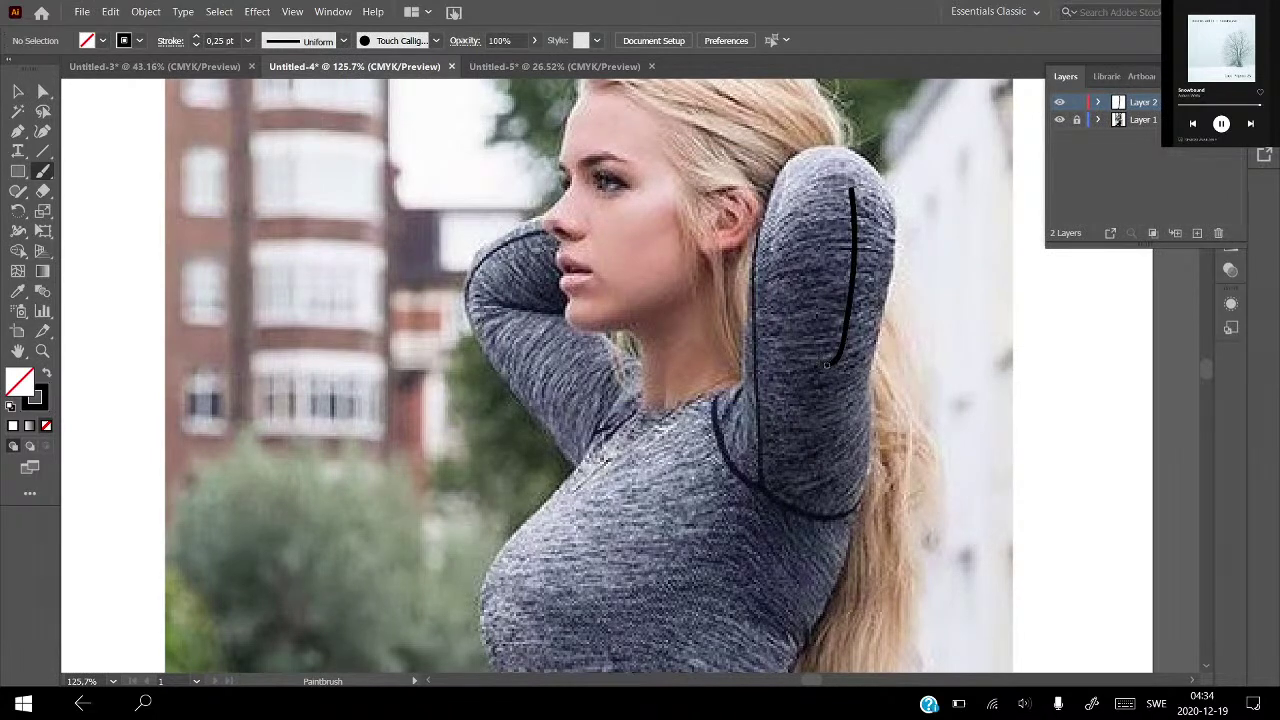
{"action": "left_click", "coordinate": [1097, 102]}
{"action": "left_click_drag", "start_coordinate": [1150, 119], "coordinate": [1218, 232]}
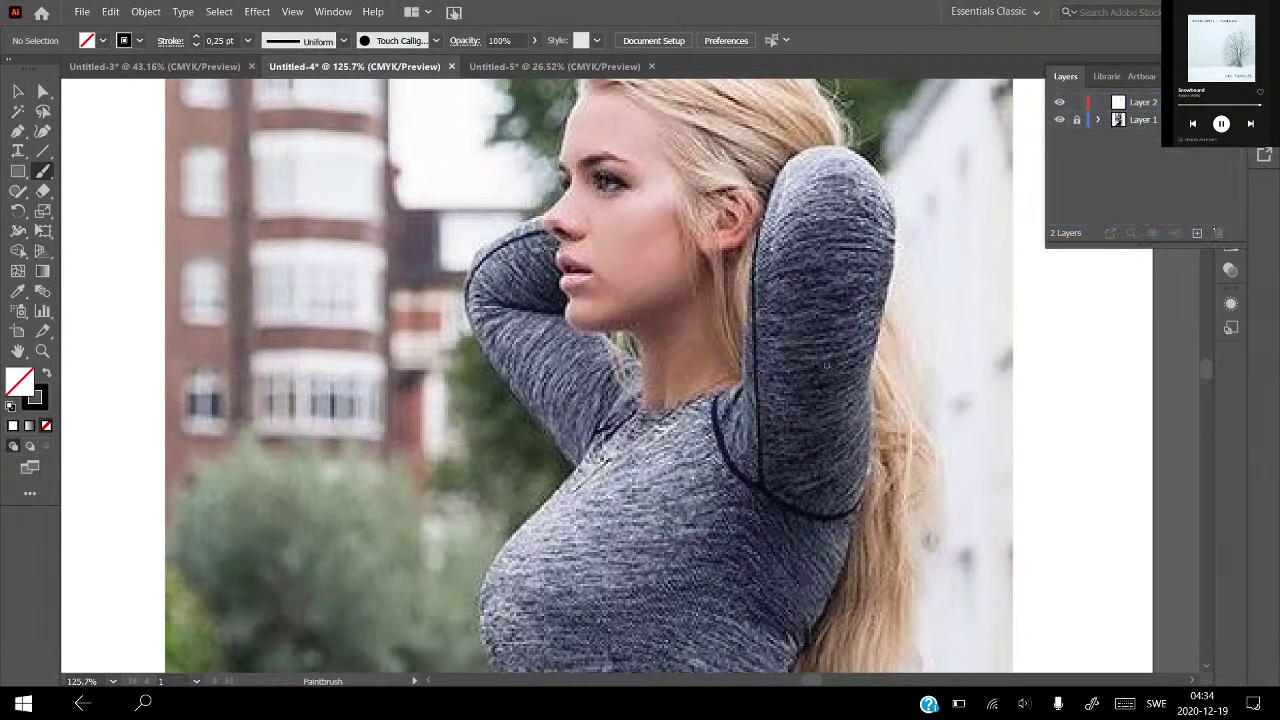
Shift the view to the top of the head and trace the hair's top outline.
{"action": "left_click_drag", "start_coordinate": [826, 366], "coordinate": [750, 463]}
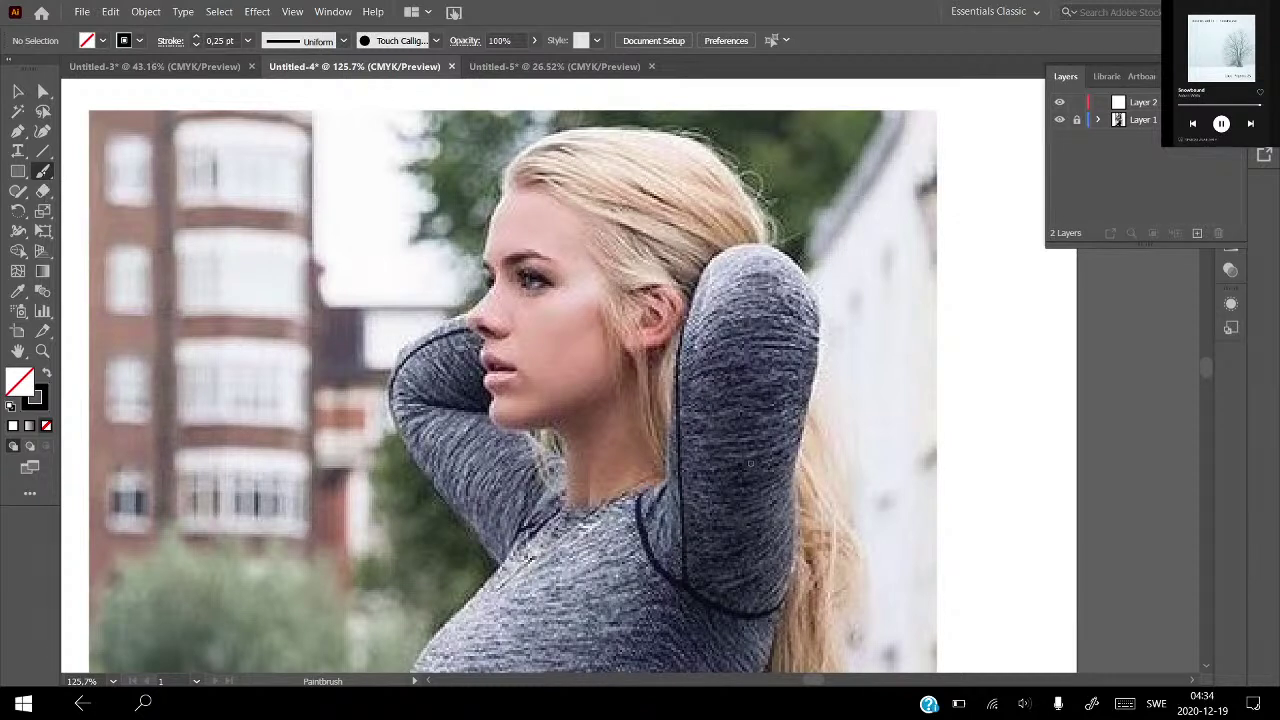
{"action": "mouse_move", "coordinate": [762, 238]}
{"action": "left_mouse_down"}
{"action": "mouse_move", "coordinate": [730, 172]}
{"action": "mouse_move", "coordinate": [668, 141]}
{"action": "mouse_move", "coordinate": [575, 132]}
{"action": "mouse_move", "coordinate": [508, 166]}
{"action": "mouse_move", "coordinate": [486, 254]}
{"action": "mouse_move", "coordinate": [496, 290]}
{"action": "mouse_move", "coordinate": [466, 330]}
{"action": "mouse_move", "coordinate": [504, 338]}
{"action": "mouse_move", "coordinate": [483, 362]}
{"action": "mouse_move", "coordinate": [516, 374]}
{"action": "mouse_move", "coordinate": [488, 374]}
{"action": "mouse_move", "coordinate": [500, 386]}
{"action": "mouse_move", "coordinate": [512, 376]}
{"action": "mouse_move", "coordinate": [490, 398]}
{"action": "mouse_move", "coordinate": [492, 422]}
{"action": "mouse_move", "coordinate": [566, 432]}
{"action": "mouse_move", "coordinate": [610, 392]}
{"action": "mouse_move", "coordinate": [550, 420]}
{"action": "mouse_move", "coordinate": [568, 510]}
{"action": "left_mouse_up"}
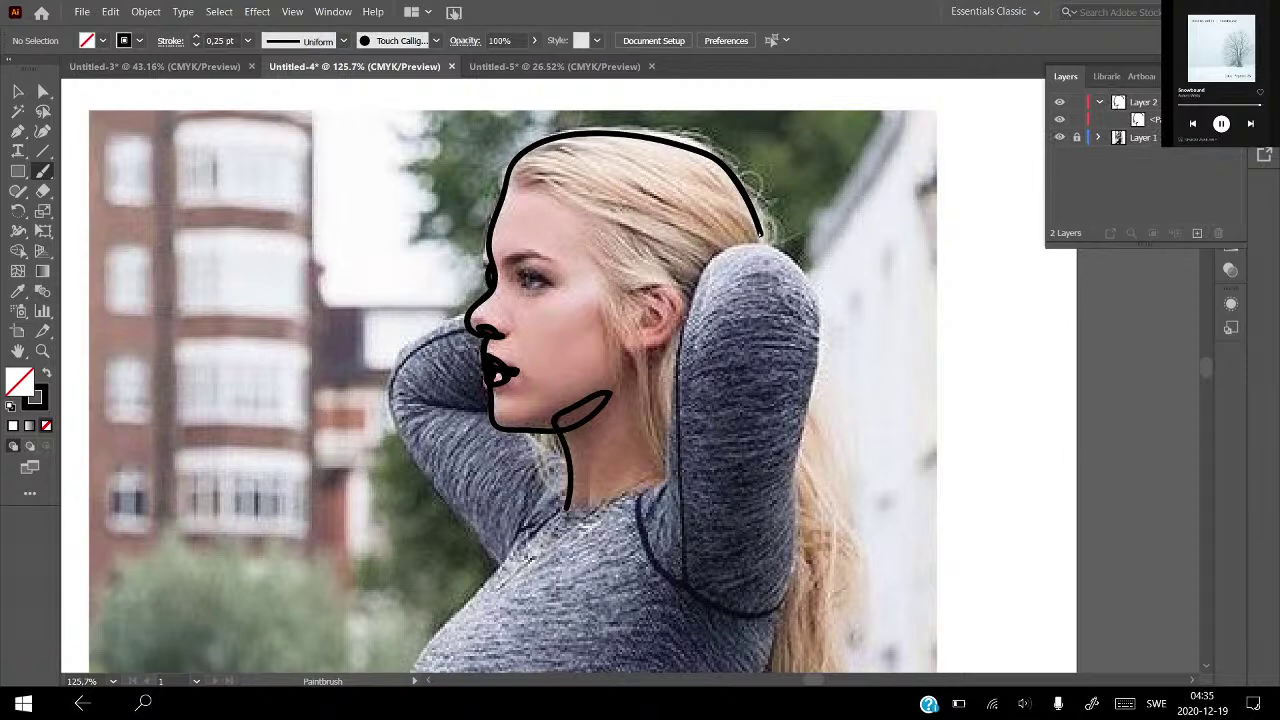
{"action": "key", "text": "super+a"}
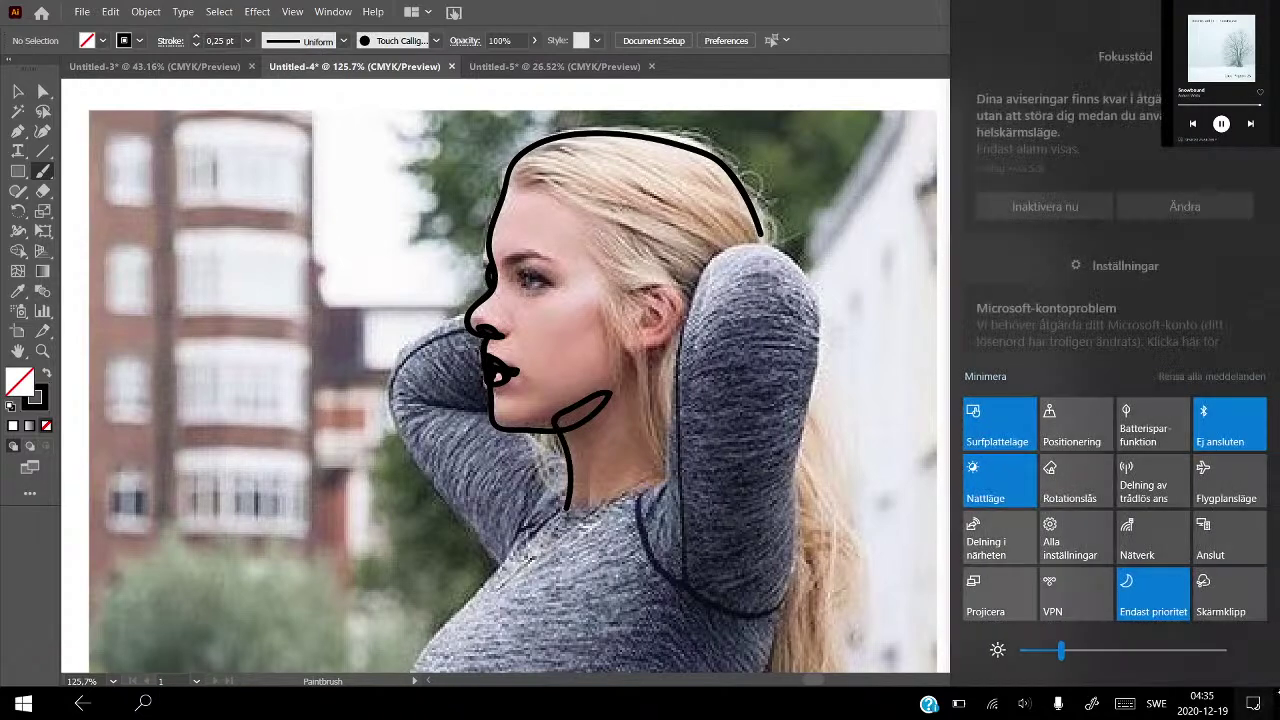
{"action": "key", "text": "super+a"}
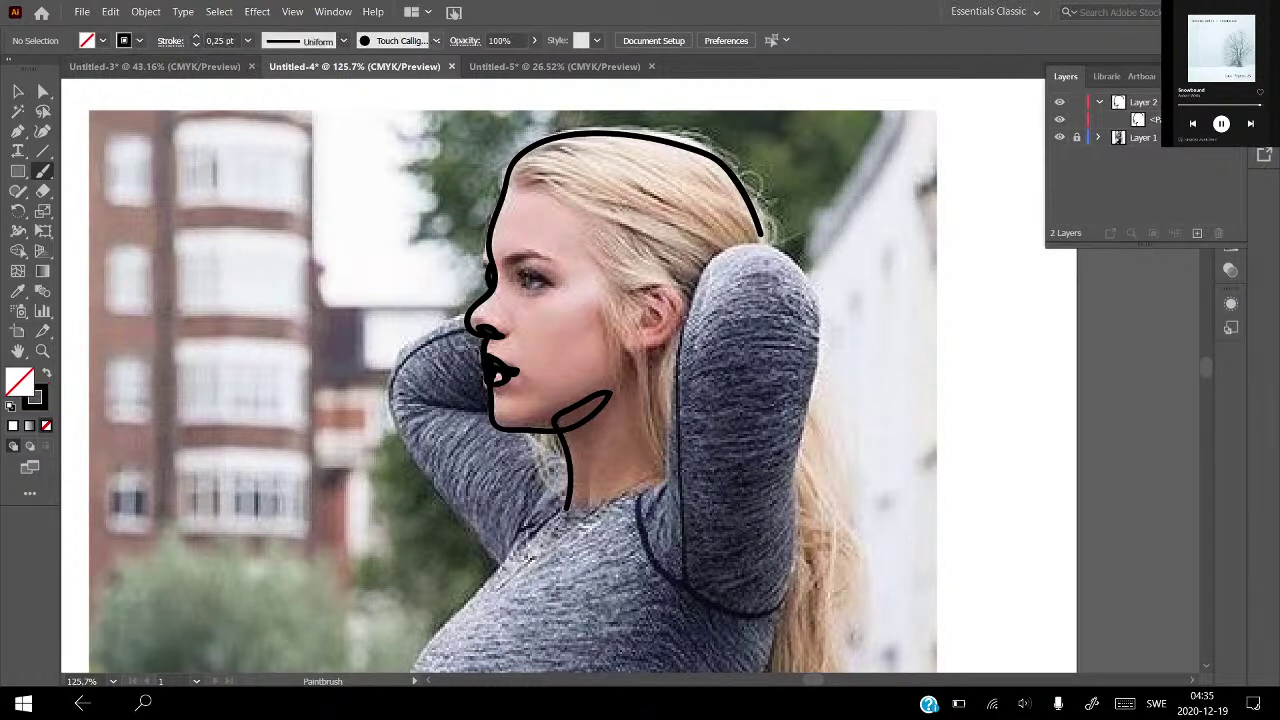
Set the brush definition to 3 pt. Oval and delete the layer holding the face outline.
{"action": "left_click", "coordinate": [436, 40]}
{"action": "left_click", "coordinate": [287, 78]}
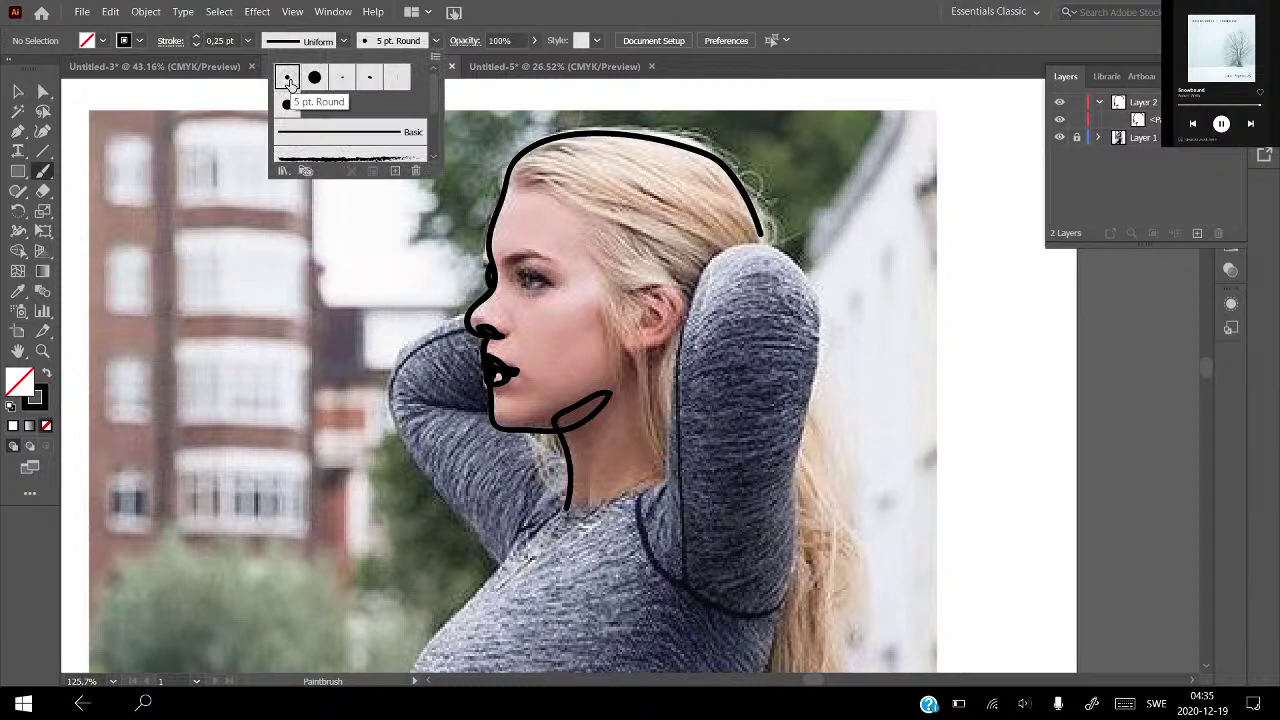
{"action": "left_click", "coordinate": [341, 77]}
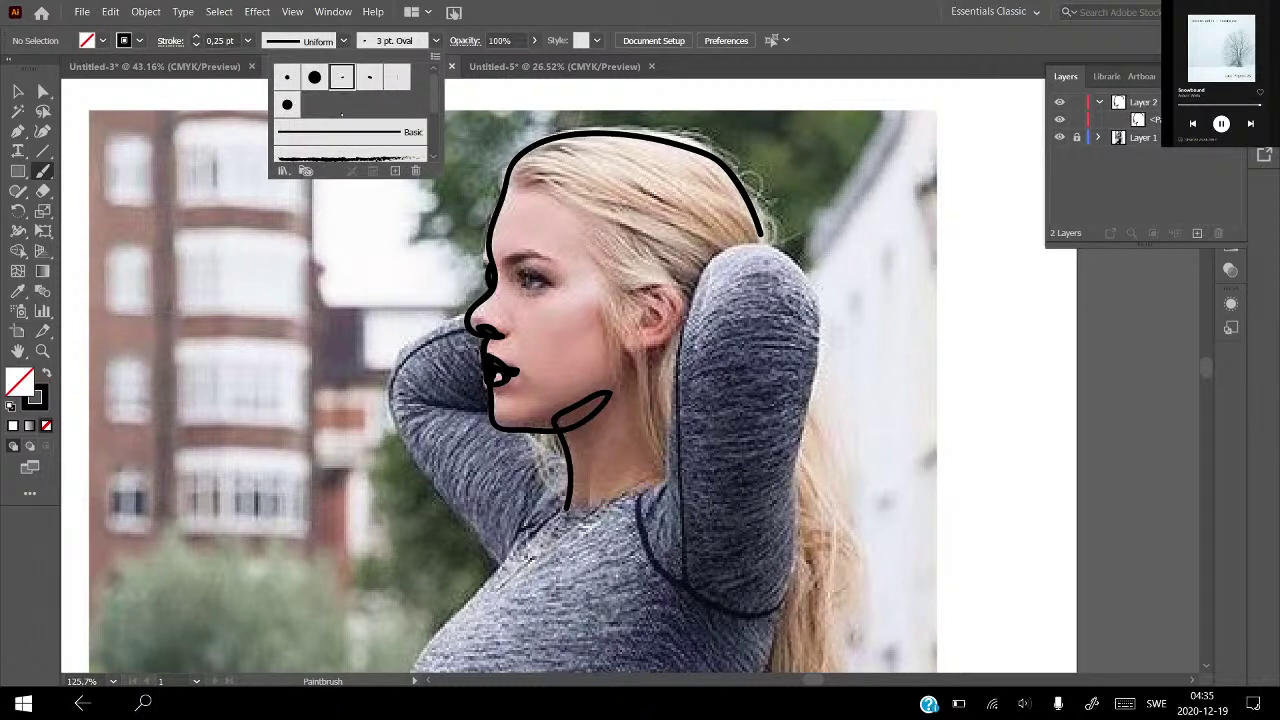
{"action": "left_click", "coordinate": [590, 254]}
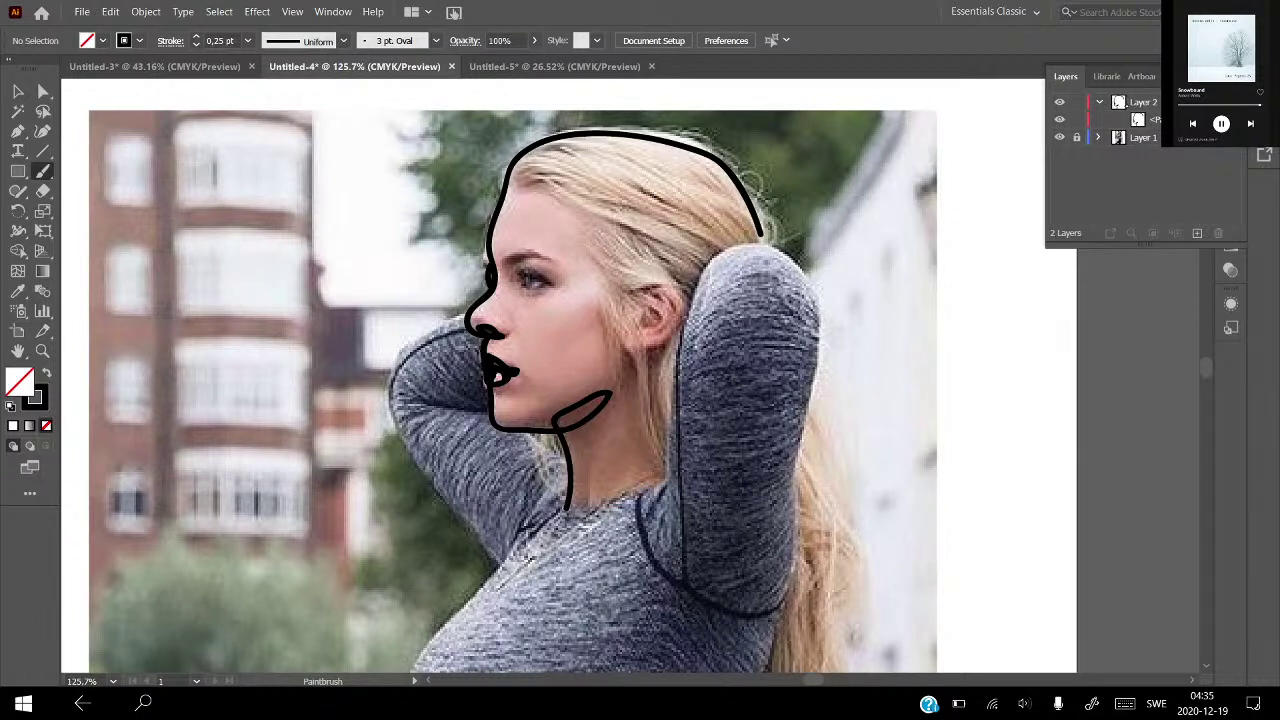
{"action": "left_click_drag", "start_coordinate": [1130, 104], "coordinate": [1218, 233]}
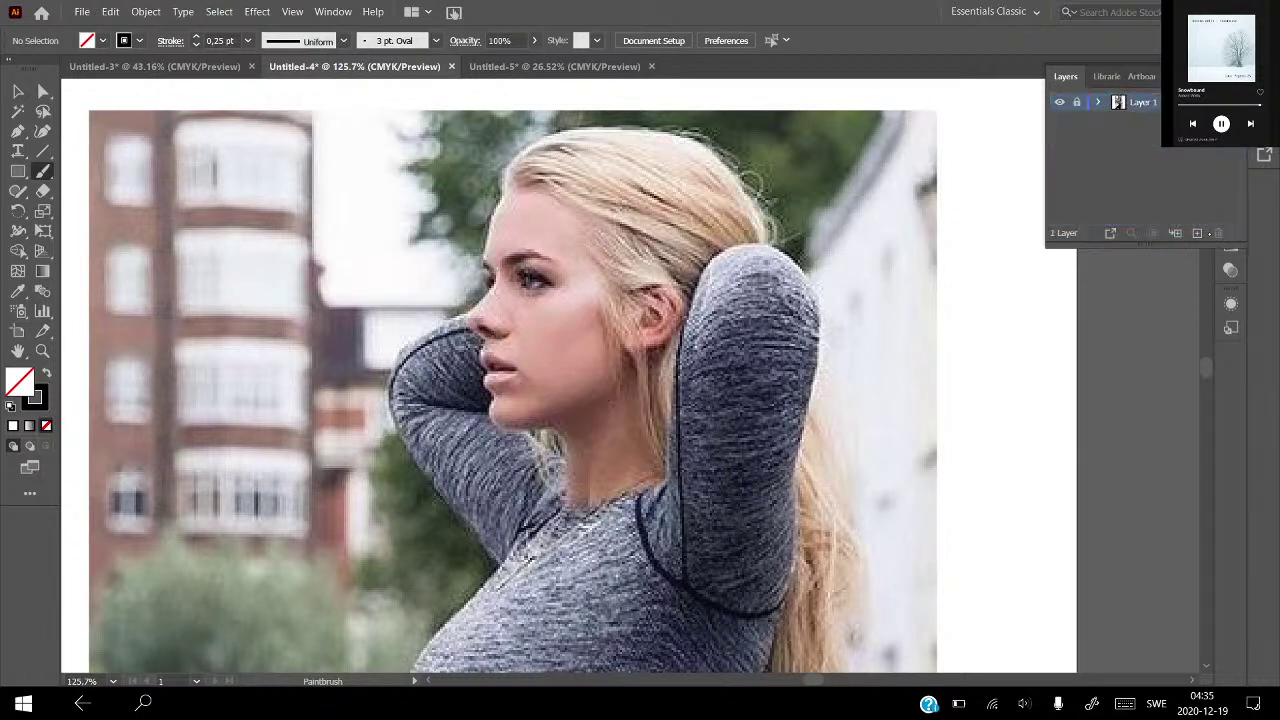
Add a fresh layer, then draw and delete a test stroke across the face.
{"action": "left_click", "coordinate": [1197, 233]}
{"action": "mouse_move", "coordinate": [522, 283]}
{"action": "left_mouse_down"}
{"action": "mouse_move", "coordinate": [611, 412]}
{"action": "mouse_move", "coordinate": [606, 447]}
{"action": "left_mouse_up"}
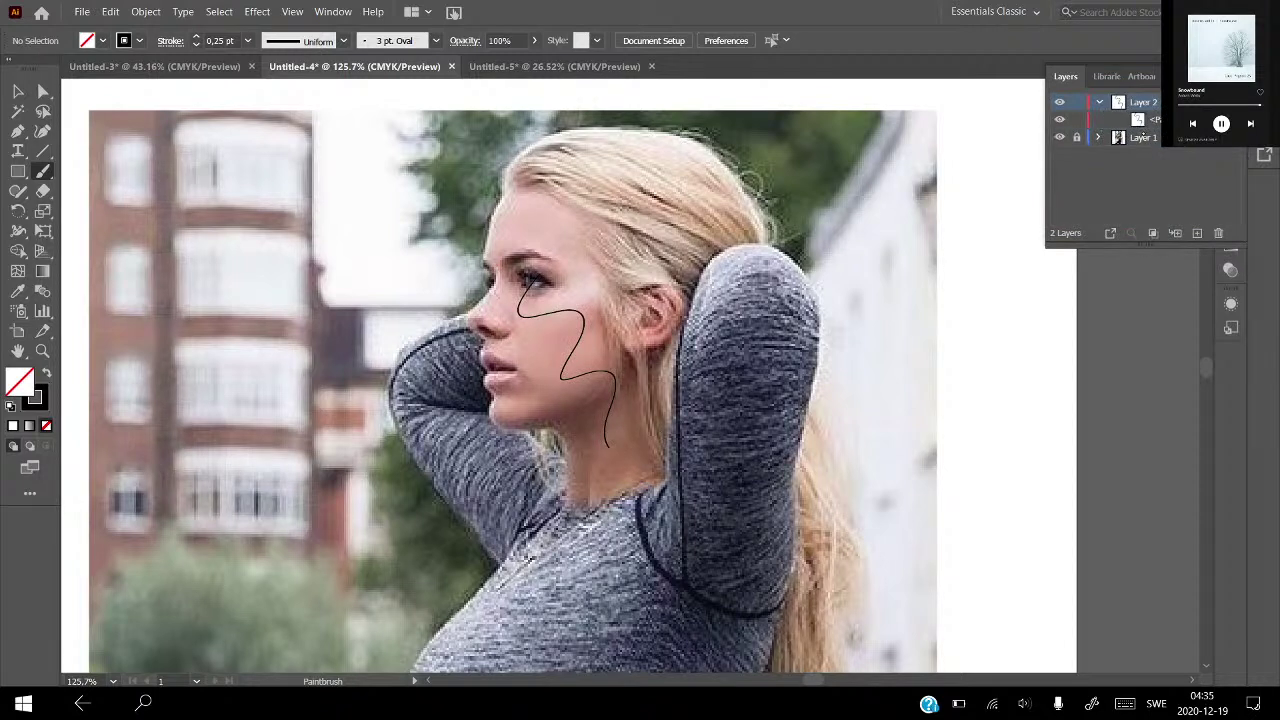
{"action": "left_click", "coordinate": [1098, 102]}
{"action": "left_click_drag", "start_coordinate": [1150, 119], "coordinate": [1218, 233]}
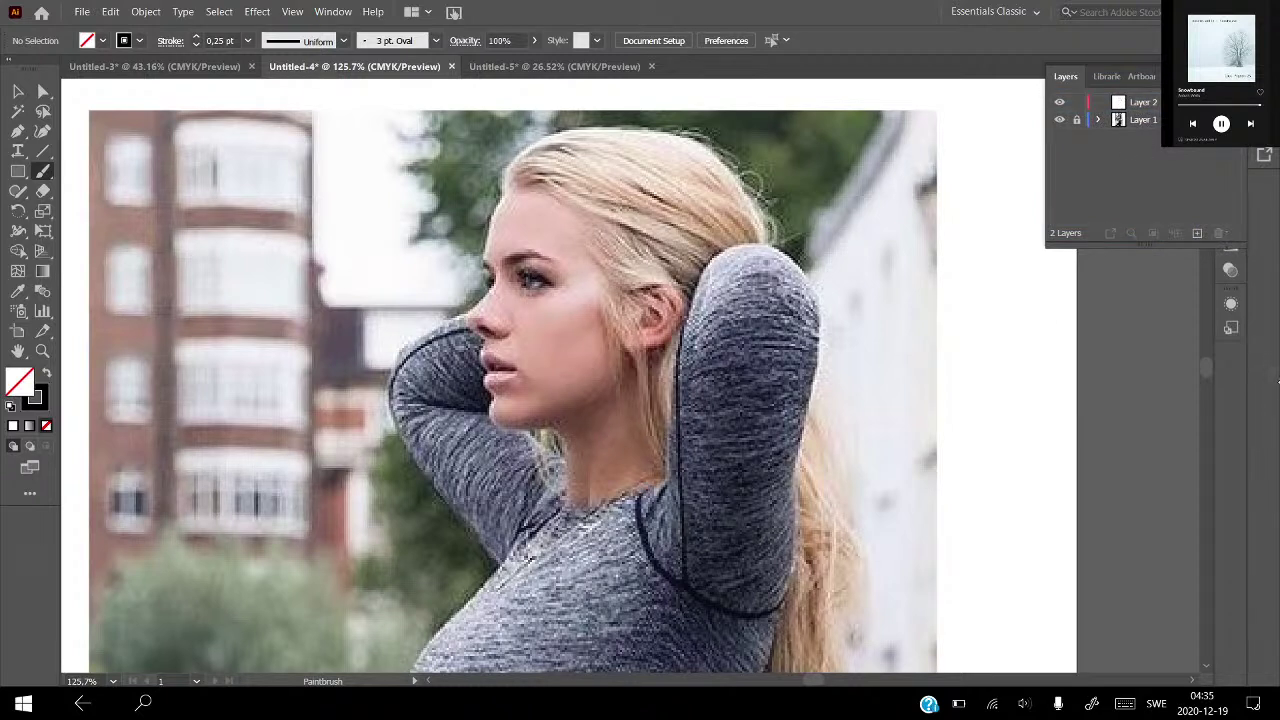
Switch the brush to 5 pt. Round, try strokes down the face, and undo them.
{"action": "left_click", "coordinate": [436, 40]}
{"action": "left_click", "coordinate": [285, 79]}
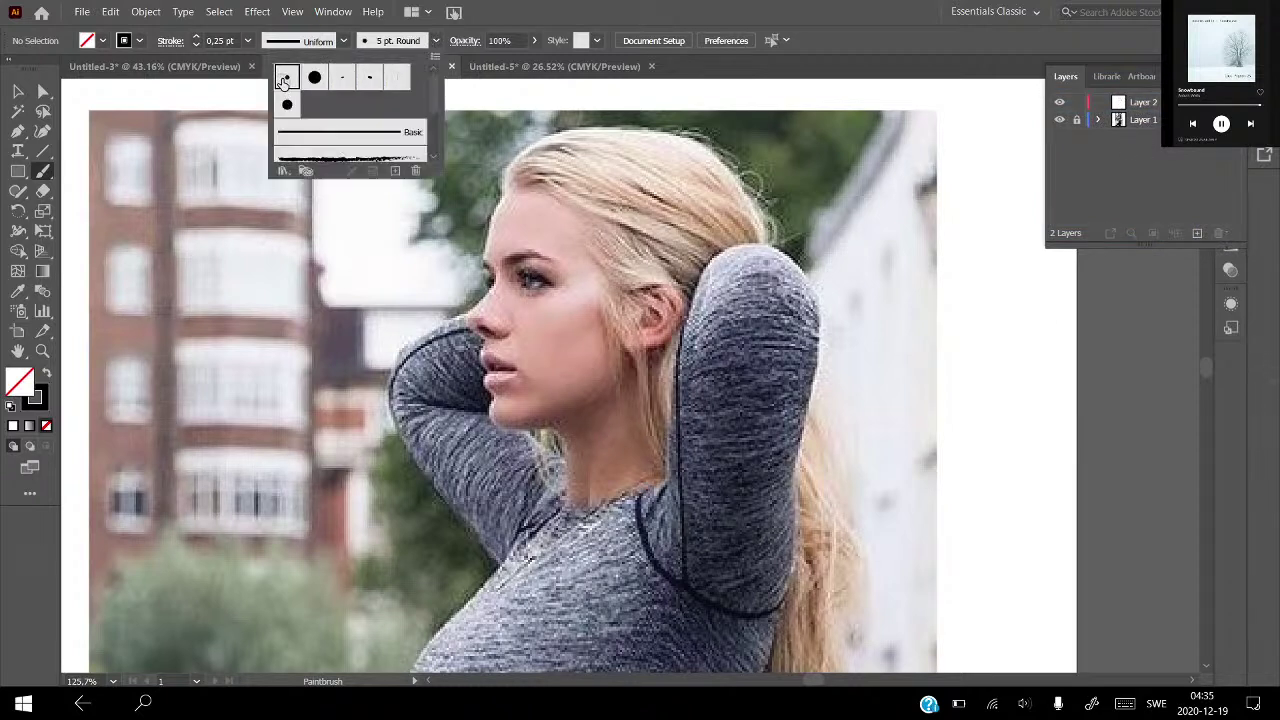
{"action": "left_click_drag", "start_coordinate": [512, 222], "coordinate": [638, 356]}
{"action": "left_click_drag", "start_coordinate": [520, 224], "coordinate": [600, 405]}
{"action": "left_click_drag", "start_coordinate": [520, 226], "coordinate": [628, 405]}
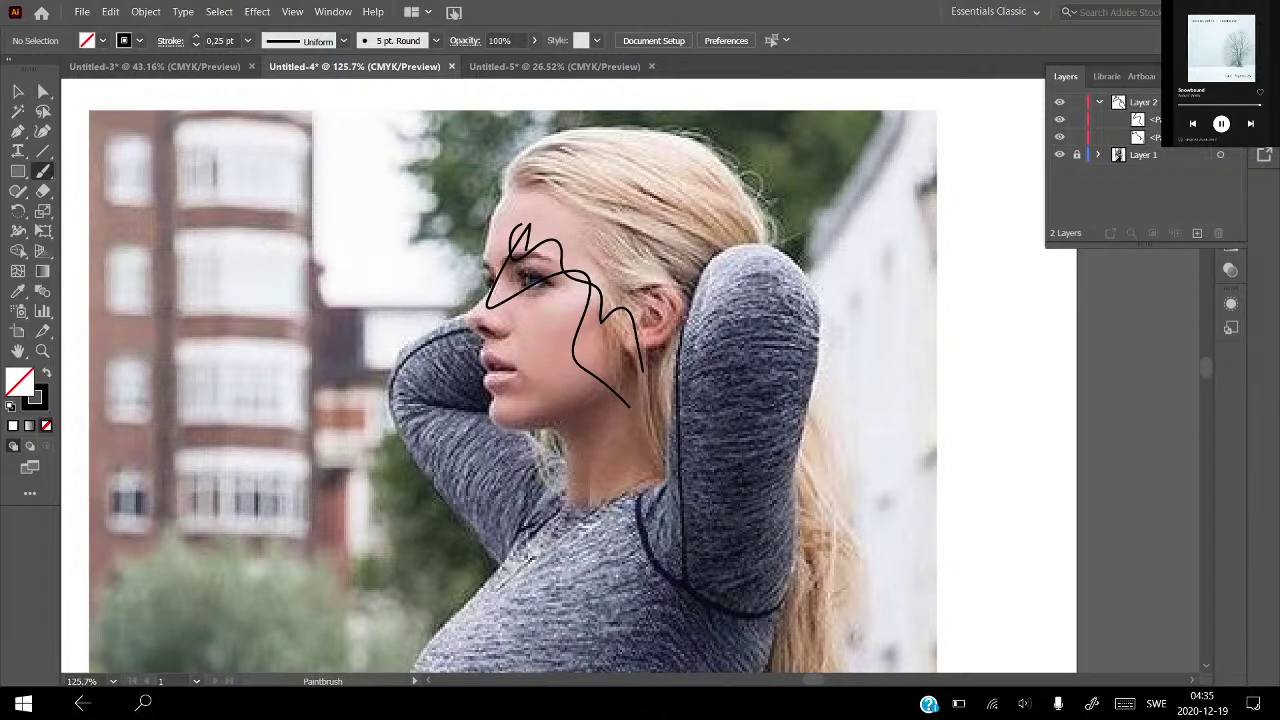
{"action": "key", "text": "ctrl+z"}
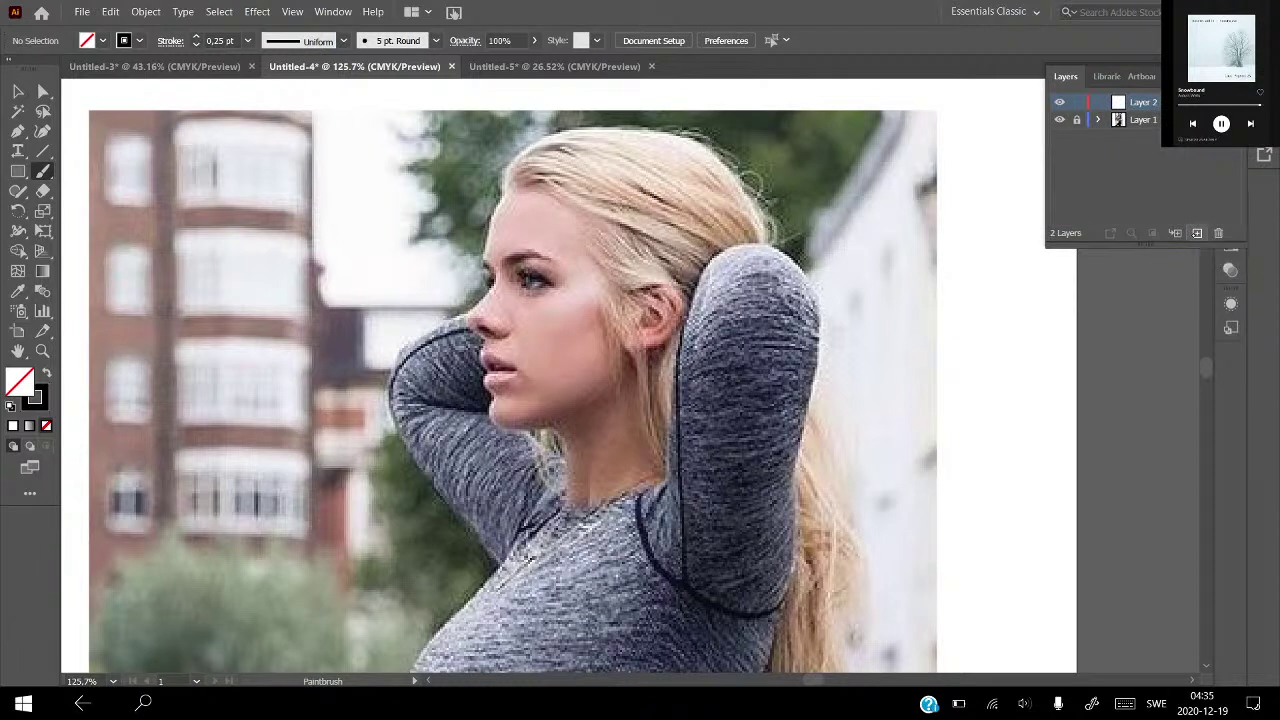
Trace the profile from hairline past the nose to the lips, including the lip parting.
{"action": "left_click_drag", "start_coordinate": [507, 193], "coordinate": [486, 258]}
{"action": "mouse_move", "coordinate": [488, 284]}
{"action": "left_mouse_down"}
{"action": "mouse_move", "coordinate": [495, 296]}
{"action": "mouse_move", "coordinate": [468, 320]}
{"action": "mouse_move", "coordinate": [506, 334]}
{"action": "left_mouse_up"}
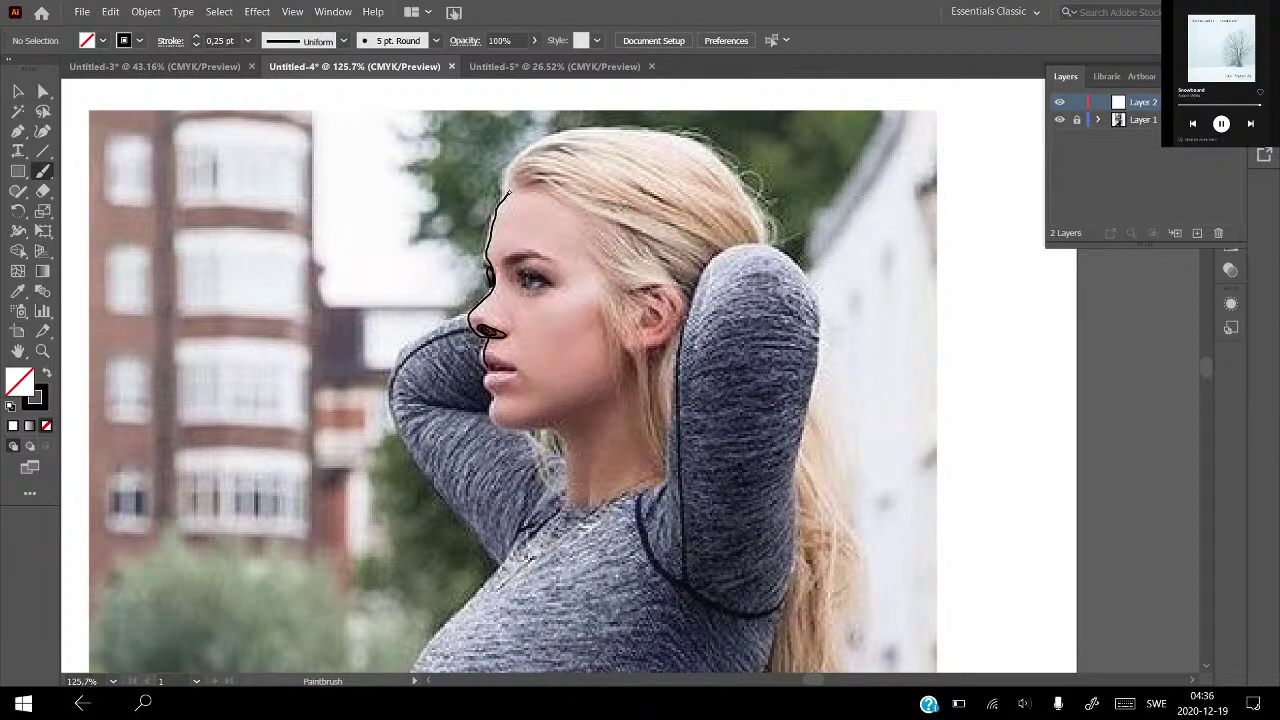
{"action": "left_click_drag", "start_coordinate": [486, 358], "coordinate": [484, 372]}
{"action": "left_click_drag", "start_coordinate": [488, 378], "coordinate": [512, 364]}
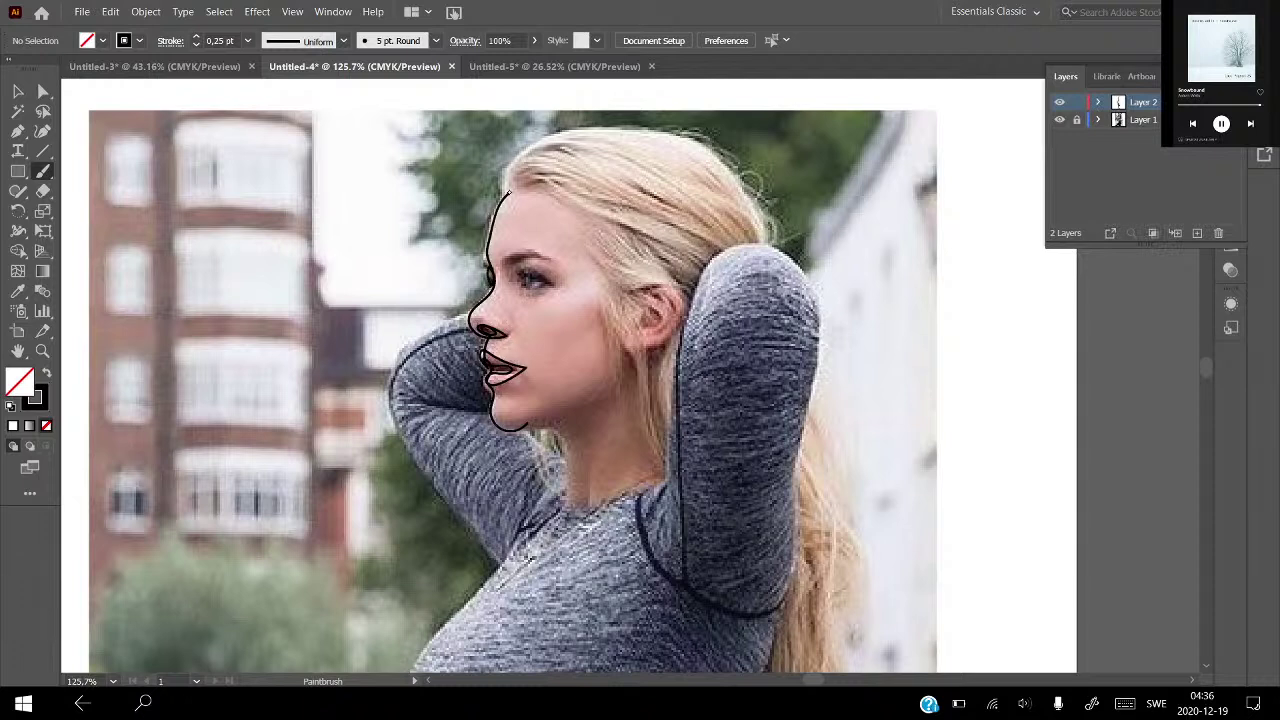
Trace the top and back of the hair, undo the extra loop, and toggle the photo off and on.
{"action": "mouse_move", "coordinate": [508, 190]}
{"action": "left_mouse_down"}
{"action": "mouse_move", "coordinate": [622, 128]}
{"action": "mouse_move", "coordinate": [696, 134]}
{"action": "mouse_move", "coordinate": [752, 178]}
{"action": "mouse_move", "coordinate": [772, 245]}
{"action": "left_mouse_up"}
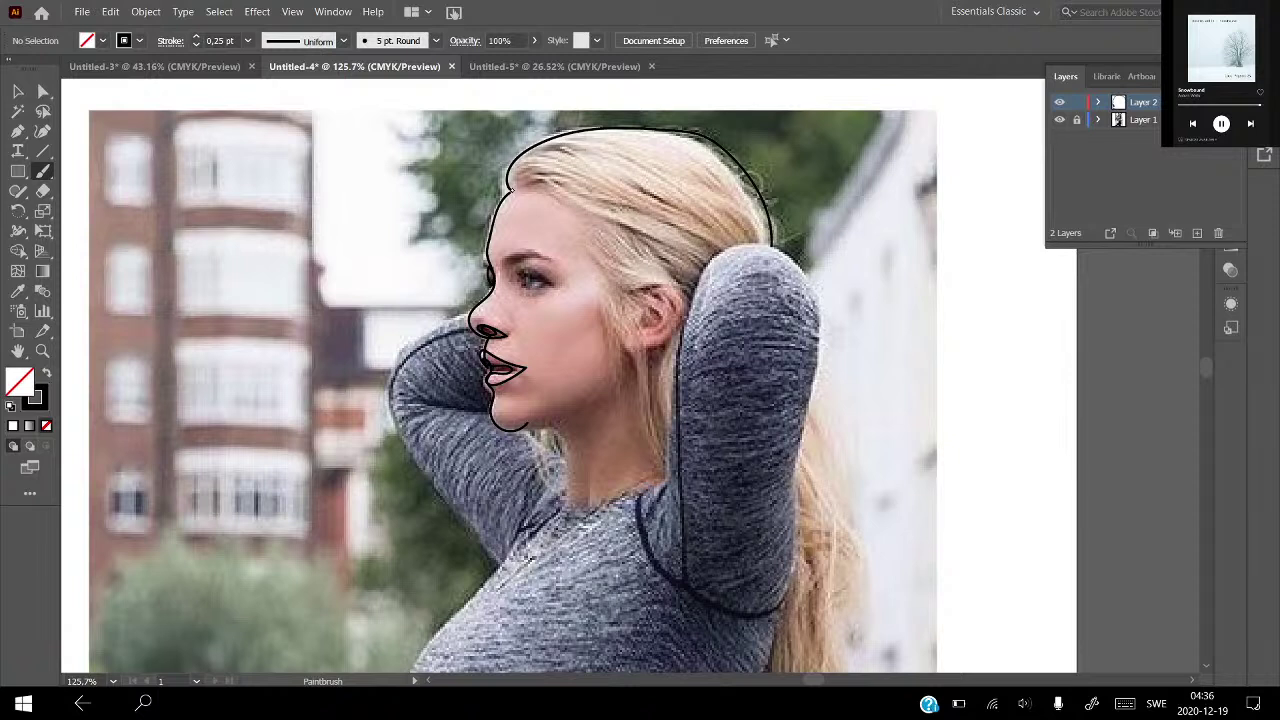
{"action": "mouse_move", "coordinate": [772, 243]}
{"action": "left_mouse_down"}
{"action": "mouse_move", "coordinate": [707, 261]}
{"action": "mouse_move", "coordinate": [690, 294]}
{"action": "mouse_move", "coordinate": [658, 488]}
{"action": "mouse_move", "coordinate": [580, 510]}
{"action": "mouse_move", "coordinate": [562, 432]}
{"action": "mouse_move", "coordinate": [590, 392]}
{"action": "mouse_move", "coordinate": [618, 400]}
{"action": "mouse_move", "coordinate": [565, 418]}
{"action": "mouse_move", "coordinate": [578, 498]}
{"action": "mouse_move", "coordinate": [584, 432]}
{"action": "mouse_move", "coordinate": [574, 500]}
{"action": "mouse_move", "coordinate": [626, 496]}
{"action": "mouse_move", "coordinate": [660, 455]}
{"action": "mouse_move", "coordinate": [604, 300]}
{"action": "mouse_move", "coordinate": [670, 280]}
{"action": "mouse_move", "coordinate": [665, 340]}
{"action": "mouse_move", "coordinate": [636, 346]}
{"action": "mouse_move", "coordinate": [628, 300]}
{"action": "mouse_move", "coordinate": [572, 208]}
{"action": "mouse_move", "coordinate": [516, 192]}
{"action": "mouse_move", "coordinate": [548, 150]}
{"action": "mouse_move", "coordinate": [578, 156]}
{"action": "mouse_move", "coordinate": [516, 184]}
{"action": "mouse_move", "coordinate": [564, 166]}
{"action": "mouse_move", "coordinate": [540, 180]}
{"action": "mouse_move", "coordinate": [648, 272]}
{"action": "mouse_move", "coordinate": [668, 254]}
{"action": "mouse_move", "coordinate": [610, 240]}
{"action": "mouse_move", "coordinate": [690, 246]}
{"action": "mouse_move", "coordinate": [604, 210]}
{"action": "mouse_move", "coordinate": [686, 238]}
{"action": "mouse_move", "coordinate": [674, 204]}
{"action": "mouse_move", "coordinate": [758, 230]}
{"action": "mouse_move", "coordinate": [684, 290]}
{"action": "mouse_move", "coordinate": [636, 278]}
{"action": "mouse_move", "coordinate": [616, 306]}
{"action": "mouse_move", "coordinate": [560, 324]}
{"action": "mouse_move", "coordinate": [622, 296]}
{"action": "mouse_move", "coordinate": [606, 324]}
{"action": "mouse_move", "coordinate": [628, 352]}
{"action": "mouse_move", "coordinate": [642, 336]}
{"action": "mouse_move", "coordinate": [630, 272]}
{"action": "mouse_move", "coordinate": [514, 254]}
{"action": "mouse_move", "coordinate": [502, 270]}
{"action": "mouse_move", "coordinate": [552, 260]}
{"action": "mouse_move", "coordinate": [520, 258]}
{"action": "mouse_move", "coordinate": [516, 270]}
{"action": "mouse_move", "coordinate": [552, 286]}
{"action": "mouse_move", "coordinate": [514, 274]}
{"action": "mouse_move", "coordinate": [540, 290]}
{"action": "left_mouse_up"}
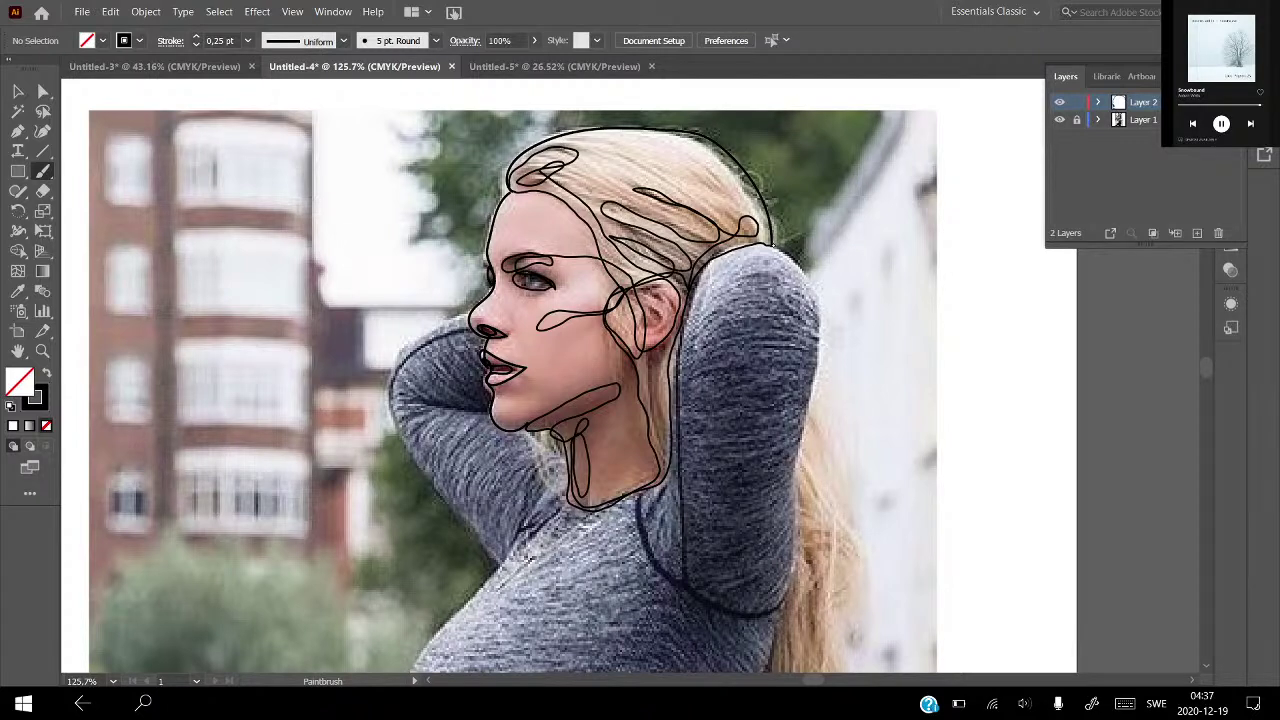
{"action": "key", "text": "ctrl+z"}
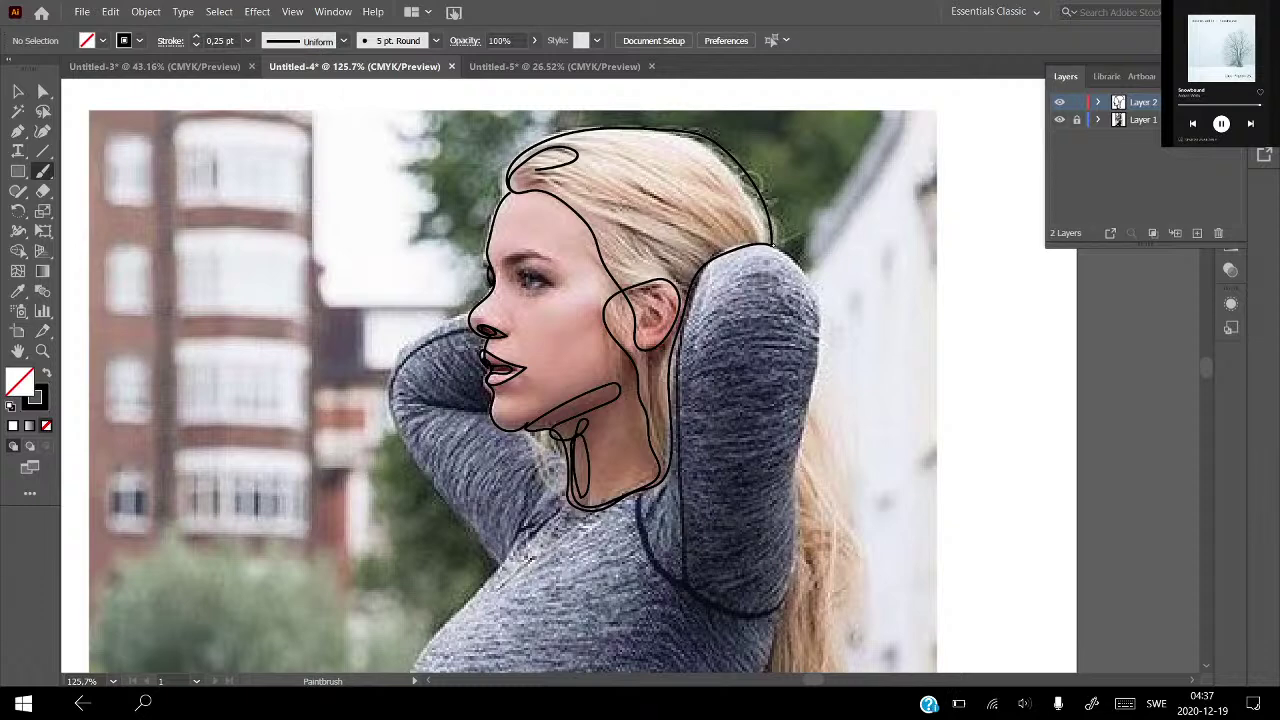
{"action": "left_click", "coordinate": [1059, 120]}
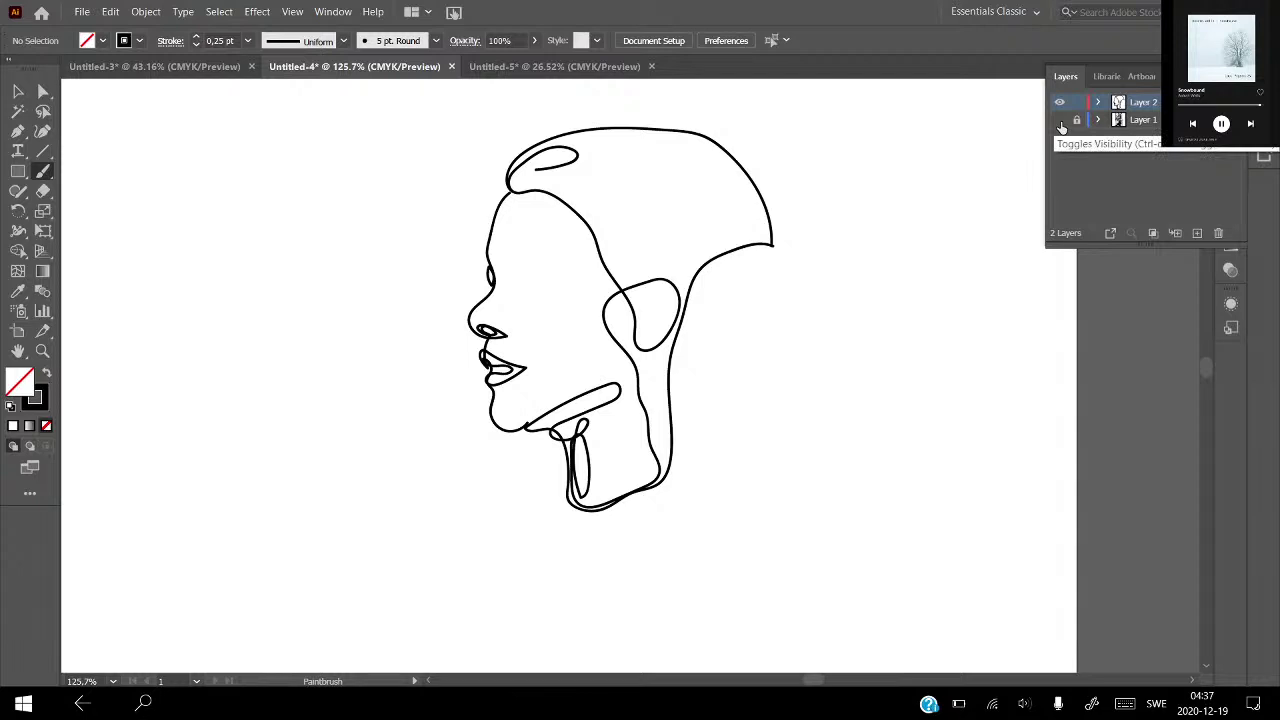
{"action": "left_click", "coordinate": [1059, 120]}
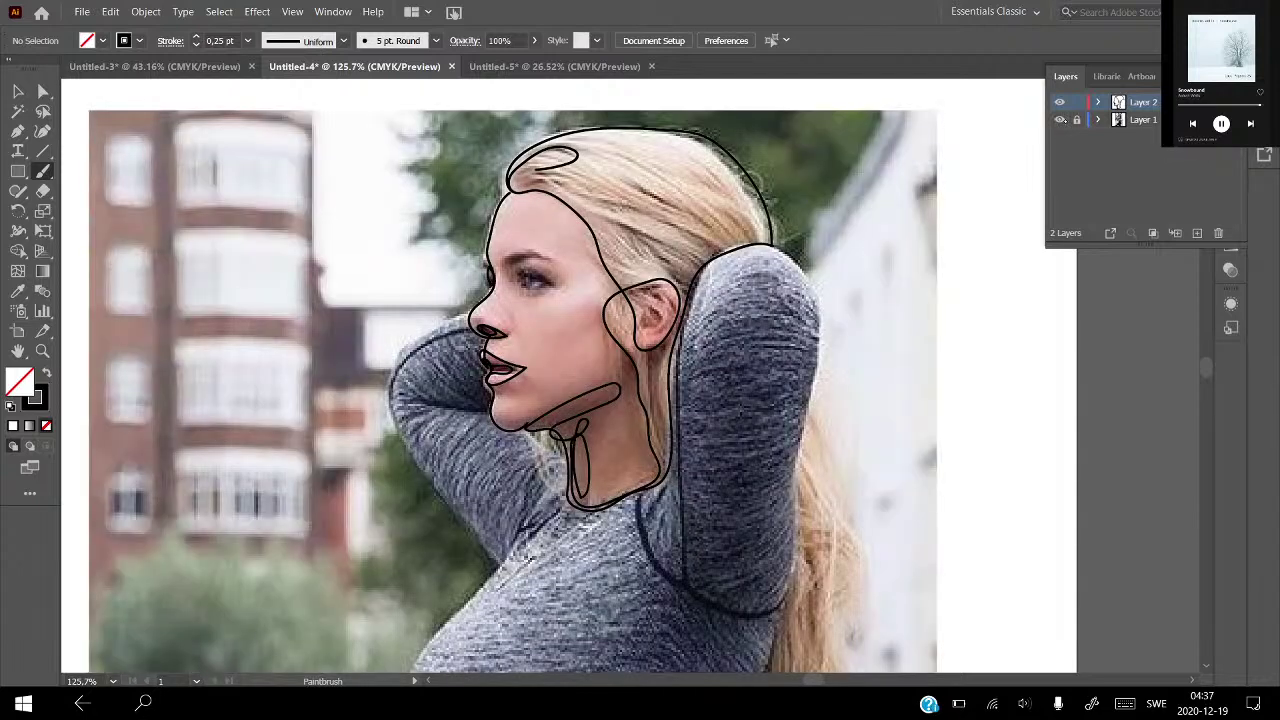
Delete the old path, redraw the back hair, eye-cheek loop, raised arm and forehead, then hide the photo.
{"action": "left_click_drag", "start_coordinate": [1140, 120], "coordinate": [1220, 232]}
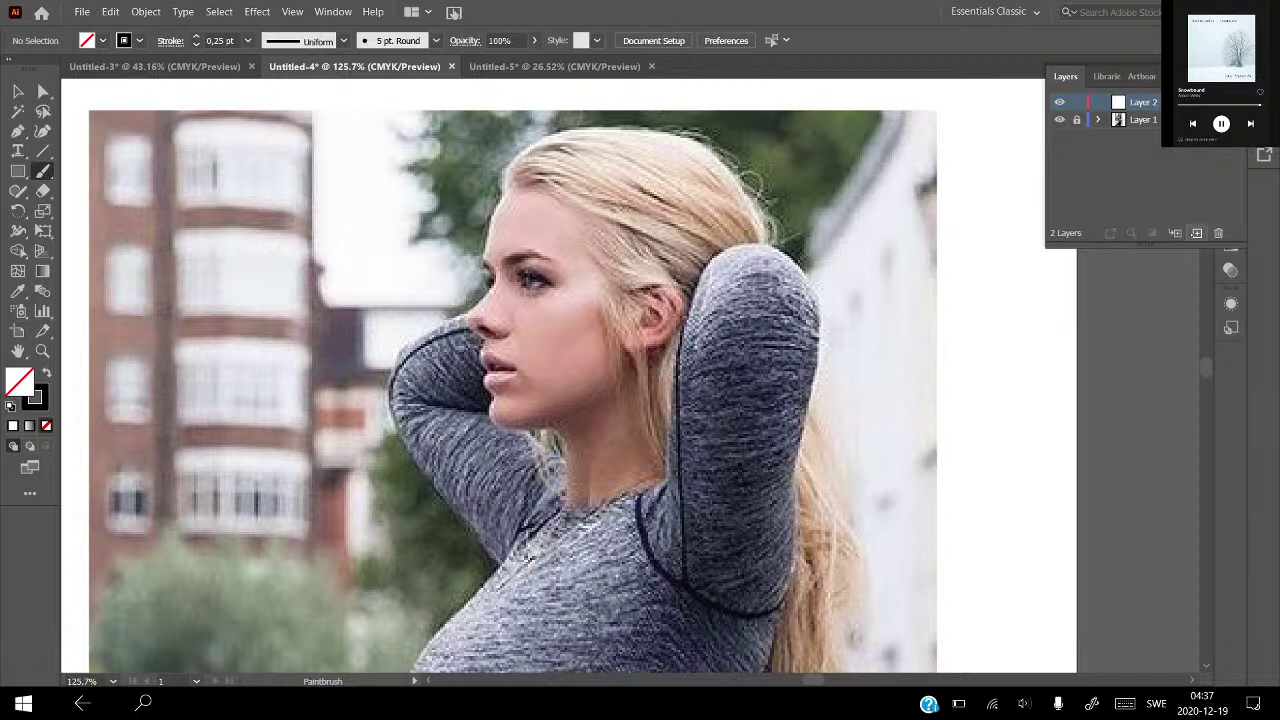
{"action": "mouse_move", "coordinate": [766, 240]}
{"action": "left_mouse_down"}
{"action": "mouse_move", "coordinate": [716, 160]}
{"action": "mouse_move", "coordinate": [663, 130]}
{"action": "mouse_move", "coordinate": [593, 123]}
{"action": "mouse_move", "coordinate": [545, 138]}
{"action": "mouse_move", "coordinate": [502, 180]}
{"action": "mouse_move", "coordinate": [566, 205]}
{"action": "mouse_move", "coordinate": [608, 262]}
{"action": "mouse_move", "coordinate": [604, 278]}
{"action": "mouse_move", "coordinate": [530, 252]}
{"action": "mouse_move", "coordinate": [502, 258]}
{"action": "mouse_move", "coordinate": [544, 258]}
{"action": "mouse_move", "coordinate": [540, 294]}
{"action": "left_mouse_up"}
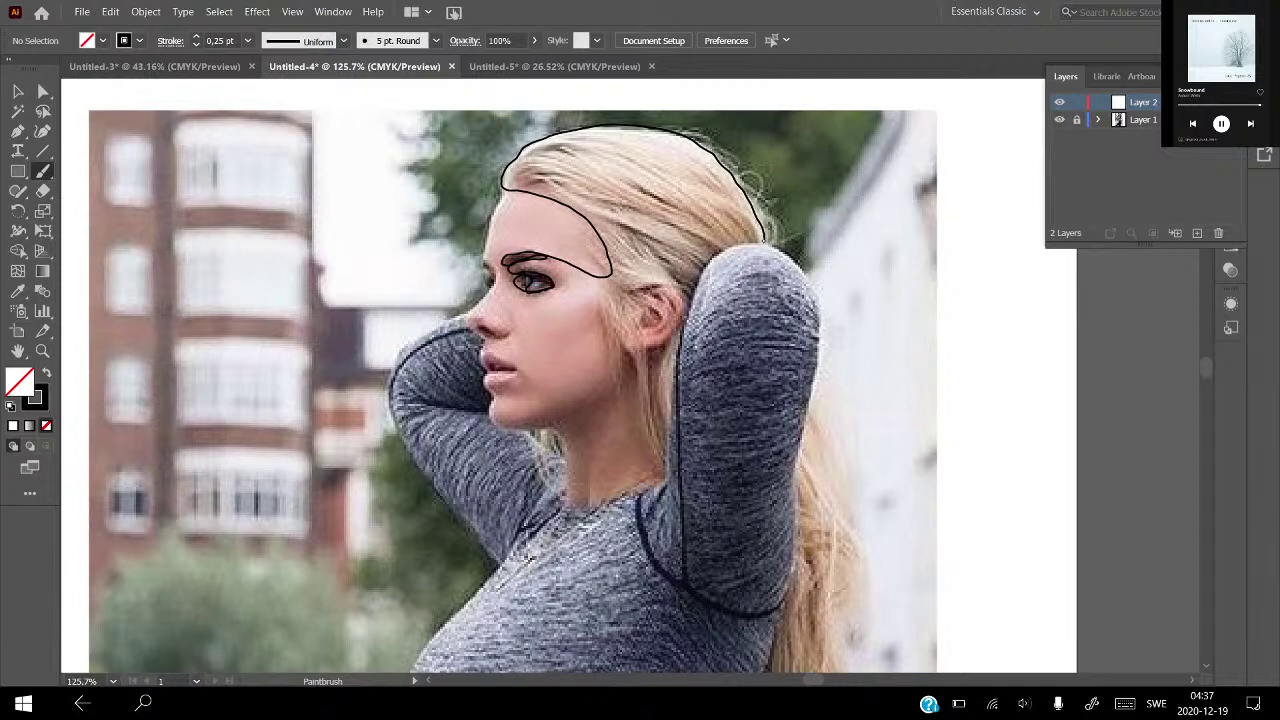
{"action": "mouse_move", "coordinate": [561, 281]}
{"action": "left_mouse_down"}
{"action": "mouse_move", "coordinate": [592, 277]}
{"action": "mouse_move", "coordinate": [618, 322]}
{"action": "mouse_move", "coordinate": [576, 324]}
{"action": "mouse_move", "coordinate": [546, 352]}
{"action": "mouse_move", "coordinate": [570, 366]}
{"action": "mouse_move", "coordinate": [612, 318]}
{"action": "mouse_move", "coordinate": [656, 356]}
{"action": "mouse_move", "coordinate": [720, 250]}
{"action": "mouse_move", "coordinate": [762, 240]}
{"action": "mouse_move", "coordinate": [800, 267]}
{"action": "left_mouse_up"}
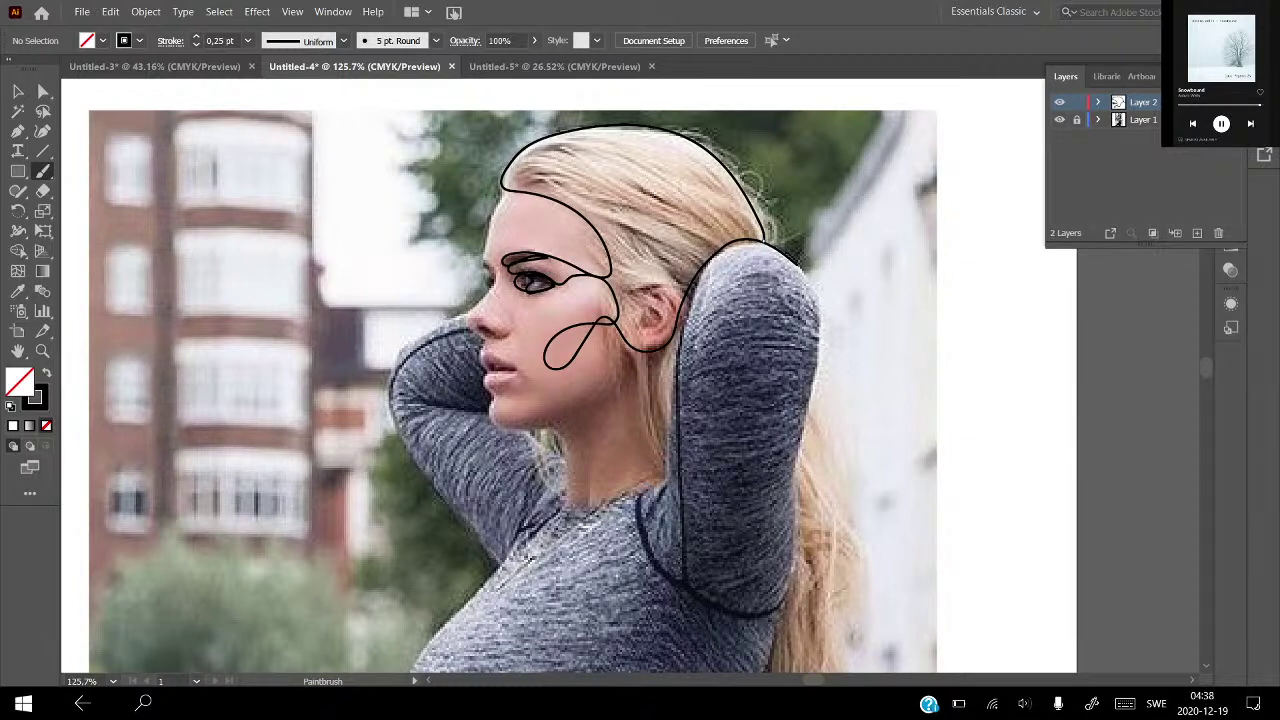
{"action": "mouse_move", "coordinate": [797, 266]}
{"action": "left_mouse_down"}
{"action": "mouse_move", "coordinate": [790, 610]}
{"action": "mouse_move", "coordinate": [742, 610]}
{"action": "mouse_move", "coordinate": [686, 596]}
{"action": "mouse_move", "coordinate": [644, 516]}
{"action": "mouse_move", "coordinate": [642, 482]}
{"action": "mouse_move", "coordinate": [576, 510]}
{"action": "mouse_move", "coordinate": [550, 426]}
{"action": "mouse_move", "coordinate": [522, 430]}
{"action": "mouse_move", "coordinate": [560, 410]}
{"action": "mouse_move", "coordinate": [600, 414]}
{"action": "mouse_move", "coordinate": [504, 430]}
{"action": "mouse_move", "coordinate": [494, 354]}
{"action": "mouse_move", "coordinate": [482, 366]}
{"action": "mouse_move", "coordinate": [500, 364]}
{"action": "mouse_move", "coordinate": [484, 358]}
{"action": "mouse_move", "coordinate": [494, 327]}
{"action": "mouse_move", "coordinate": [478, 340]}
{"action": "mouse_move", "coordinate": [468, 314]}
{"action": "mouse_move", "coordinate": [488, 296]}
{"action": "mouse_move", "coordinate": [494, 206]}
{"action": "mouse_move", "coordinate": [512, 188]}
{"action": "left_mouse_up"}
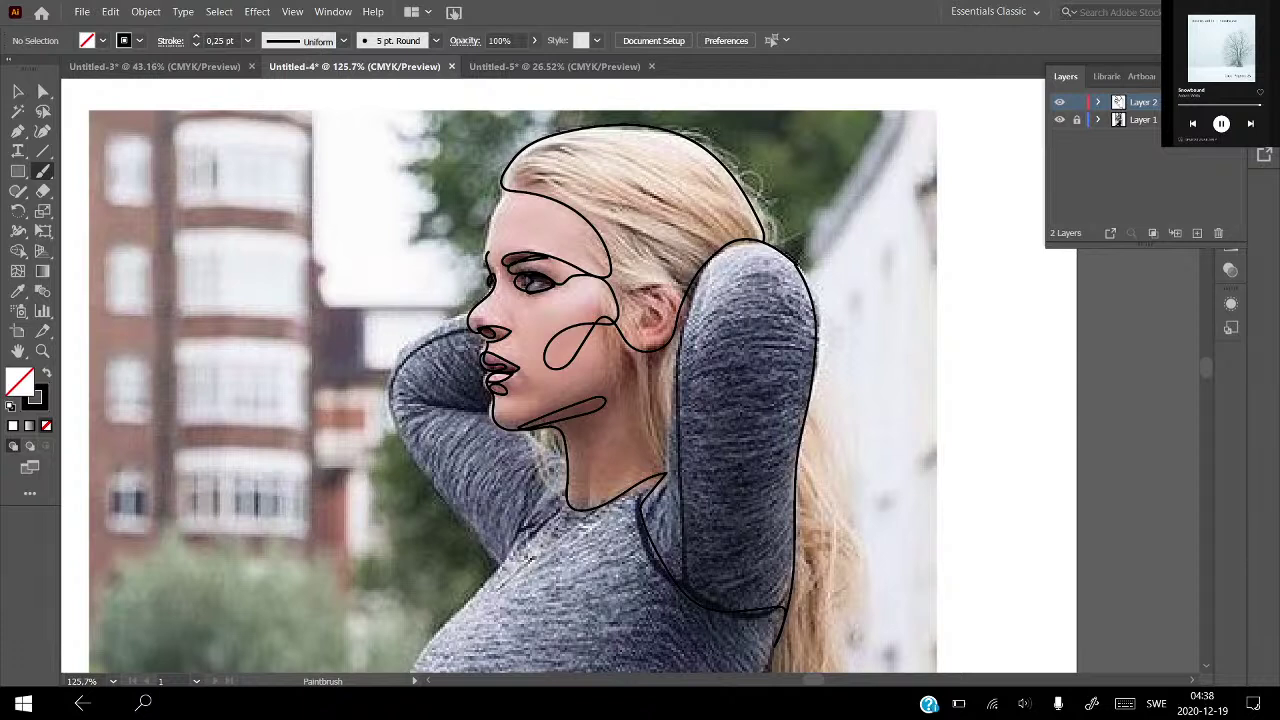
{"action": "left_click_drag", "start_coordinate": [490, 240], "coordinate": [506, 194]}
{"action": "left_click", "coordinate": [1059, 120]}
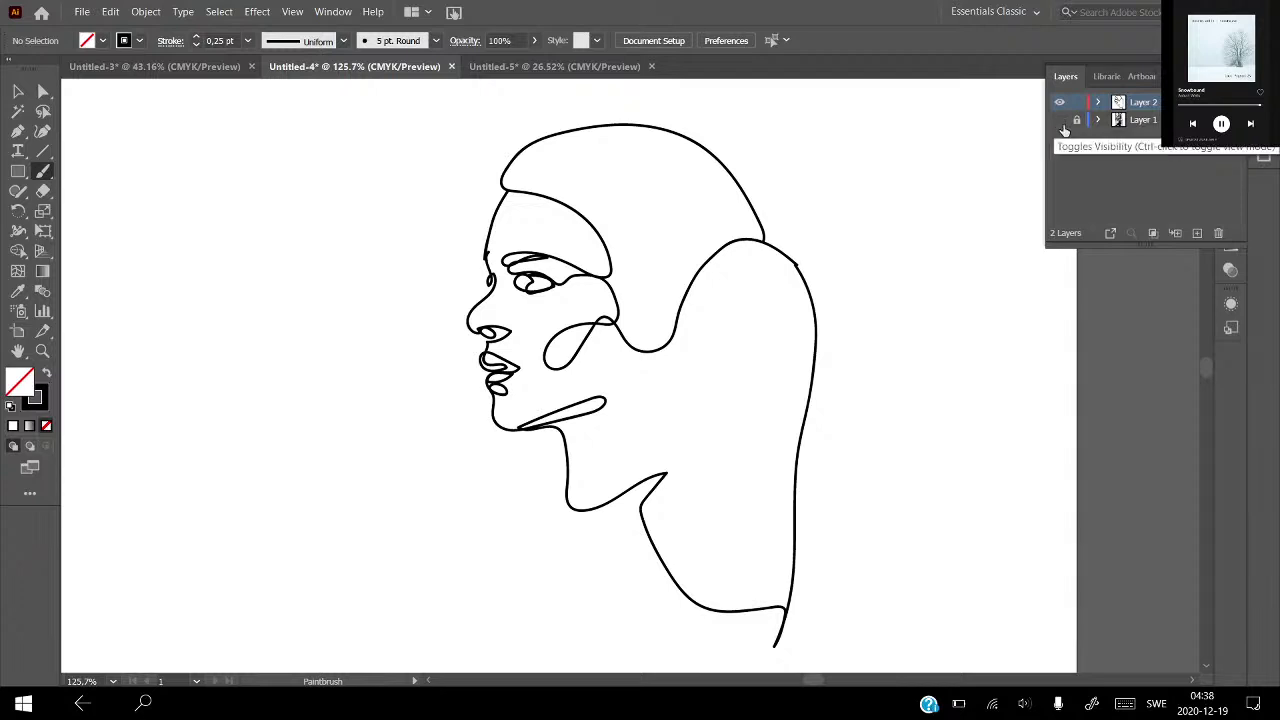
Show the photo and trace both arm edges, the left elbow crease and the neck's left side.
{"action": "left_click", "coordinate": [1059, 121]}
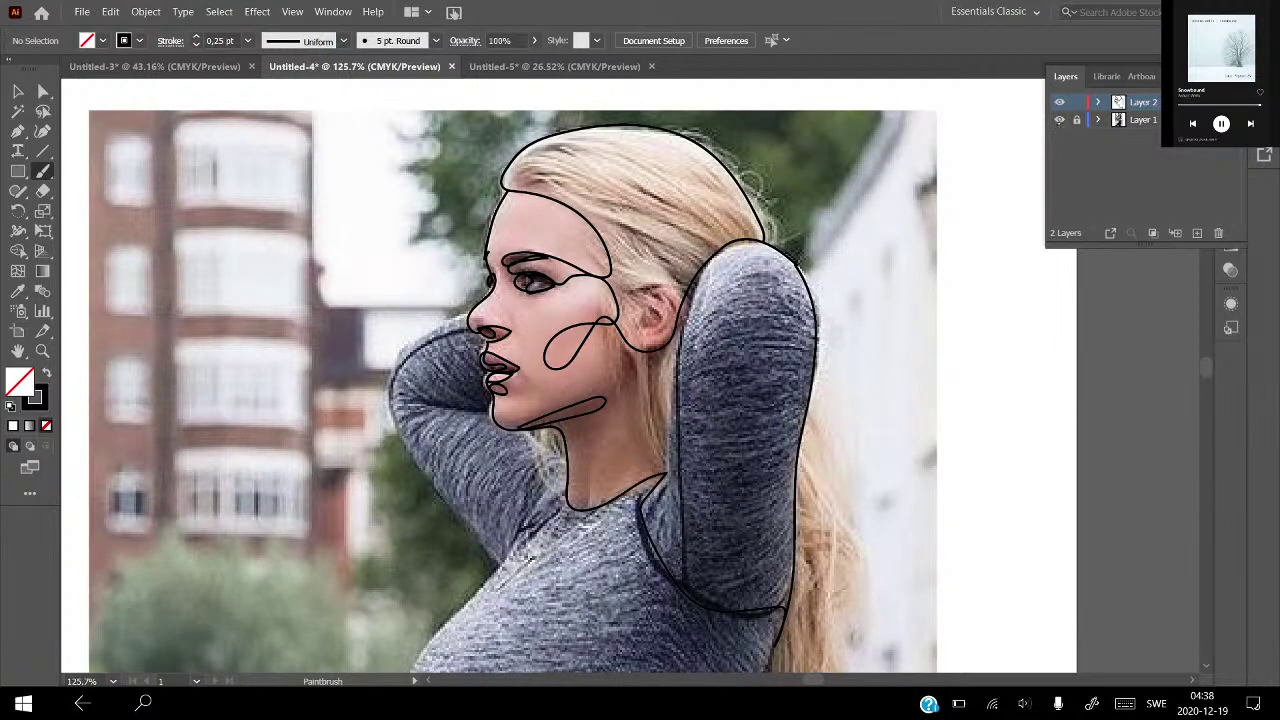
{"action": "mouse_move", "coordinate": [667, 470]}
{"action": "left_mouse_down"}
{"action": "mouse_move", "coordinate": [670, 336]}
{"action": "mouse_move", "coordinate": [695, 274]}
{"action": "mouse_move", "coordinate": [732, 243]}
{"action": "left_mouse_up"}
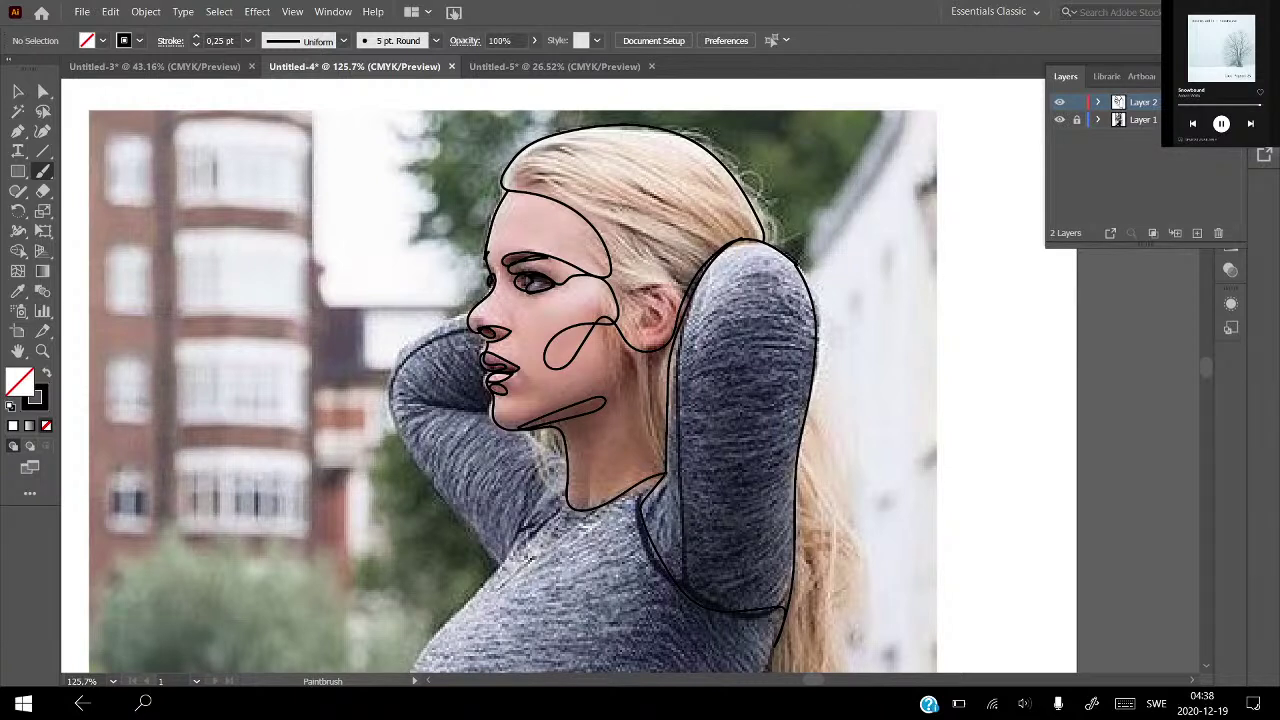
{"action": "mouse_move", "coordinate": [470, 318]}
{"action": "left_mouse_down"}
{"action": "mouse_move", "coordinate": [402, 360]}
{"action": "mouse_move", "coordinate": [392, 436]}
{"action": "mouse_move", "coordinate": [482, 560]}
{"action": "mouse_move", "coordinate": [485, 594]}
{"action": "left_mouse_up"}
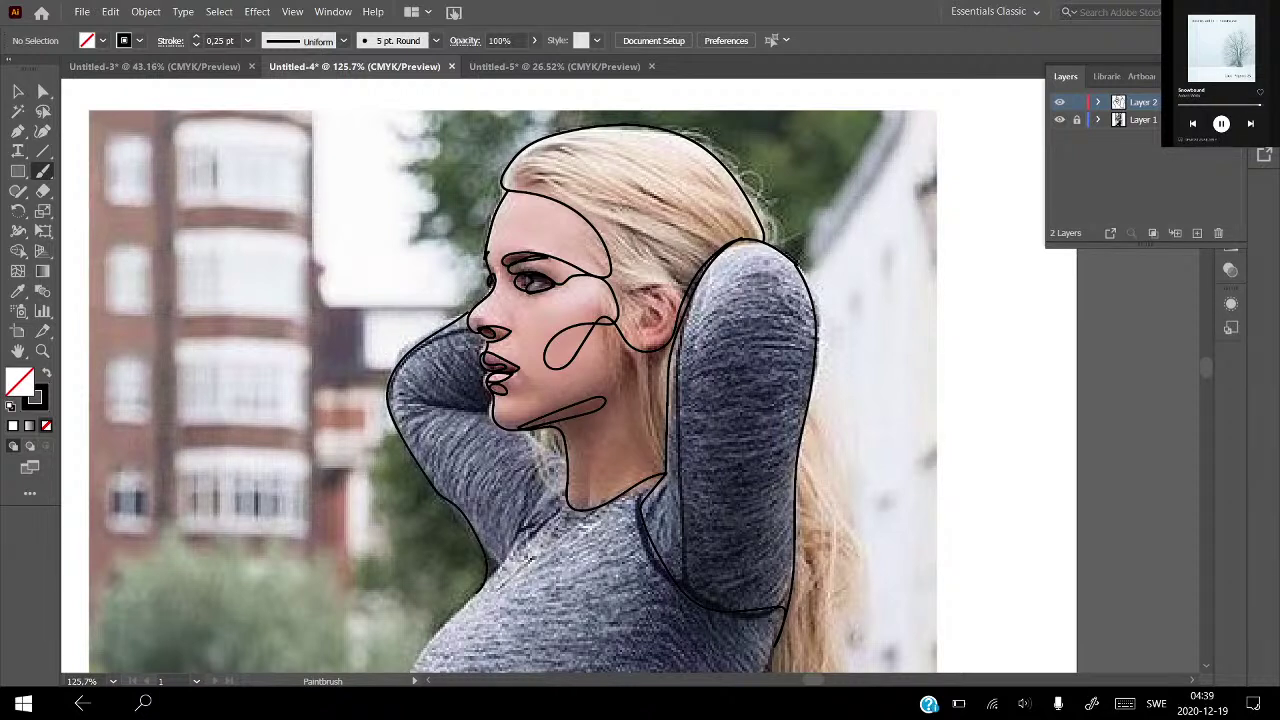
{"action": "left_click_drag", "start_coordinate": [448, 406], "coordinate": [408, 396]}
{"action": "left_click_drag", "start_coordinate": [526, 432], "coordinate": [562, 500]}
Scribble hair strands on the crown, the back hair and beside the arm.
{"action": "mouse_move", "coordinate": [544, 184]}
{"action": "left_mouse_down"}
{"action": "mouse_move", "coordinate": [506, 170]}
{"action": "mouse_move", "coordinate": [550, 166]}
{"action": "mouse_move", "coordinate": [566, 148]}
{"action": "left_mouse_up"}
{"action": "mouse_move", "coordinate": [676, 276]}
{"action": "left_mouse_down"}
{"action": "mouse_move", "coordinate": [618, 234]}
{"action": "mouse_move", "coordinate": [682, 270]}
{"action": "mouse_move", "coordinate": [630, 195]}
{"action": "mouse_move", "coordinate": [715, 242]}
{"action": "mouse_move", "coordinate": [630, 200]}
{"action": "left_mouse_up"}
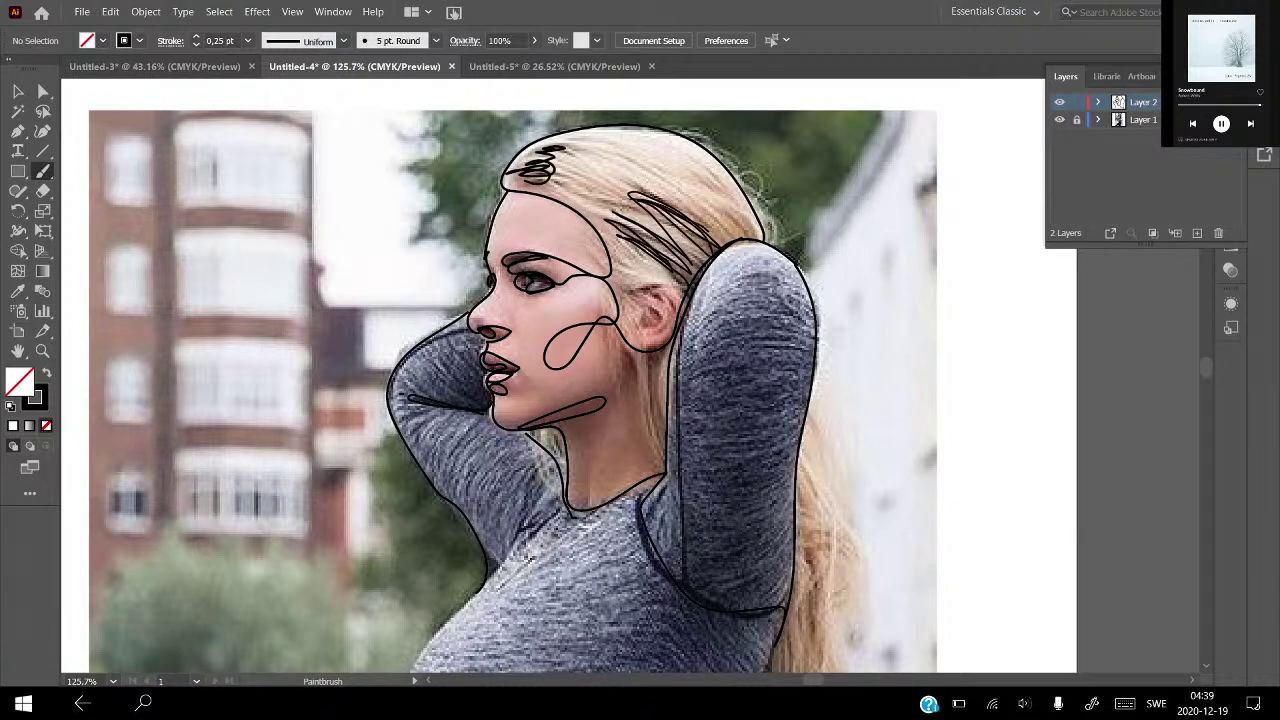
{"action": "mouse_move", "coordinate": [715, 240]}
{"action": "left_mouse_down"}
{"action": "mouse_move", "coordinate": [660, 192]}
{"action": "mouse_move", "coordinate": [740, 172]}
{"action": "mouse_move", "coordinate": [700, 170]}
{"action": "mouse_move", "coordinate": [750, 232]}
{"action": "left_mouse_up"}
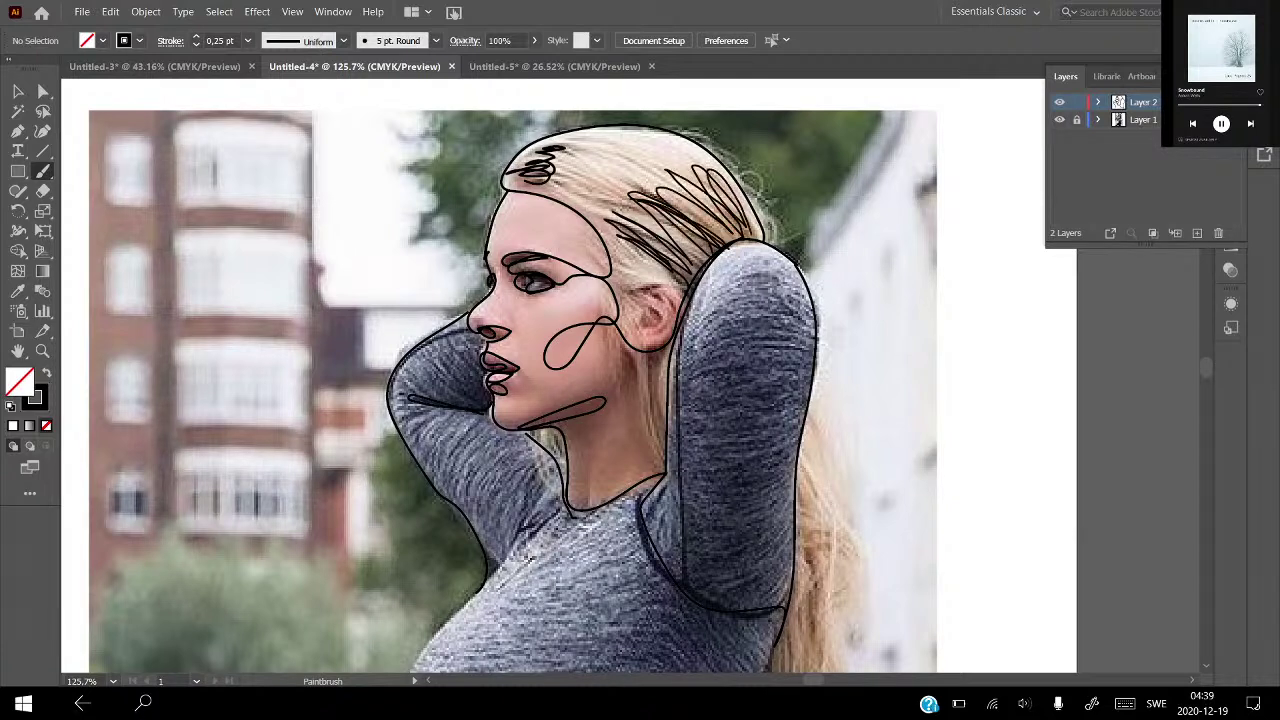
{"action": "mouse_move", "coordinate": [654, 356]}
{"action": "left_mouse_down"}
{"action": "mouse_move", "coordinate": [648, 470]}
{"action": "mouse_move", "coordinate": [668, 460]}
{"action": "mouse_move", "coordinate": [664, 412]}
{"action": "left_mouse_up"}
Scribble looping strands into the hair right of the arm and the lower hair.
{"action": "scroll", "coordinate": [844, 400], "scroll_direction": "down", "scroll_amount": 1}
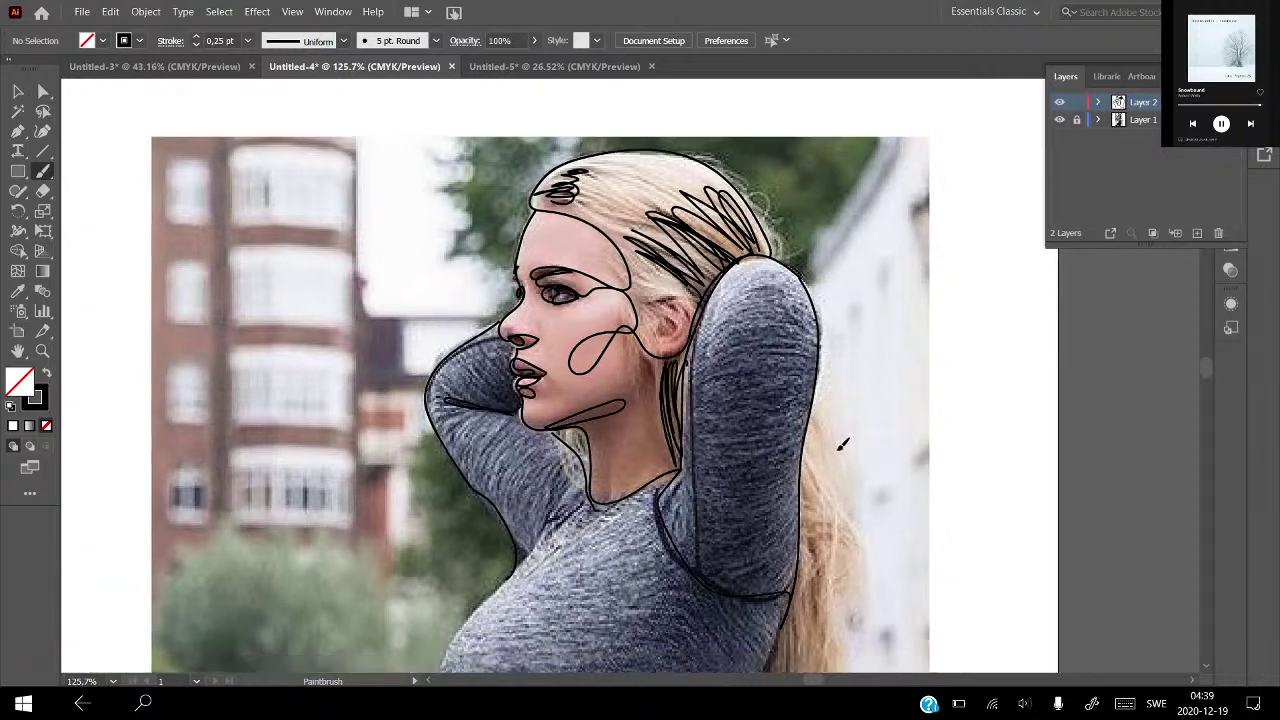
{"action": "scroll", "coordinate": [844, 400], "scroll_direction": "down", "scroll_amount": 4}
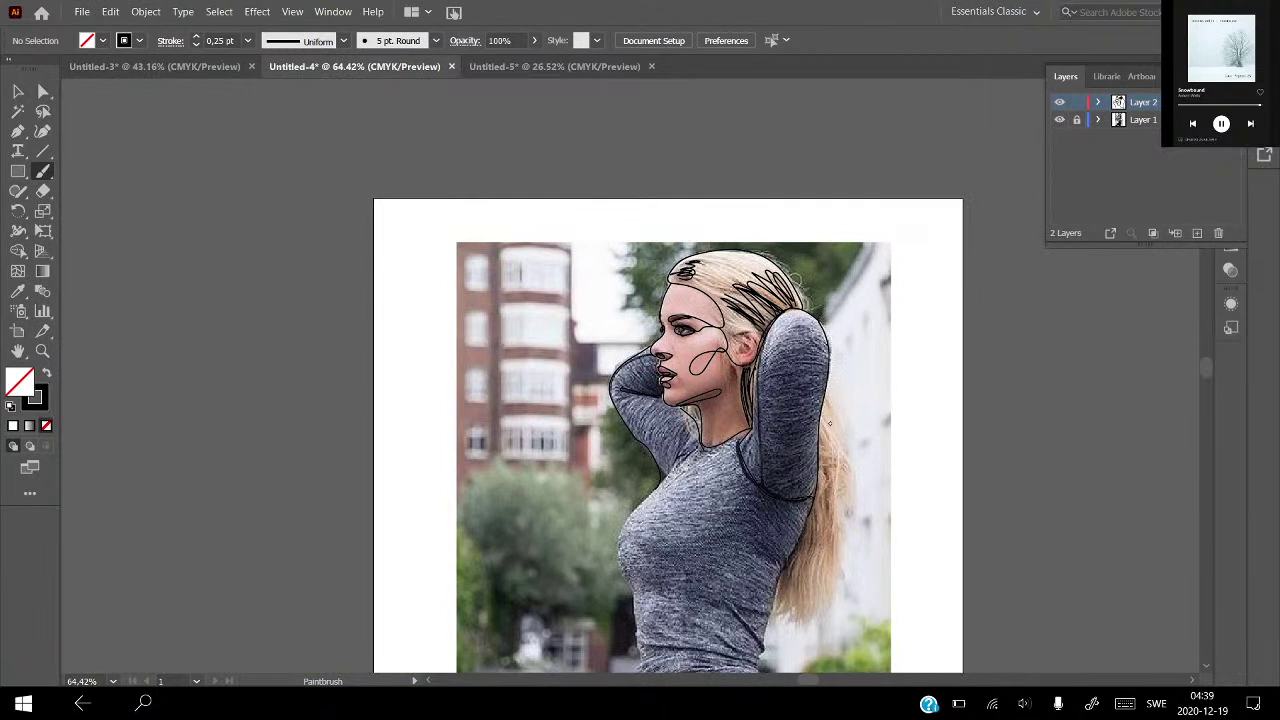
{"action": "mouse_move", "coordinate": [829, 423]}
{"action": "left_mouse_down"}
{"action": "mouse_move", "coordinate": [828, 490]}
{"action": "mouse_move", "coordinate": [834, 476]}
{"action": "mouse_move", "coordinate": [850, 488]}
{"action": "mouse_move", "coordinate": [846, 518]}
{"action": "left_mouse_up"}
{"action": "left_click_drag", "start_coordinate": [830, 446], "coordinate": [828, 552]}
{"action": "left_click_drag", "start_coordinate": [826, 472], "coordinate": [806, 596]}
{"action": "left_click_drag", "start_coordinate": [812, 524], "coordinate": [796, 596]}
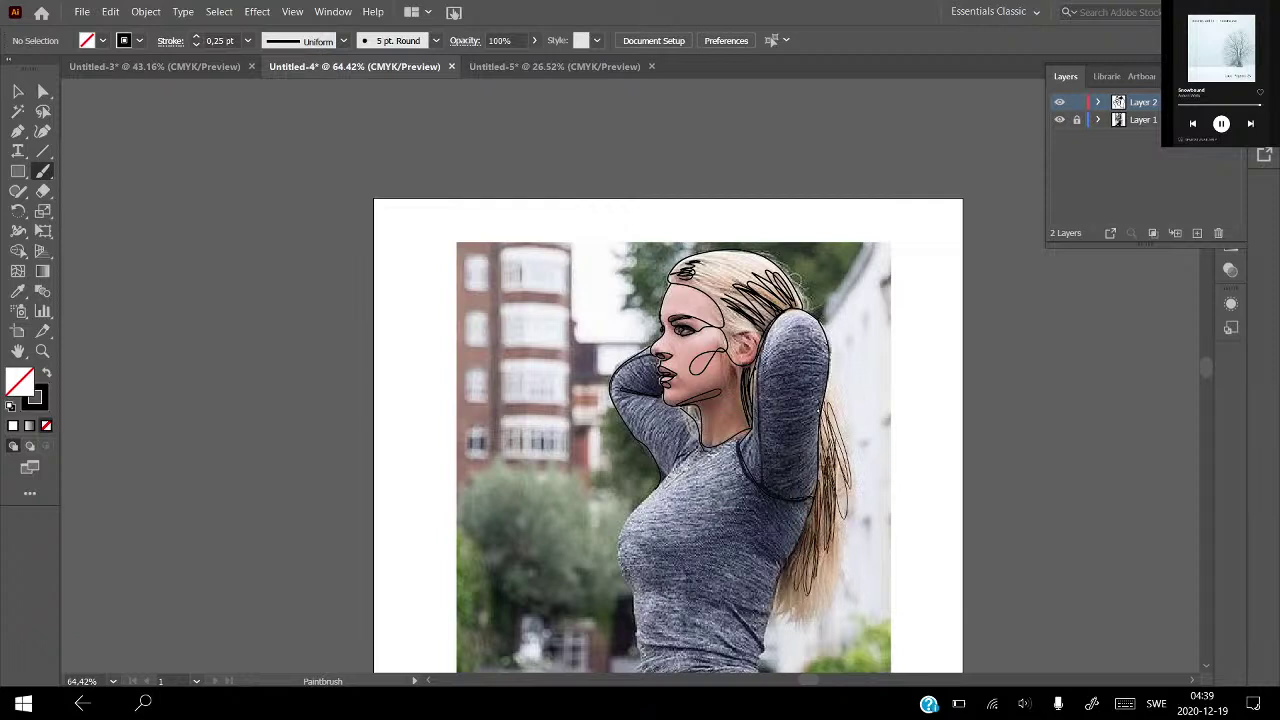
{"action": "left_click_drag", "start_coordinate": [806, 546], "coordinate": [778, 614]}
{"action": "left_click_drag", "start_coordinate": [804, 568], "coordinate": [798, 614]}
Layer more thin strands down to the hair's end, adding short marks among them.
{"action": "mouse_move", "coordinate": [822, 522]}
{"action": "left_mouse_down"}
{"action": "mouse_move", "coordinate": [808, 600]}
{"action": "mouse_move", "coordinate": [818, 596]}
{"action": "left_mouse_up"}
{"action": "left_click_drag", "start_coordinate": [828, 476], "coordinate": [820, 544]}
{"action": "left_click_drag", "start_coordinate": [838, 450], "coordinate": [834, 514]}
{"action": "mouse_move", "coordinate": [824, 414]}
{"action": "left_mouse_down"}
{"action": "mouse_move", "coordinate": [820, 460]}
{"action": "mouse_move", "coordinate": [844, 488]}
{"action": "mouse_move", "coordinate": [812, 598]}
{"action": "left_mouse_up"}
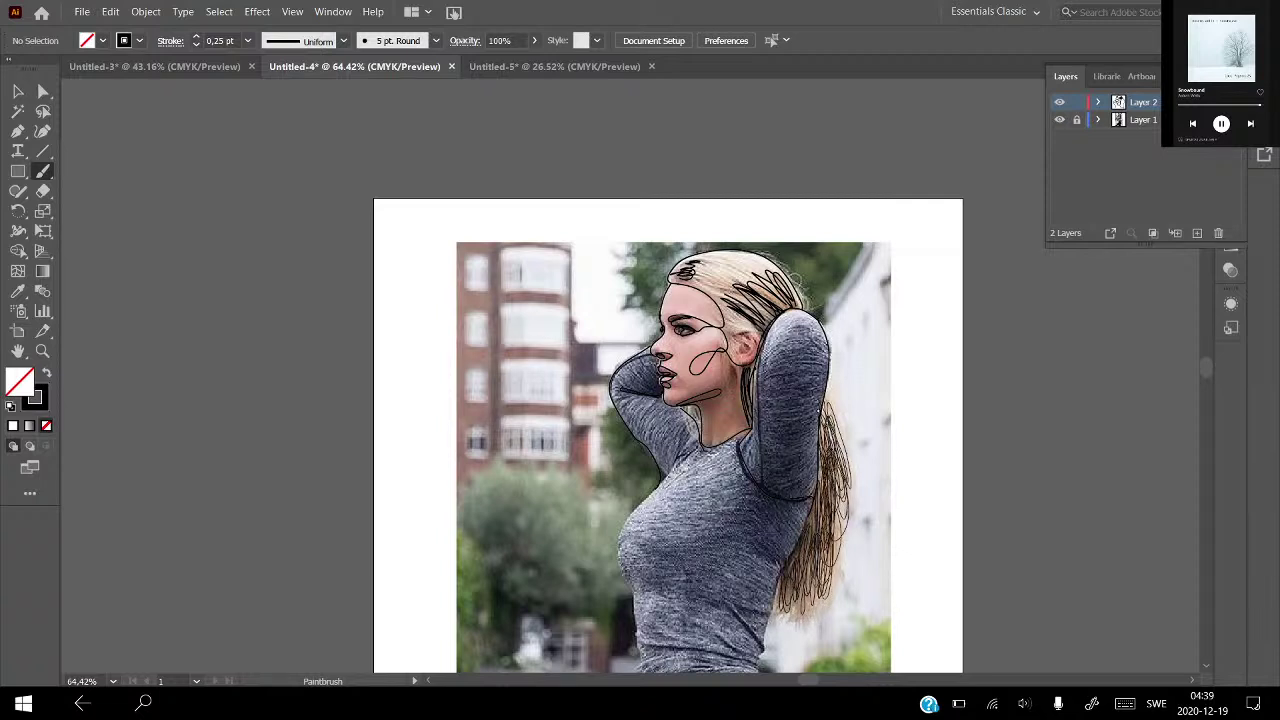
{"action": "left_click_drag", "start_coordinate": [812, 538], "coordinate": [796, 620]}
{"action": "left_click_drag", "start_coordinate": [794, 584], "coordinate": [782, 606]}
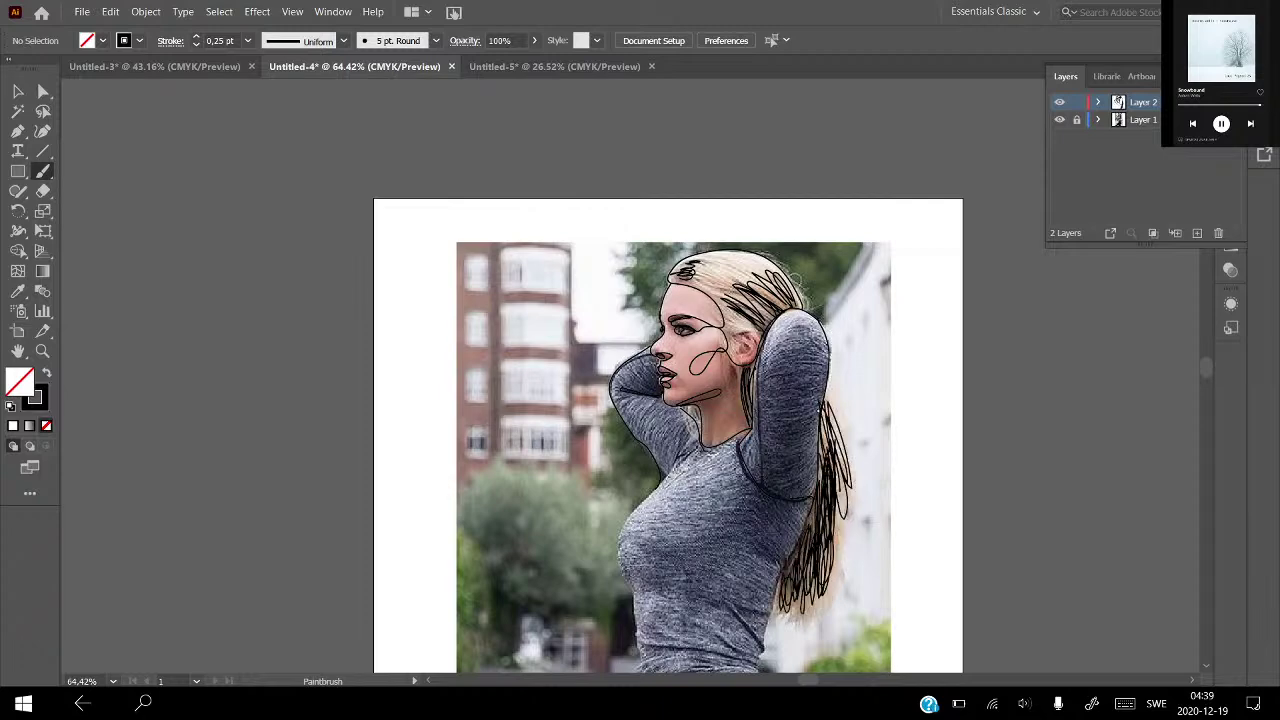
{"action": "scroll", "coordinate": [900, 286], "scroll_direction": "down", "scroll_amount": 4}
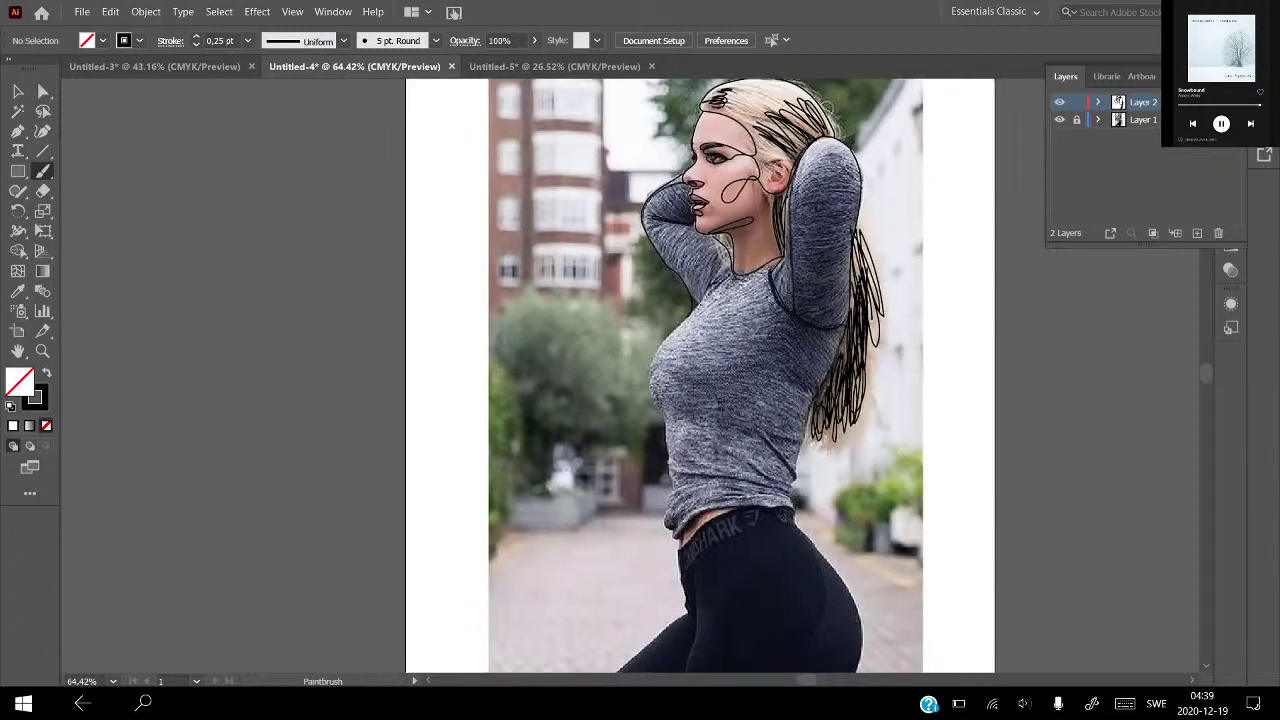
{"action": "left_click_drag", "start_coordinate": [848, 272], "coordinate": [845, 310]}
{"action": "left_click_drag", "start_coordinate": [813, 406], "coordinate": [805, 428]}
Trace the torso's right and left edges down to the waistband.
{"action": "left_click_drag", "start_coordinate": [788, 485], "coordinate": [812, 540]}
{"action": "left_click_drag", "start_coordinate": [684, 322], "coordinate": [668, 455]}
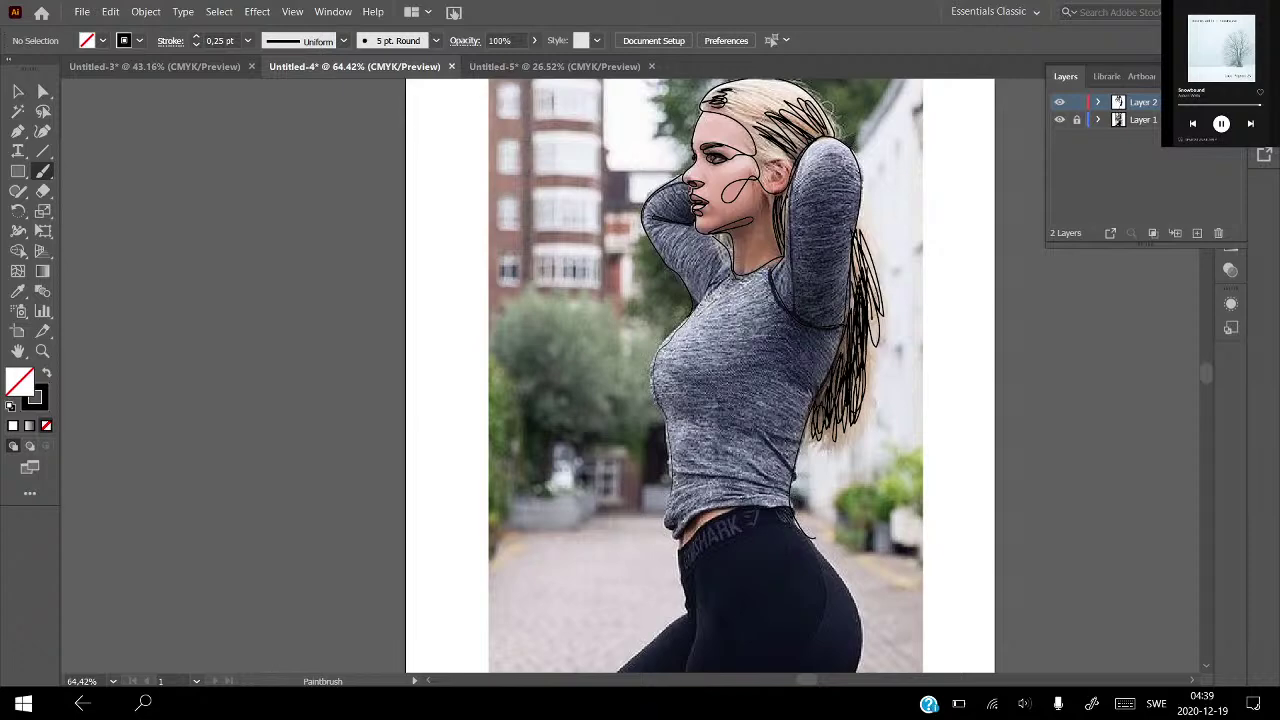
{"action": "left_click_drag", "start_coordinate": [666, 500], "coordinate": [676, 546]}
{"action": "scroll", "coordinate": [820, 300], "scroll_direction": "down", "scroll_amount": 3}
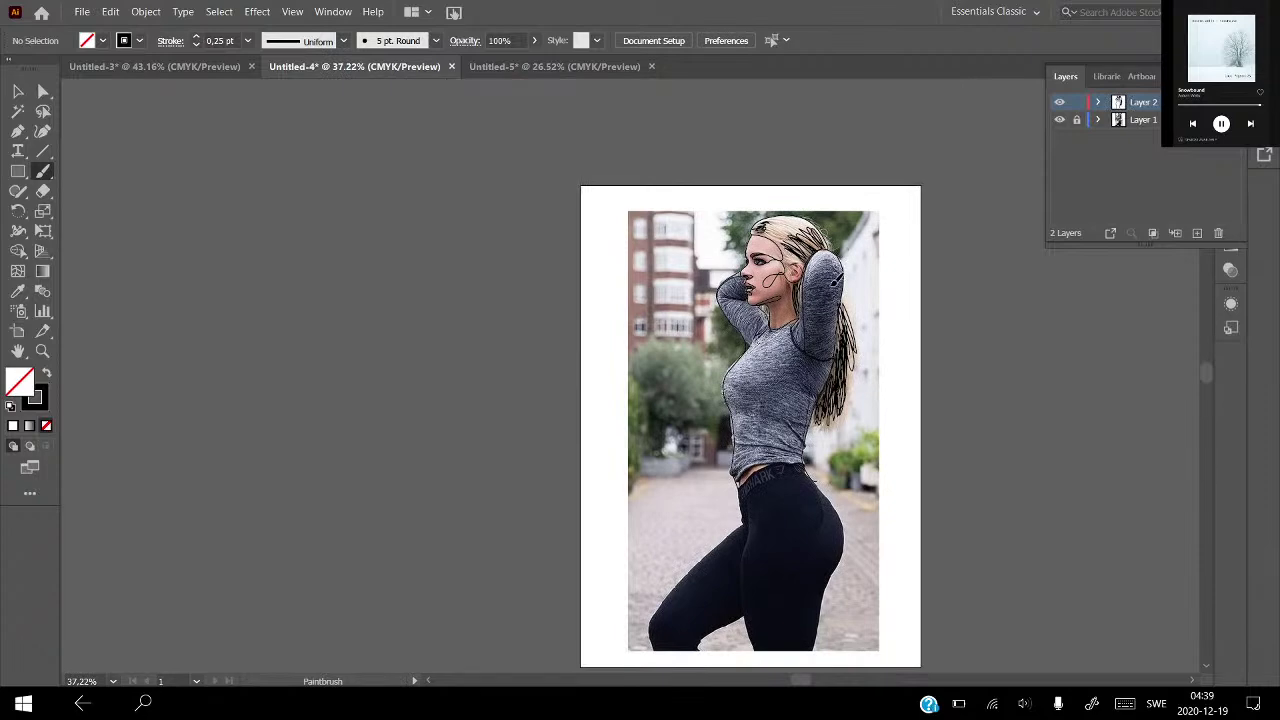
Trace the front edge of the leg, the hip curve and the inner thigh, then zoom back out.
{"action": "scroll", "coordinate": [833, 281], "scroll_direction": "up", "scroll_amount": 5}
{"action": "scroll", "coordinate": [833, 270], "scroll_direction": "down", "scroll_amount": 2}
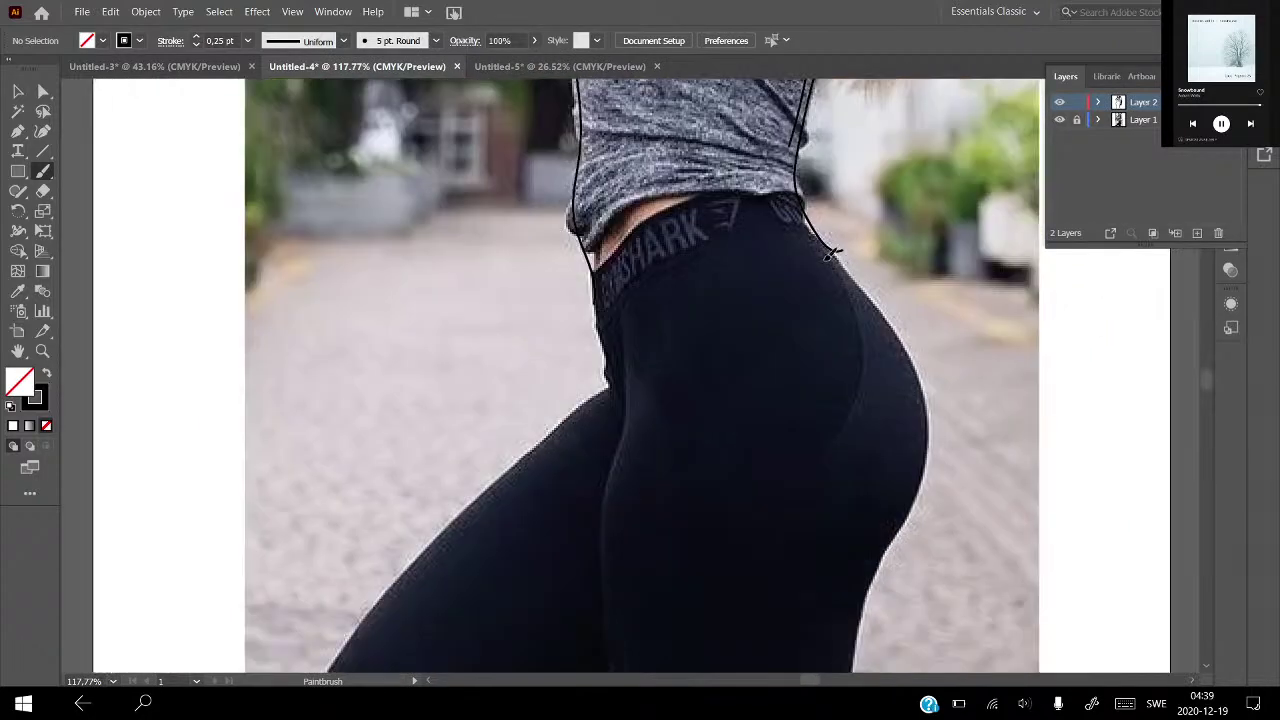
{"action": "scroll", "coordinate": [830, 253], "scroll_direction": "down", "scroll_amount": 2}
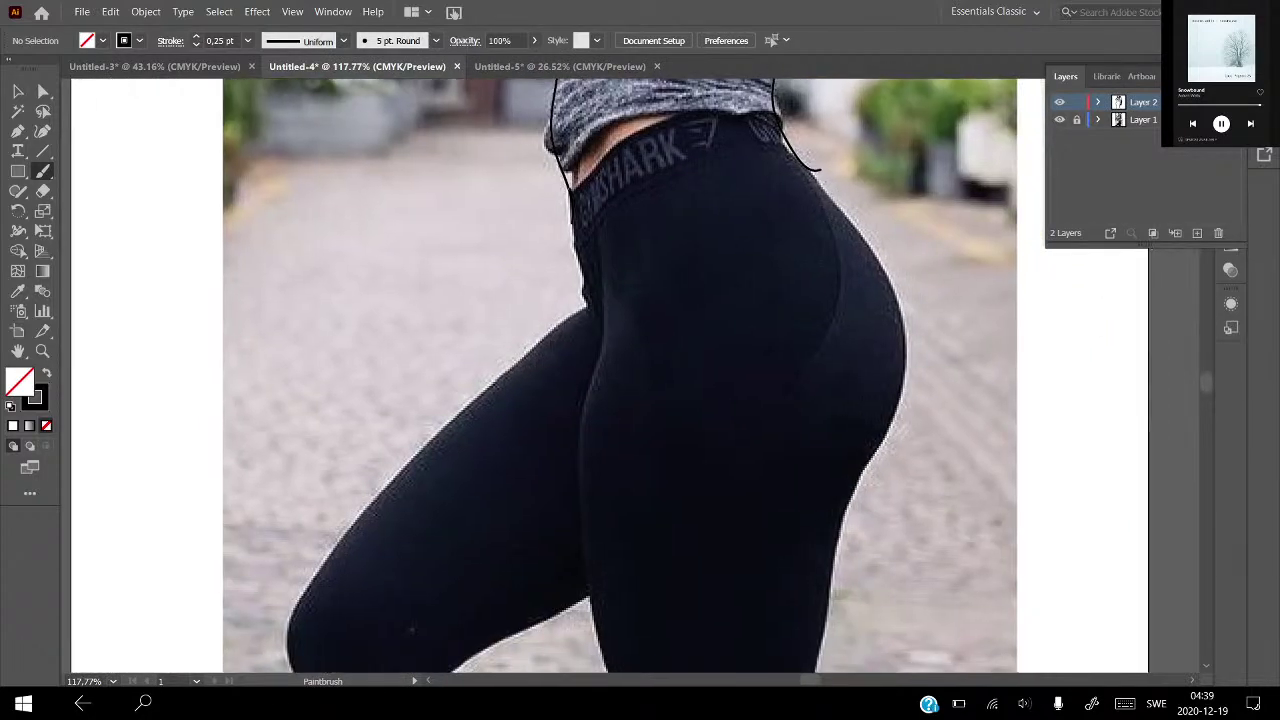
{"action": "mouse_move", "coordinate": [583, 300]}
{"action": "left_mouse_down"}
{"action": "mouse_move", "coordinate": [395, 478]}
{"action": "mouse_move", "coordinate": [292, 622]}
{"action": "left_mouse_up"}
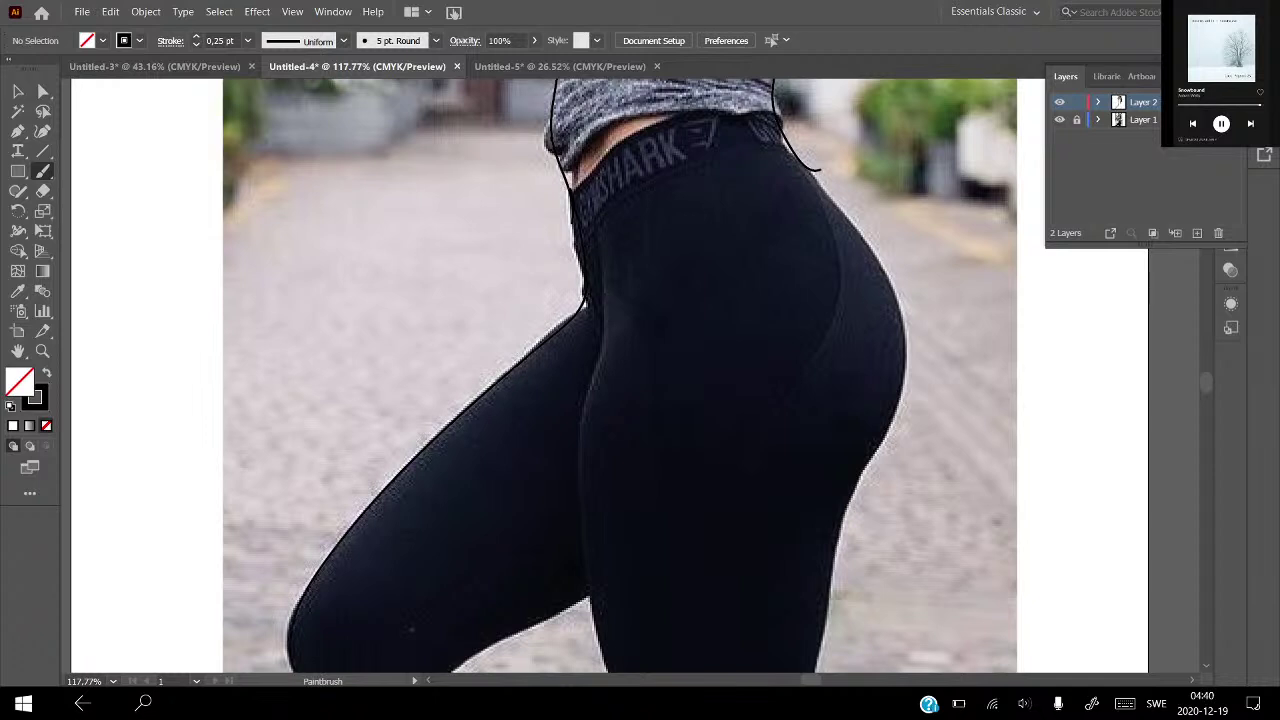
{"action": "mouse_move", "coordinate": [800, 165]}
{"action": "left_mouse_down"}
{"action": "mouse_move", "coordinate": [906, 320]}
{"action": "mouse_move", "coordinate": [906, 380]}
{"action": "mouse_move", "coordinate": [858, 486]}
{"action": "mouse_move", "coordinate": [818, 668]}
{"action": "left_mouse_up"}
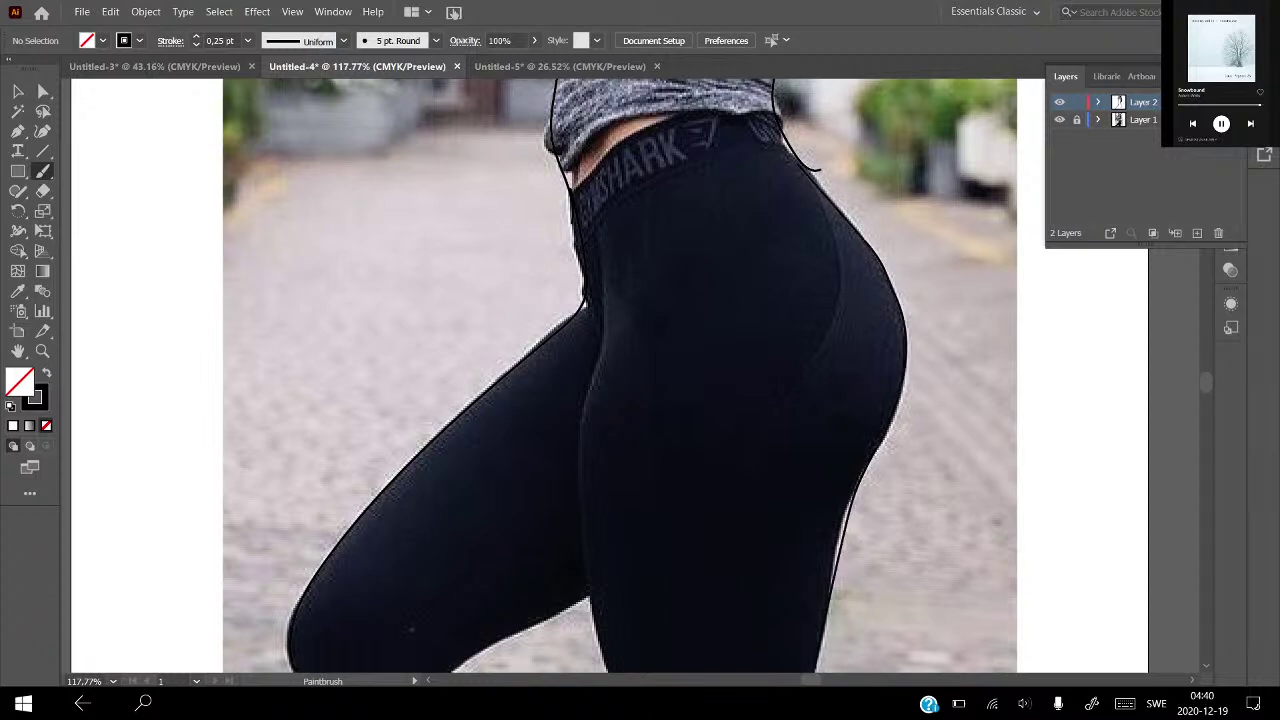
{"action": "left_click_drag", "start_coordinate": [606, 282], "coordinate": [580, 488]}
{"action": "scroll", "coordinate": [790, 385], "scroll_direction": "down", "scroll_amount": 1}
{"action": "scroll", "coordinate": [790, 385], "scroll_direction": "down", "scroll_amount": 3}
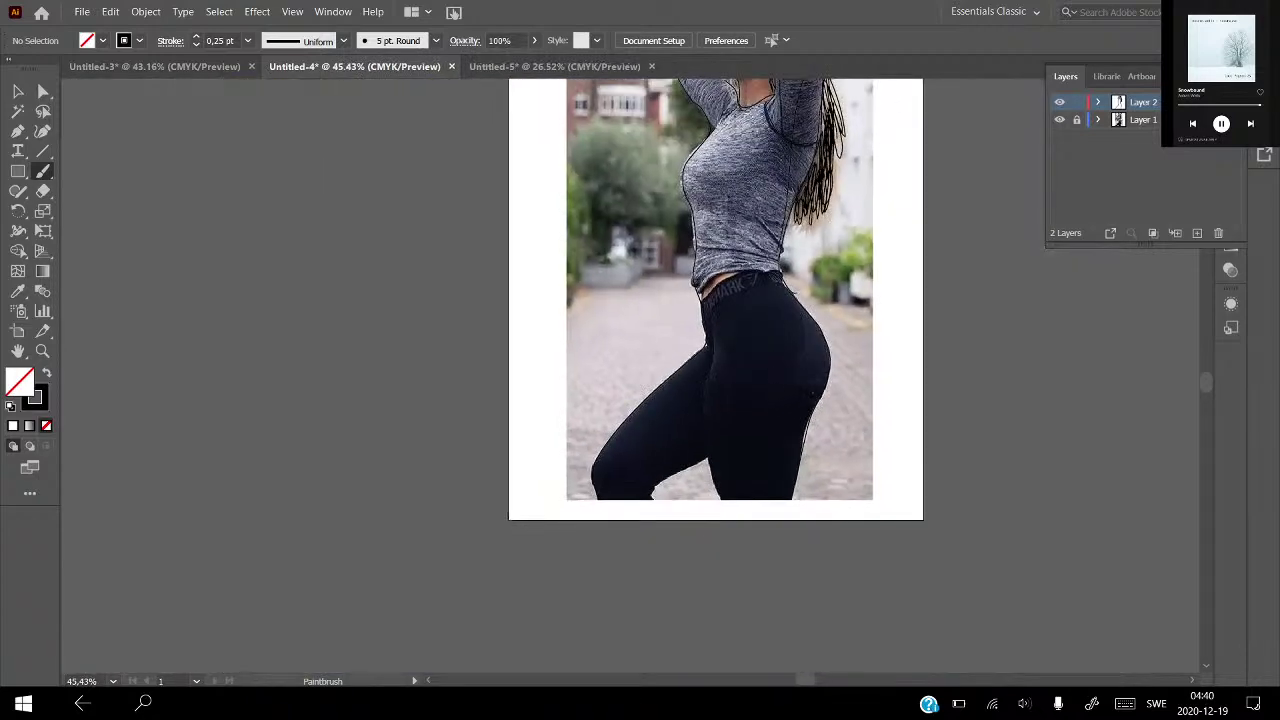
{"action": "scroll", "coordinate": [775, 450], "scroll_direction": "up", "scroll_amount": 1}
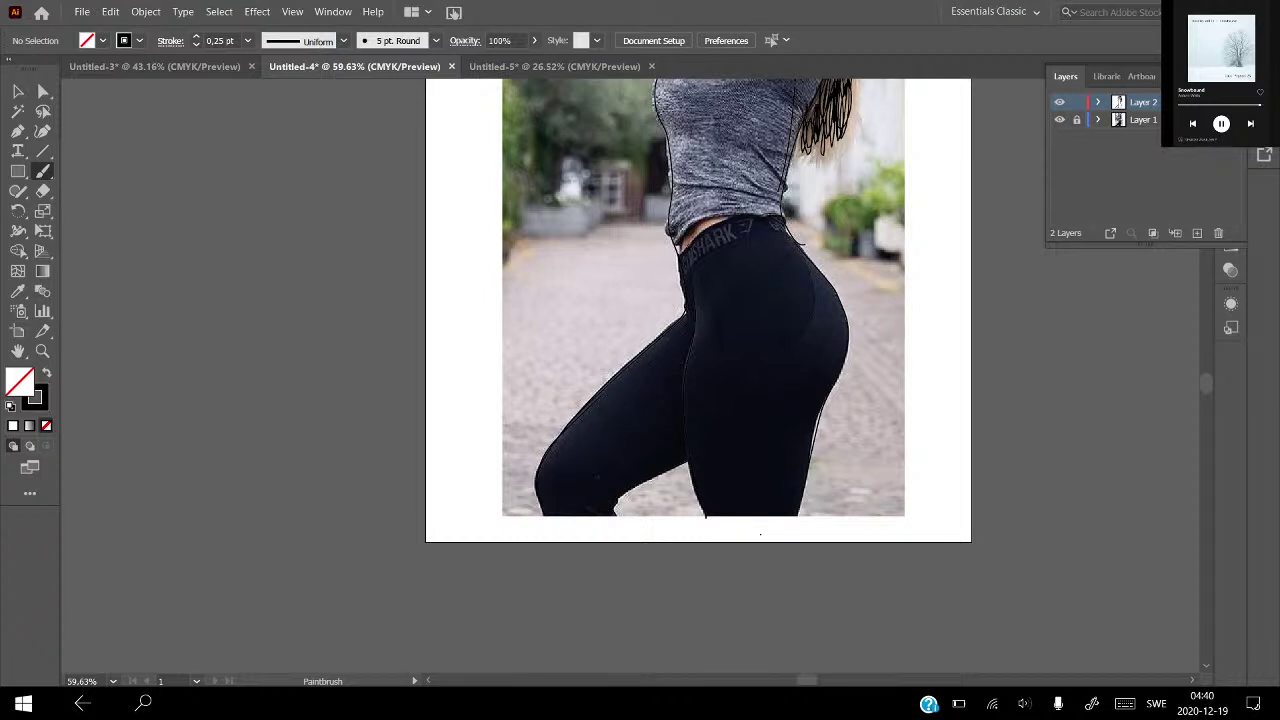
{"action": "scroll", "coordinate": [807, 340], "scroll_direction": "down", "scroll_amount": 3}
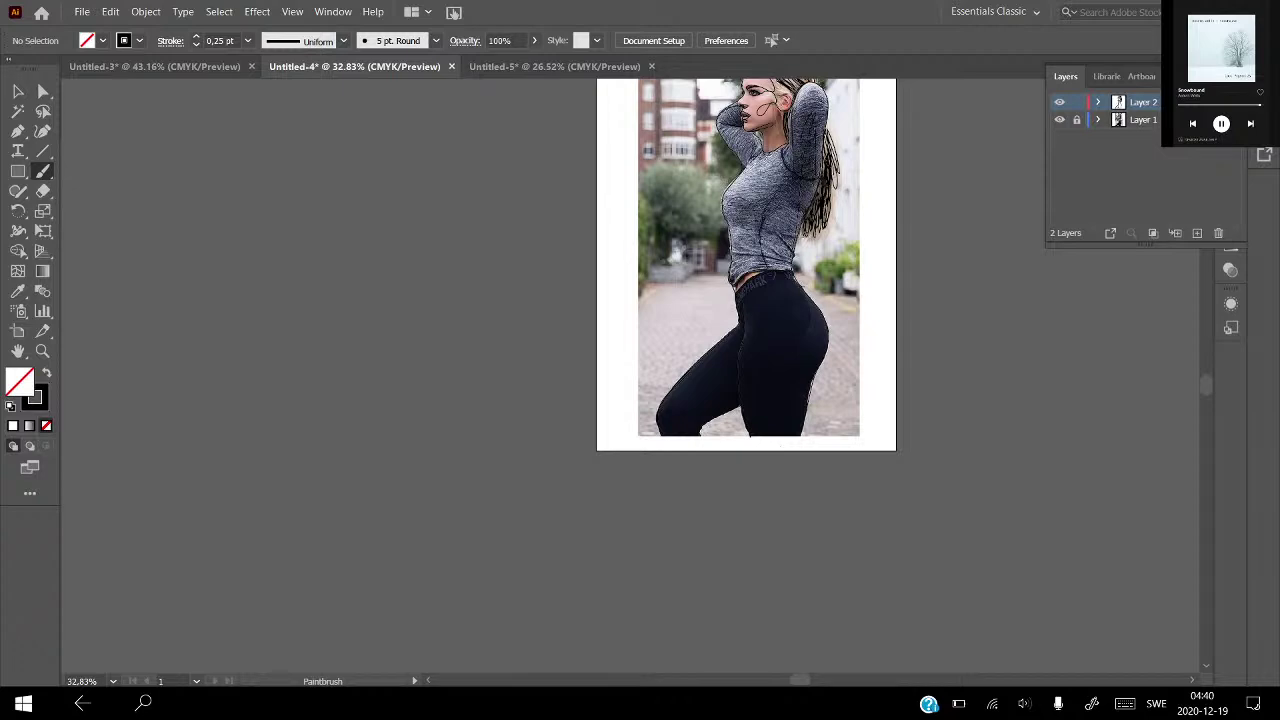
Hide the photo layer and erase the outer and lower scribbled hair strands on the right.
{"action": "left_click", "coordinate": [1059, 120]}
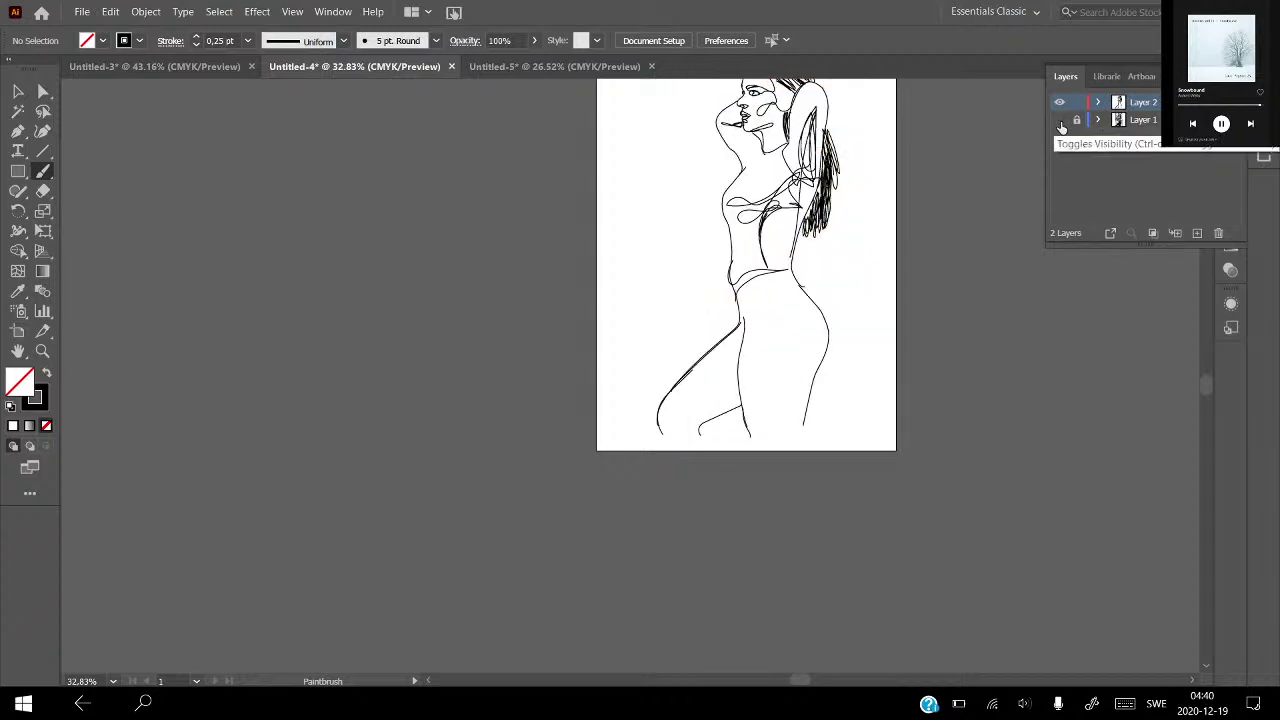
{"action": "scroll", "coordinate": [851, 403], "scroll_direction": "up", "scroll_amount": 2}
{"action": "scroll", "coordinate": [866, 546], "scroll_direction": "up", "scroll_amount": 2}
{"action": "scroll", "coordinate": [867, 570], "scroll_direction": "up", "scroll_amount": 2}
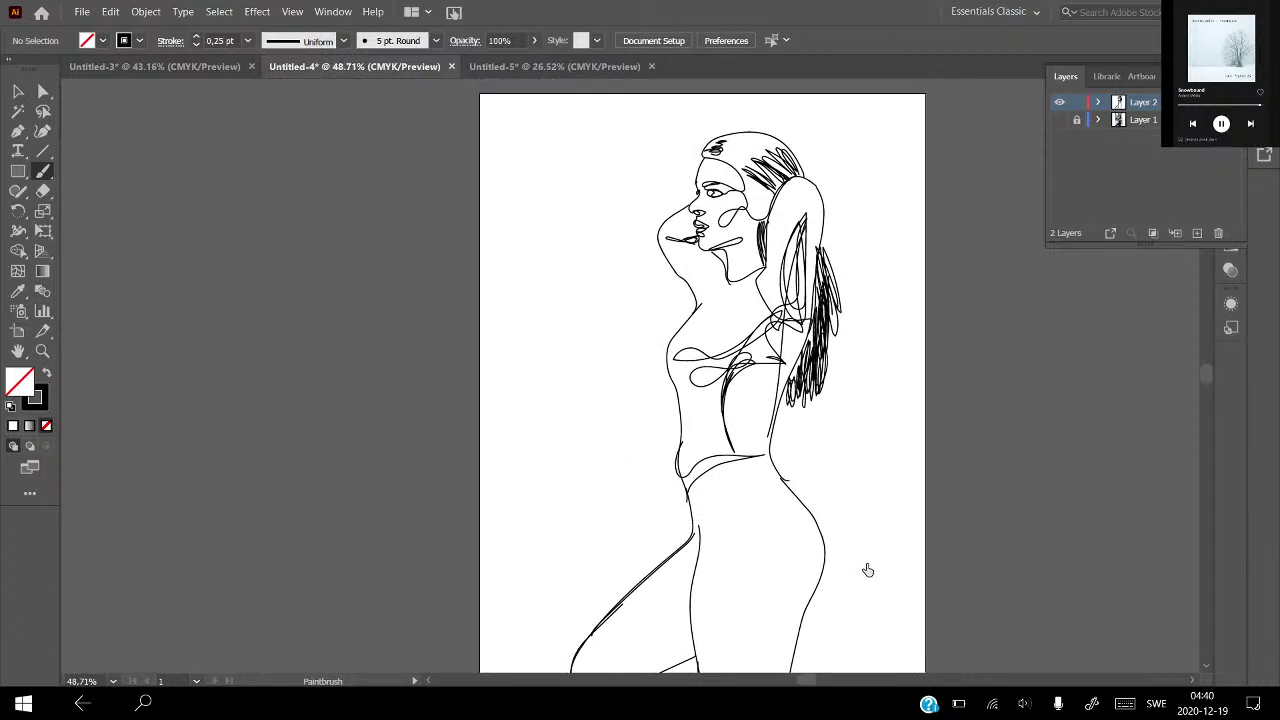
{"action": "left_click", "coordinate": [43, 191]}
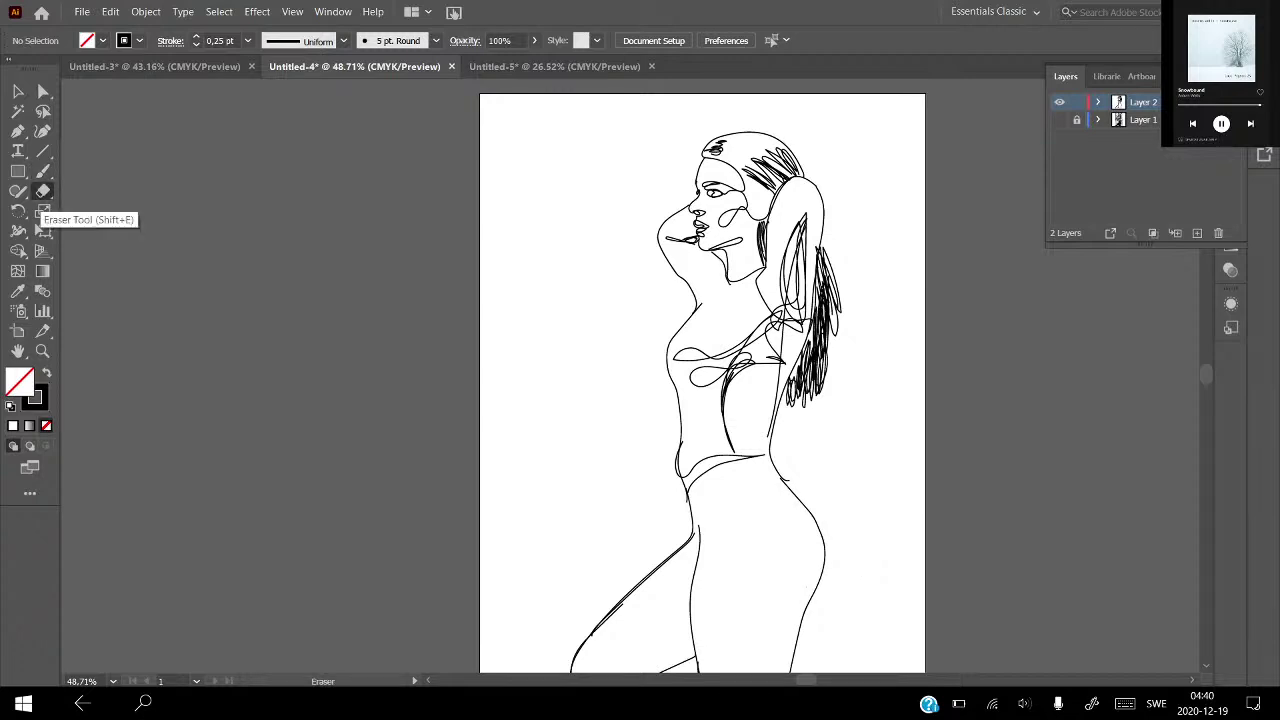
{"action": "mouse_move", "coordinate": [836, 262]}
{"action": "left_mouse_down"}
{"action": "mouse_move", "coordinate": [826, 340]}
{"action": "mouse_move", "coordinate": [828, 250]}
{"action": "mouse_move", "coordinate": [832, 320]}
{"action": "left_mouse_up"}
{"action": "mouse_move", "coordinate": [834, 382]}
{"action": "left_mouse_down"}
{"action": "mouse_move", "coordinate": [808, 340]}
{"action": "mouse_move", "coordinate": [800, 398]}
{"action": "mouse_move", "coordinate": [816, 318]}
{"action": "mouse_move", "coordinate": [823, 375]}
{"action": "left_mouse_up"}
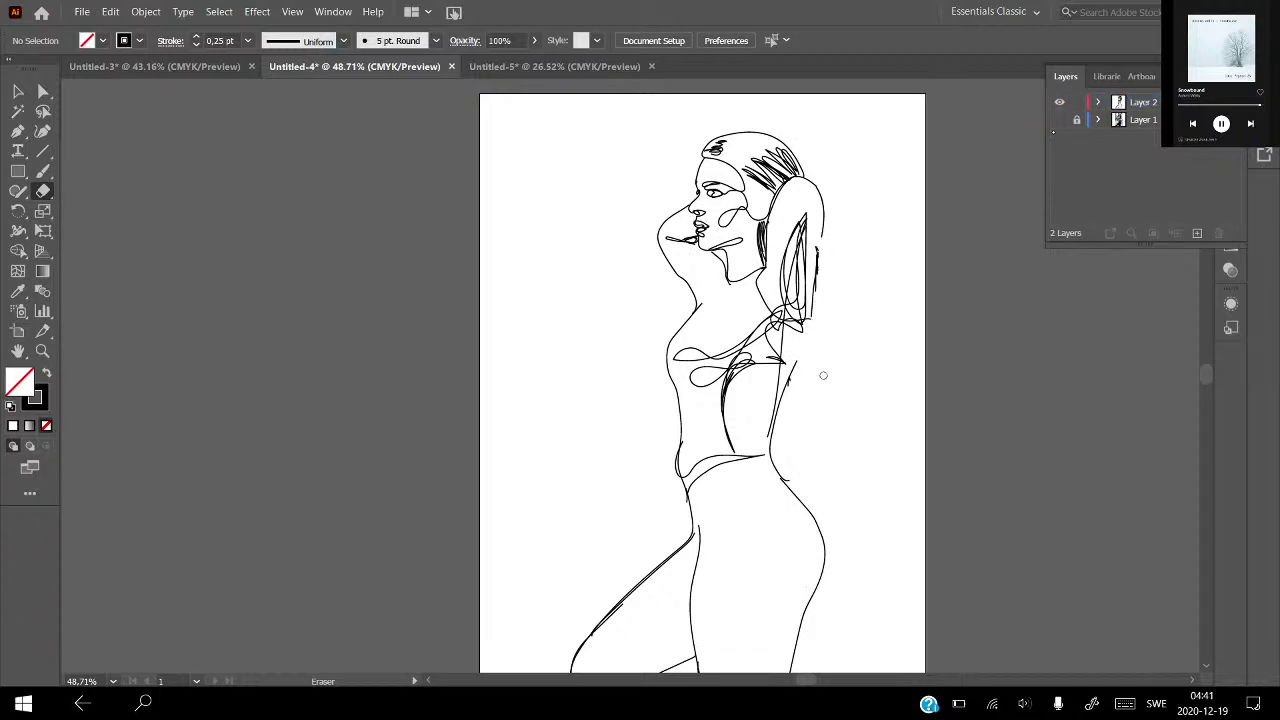
Paint a new brush line along the hair's right edge, checking it with the photo hidden.
{"action": "left_click", "coordinate": [1059, 120]}
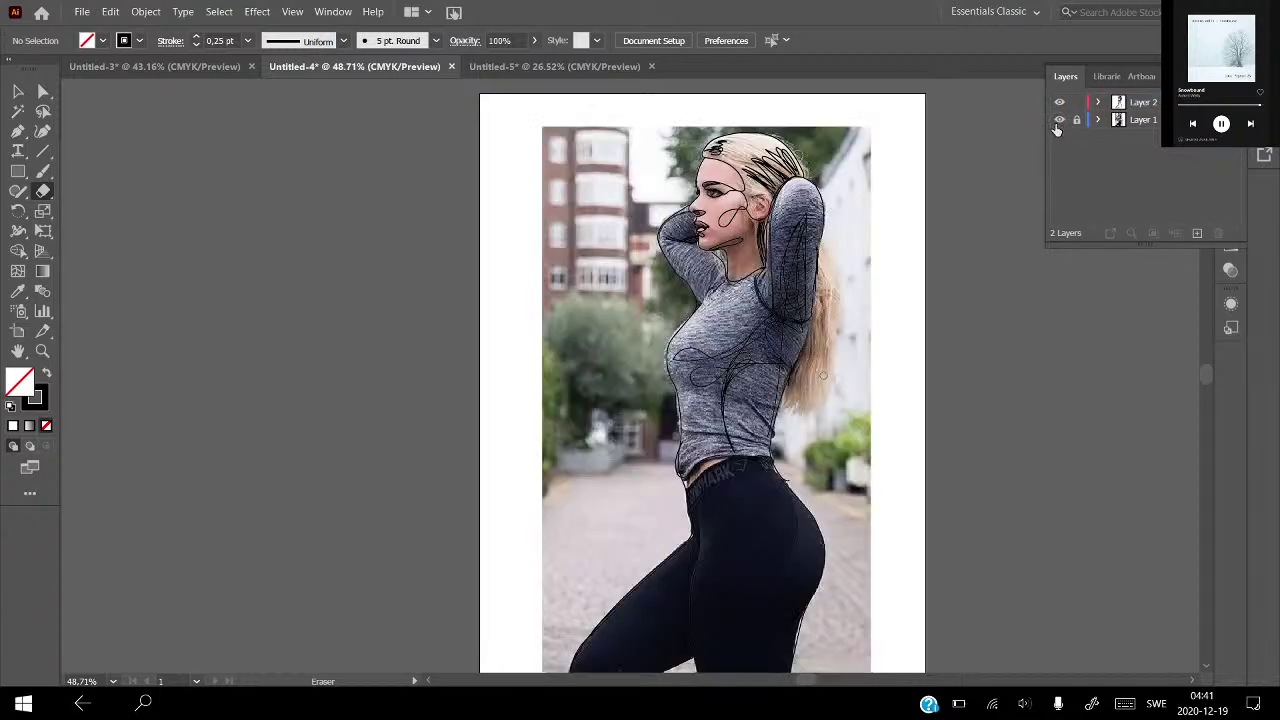
{"action": "left_click", "coordinate": [42, 174]}
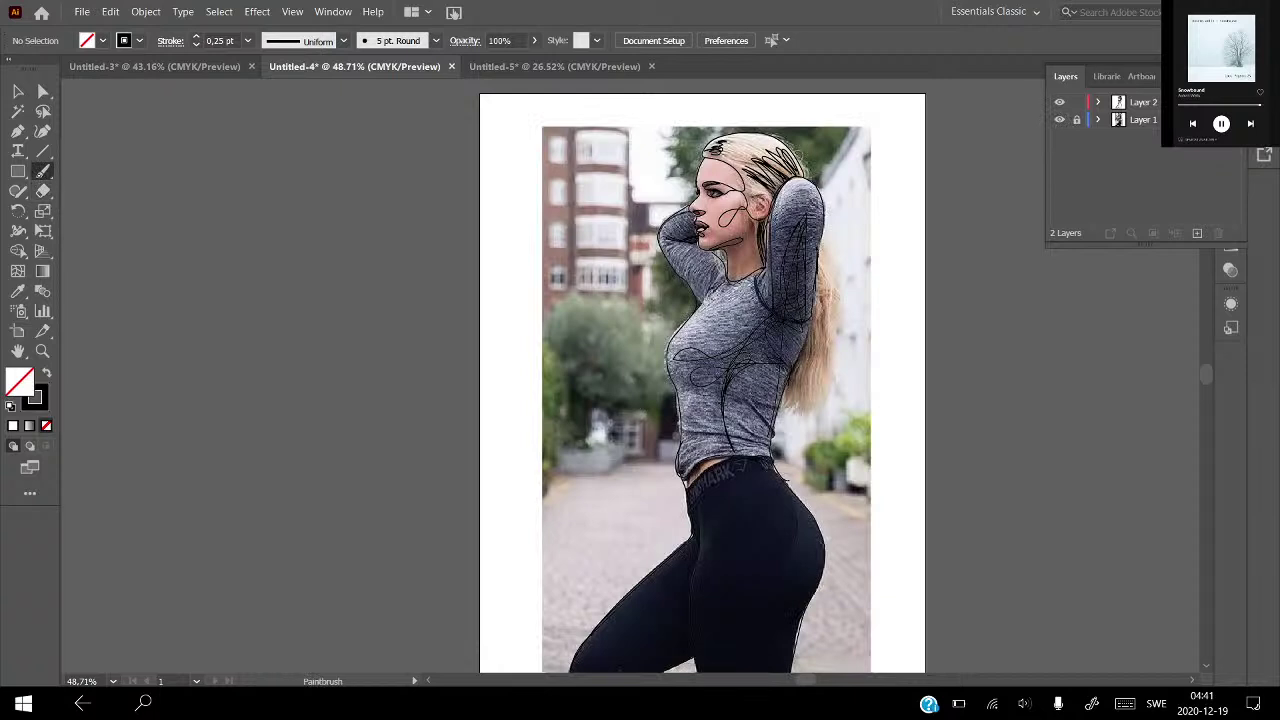
{"action": "mouse_move", "coordinate": [820, 234]}
{"action": "left_mouse_down"}
{"action": "mouse_move", "coordinate": [815, 406]}
{"action": "mouse_move", "coordinate": [786, 414]}
{"action": "left_mouse_up"}
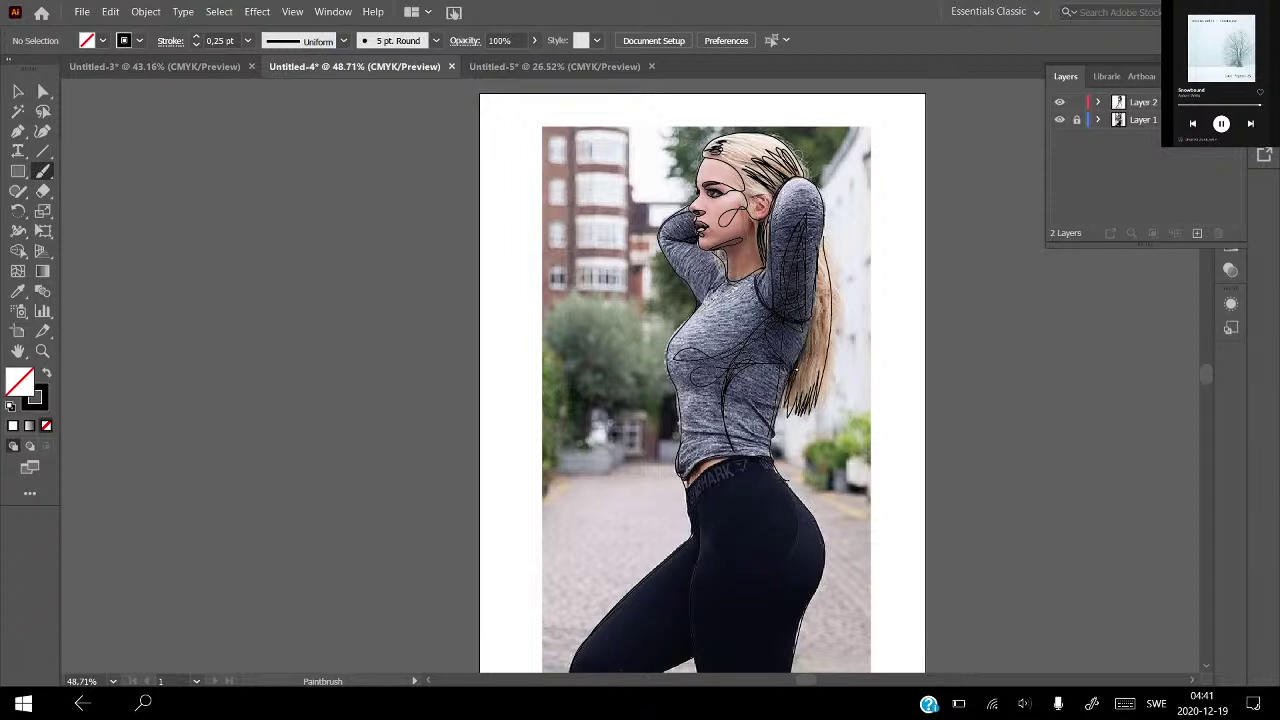
{"action": "left_click", "coordinate": [1060, 119]}
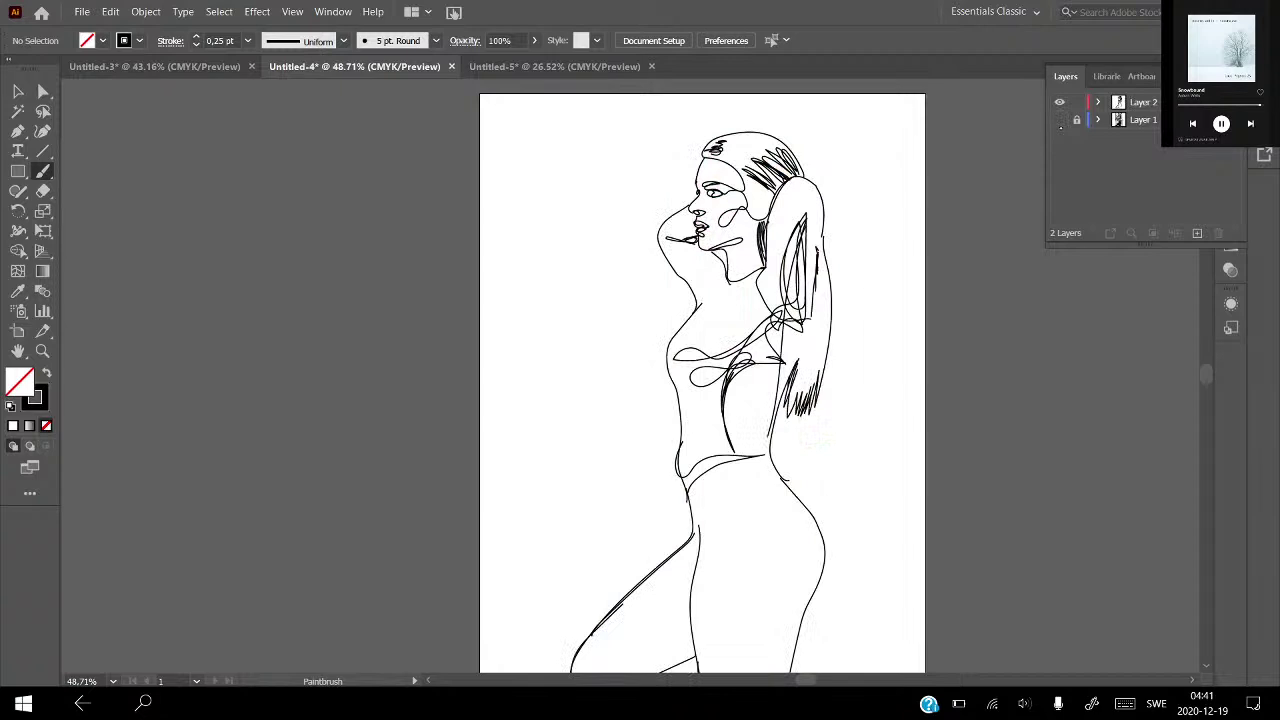
{"action": "left_click", "coordinate": [1060, 119]}
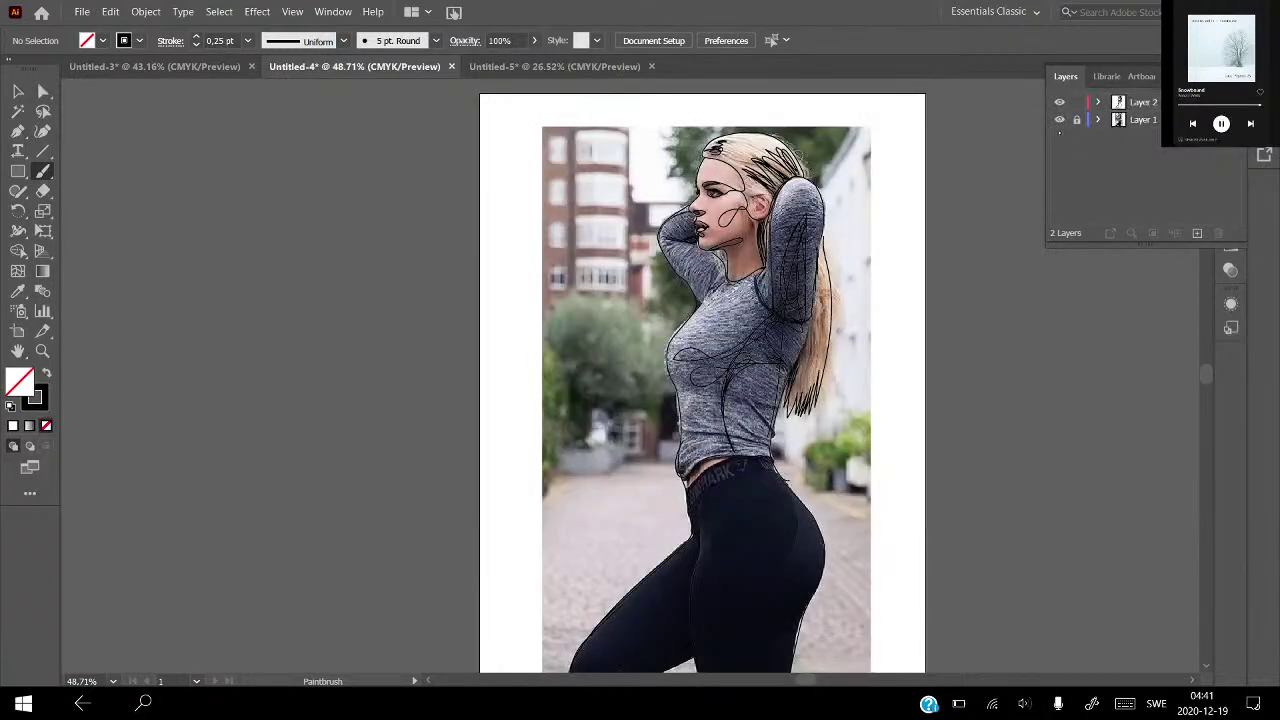
Erase the stray lines in the lower hair and redraw the hair's curving end.
{"action": "left_click", "coordinate": [43, 190]}
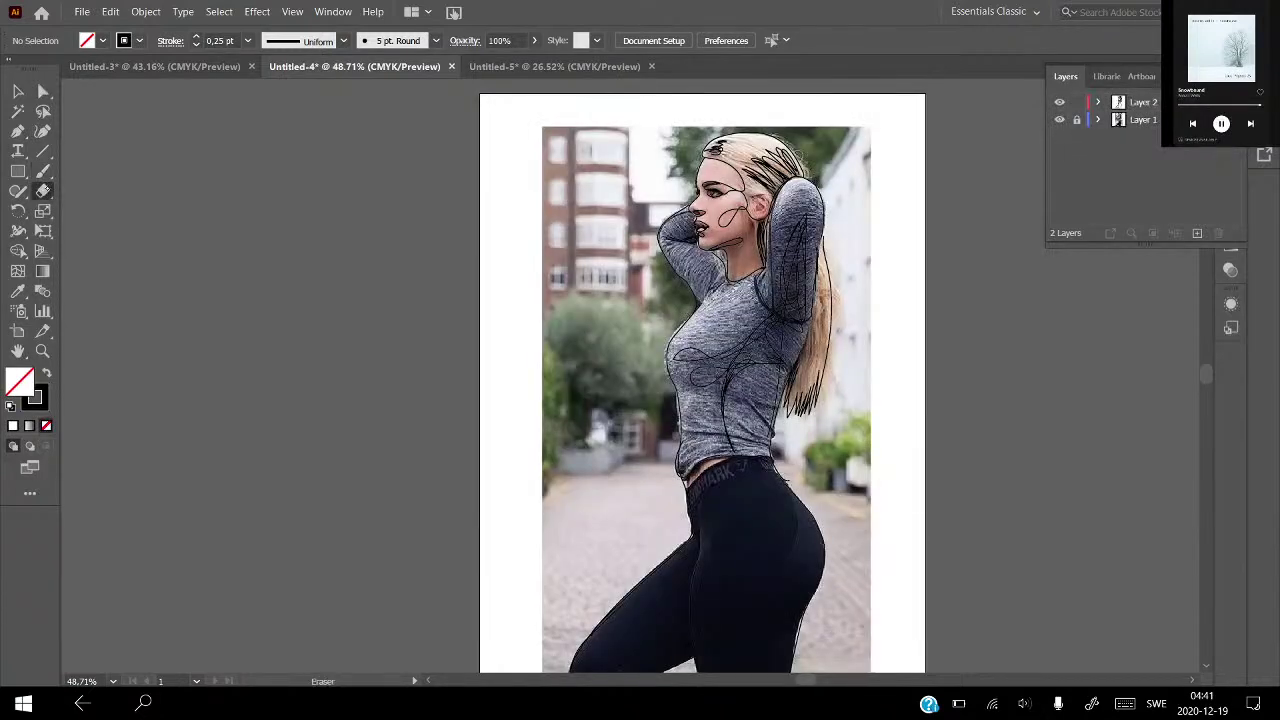
{"action": "left_click_drag", "start_coordinate": [822, 380], "coordinate": [795, 417]}
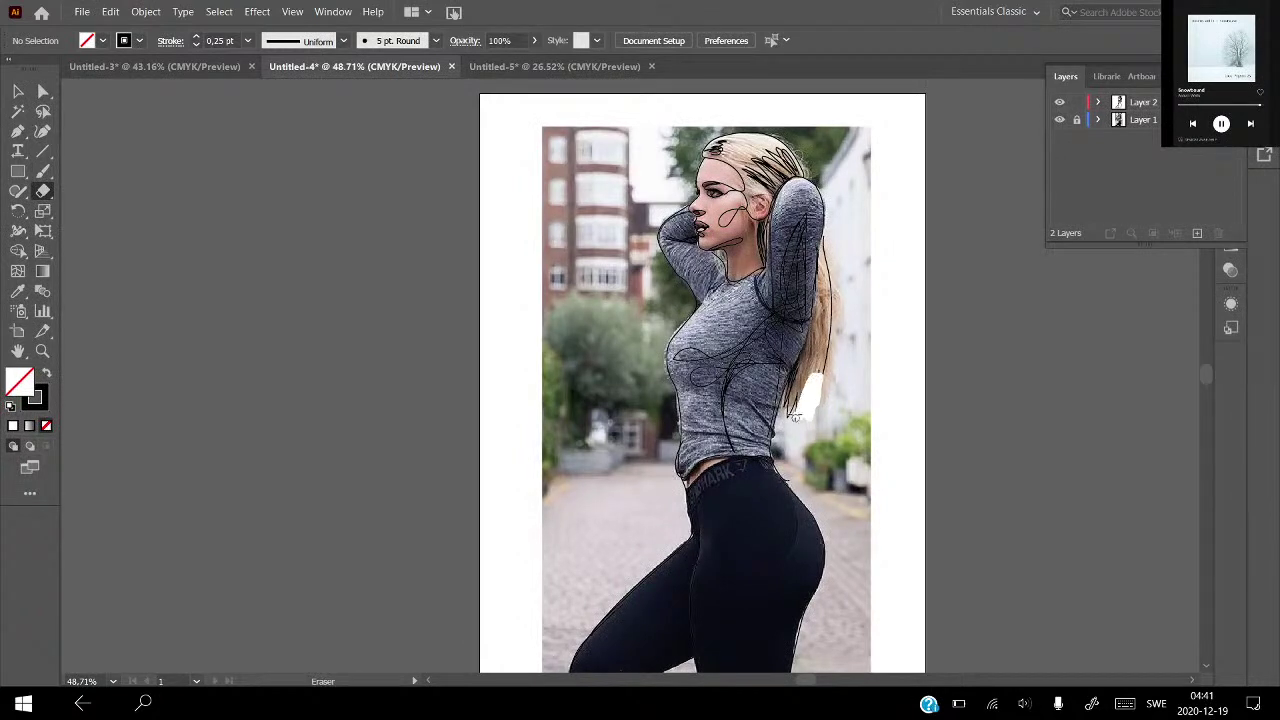
{"action": "left_click_drag", "start_coordinate": [795, 417], "coordinate": [813, 416]}
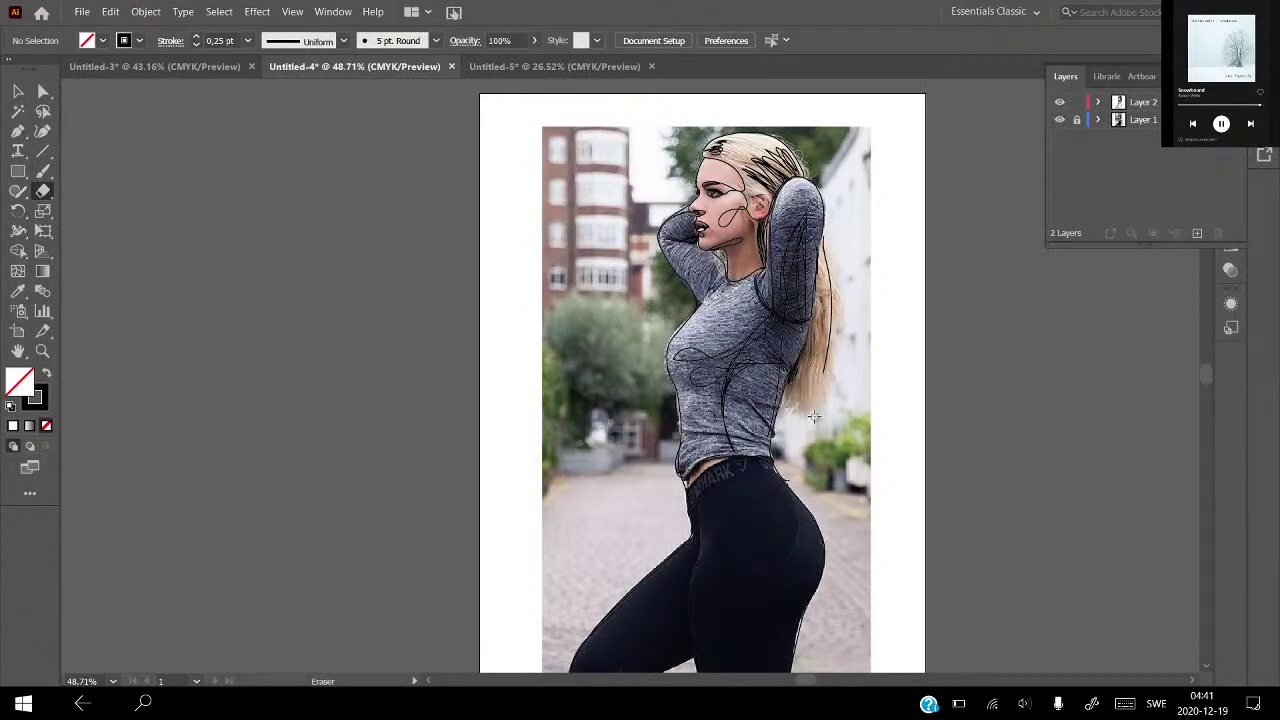
{"action": "left_click", "coordinate": [43, 171]}
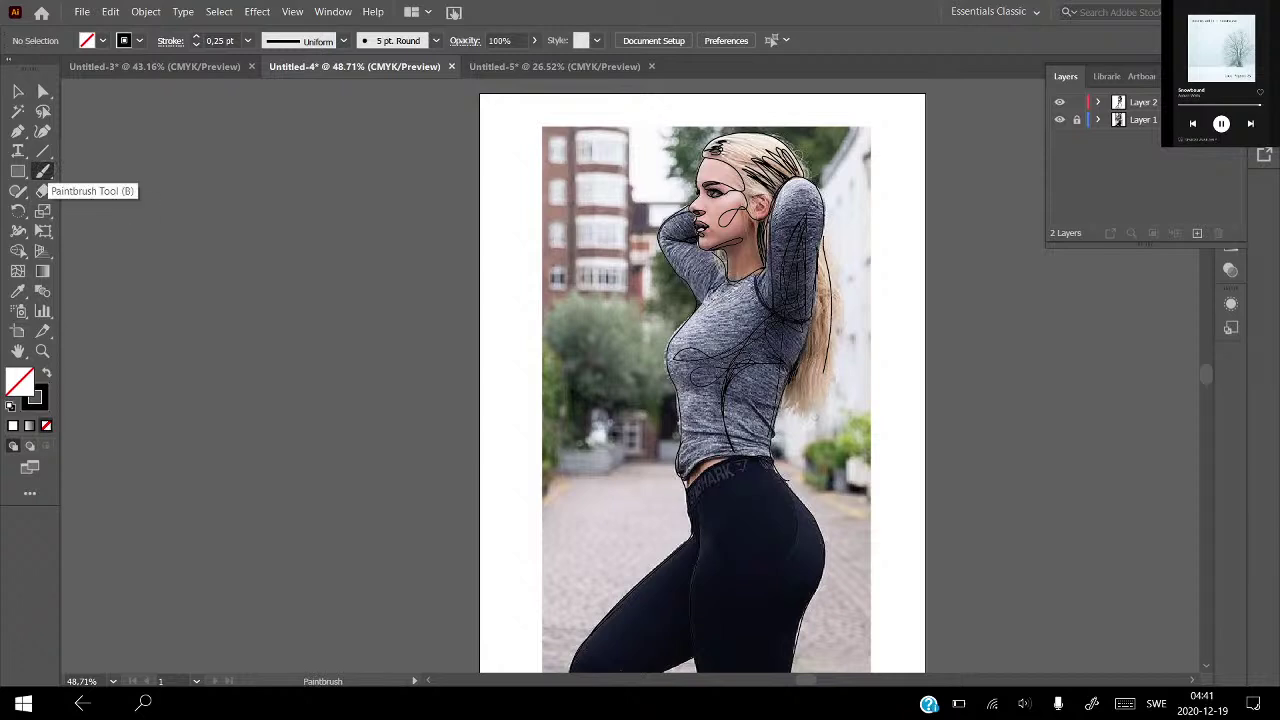
{"action": "mouse_move", "coordinate": [820, 376]}
{"action": "left_mouse_down"}
{"action": "mouse_move", "coordinate": [800, 422]}
{"action": "mouse_move", "coordinate": [788, 393]}
{"action": "left_mouse_up"}
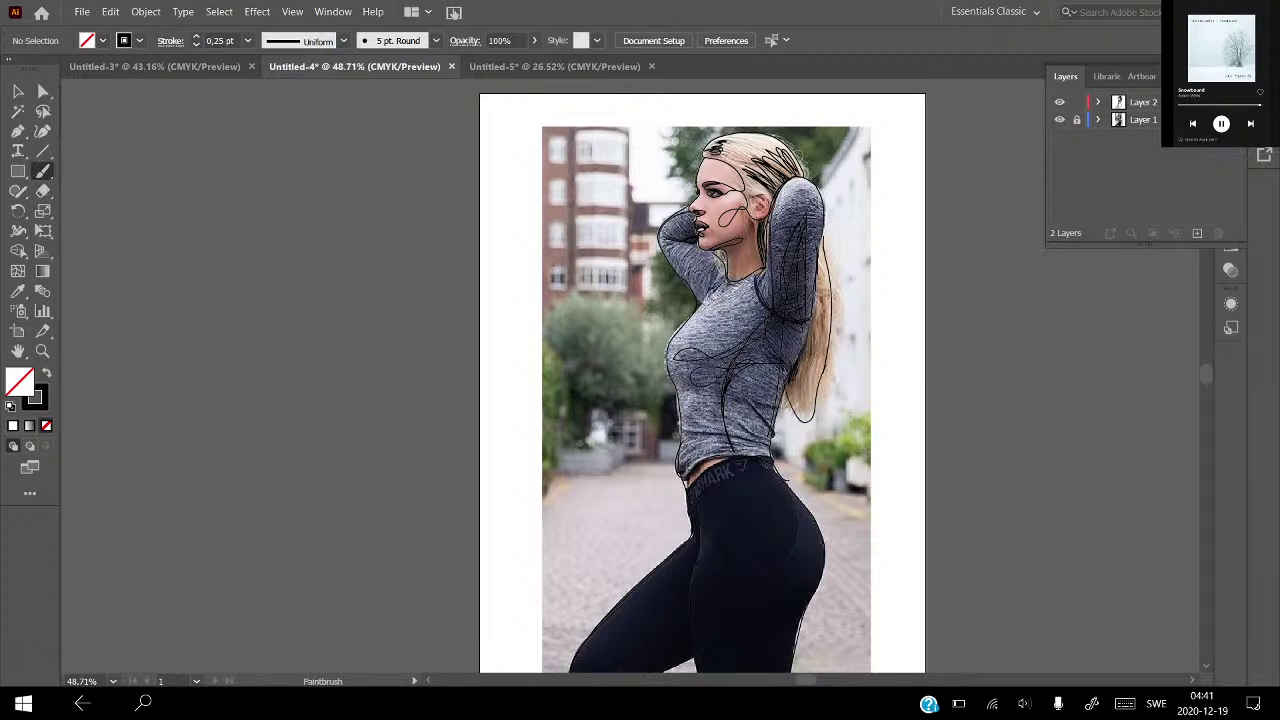
{"action": "left_click", "coordinate": [1059, 119]}
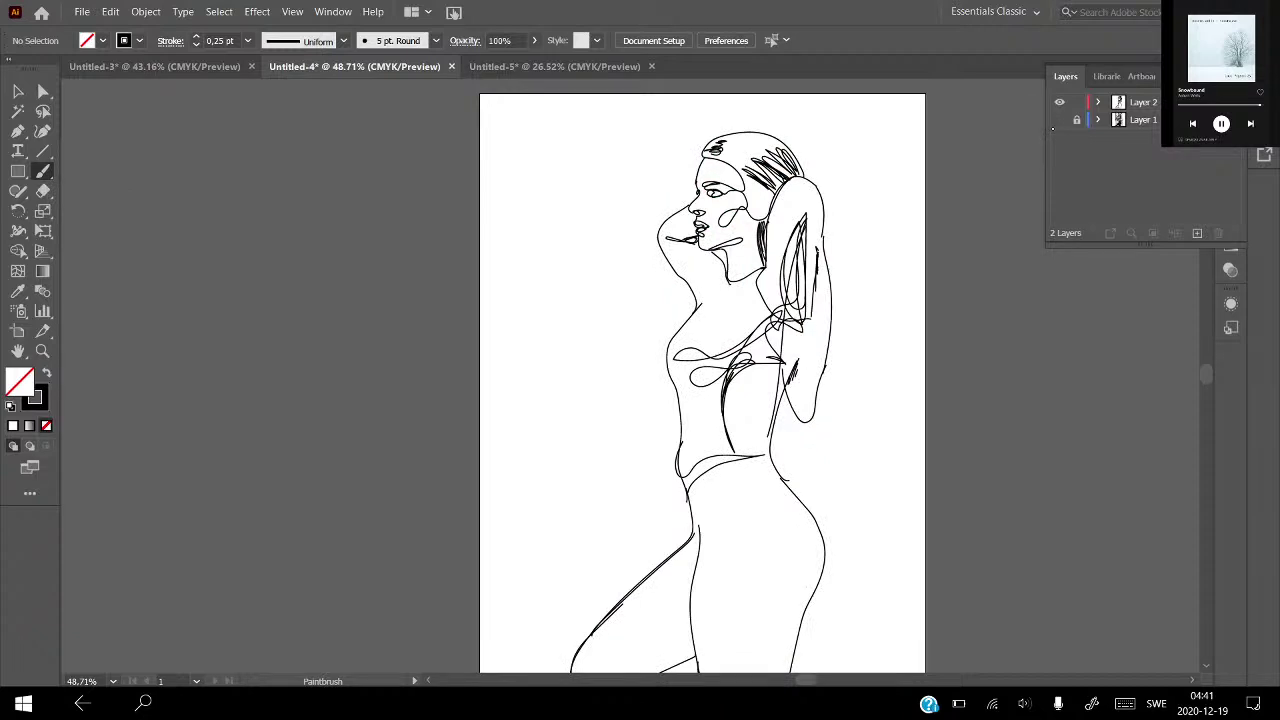
{"action": "left_click", "coordinate": [1059, 120]}
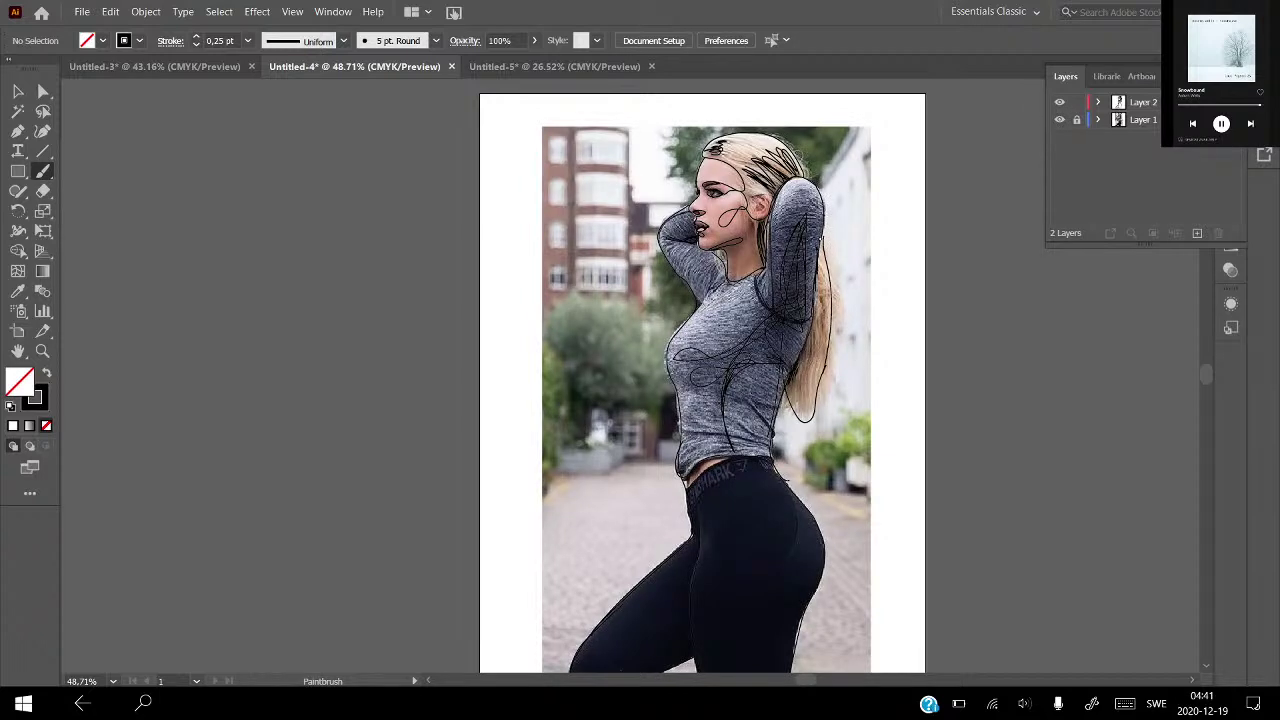
Set stroke weight to 0,5 pt, trace more strokes down the hair outline, and hide the photo.
{"action": "left_click", "coordinate": [196, 36]}
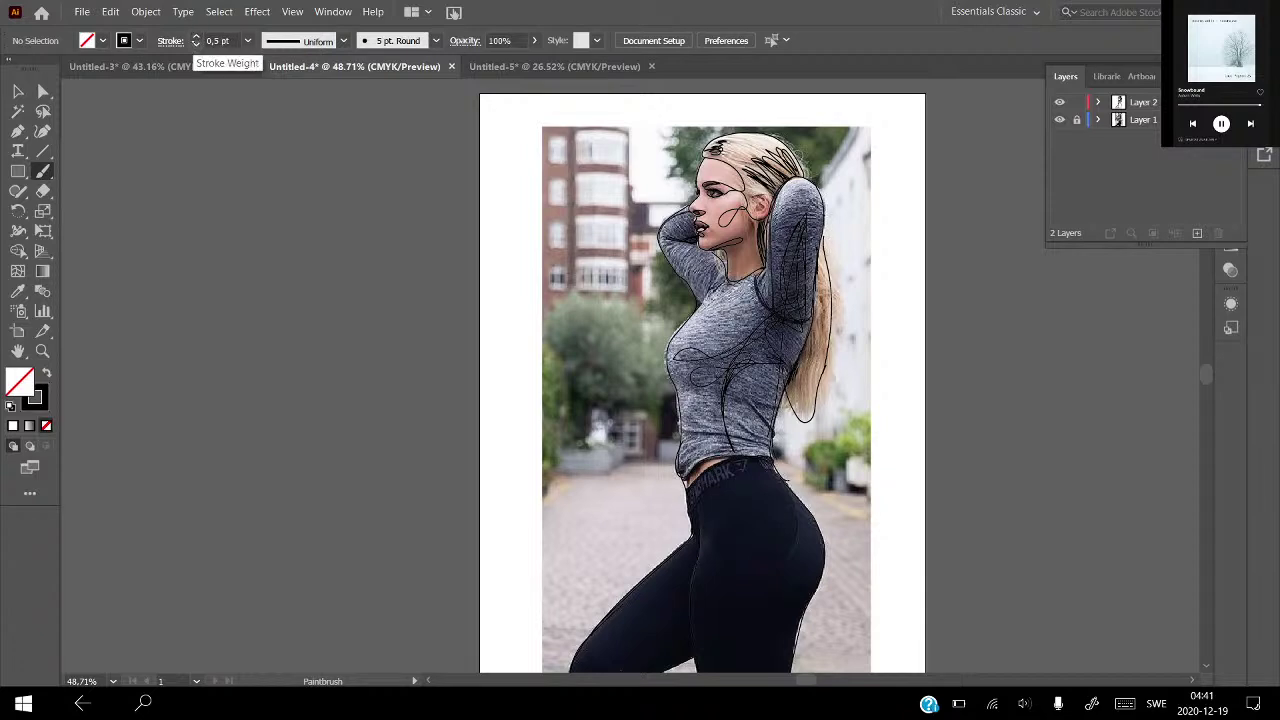
{"action": "left_click_drag", "start_coordinate": [812, 286], "coordinate": [800, 356]}
{"action": "left_click_drag", "start_coordinate": [781, 400], "coordinate": [775, 422]}
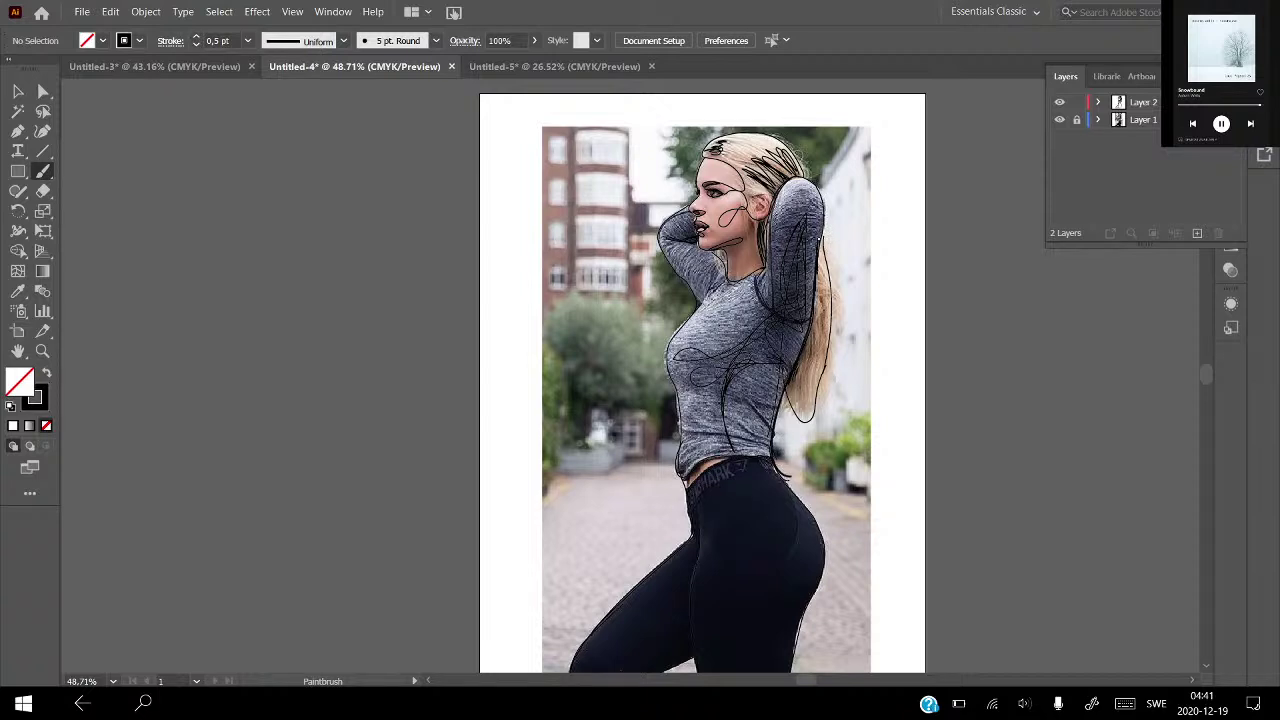
{"action": "left_click", "coordinate": [1059, 120]}
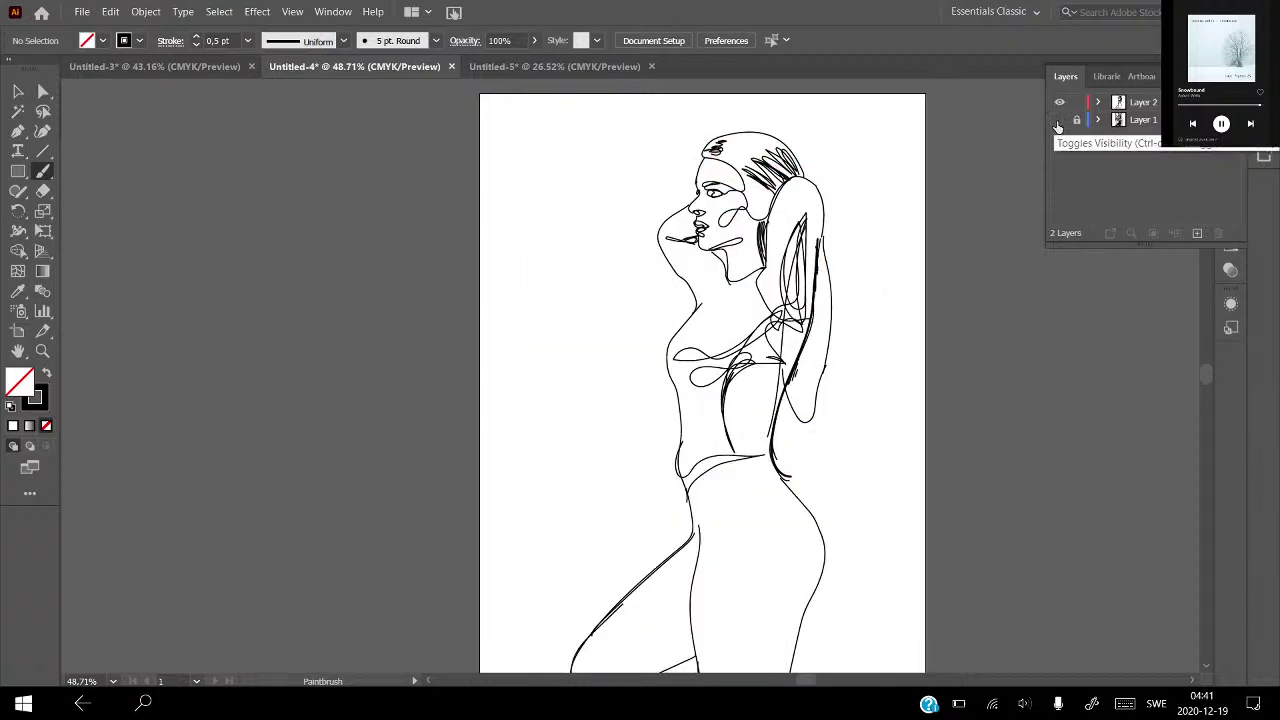
Erase the back stroke's lower end and repaint it longer and darker.
{"action": "key", "text": "shift+e"}
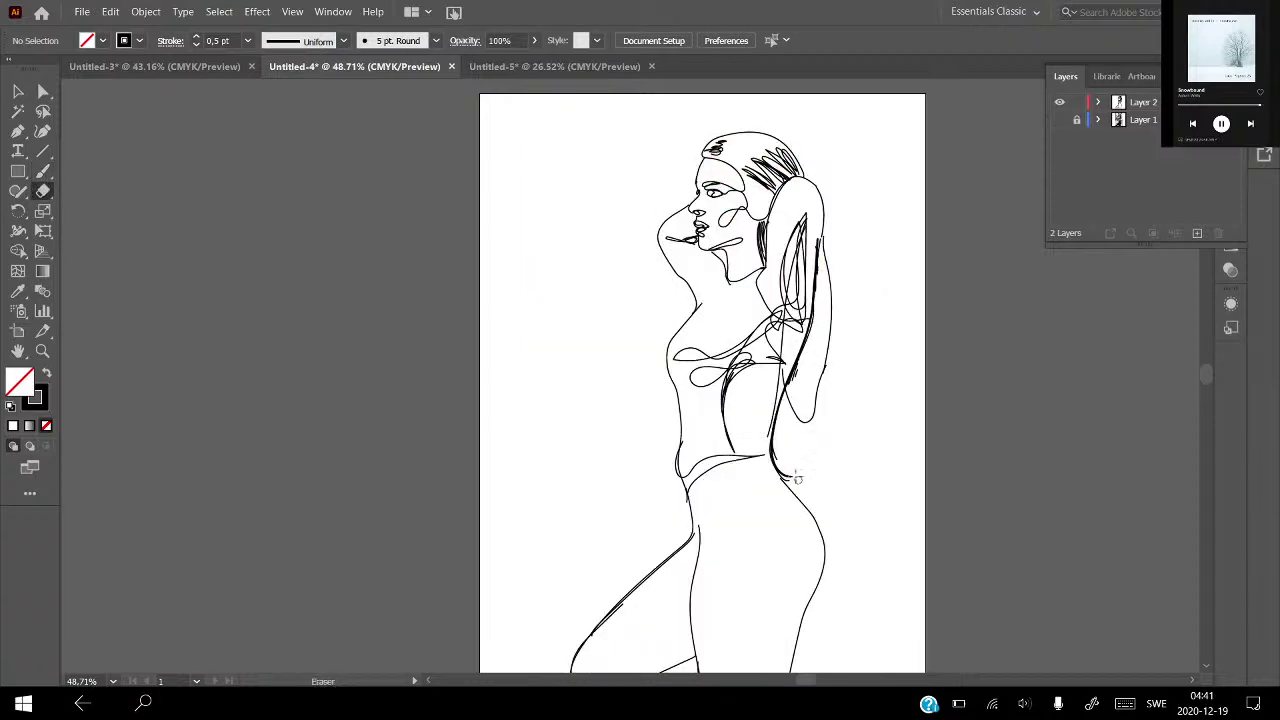
{"action": "left_click_drag", "start_coordinate": [770, 458], "coordinate": [785, 470]}
{"action": "left_click", "coordinate": [43, 172]}
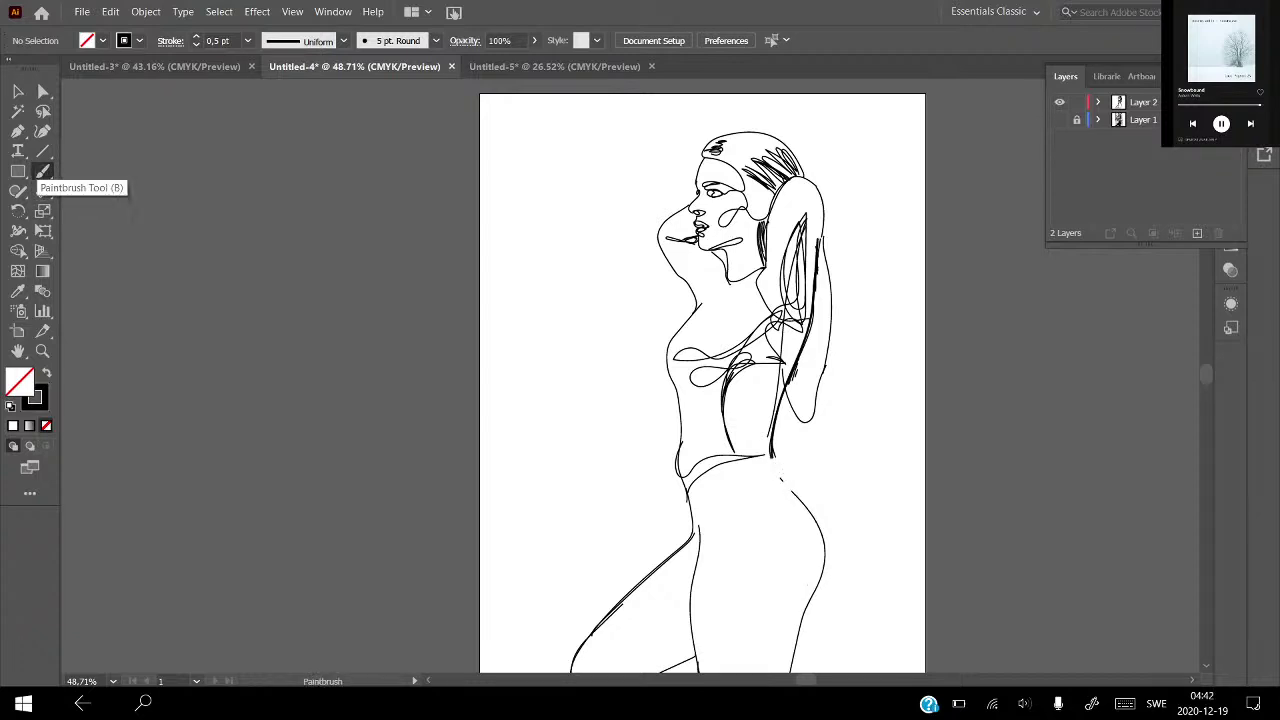
{"action": "left_click_drag", "start_coordinate": [770, 456], "coordinate": [800, 497]}
{"action": "left_click_drag", "start_coordinate": [769, 430], "coordinate": [780, 477]}
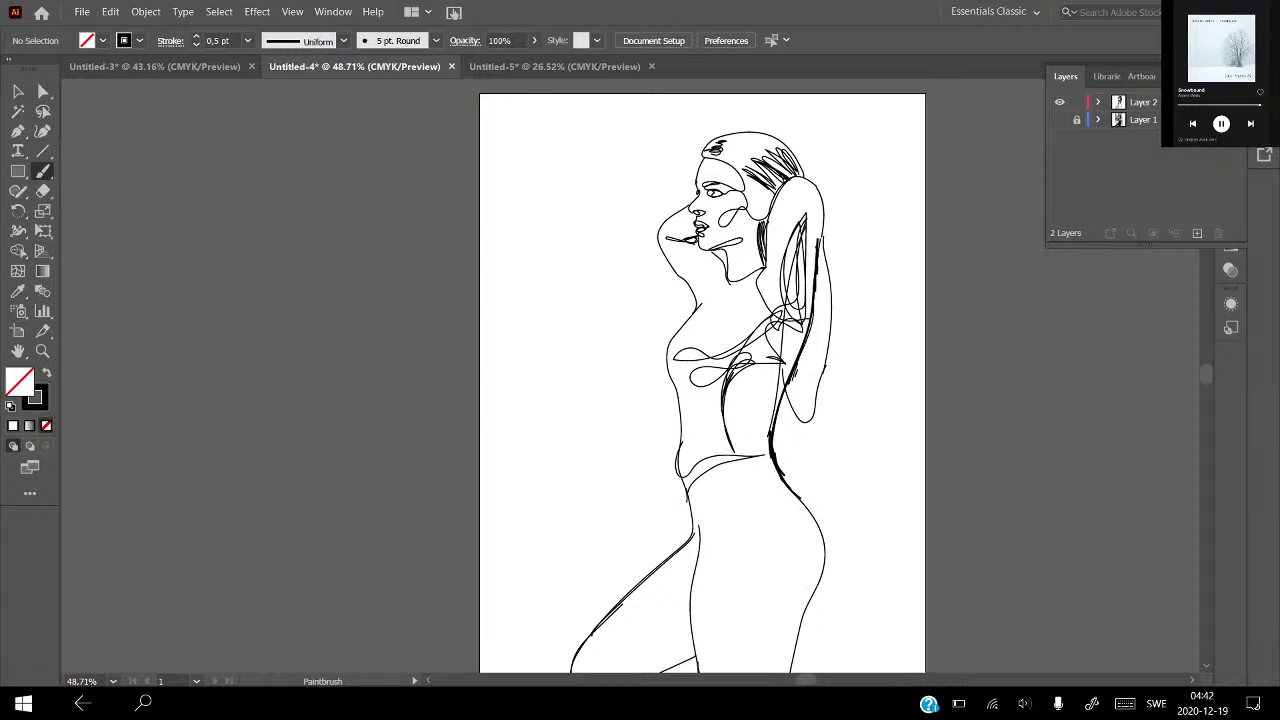
Scribble dense dark strands along and inside the hair's right side.
{"action": "left_click_drag", "start_coordinate": [828, 258], "coordinate": [810, 402]}
{"action": "left_click_drag", "start_coordinate": [816, 338], "coordinate": [798, 420]}
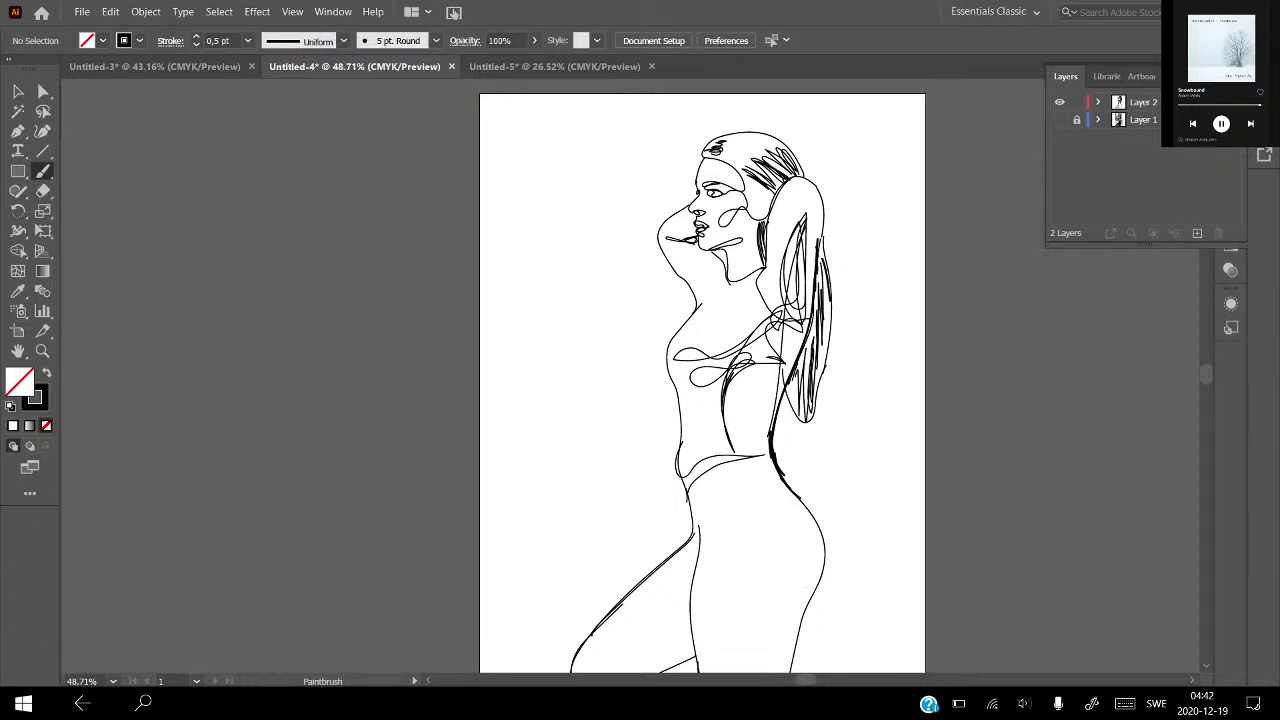
{"action": "left_click_drag", "start_coordinate": [798, 368], "coordinate": [786, 408]}
{"action": "left_click_drag", "start_coordinate": [822, 262], "coordinate": [790, 422]}
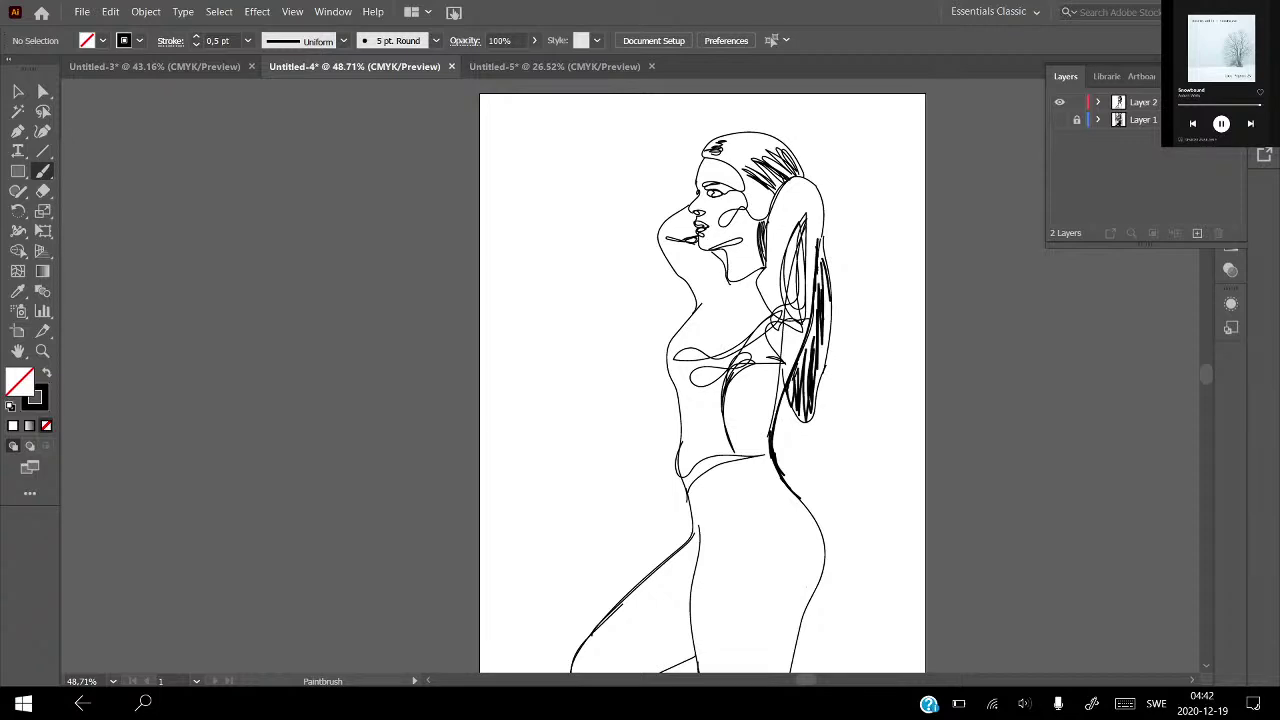
{"action": "scroll", "coordinate": [895, 415], "scroll_direction": "down", "scroll_amount": 2}
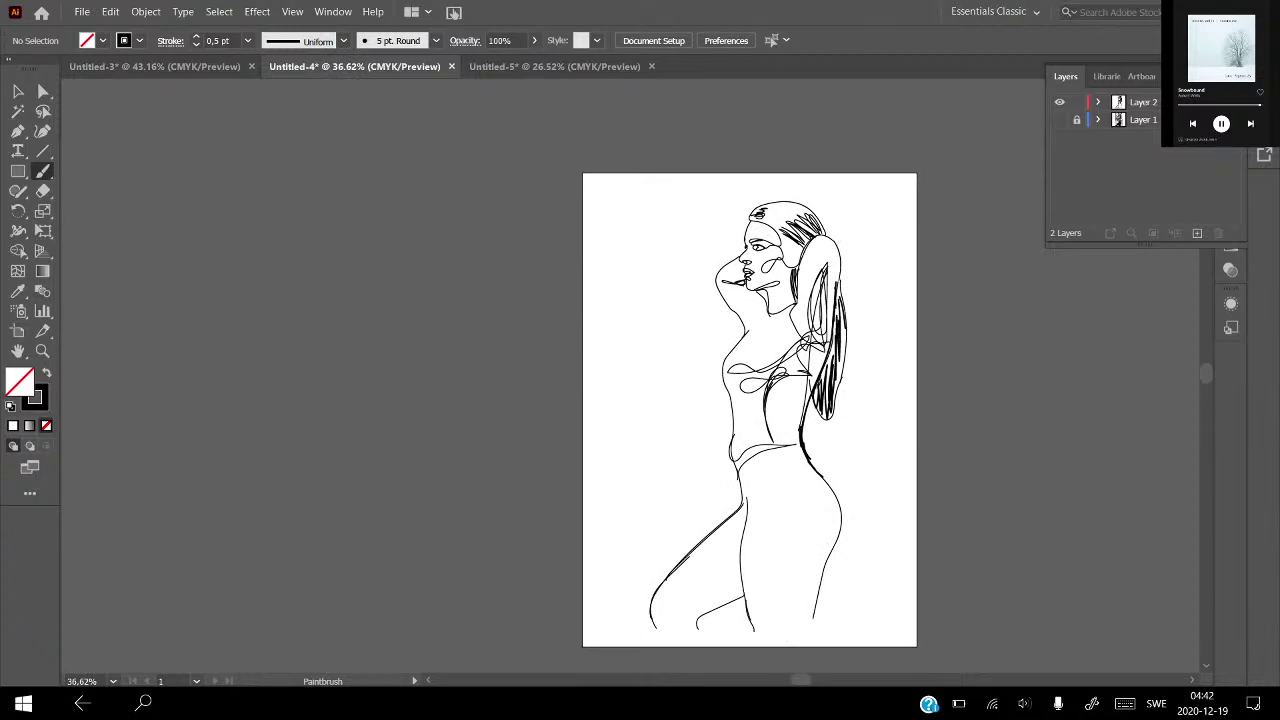
Compare against the photo briefly, then add a short stroke at the waist line.
{"action": "left_click", "coordinate": [1059, 120]}
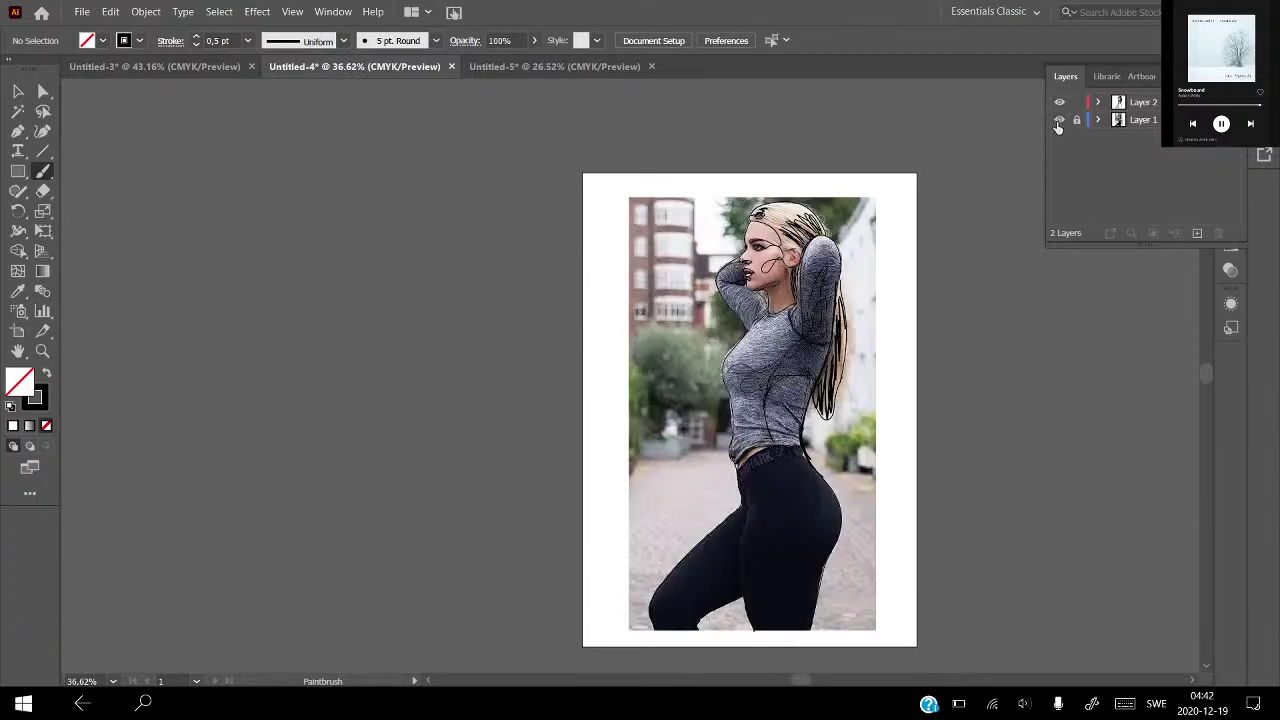
{"action": "left_click", "coordinate": [1059, 120]}
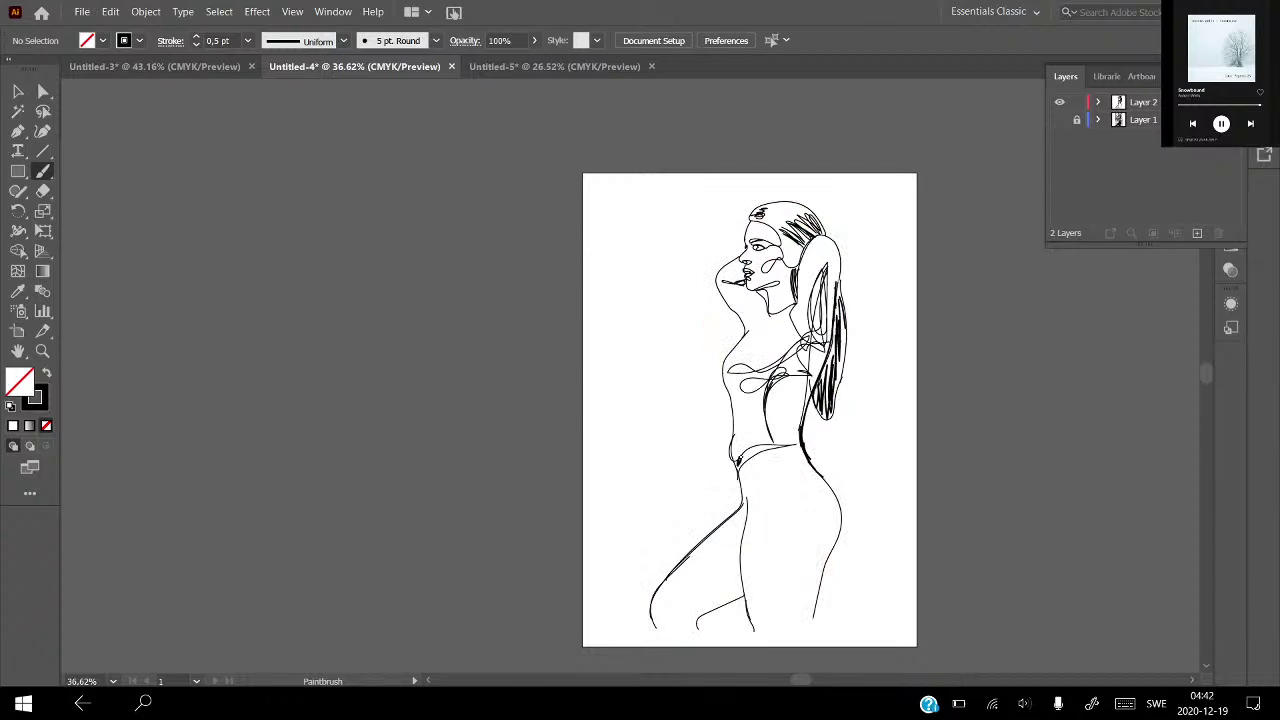
{"action": "left_click_drag", "start_coordinate": [733, 446], "coordinate": [744, 510]}
{"action": "scroll", "coordinate": [918, 458], "scroll_direction": "down", "scroll_amount": 2}
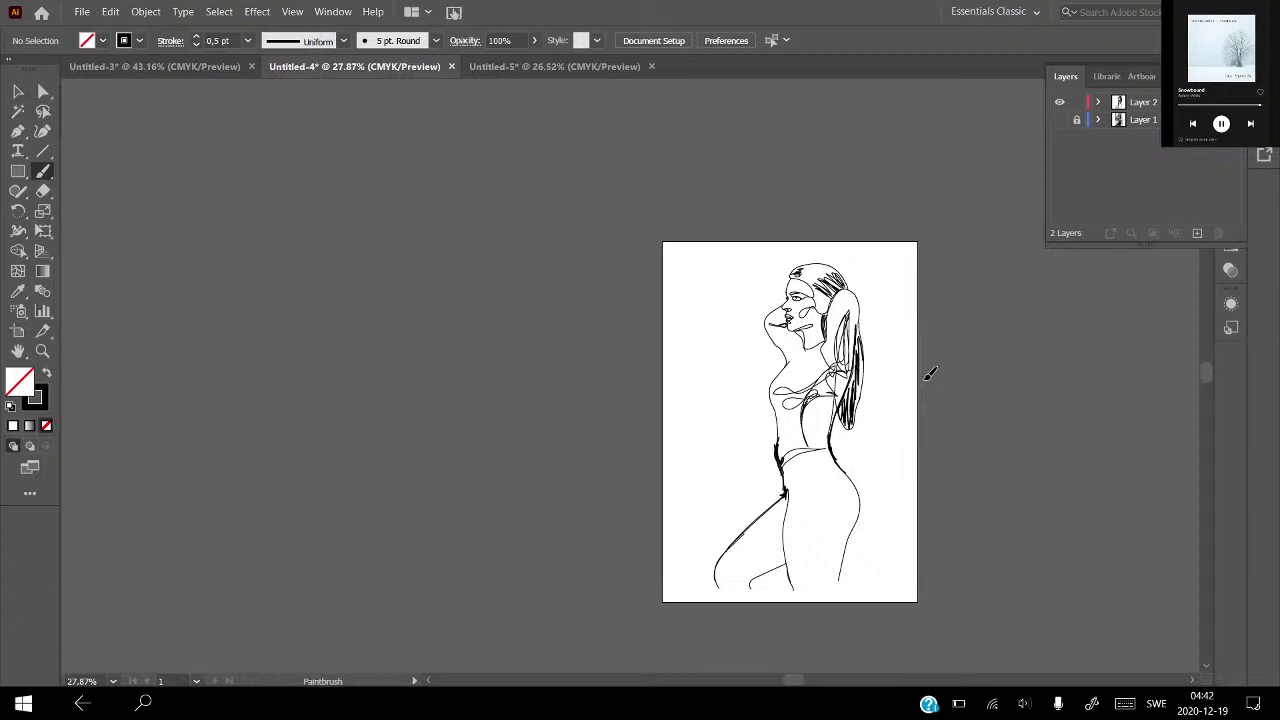
Zoom in and back out to inspect the line drawing.
{"action": "scroll", "coordinate": [929, 374], "scroll_direction": "up", "scroll_amount": 2}
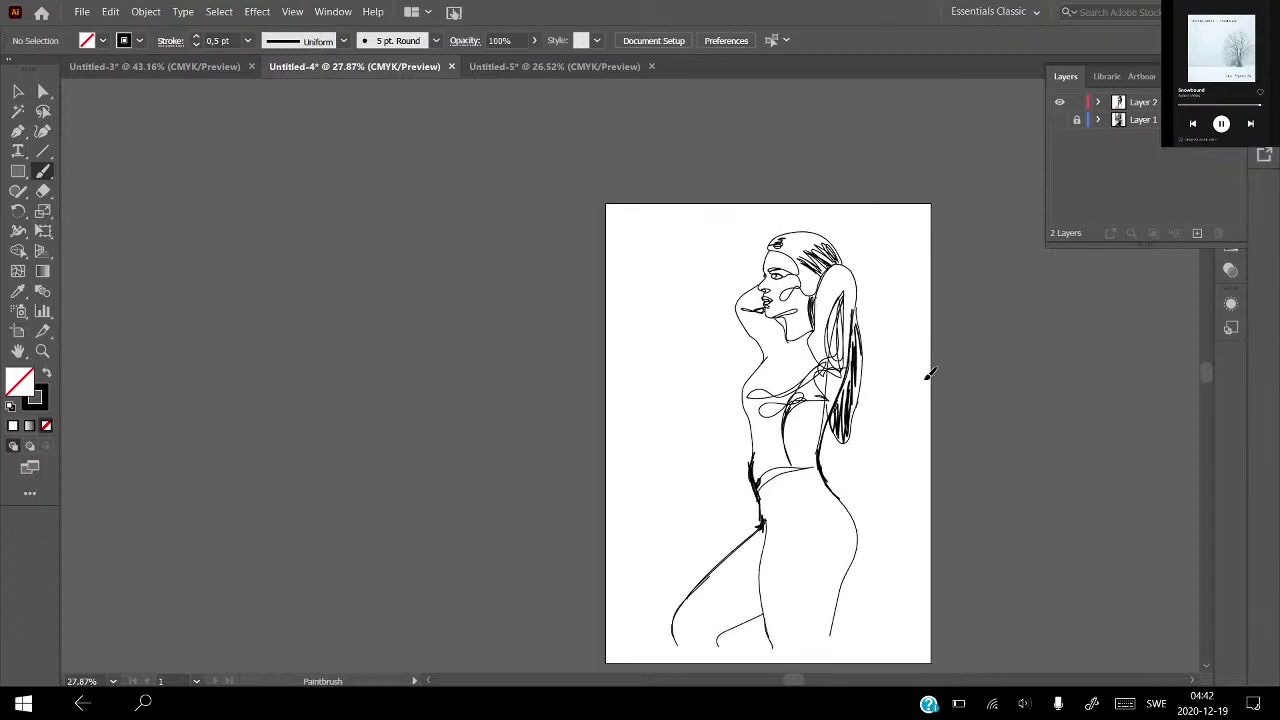
{"action": "scroll", "coordinate": [929, 374], "scroll_direction": "up", "scroll_amount": 1}
{"action": "scroll", "coordinate": [929, 374], "scroll_direction": "up", "scroll_amount": 1}
{"action": "scroll", "coordinate": [929, 374], "scroll_direction": "up", "scroll_amount": 3}
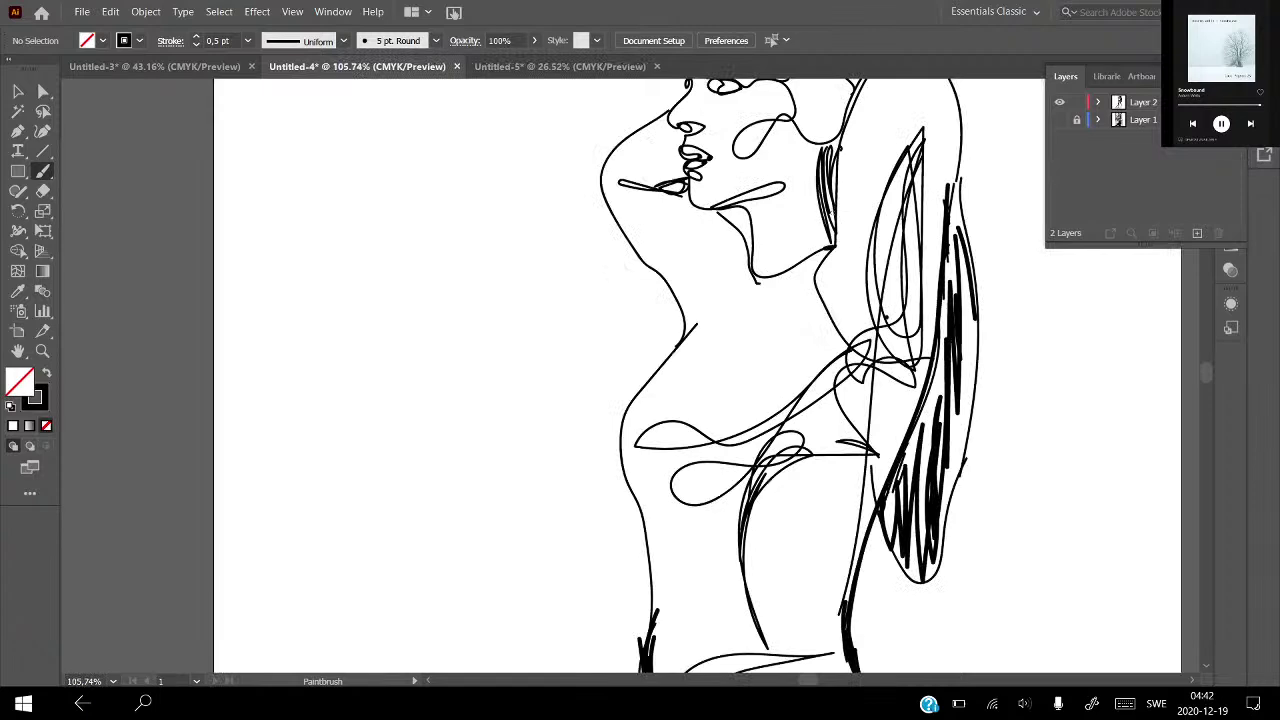
{"action": "scroll", "coordinate": [1017, 470], "scroll_direction": "down", "scroll_amount": 1}
{"action": "scroll", "coordinate": [1017, 470], "scroll_direction": "down", "scroll_amount": 1}
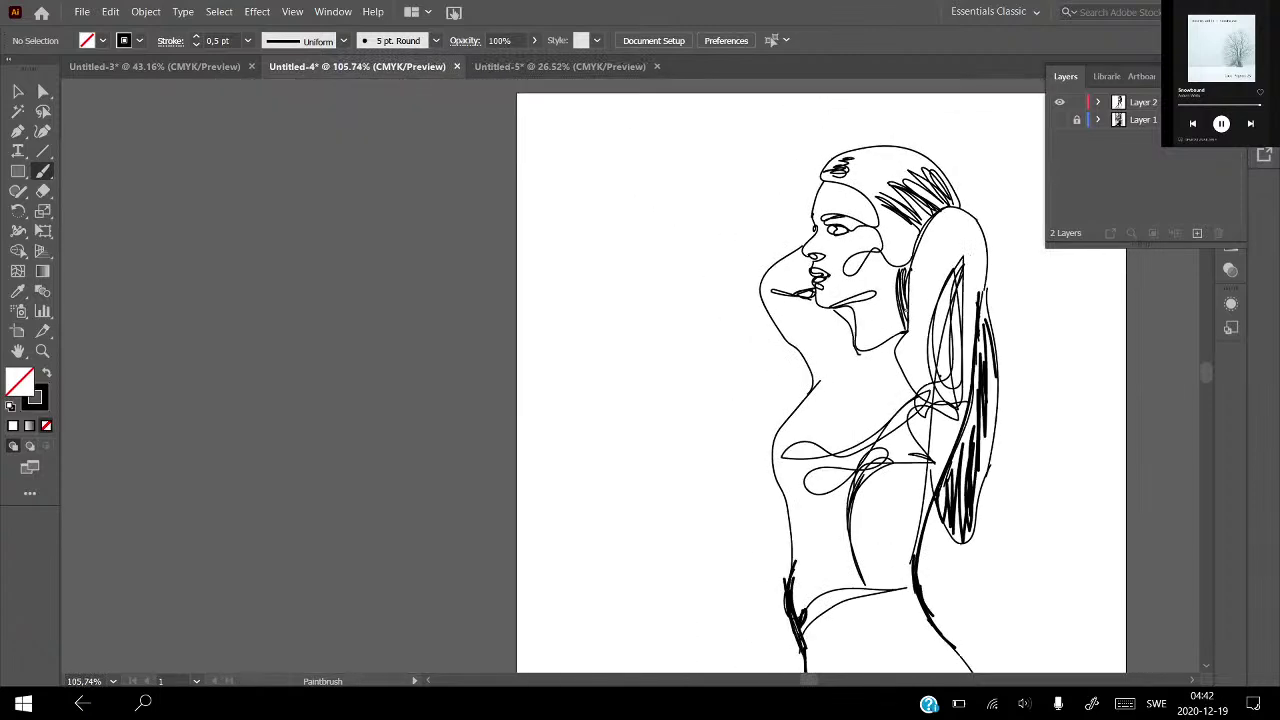
{"action": "scroll", "coordinate": [1017, 470], "scroll_direction": "down", "scroll_amount": 1}
{"action": "scroll", "coordinate": [892, 435], "scroll_direction": "down", "scroll_amount": 1}
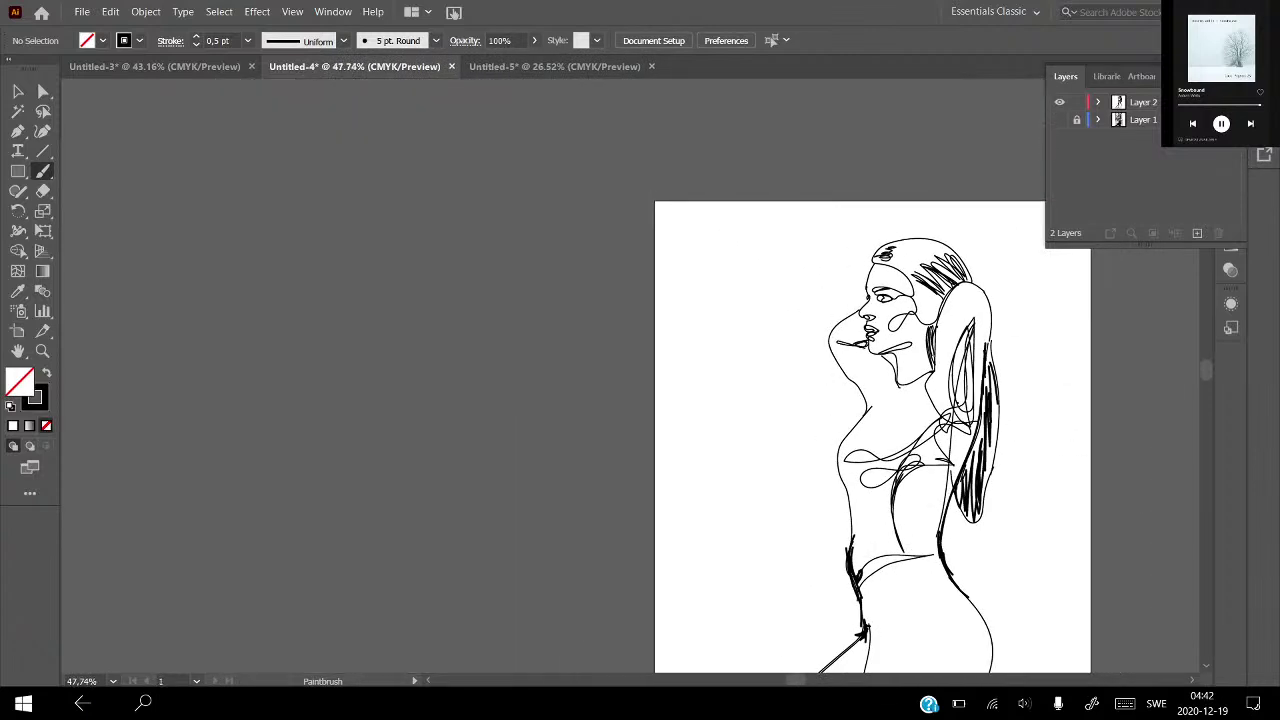
Close the Layers panel with F7 and pan so the whole figure is in view.
{"action": "key", "text": "F7"}
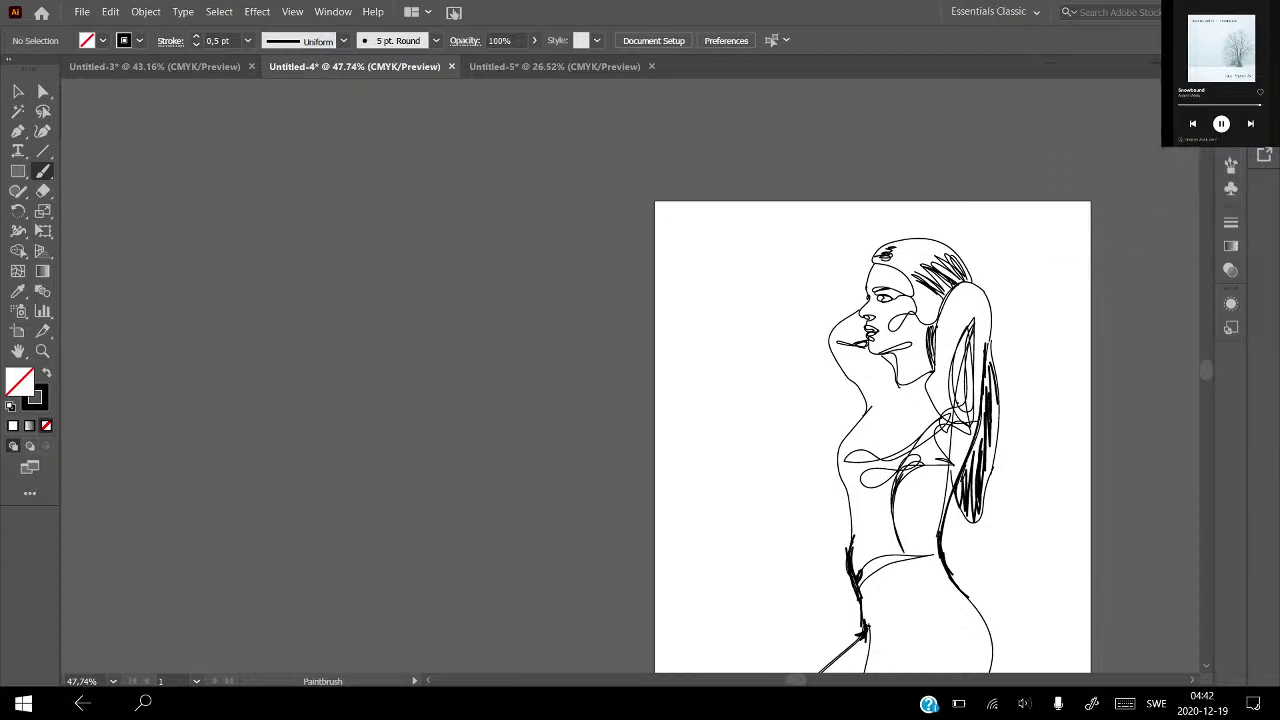
{"action": "scroll", "coordinate": [733, 463], "scroll_direction": "down", "scroll_amount": 2}
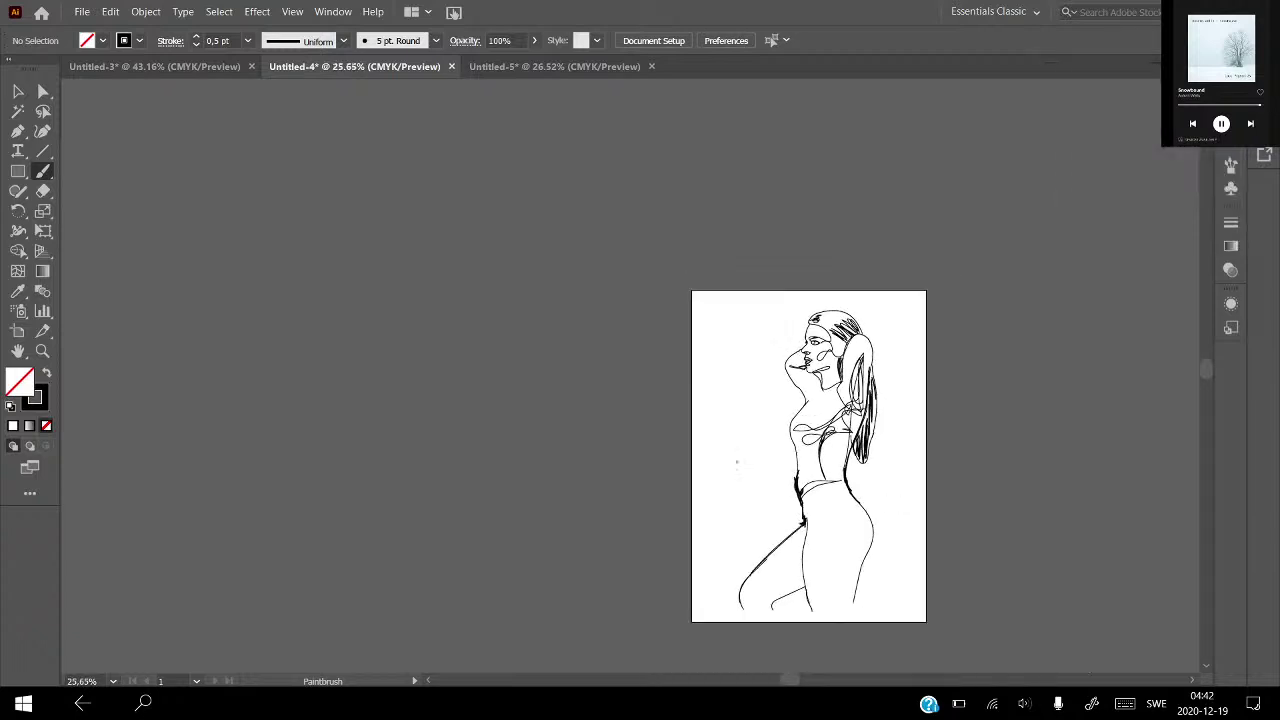
{"action": "left_click_drag", "start_coordinate": [733, 463], "coordinate": [457, 343]}
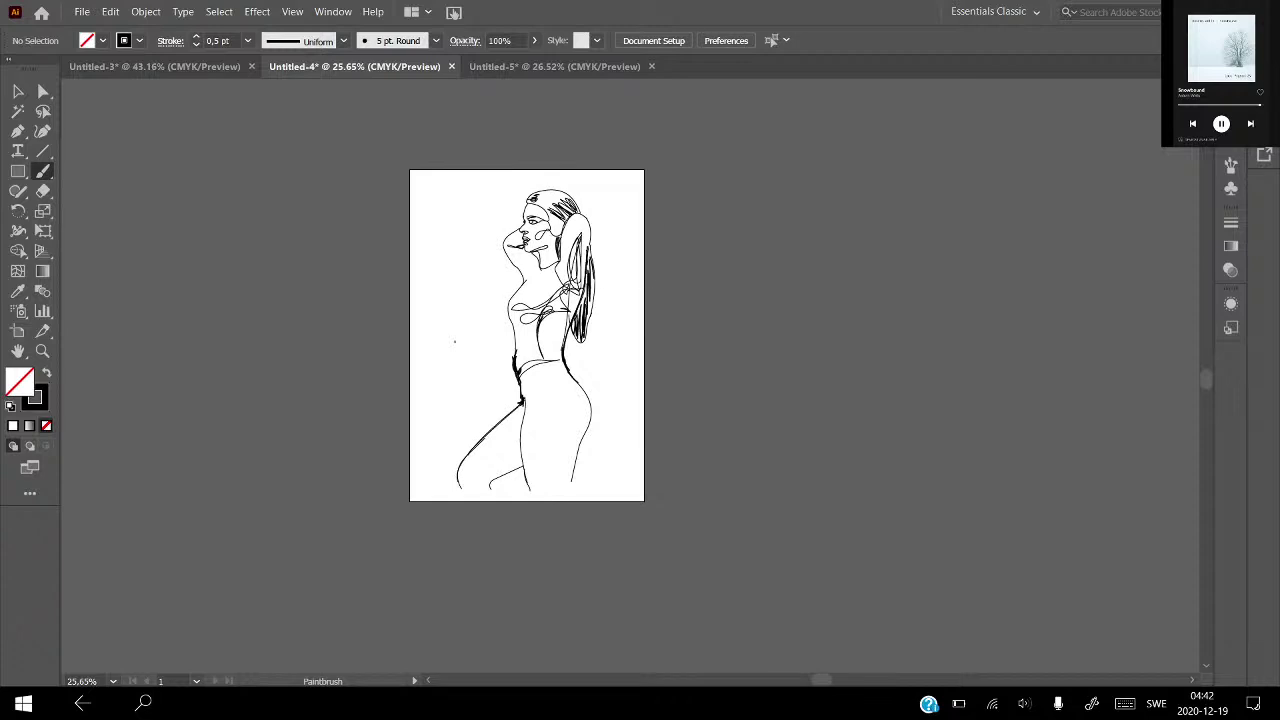
{"action": "scroll", "coordinate": [457, 343], "scroll_direction": "up", "scroll_amount": 2}
{"action": "scroll", "coordinate": [390, 358], "scroll_direction": "down", "scroll_amount": 2}
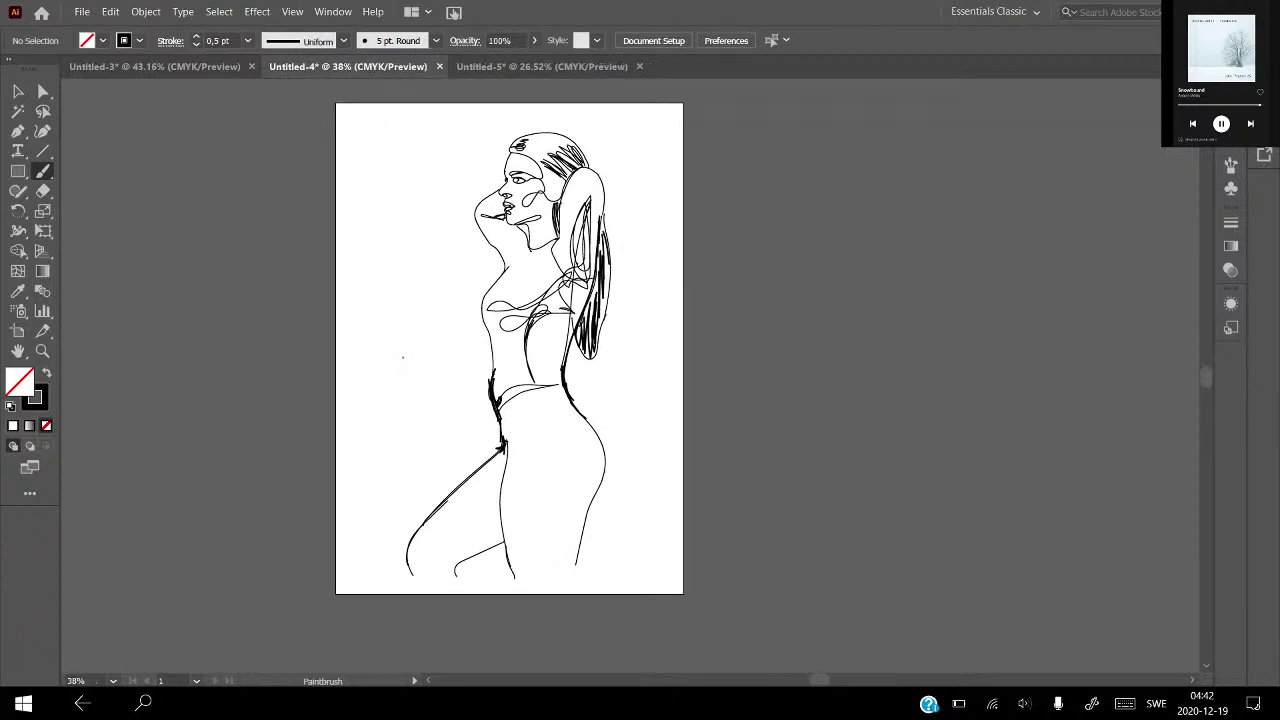
{"action": "scroll", "coordinate": [402, 357], "scroll_direction": "down", "scroll_amount": 1}
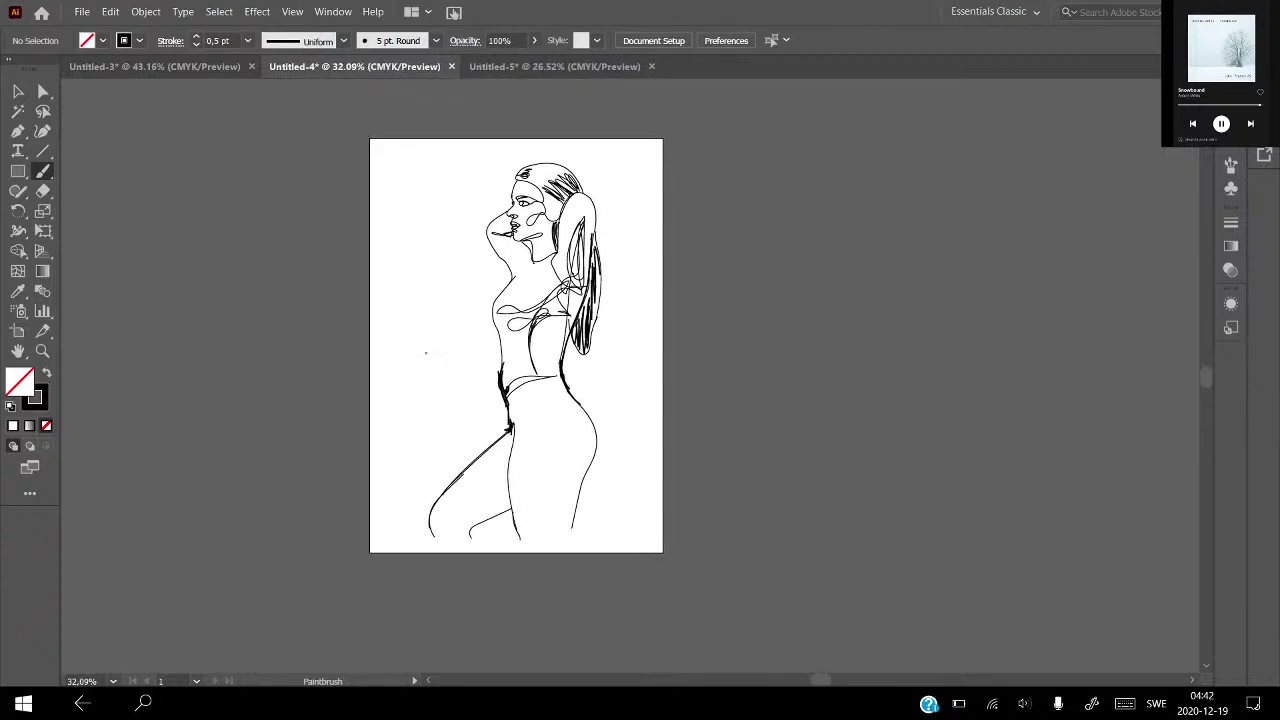
{"action": "left_click", "coordinate": [43, 231]}
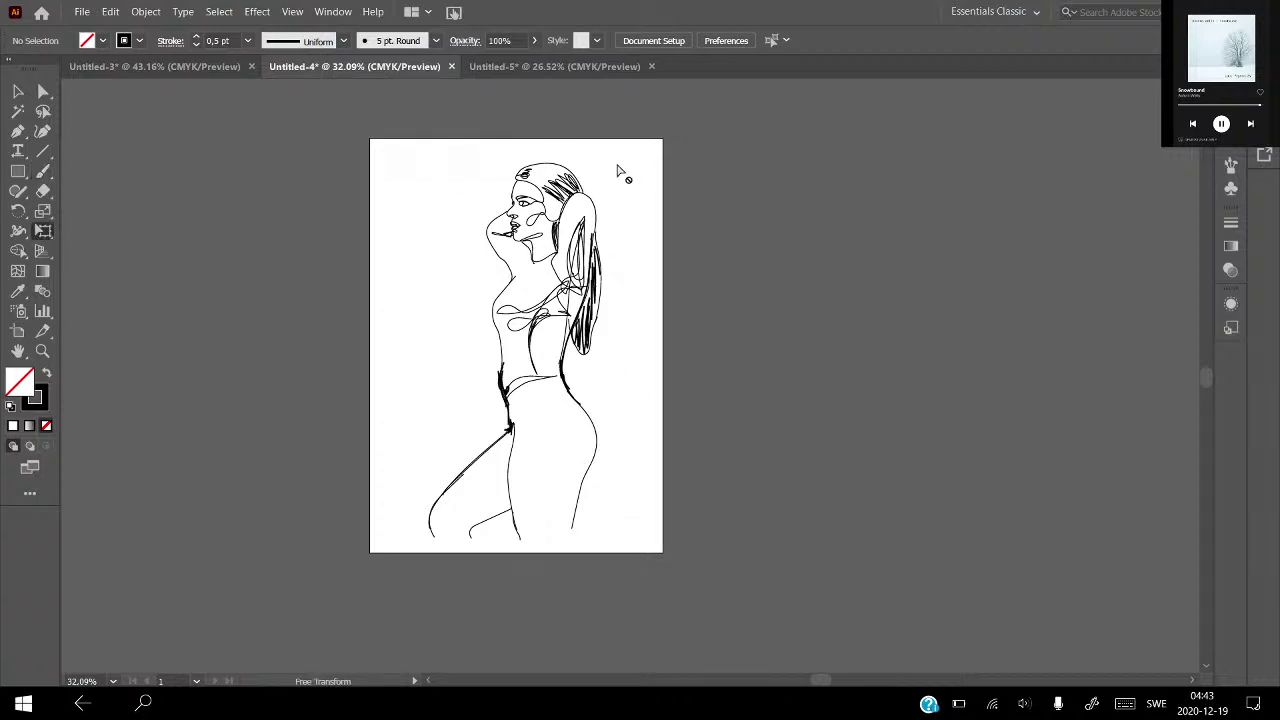
Marquee-select every path of the drawing with the Selection tool.
{"action": "key", "text": "v"}
{"action": "left_click_drag", "start_coordinate": [394, 156], "coordinate": [617, 584]}
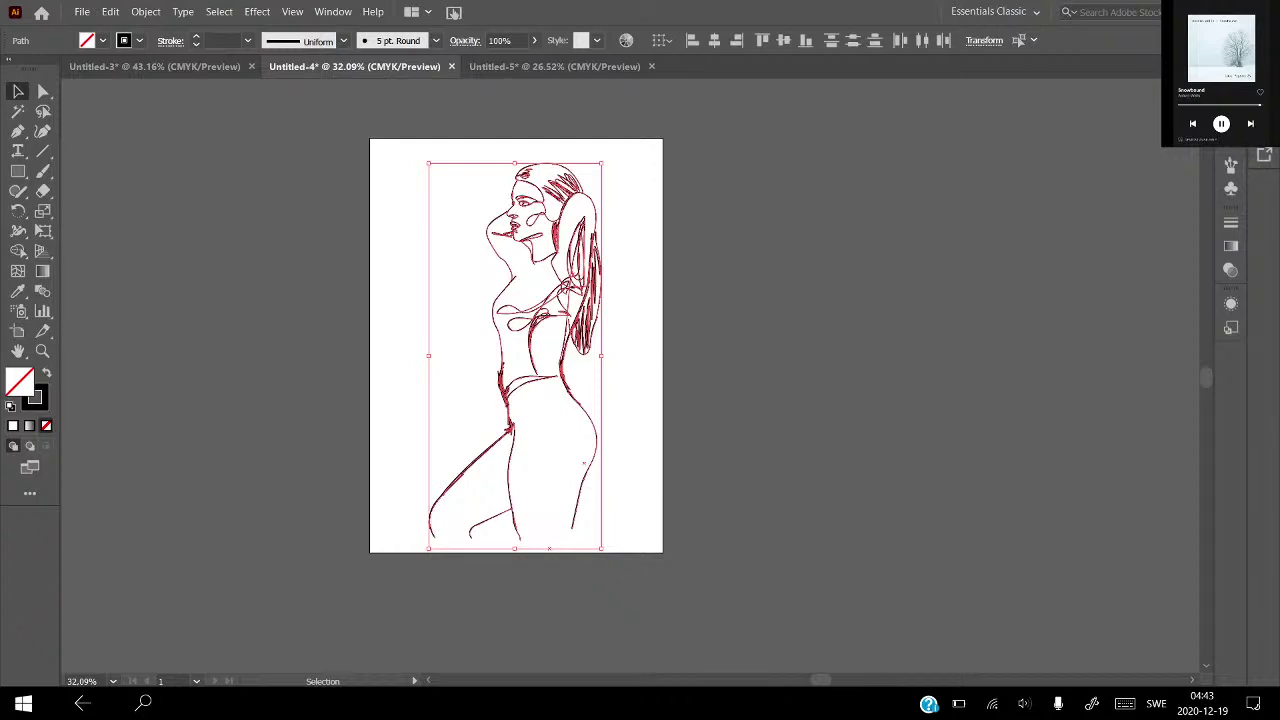
{"action": "scroll", "coordinate": [631, 292], "scroll_direction": "up", "scroll_amount": 1}
{"action": "scroll", "coordinate": [631, 292], "scroll_direction": "up", "scroll_amount": 1}
{"action": "scroll", "coordinate": [631, 292], "scroll_direction": "up", "scroll_amount": 1}
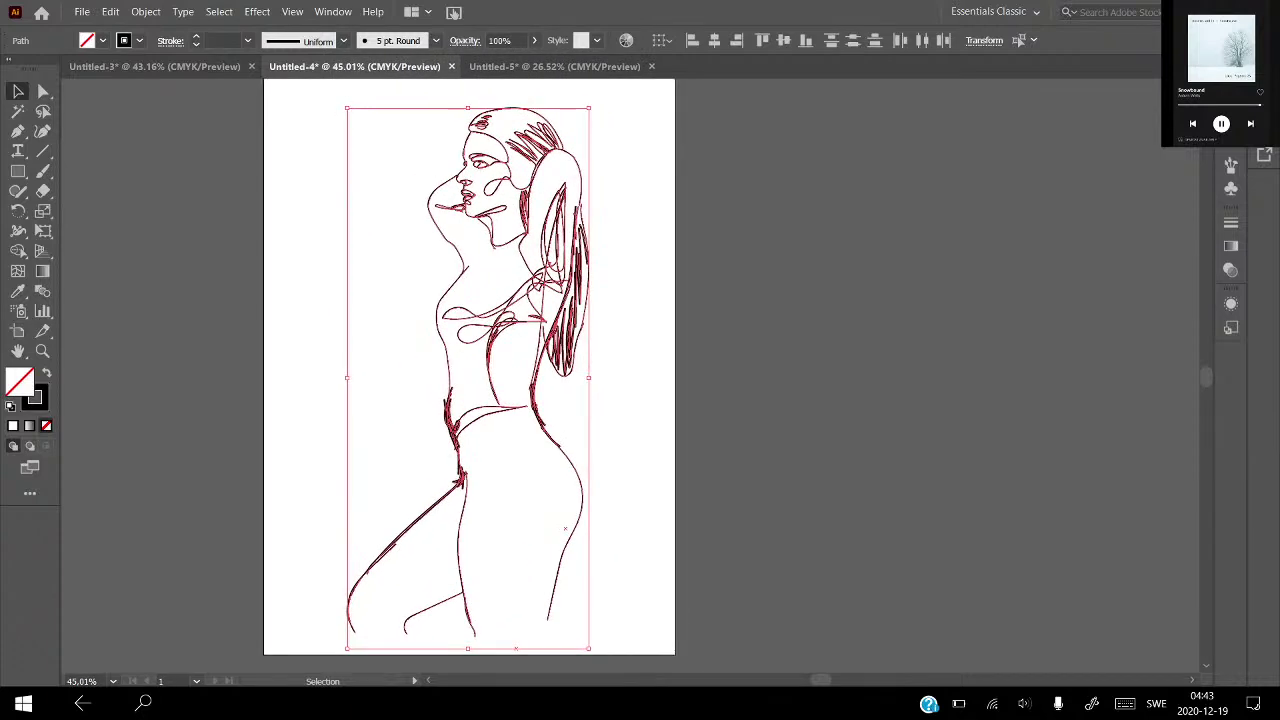
Switch to Shape Builder and set the fill colour to white (ffffff).
{"action": "left_click", "coordinate": [18, 251]}
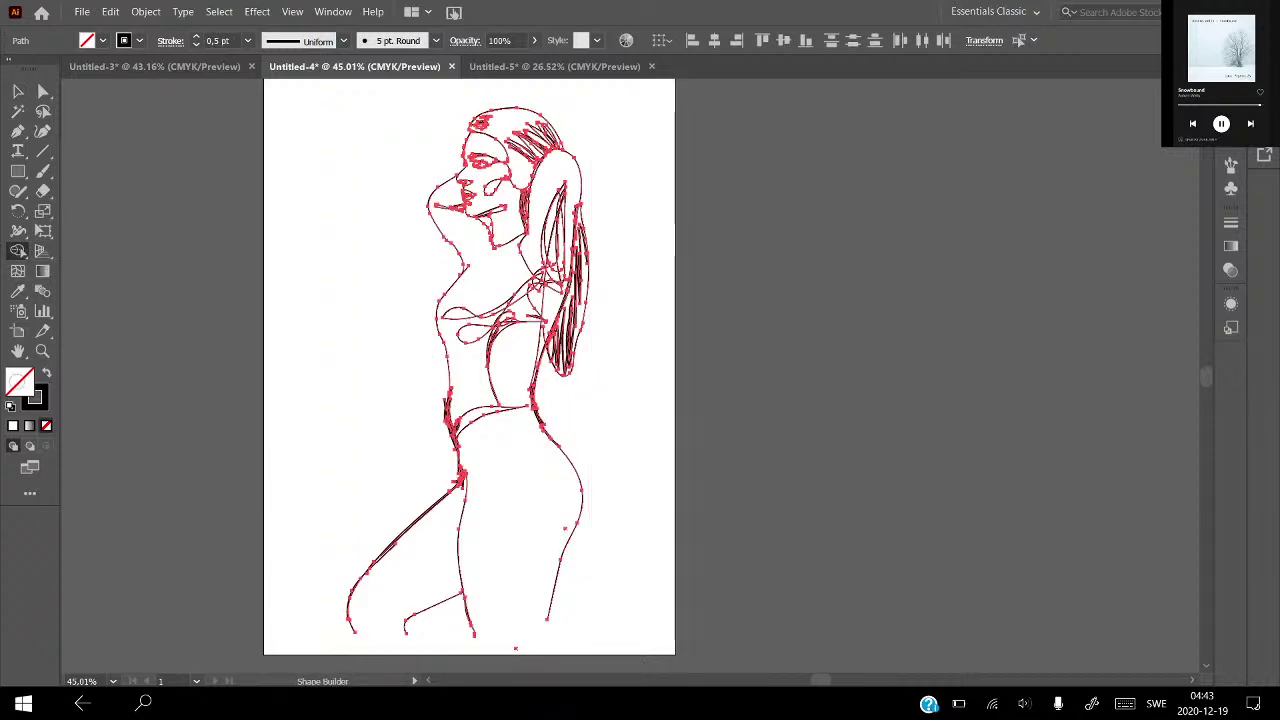
{"action": "double_click", "coordinate": [18, 381]}
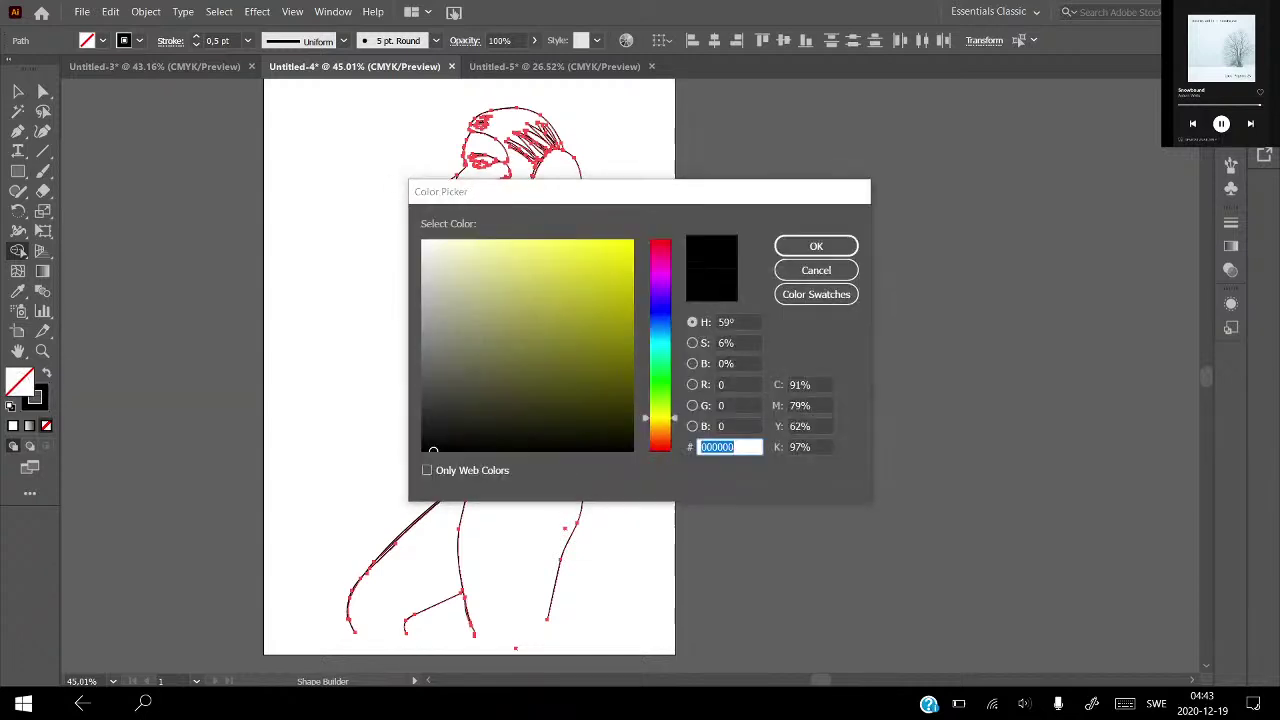
{"action": "type", "text": "ffffff"}
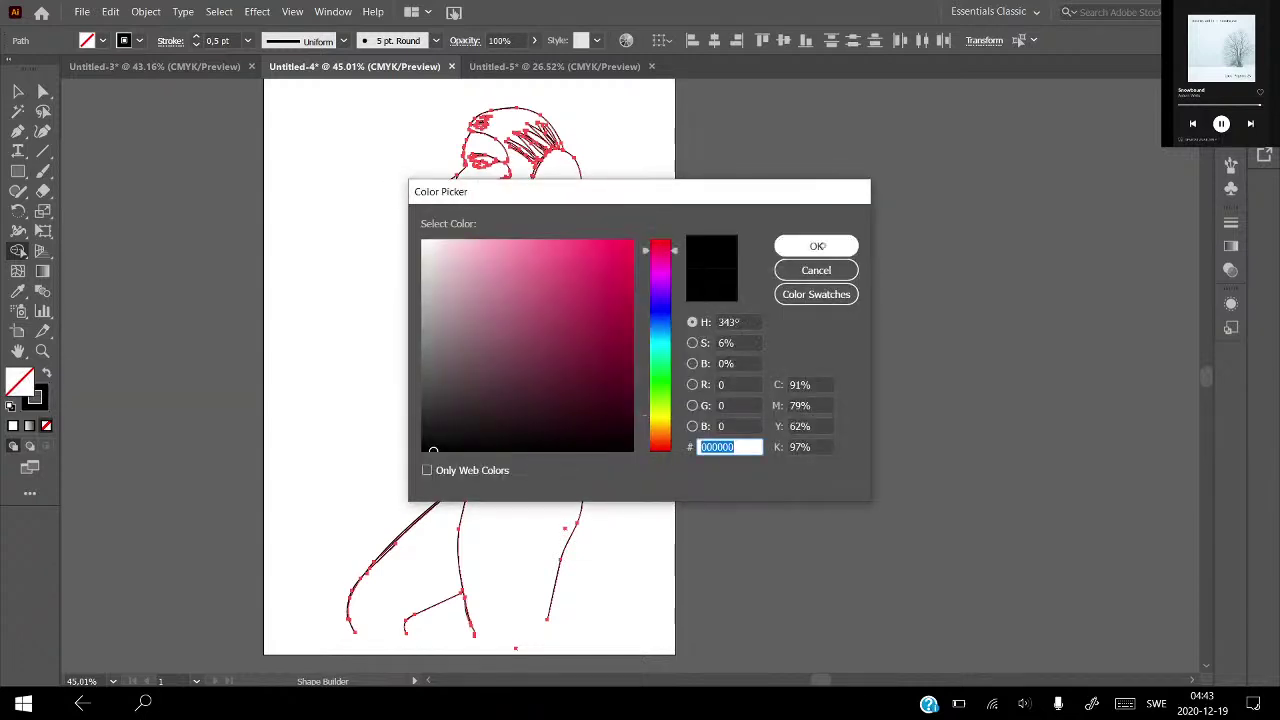
{"action": "key", "text": "Return"}
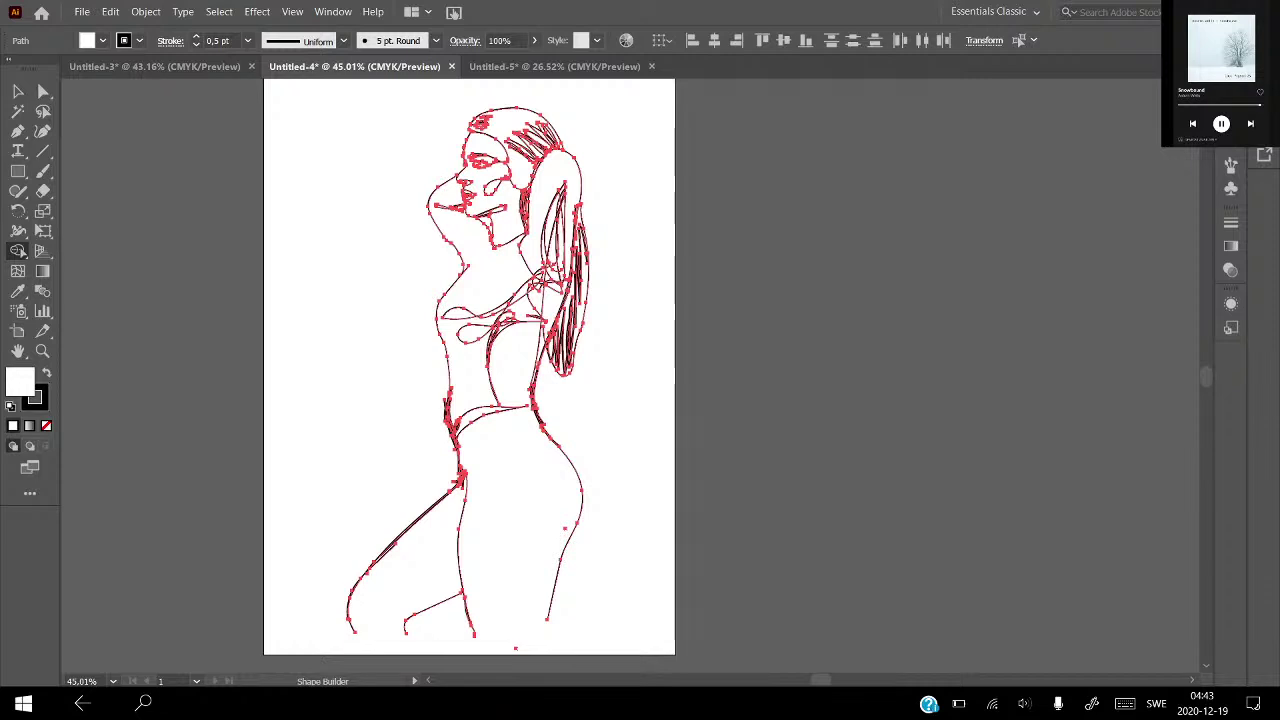
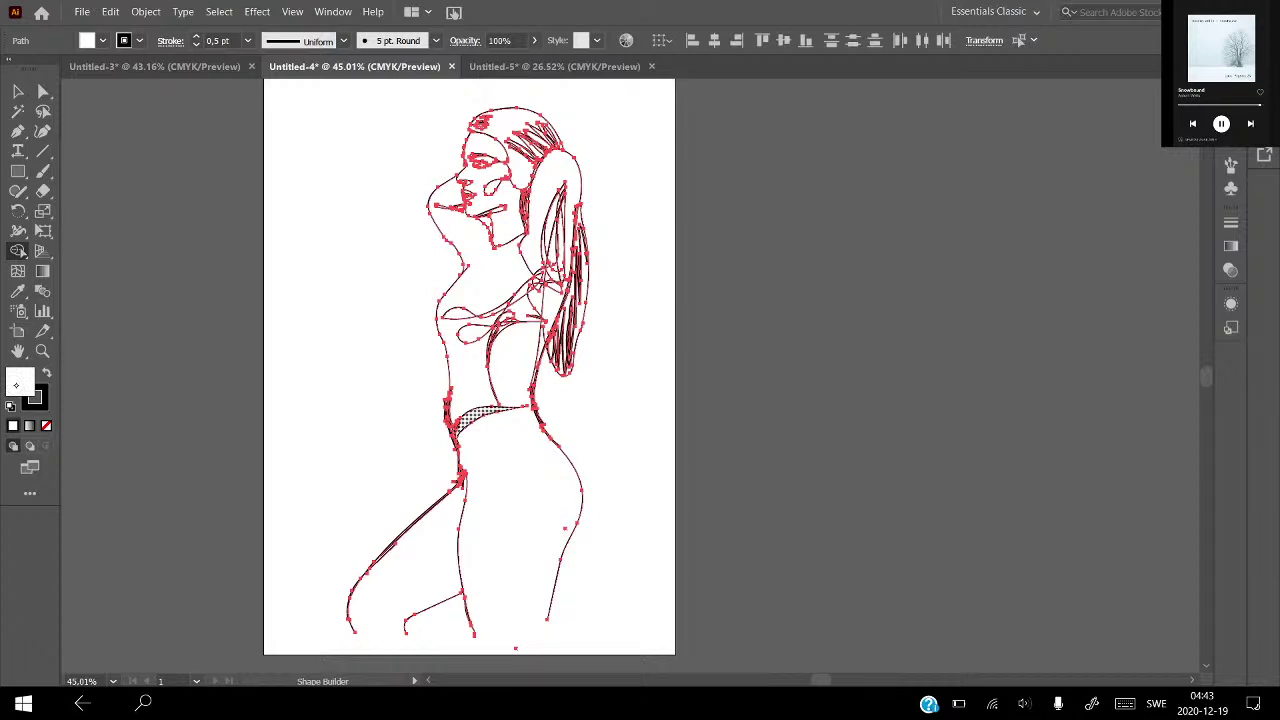
Set the fill colour to the pale hex value edecc5.
{"action": "double_click", "coordinate": [12, 382]}
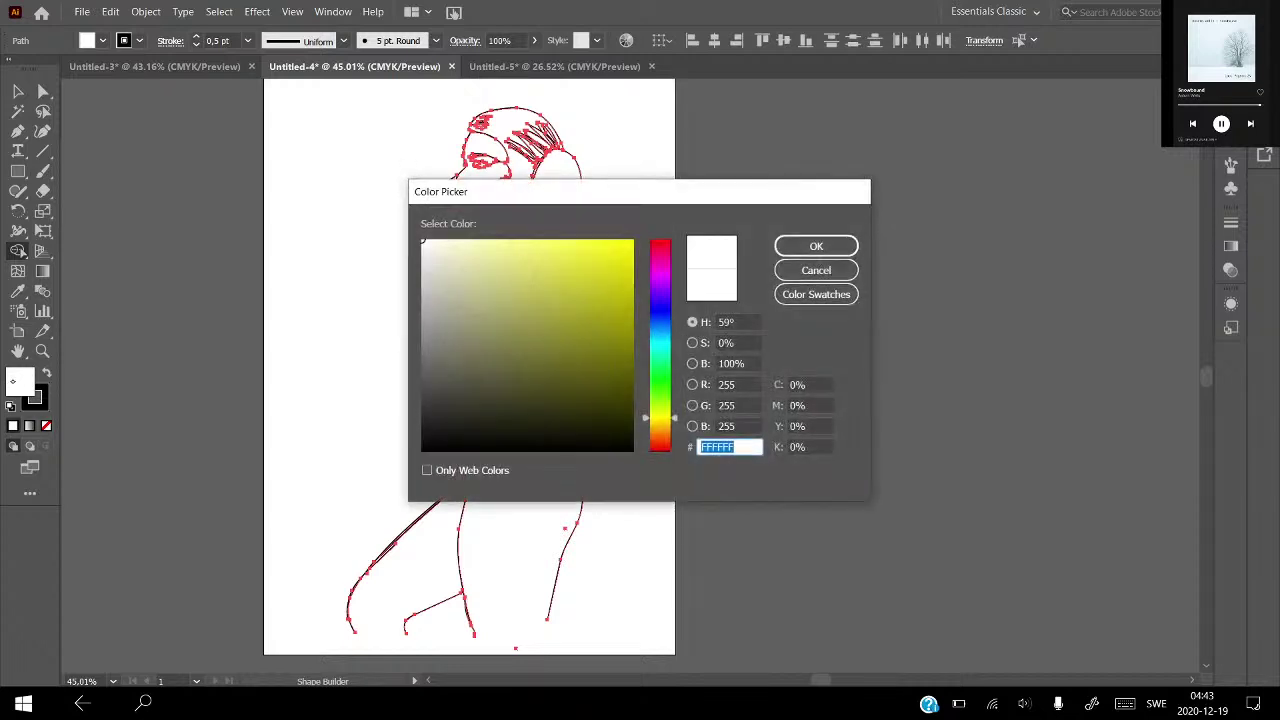
{"action": "type", "text": "edecc5"}
{"action": "key", "text": "Return"}
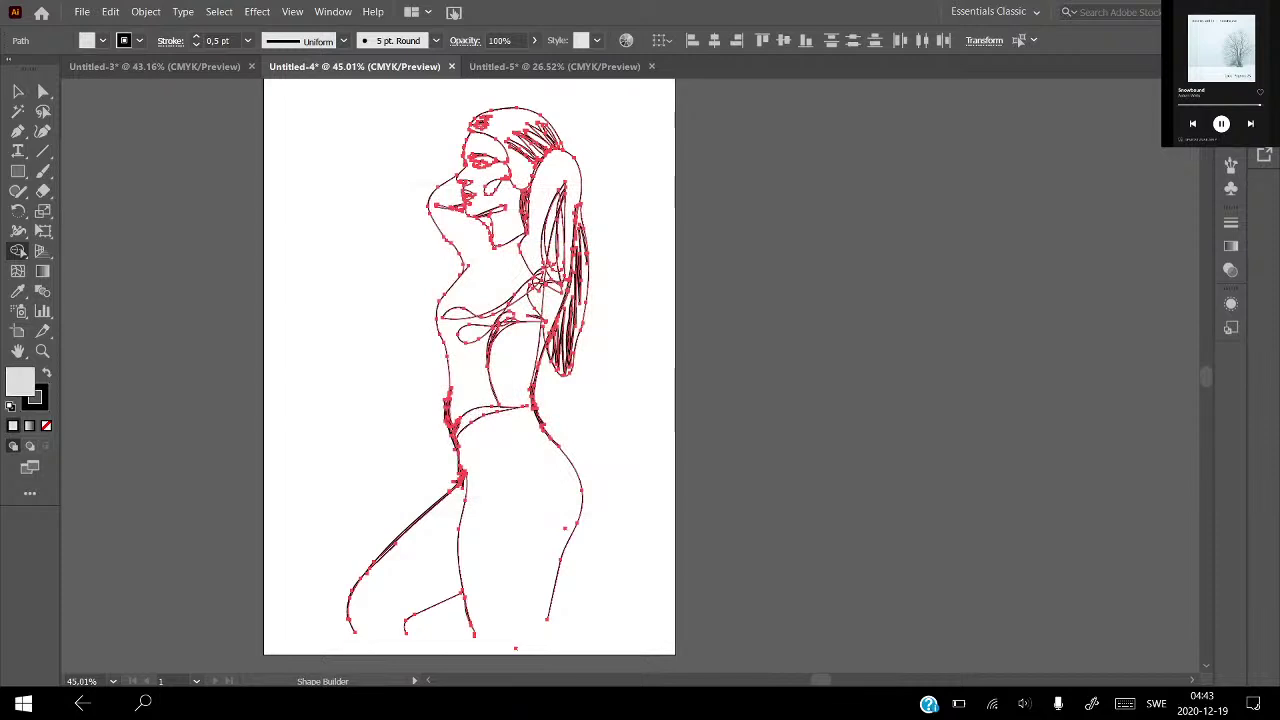
Change the fill colour to yellow from the Control bar fill swatches.
{"action": "right_click", "coordinate": [466, 420]}
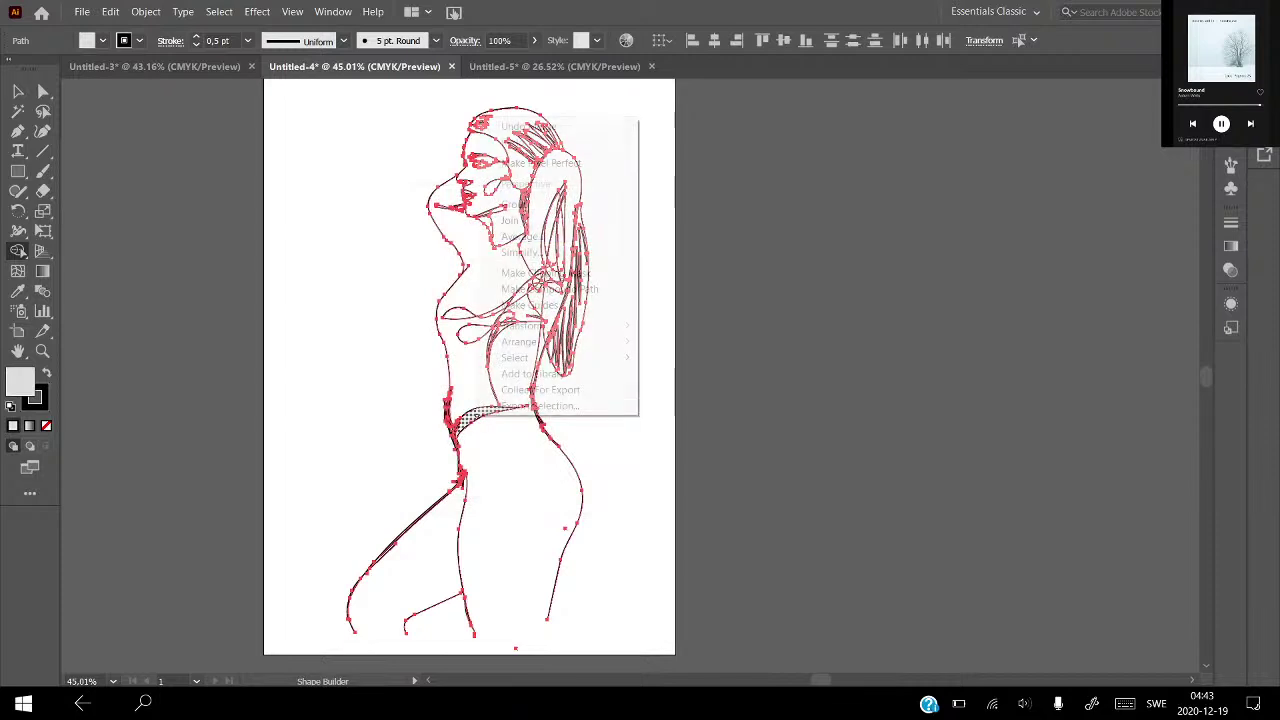
{"action": "left_click", "coordinate": [410, 275]}
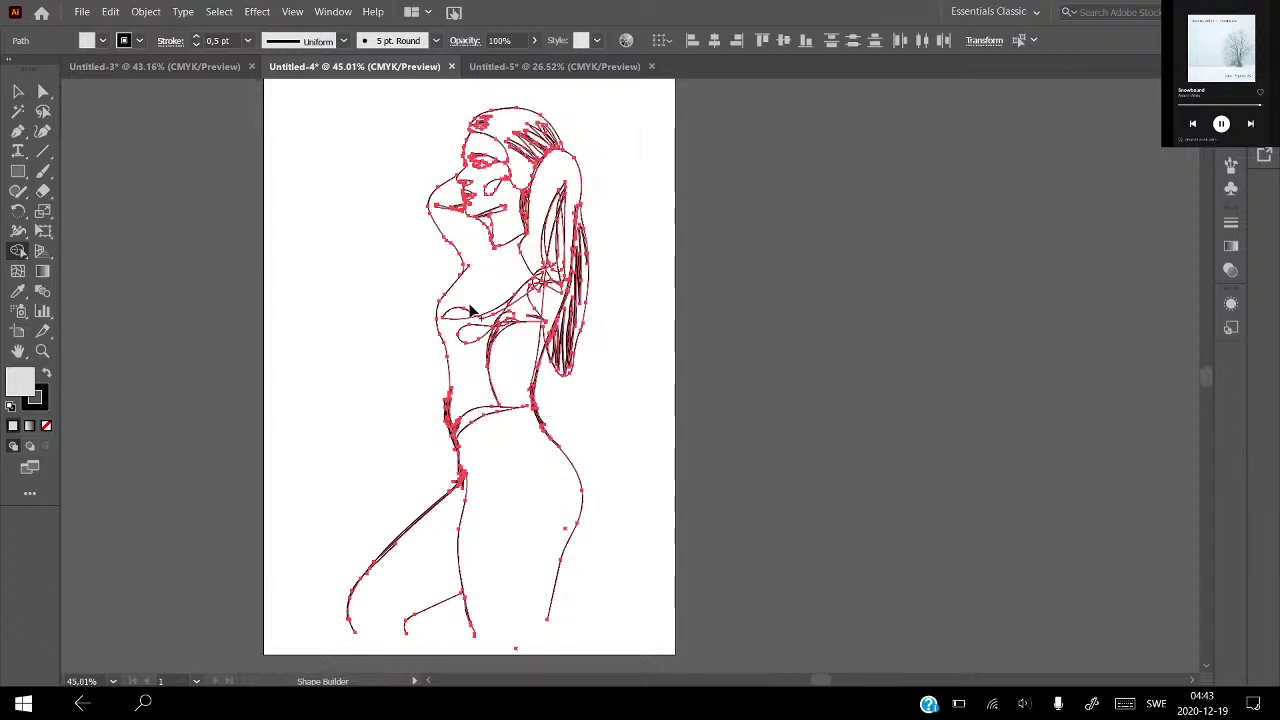
{"action": "left_click", "coordinate": [102, 40]}
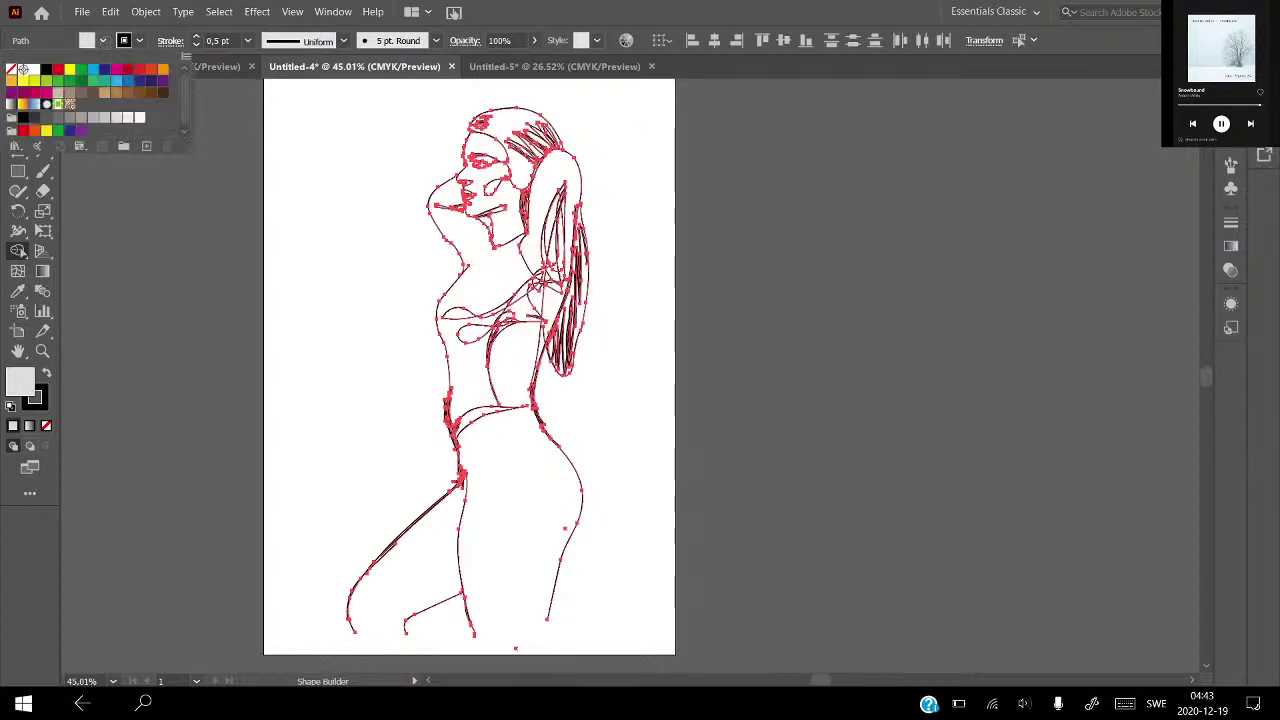
{"action": "left_click", "coordinate": [69, 70]}
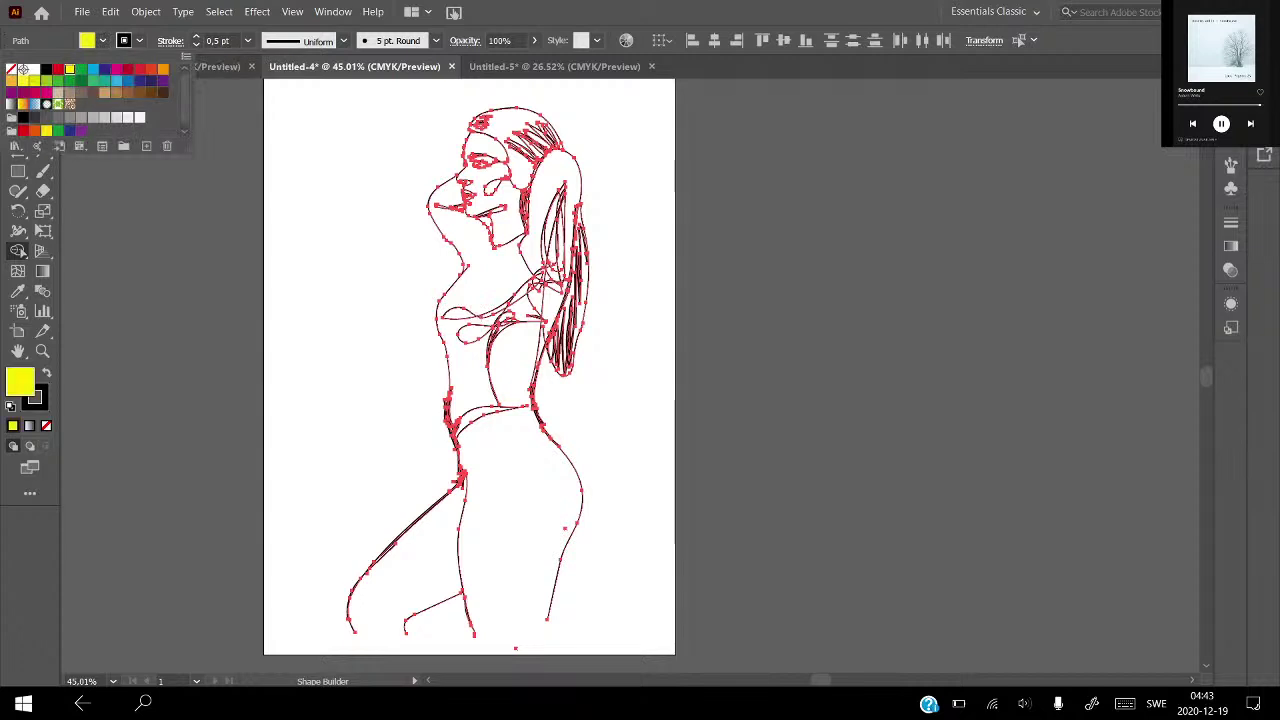
{"action": "key", "text": "Escape"}
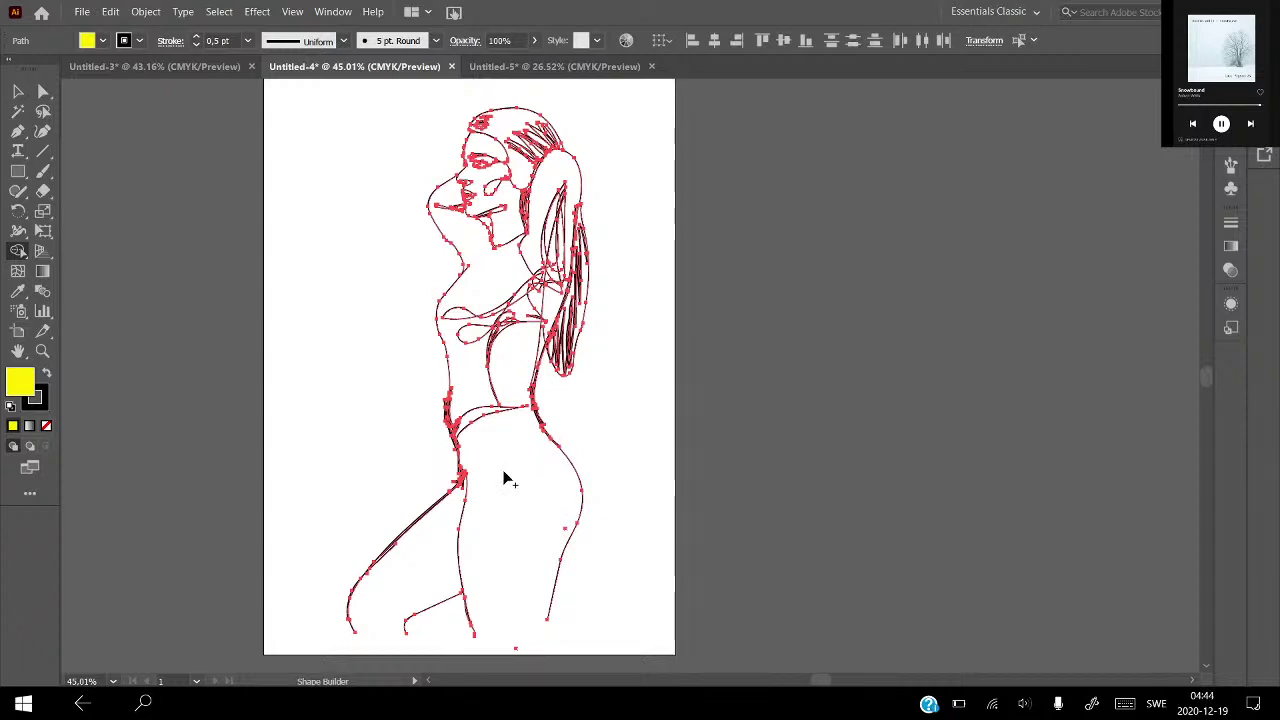
{"action": "left_click", "coordinate": [20, 311]}
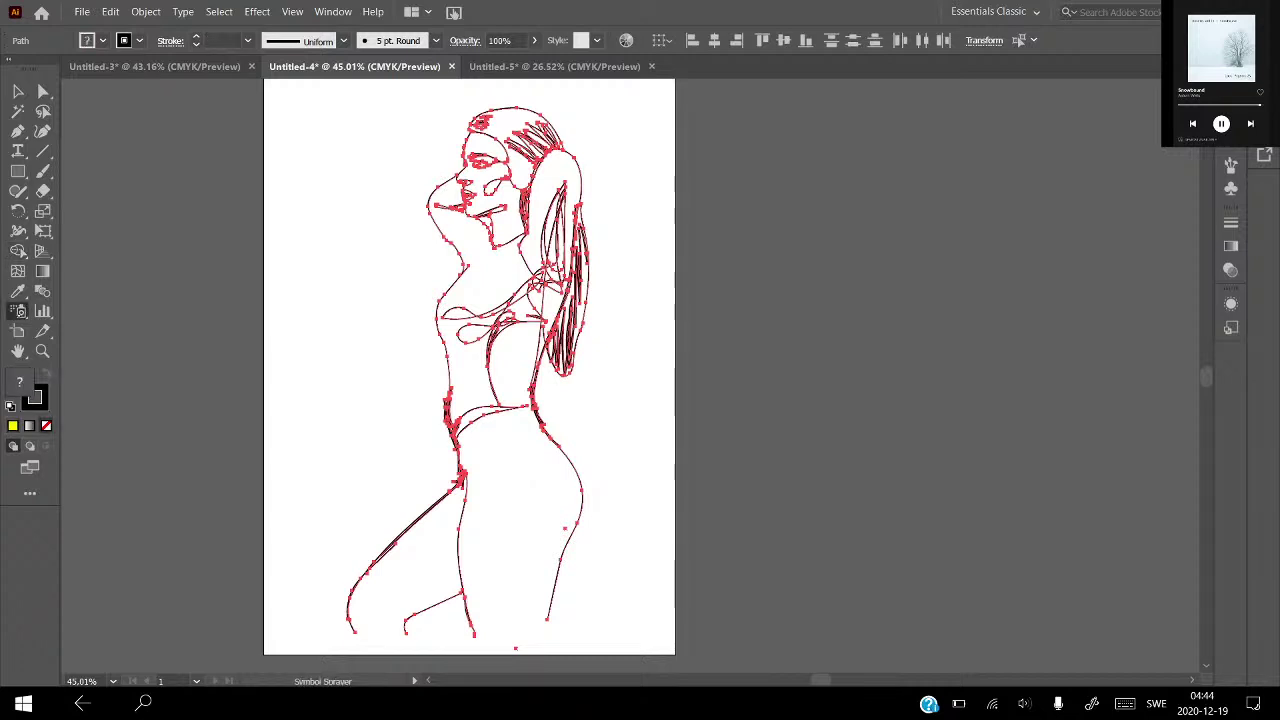
{"action": "left_click", "coordinate": [465, 420]}
{"action": "left_click", "coordinate": [477, 395]}
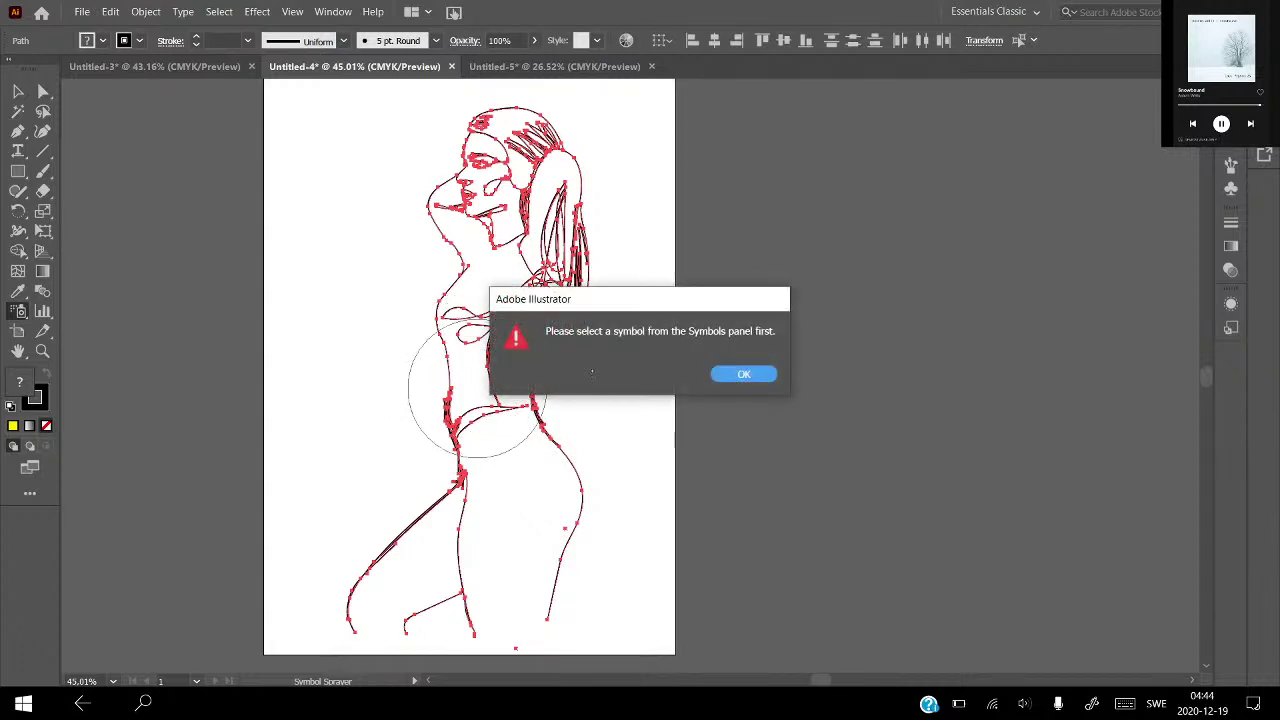
{"action": "key", "text": "Return"}
{"action": "left_click", "coordinate": [372, 423]}
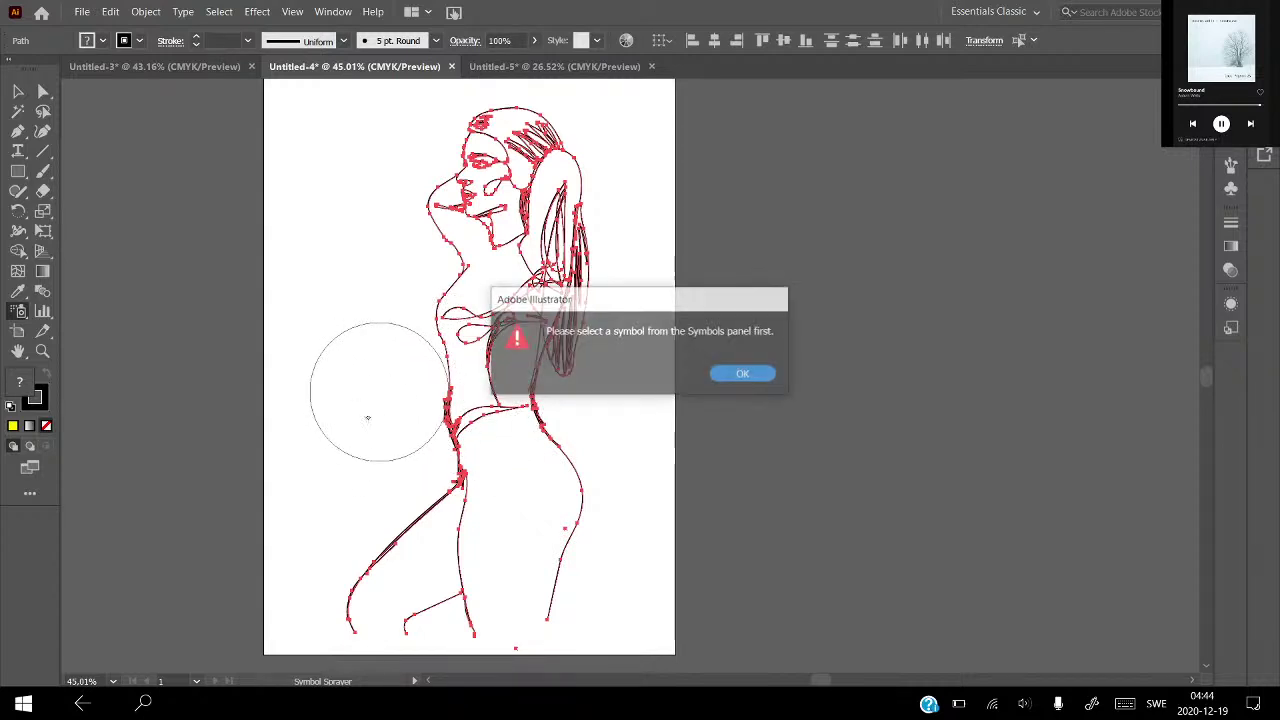
{"action": "left_click", "coordinate": [741, 375]}
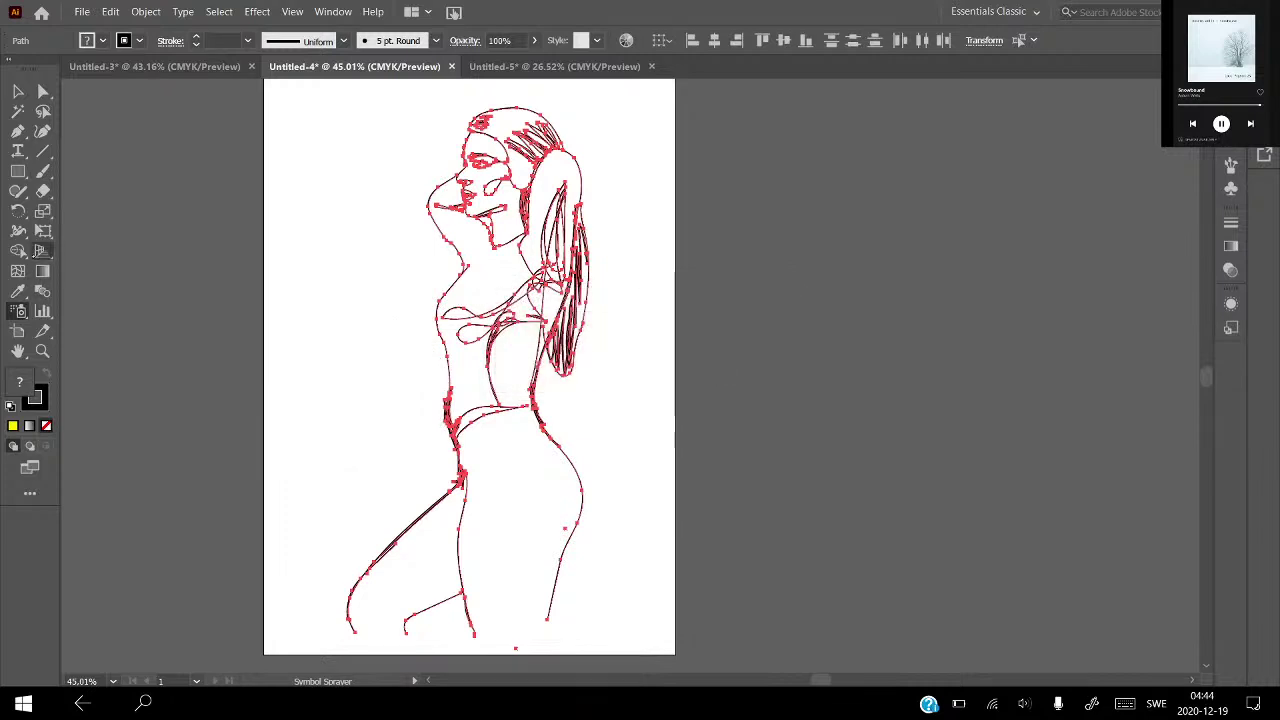
{"action": "left_click", "coordinate": [18, 251]}
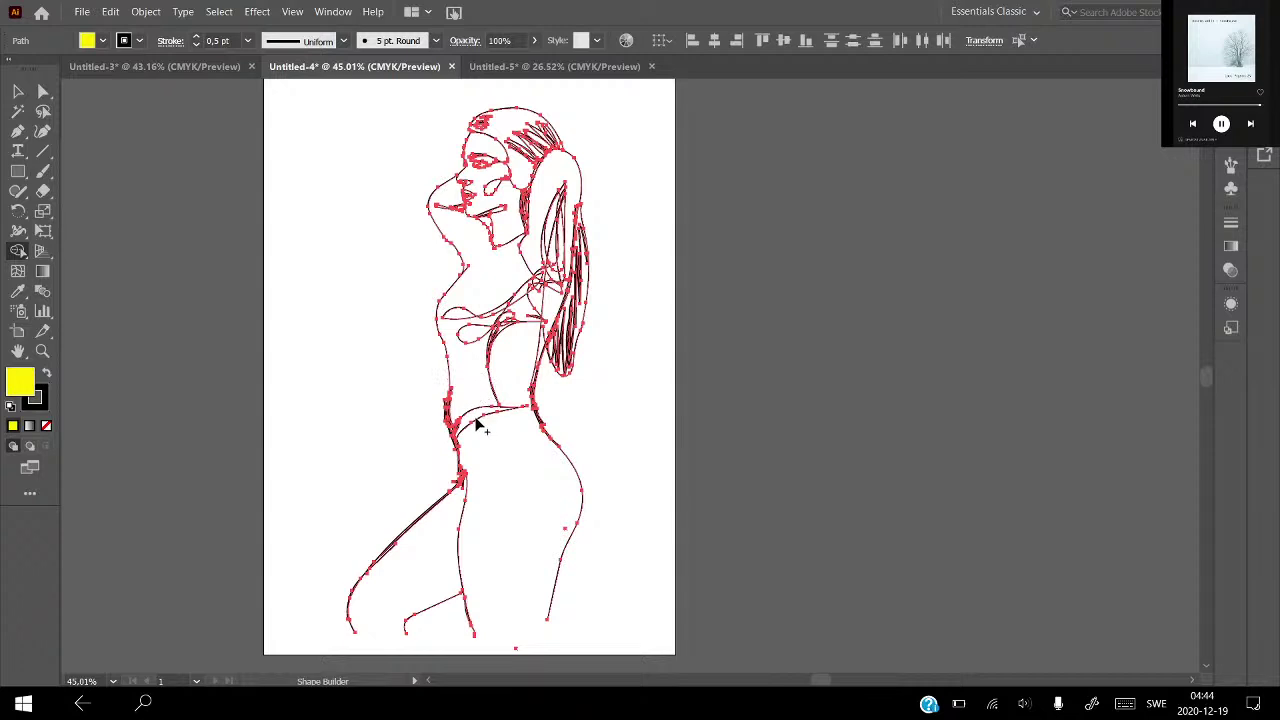
Fill the waistband region yellow with Shape Builder, zooming in to check and back out.
{"action": "left_click", "coordinate": [480, 425]}
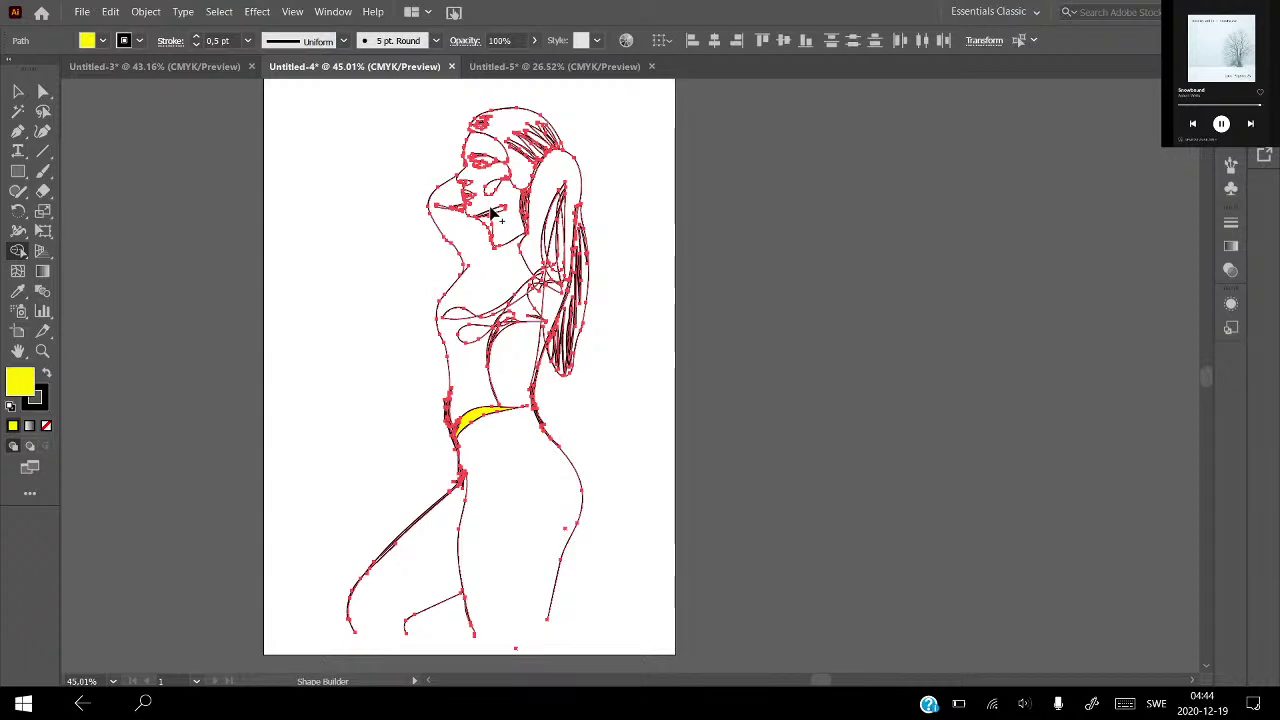
{"action": "scroll", "coordinate": [555, 190], "scroll_direction": "up", "scroll_amount": 3, "text": "alt"}
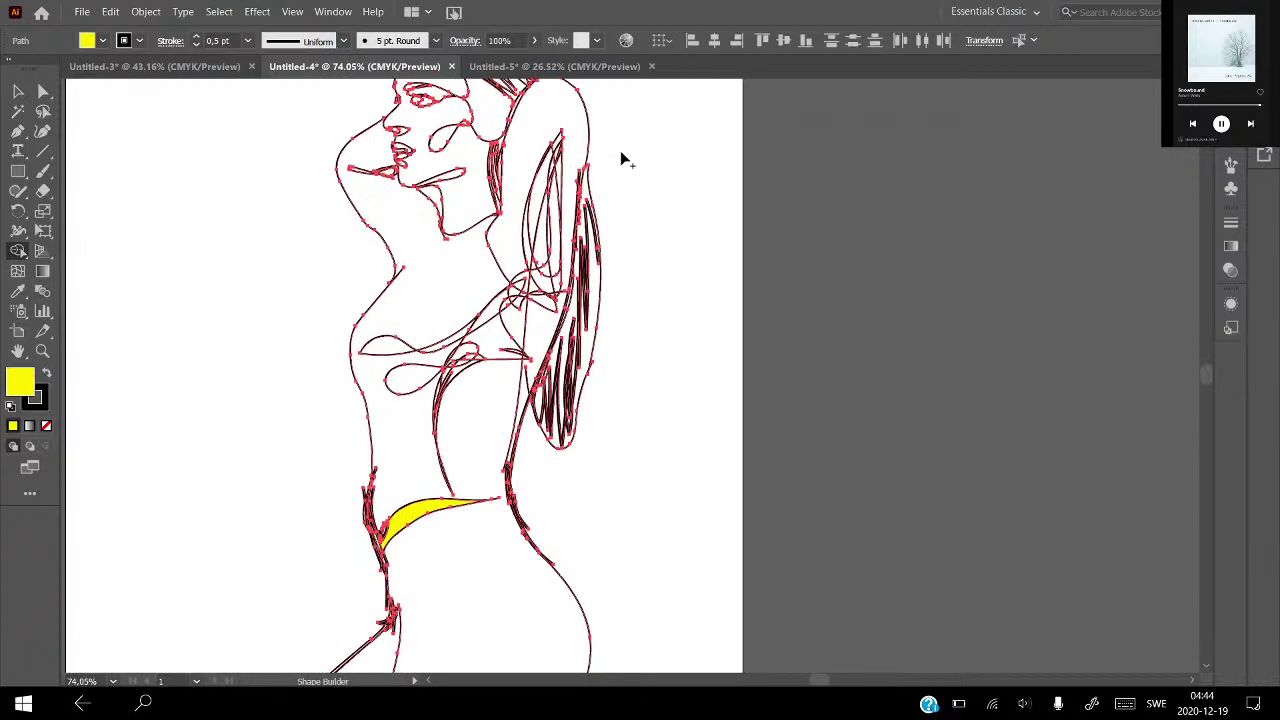
{"action": "scroll", "coordinate": [473, 395], "scroll_direction": "up", "scroll_amount": 1, "text": "alt"}
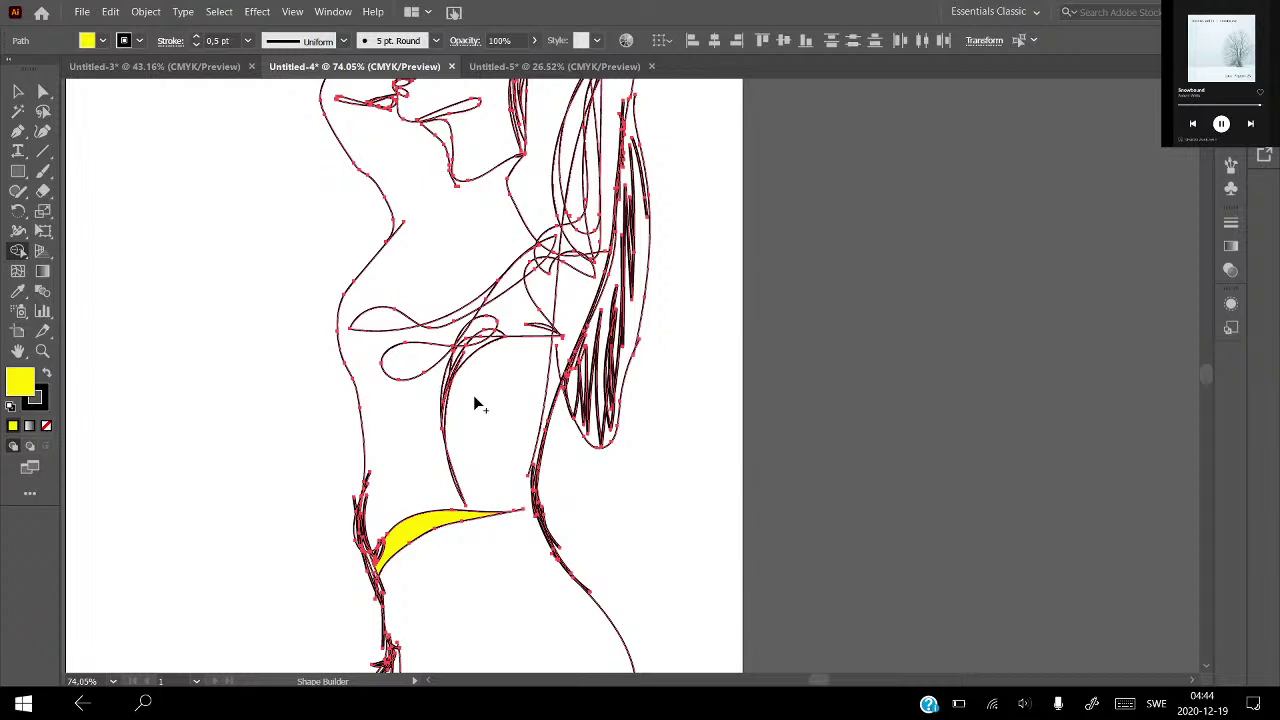
{"action": "key", "text": "ctrl+z"}
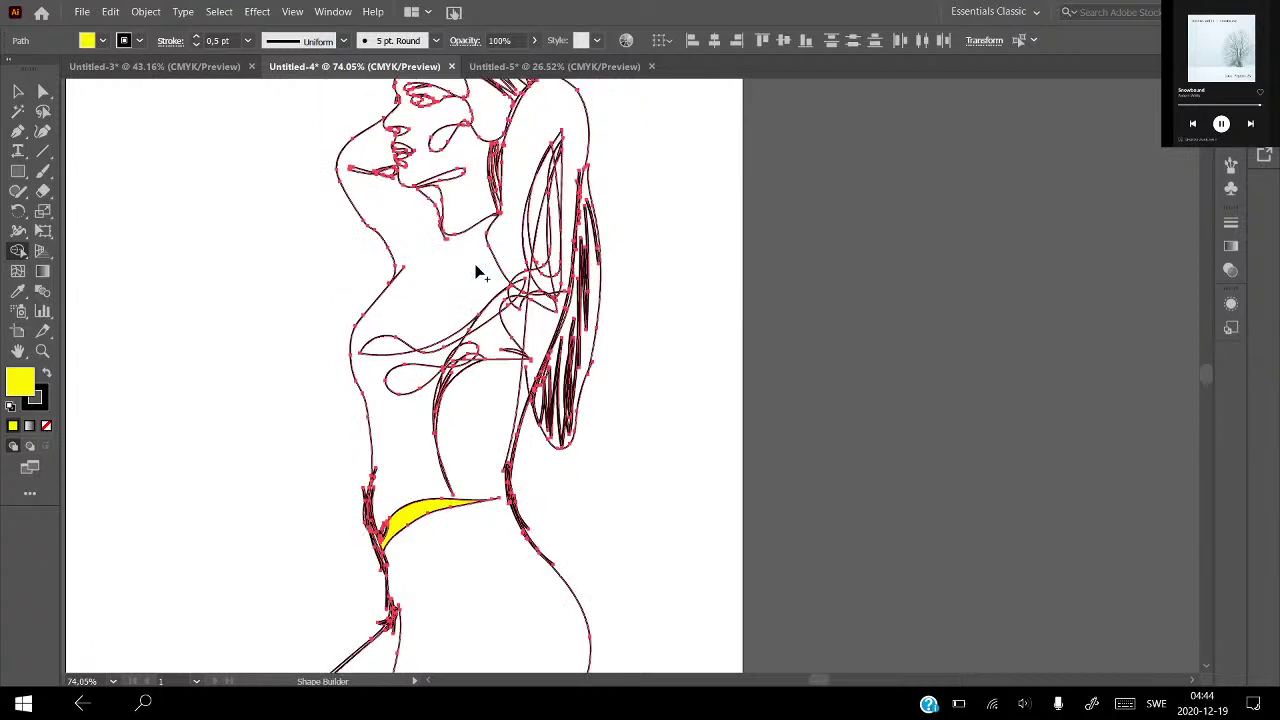
{"action": "scroll", "coordinate": [670, 480], "scroll_direction": "down", "scroll_amount": 3}
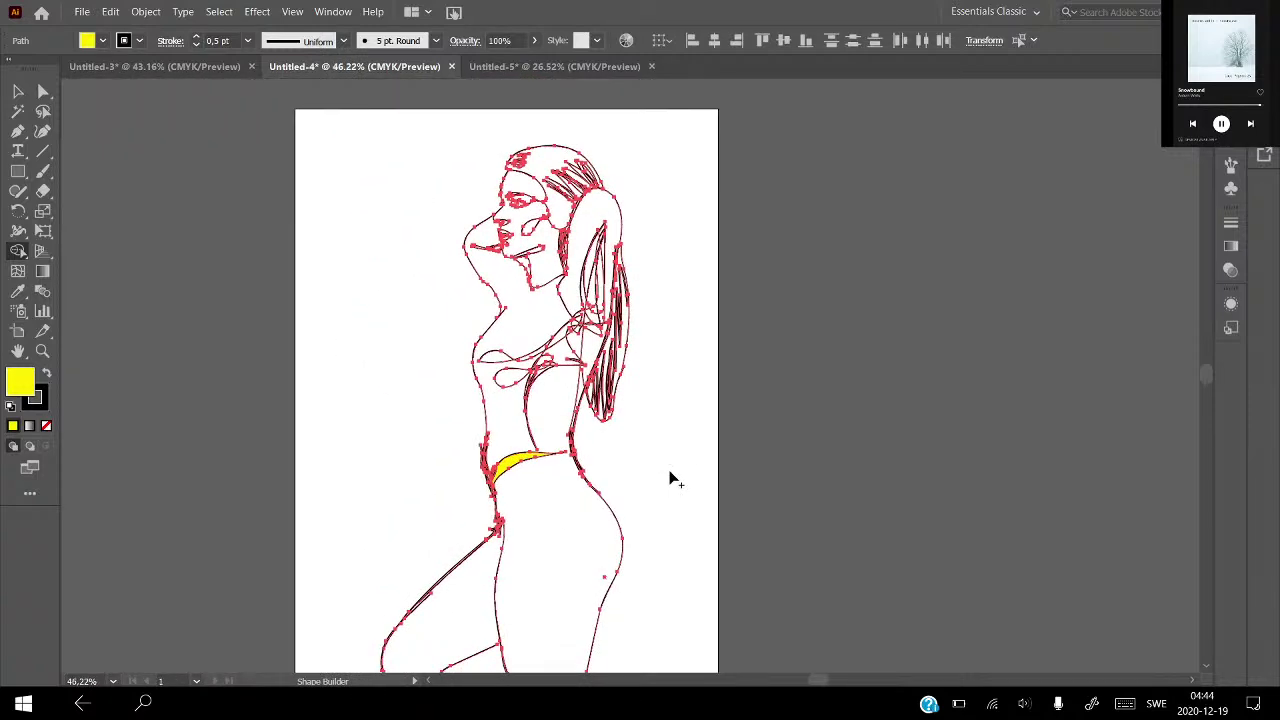
Show and then hide the reference photo layer in the Layers panel.
{"action": "key", "text": "F7"}
{"action": "left_click", "coordinate": [1060, 120]}
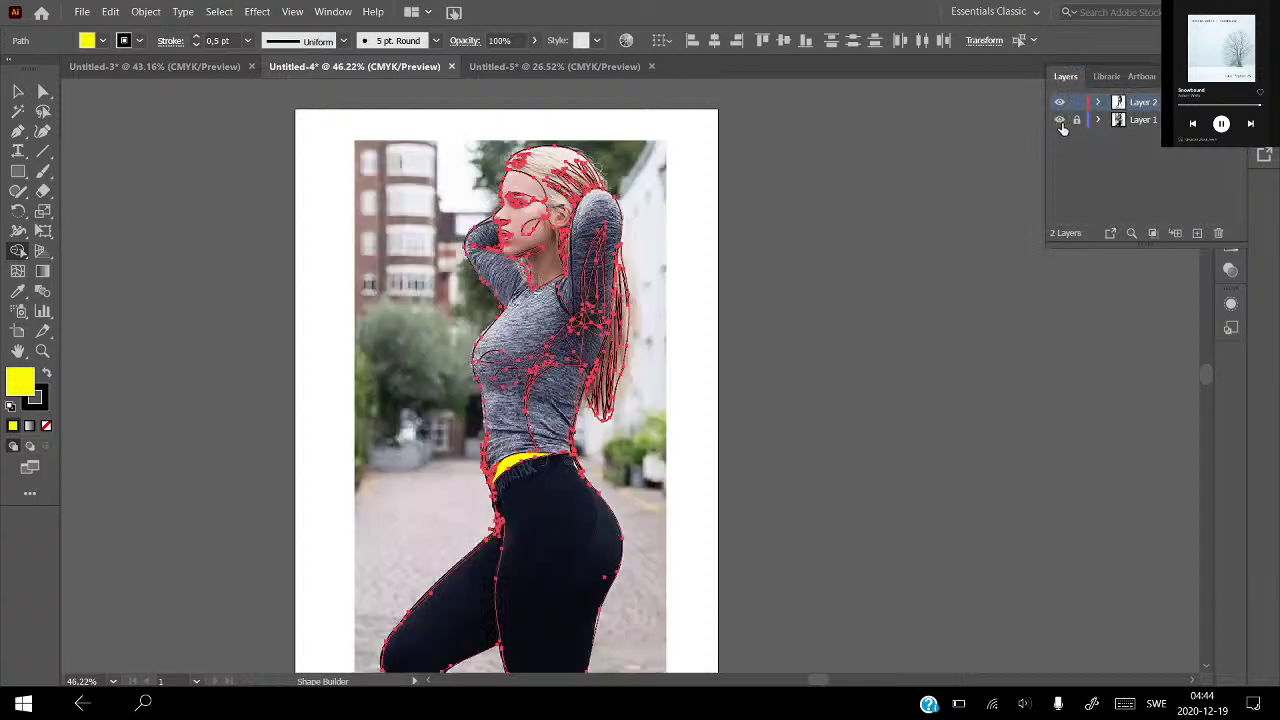
{"action": "left_click", "coordinate": [1060, 120]}
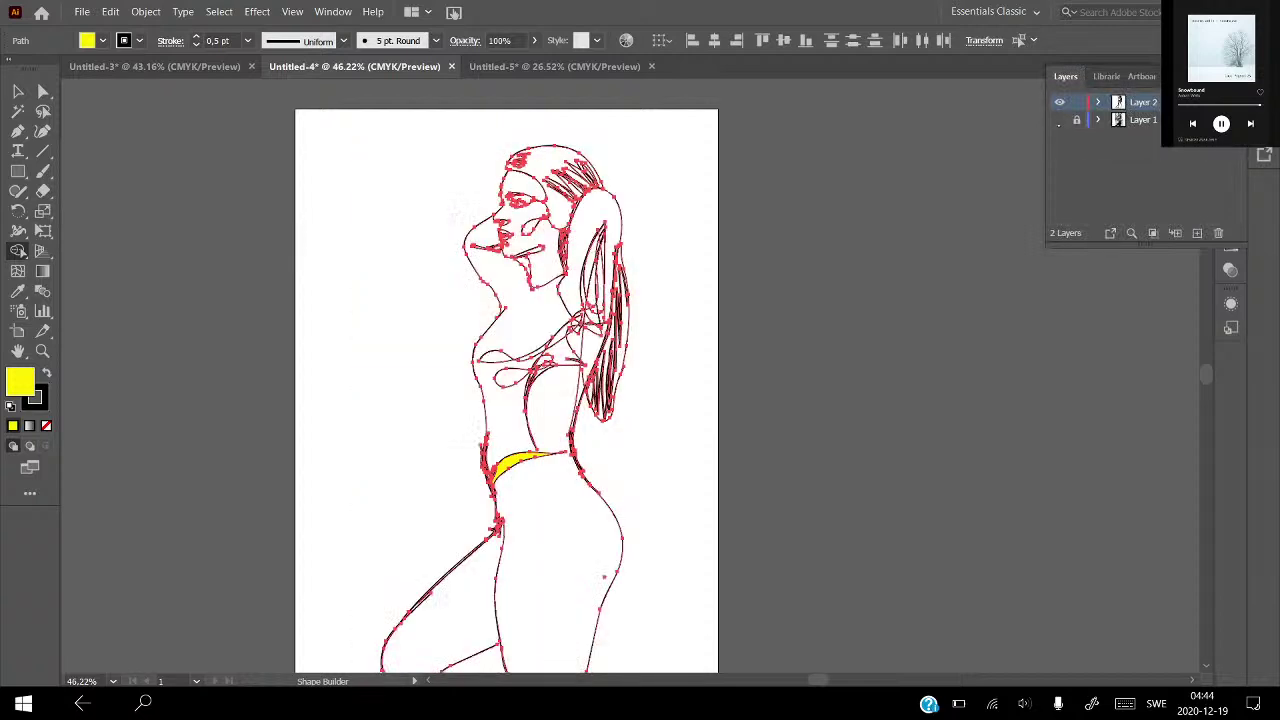
Deselect the artwork, zoom out to the whole page, and select the Shape Builder tool.
{"action": "key", "text": "v"}
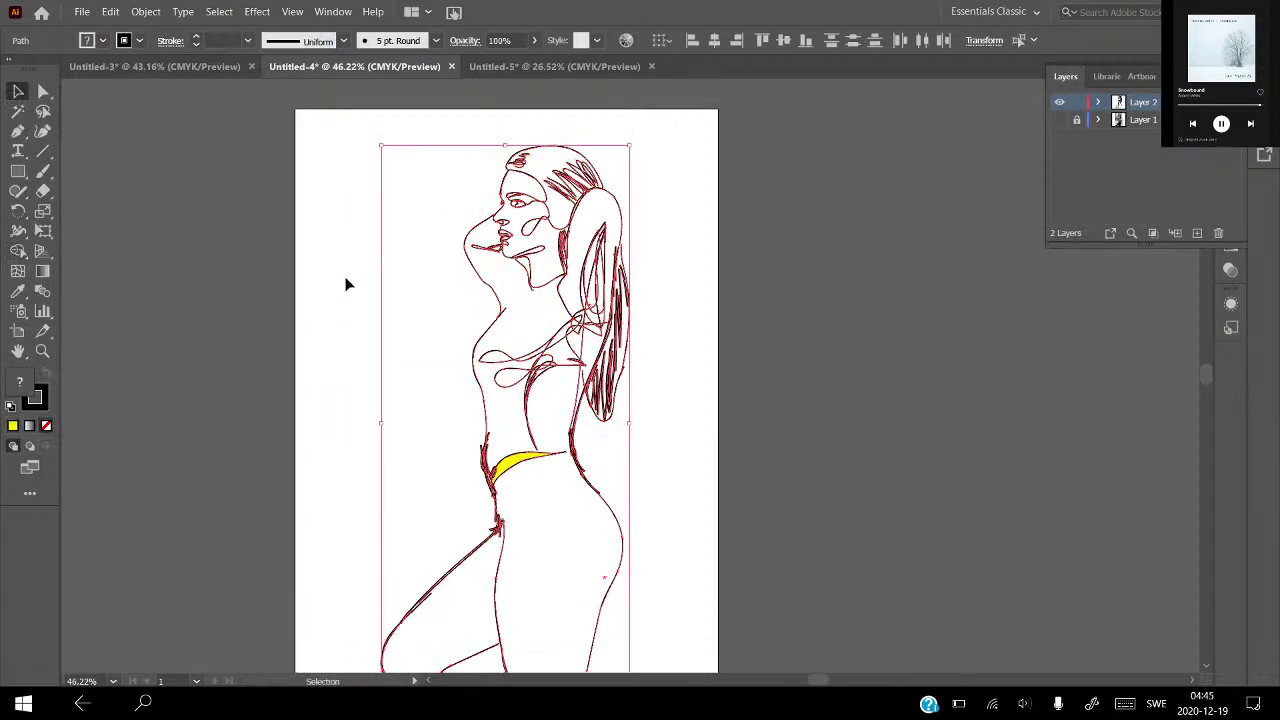
{"action": "left_click", "coordinate": [346, 284]}
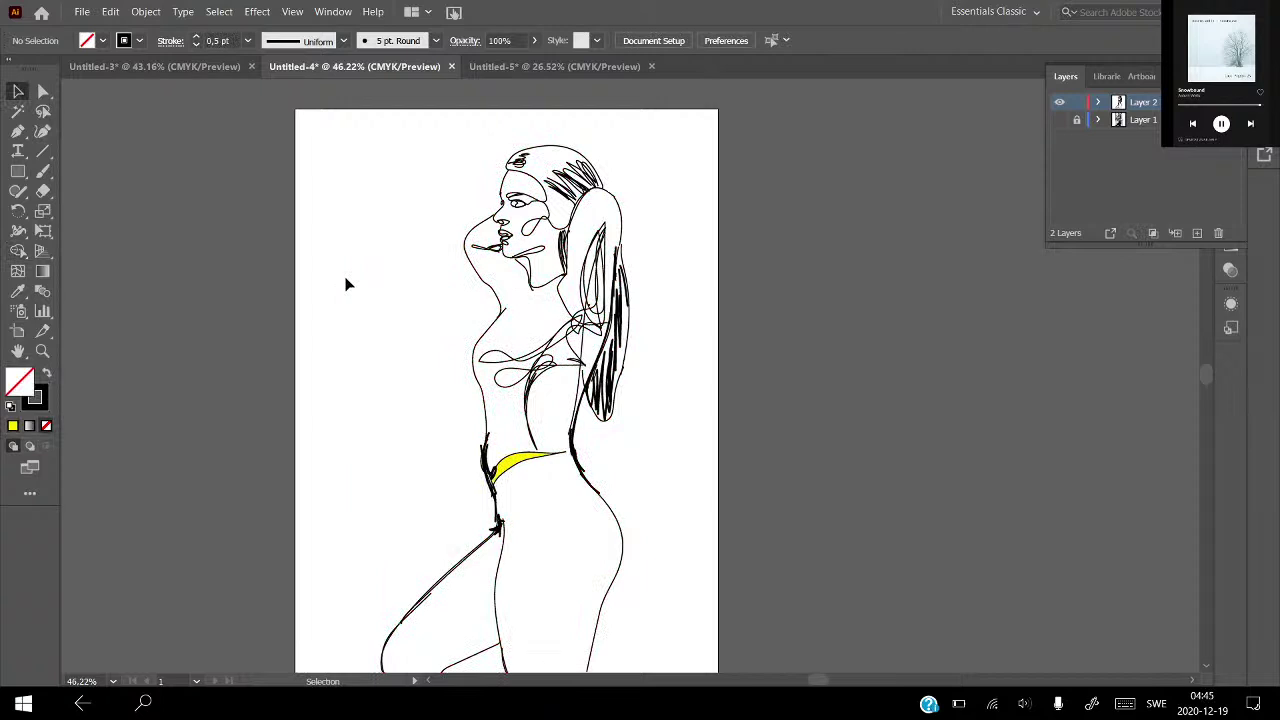
{"action": "key", "text": "ctrl+minus"}
{"action": "right_click", "coordinate": [695, 304]}
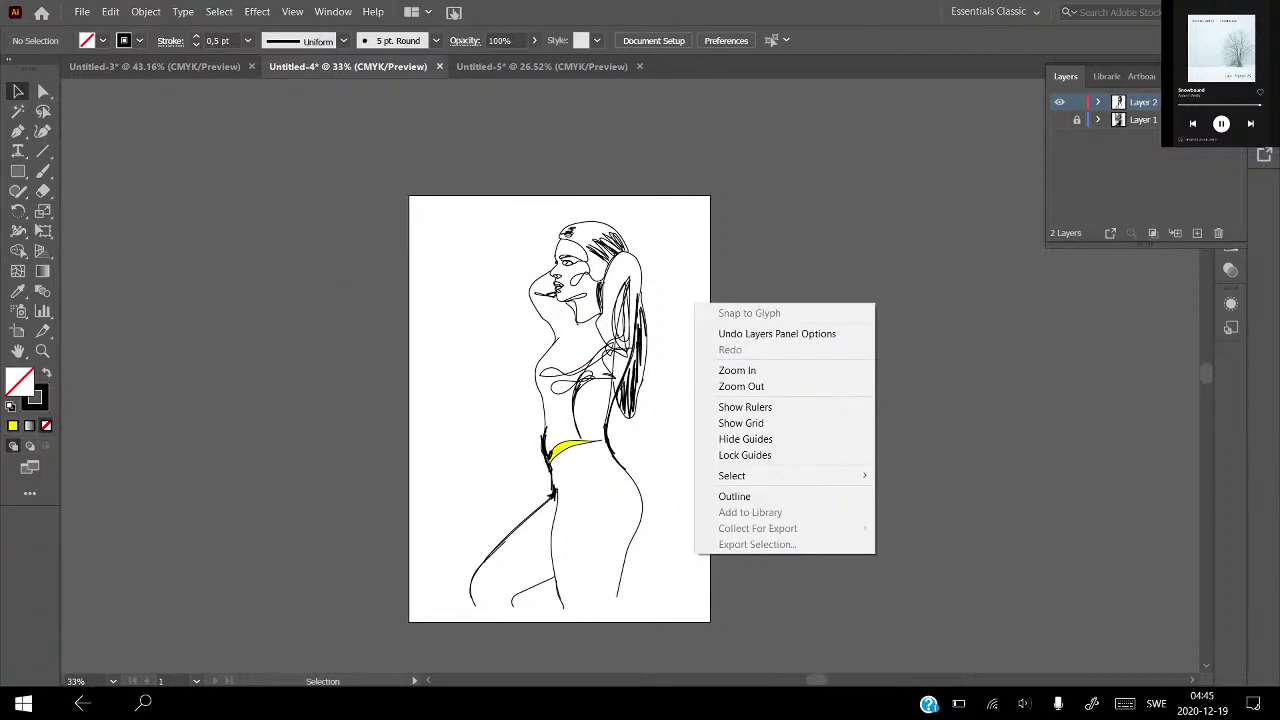
{"action": "left_click", "coordinate": [673, 236]}
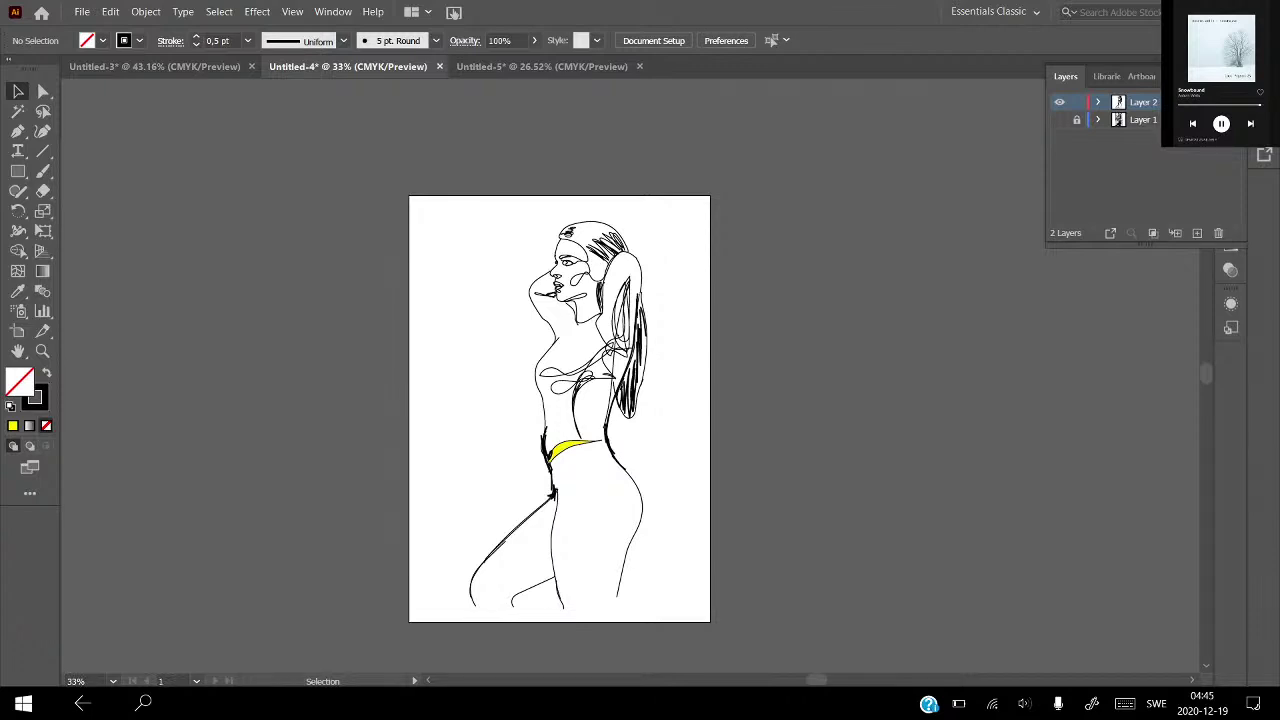
{"action": "left_click", "coordinate": [18, 251]}
{"action": "double_click", "coordinate": [18, 251]}
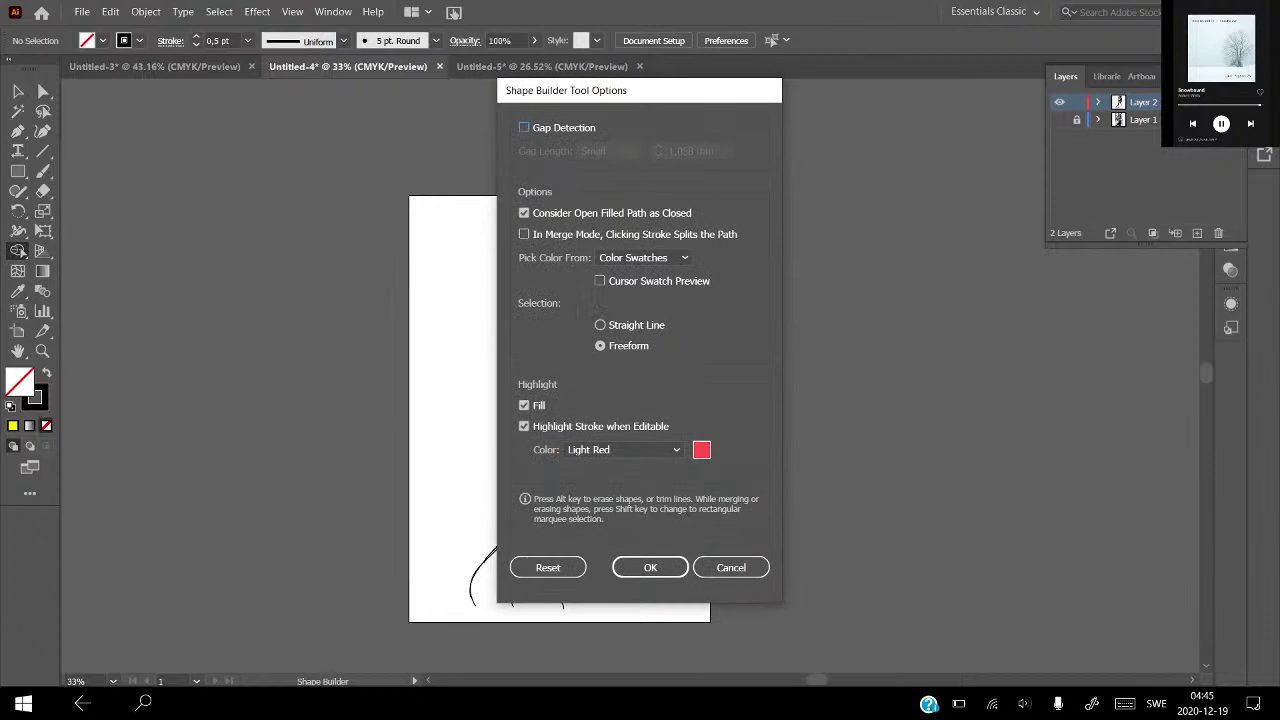
{"action": "left_click", "coordinate": [729, 568]}
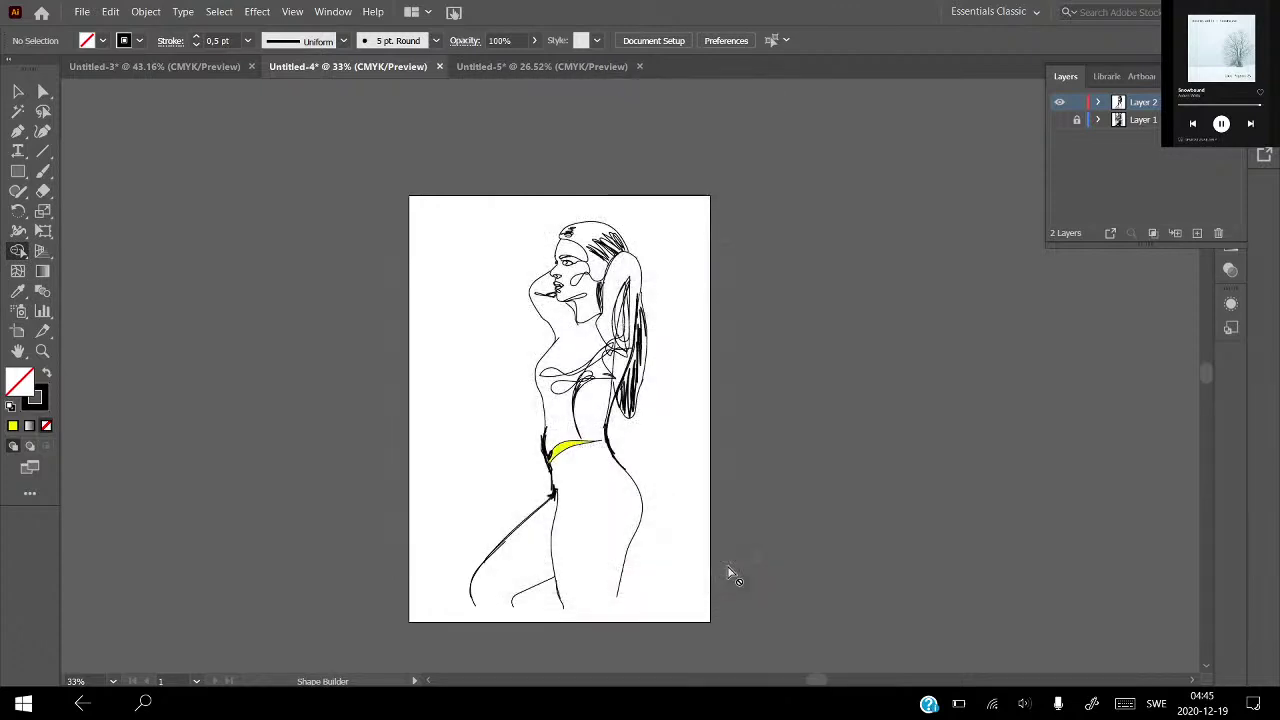
{"action": "scroll", "coordinate": [622, 290], "scroll_direction": "up", "scroll_amount": 2}
{"action": "scroll", "coordinate": [622, 290], "scroll_direction": "up", "scroll_amount": 2}
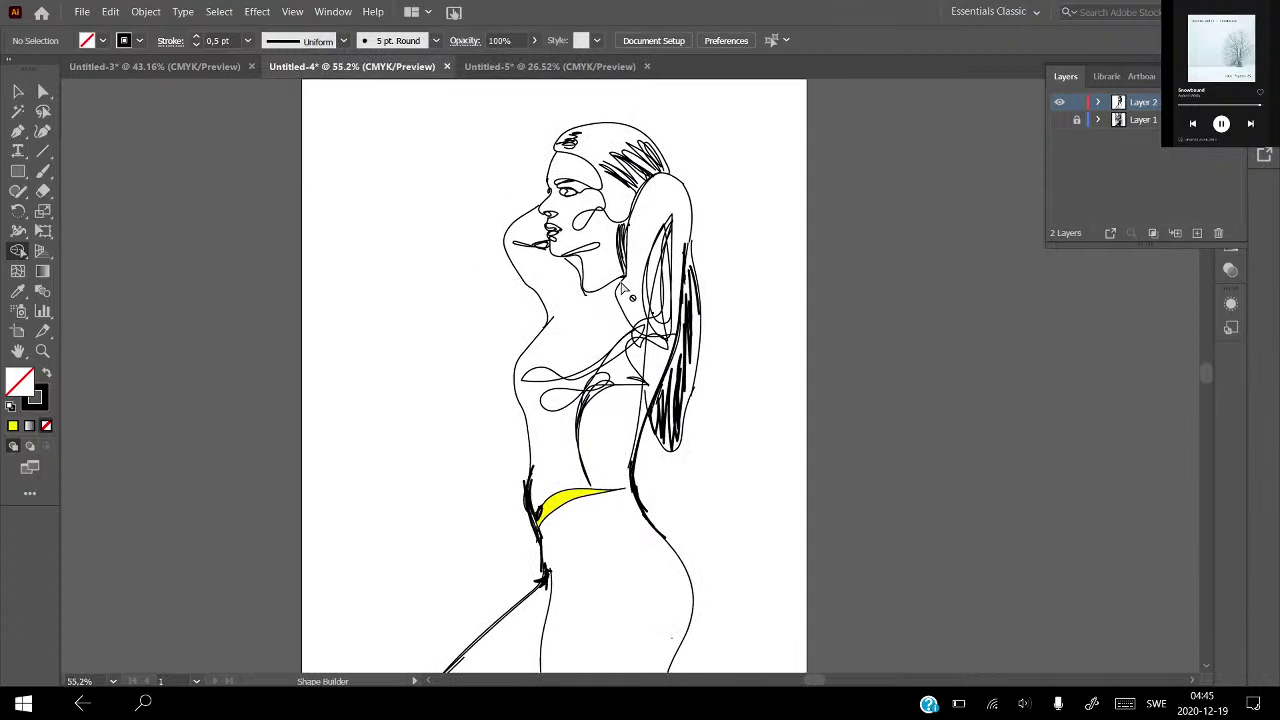
{"action": "left_click", "coordinate": [1092, 703]}
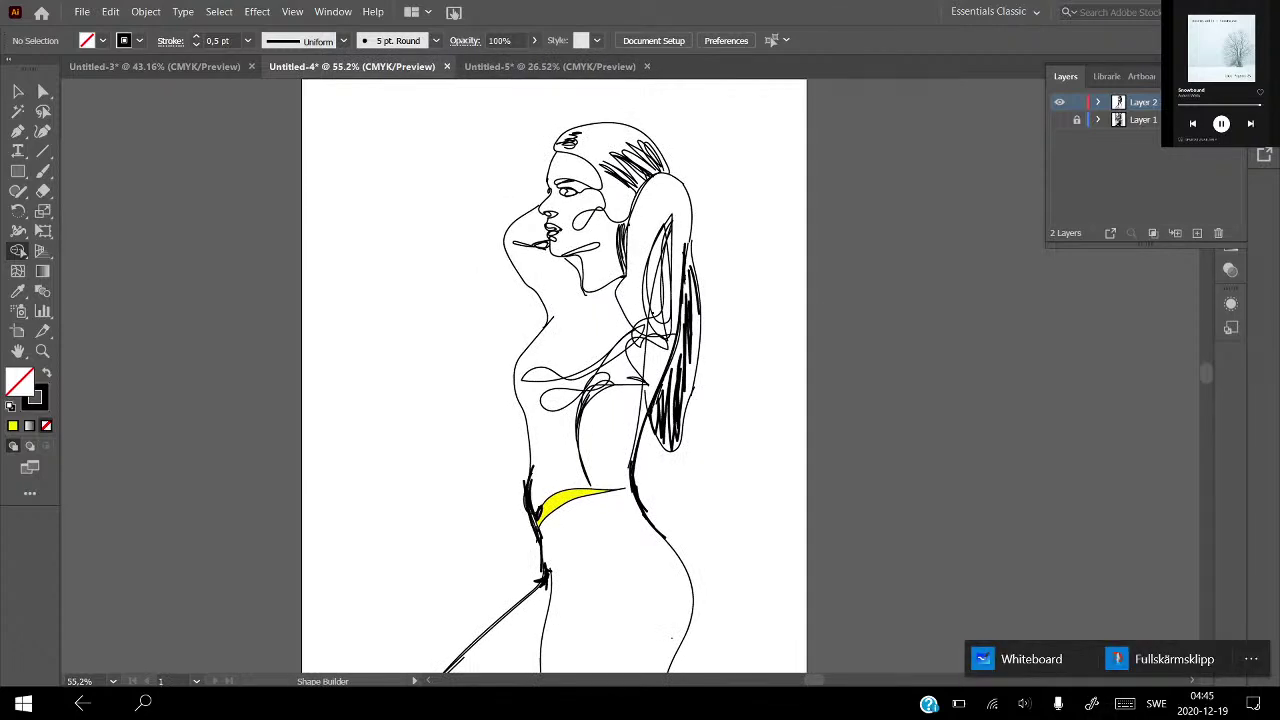
{"action": "left_click", "coordinate": [609, 263]}
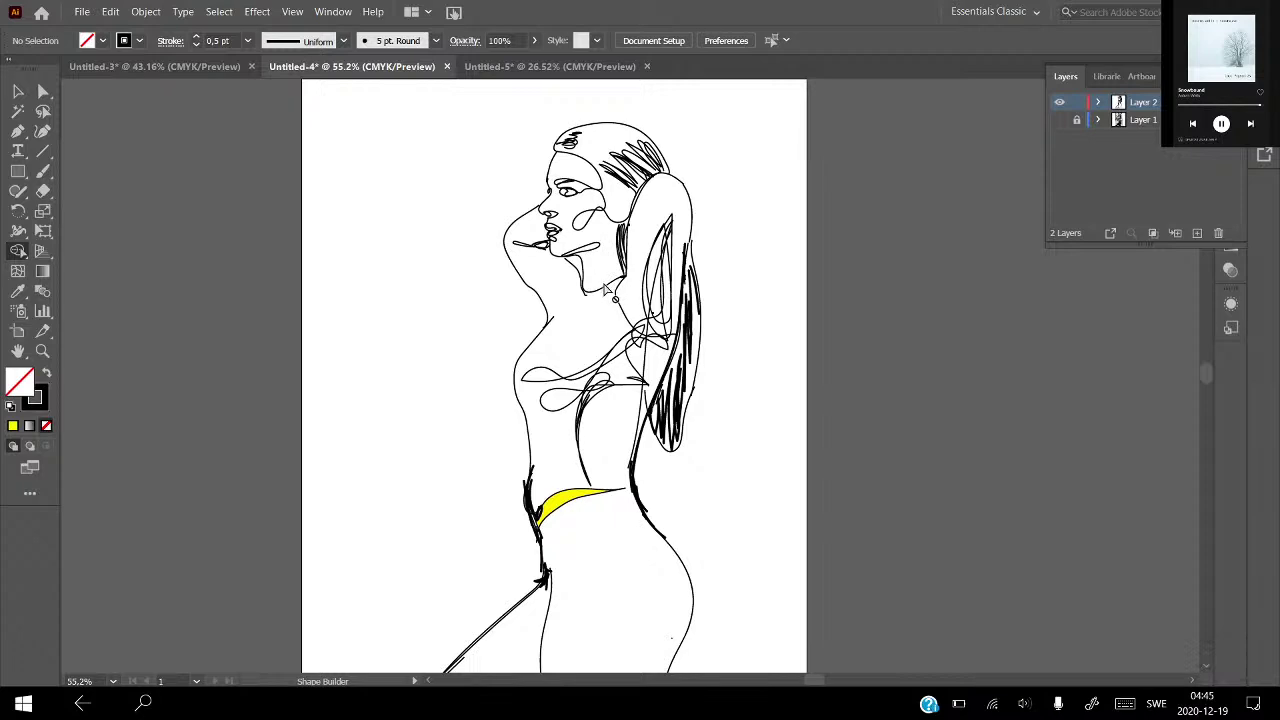
{"action": "scroll", "coordinate": [716, 260], "scroll_direction": "down", "scroll_amount": 2}
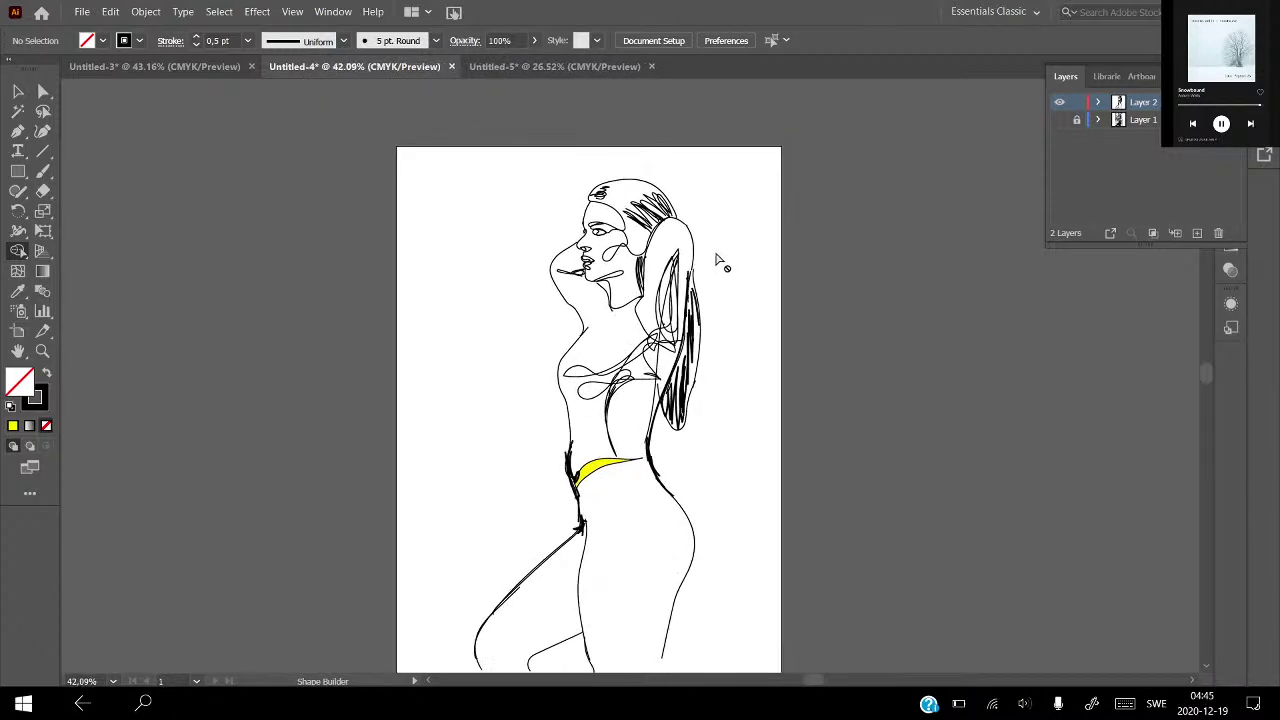
{"action": "left_click_drag", "start_coordinate": [730, 507], "coordinate": [734, 417]}
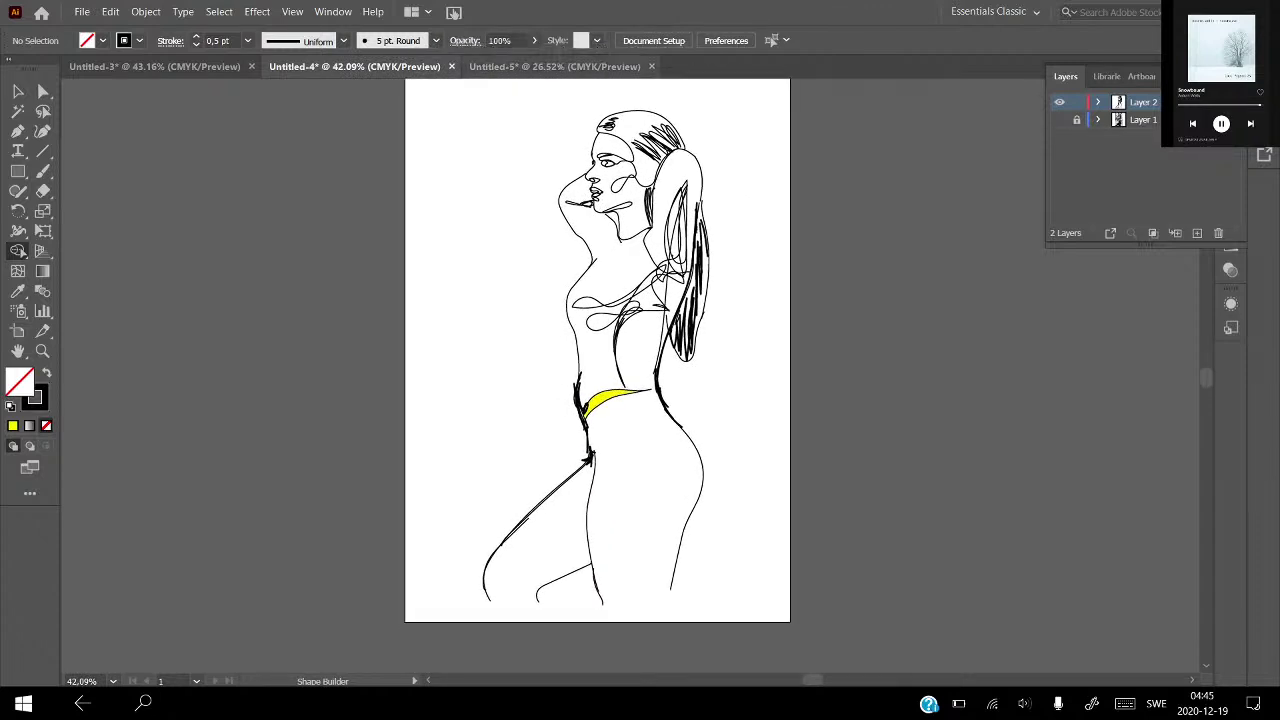
Look through the Untitled-5, Untitled-4 and Untitled-3 figure documents.
{"action": "left_click", "coordinate": [555, 66]}
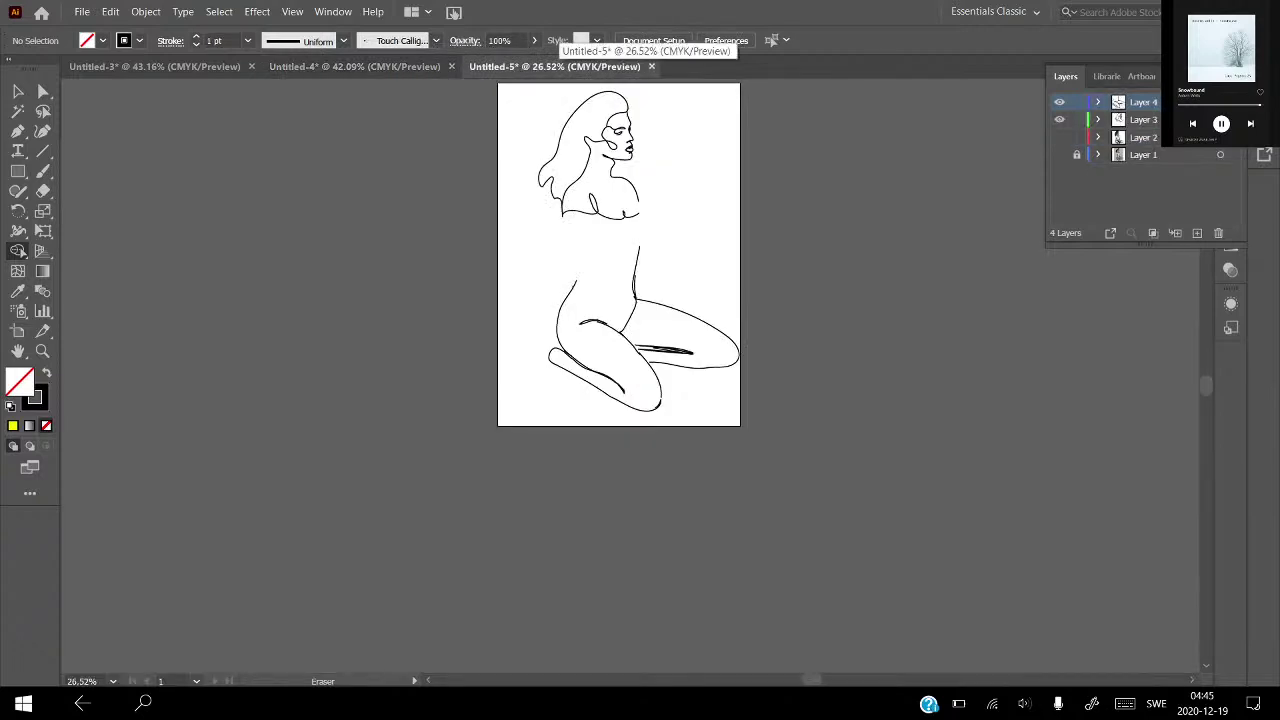
{"action": "left_click", "coordinate": [392, 66]}
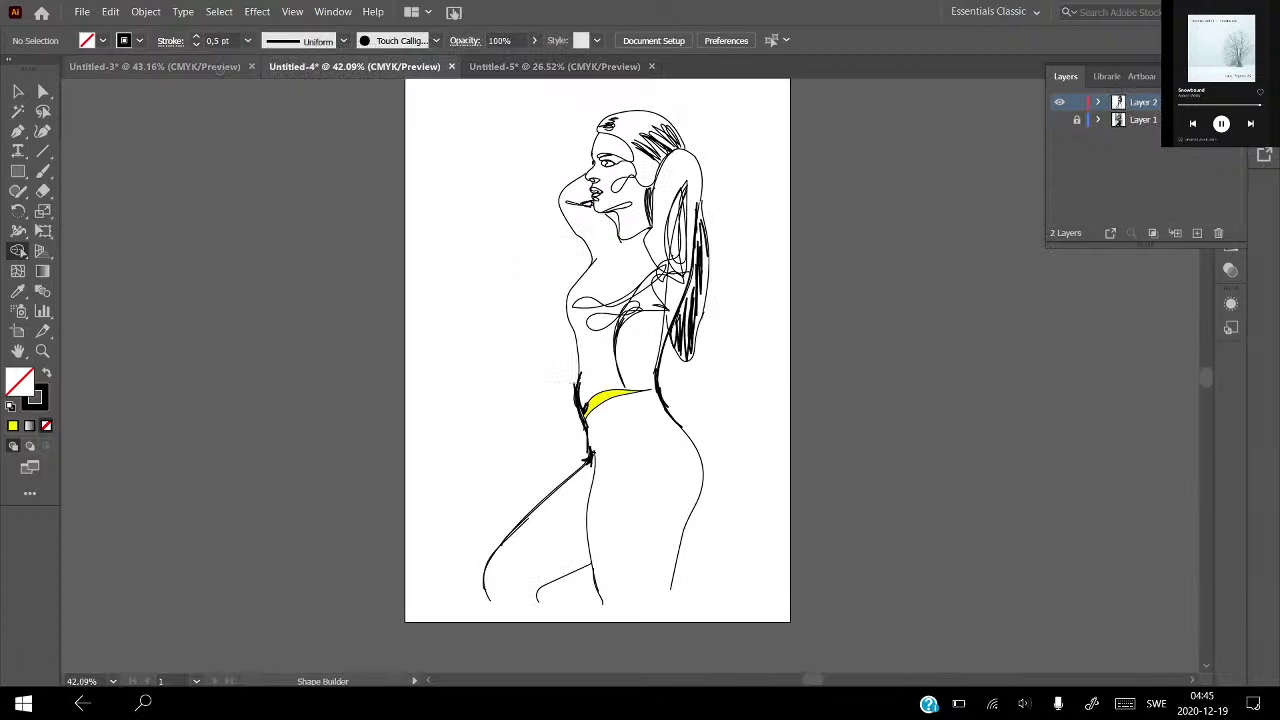
{"action": "left_click", "coordinate": [215, 66]}
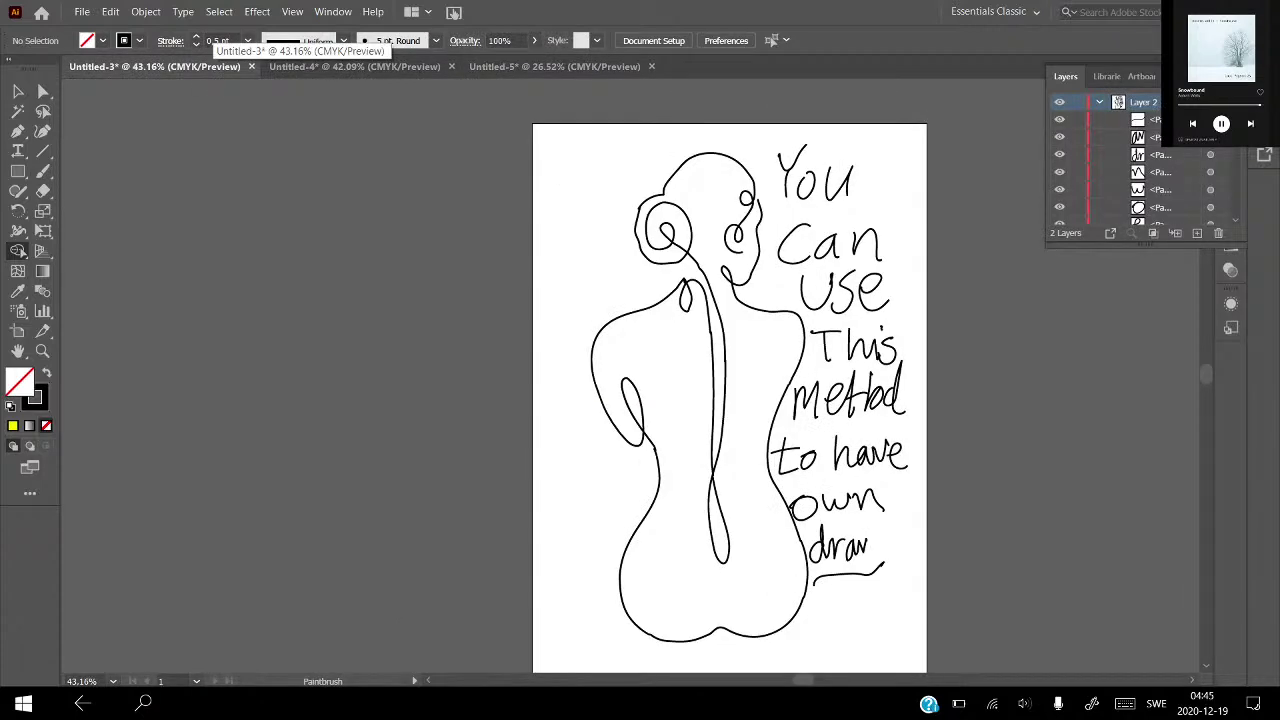
Create a new blank document named Untitled-6 via File > New.
{"action": "left_click", "coordinate": [82, 11]}
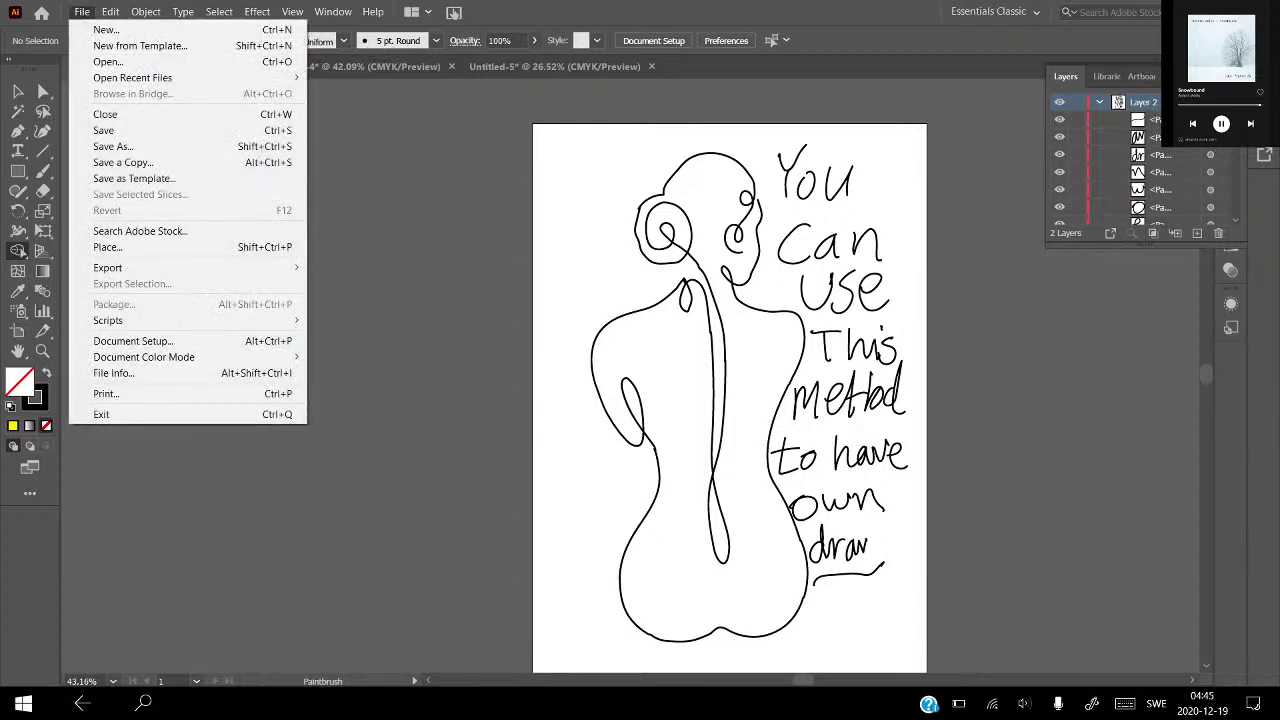
{"action": "left_click", "coordinate": [106, 30]}
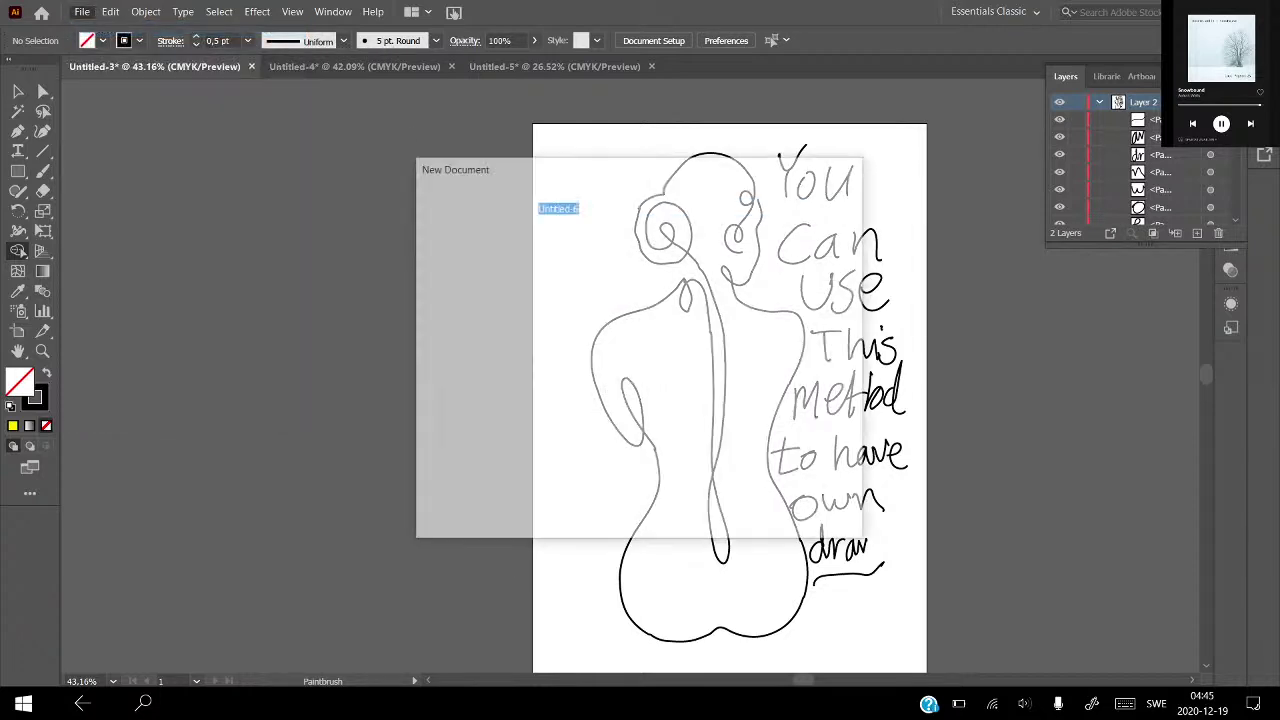
{"action": "left_click", "coordinate": [731, 507]}
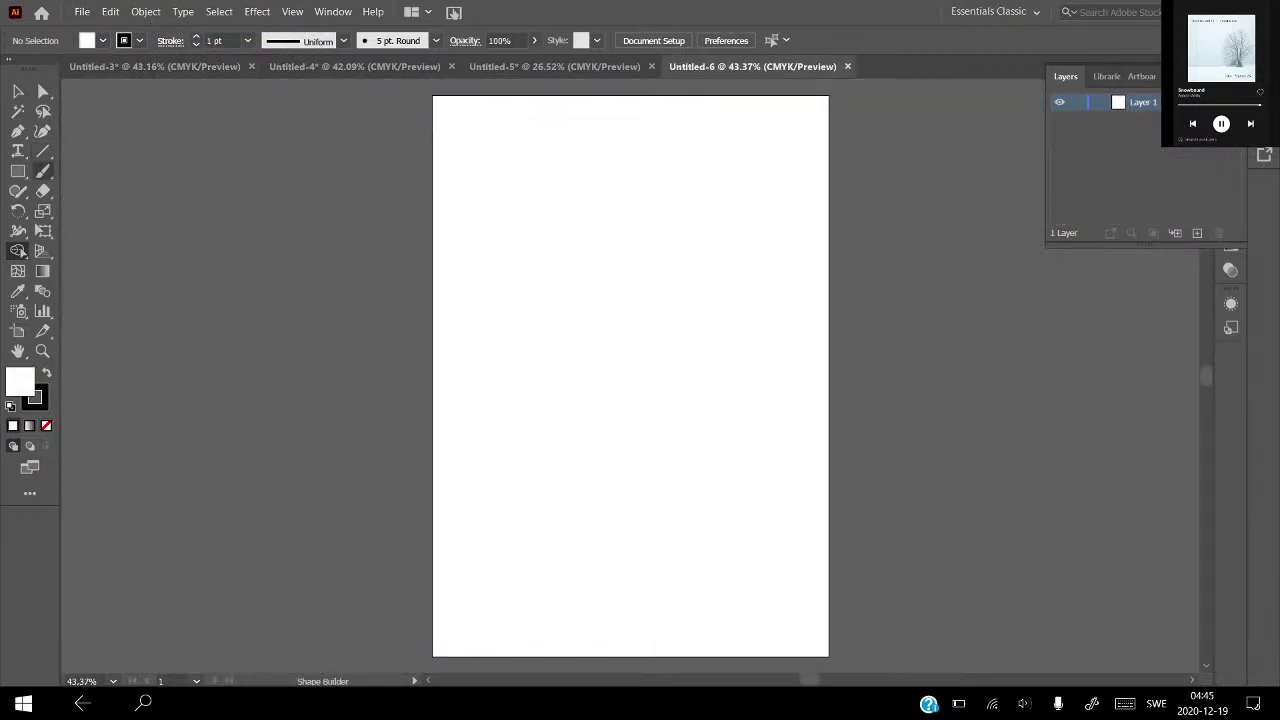
Hand-write 'Thanks' and 'For' on two lines with the Paintbrush tool.
{"action": "left_click", "coordinate": [43, 171]}
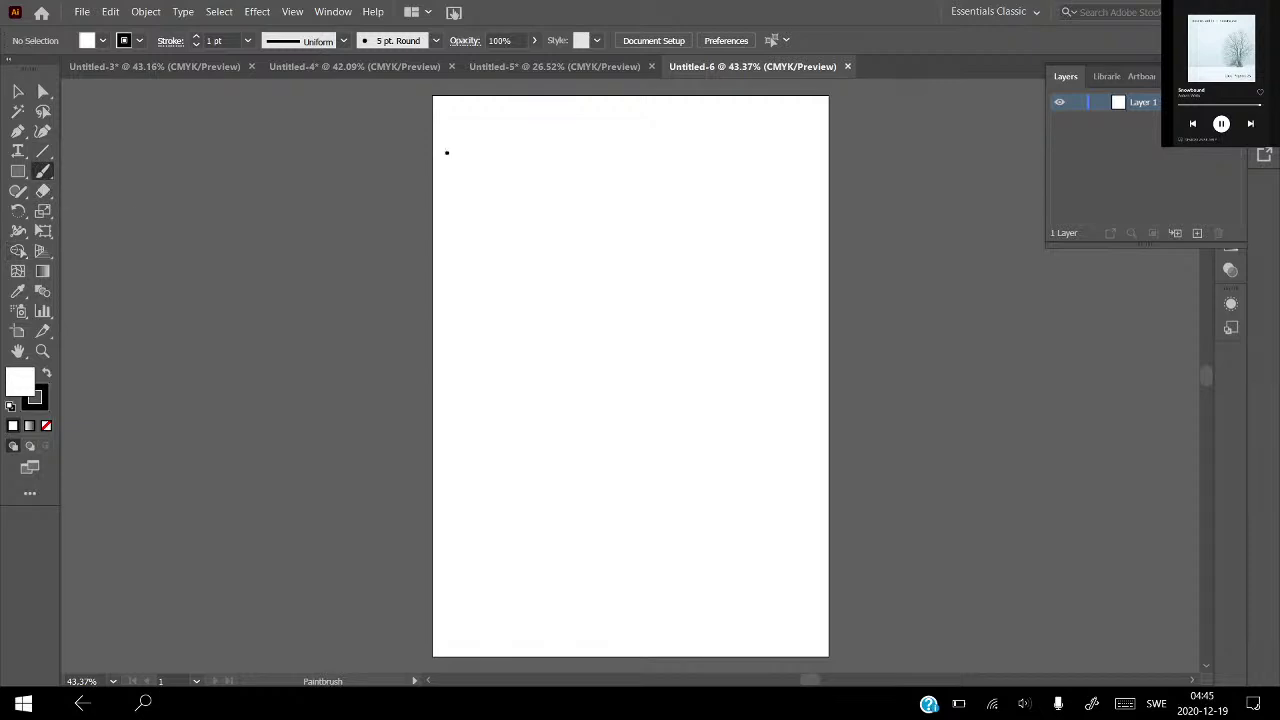
{"action": "mouse_move", "coordinate": [445, 153]}
{"action": "left_mouse_down"}
{"action": "mouse_move", "coordinate": [528, 153]}
{"action": "mouse_move", "coordinate": [502, 224]}
{"action": "left_mouse_up"}
{"action": "mouse_move", "coordinate": [539, 153]}
{"action": "left_mouse_down"}
{"action": "mouse_move", "coordinate": [613, 205]}
{"action": "mouse_move", "coordinate": [668, 210]}
{"action": "left_mouse_up"}
{"action": "mouse_move", "coordinate": [669, 145]}
{"action": "left_mouse_down"}
{"action": "mouse_move", "coordinate": [678, 206]}
{"action": "mouse_move", "coordinate": [752, 178]}
{"action": "mouse_move", "coordinate": [710, 228]}
{"action": "left_mouse_up"}
{"action": "left_click_drag", "start_coordinate": [578, 322], "coordinate": [605, 253]}
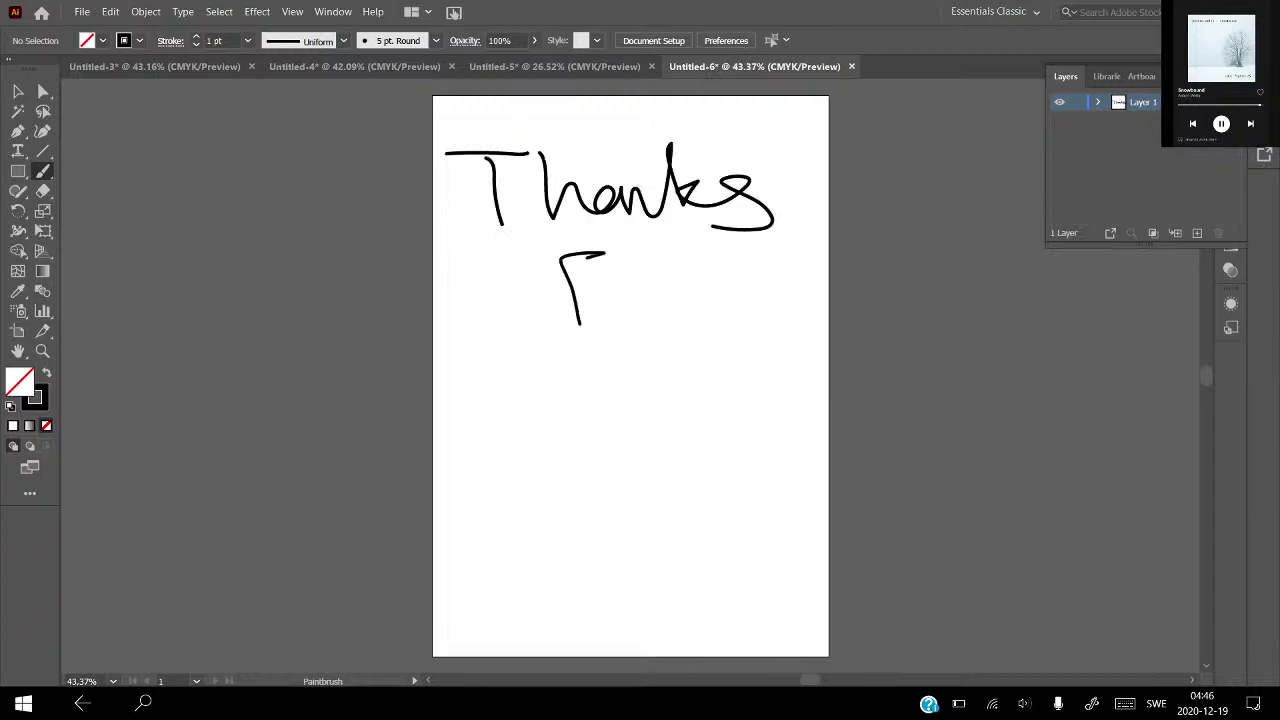
{"action": "mouse_move", "coordinate": [545, 293]}
{"action": "left_mouse_down"}
{"action": "mouse_move", "coordinate": [640, 300]}
{"action": "mouse_move", "coordinate": [682, 280]}
{"action": "left_mouse_up"}
Hand-write 'Watching' below and draw a heart underneath it.
{"action": "mouse_move", "coordinate": [451, 347]}
{"action": "left_mouse_down"}
{"action": "mouse_move", "coordinate": [528, 348]}
{"action": "mouse_move", "coordinate": [571, 384]}
{"action": "mouse_move", "coordinate": [596, 380]}
{"action": "left_mouse_up"}
{"action": "mouse_move", "coordinate": [580, 330]}
{"action": "left_mouse_down"}
{"action": "mouse_move", "coordinate": [606, 378]}
{"action": "mouse_move", "coordinate": [672, 315]}
{"action": "mouse_move", "coordinate": [758, 372]}
{"action": "mouse_move", "coordinate": [784, 340]}
{"action": "mouse_move", "coordinate": [822, 400]}
{"action": "mouse_move", "coordinate": [782, 415]}
{"action": "left_mouse_up"}
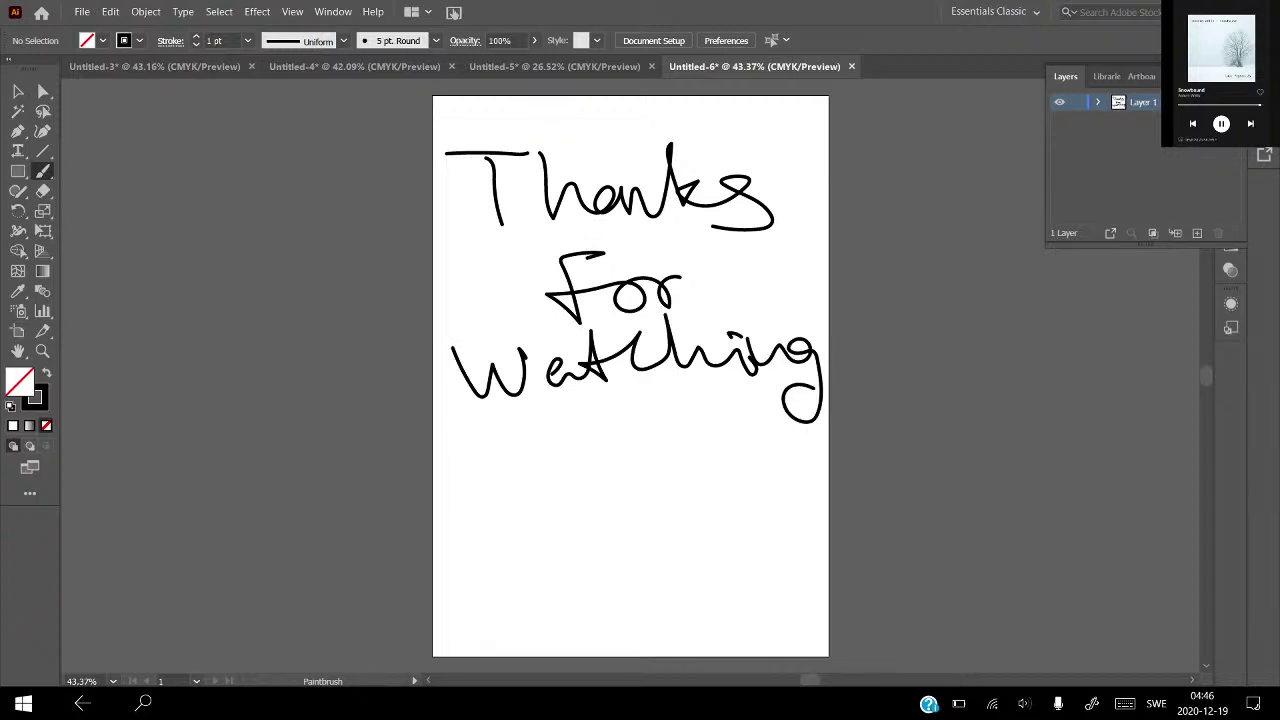
{"action": "mouse_move", "coordinate": [608, 600]}
{"action": "left_mouse_down"}
{"action": "mouse_move", "coordinate": [645, 578]}
{"action": "mouse_move", "coordinate": [594, 440]}
{"action": "mouse_move", "coordinate": [624, 612]}
{"action": "left_mouse_up"}
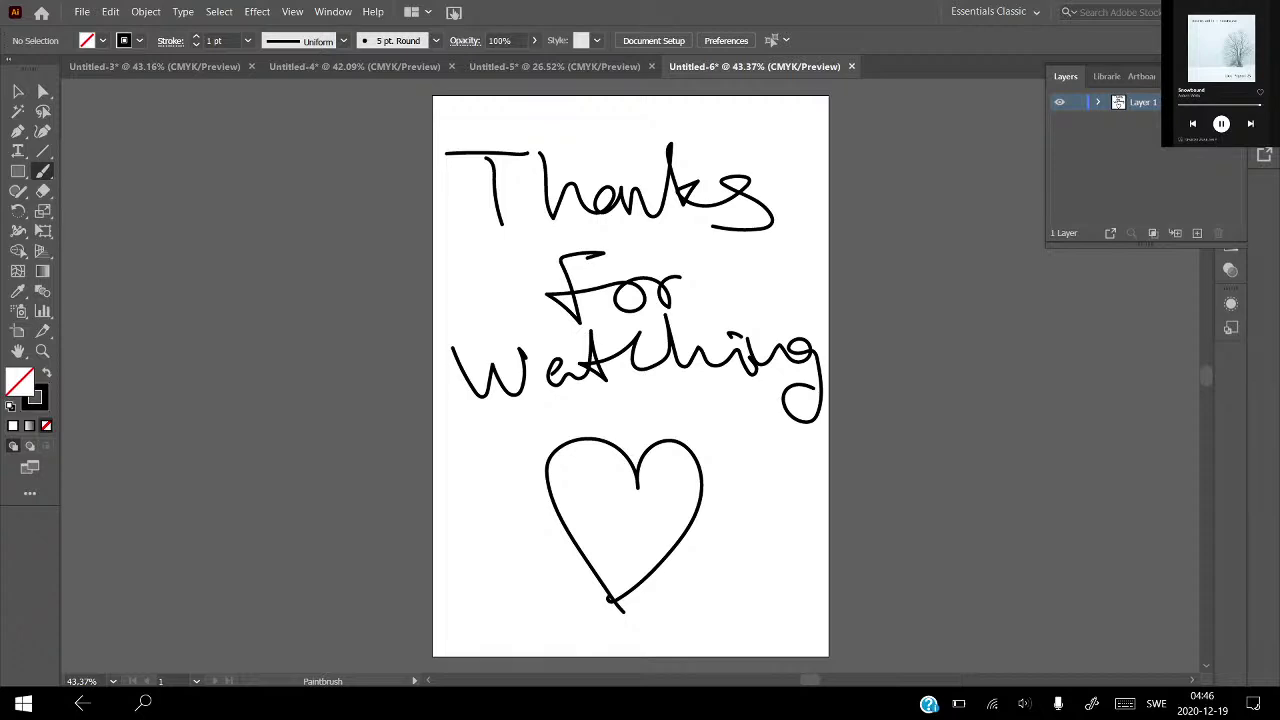
Turn off Windows tablet mode from the Action Center.
{"action": "left_click", "coordinate": [1253, 704]}
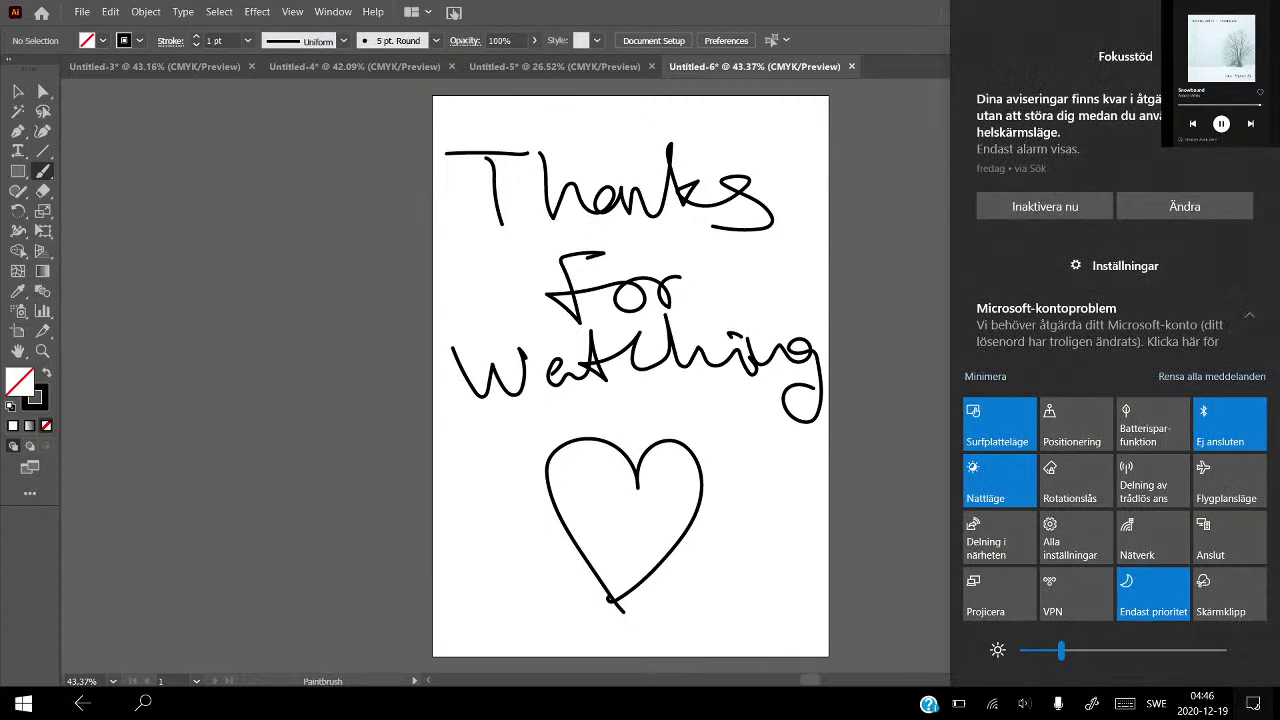
{"action": "left_click", "coordinate": [999, 424]}
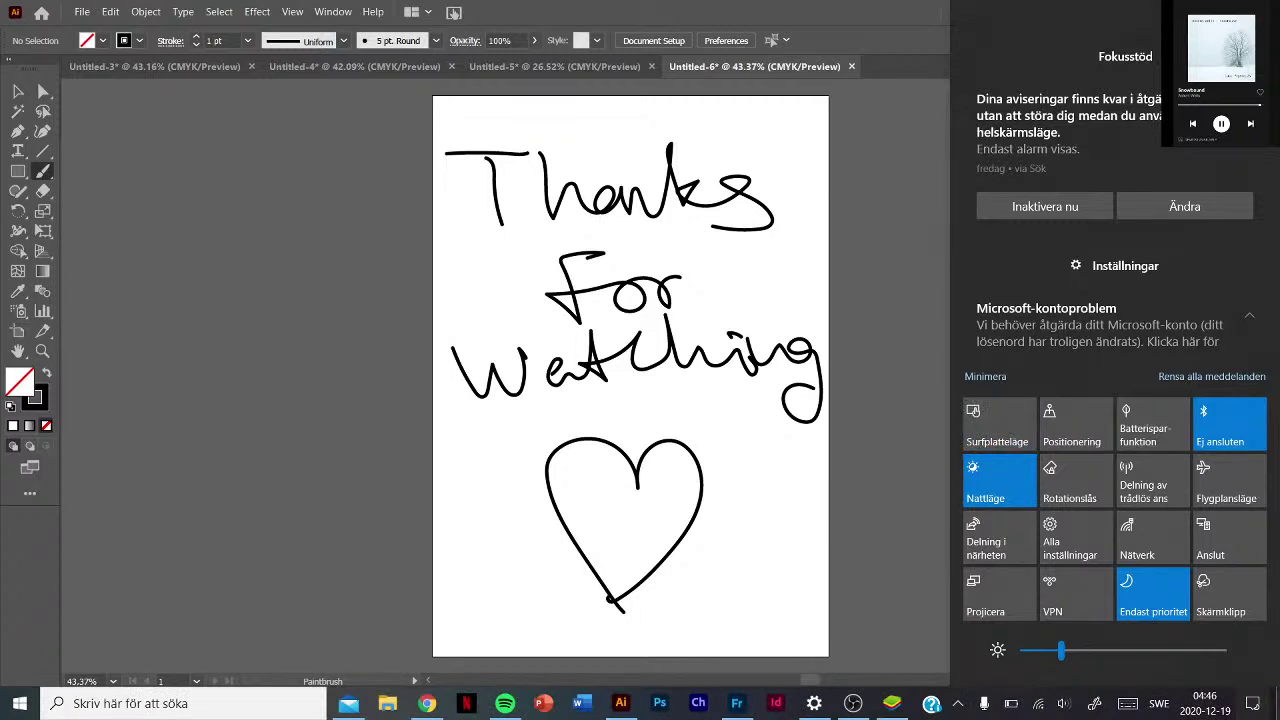
{"action": "left_click", "coordinate": [1253, 704]}
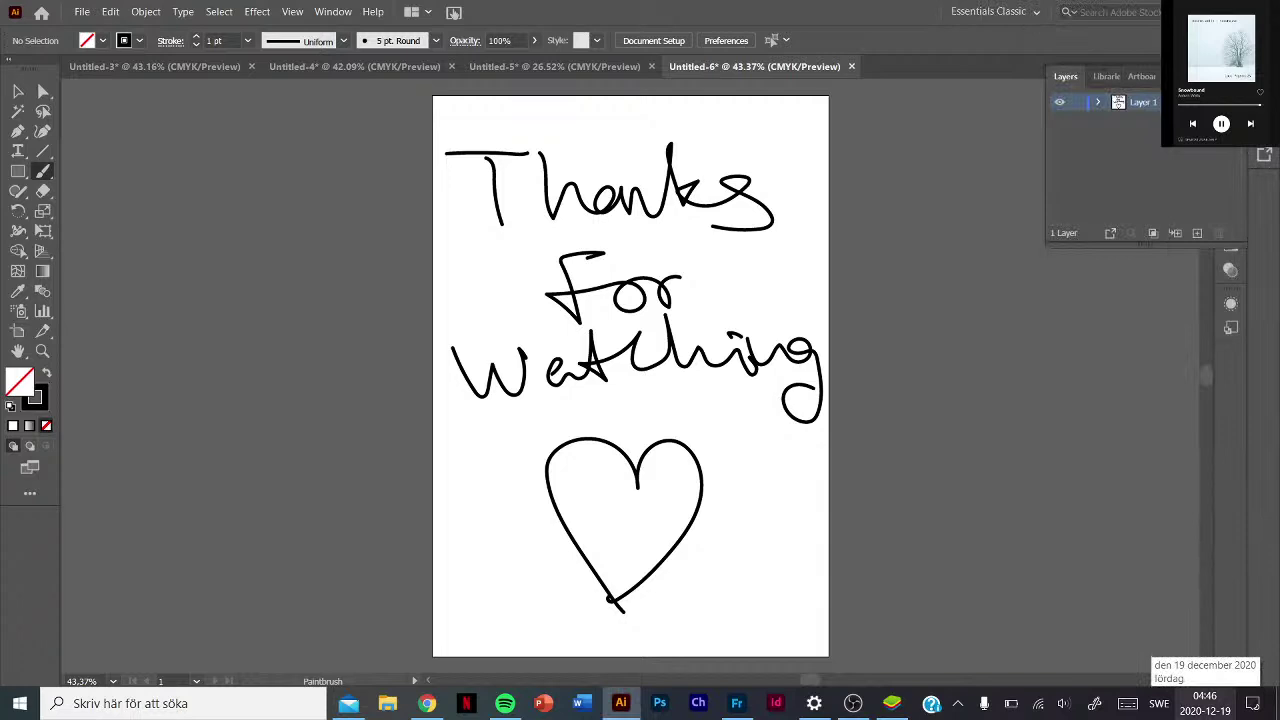
{"action": "mouse_move", "coordinate": [427, 704]}
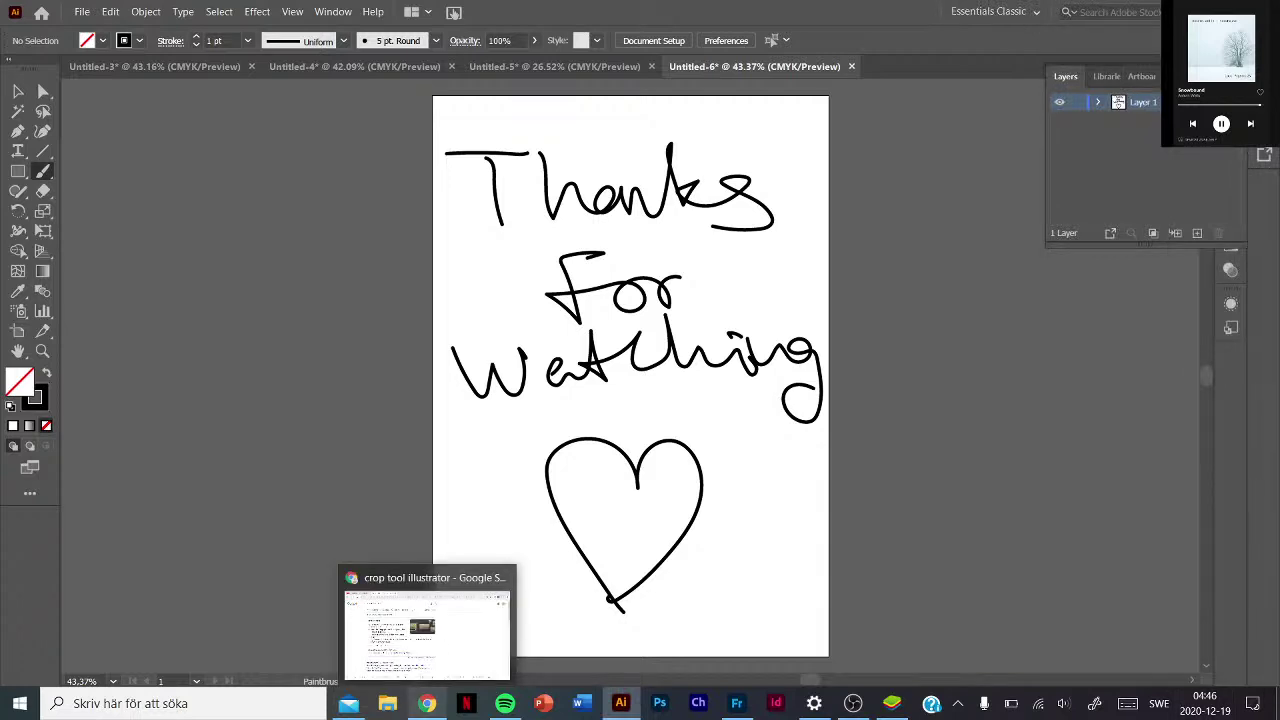
Switch to the YouTube Studio live-stream page in Chrome and choose END STREAM.
{"action": "left_click", "coordinate": [427, 625]}
{"action": "key", "text": "ctrl+Tab"}
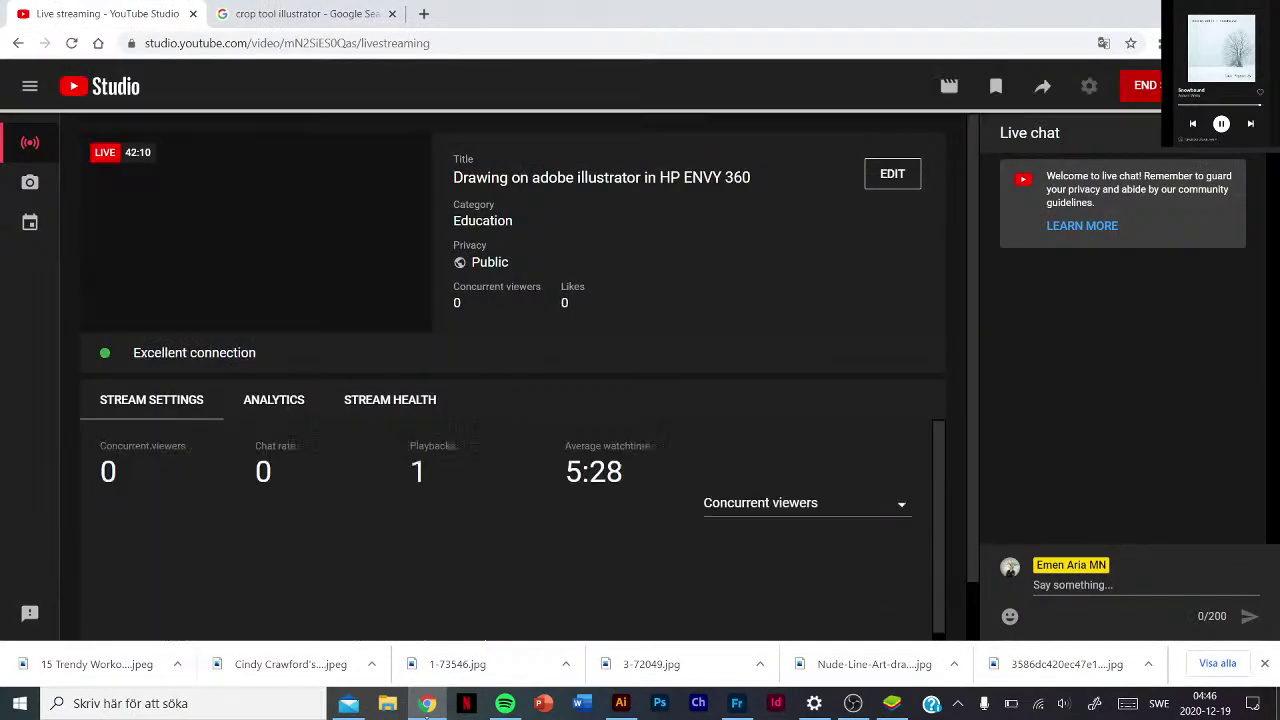
{"action": "left_click", "coordinate": [1145, 85]}
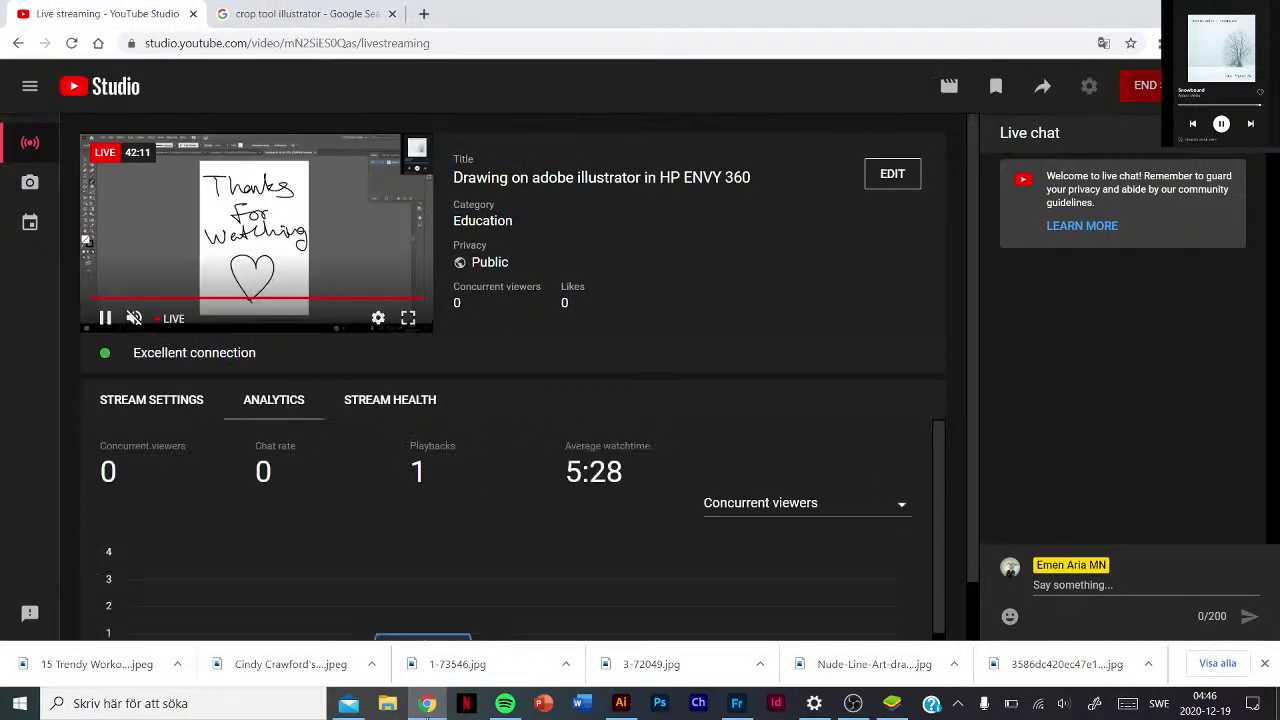